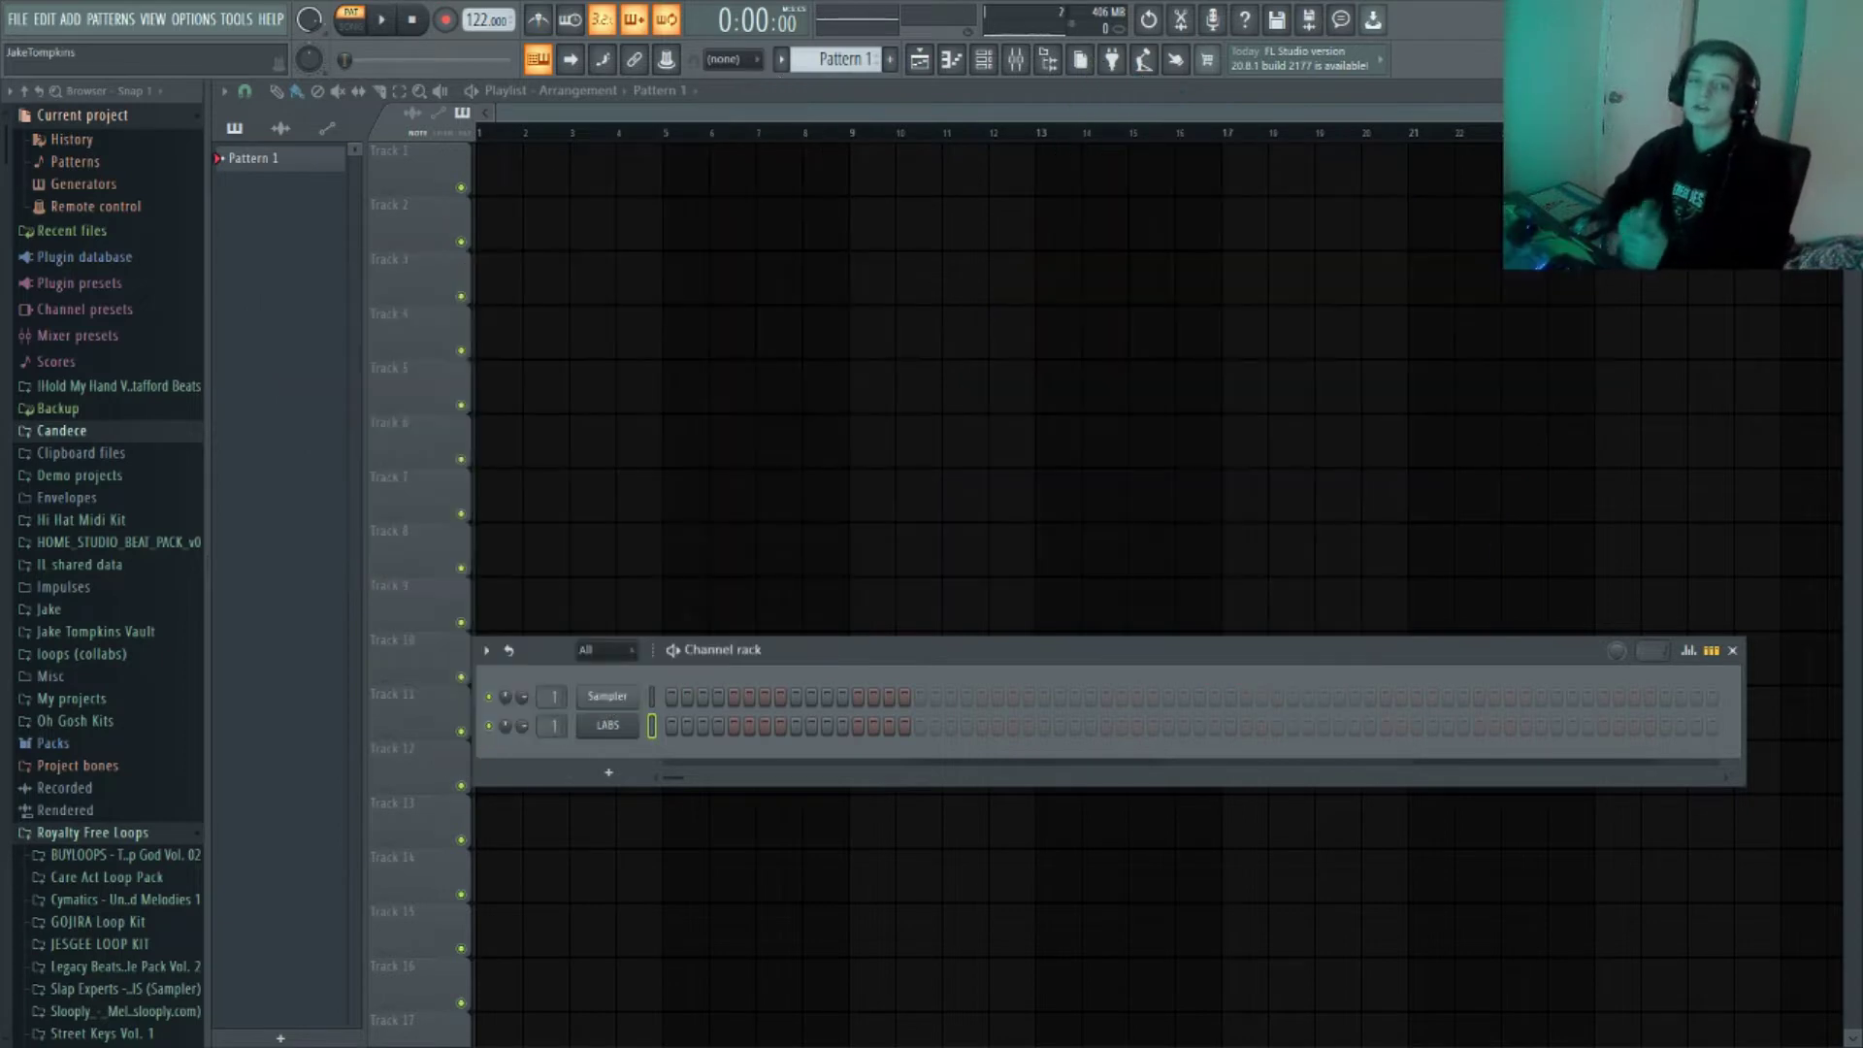
Open the LABS channel's piano roll and check which preset is loaded in the LABS instrument
key("F7")
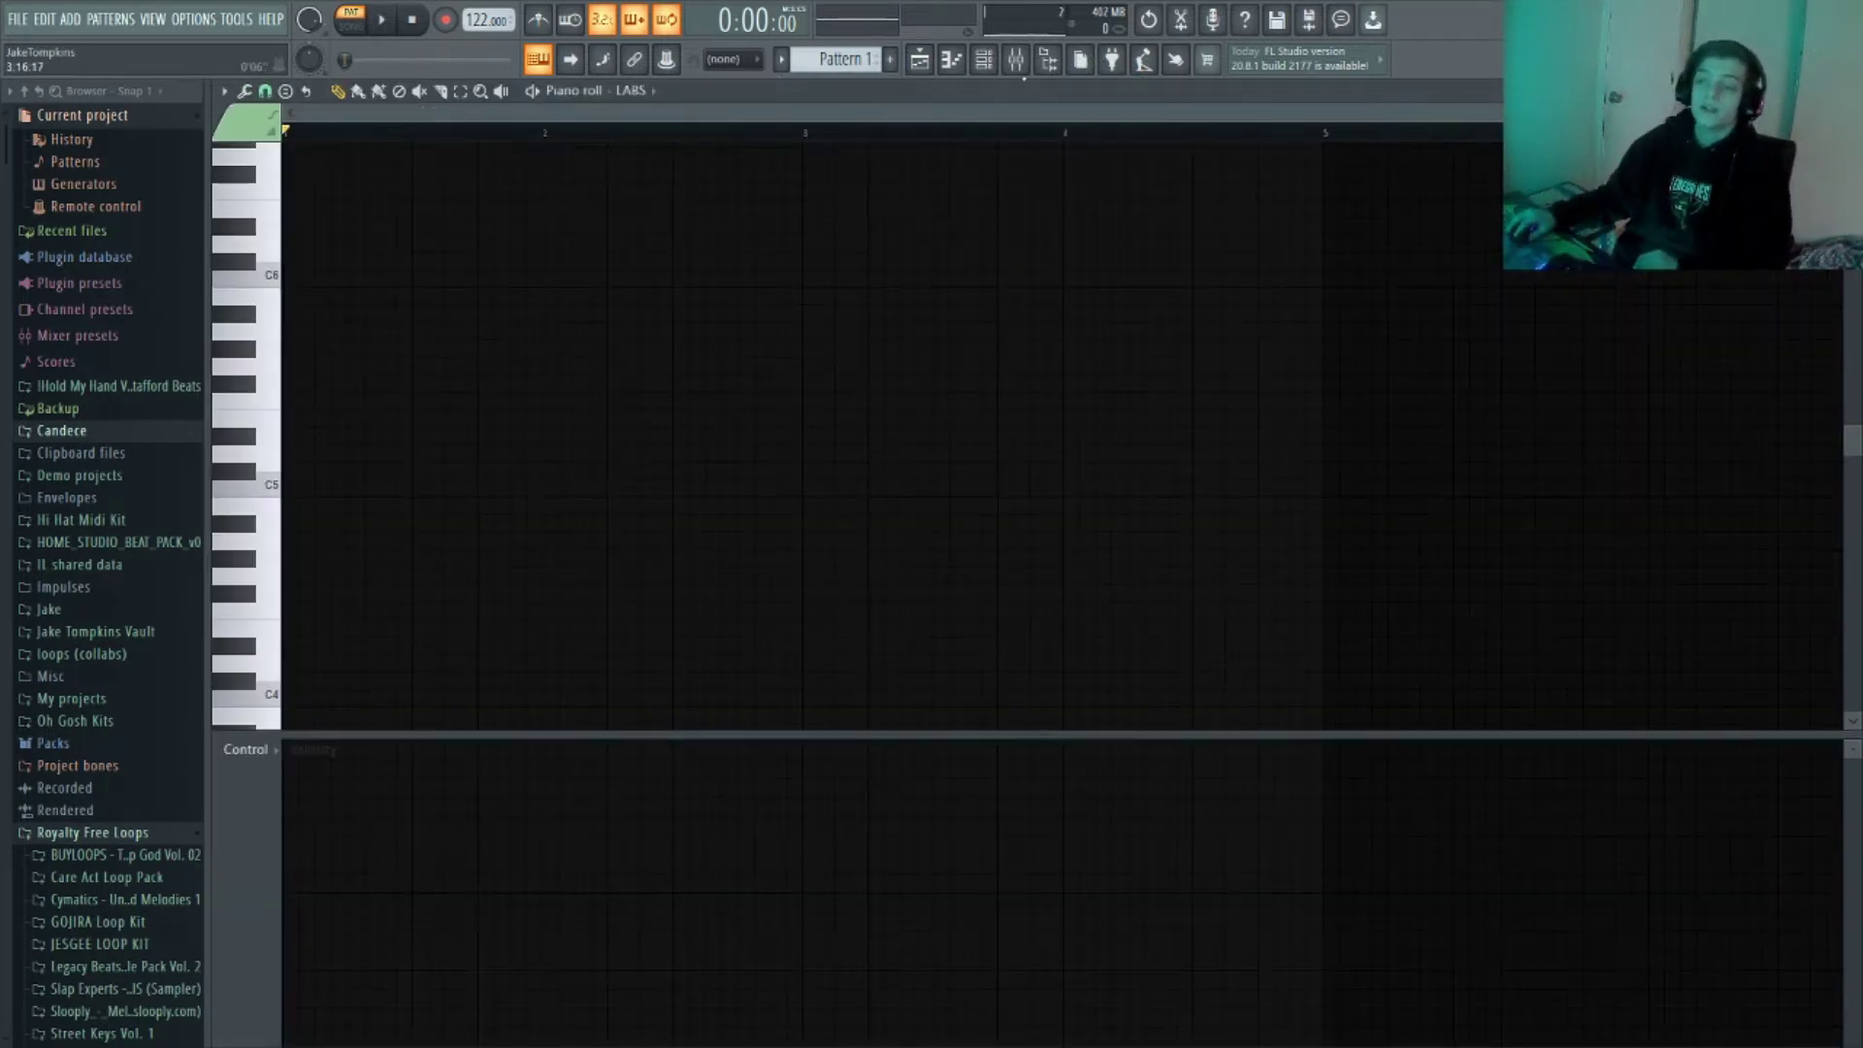
left_click(1002, 68)
left_click(627, 724)
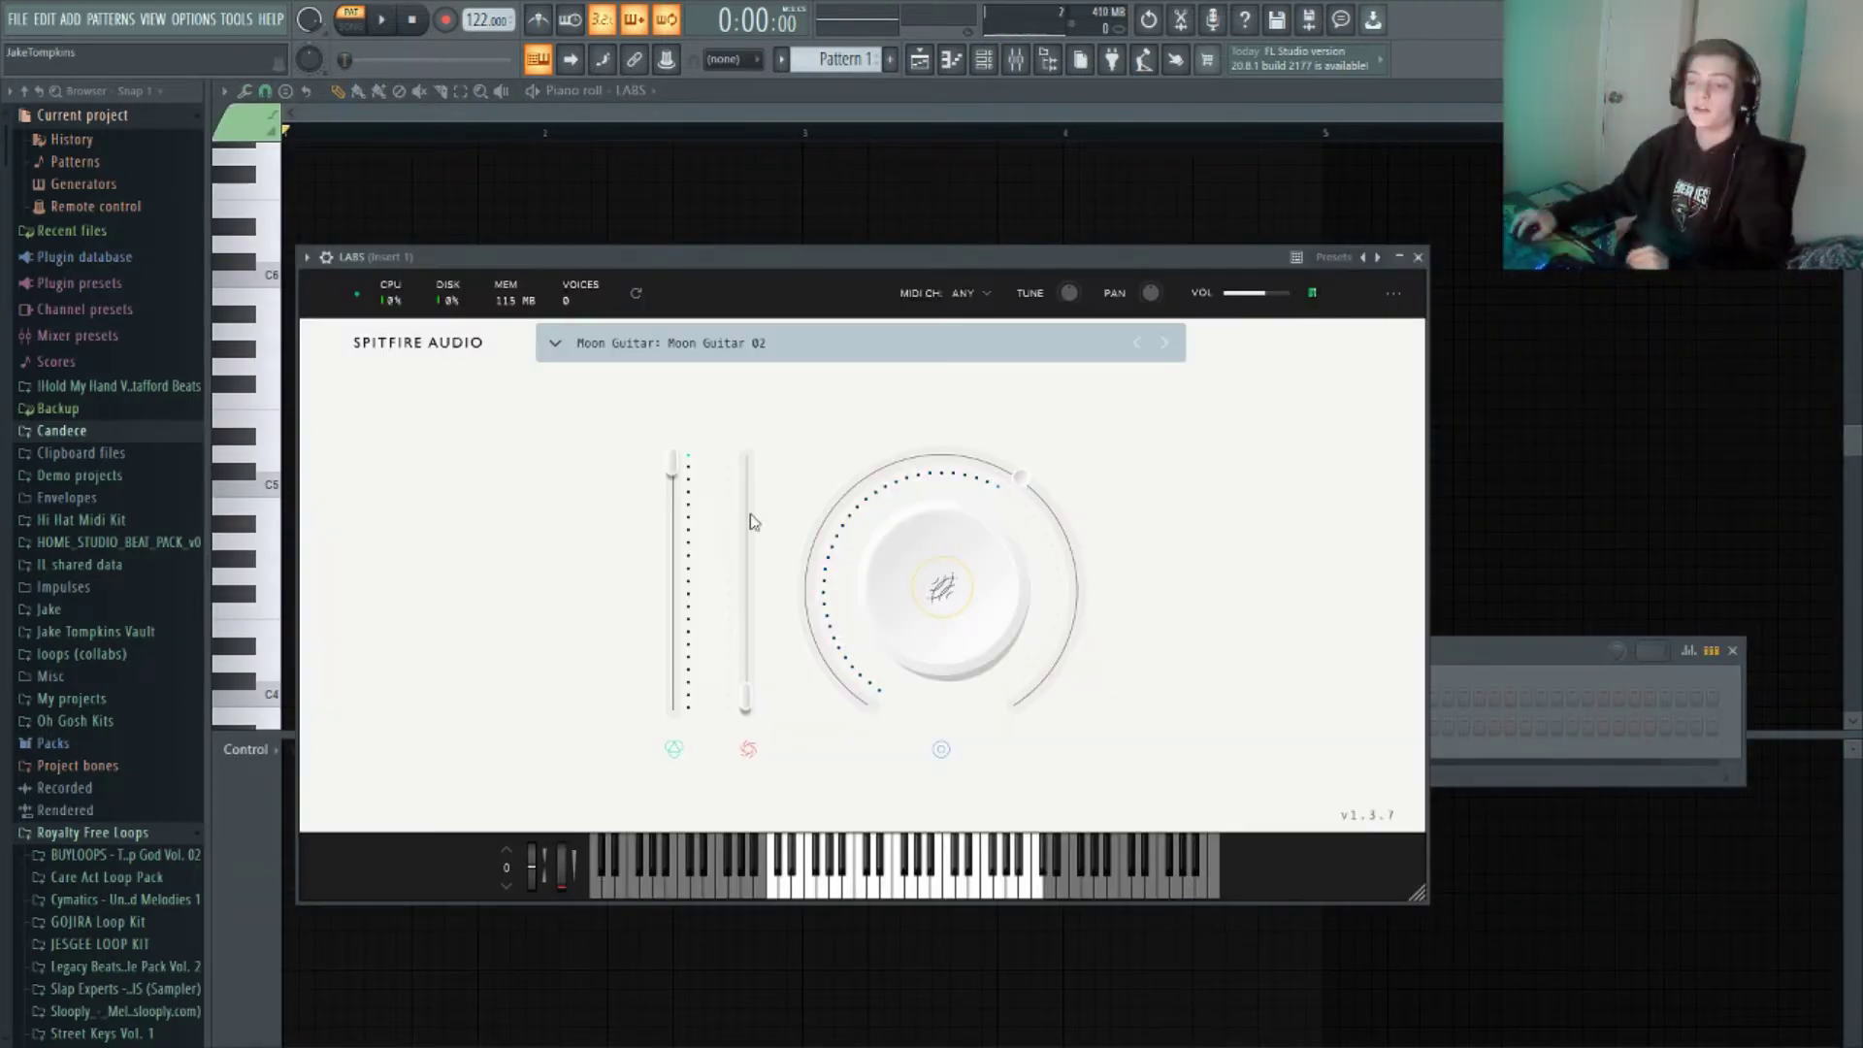
left_click(621, 343)
left_click(1418, 257)
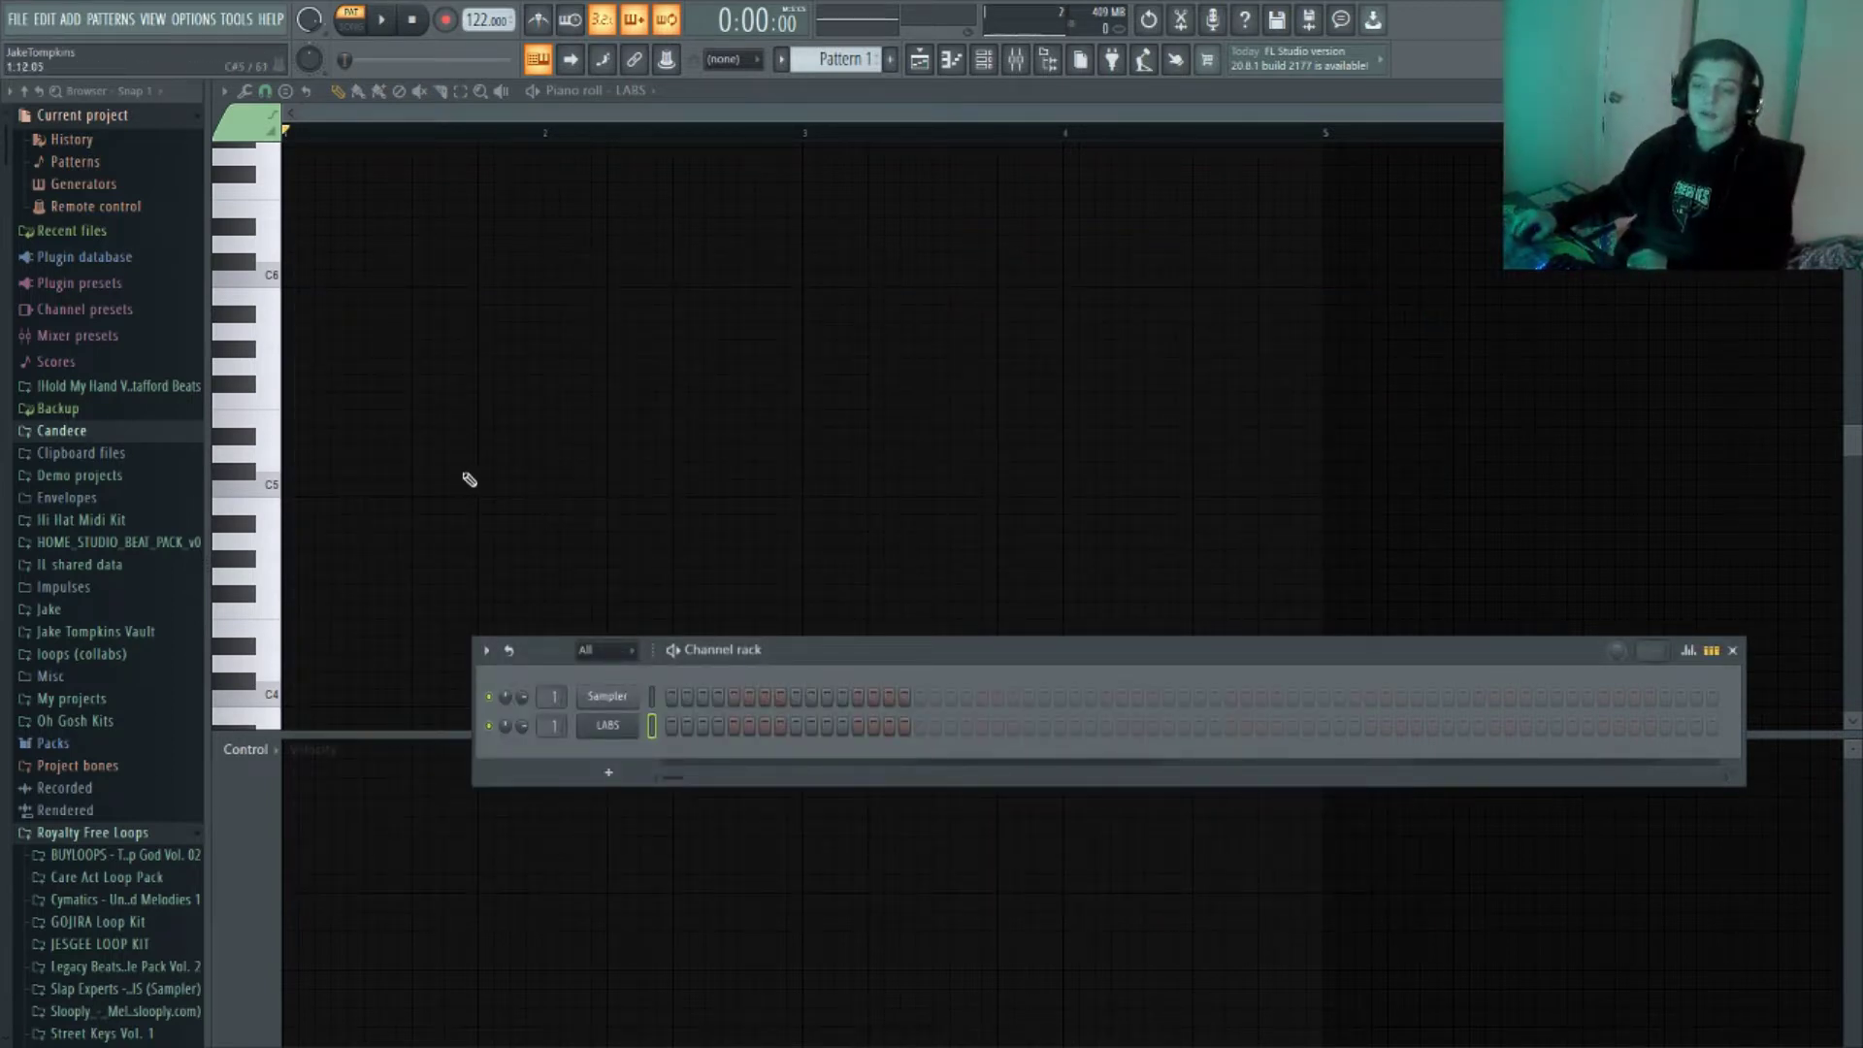
Draw consecutive two-step notes C5, D#5 and G5 from the start of bar 1 and play them
left_click_drag(344, 491, 296, 486)
scroll(324, 491, "up", 1)
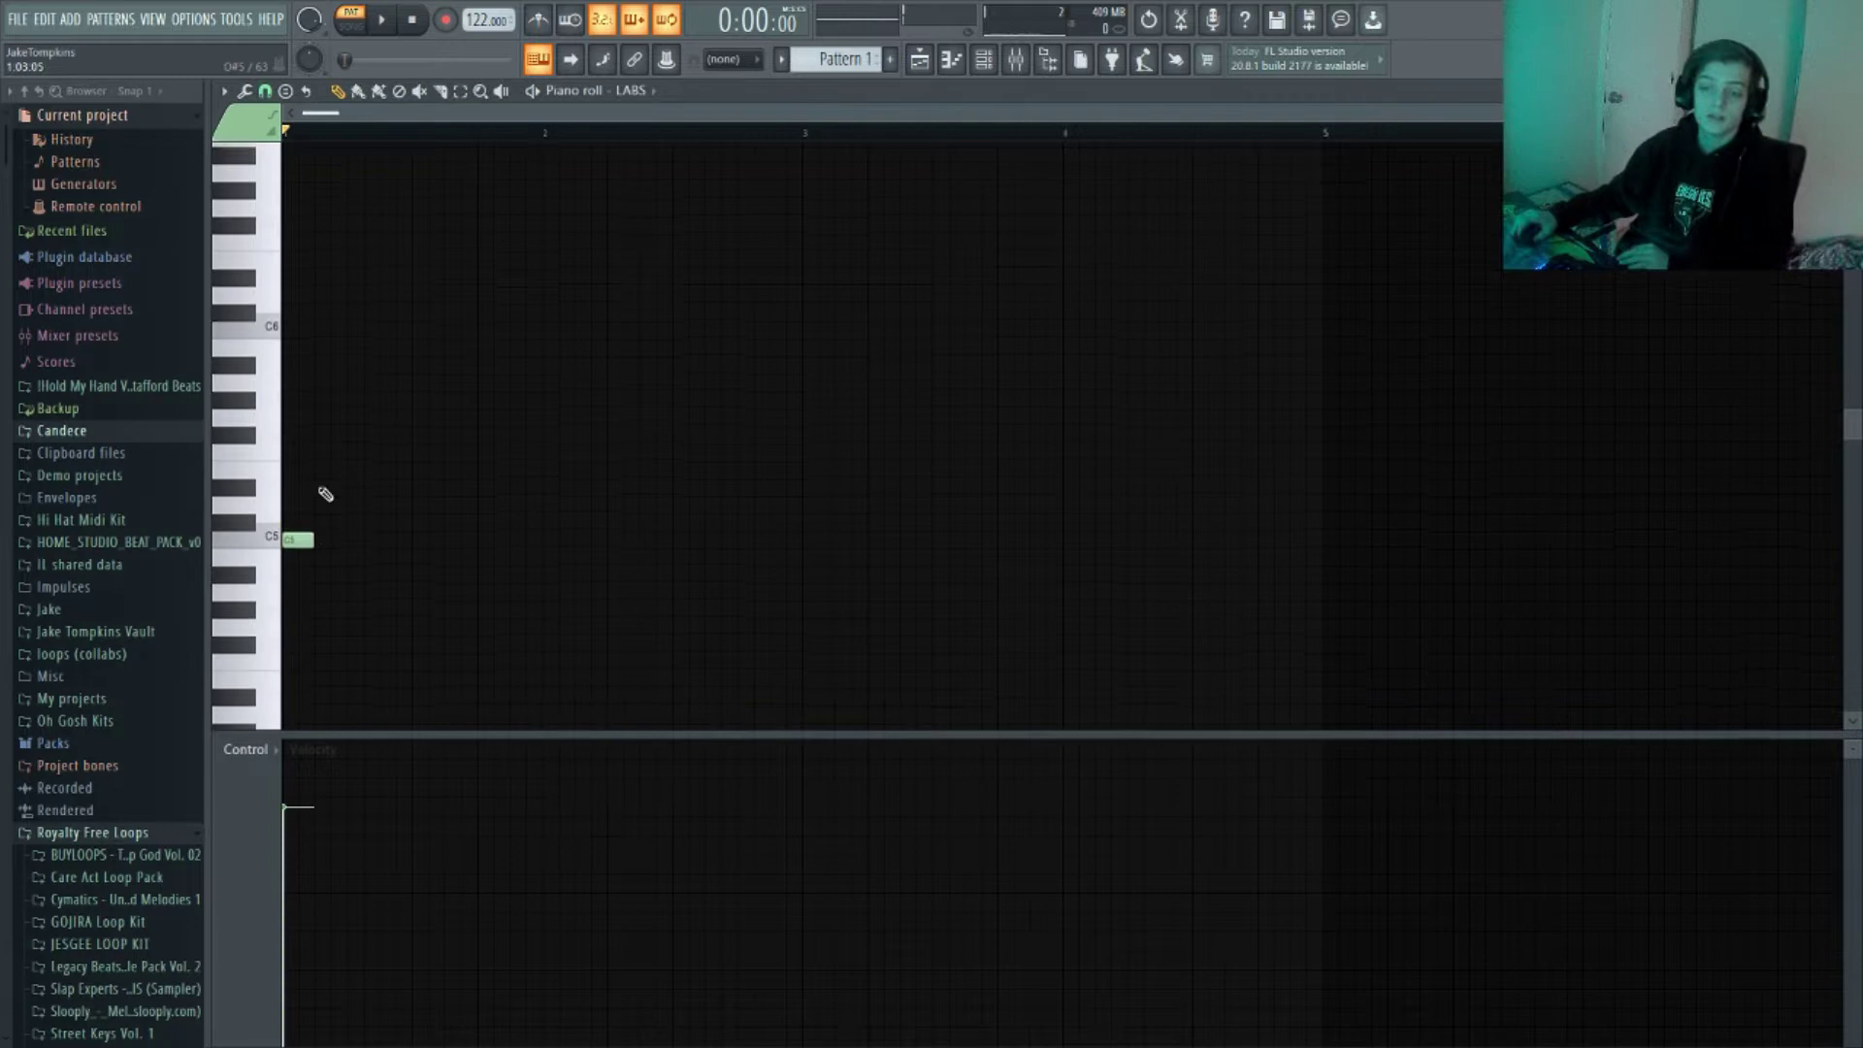
left_click(316, 487)
left_click(352, 418)
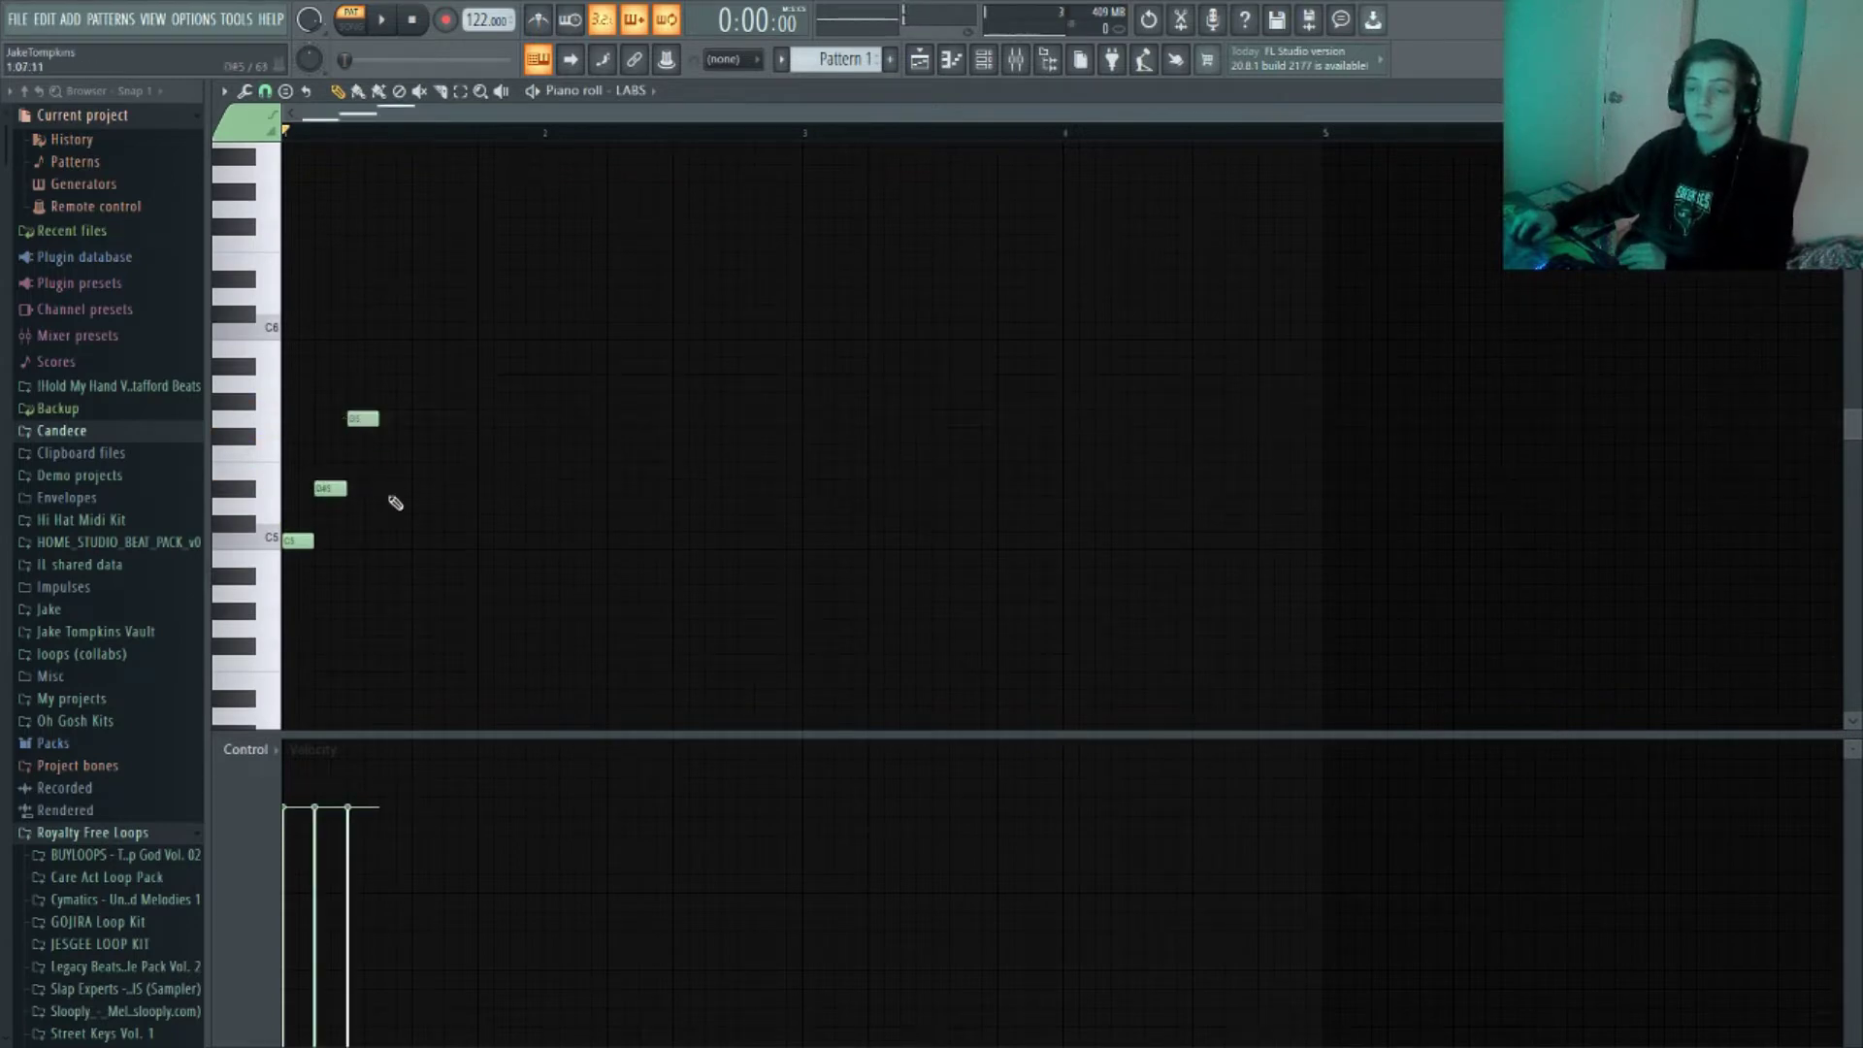
scroll(311, 345, "up", 3)
key("space")
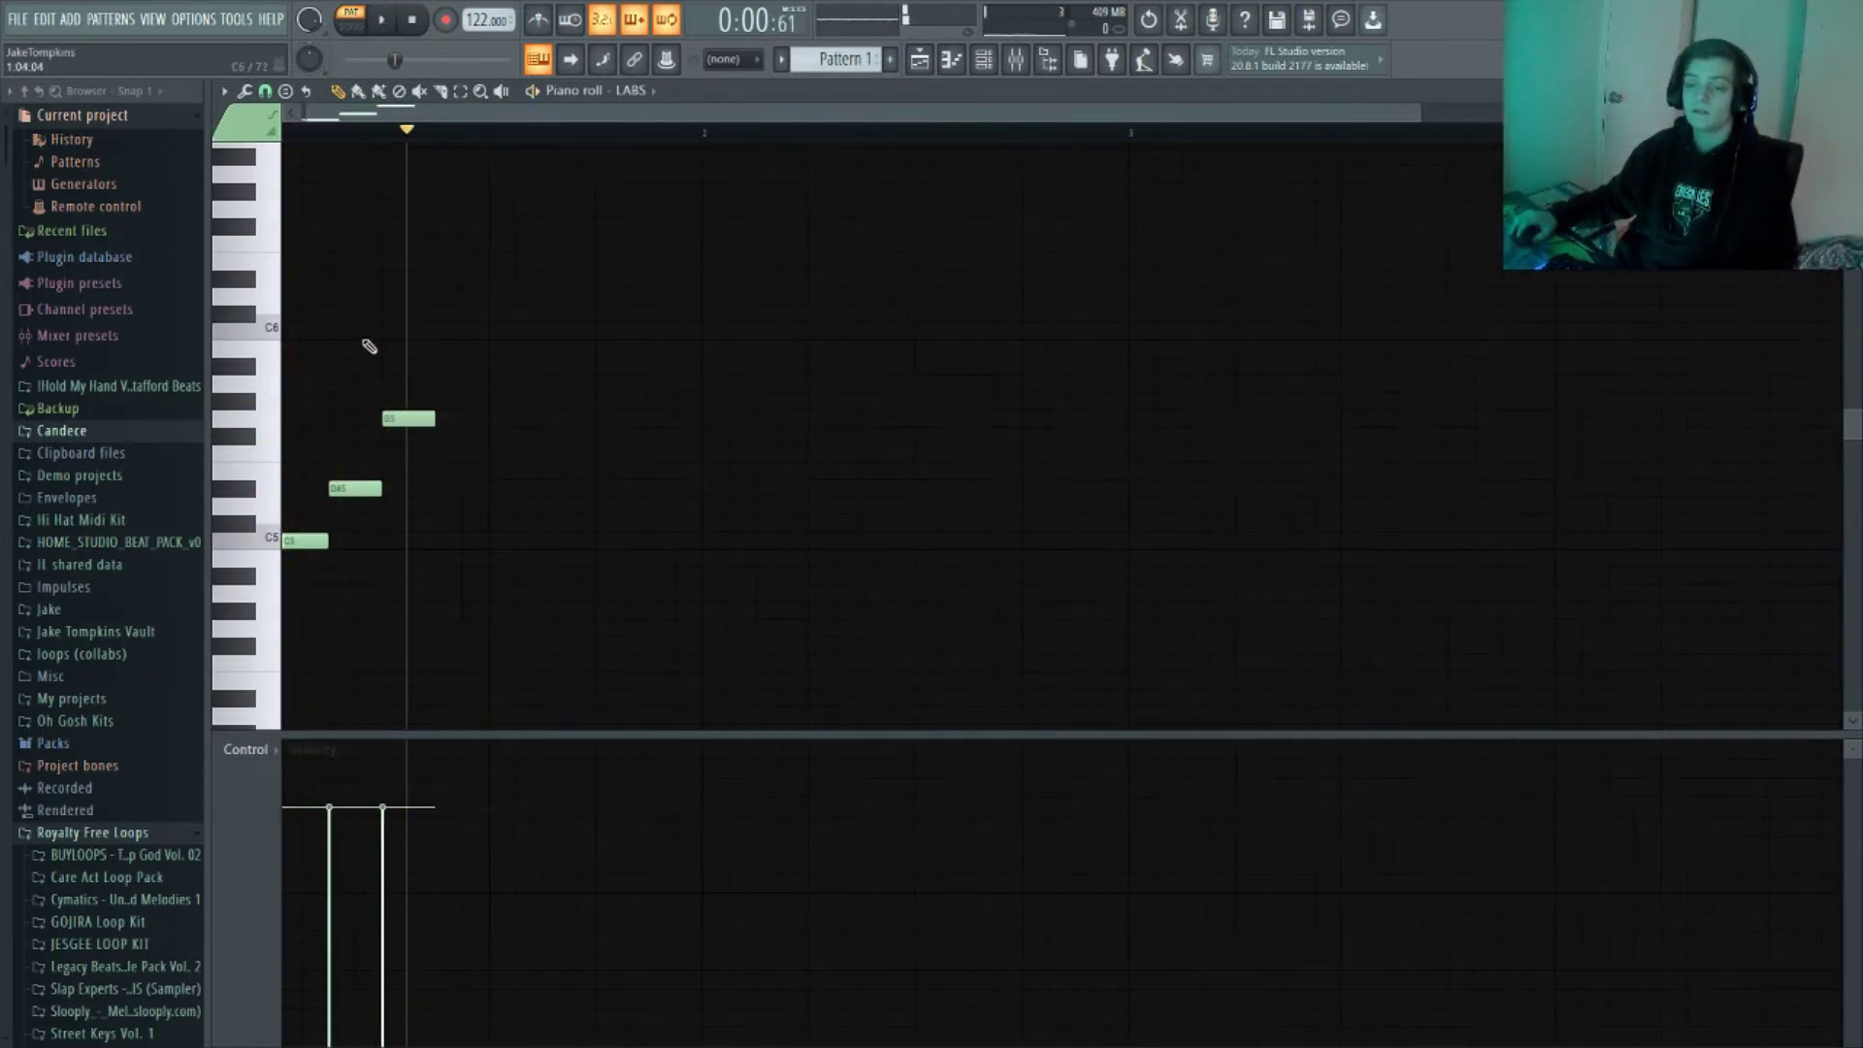
Add D5 as the melody's fourth note, trying F5 and D#5 after it and removing both
left_click(434, 503)
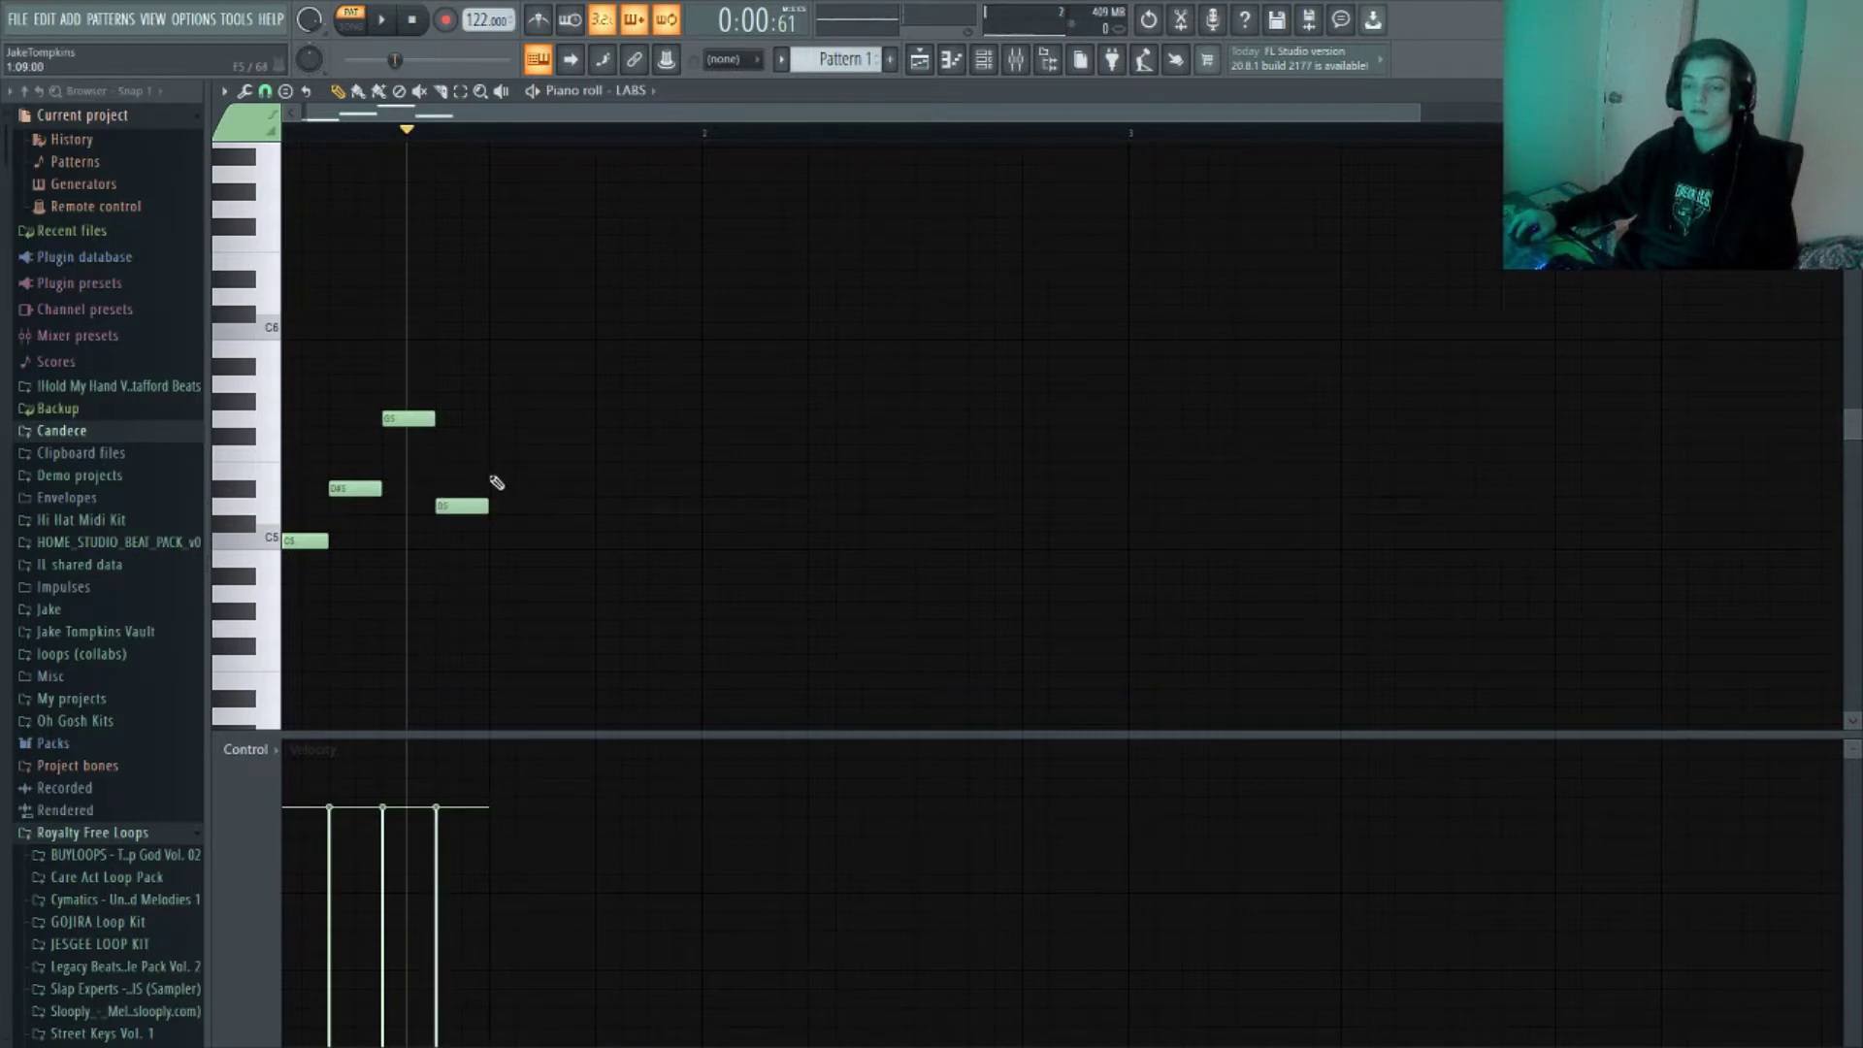
left_click(489, 454)
right_click(495, 472)
right_click(501, 455)
left_click(489, 488)
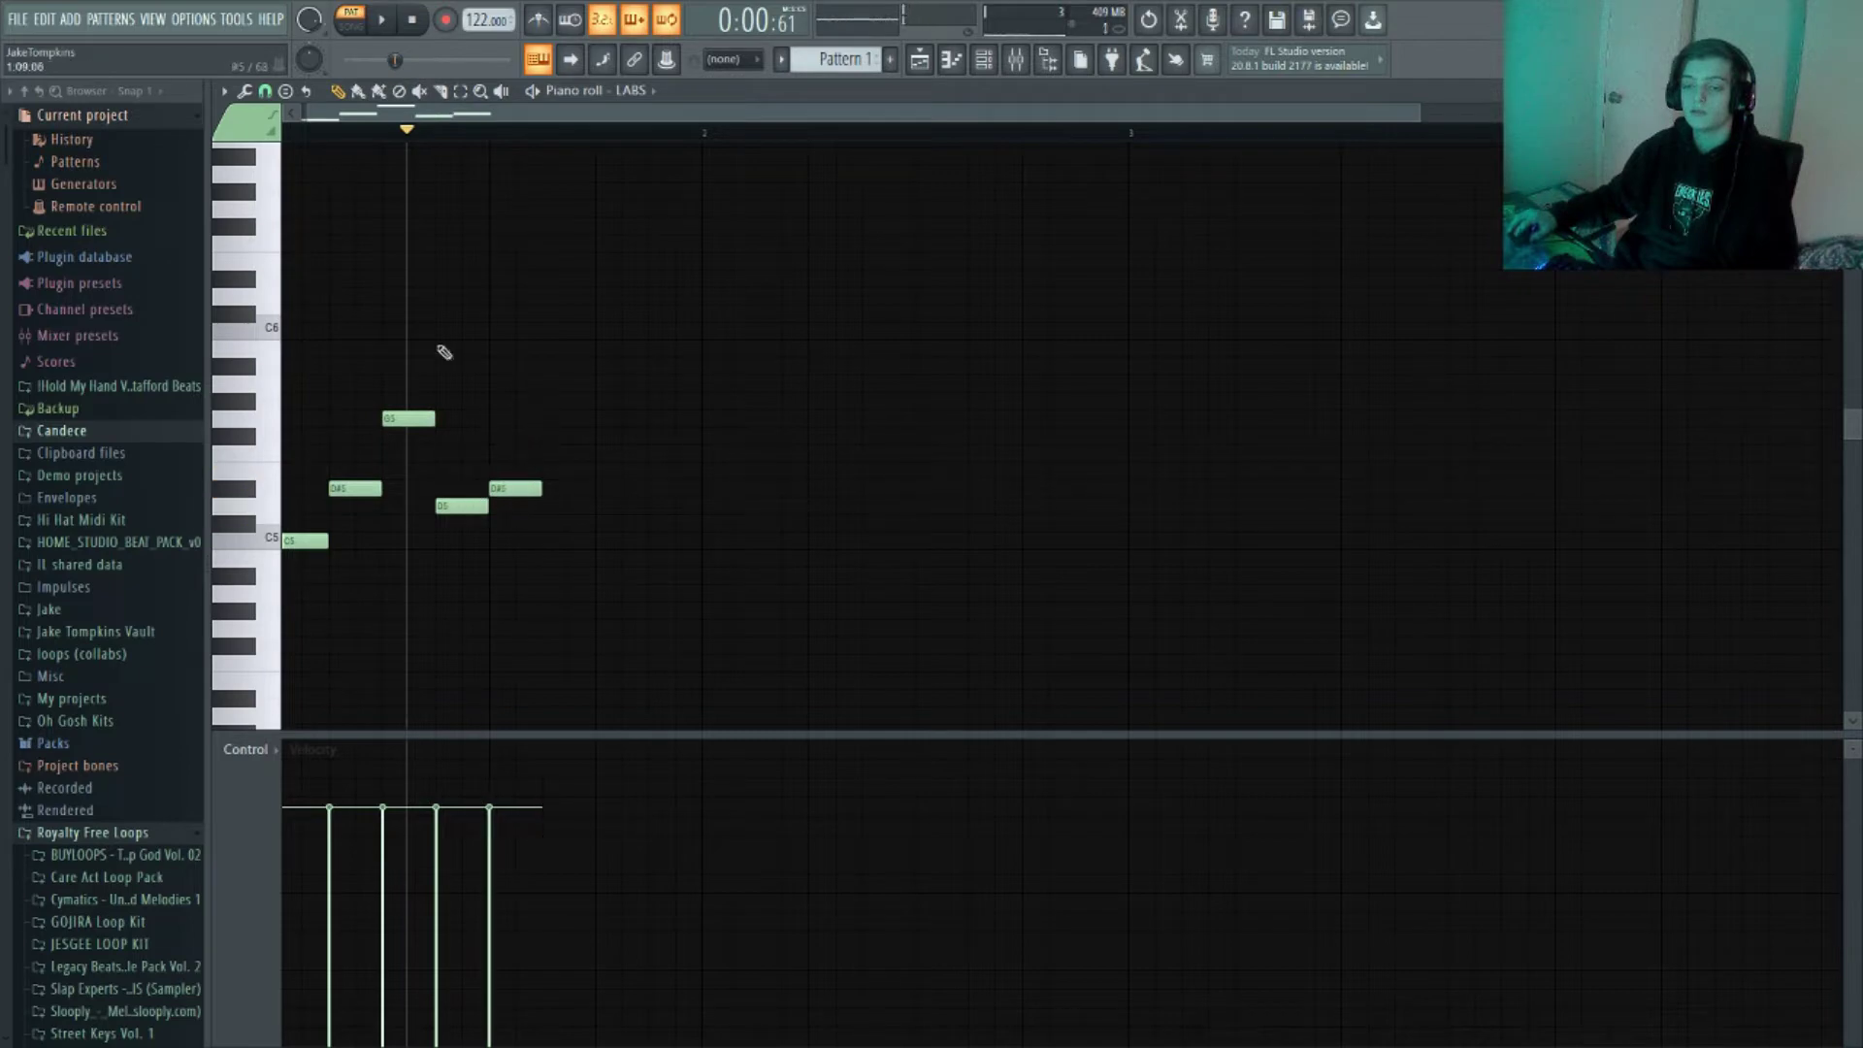
key("space")
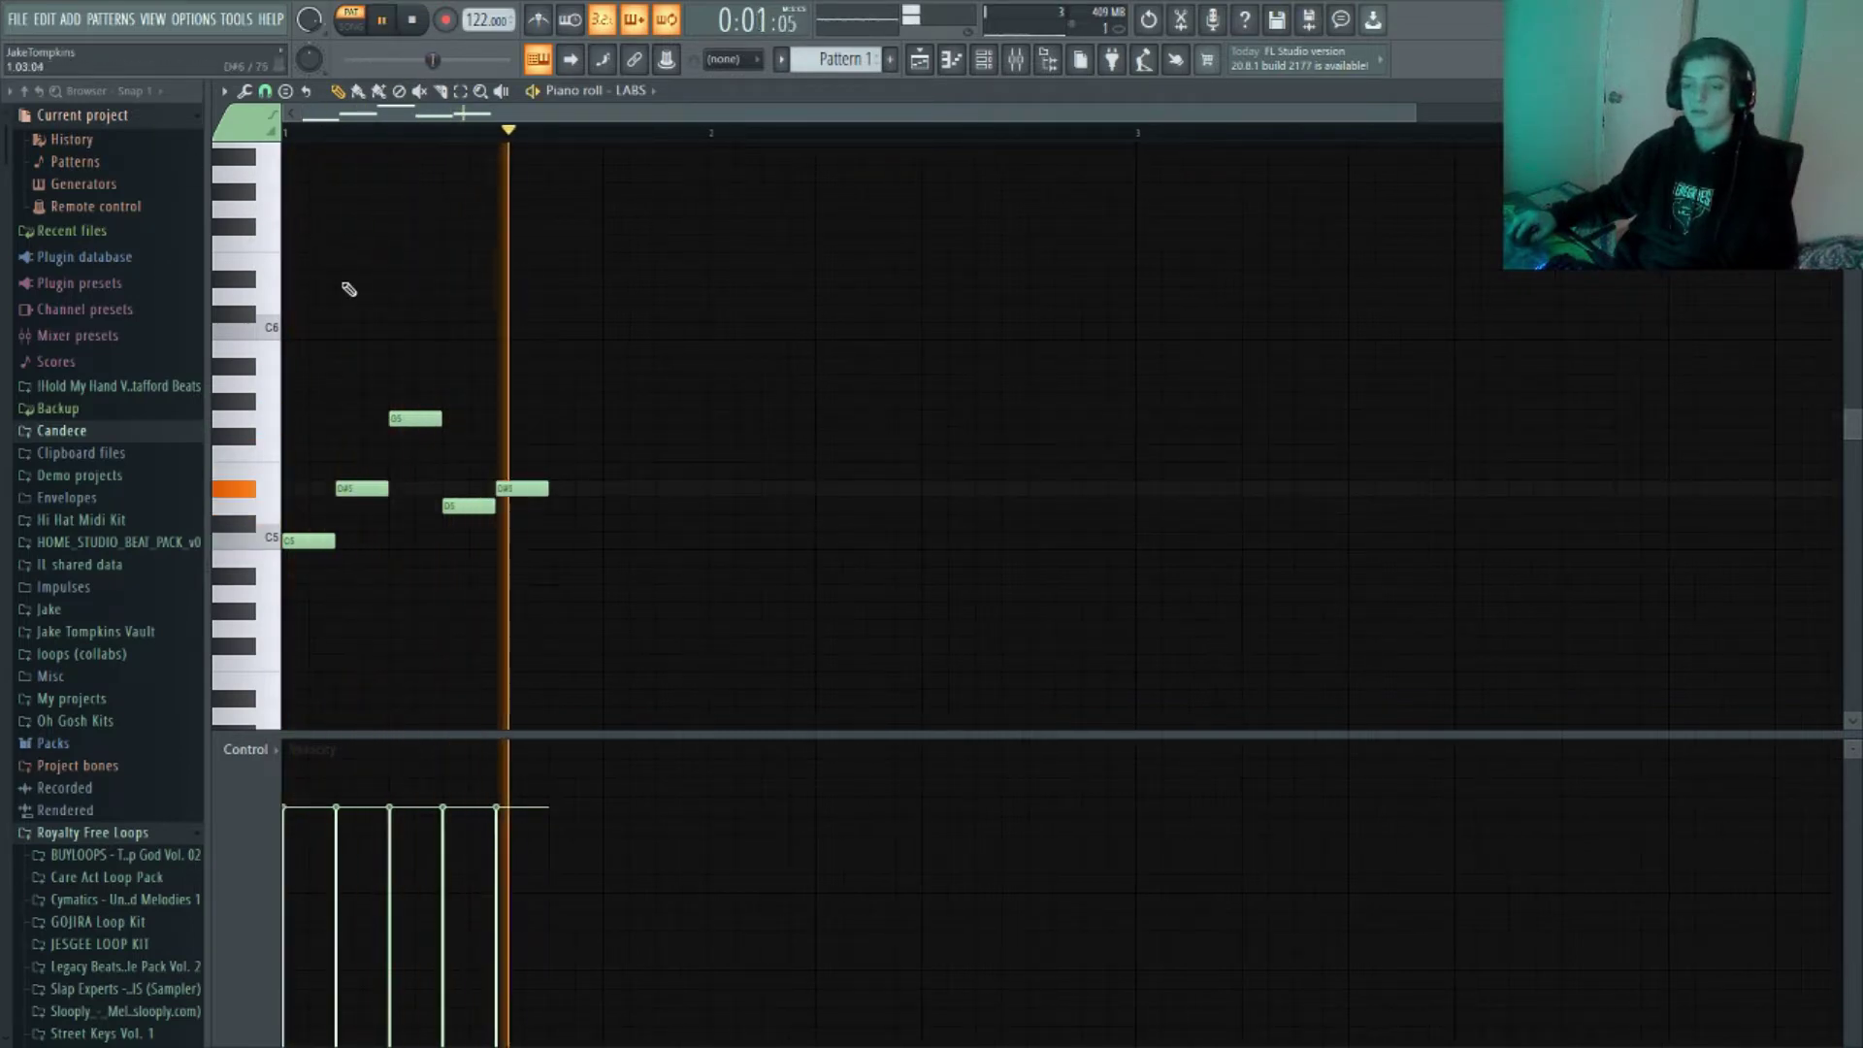
right_click(500, 488)
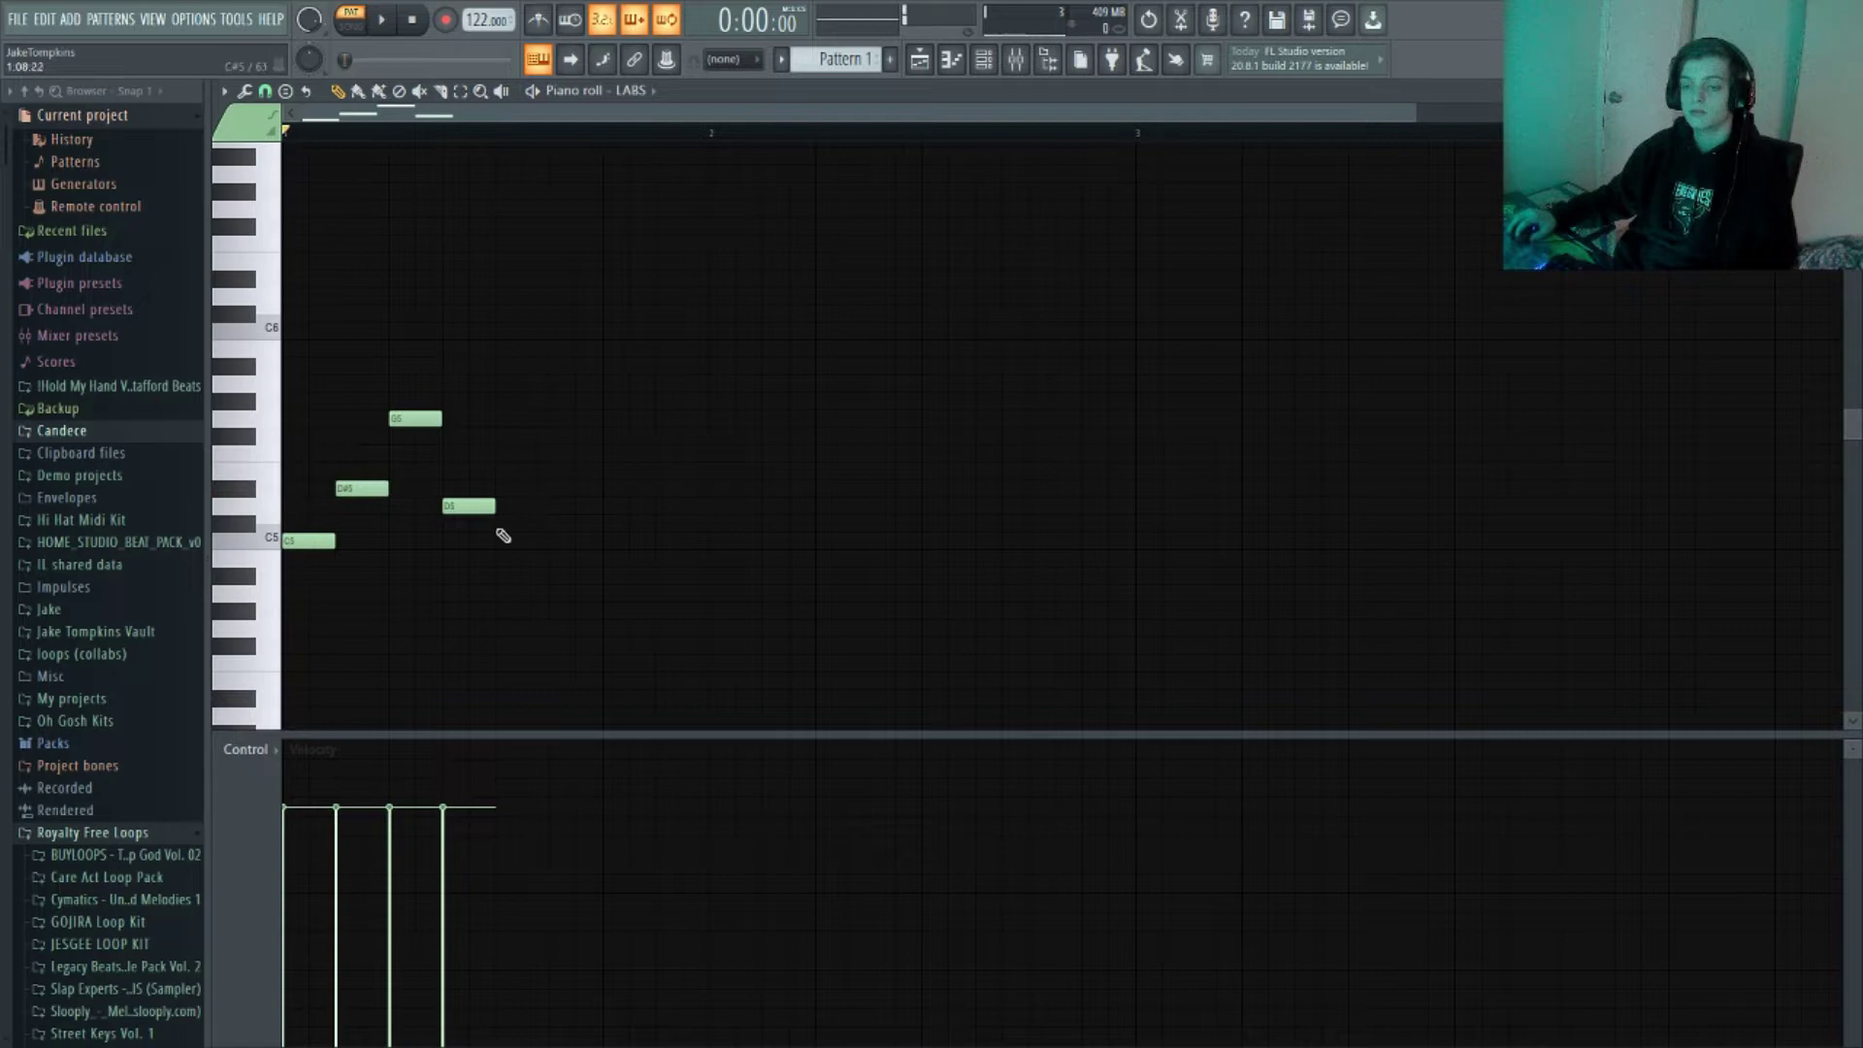
Complete bar 1 of the melody with consecutive notes C5, G5, G#5 and F5, and play it
left_click(550, 419)
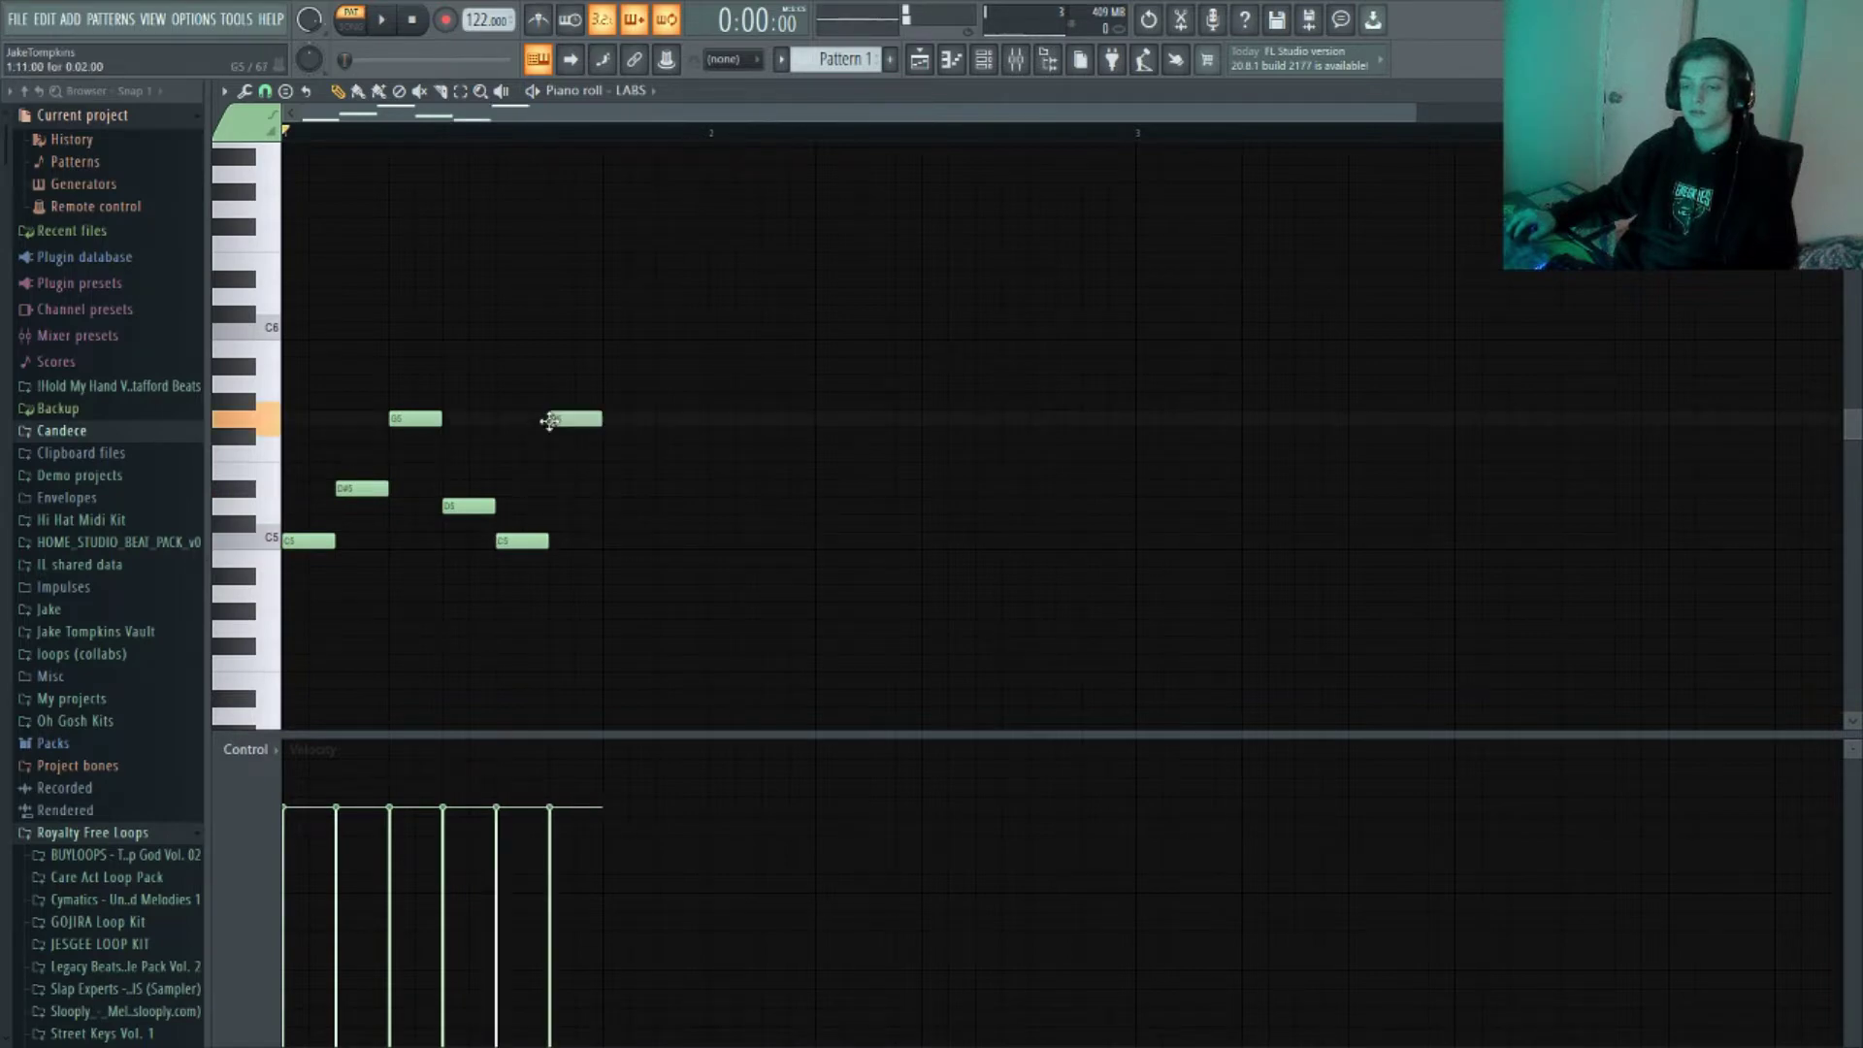
left_click(608, 399)
left_click_drag(633, 470, 659, 446)
key("space")
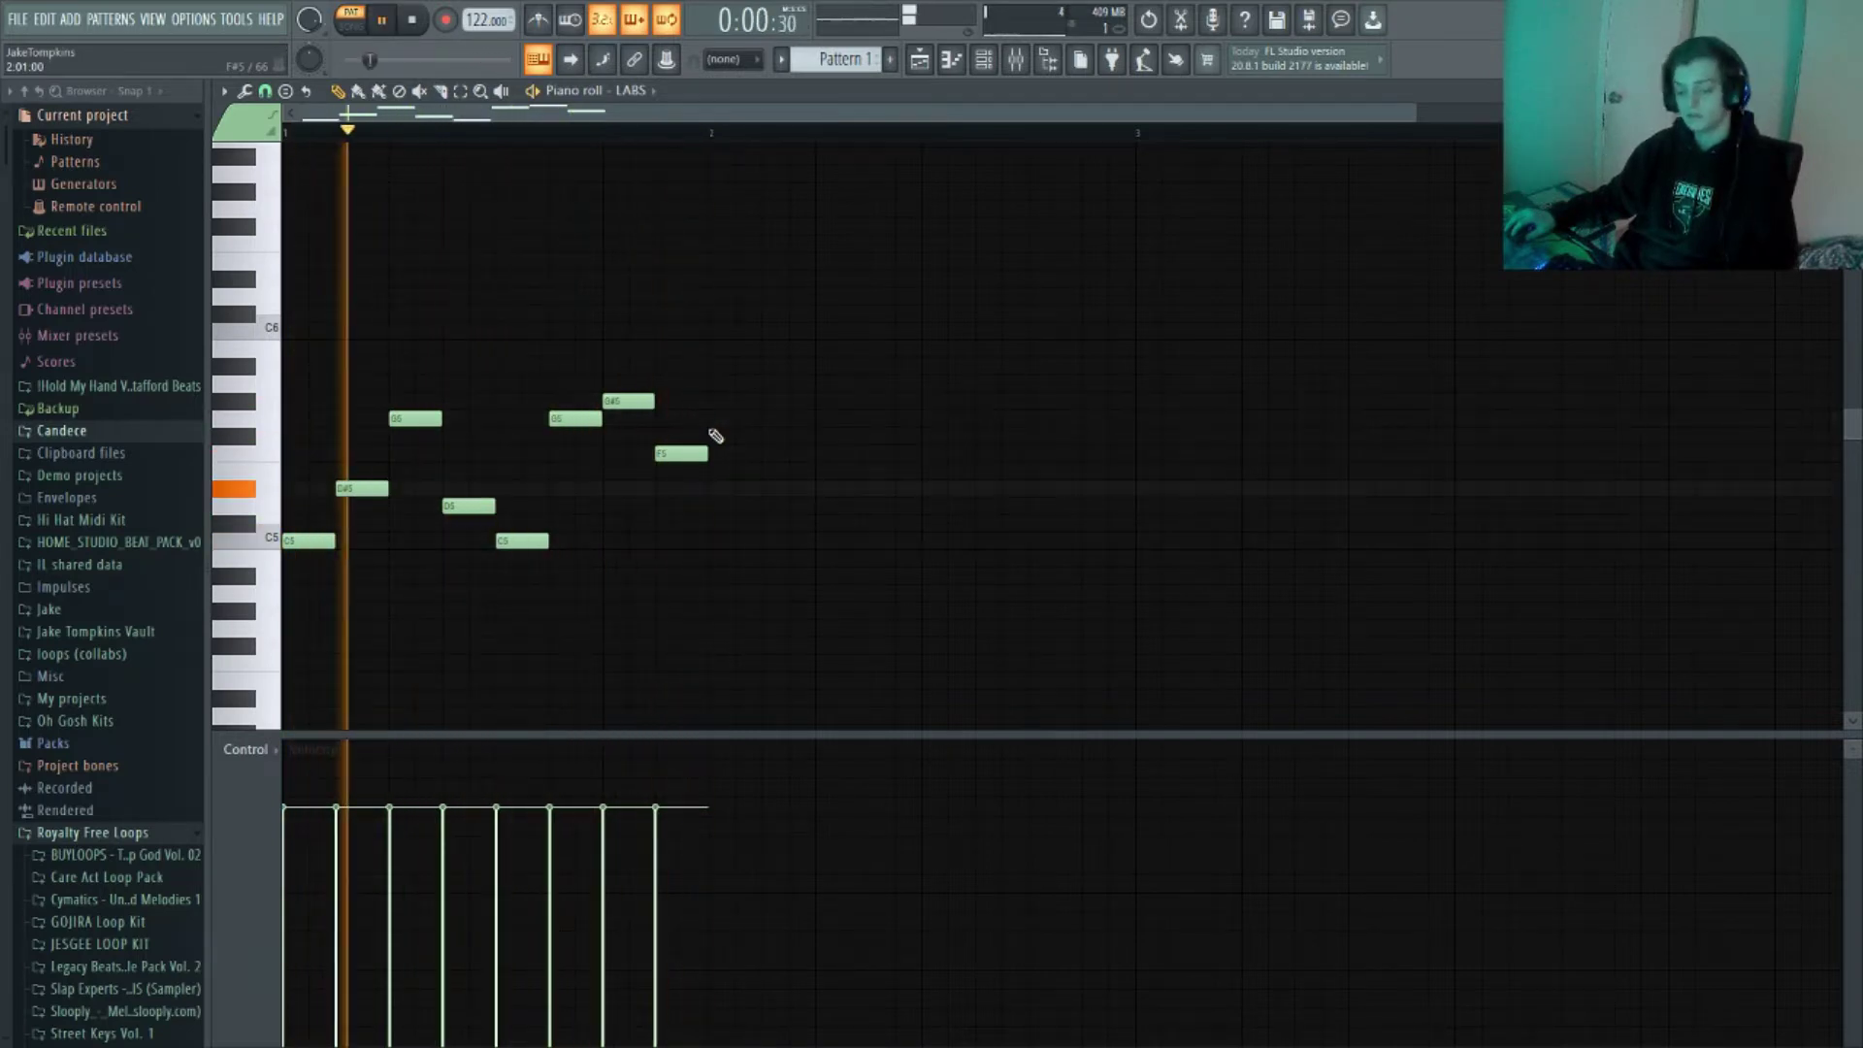
Duplicate the one-bar melody into bar 2, remove any stray note, and listen to the result
key("ctrl+b")
left_click(1053, 630)
right_click(1053, 633)
scroll(679, 486, "down", 4)
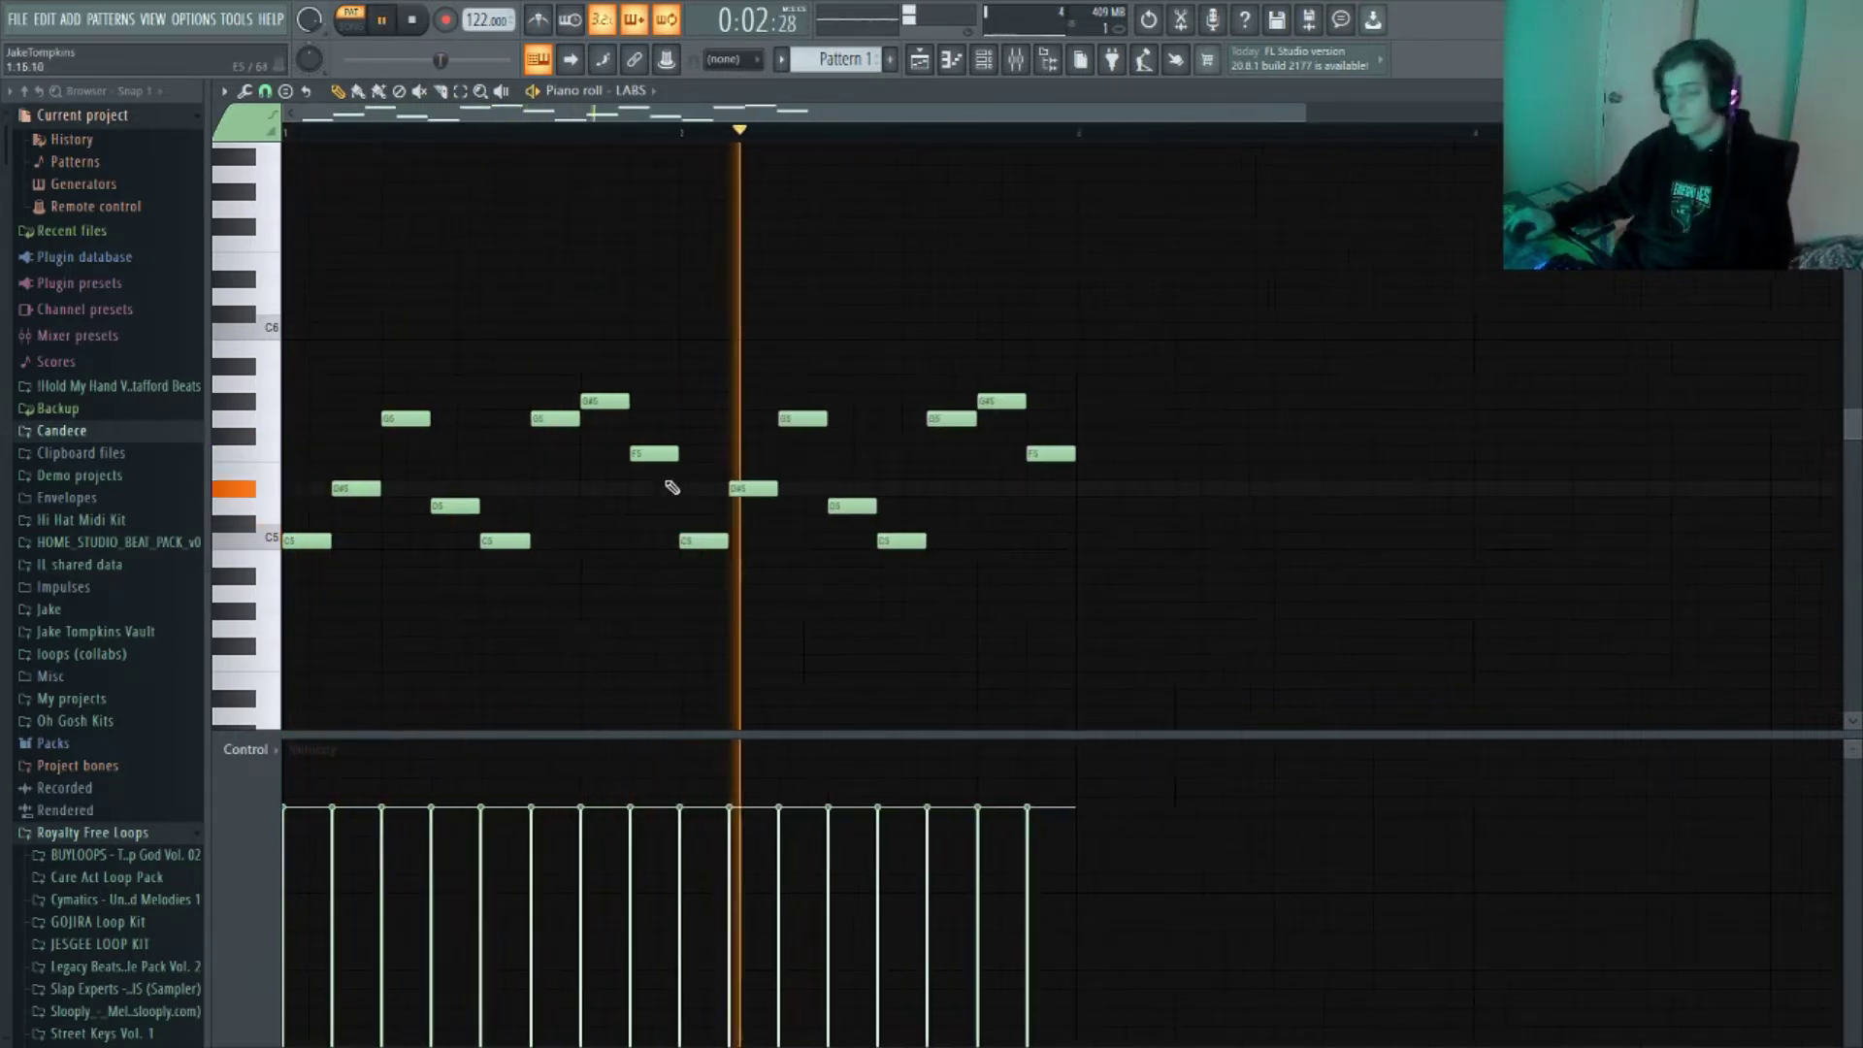
key("space")
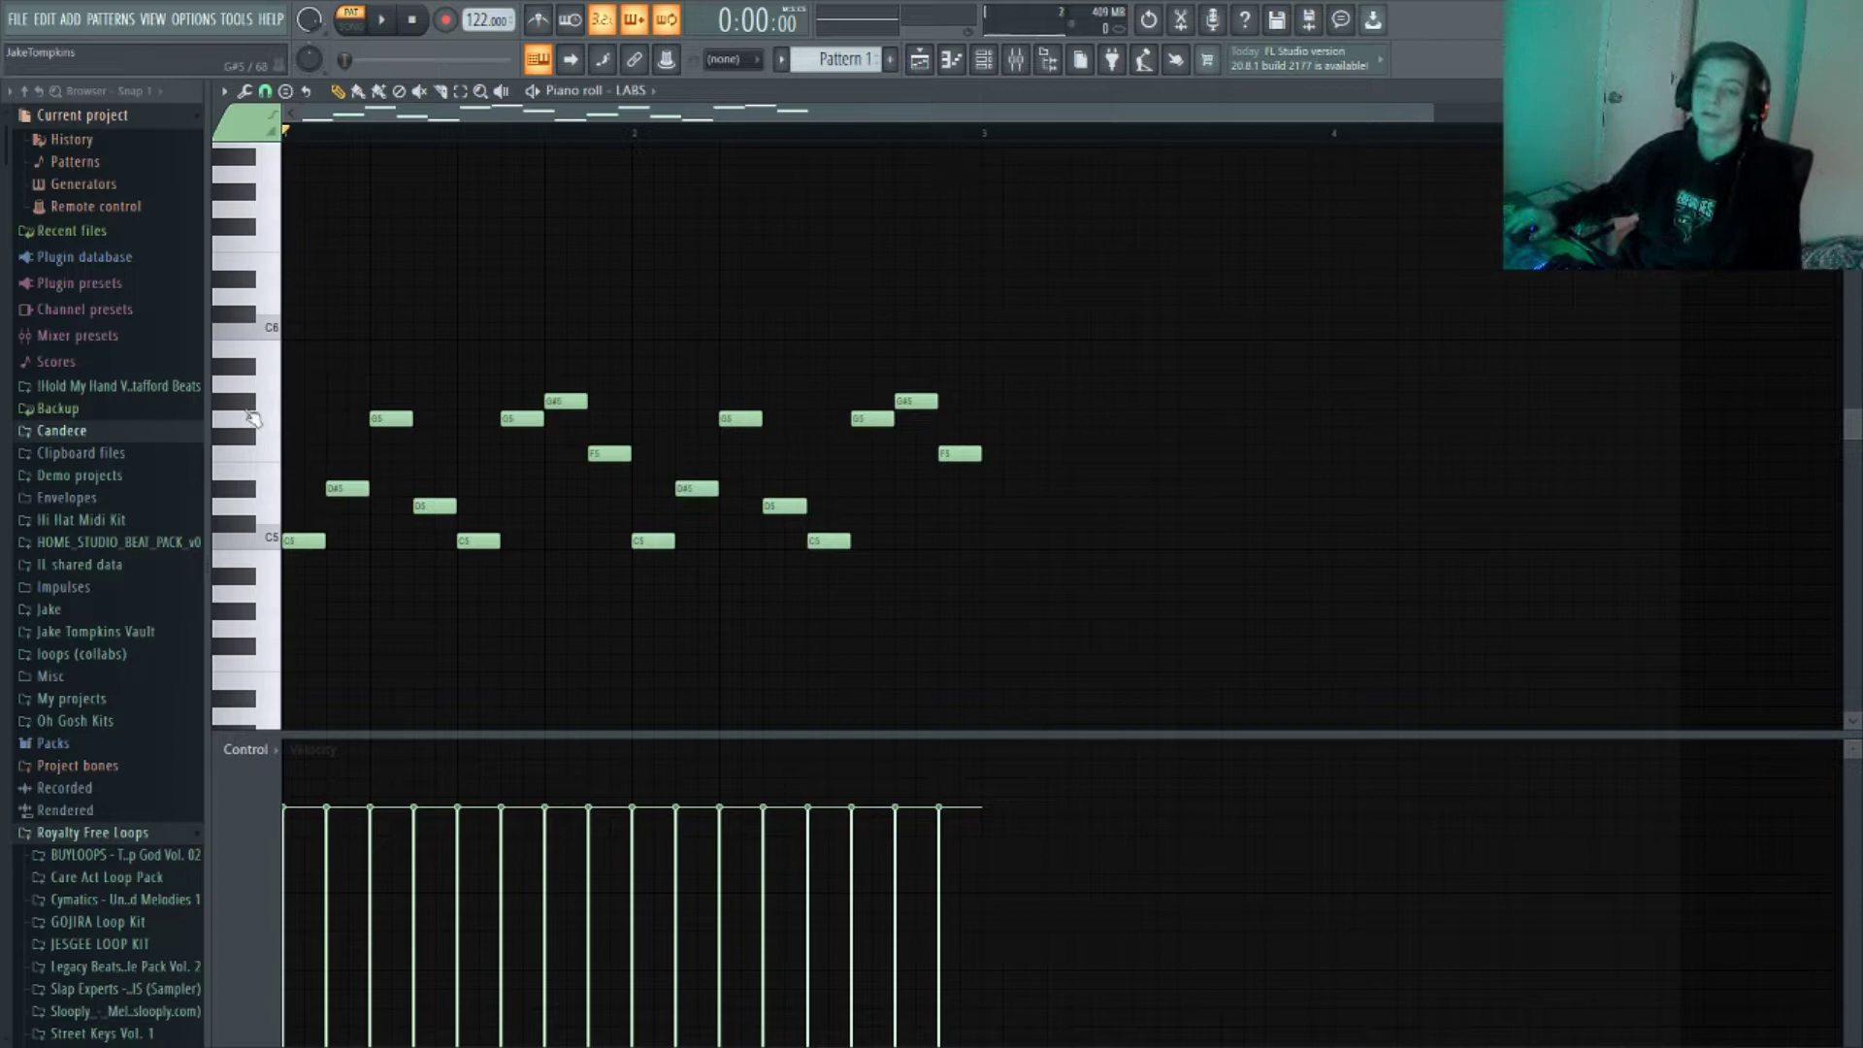
key("space")
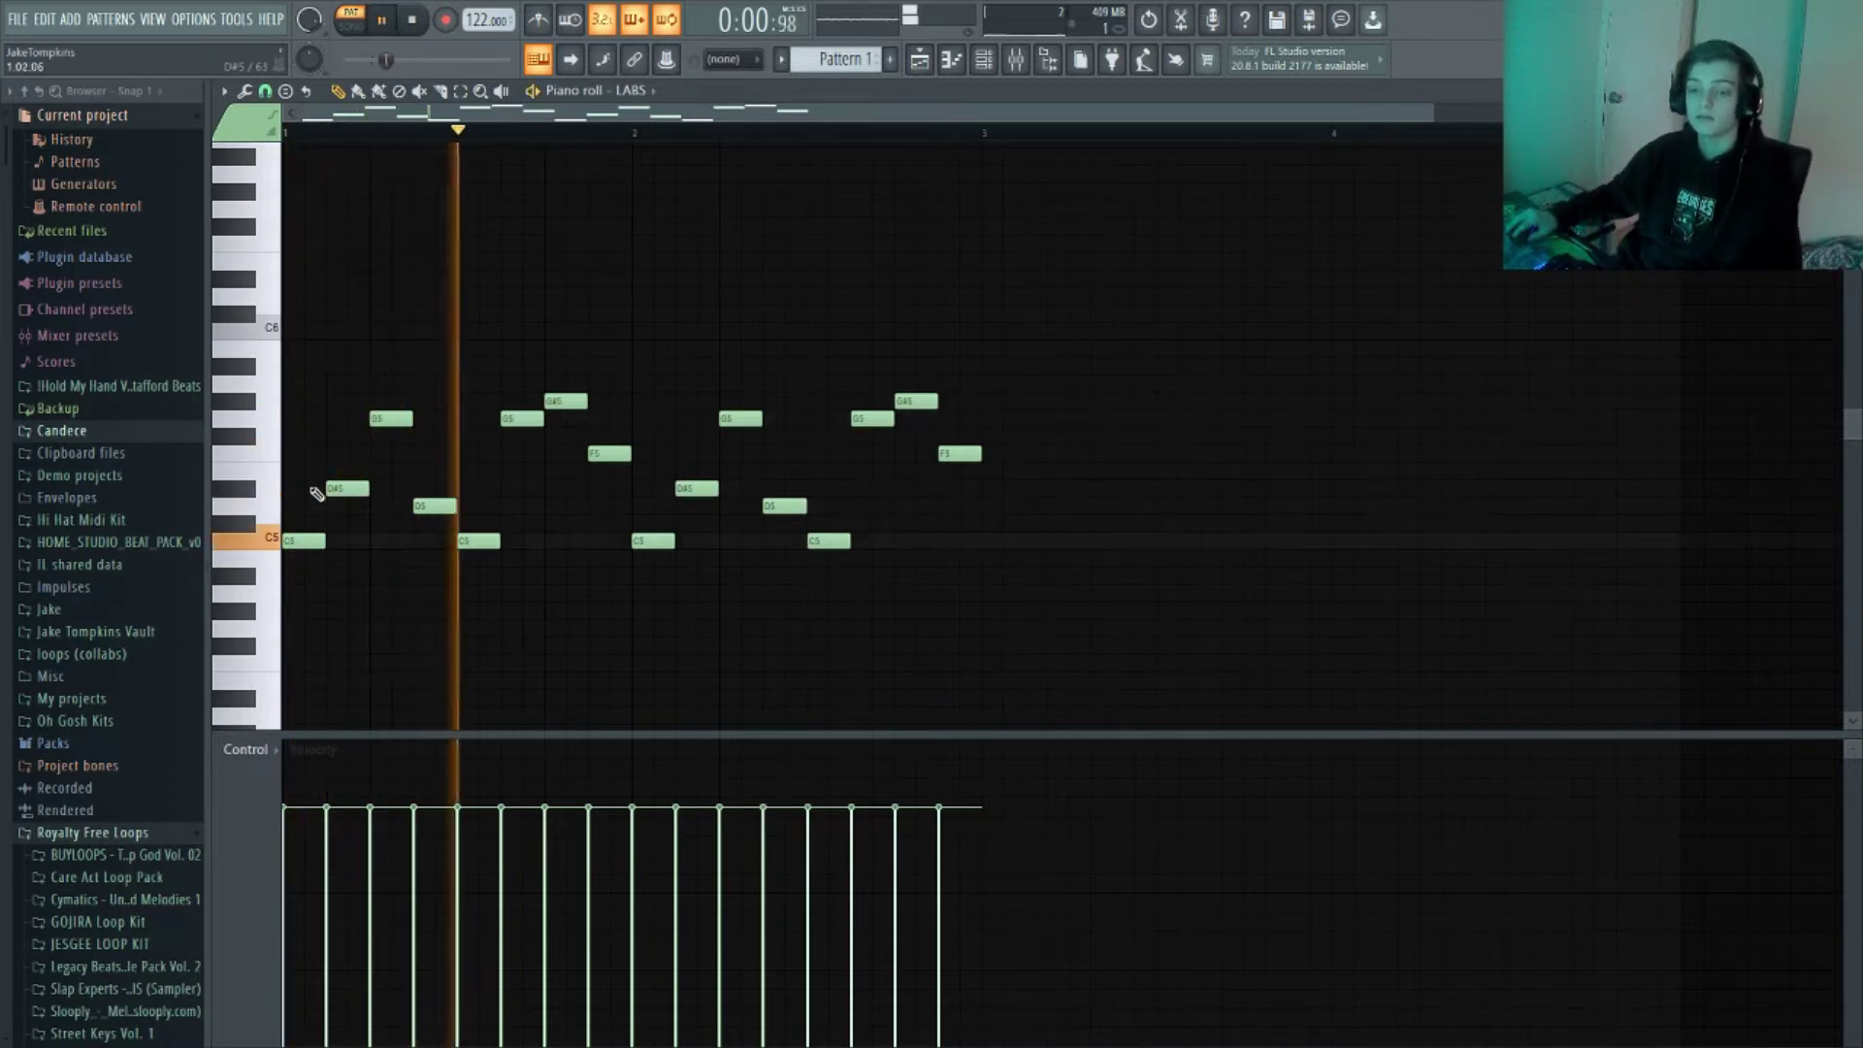
Layer G5 over the first note and G#5 over the fourth note of the melody in bars 1 and 2
key("space")
left_click(307, 488)
key("space")
key("space")
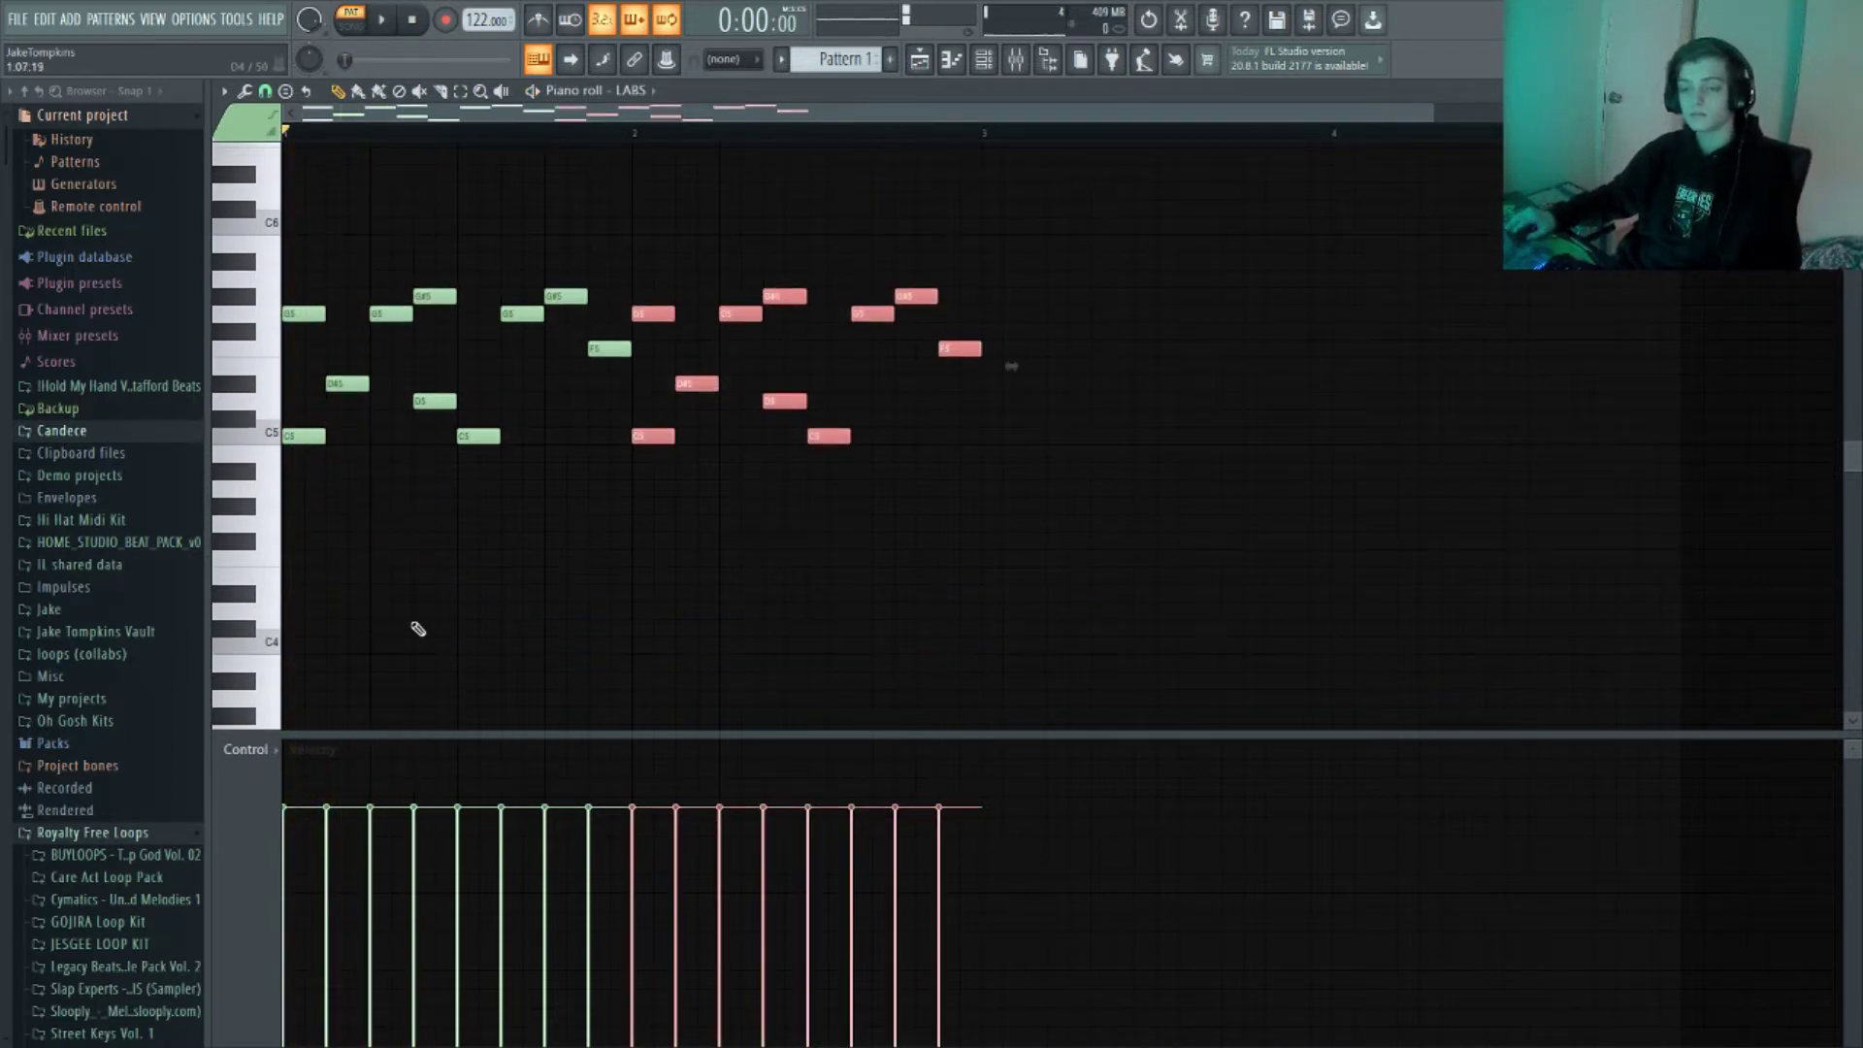
Add a C4 bass note one bar long under each of bars 1 and 2
left_click(296, 645)
key("space")
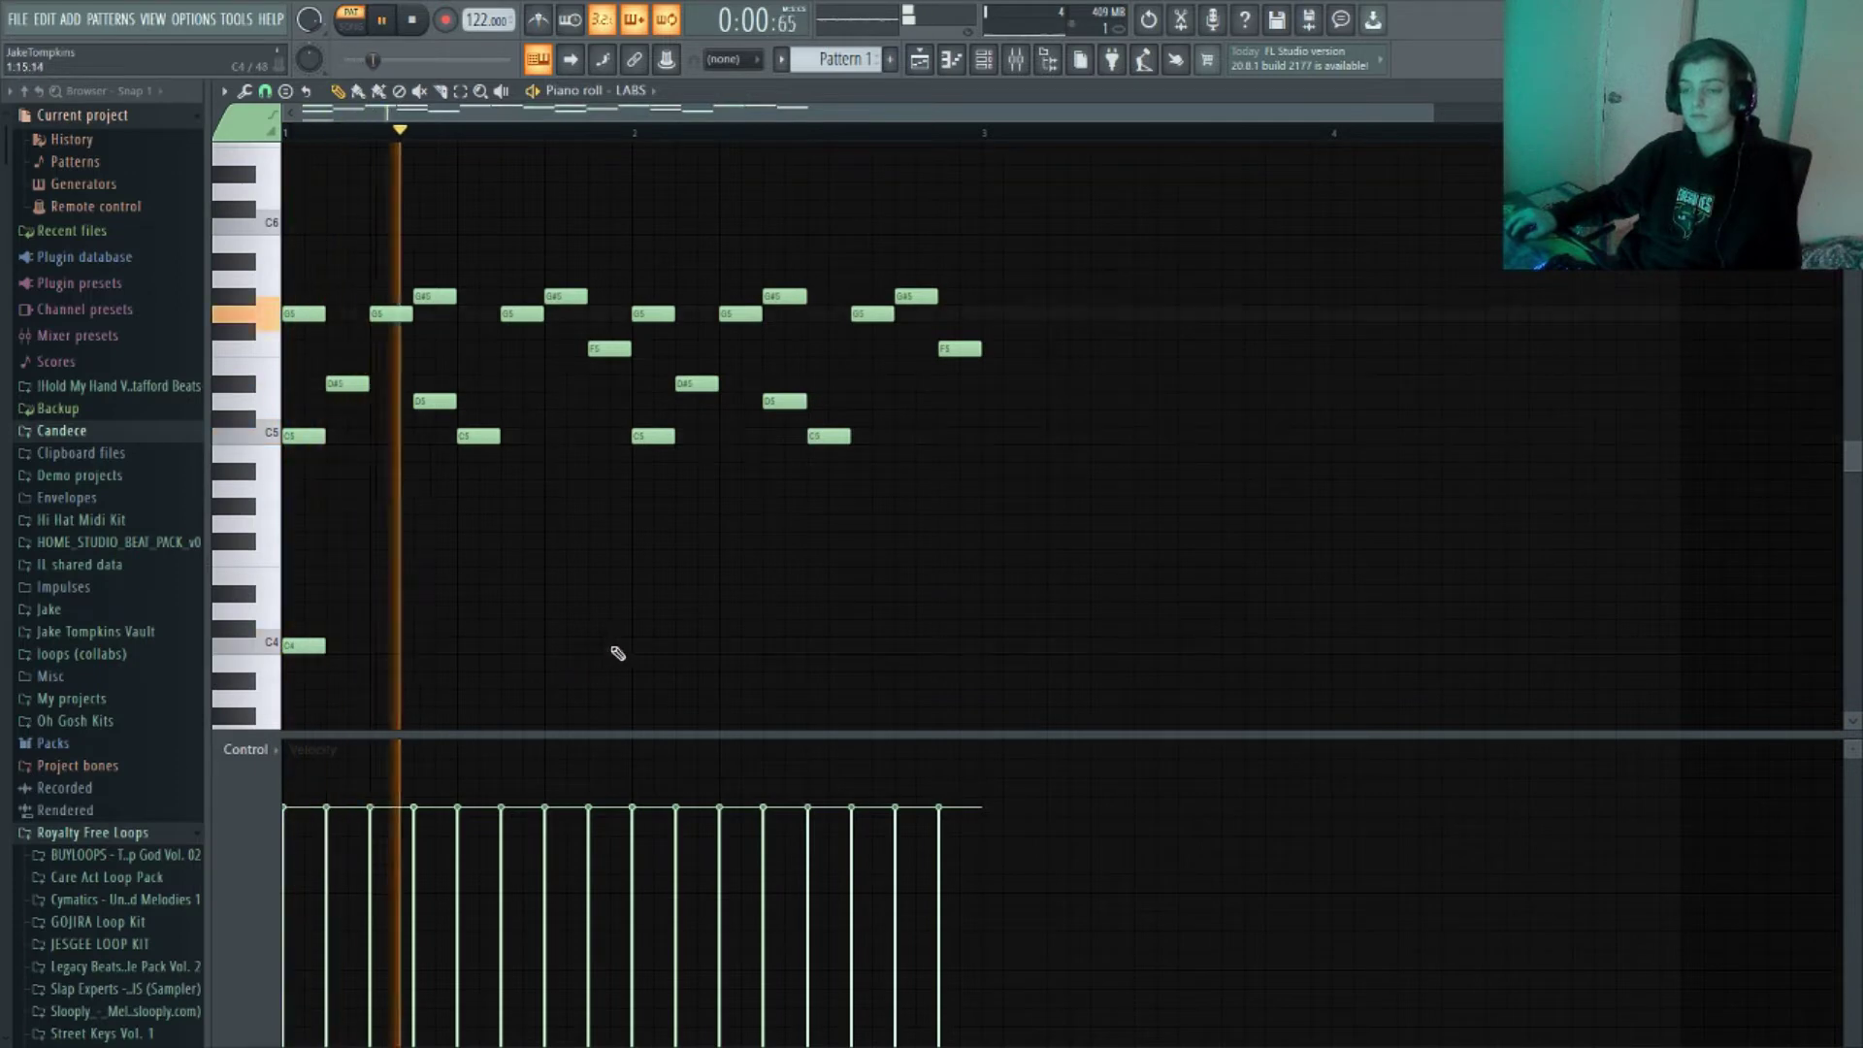
key("space")
left_click_drag(369, 643, 629, 637)
key("space")
left_click(655, 634)
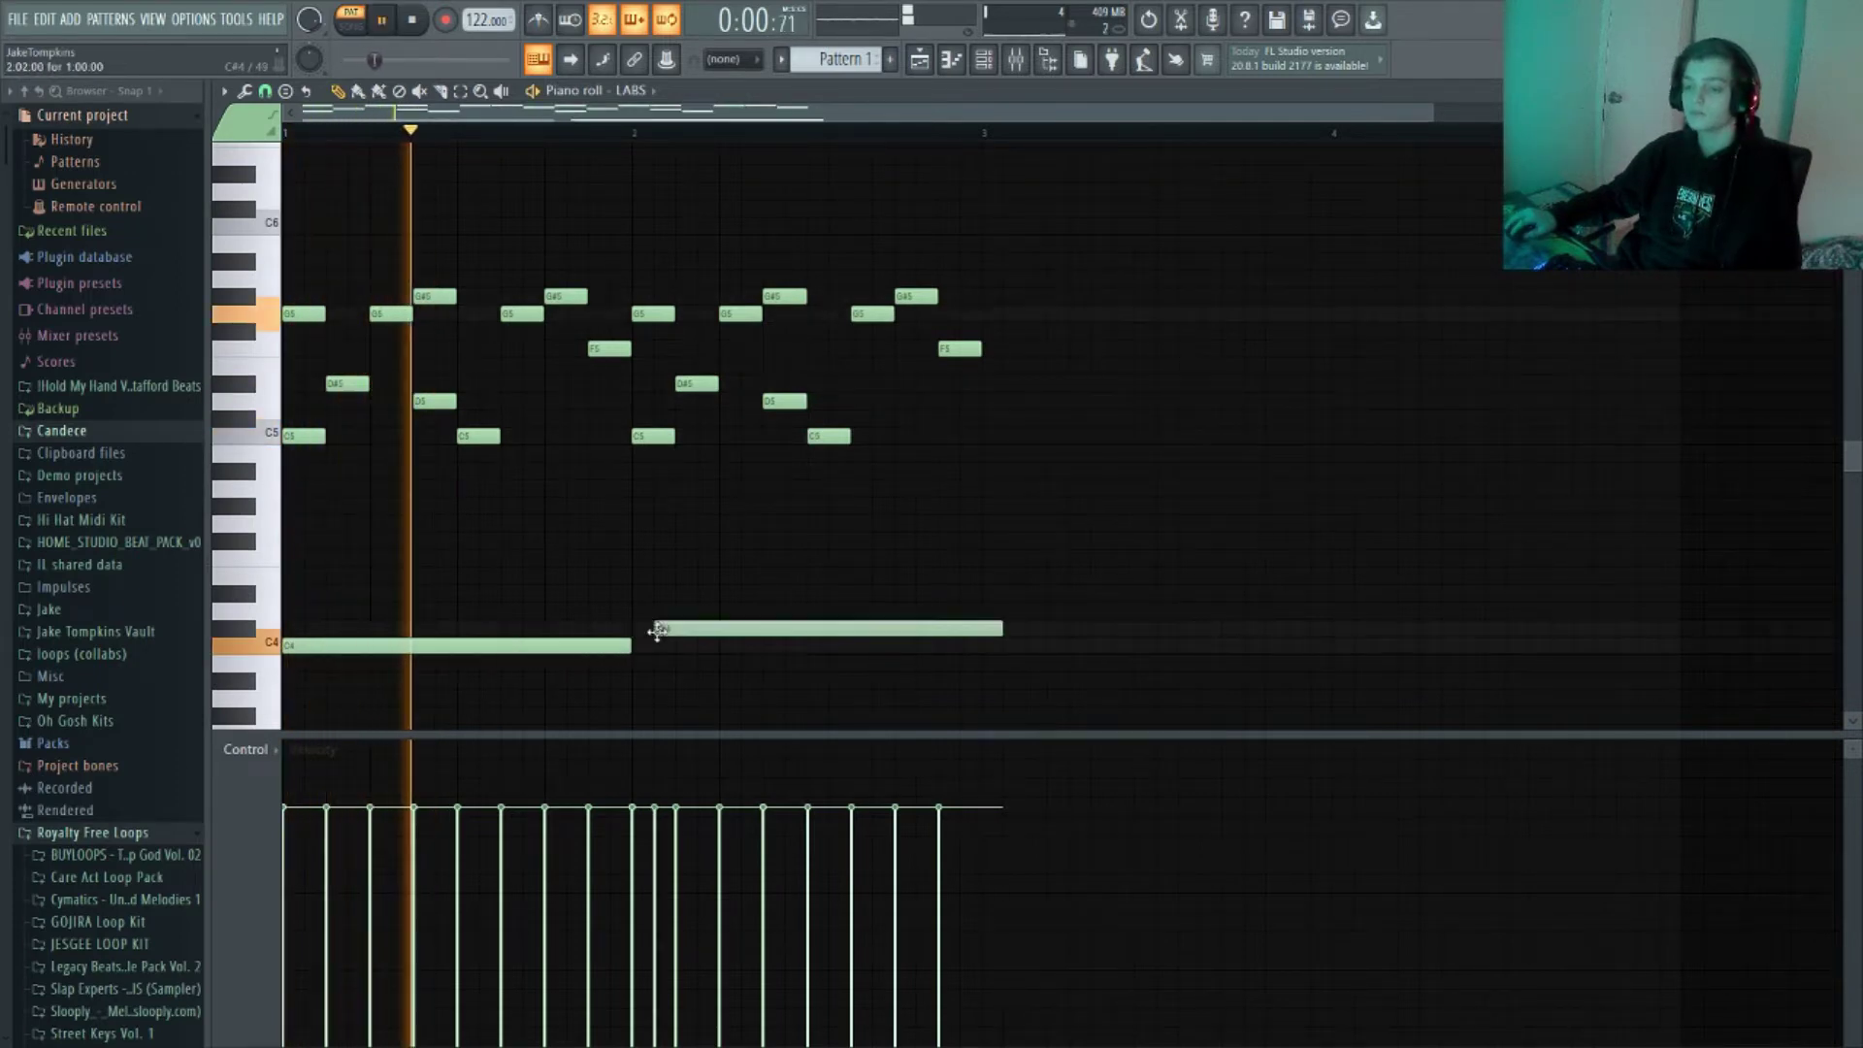
right_click(657, 636)
key("space")
key("space")
left_click(638, 650)
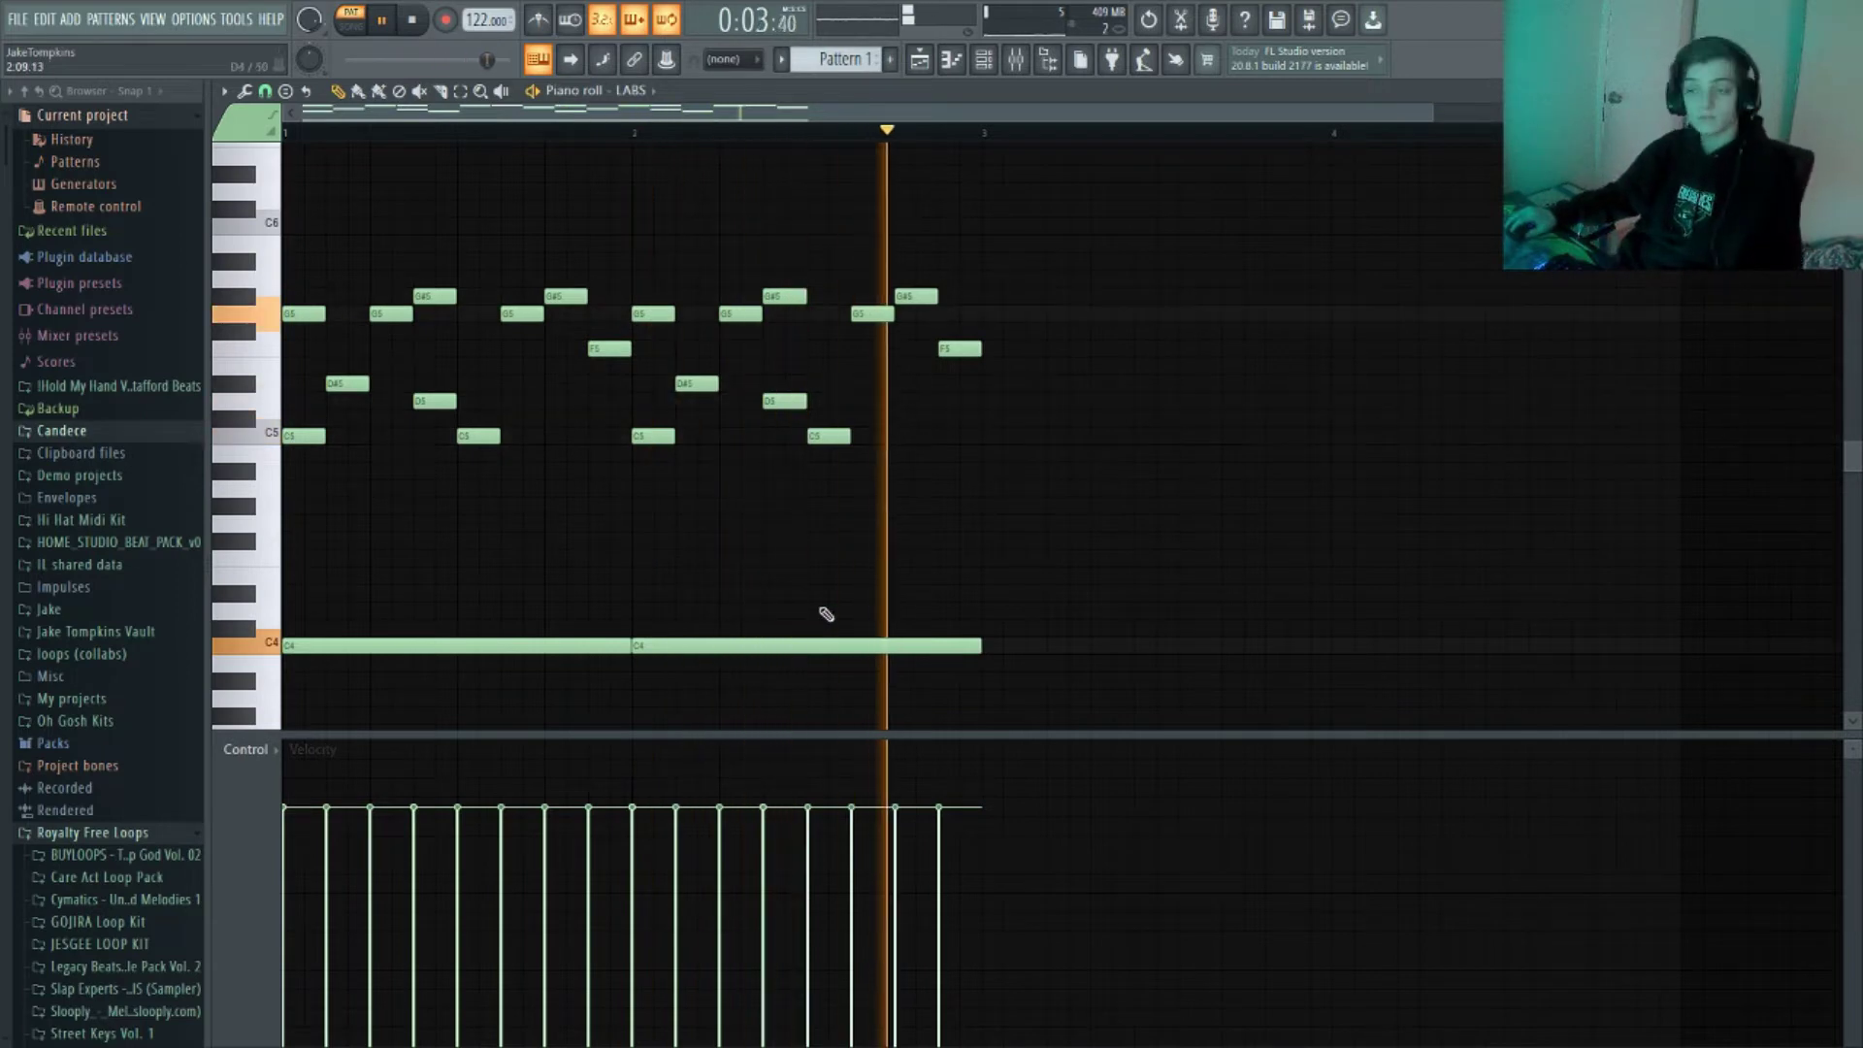
Duplicate the two-bar melody and bass into bars 3 and 4 and play it back
key("space")
key("ctrl+b")
key("space")
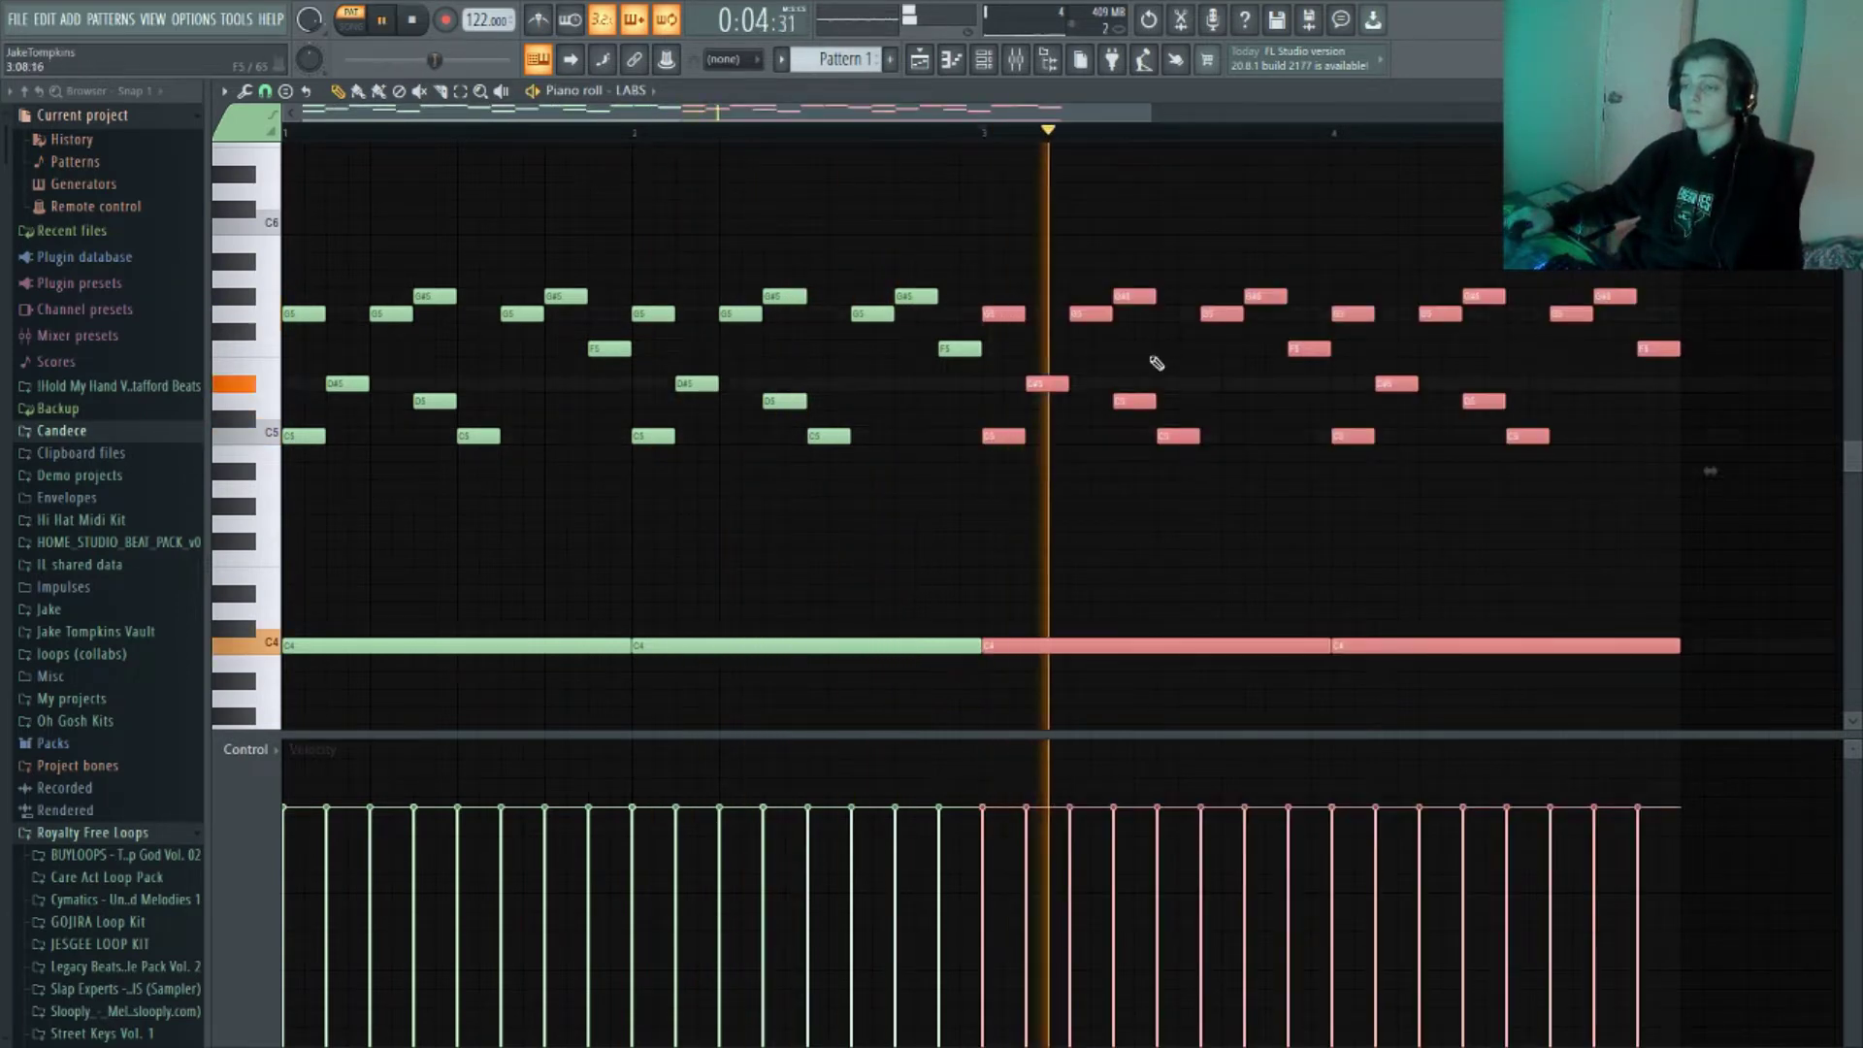
left_click(1186, 365)
right_click(1242, 372)
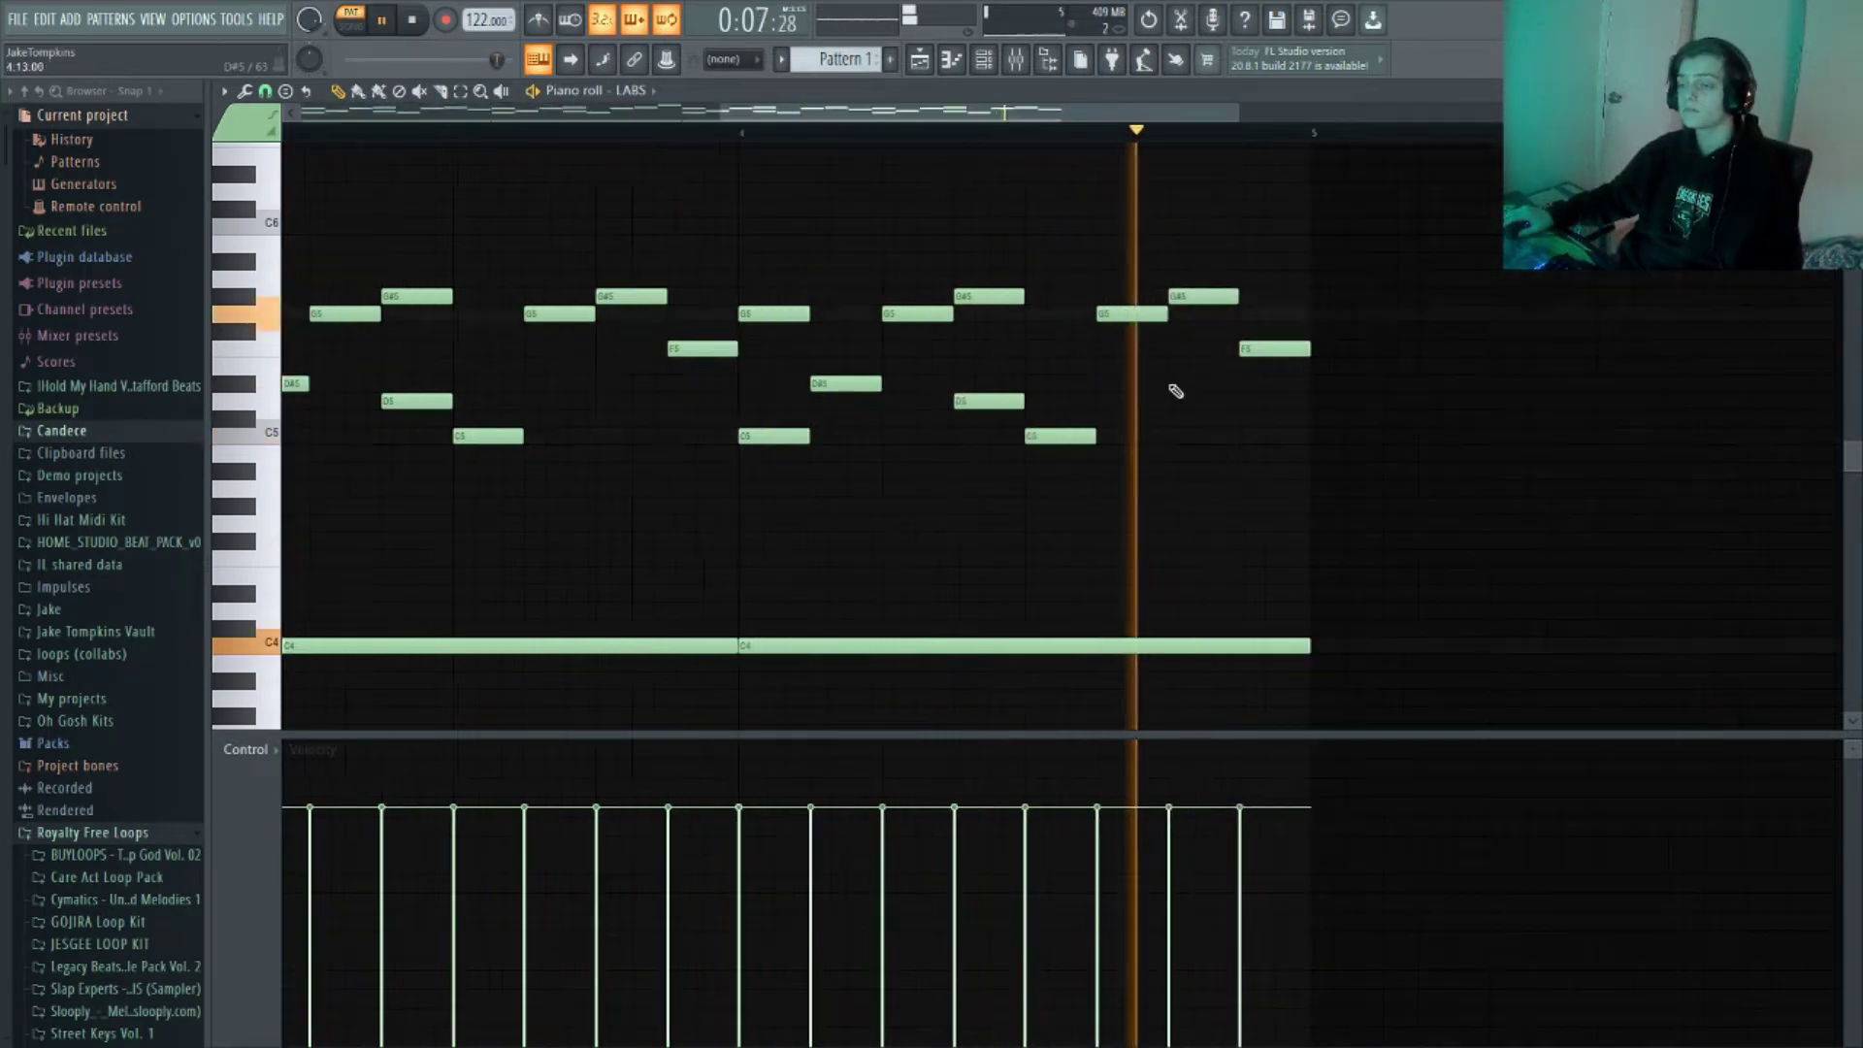
Replace bar 2's last note with C6 and change bar 4's last two notes to F5 and D5
key("space")
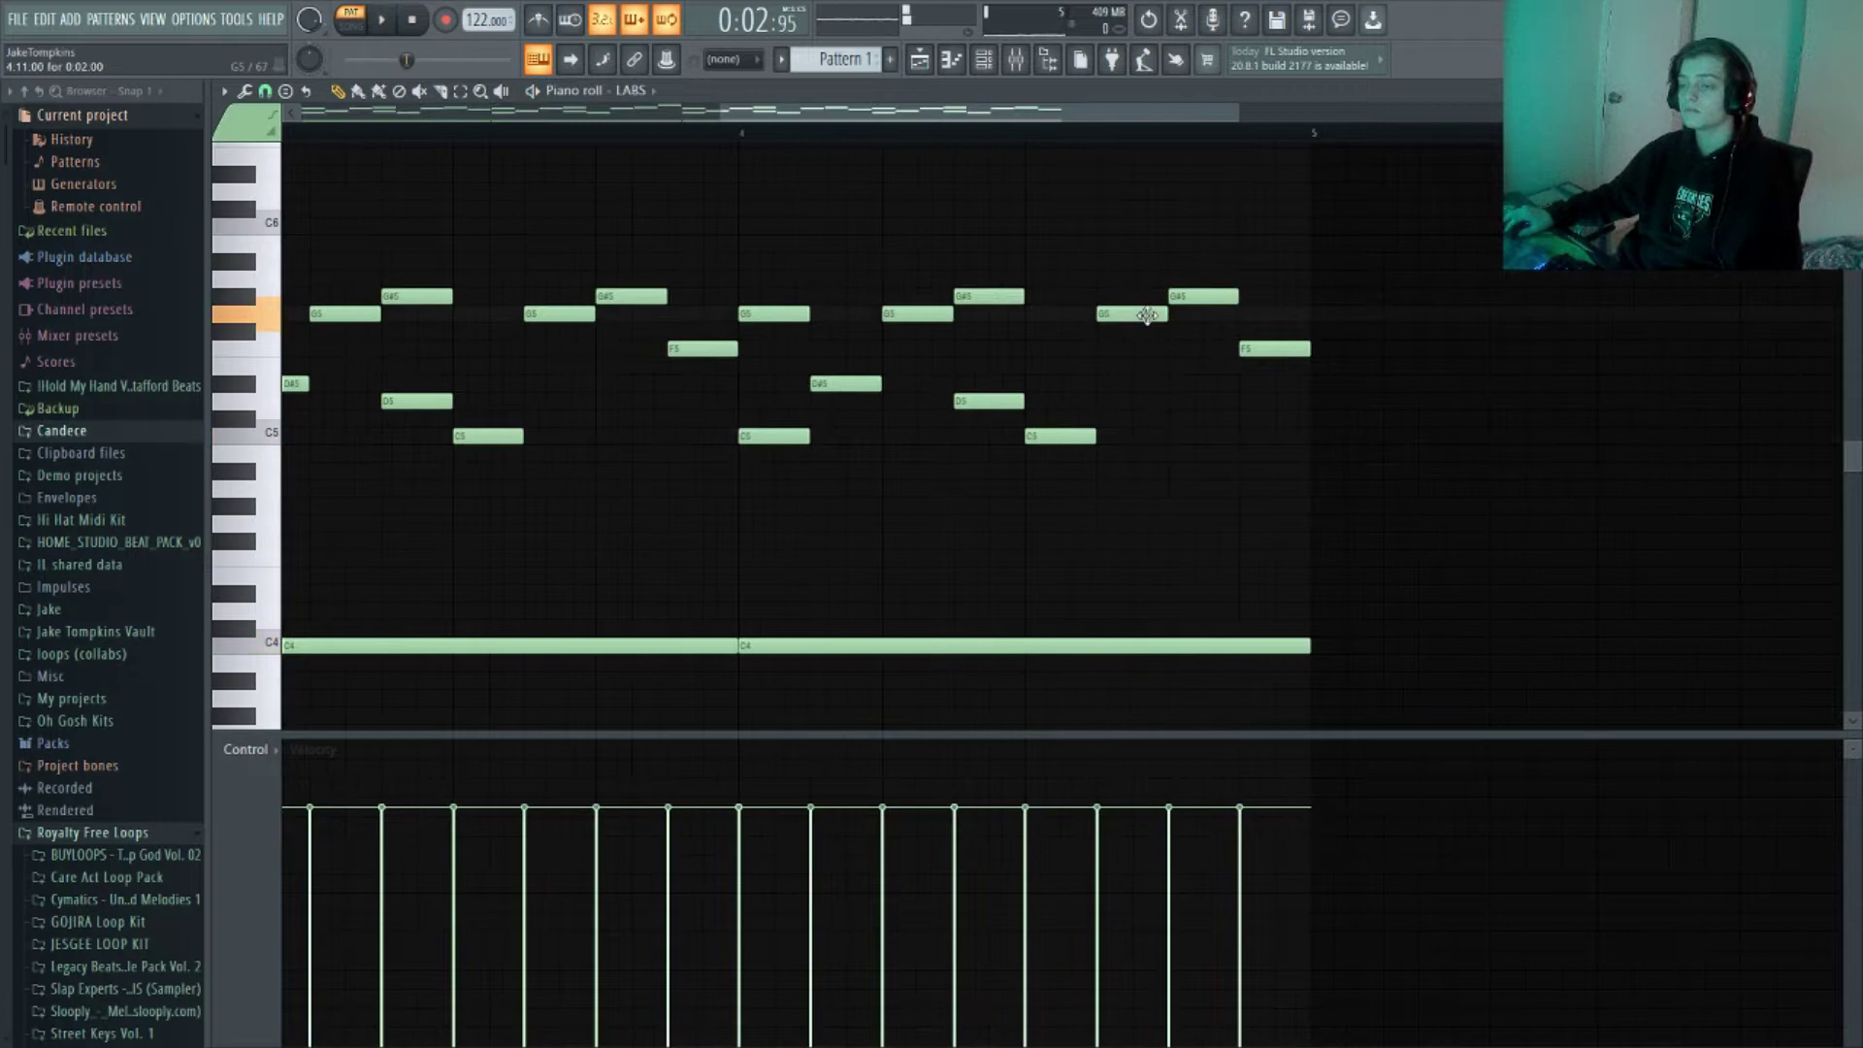
left_click_drag(1243, 439, 1241, 399)
right_click(1271, 347)
right_click(1213, 296)
key("space")
scroll(1143, 301, "down", 2)
key("space")
scroll(1080, 324, "down", 2)
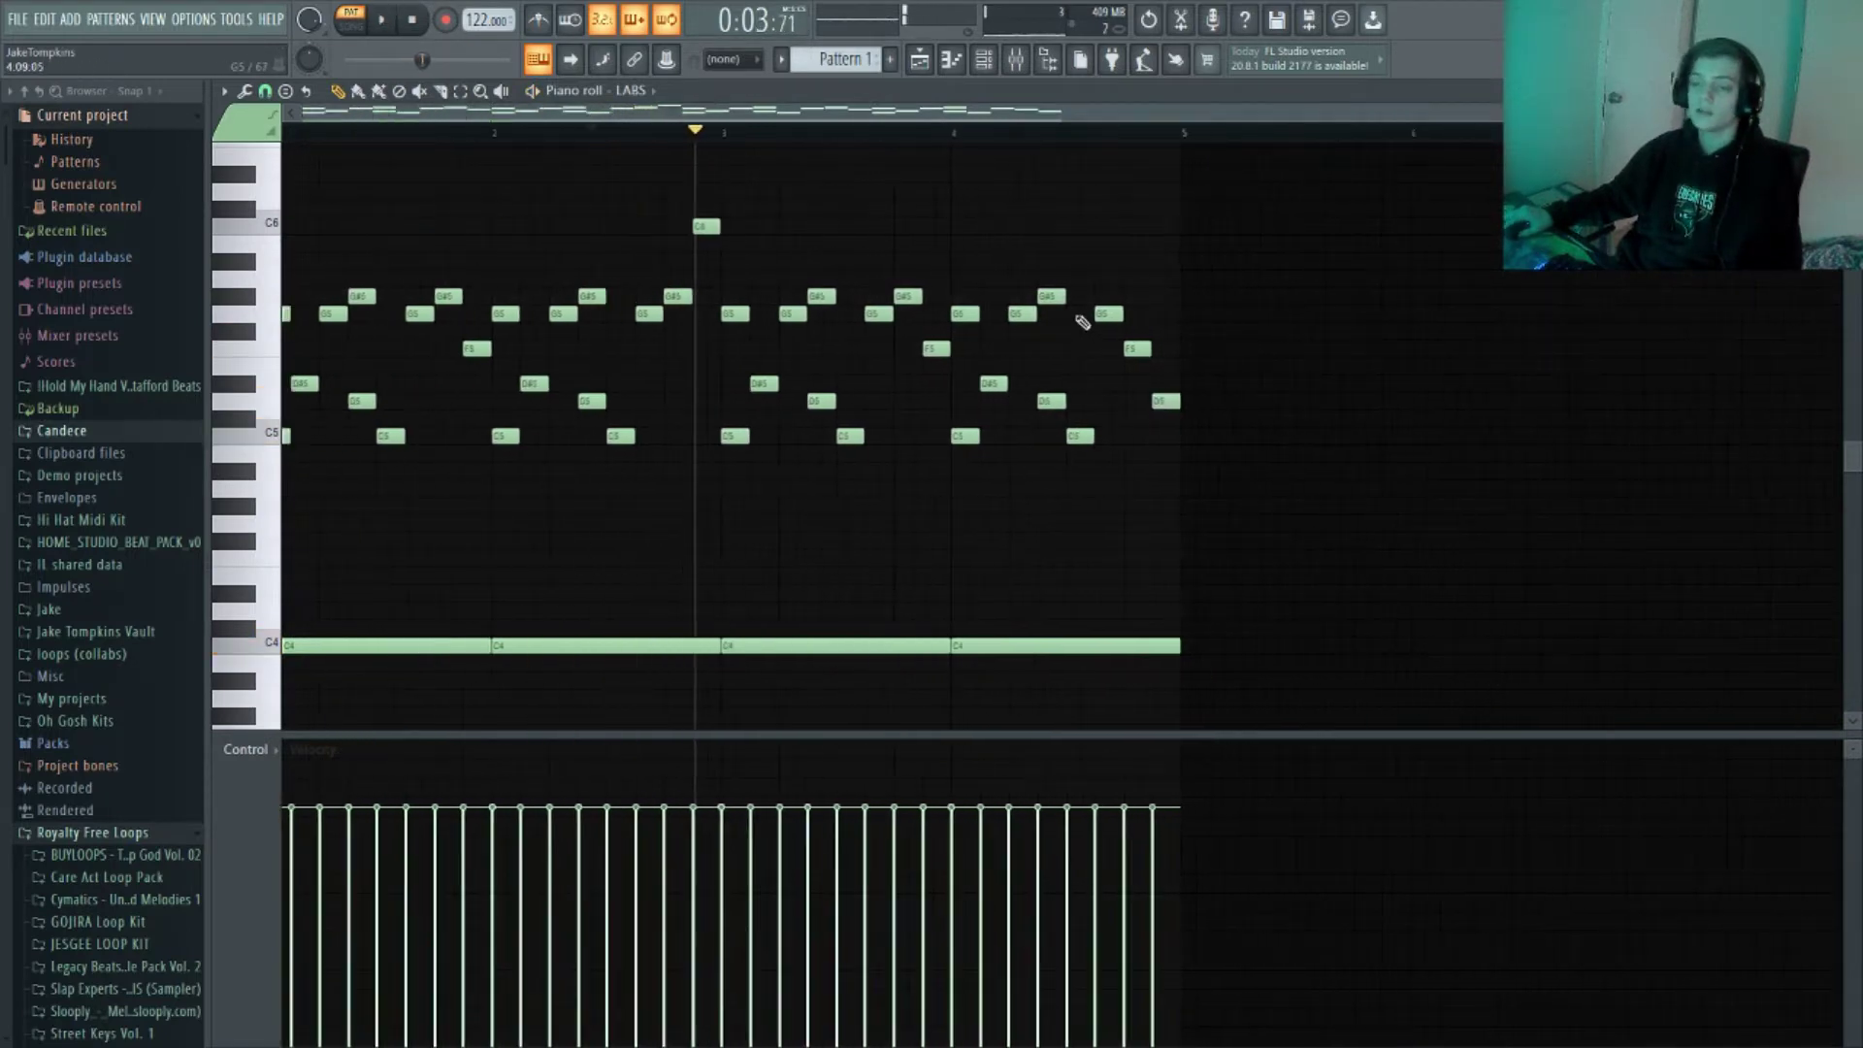
scroll(1079, 322, "down", 2)
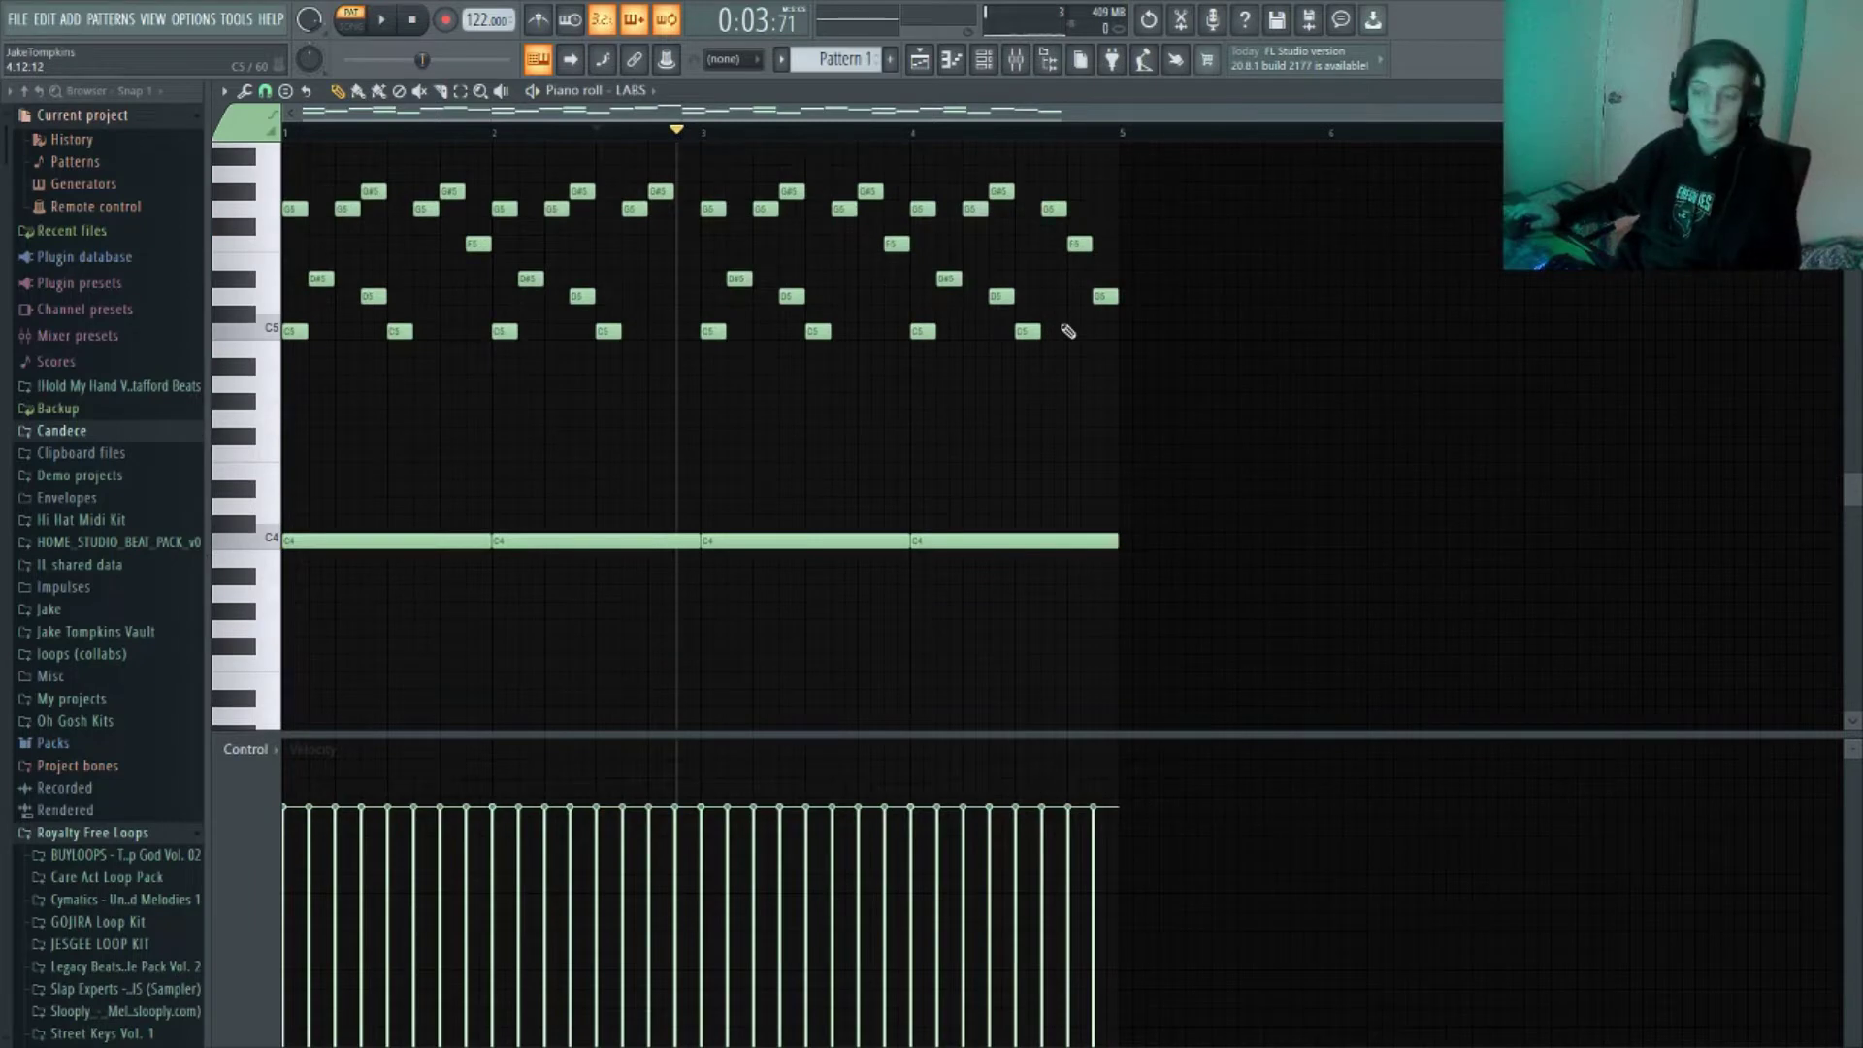
Select all the notes and randomize their levels slightly for varied velocities
key("ctrl+a")
scroll(1029, 335, "up", 2)
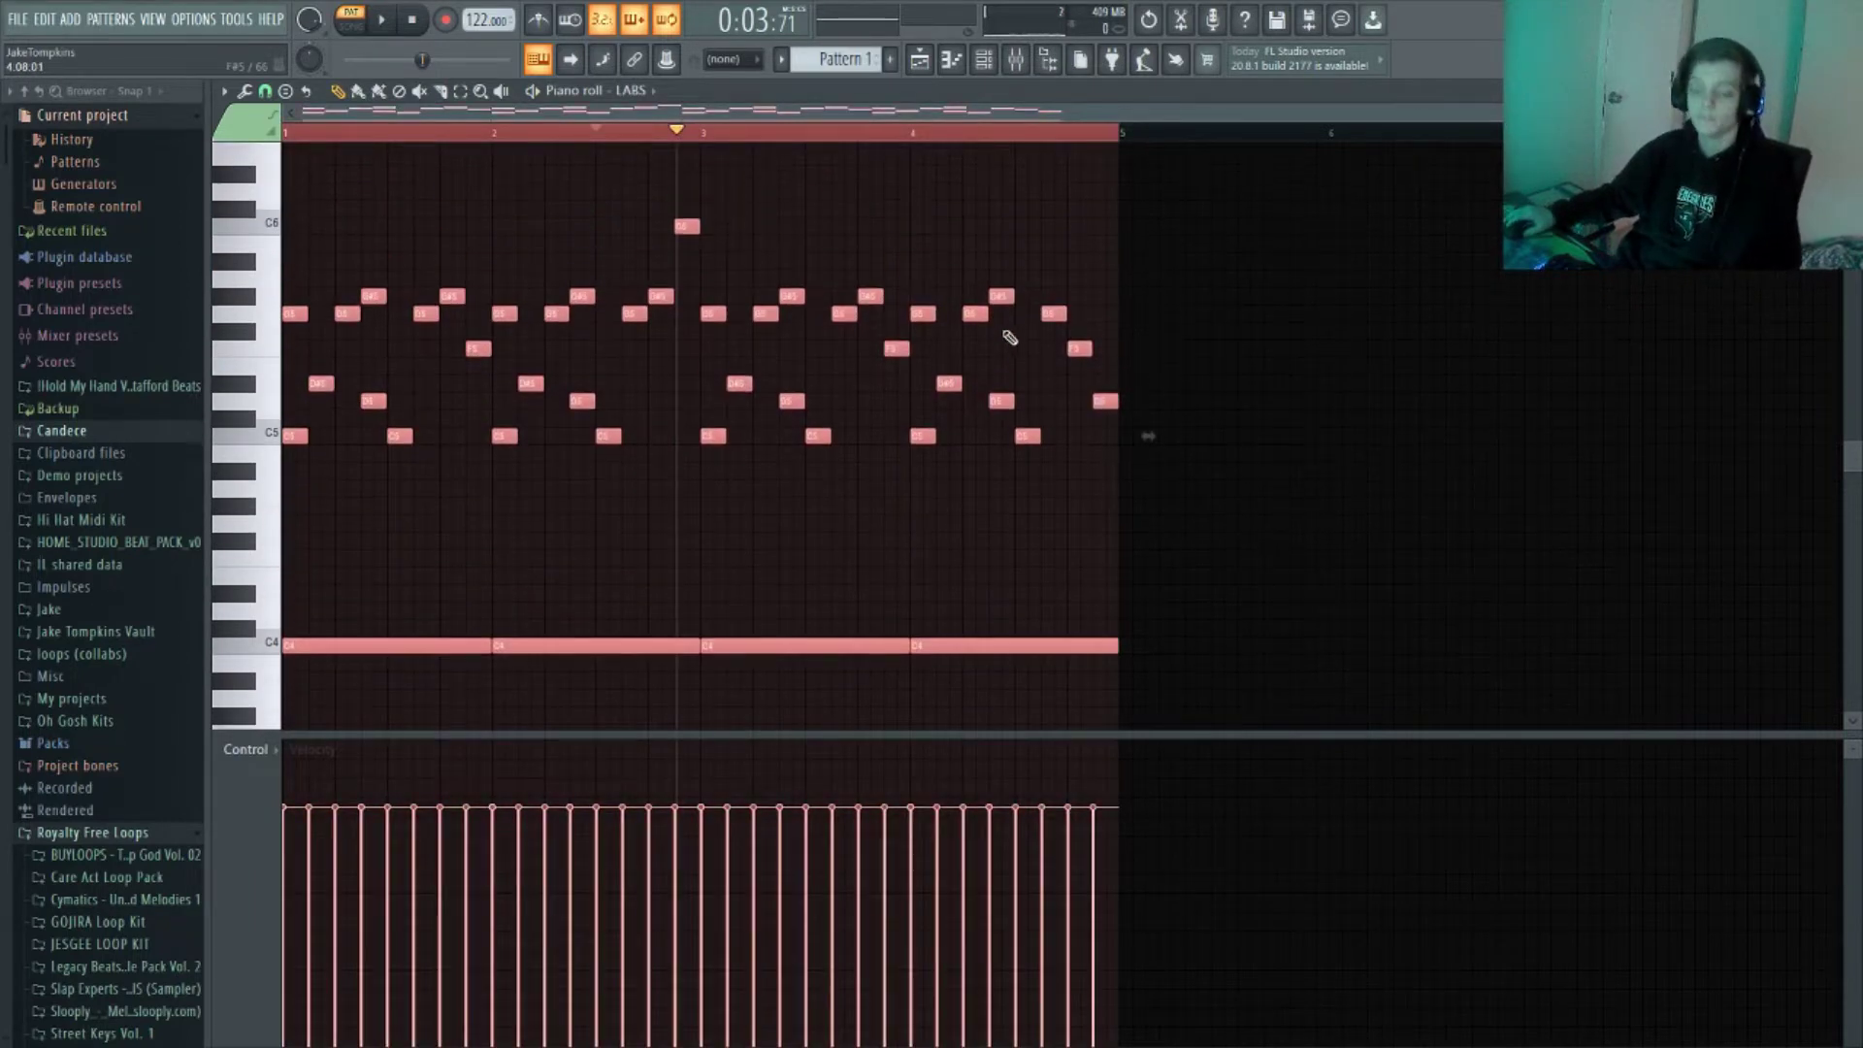
key("alt+r")
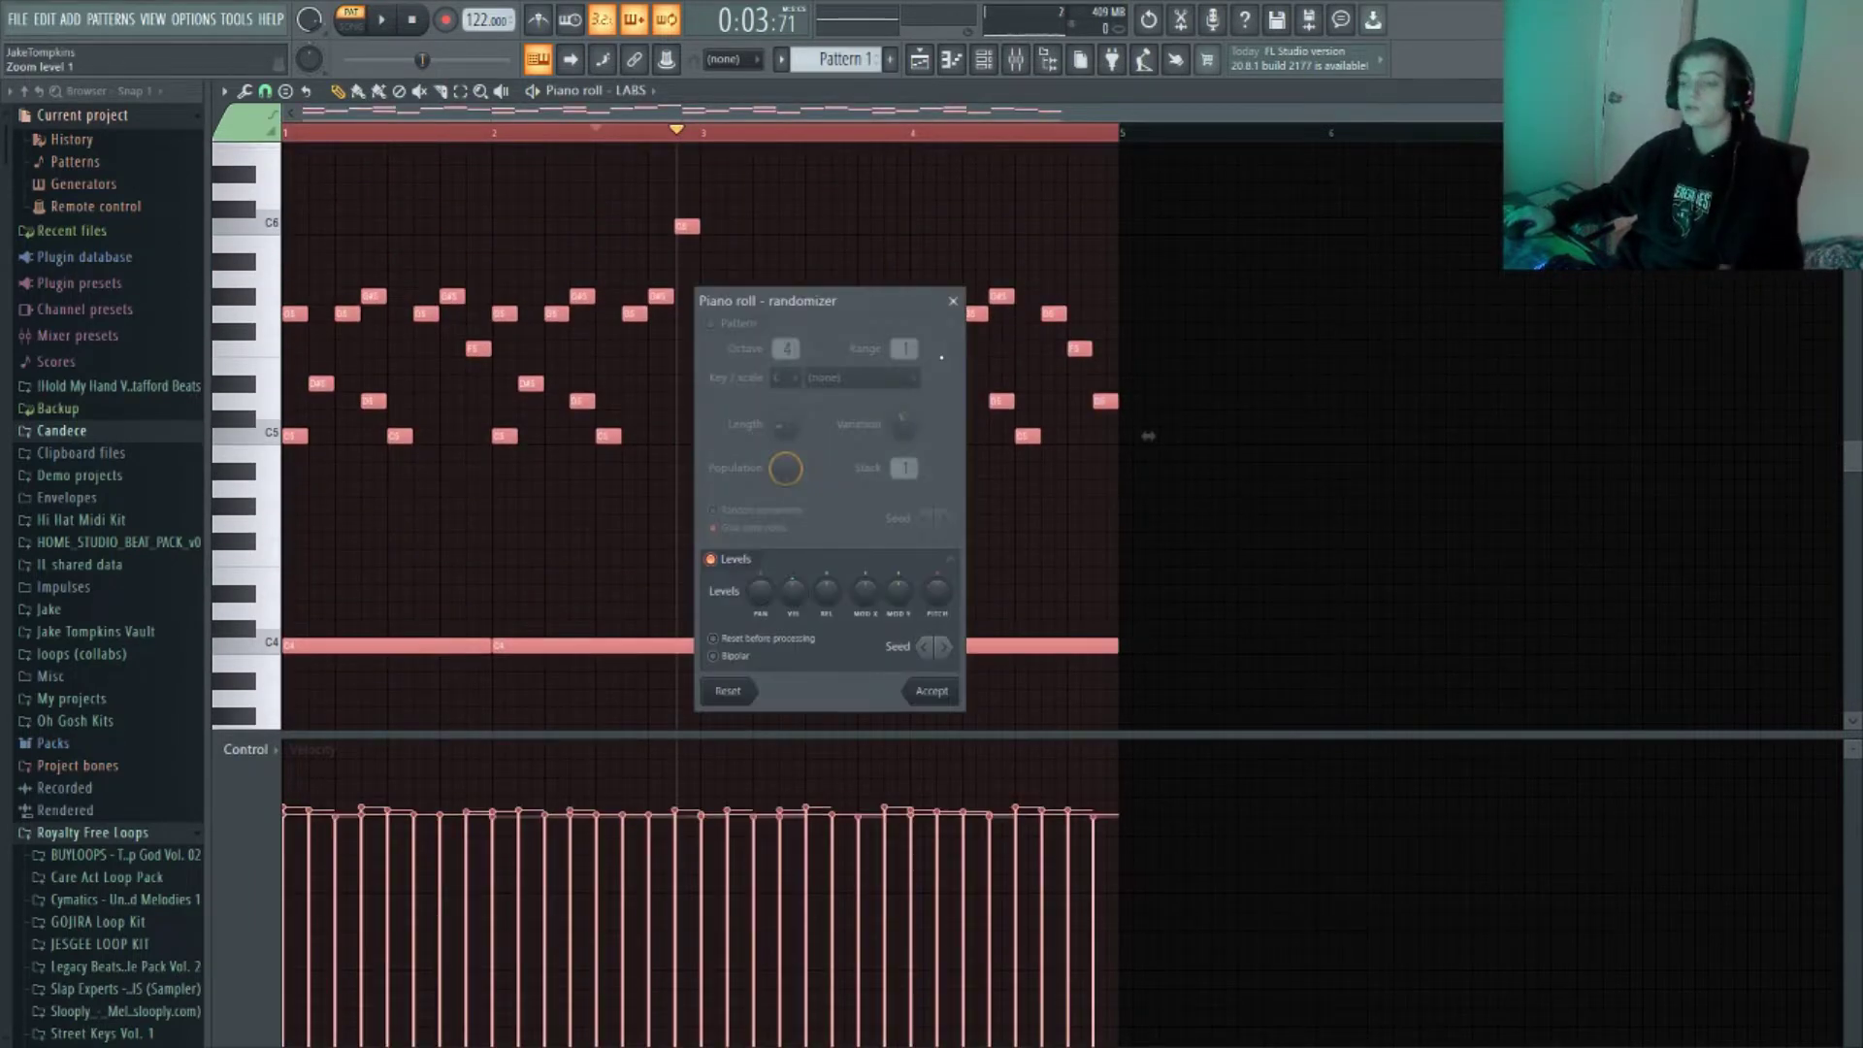
left_click(934, 690)
scroll(562, 544, "down", 1)
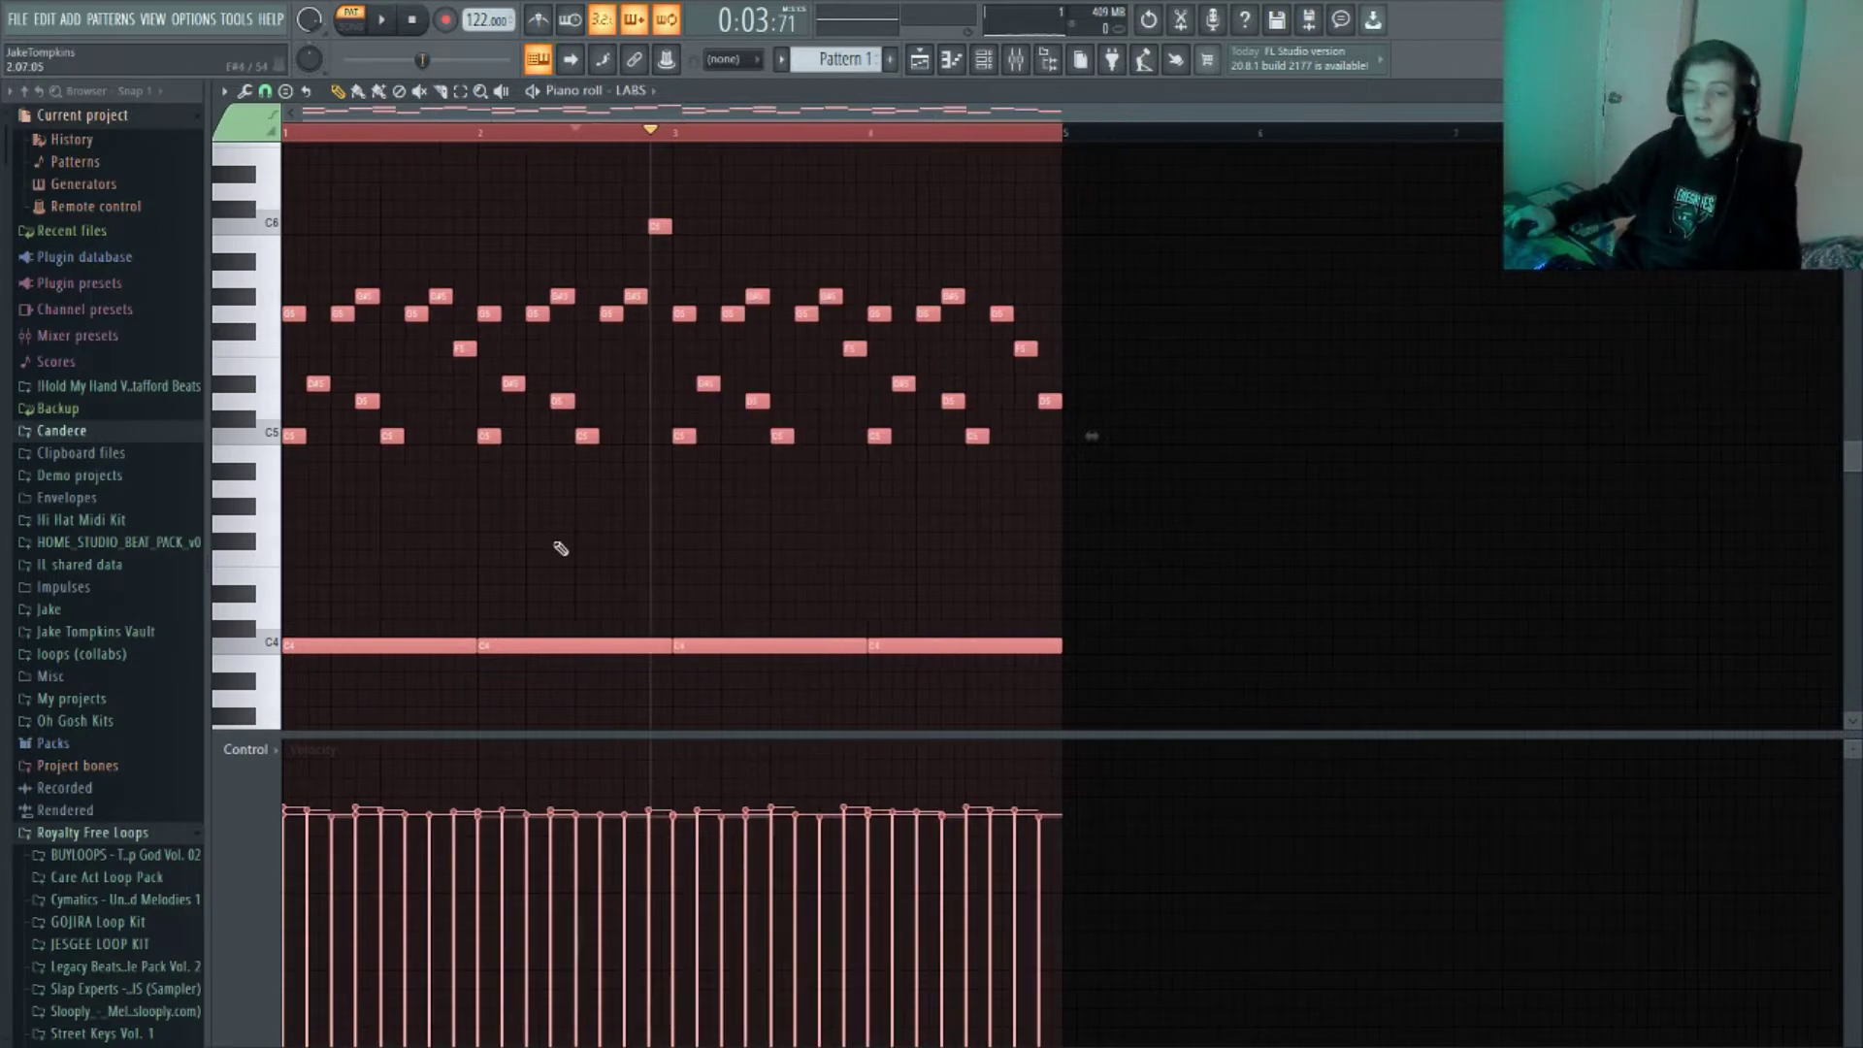
Strum all the notes with a very low start time strength, delete the stray F4 note, and play the pattern
key("alt+s")
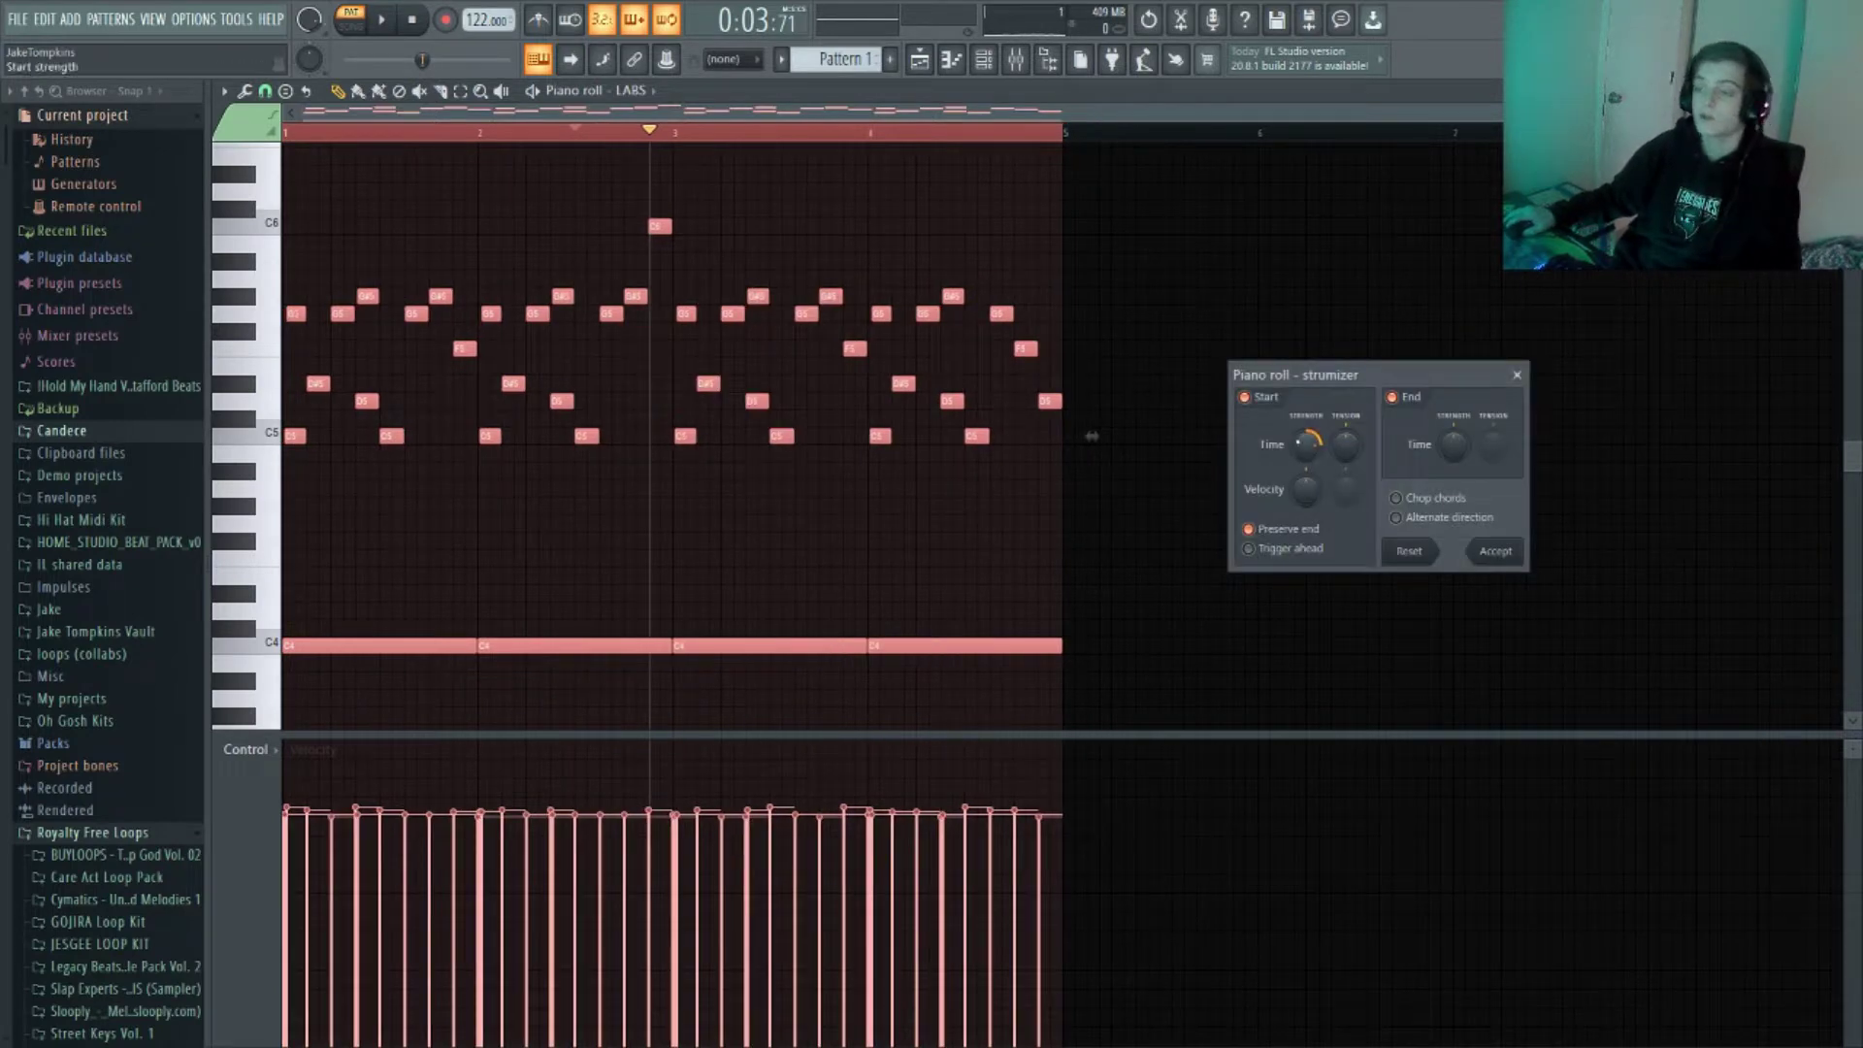
left_click_drag(1306, 444, 1306, 468)
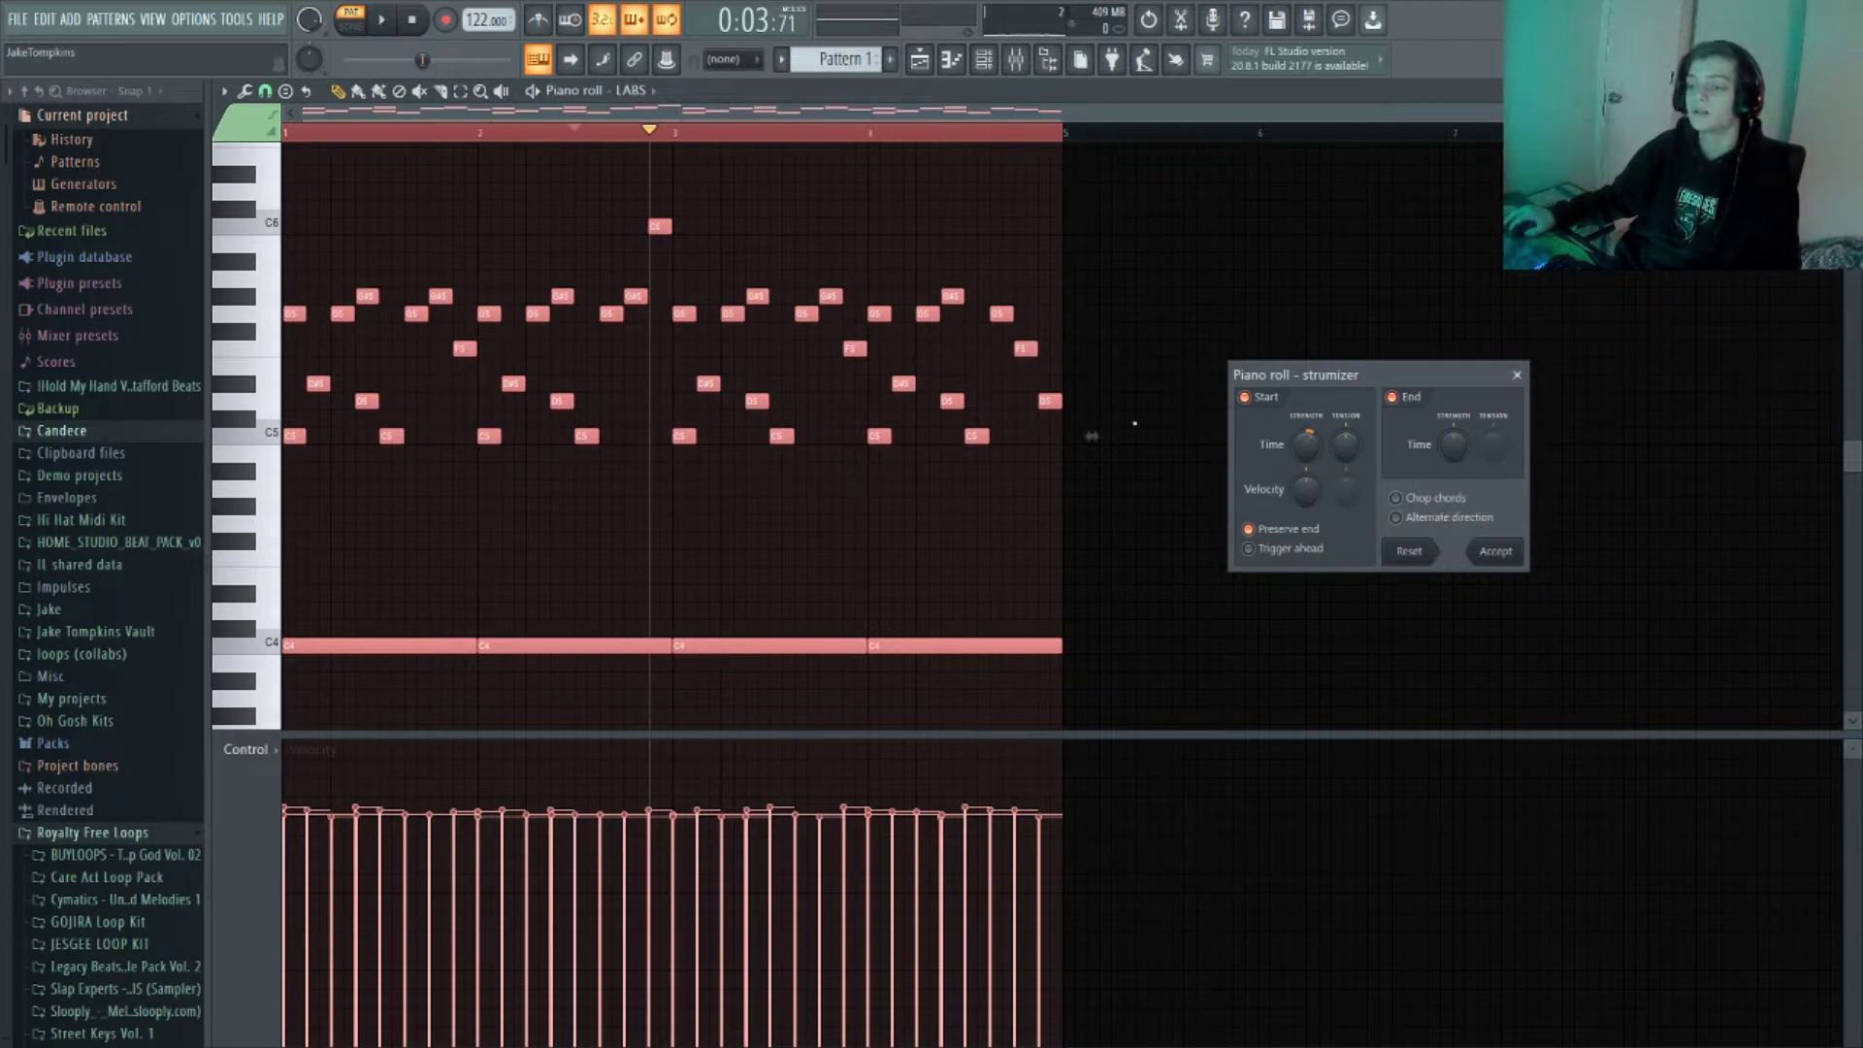
left_click(1510, 554)
left_click(1506, 555)
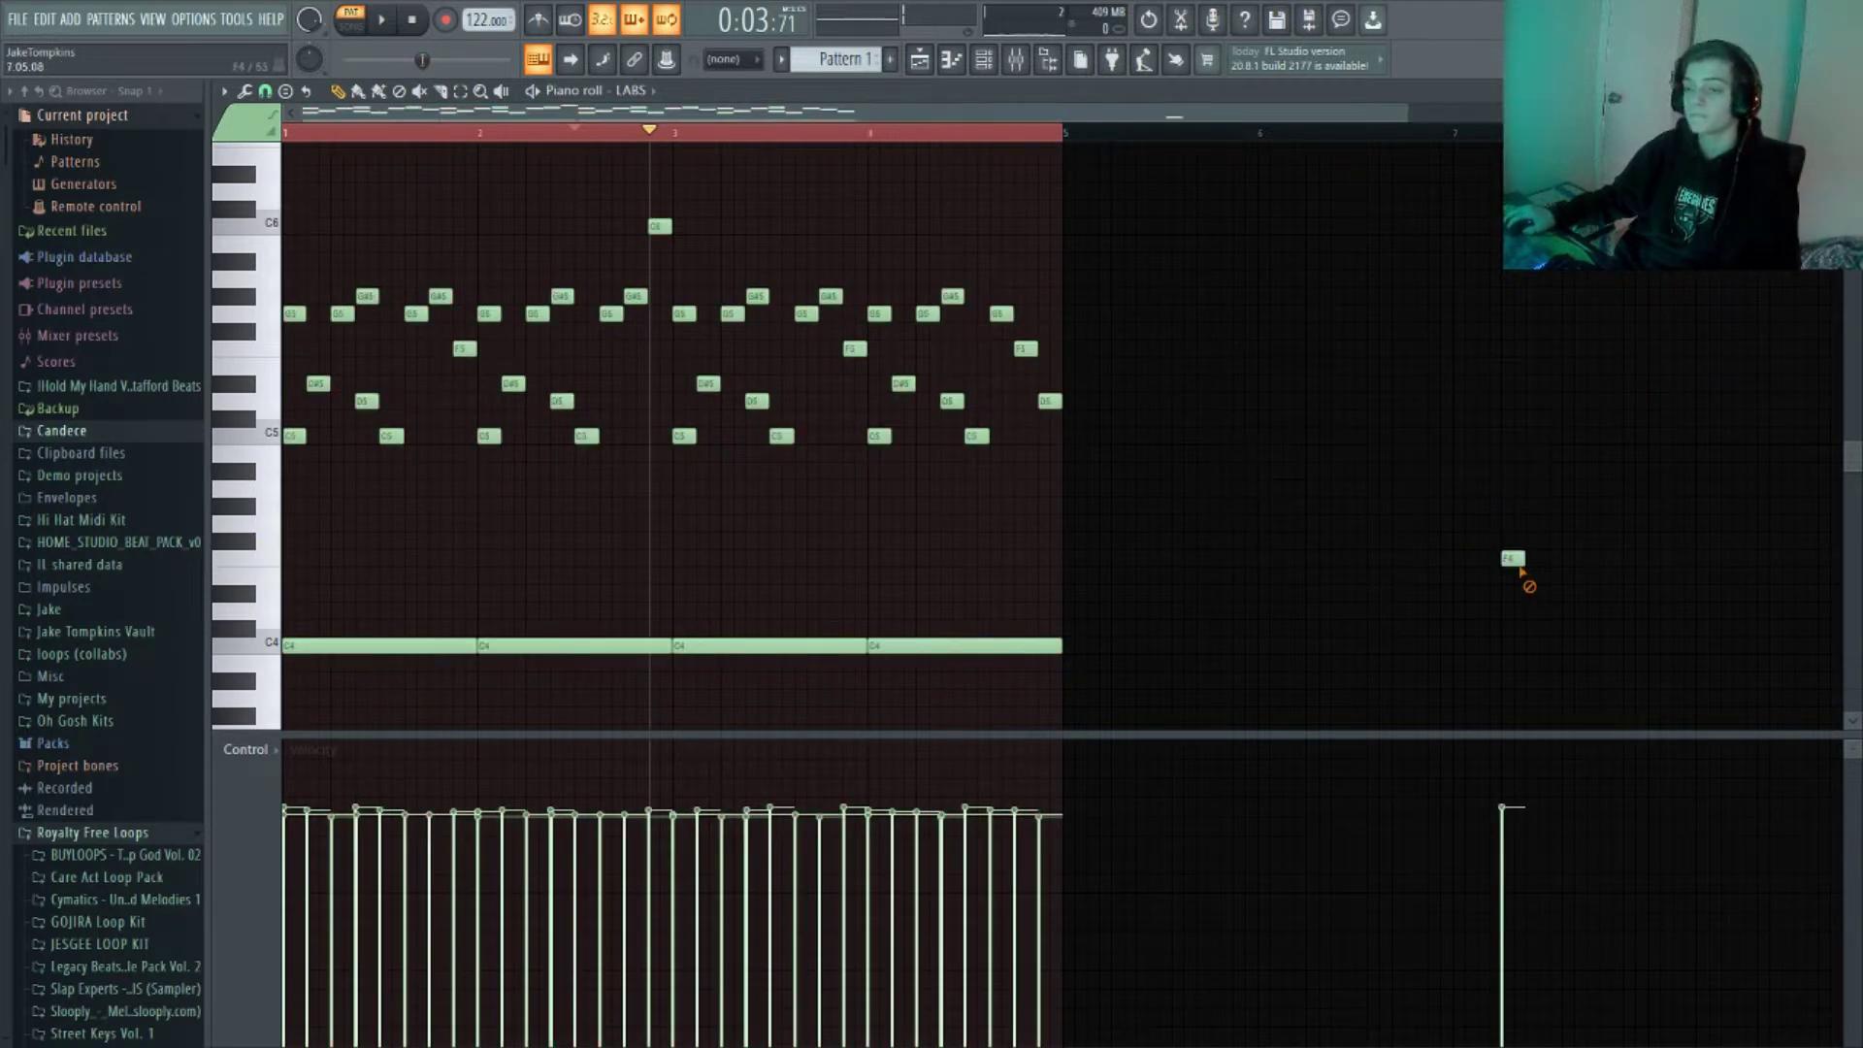
right_click(1516, 561)
key("alt+s")
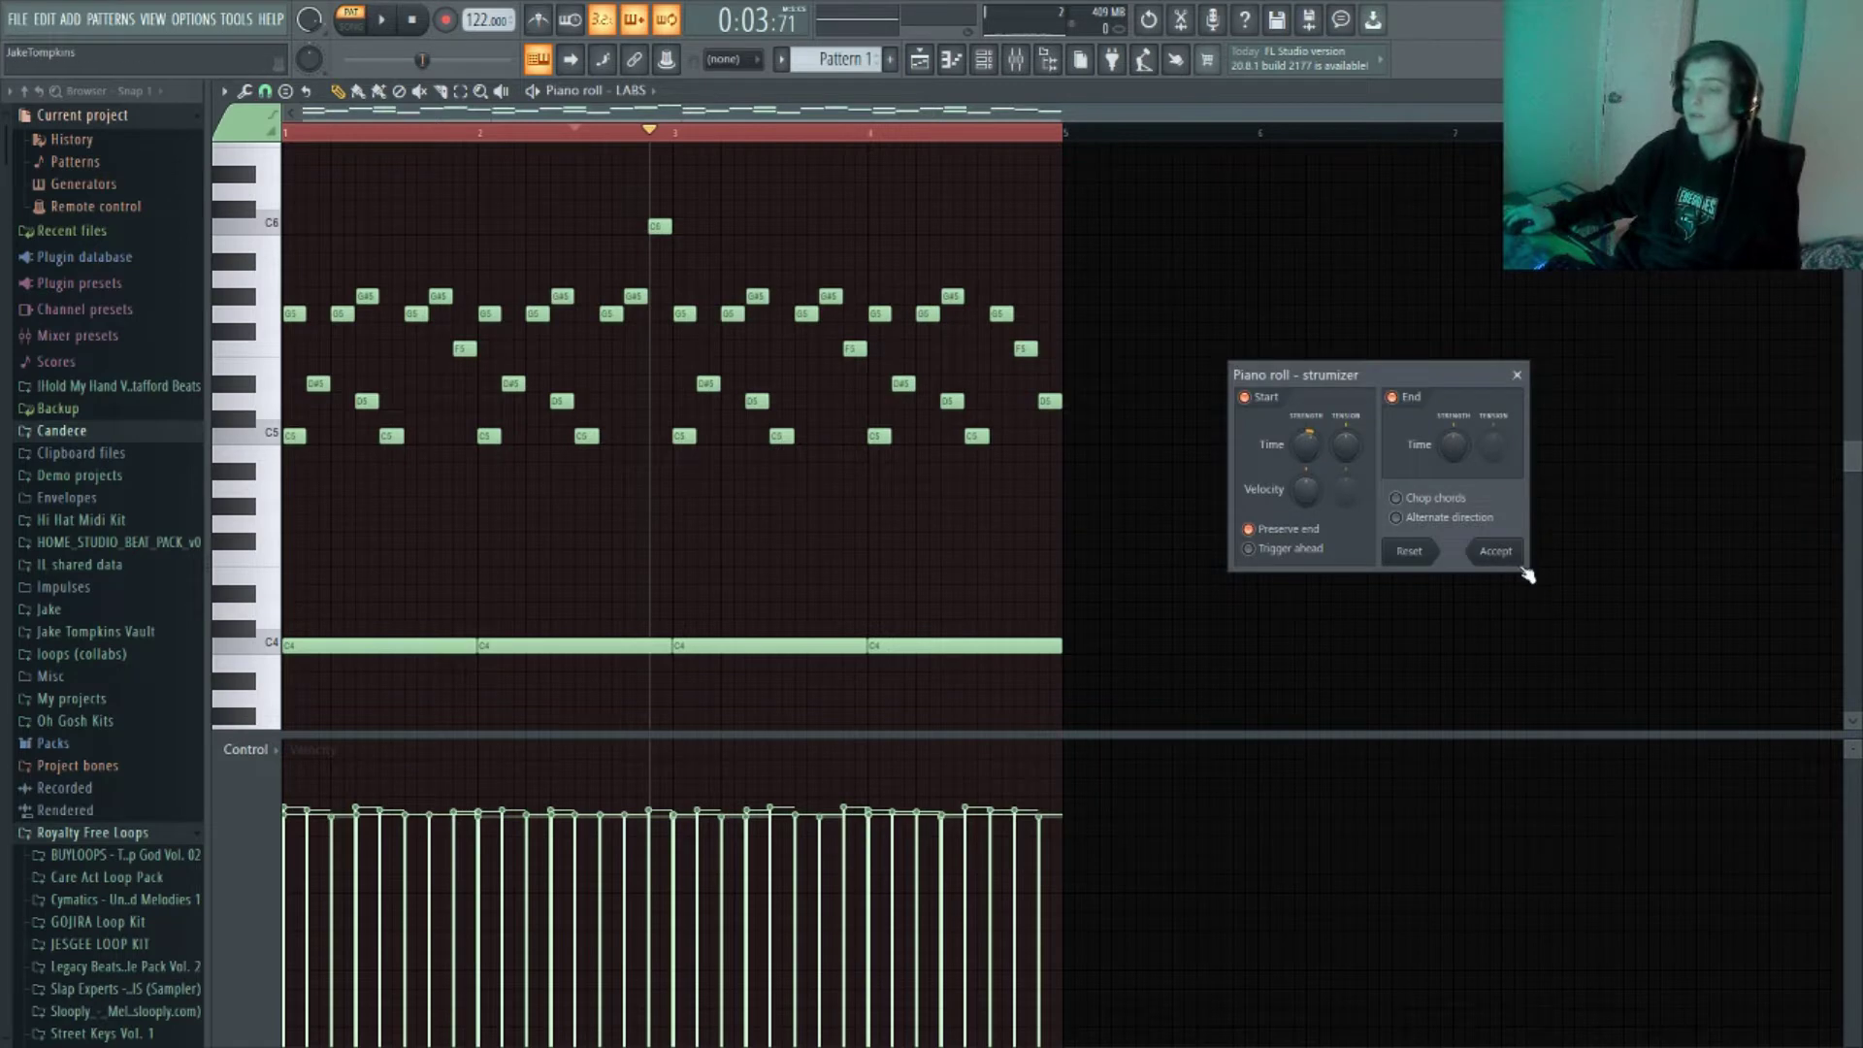
left_click(1519, 562)
key("space")
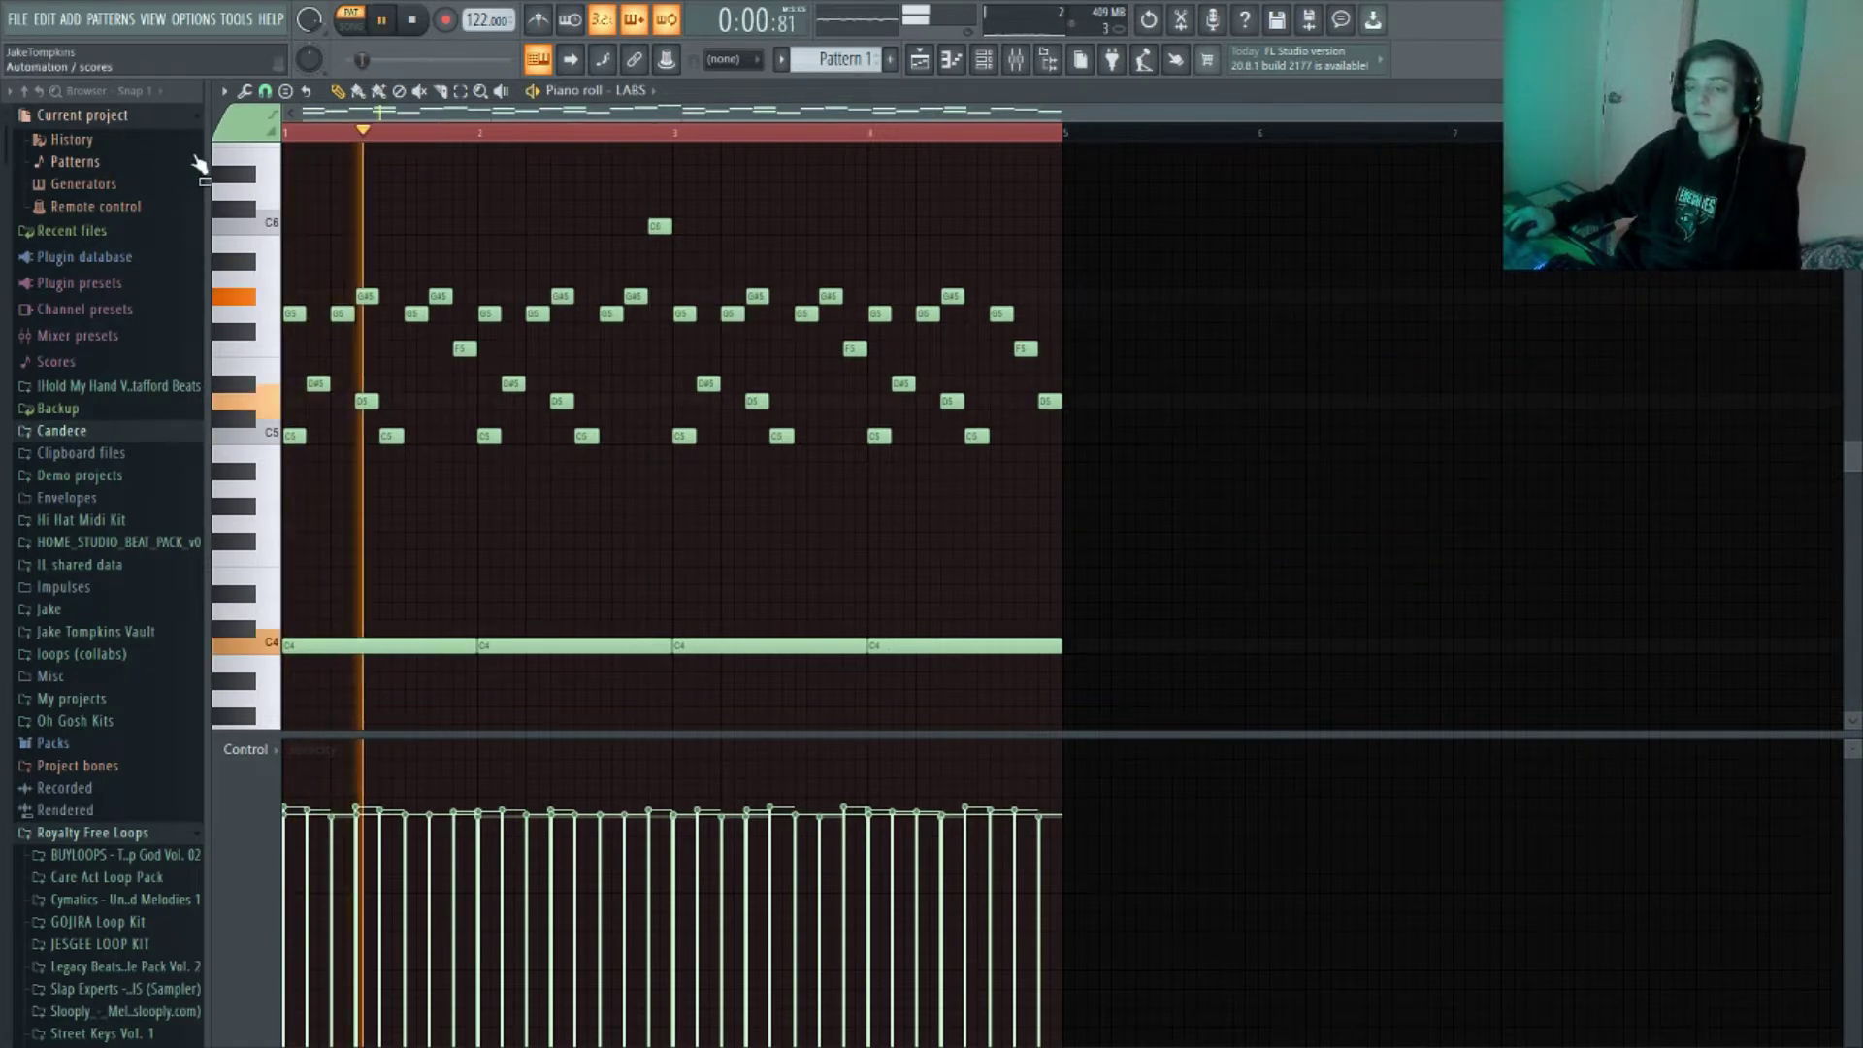
left_click(331, 137)
key("space")
Load Fruity Reeverb 2 into the first effect slot of mixer Insert 1 and close its window
left_click(1016, 60)
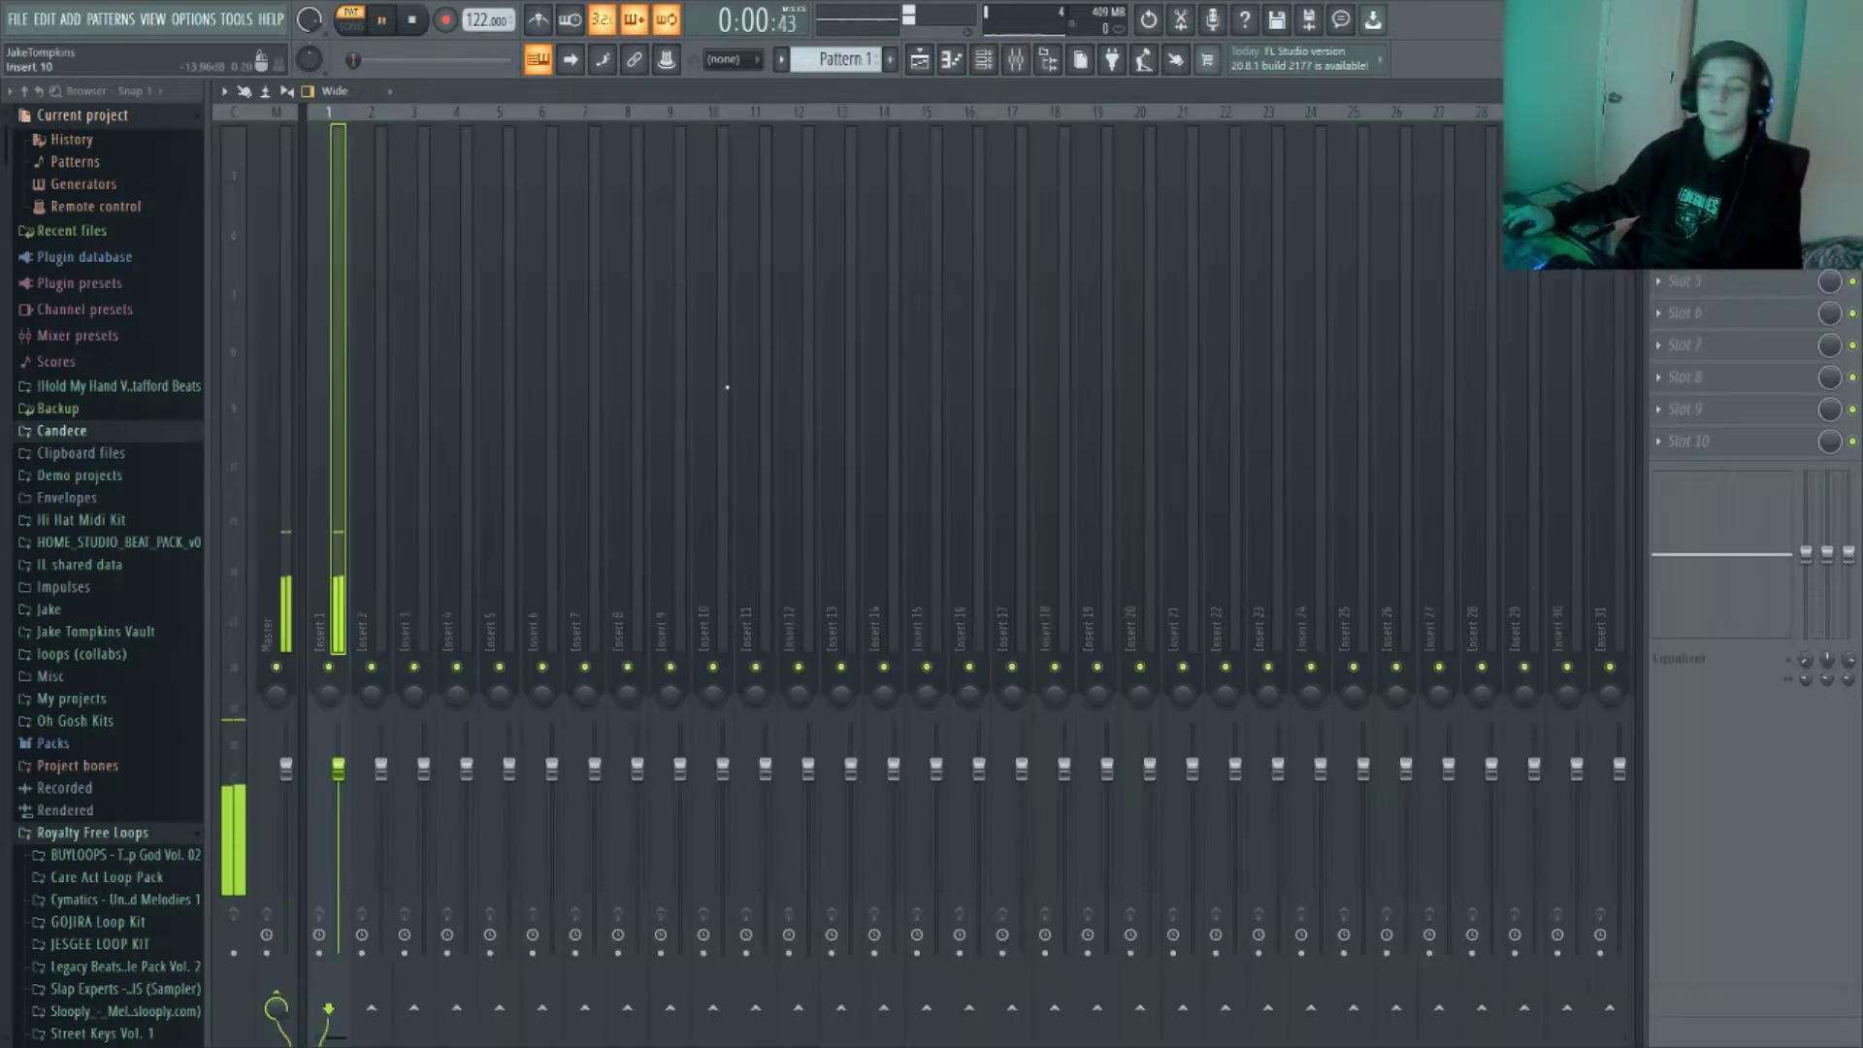
left_click(1658, 152)
left_click(1402, 280)
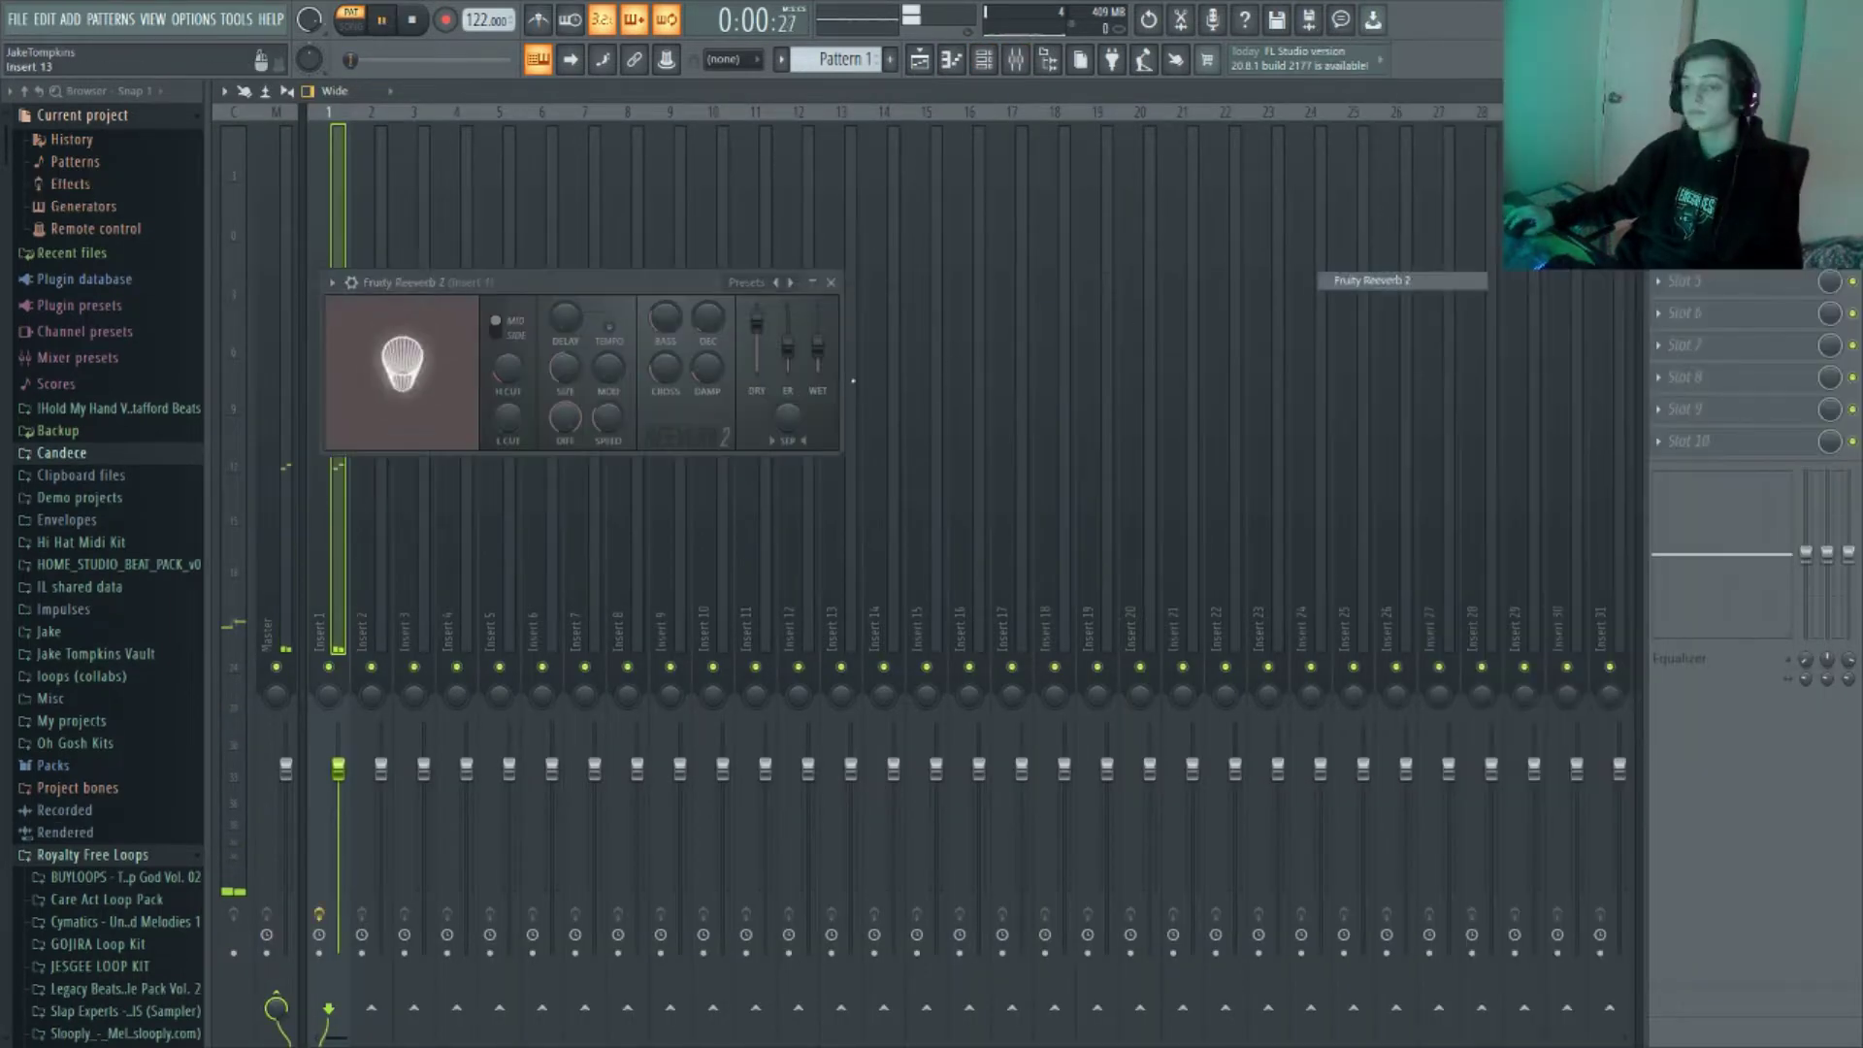
left_click(830, 283)
Stop playback and load Fruity Stereo Shaper into the second effect slot of mixer Insert 1
key("space")
left_click(1659, 184)
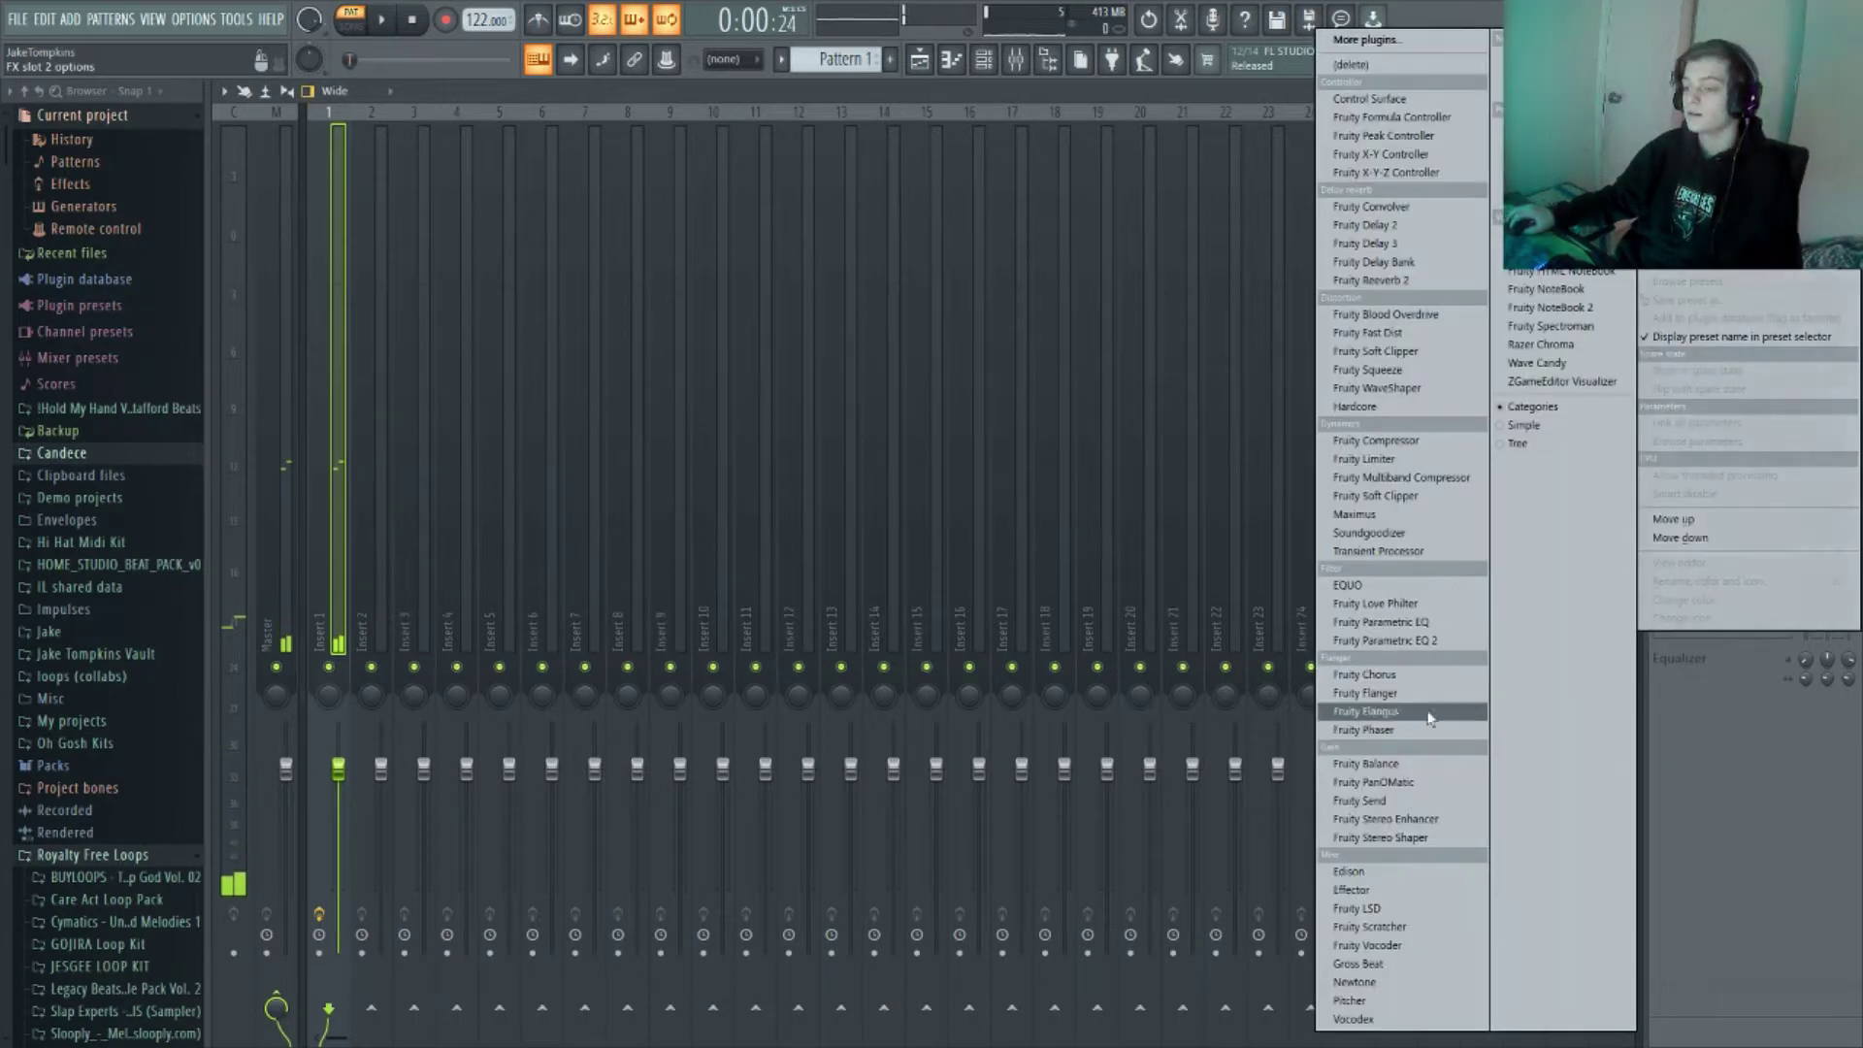
left_click(1379, 837)
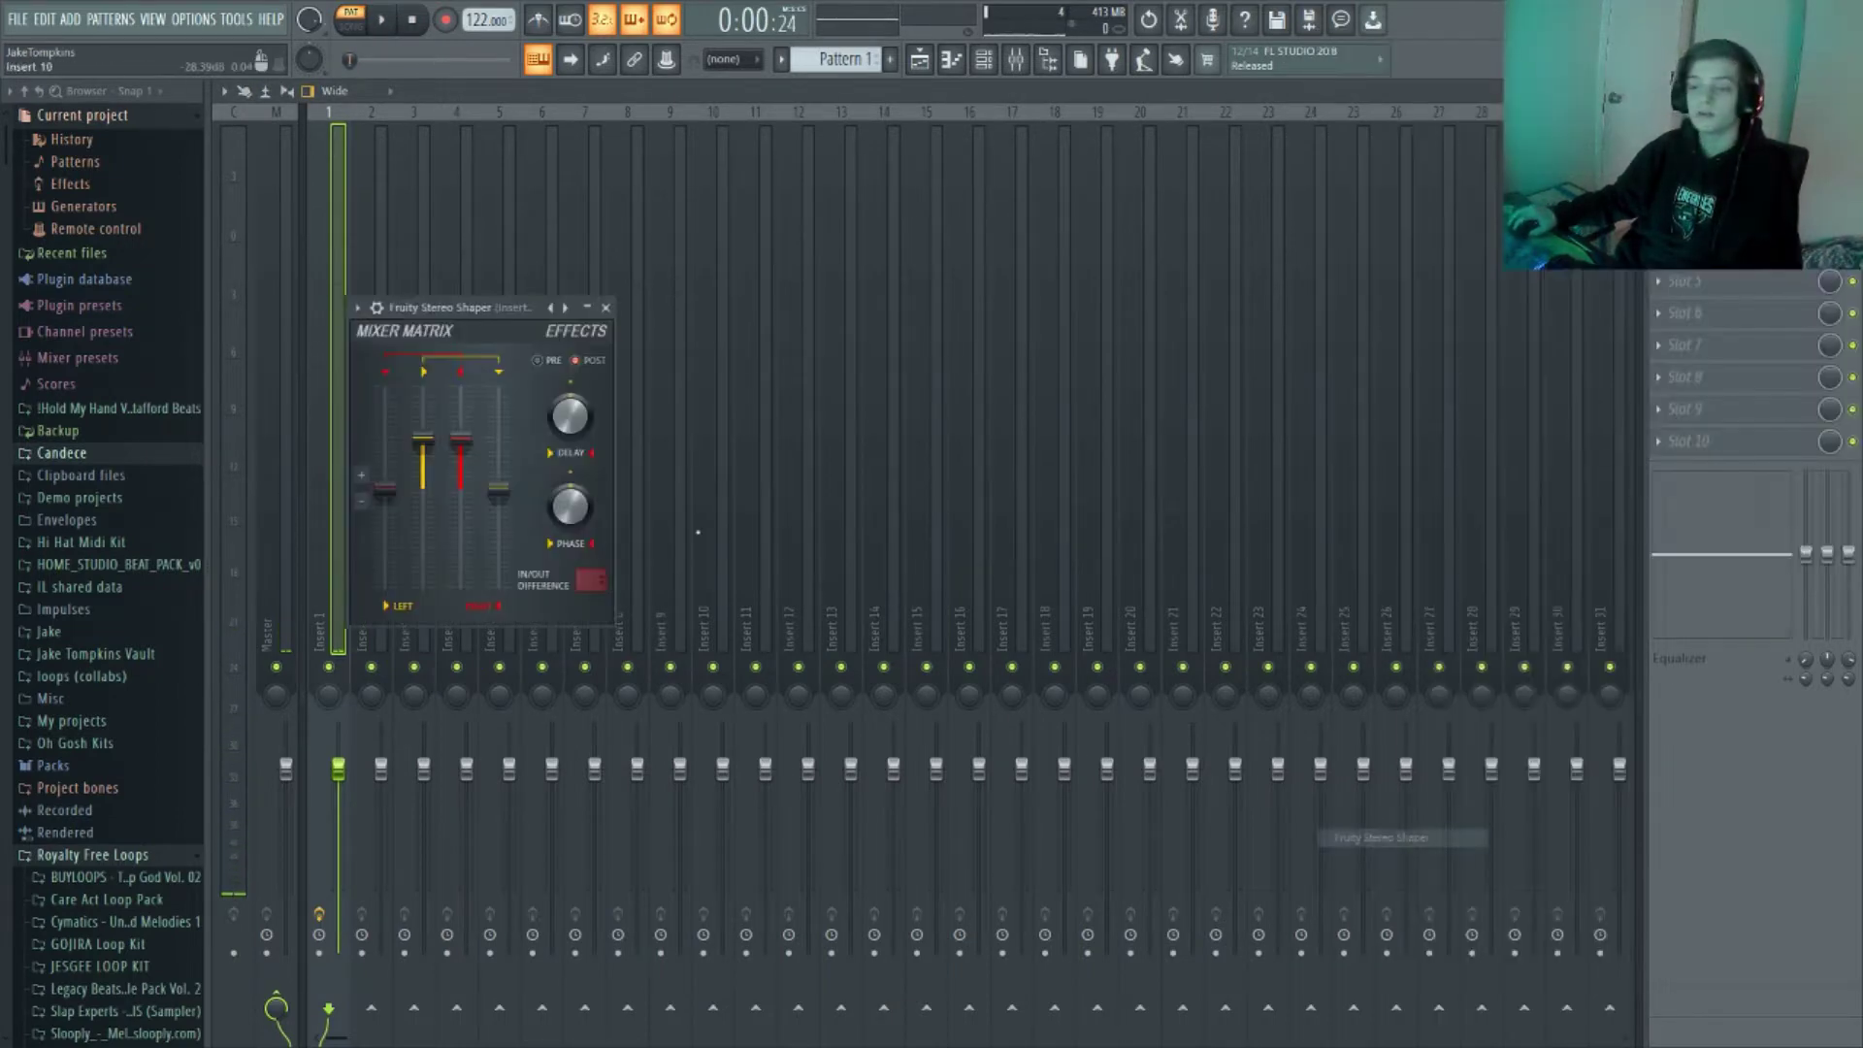
During playback, raise the Stereo Shaper's two outer matrix sliders slightly and nudge its delay, then close the plugin and the mixer
key("space")
left_click_drag(500, 489, 500, 477)
left_click_drag(385, 489, 385, 481)
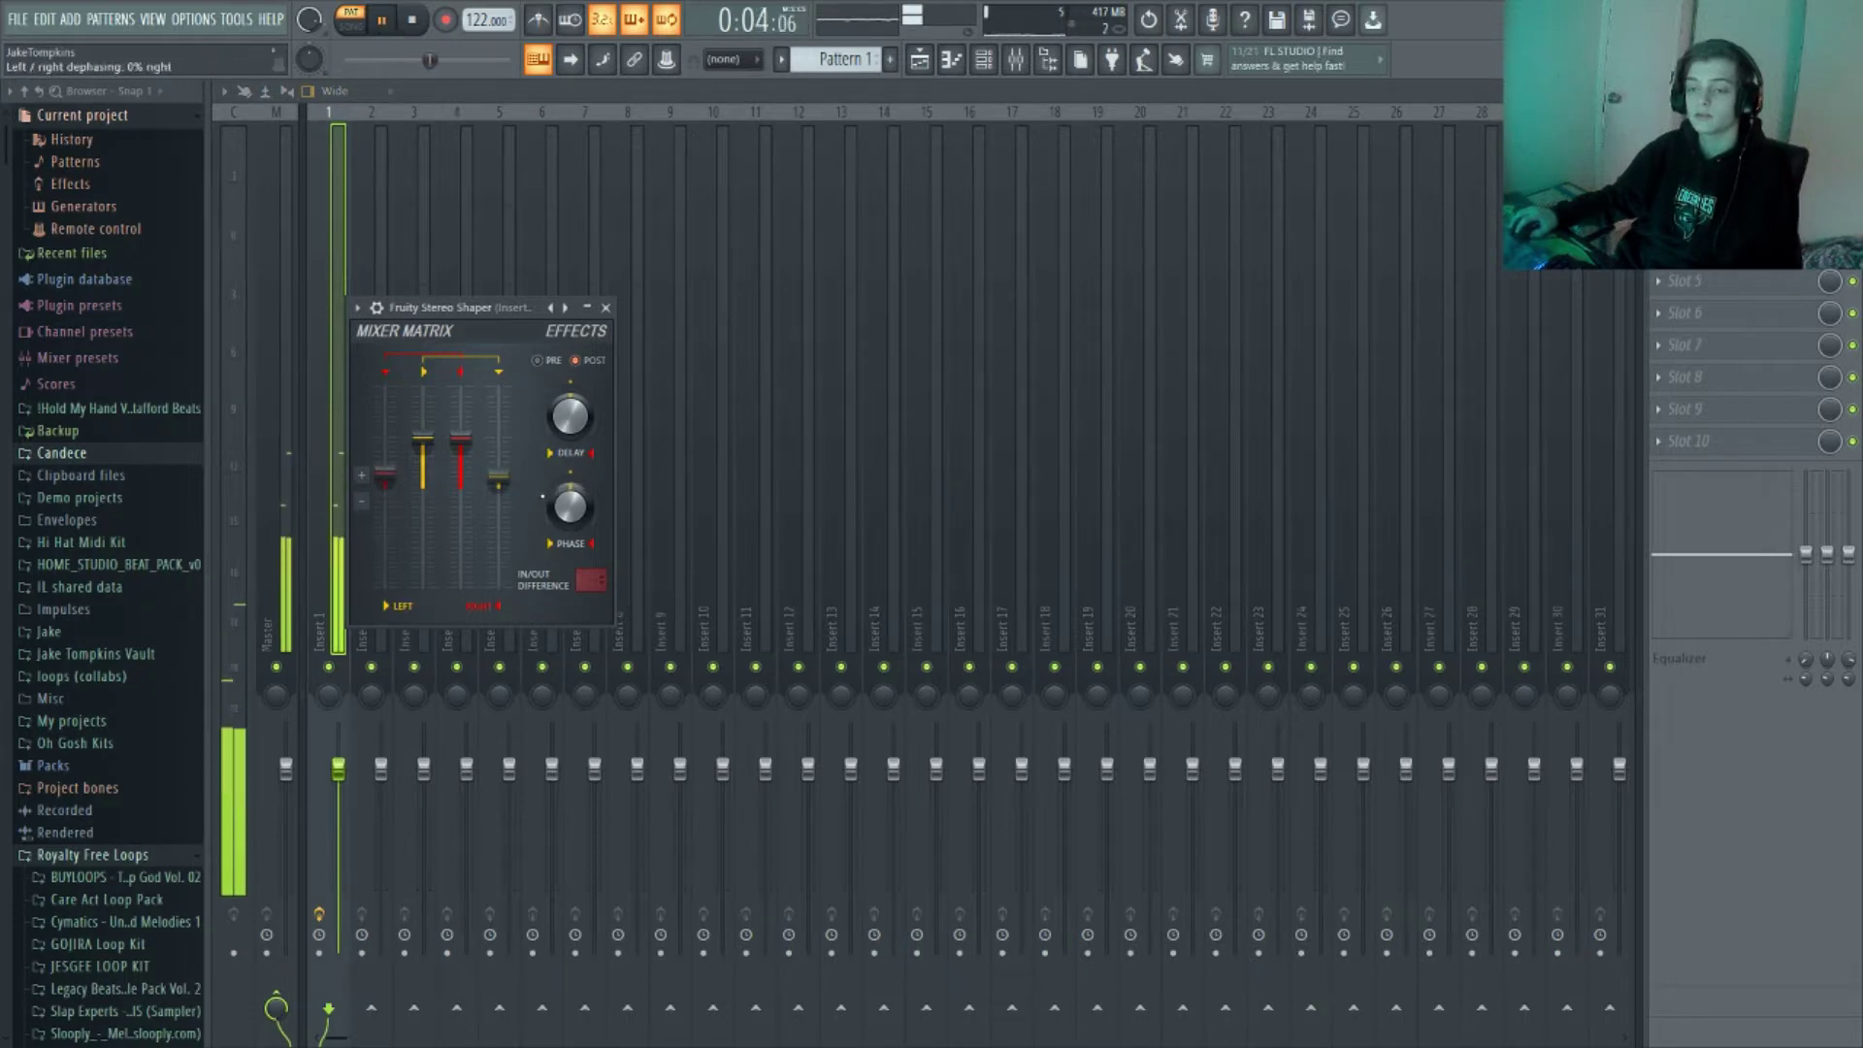
left_click_drag(569, 415, 569, 421)
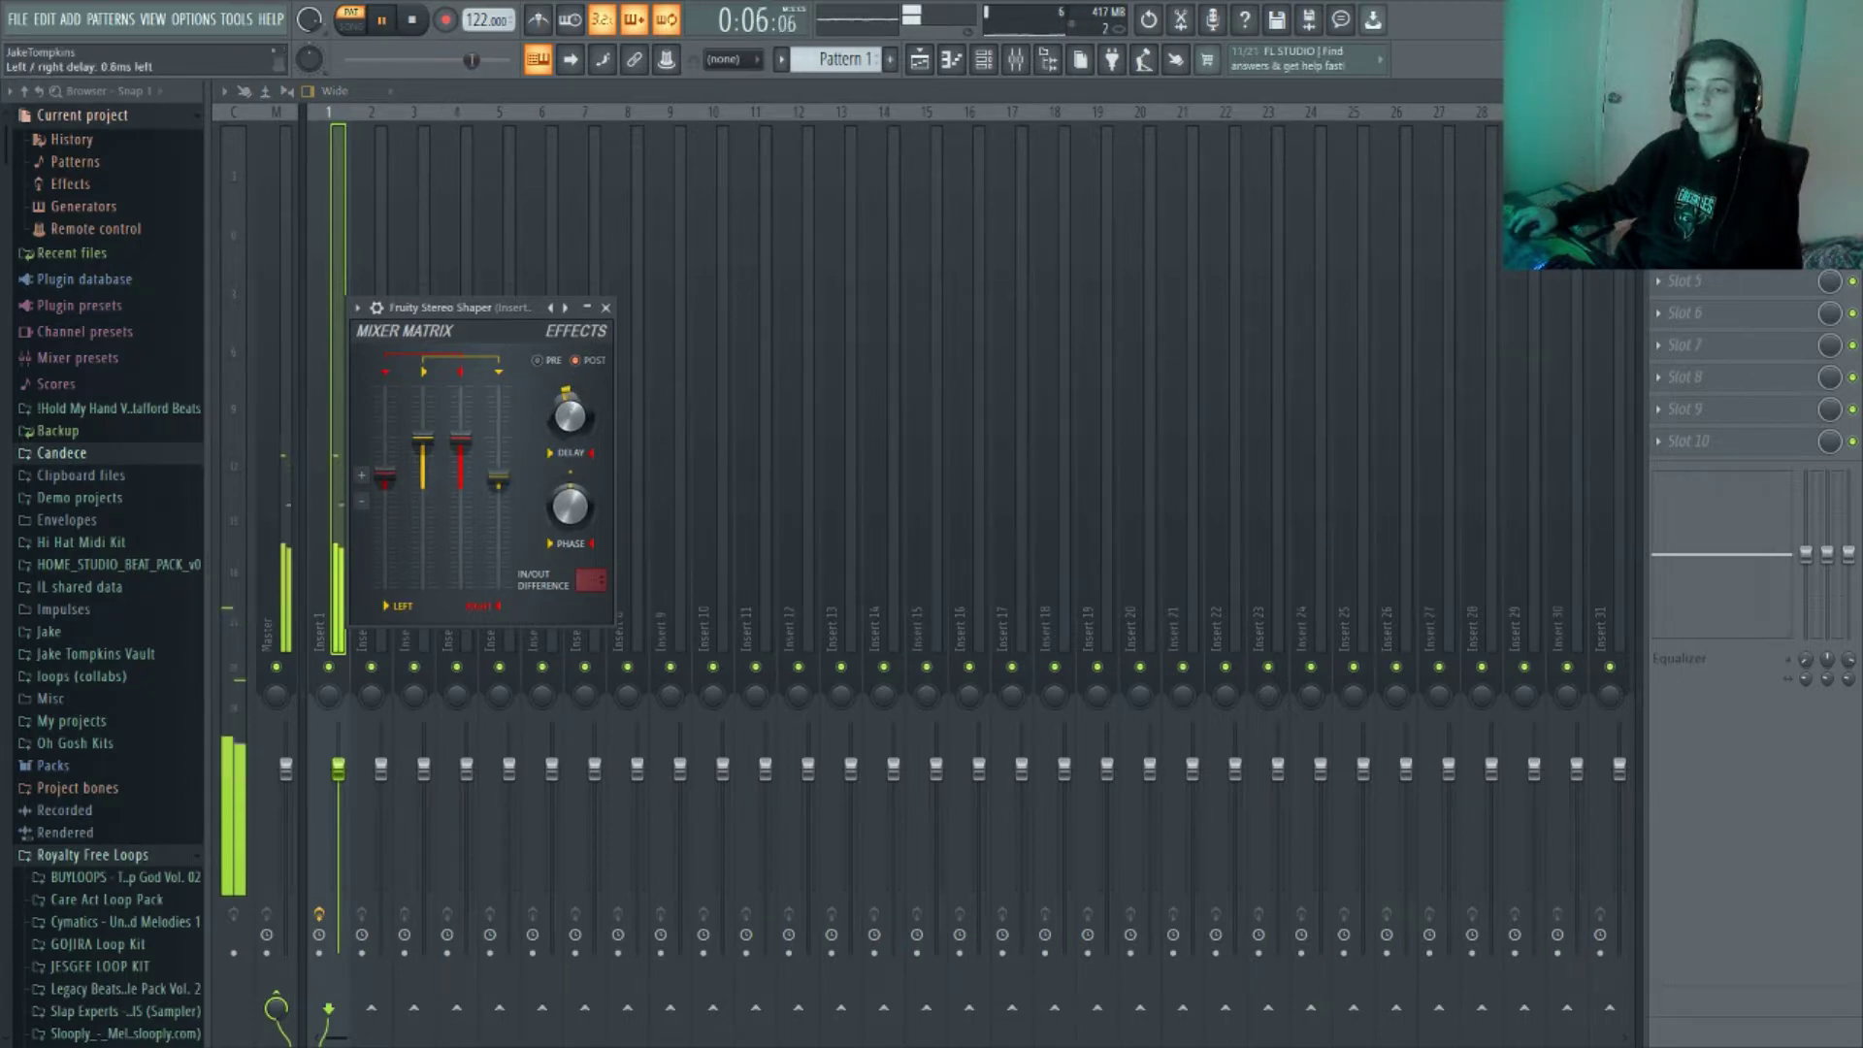
left_click(605, 308)
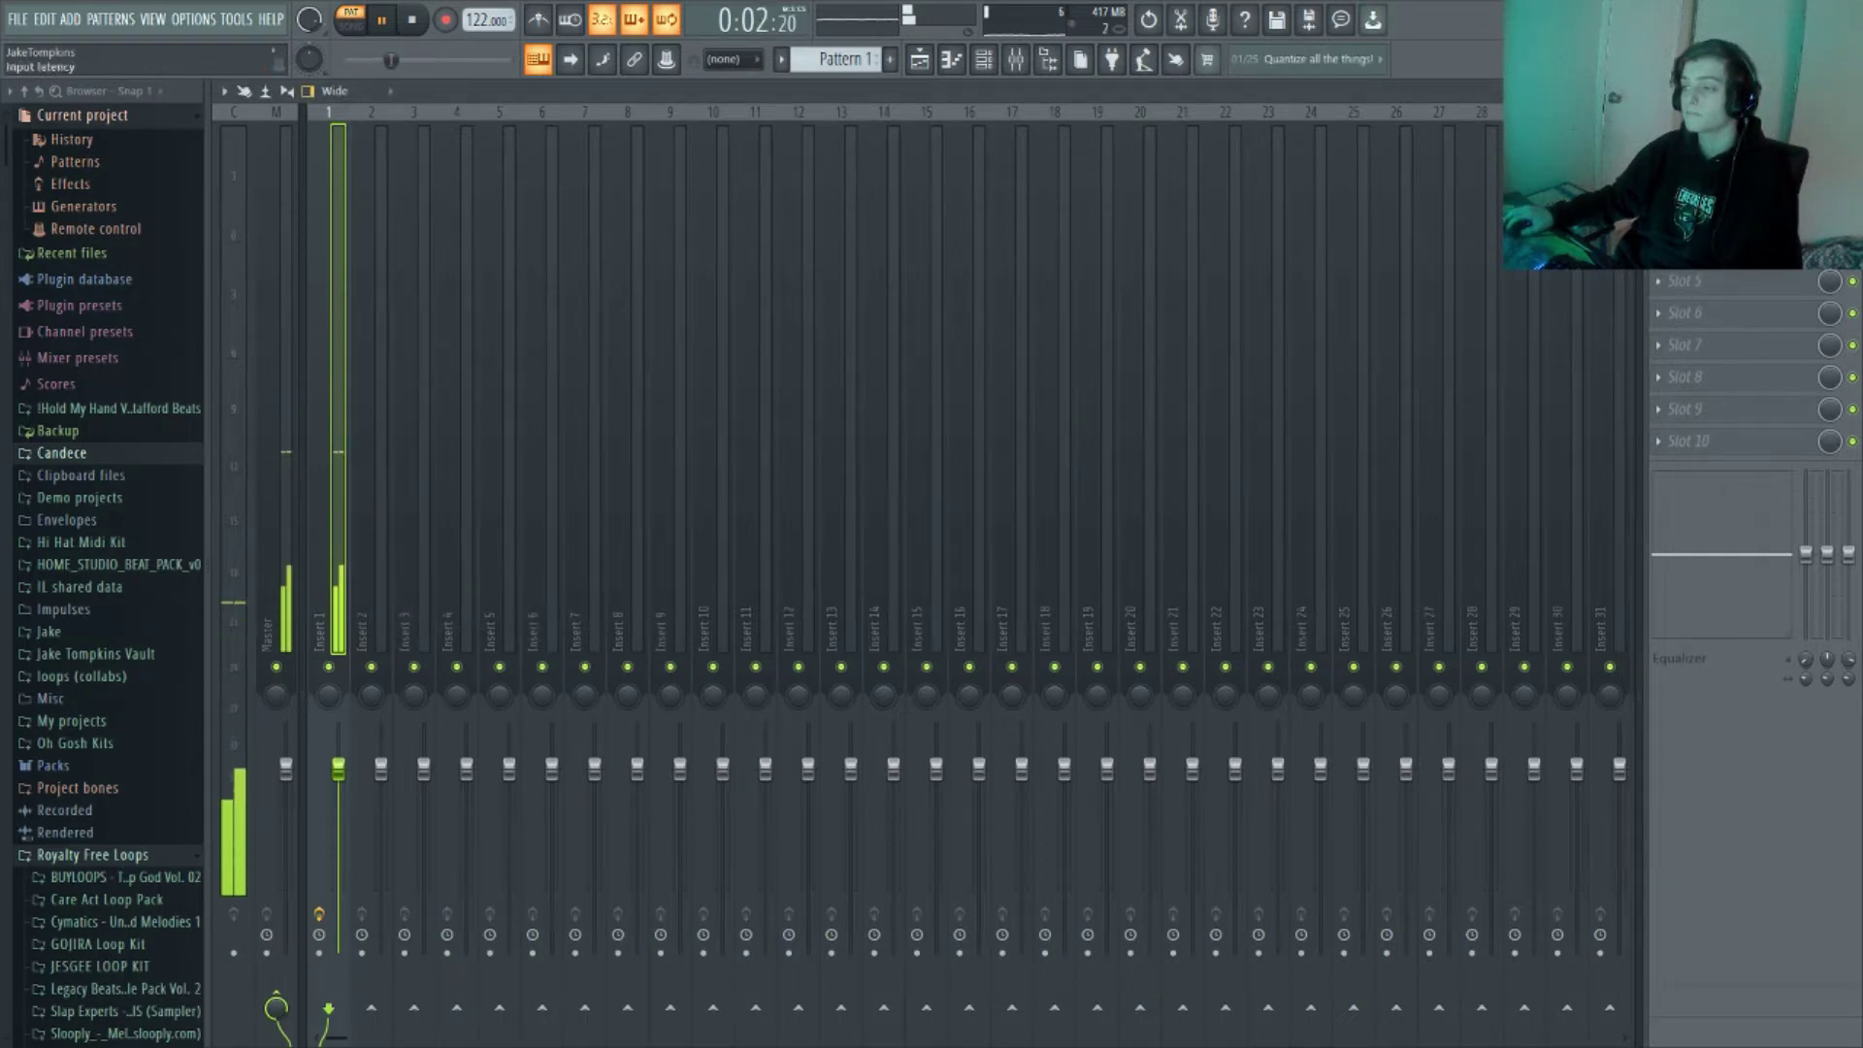
left_click(1849, 91)
key("space")
left_click(1848, 90)
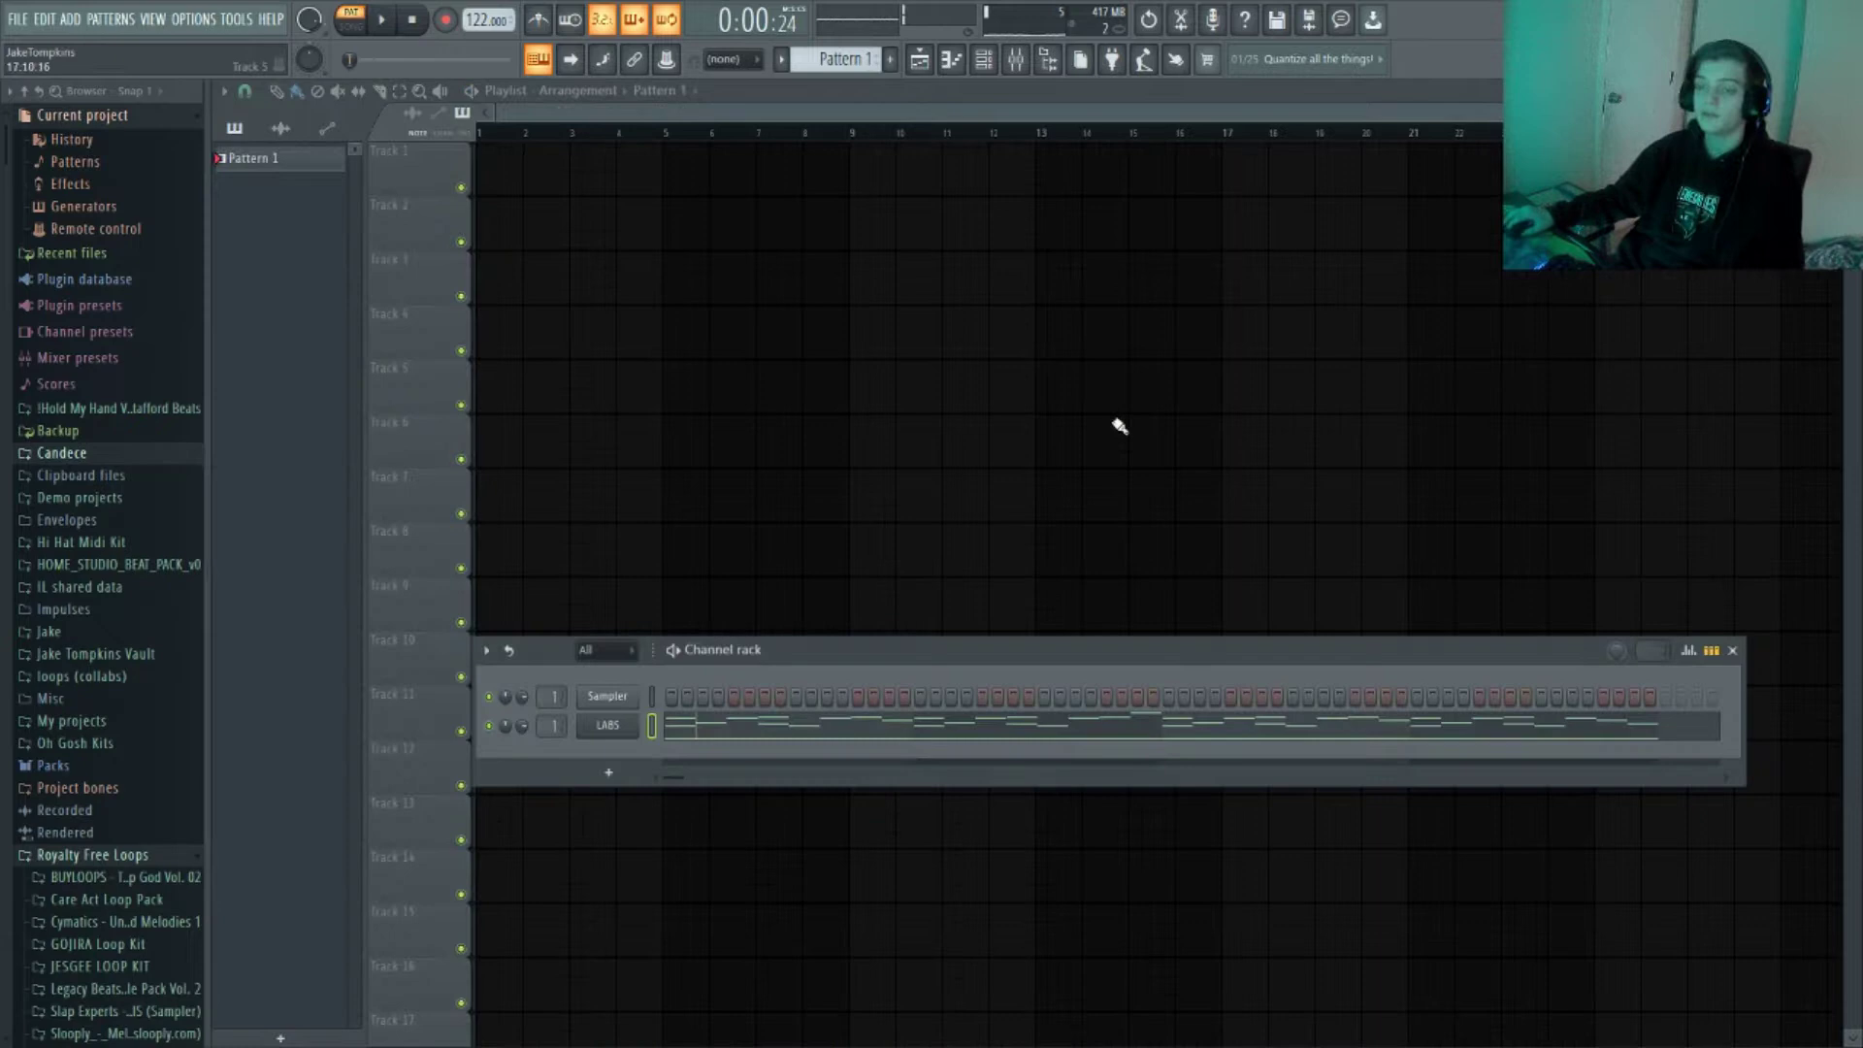
Add a second LABS instance to the channel rack and look through its sound browser
left_click(594, 778)
left_click(815, 175)
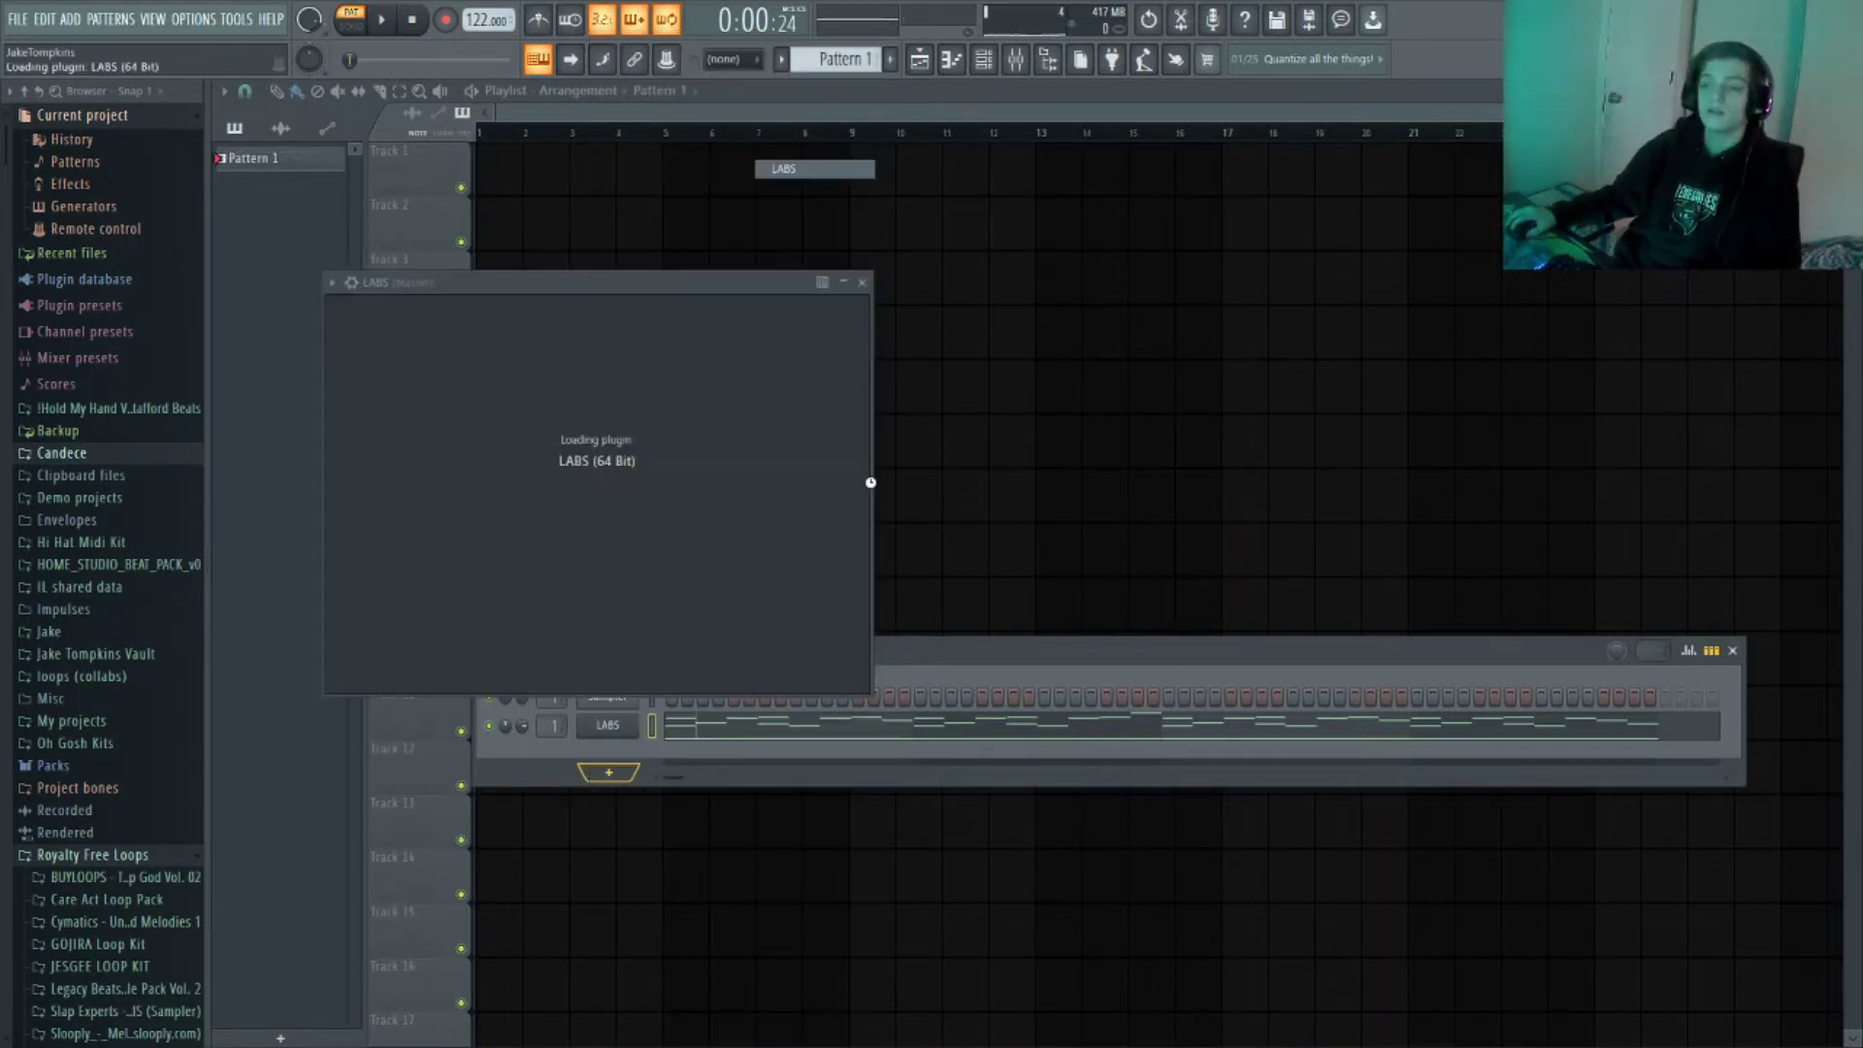
left_click(755, 368)
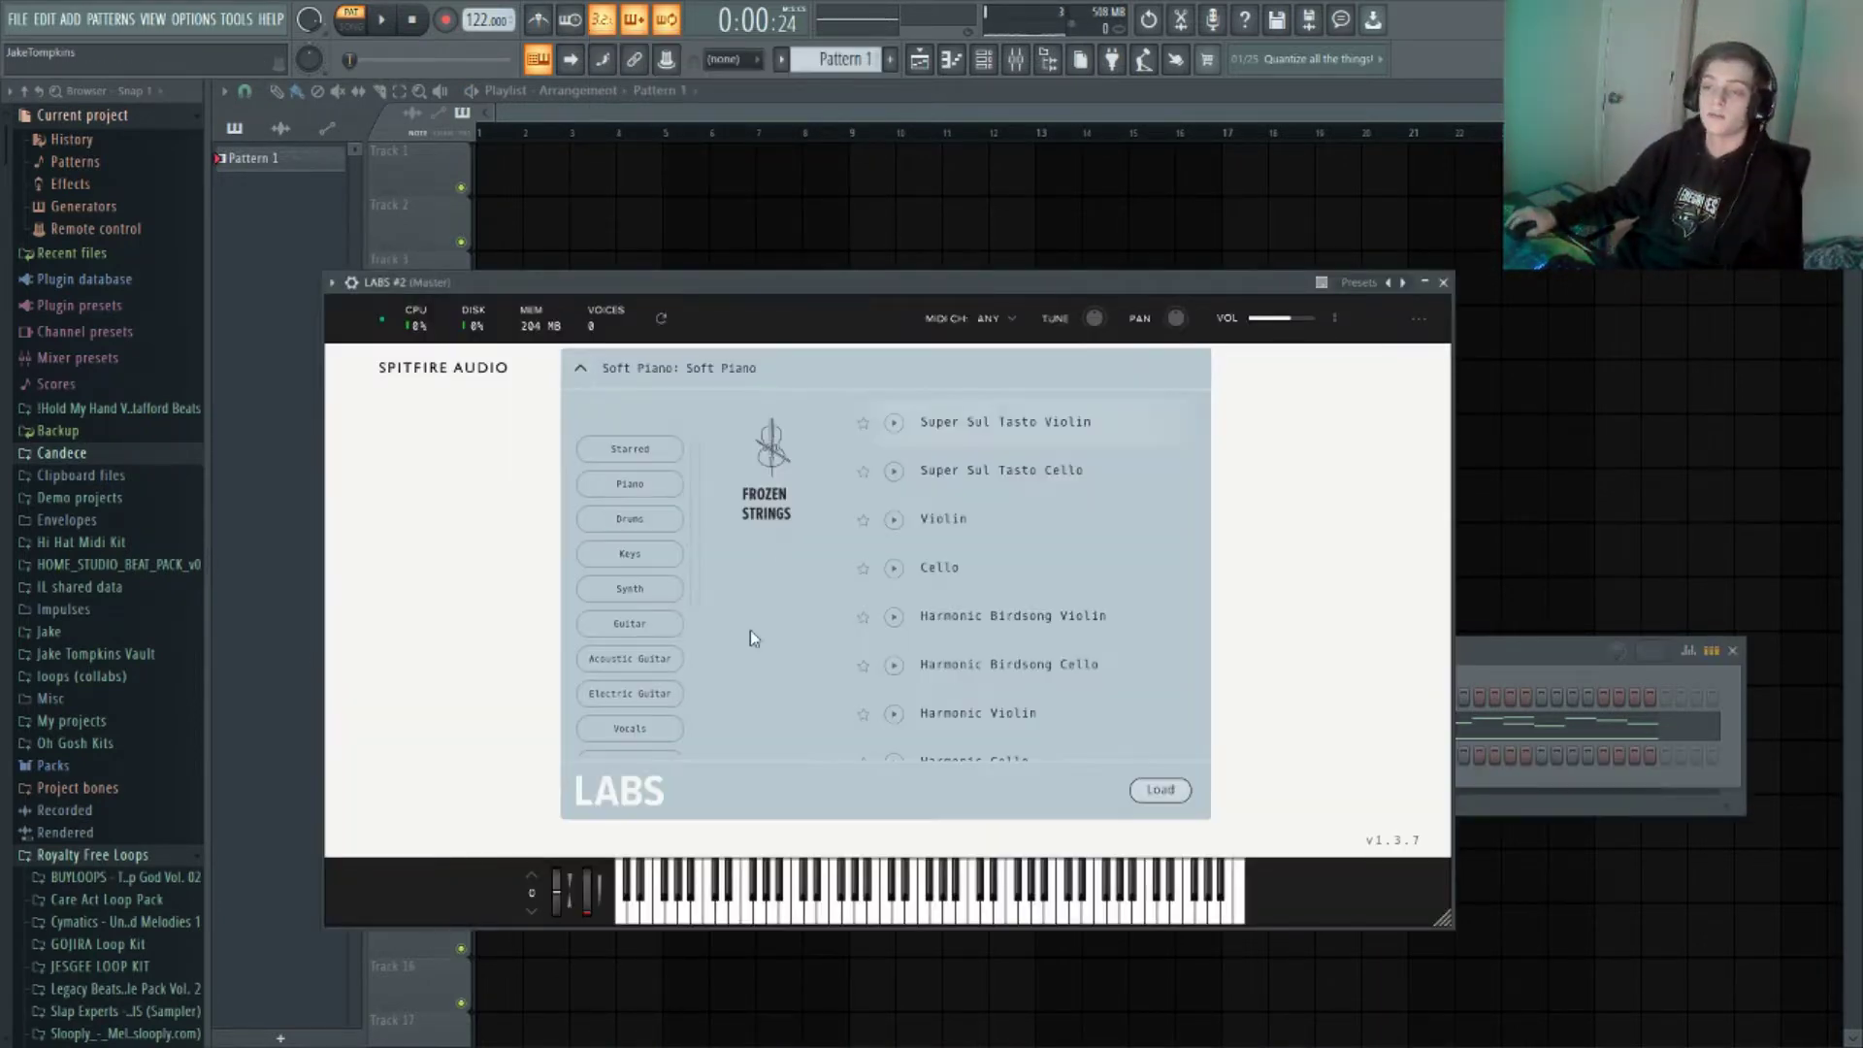
scroll(666, 646, "down", 3)
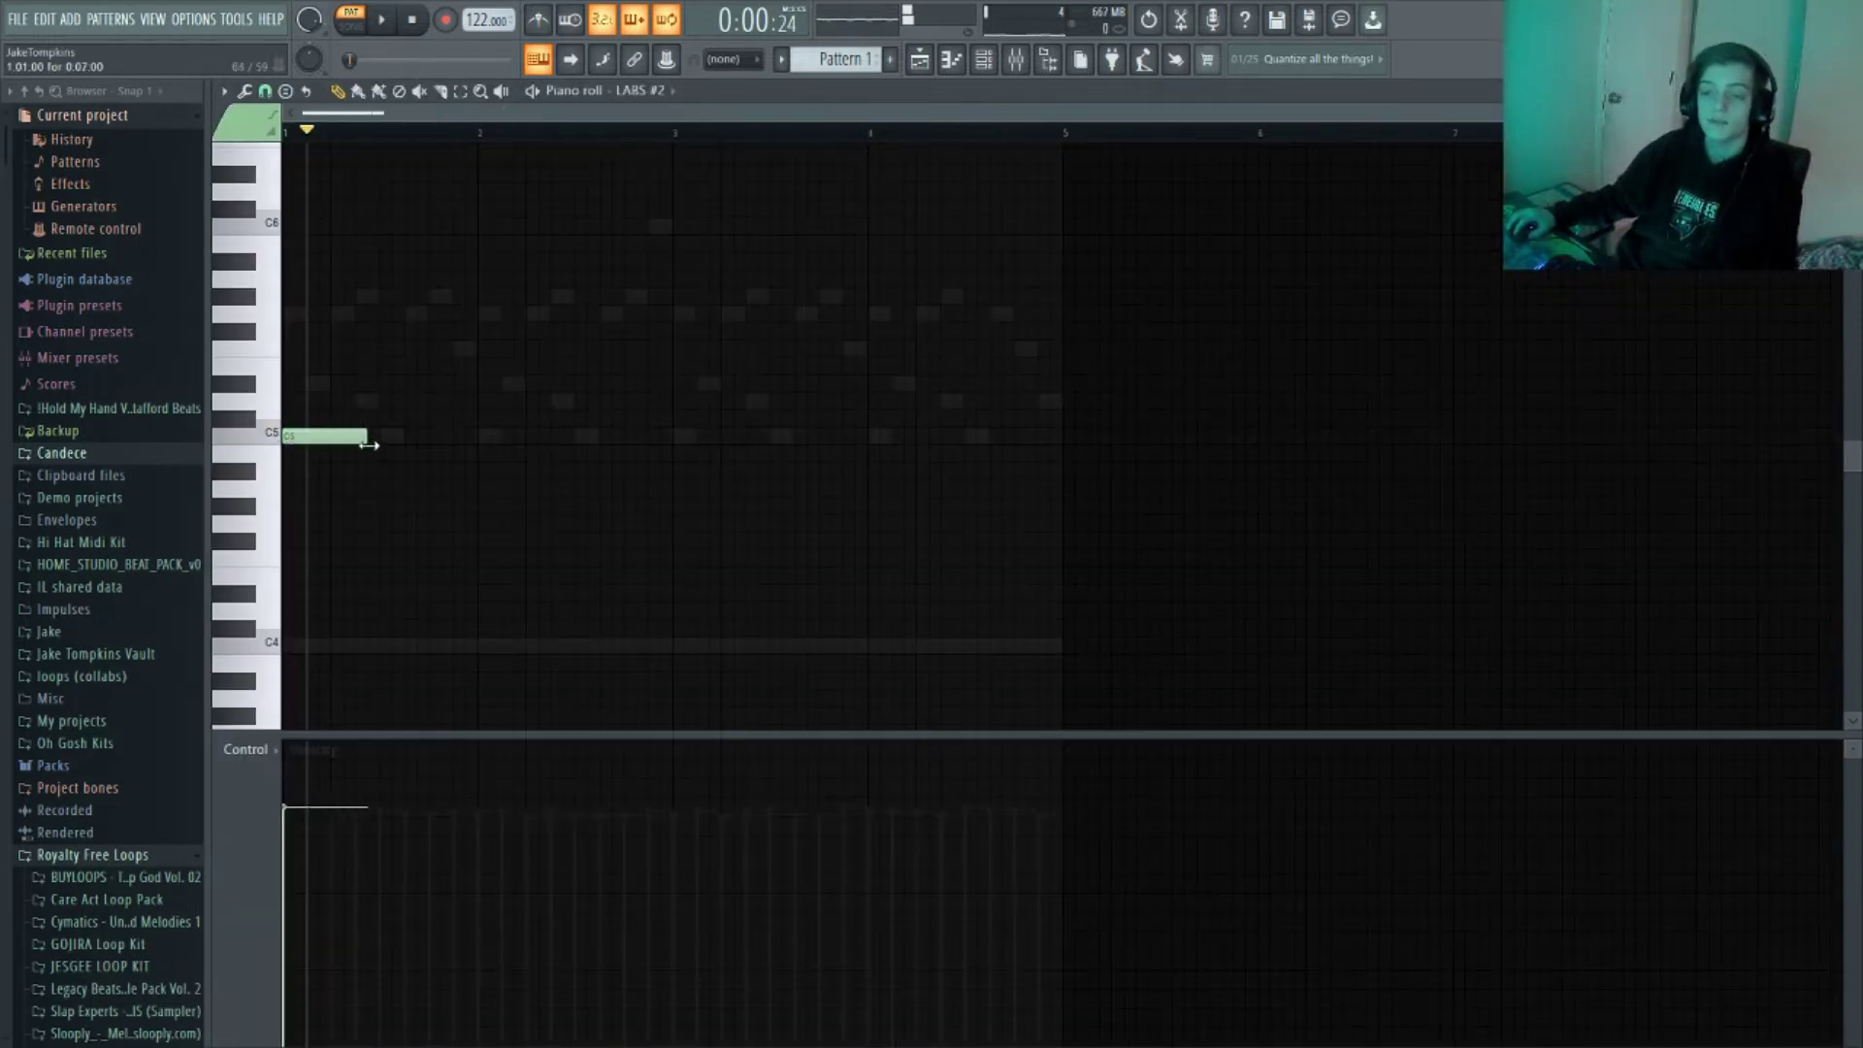
Draw half-bar notes for LABS #2, C5 at the start of bar 1 and G5 at bar 3, while playing the pattern
scroll(417, 303, "up", 2)
key("space")
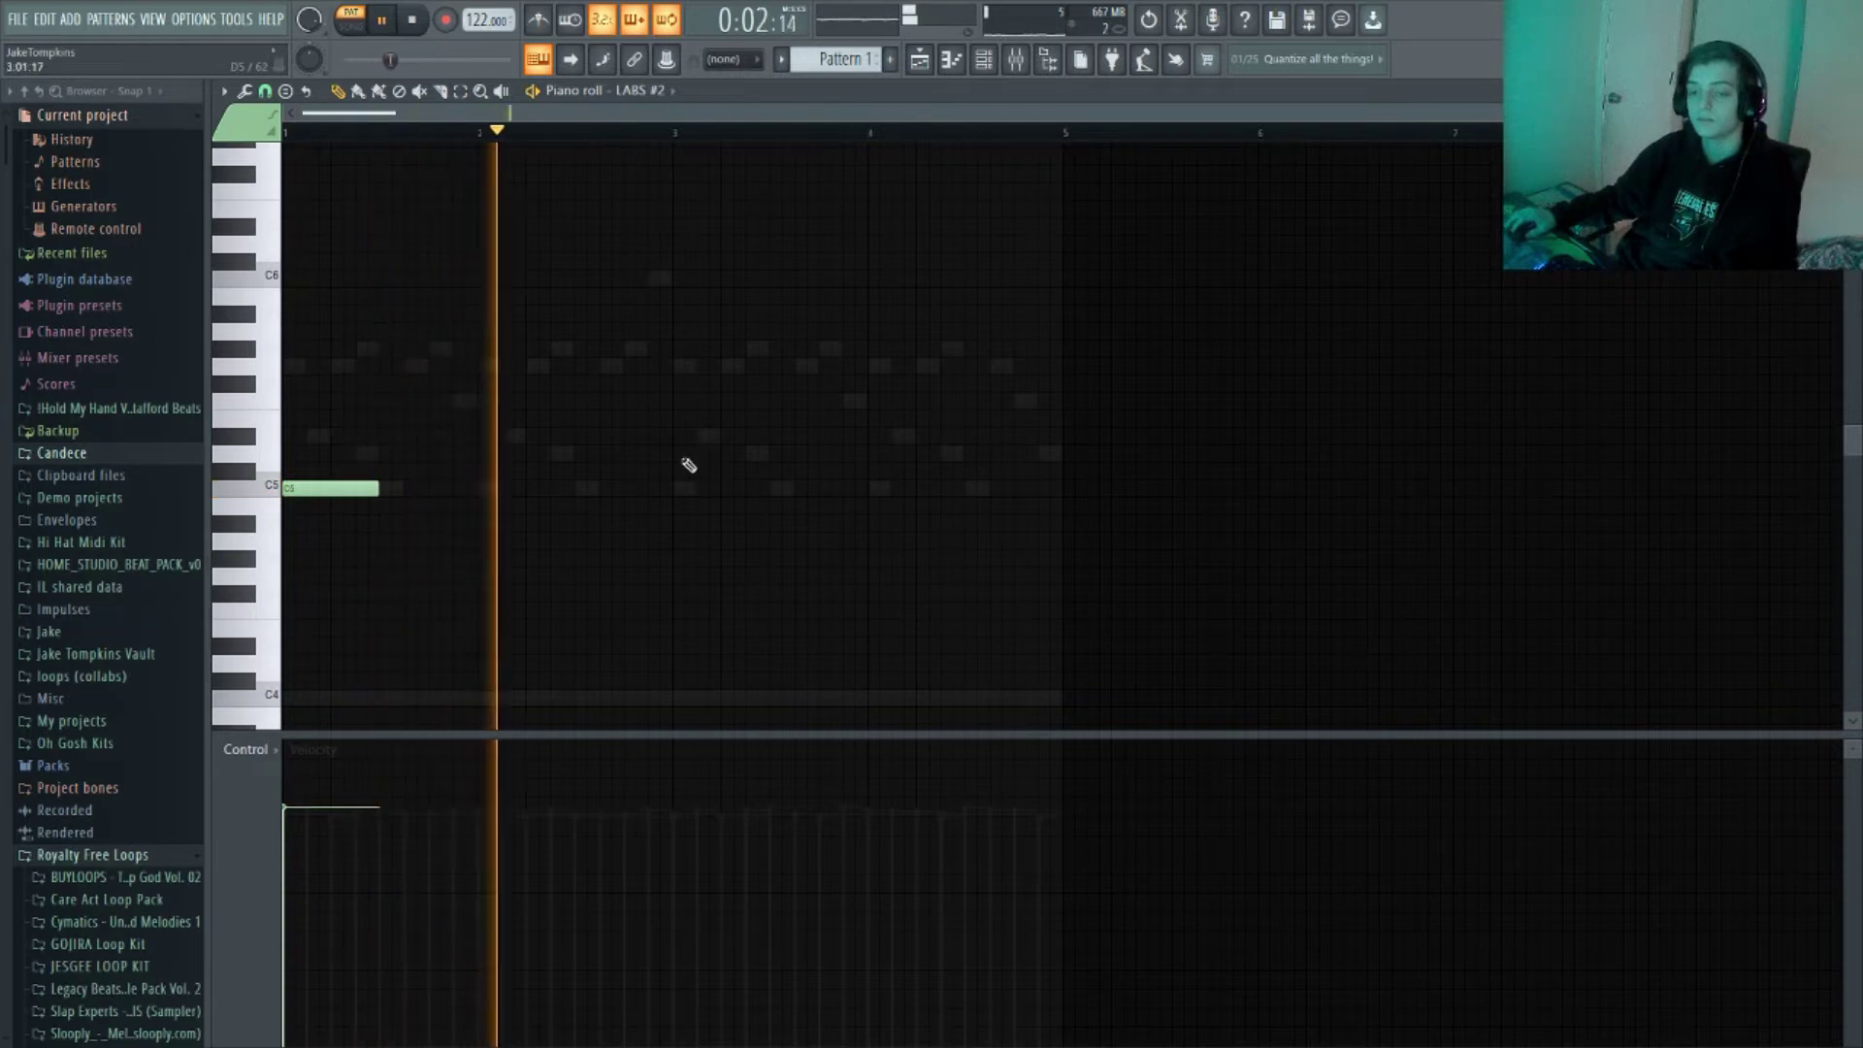
left_click(670, 366)
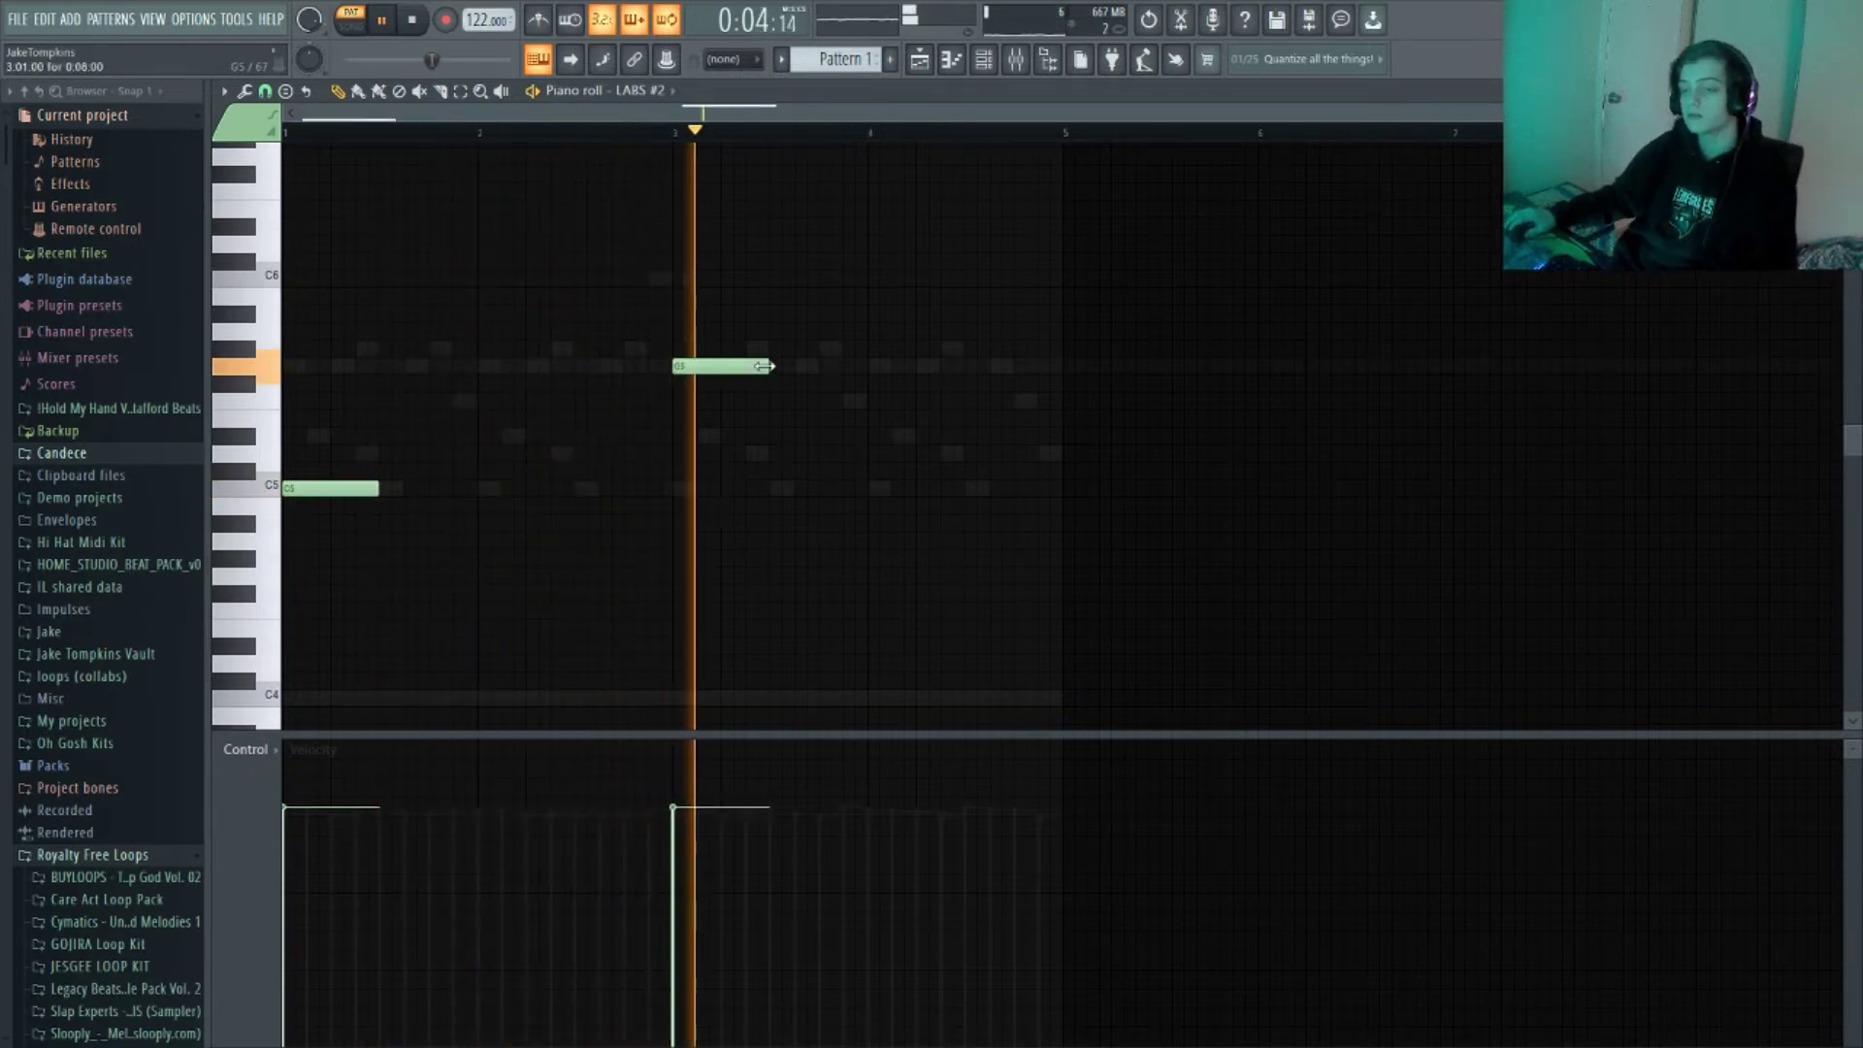
Lower the volume fader of mixer Insert 2 slightly, close the mixer, and stop playback
key("F9")
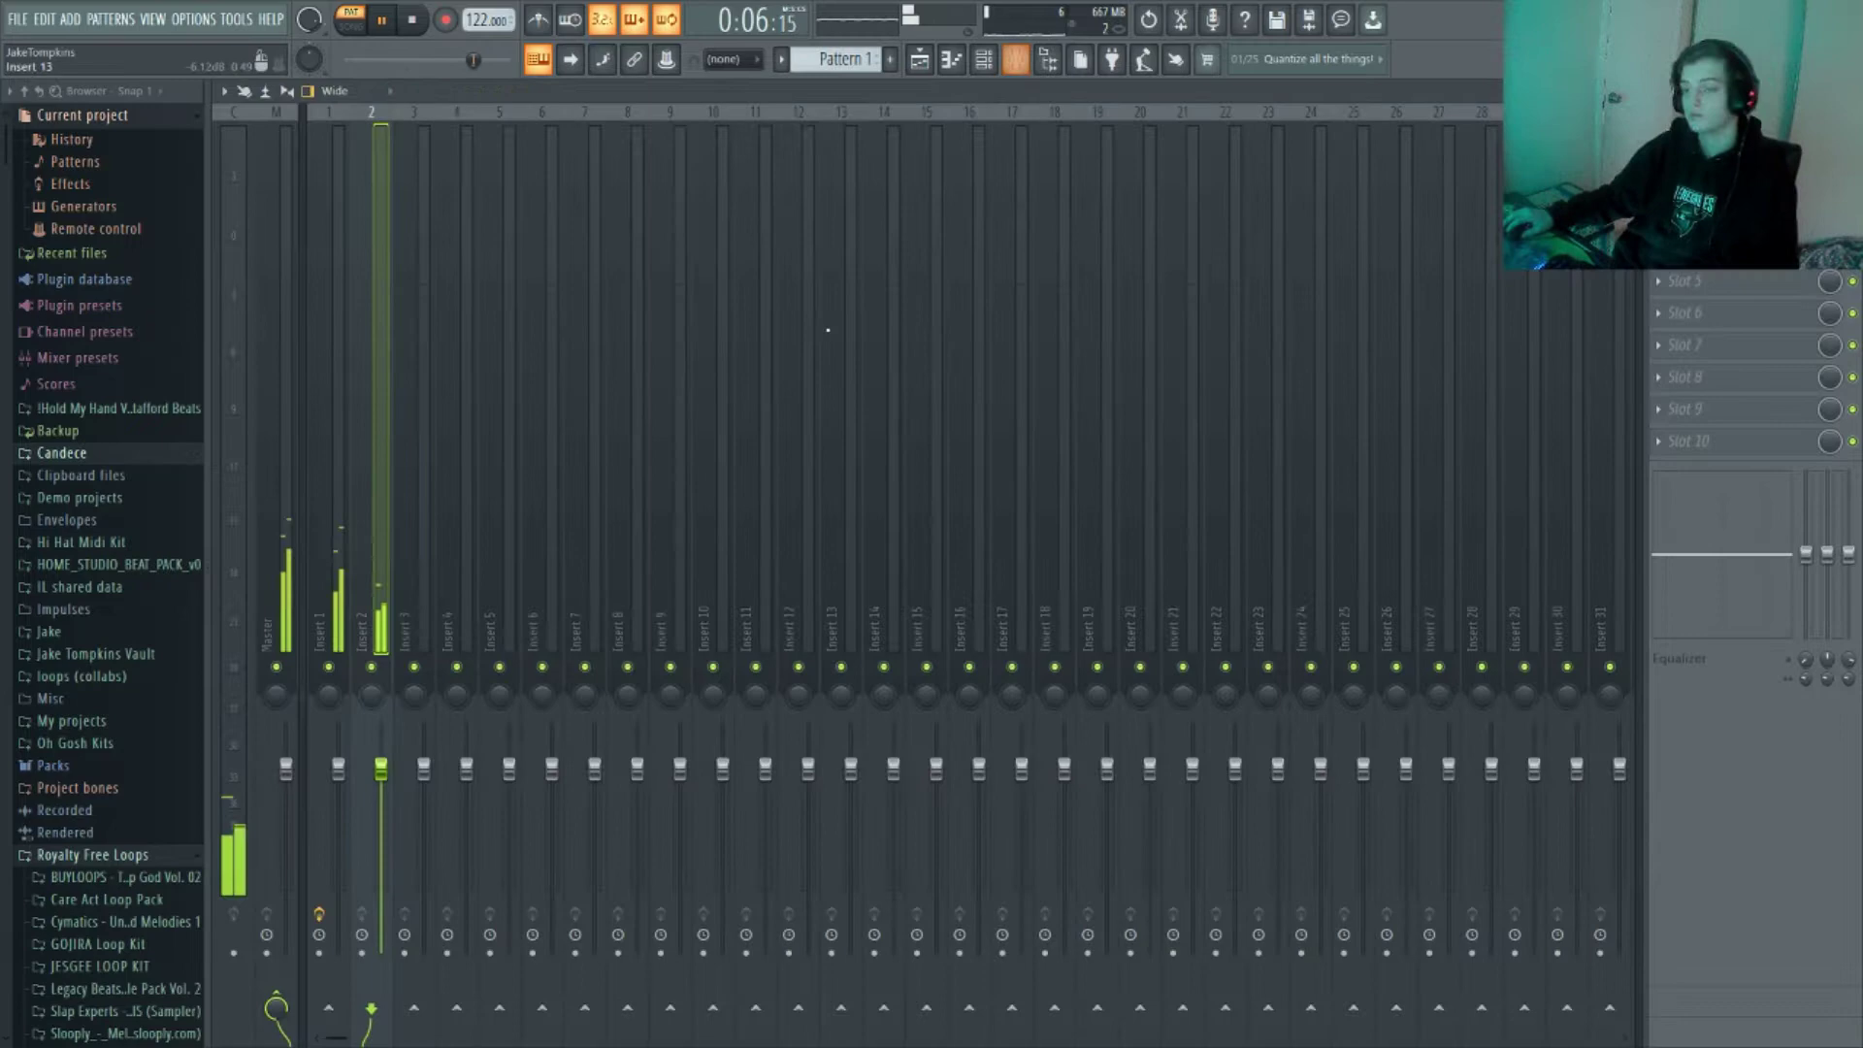
left_click_drag(385, 800, 385, 816)
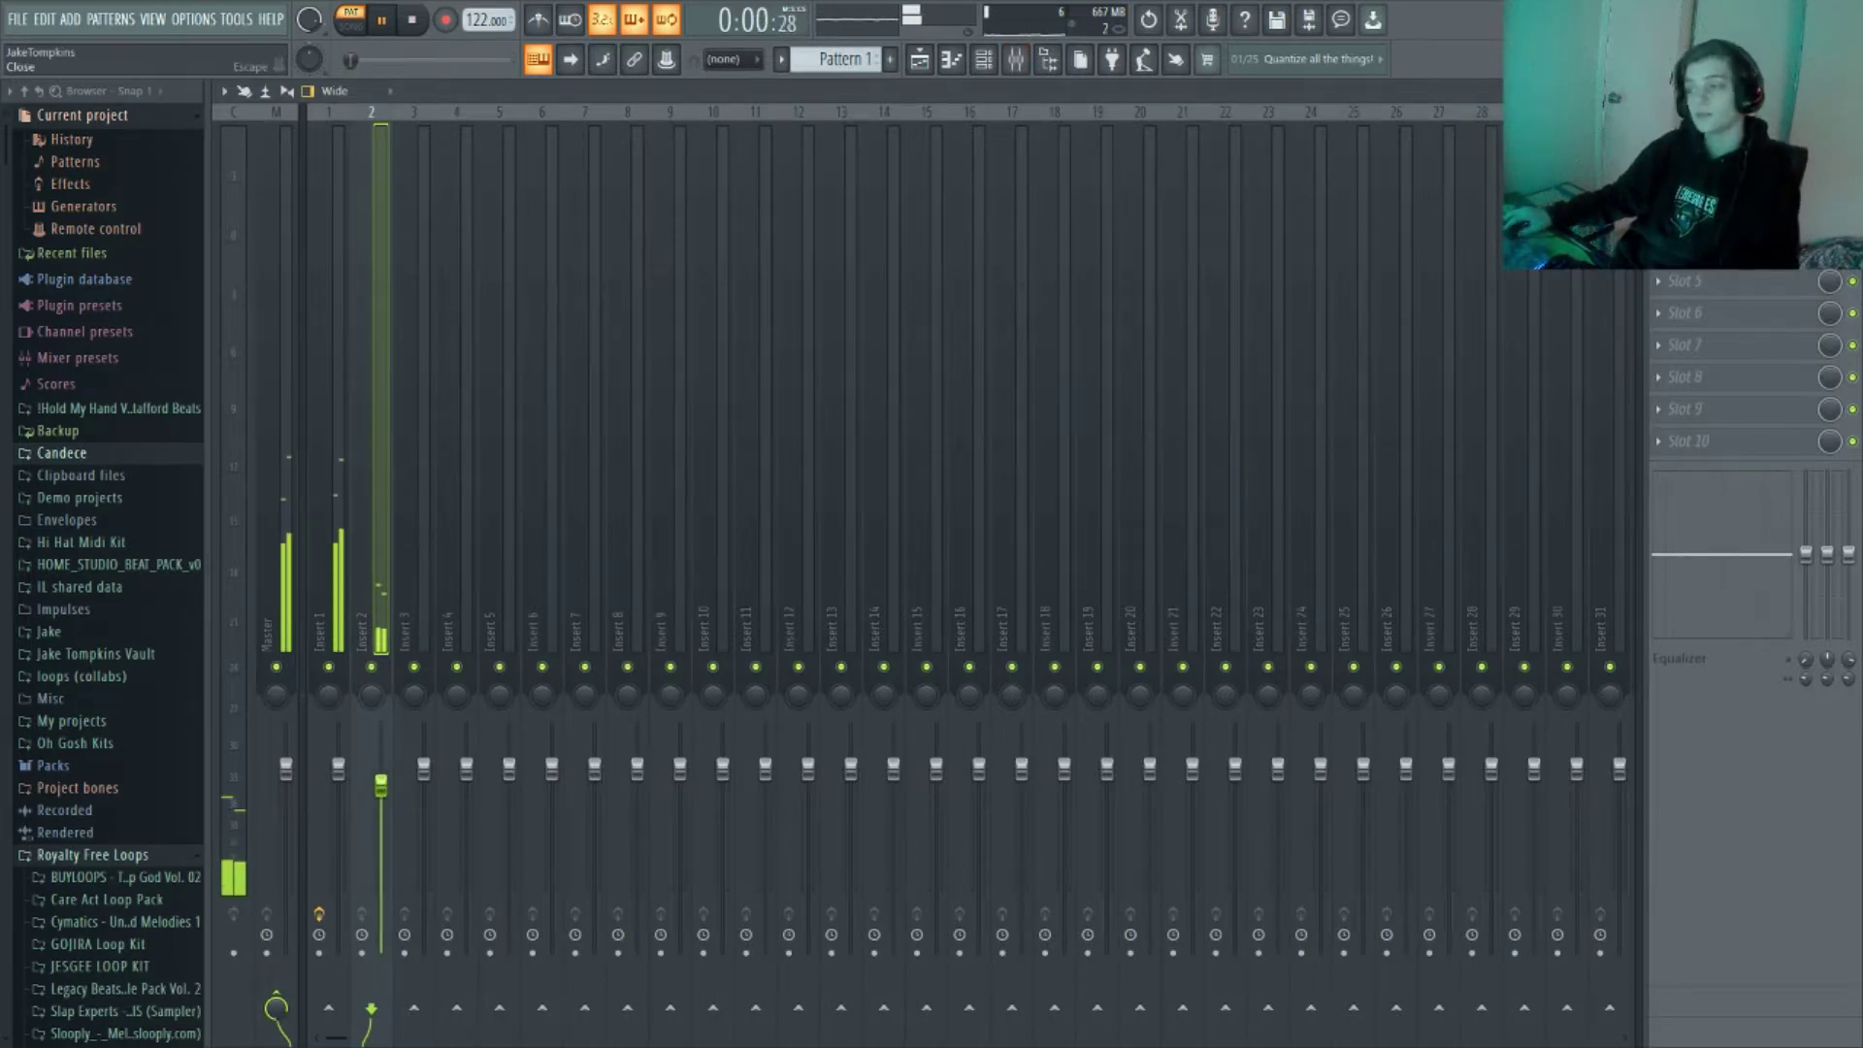
left_click(1849, 91)
key("space")
left_click(1849, 90)
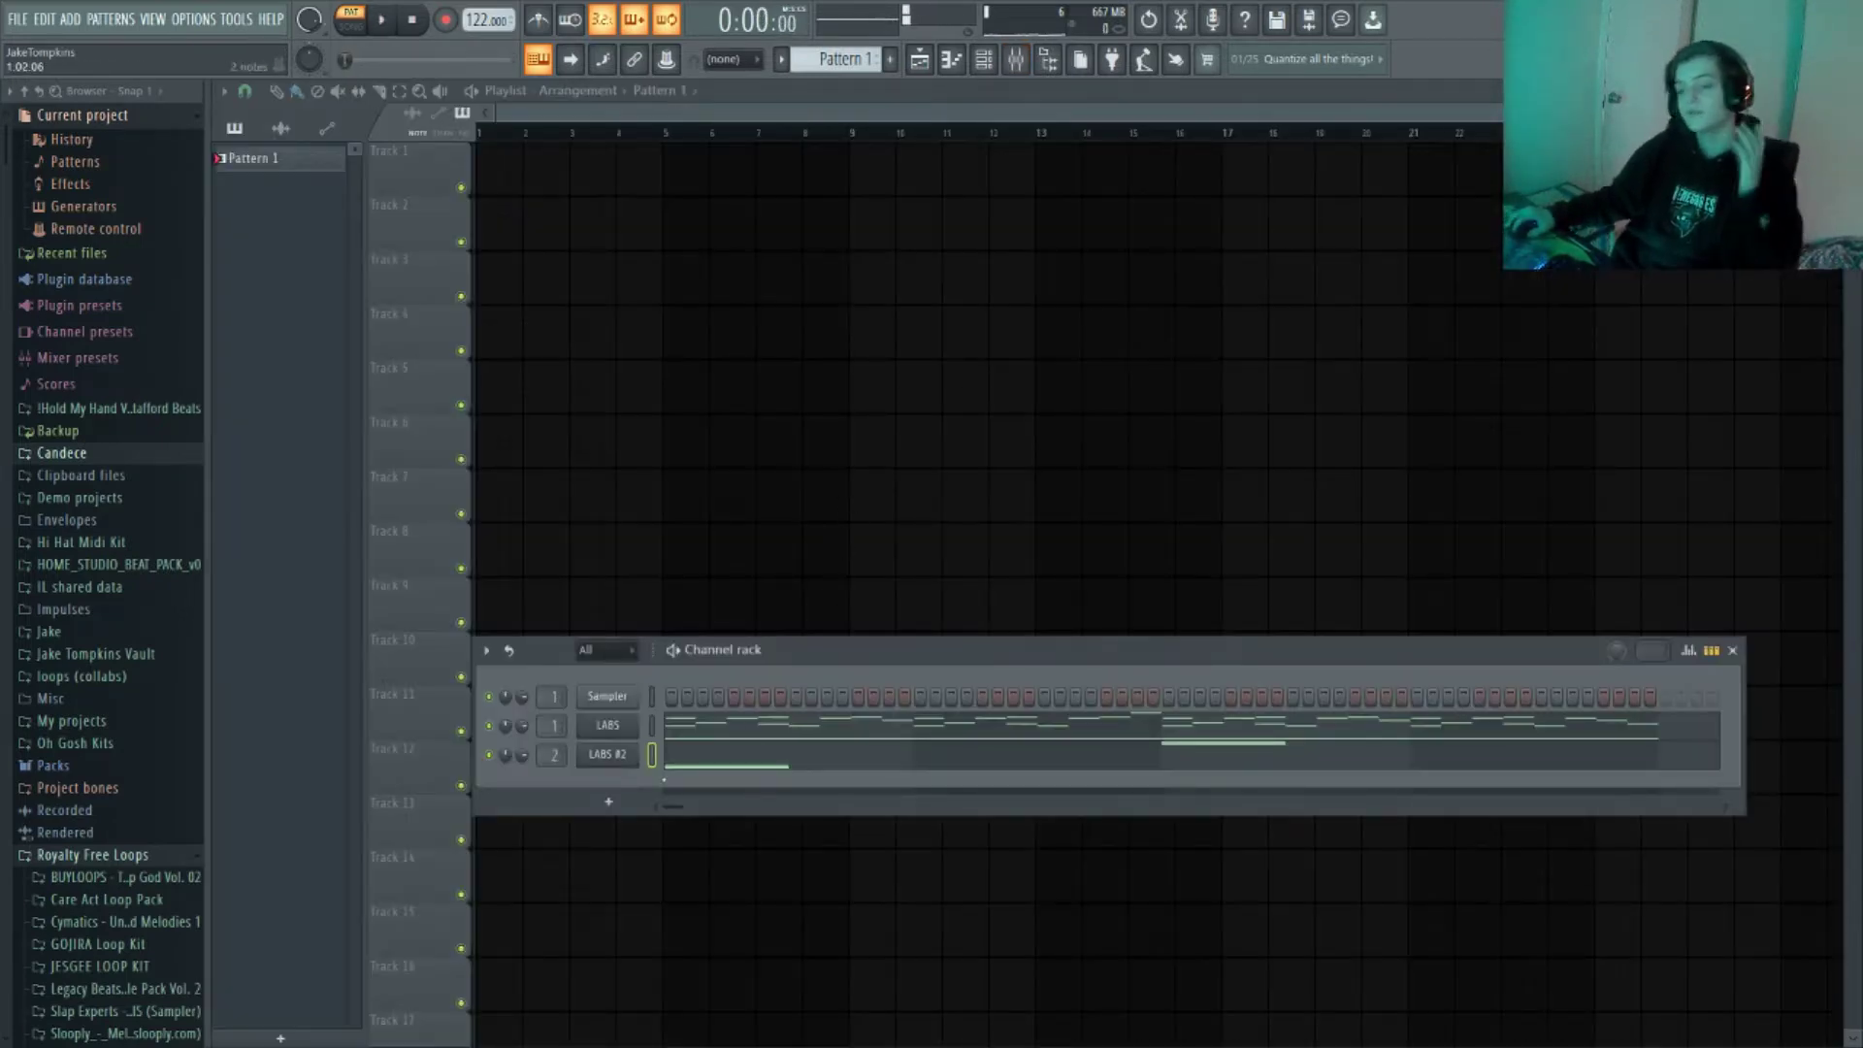
Add a third LABS instance to the channel rack and load the Piano Pads: Impure preset
left_click(609, 801)
left_click(786, 169)
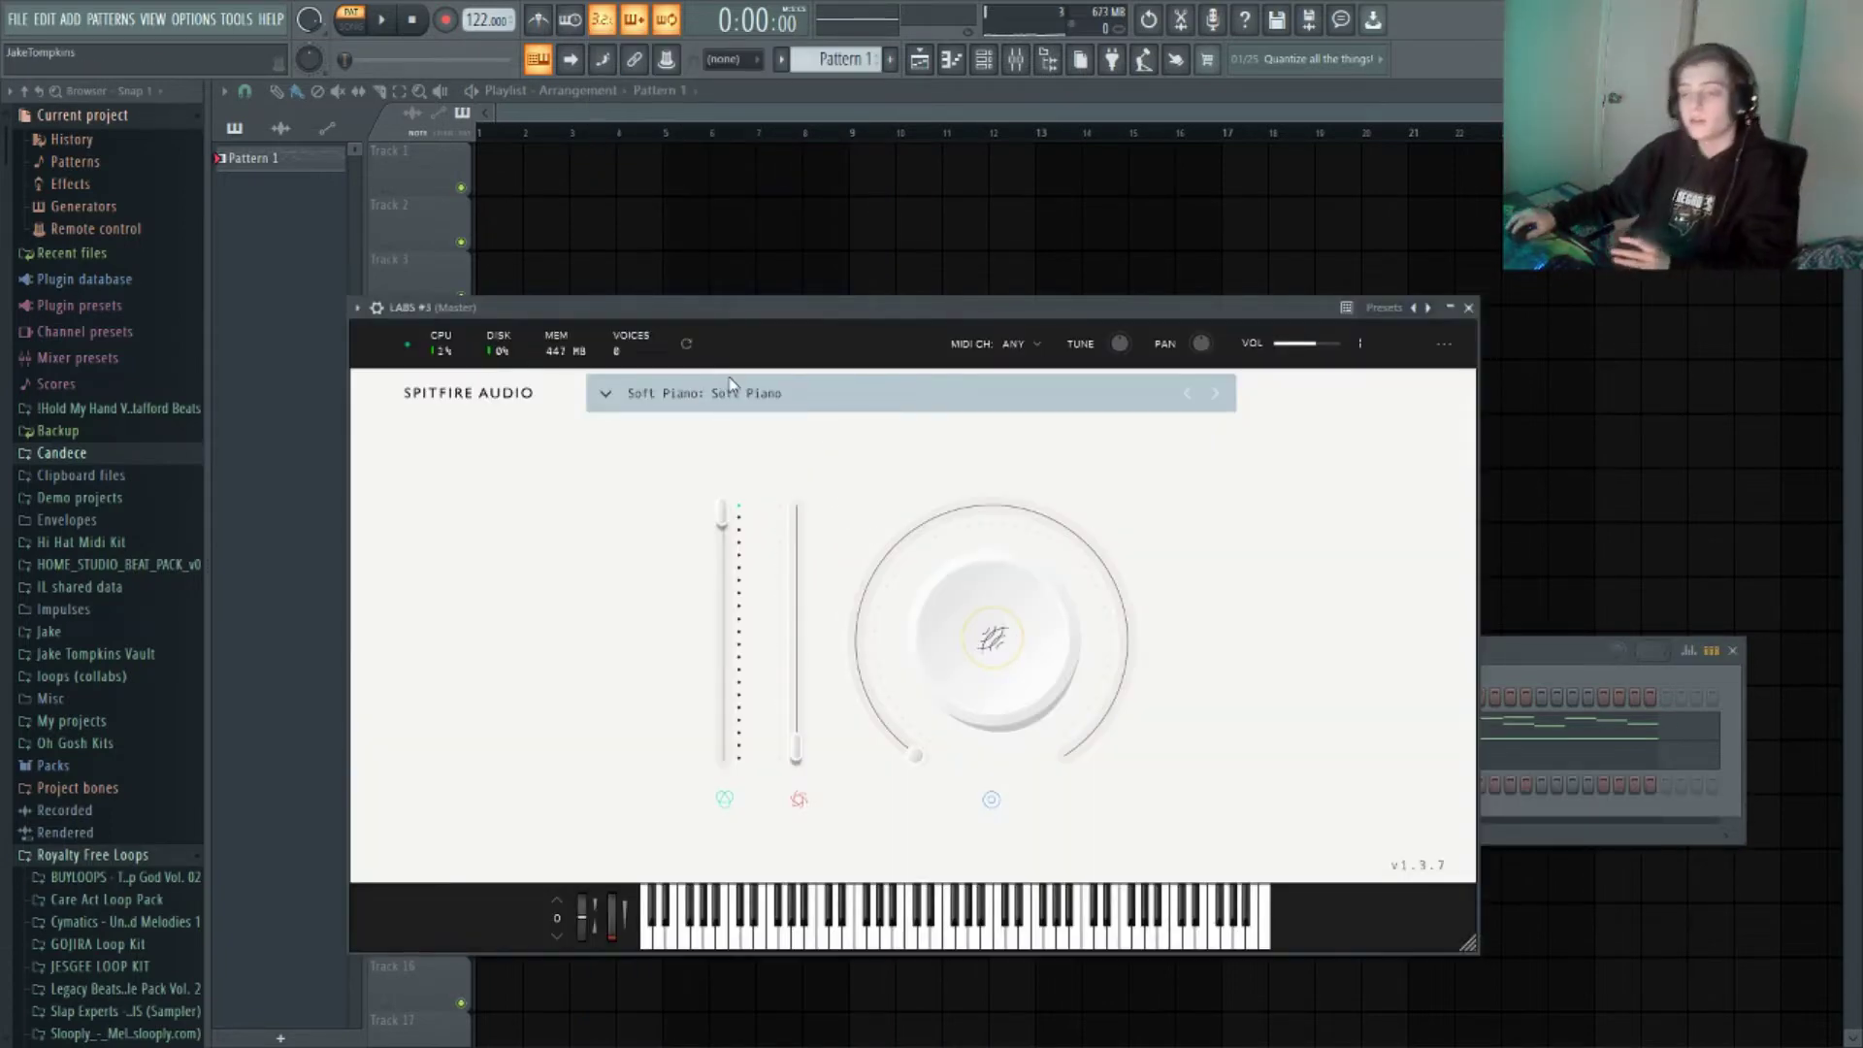
left_click(729, 380)
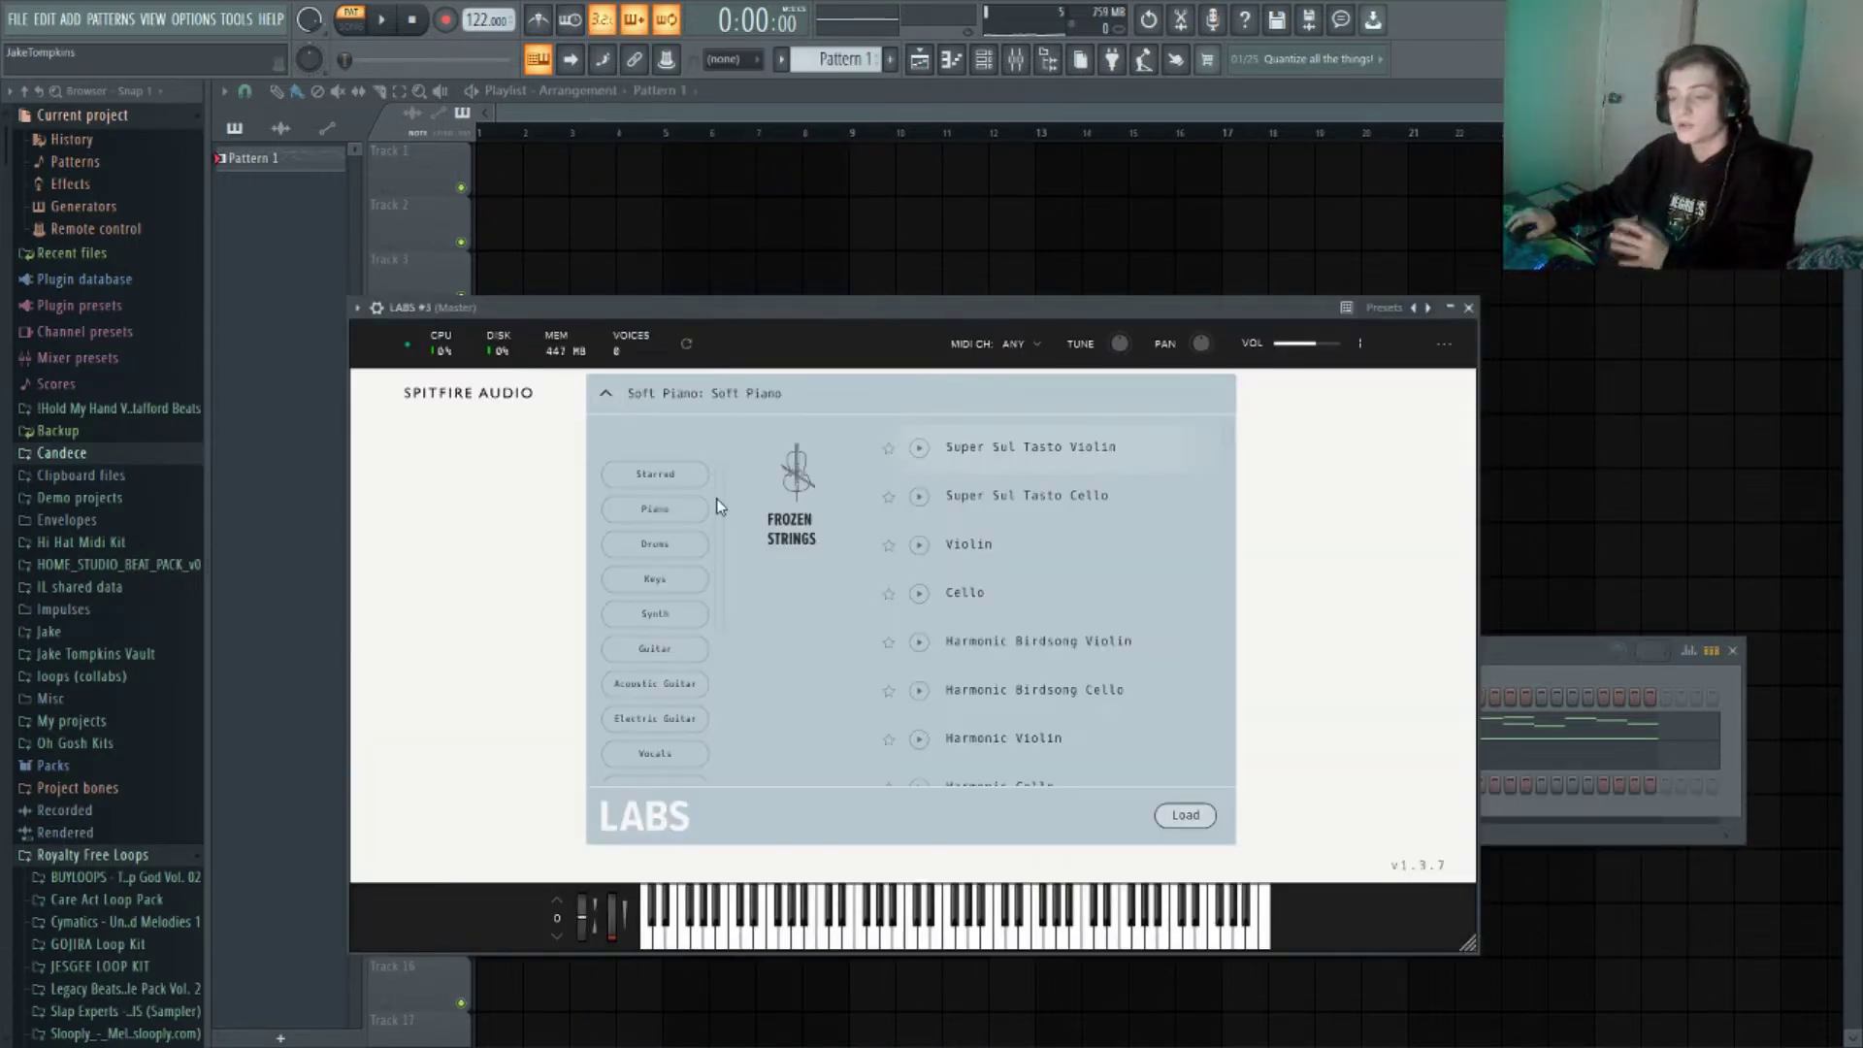
Draw a sustained C5, D#5 and G5 chord across bars 1 and 2 in the LABS #3 piano roll
key("F7")
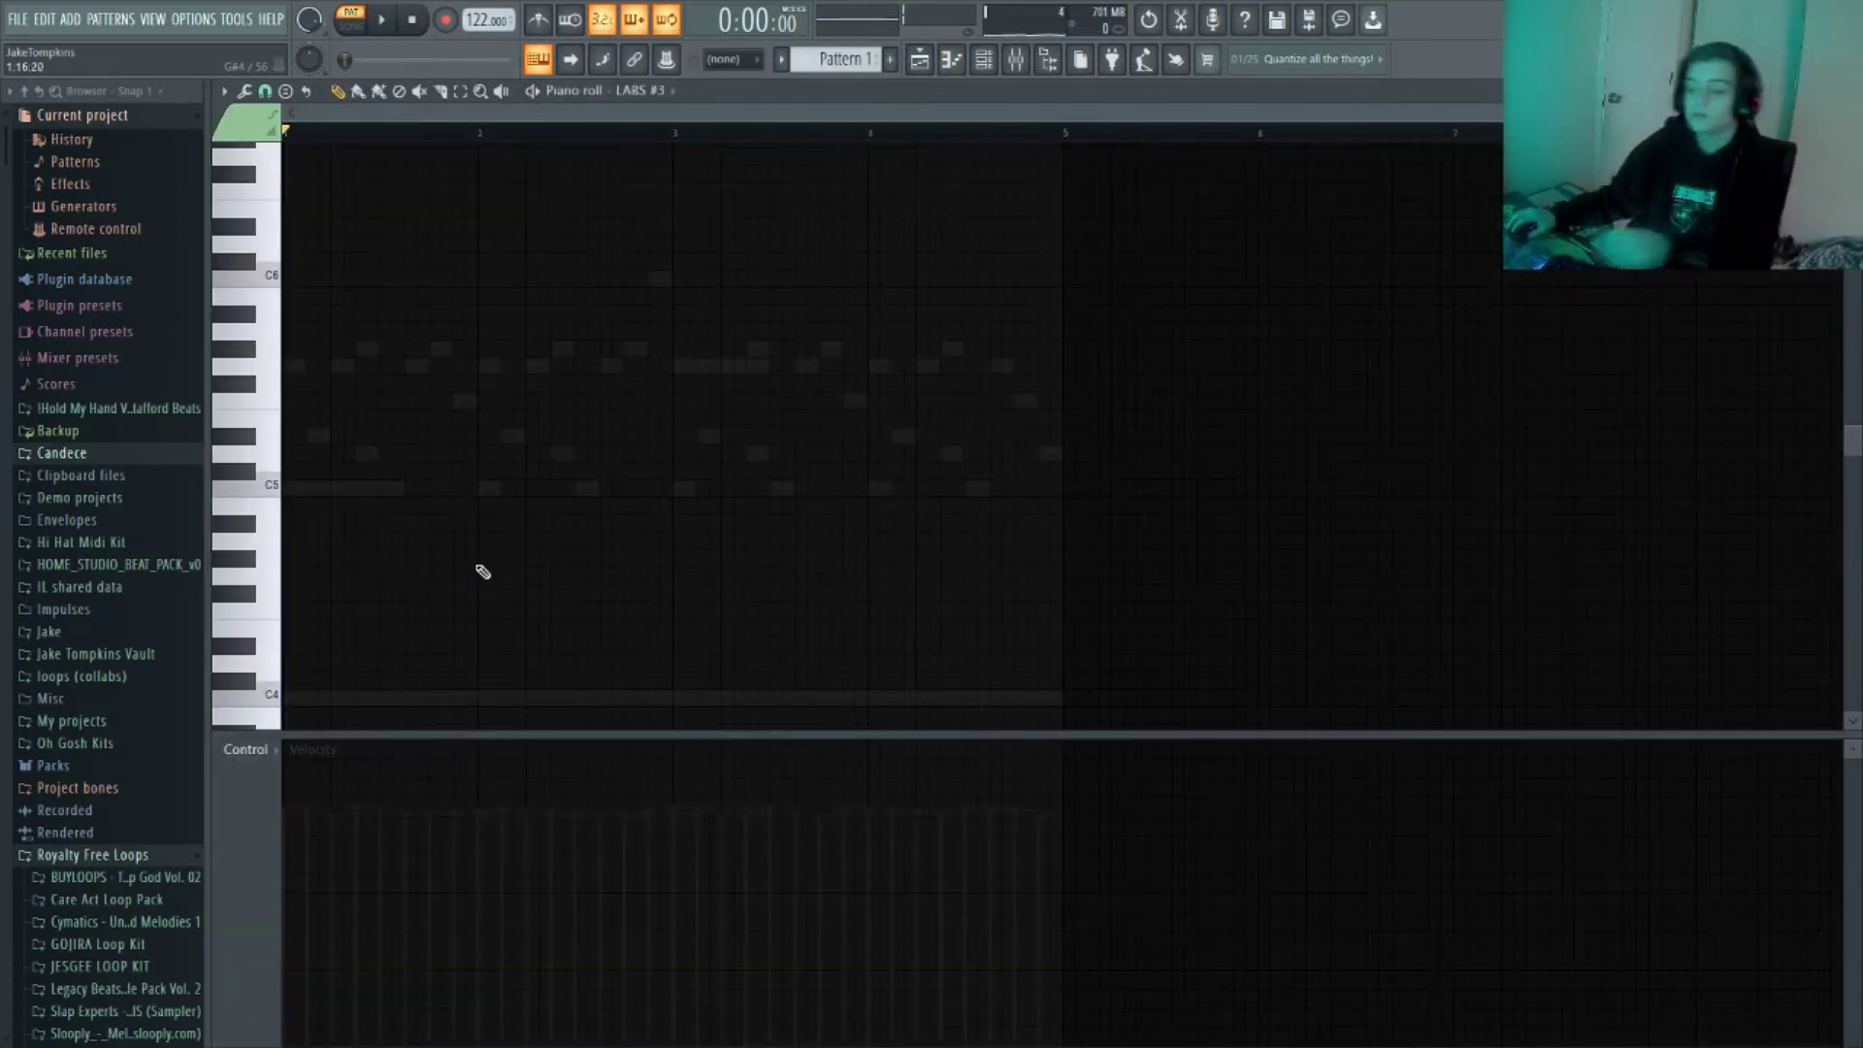
left_click(337, 489)
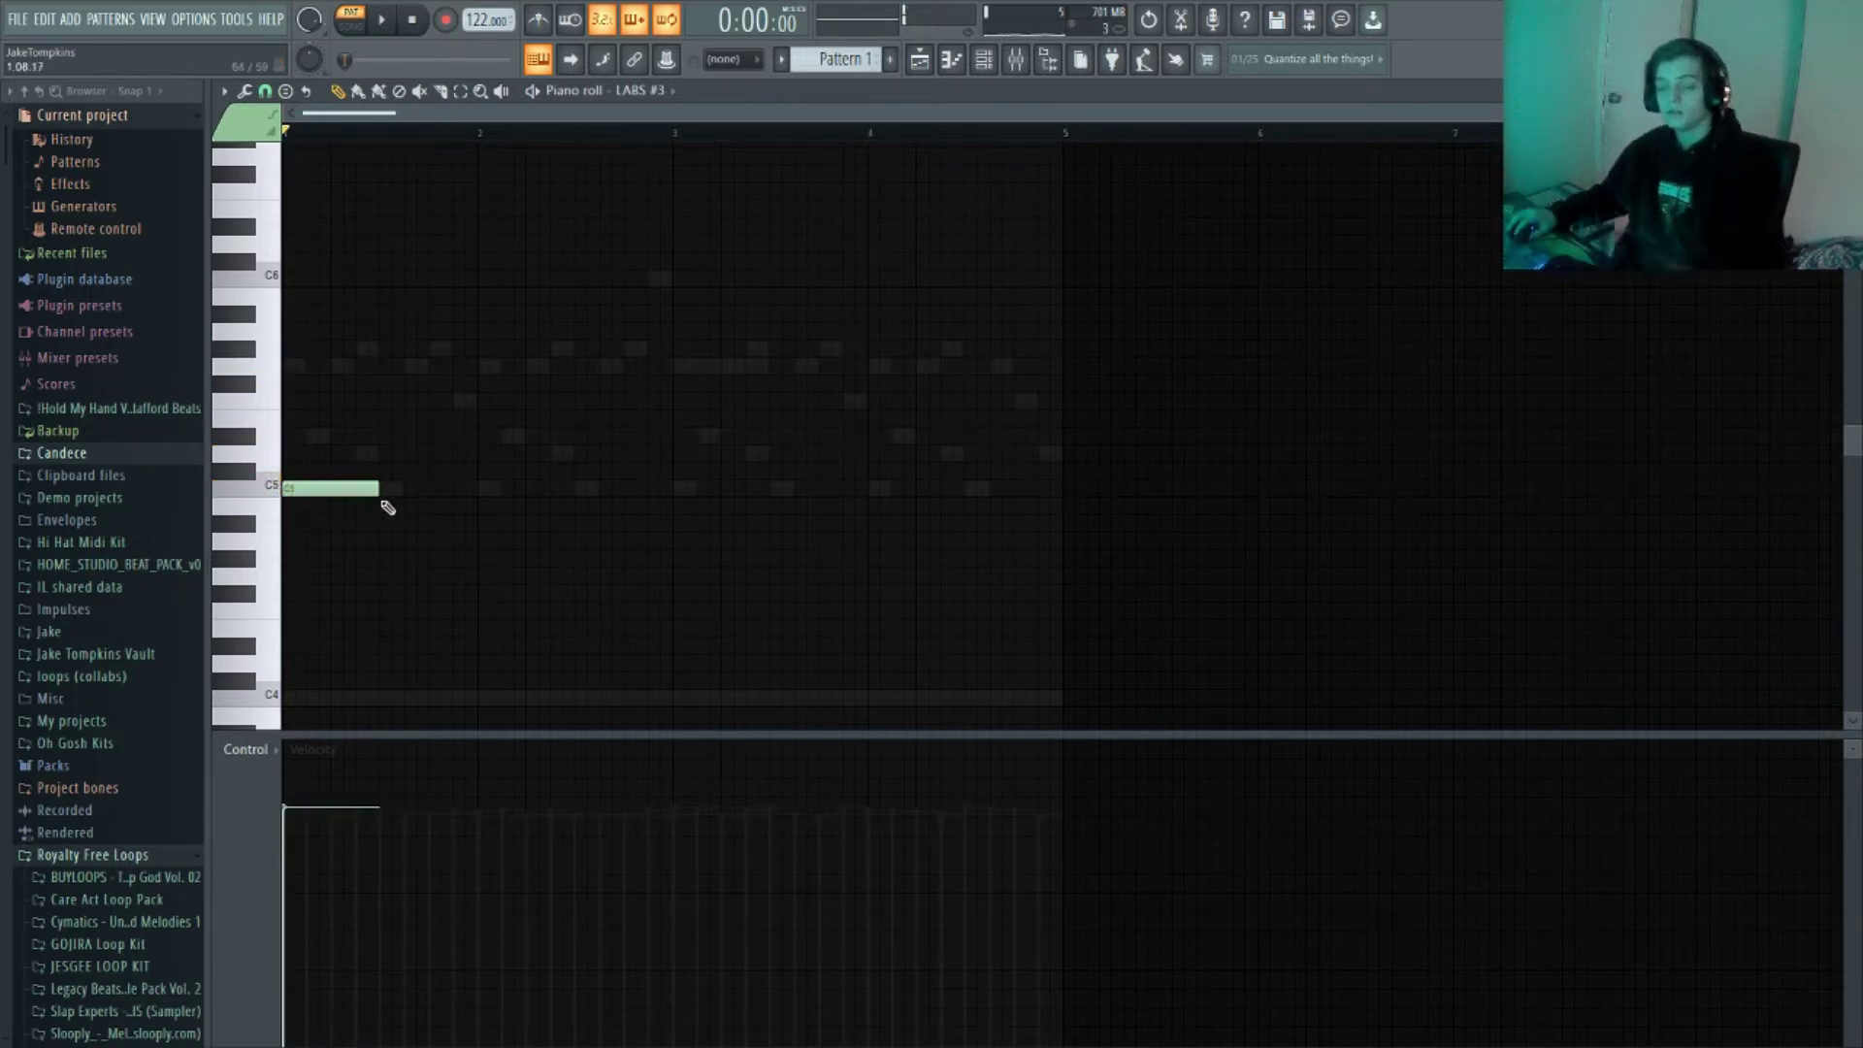
left_click_drag(389, 493, 672, 488)
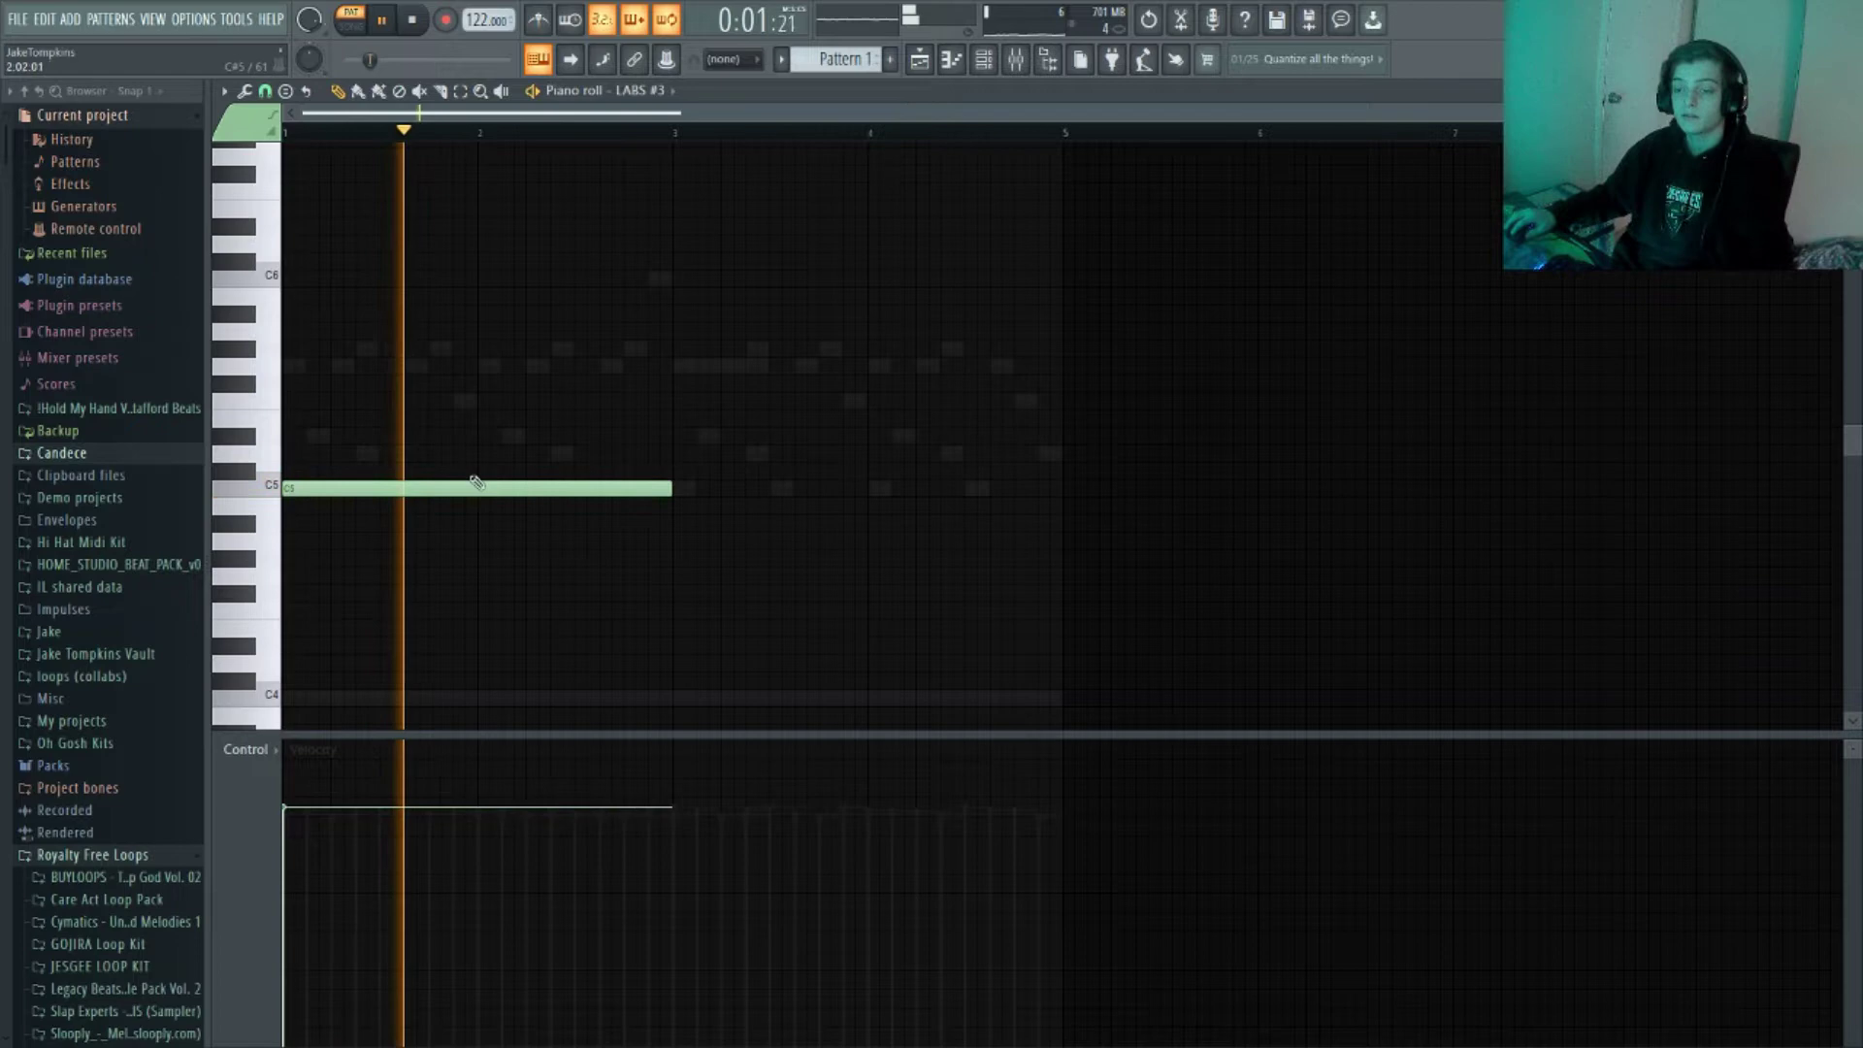
left_click(319, 437)
left_click(316, 366)
Draw a sustained C5, D#5 and G#5 chord across bars 3 and 4 and play the pattern
left_click(679, 489)
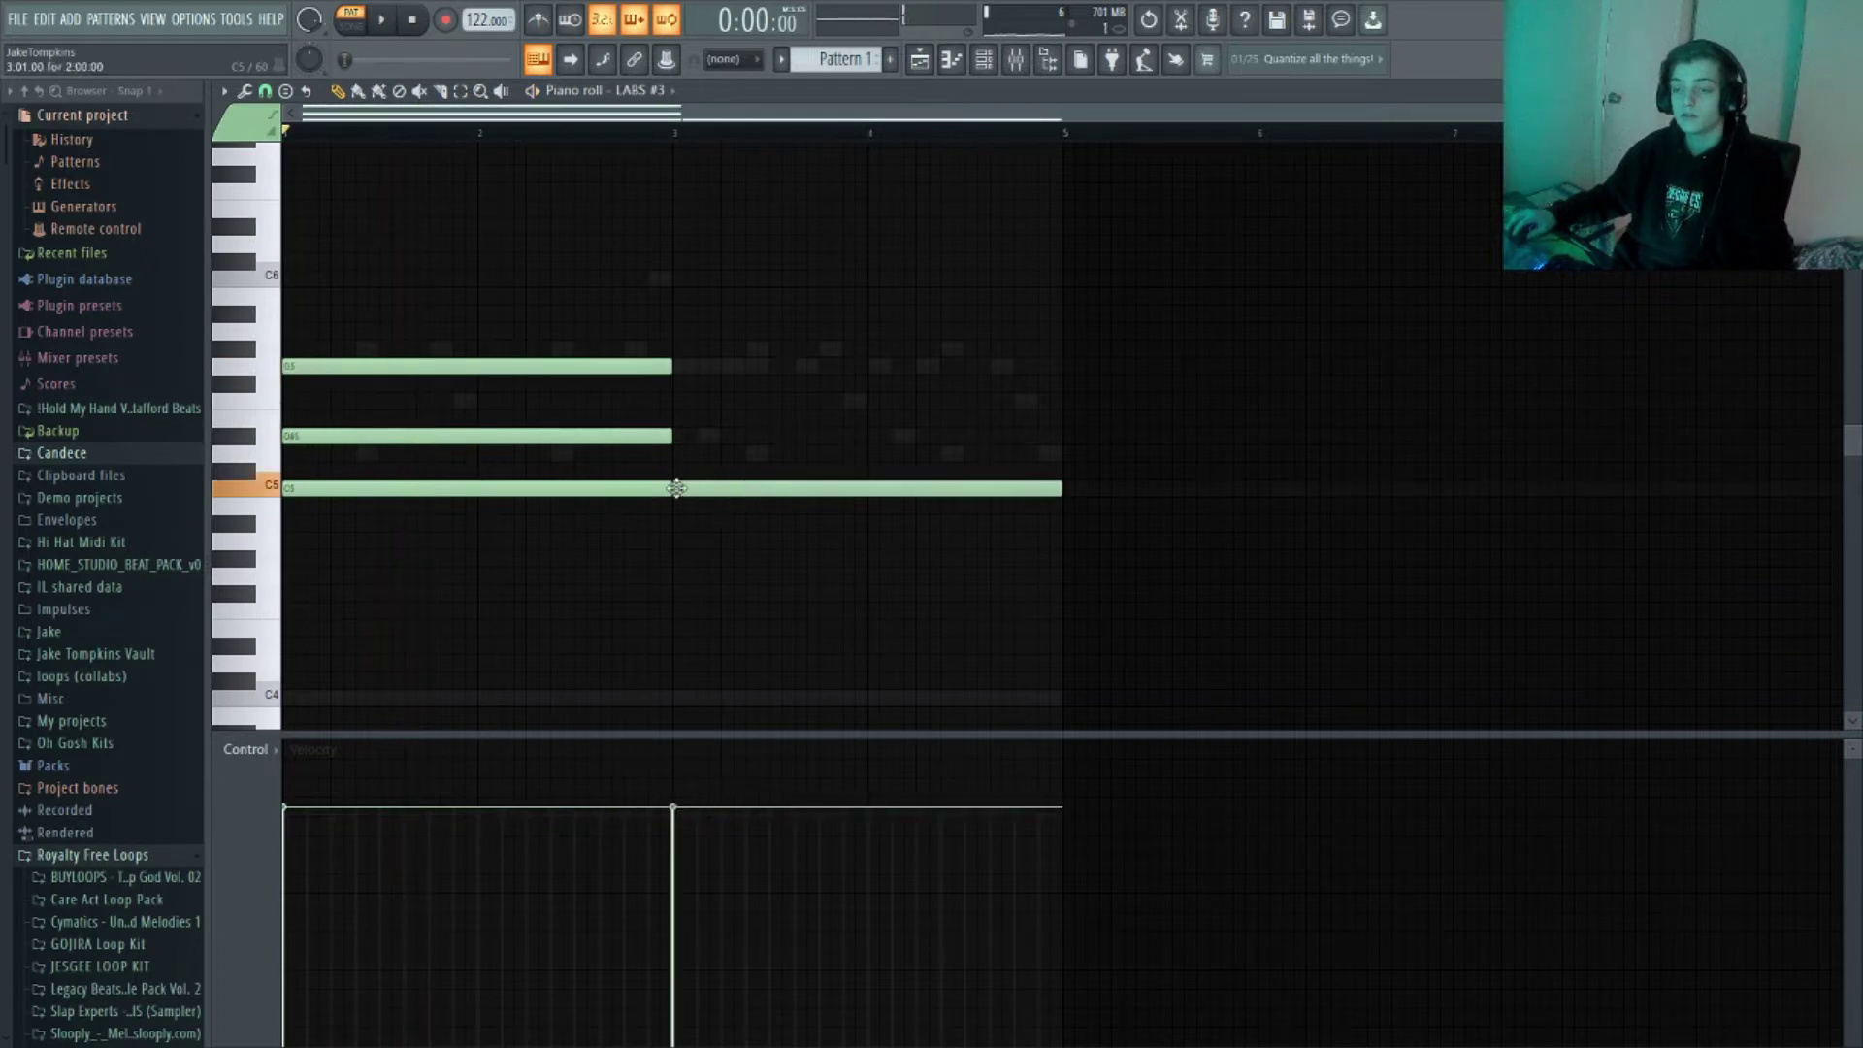
left_click(674, 435)
left_click(679, 348)
key("space")
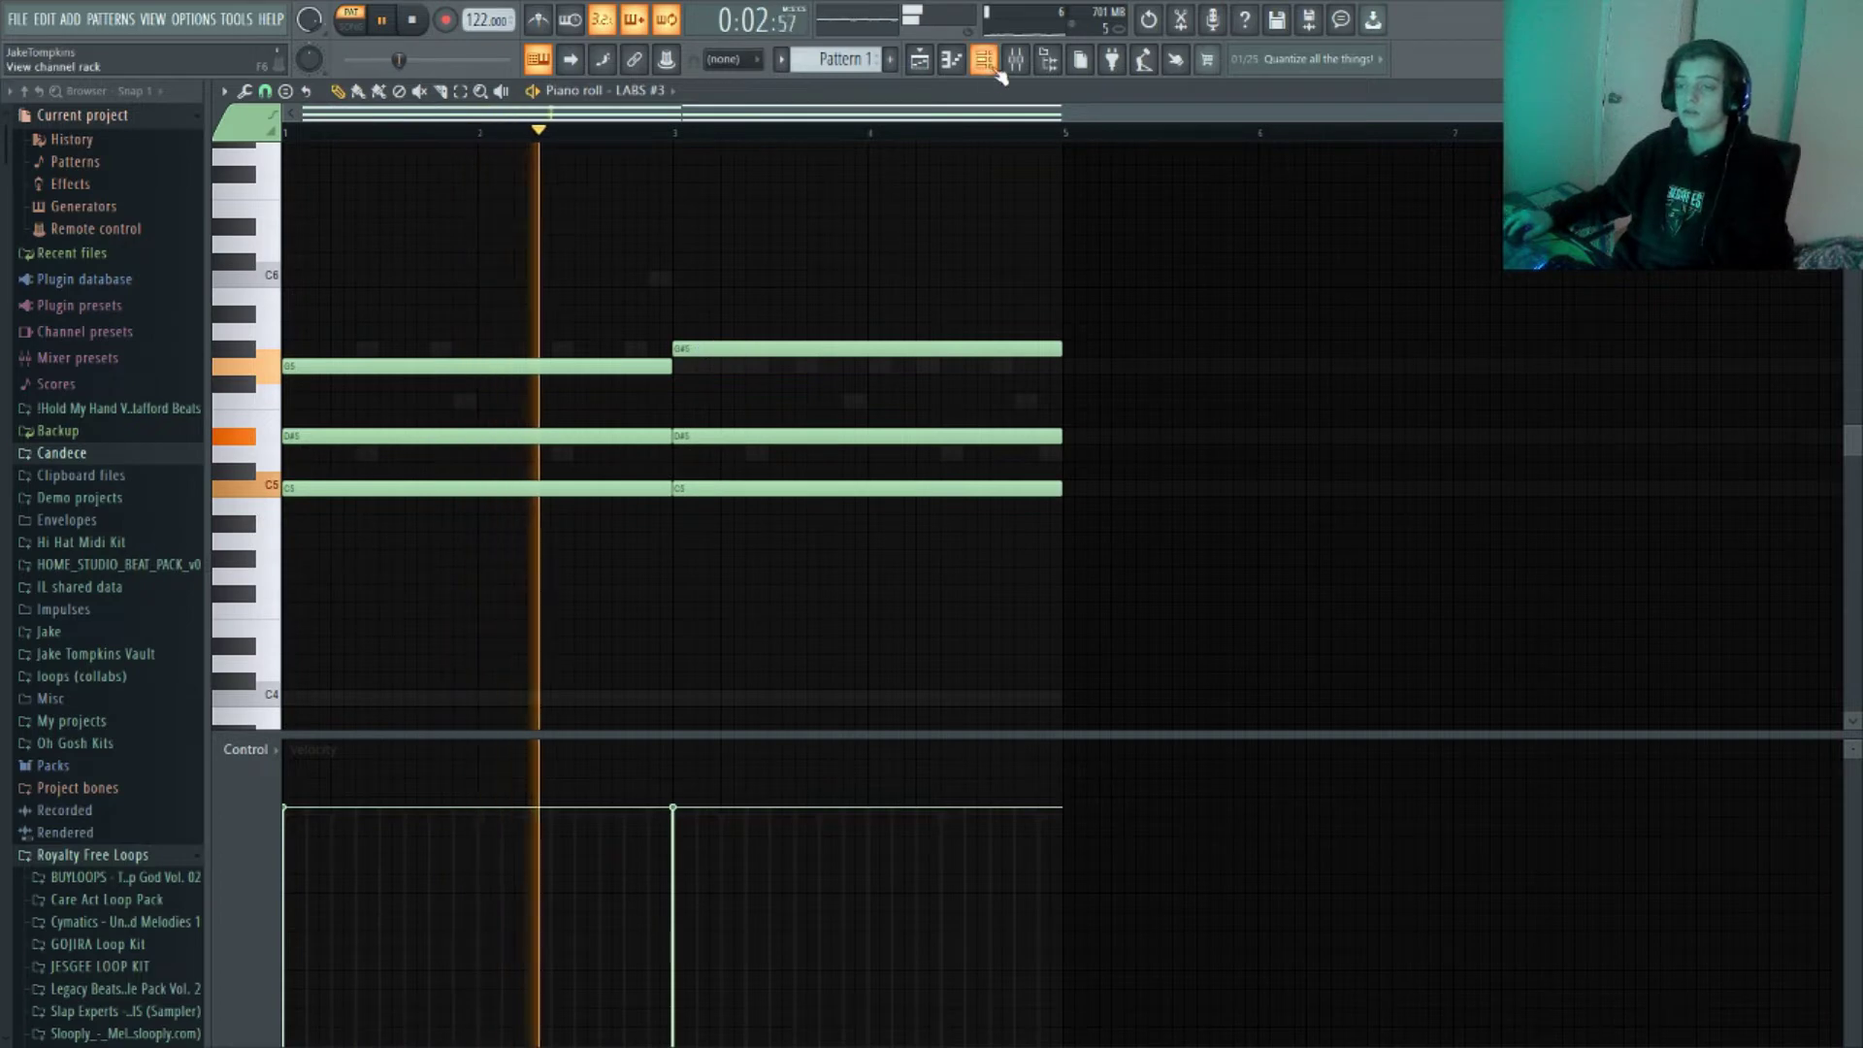
Lower the volume fader of mixer Insert 3, close the mixer, and stop playback
key("F9")
left_click_drag(423, 768, 423, 798)
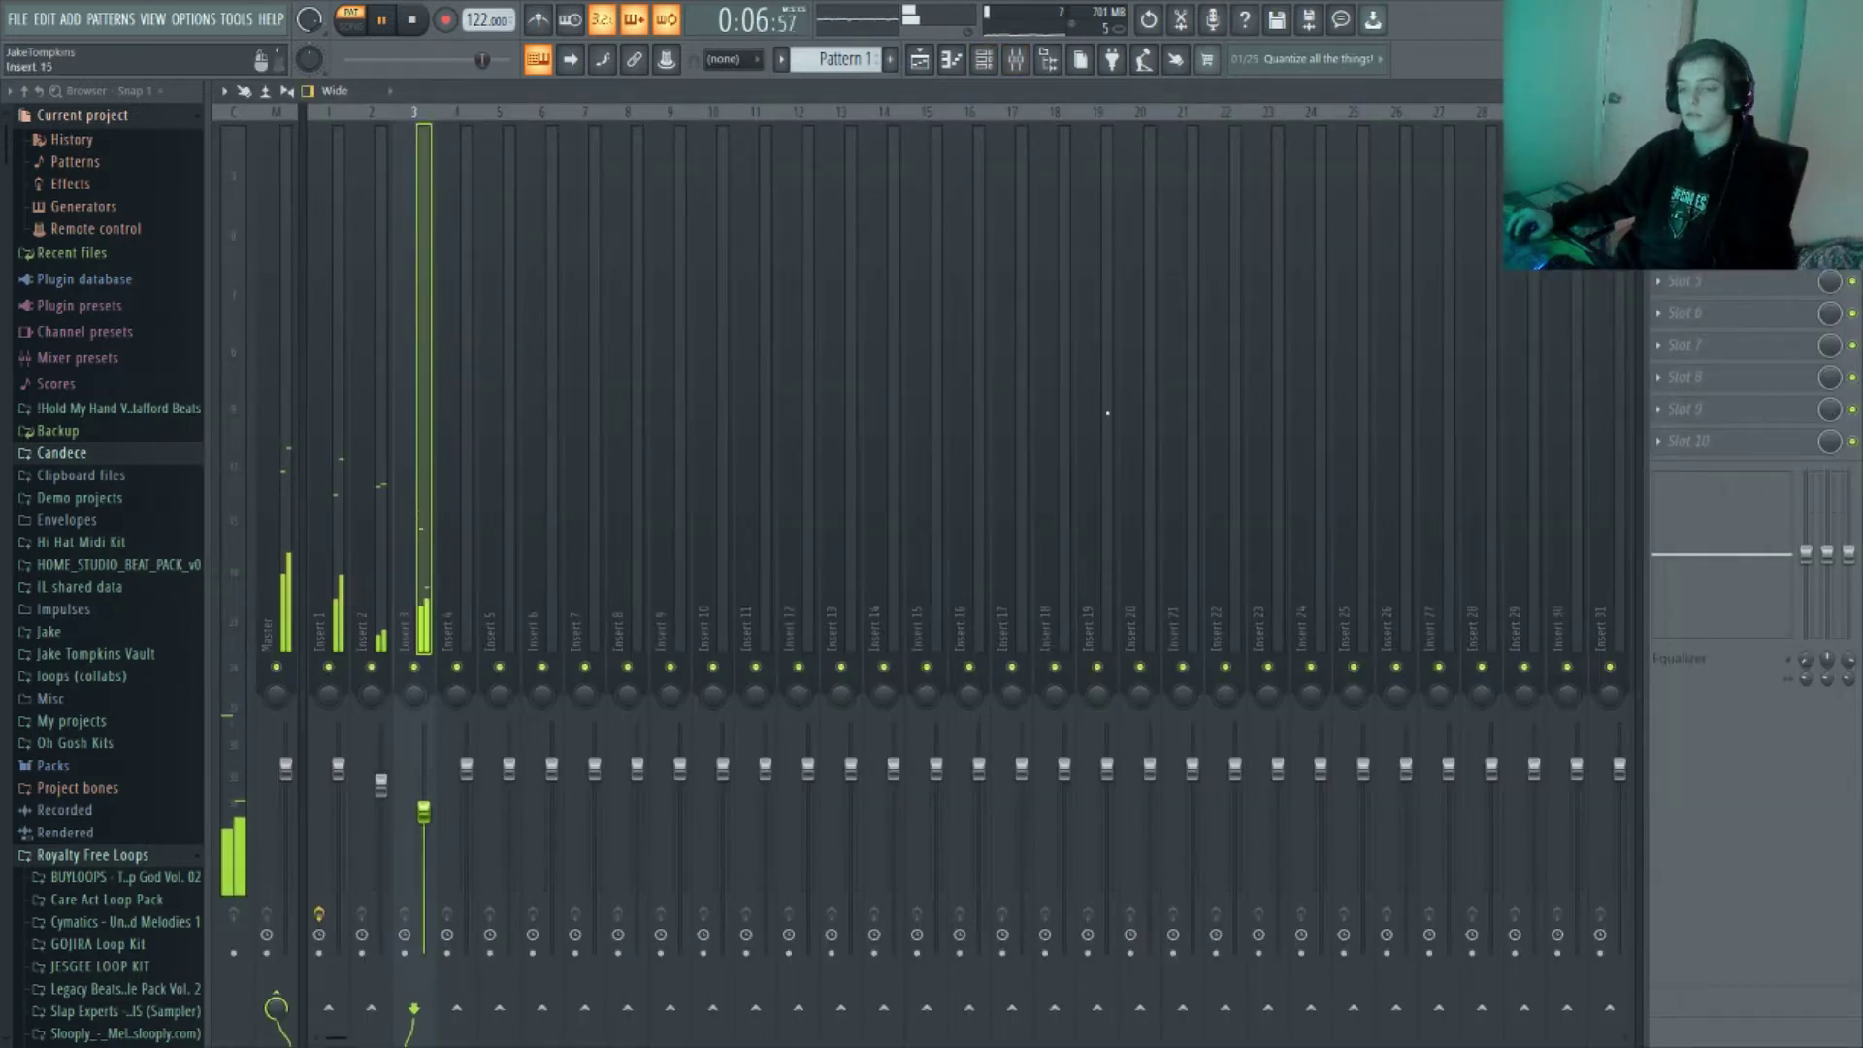
left_click(1844, 90)
key("space")
Switch LABS #3's large dial to the envelope control, set it to about a quarter, and play the pattern
left_click(982, 60)
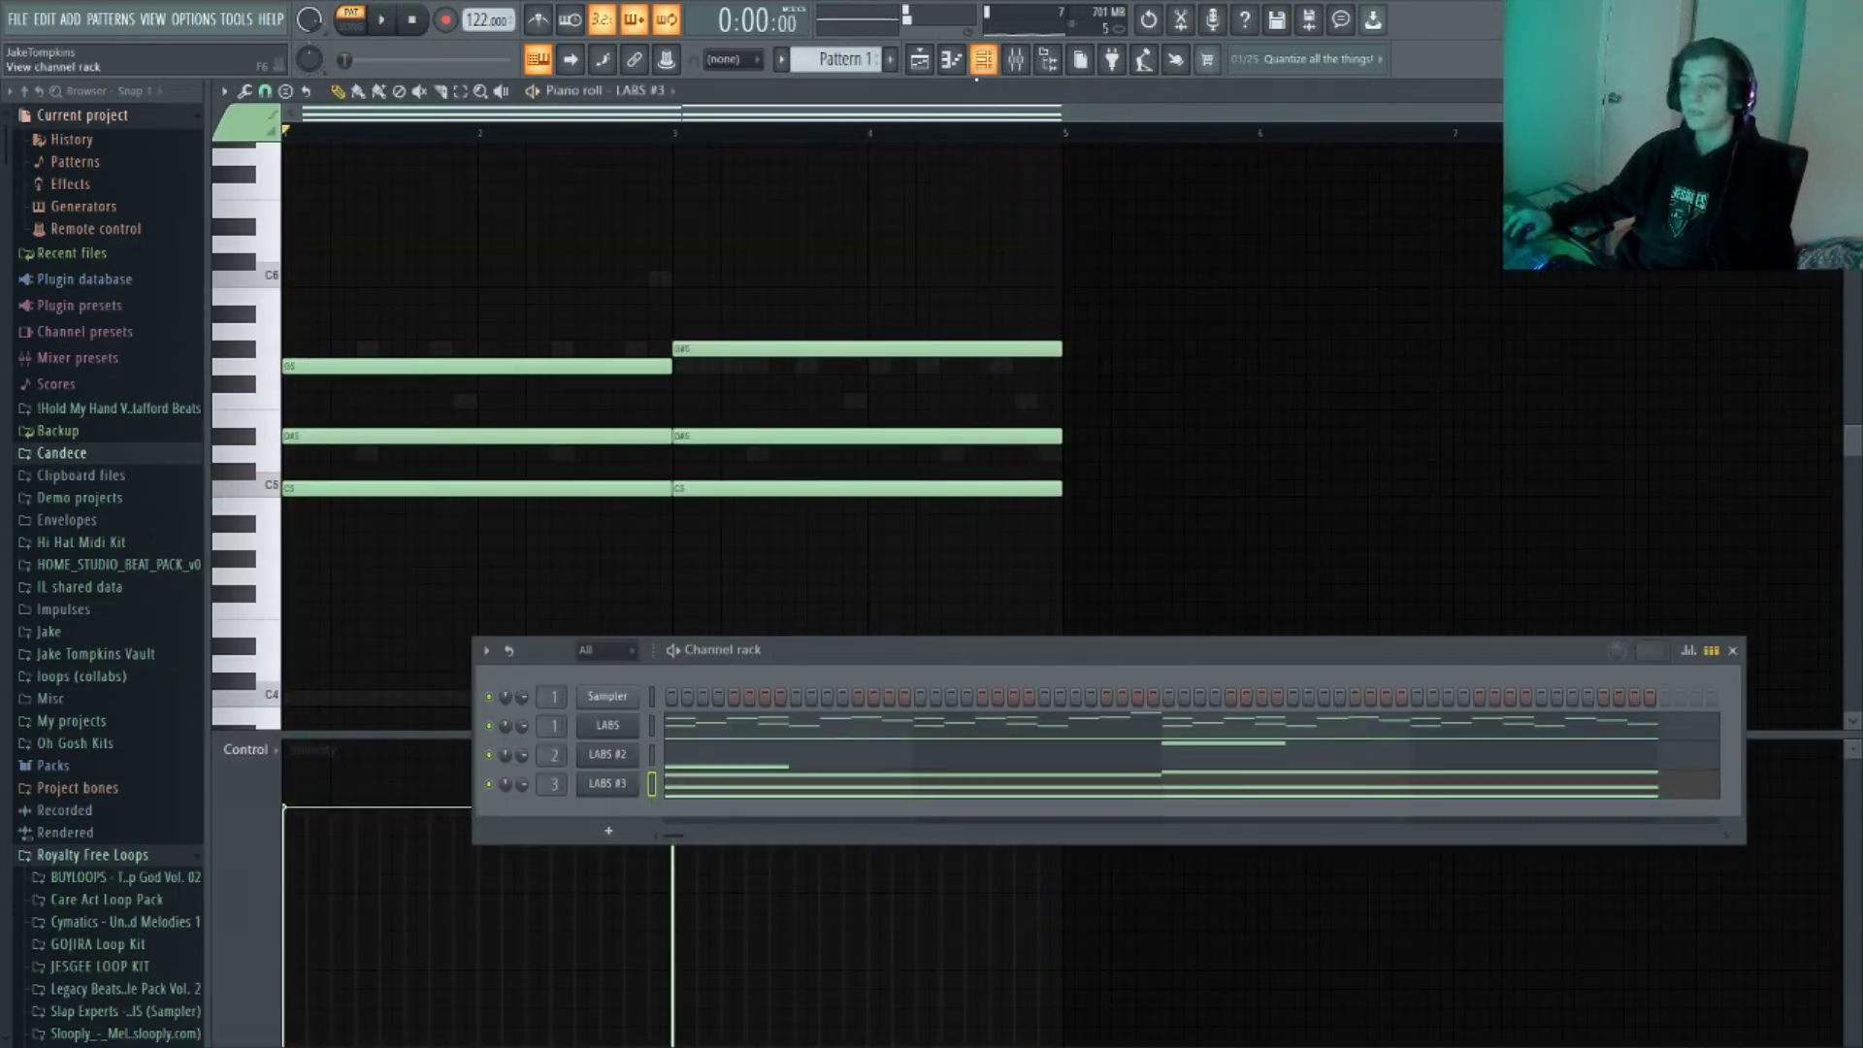
left_click(607, 786)
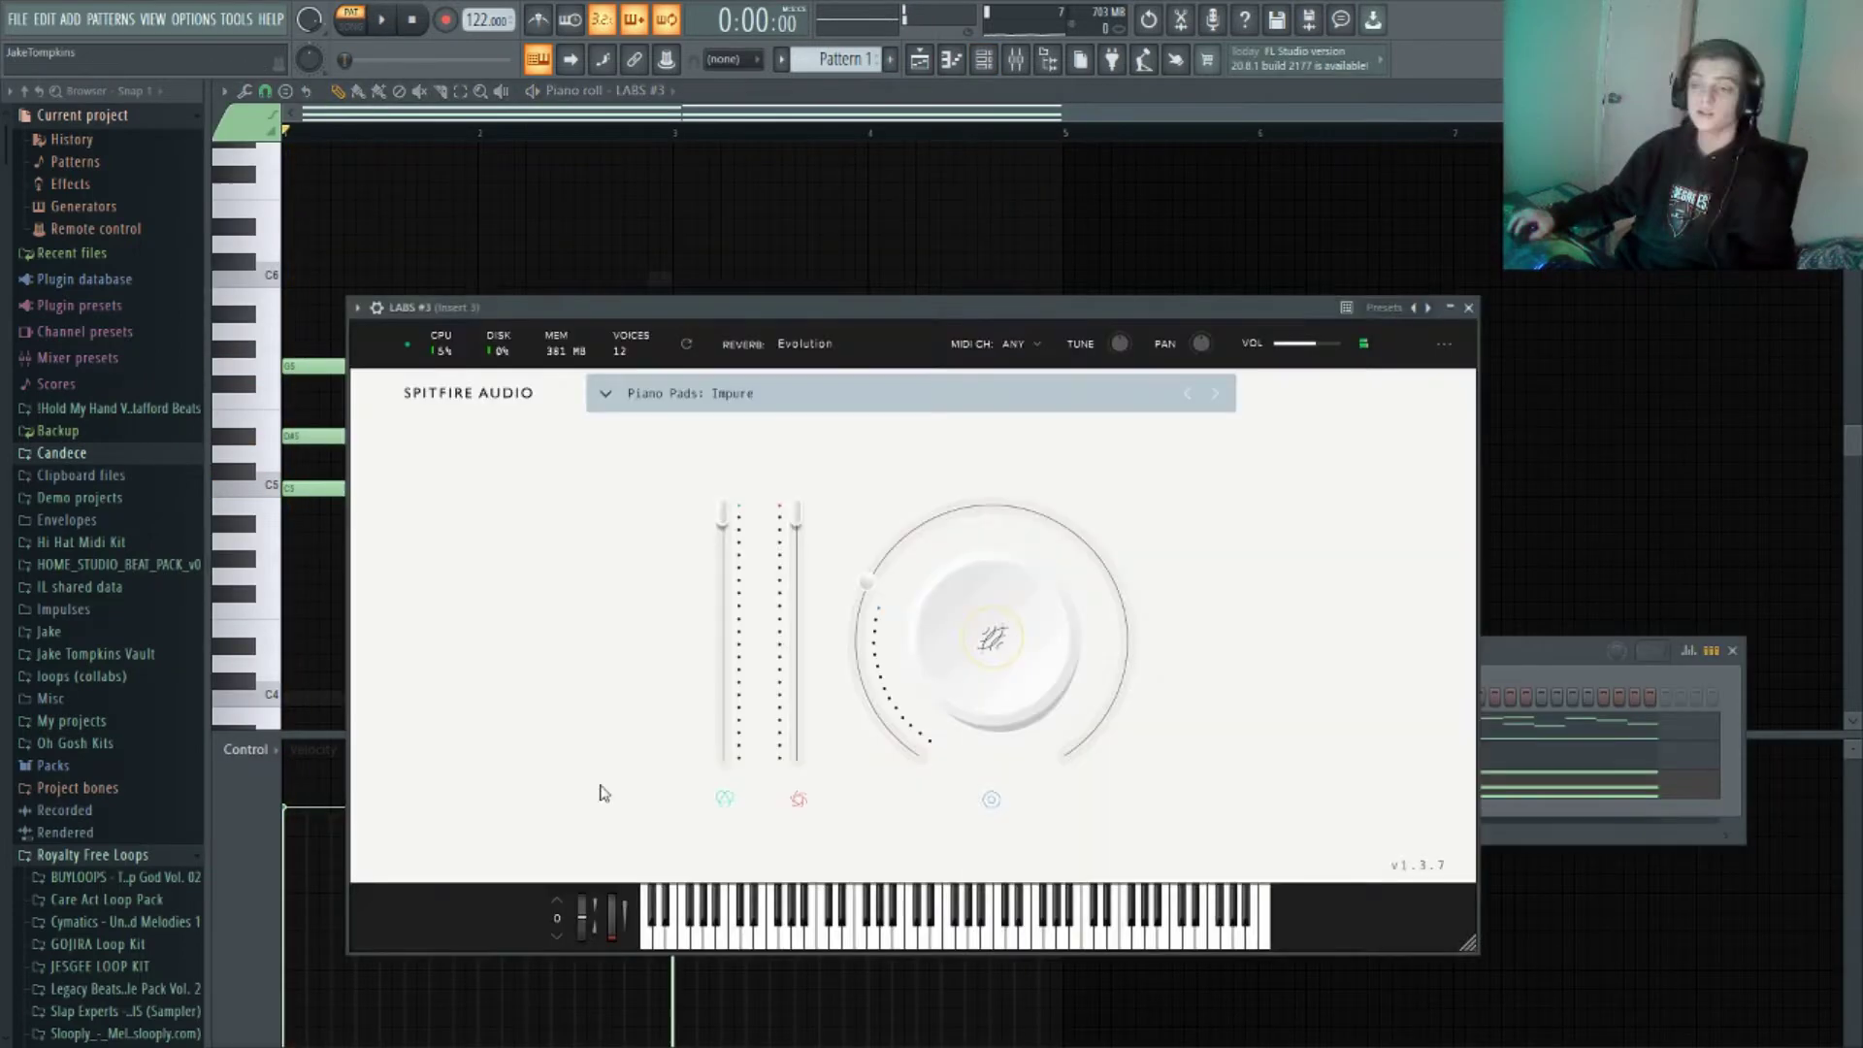
left_click(991, 648)
left_click(1199, 606)
left_click_drag(968, 516, 862, 606)
key("space")
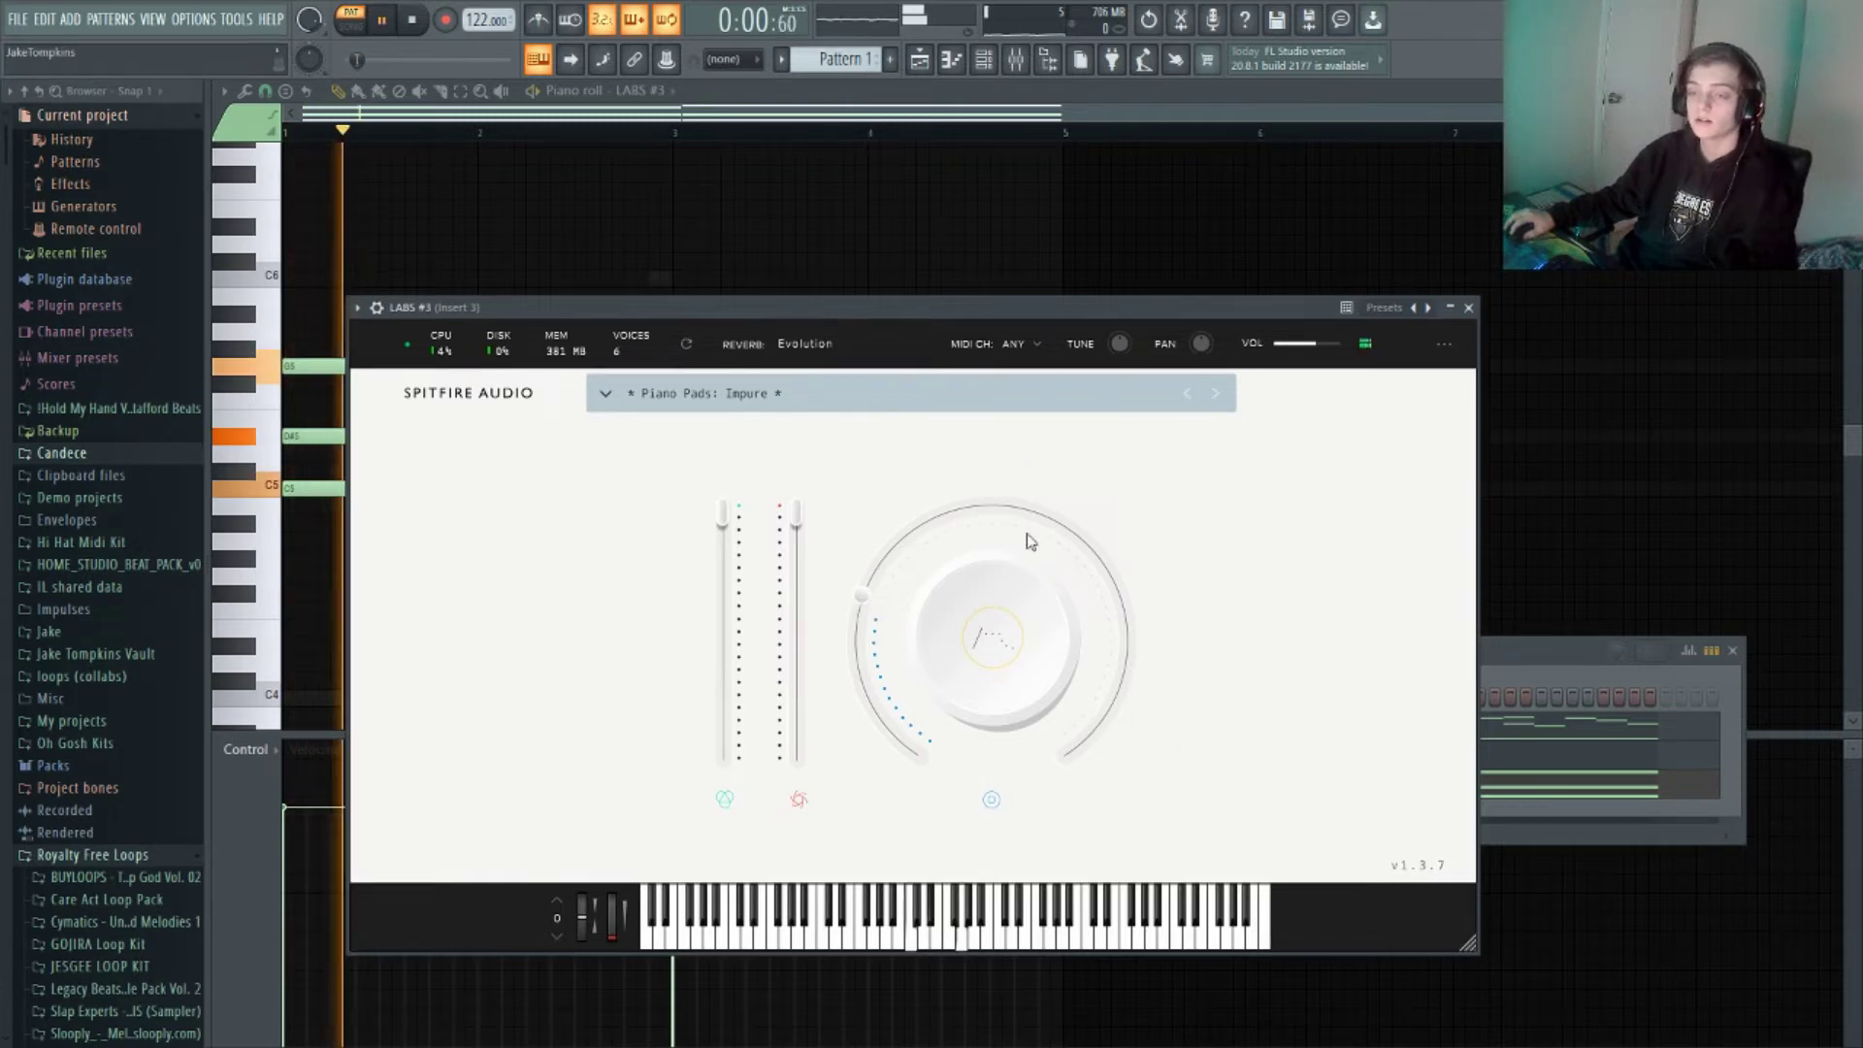
left_click(1468, 307)
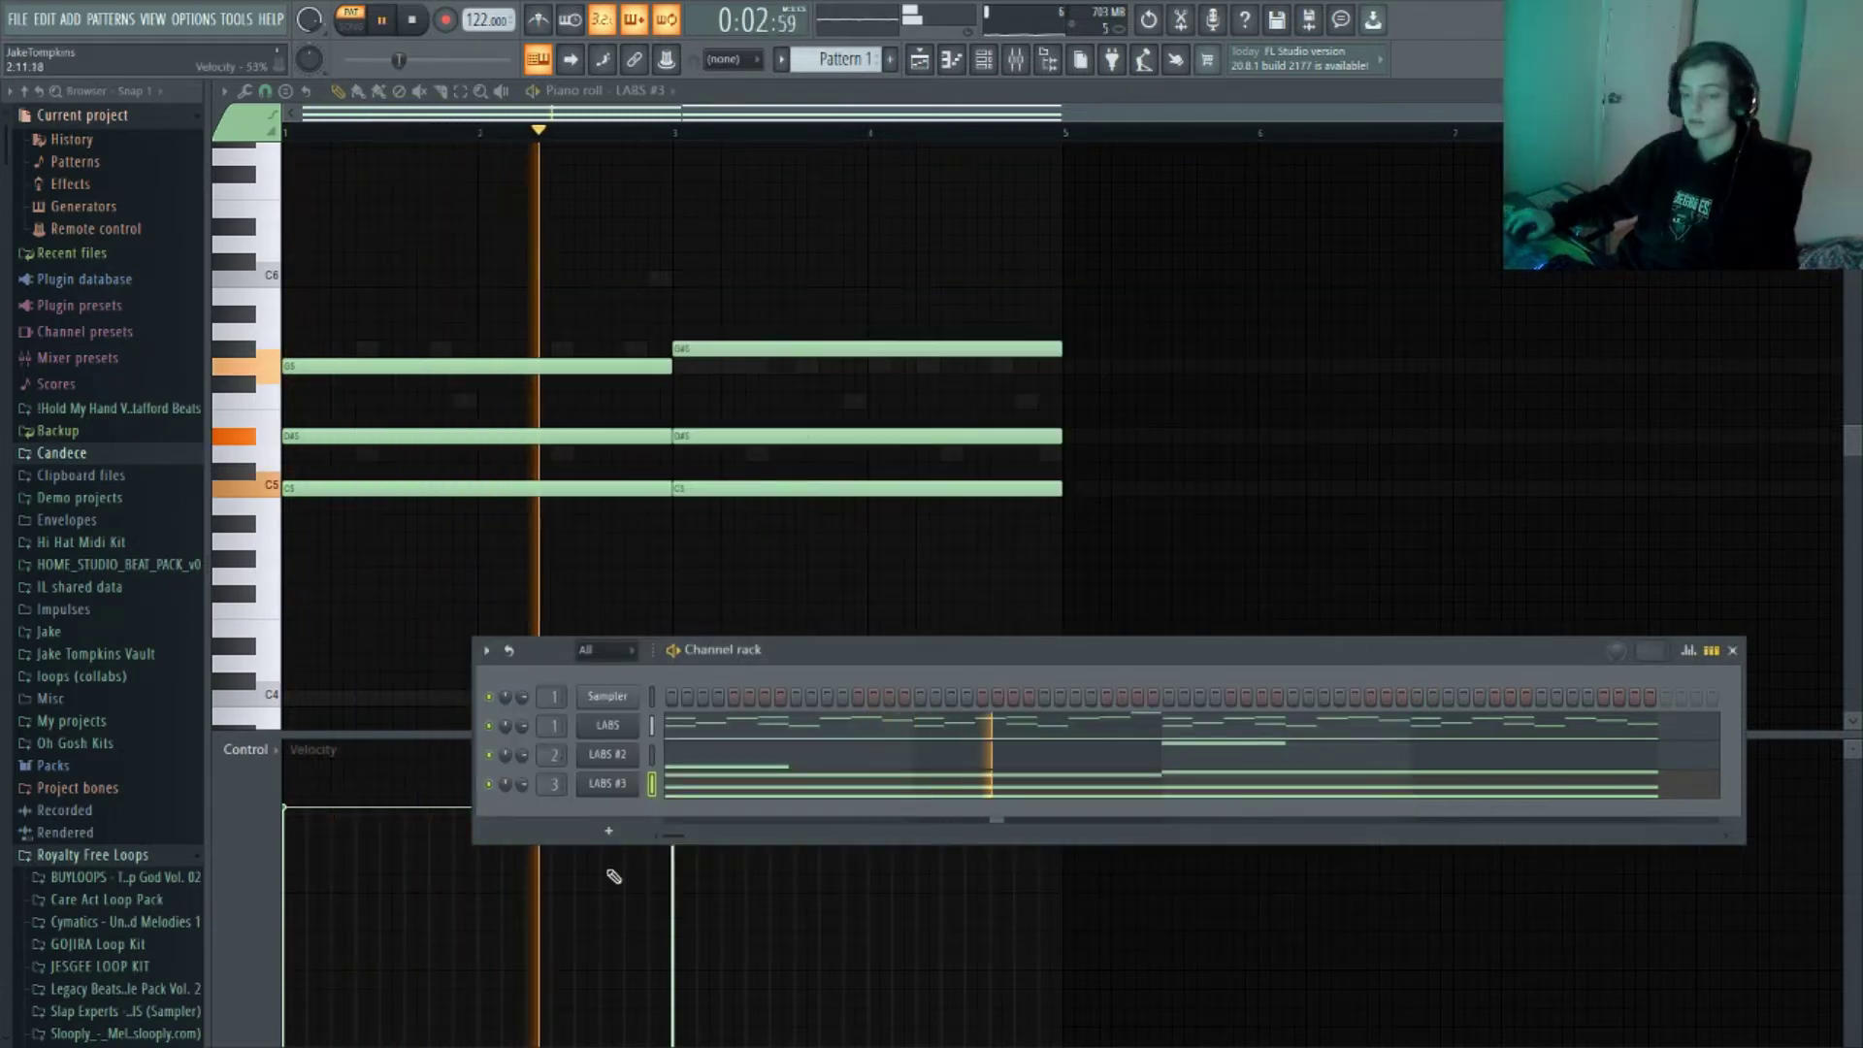
Add a fourth LABS instance to the channel rack, stop playback, and open its sound browser
left_click(608, 830)
left_click(782, 168)
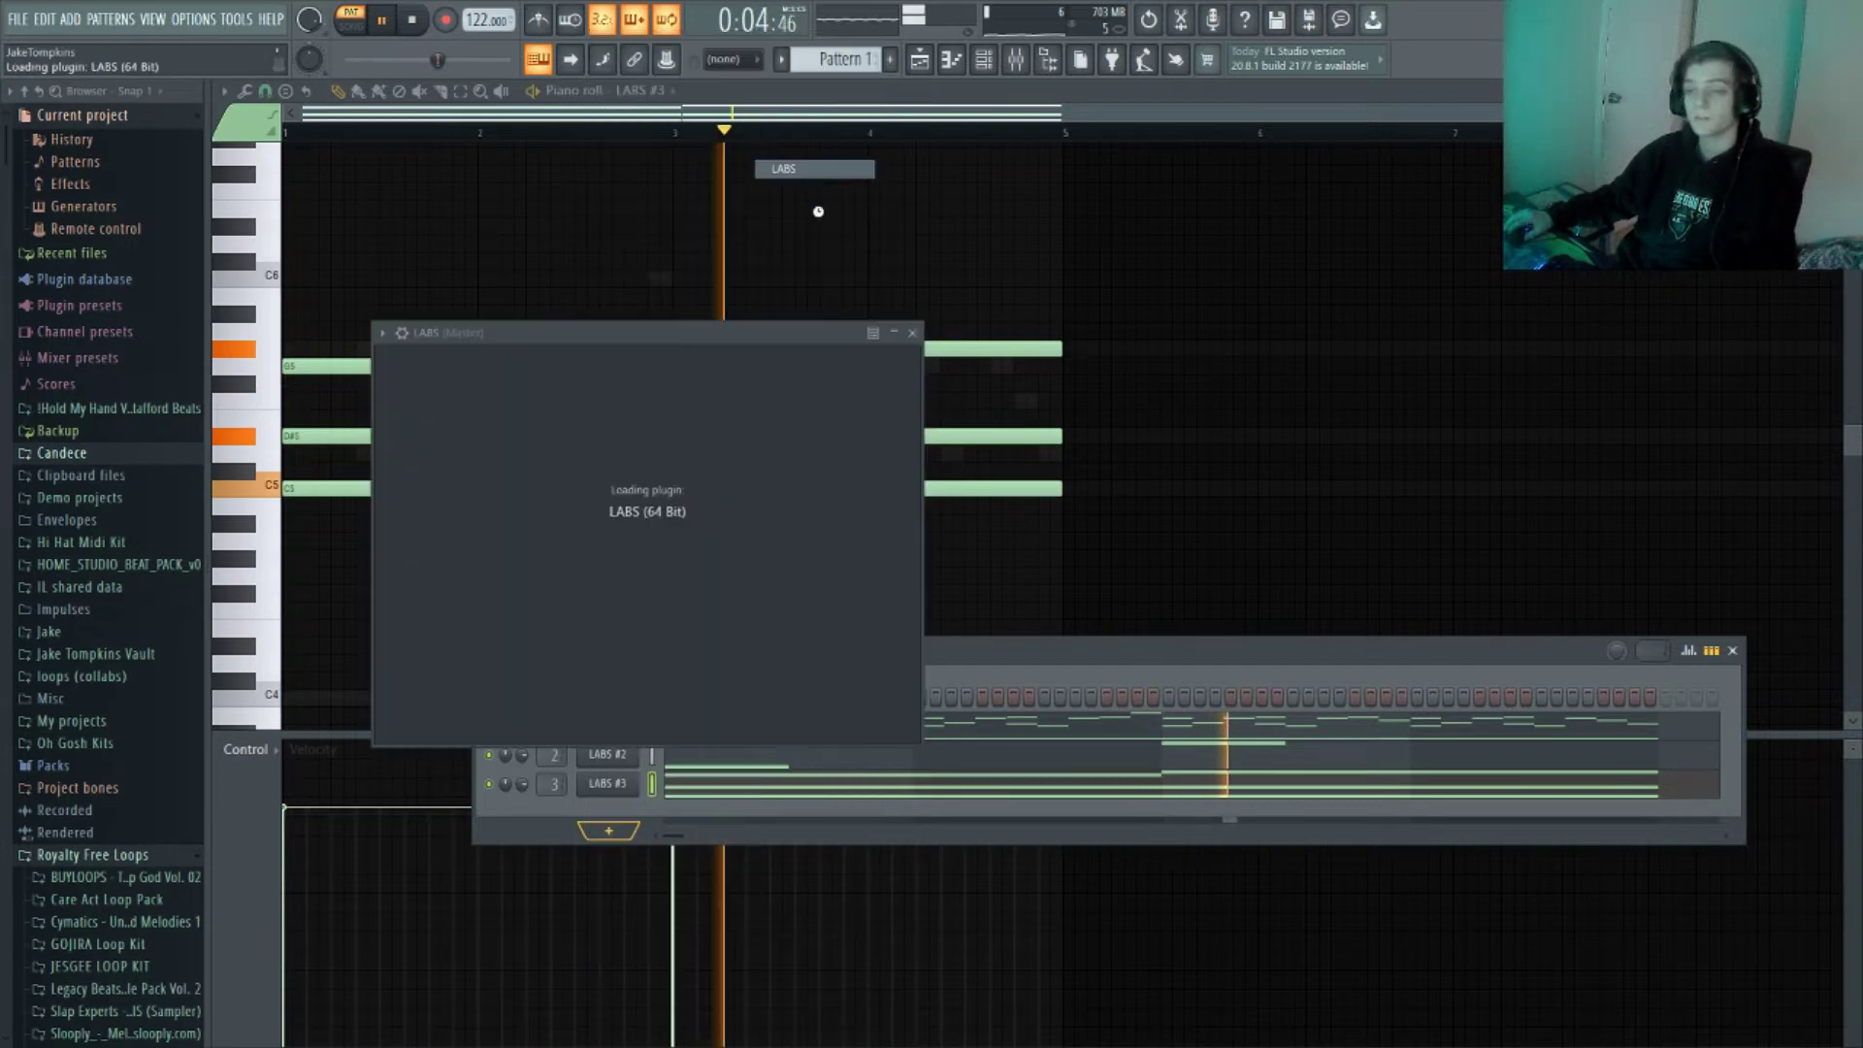
key("space")
left_click(795, 419)
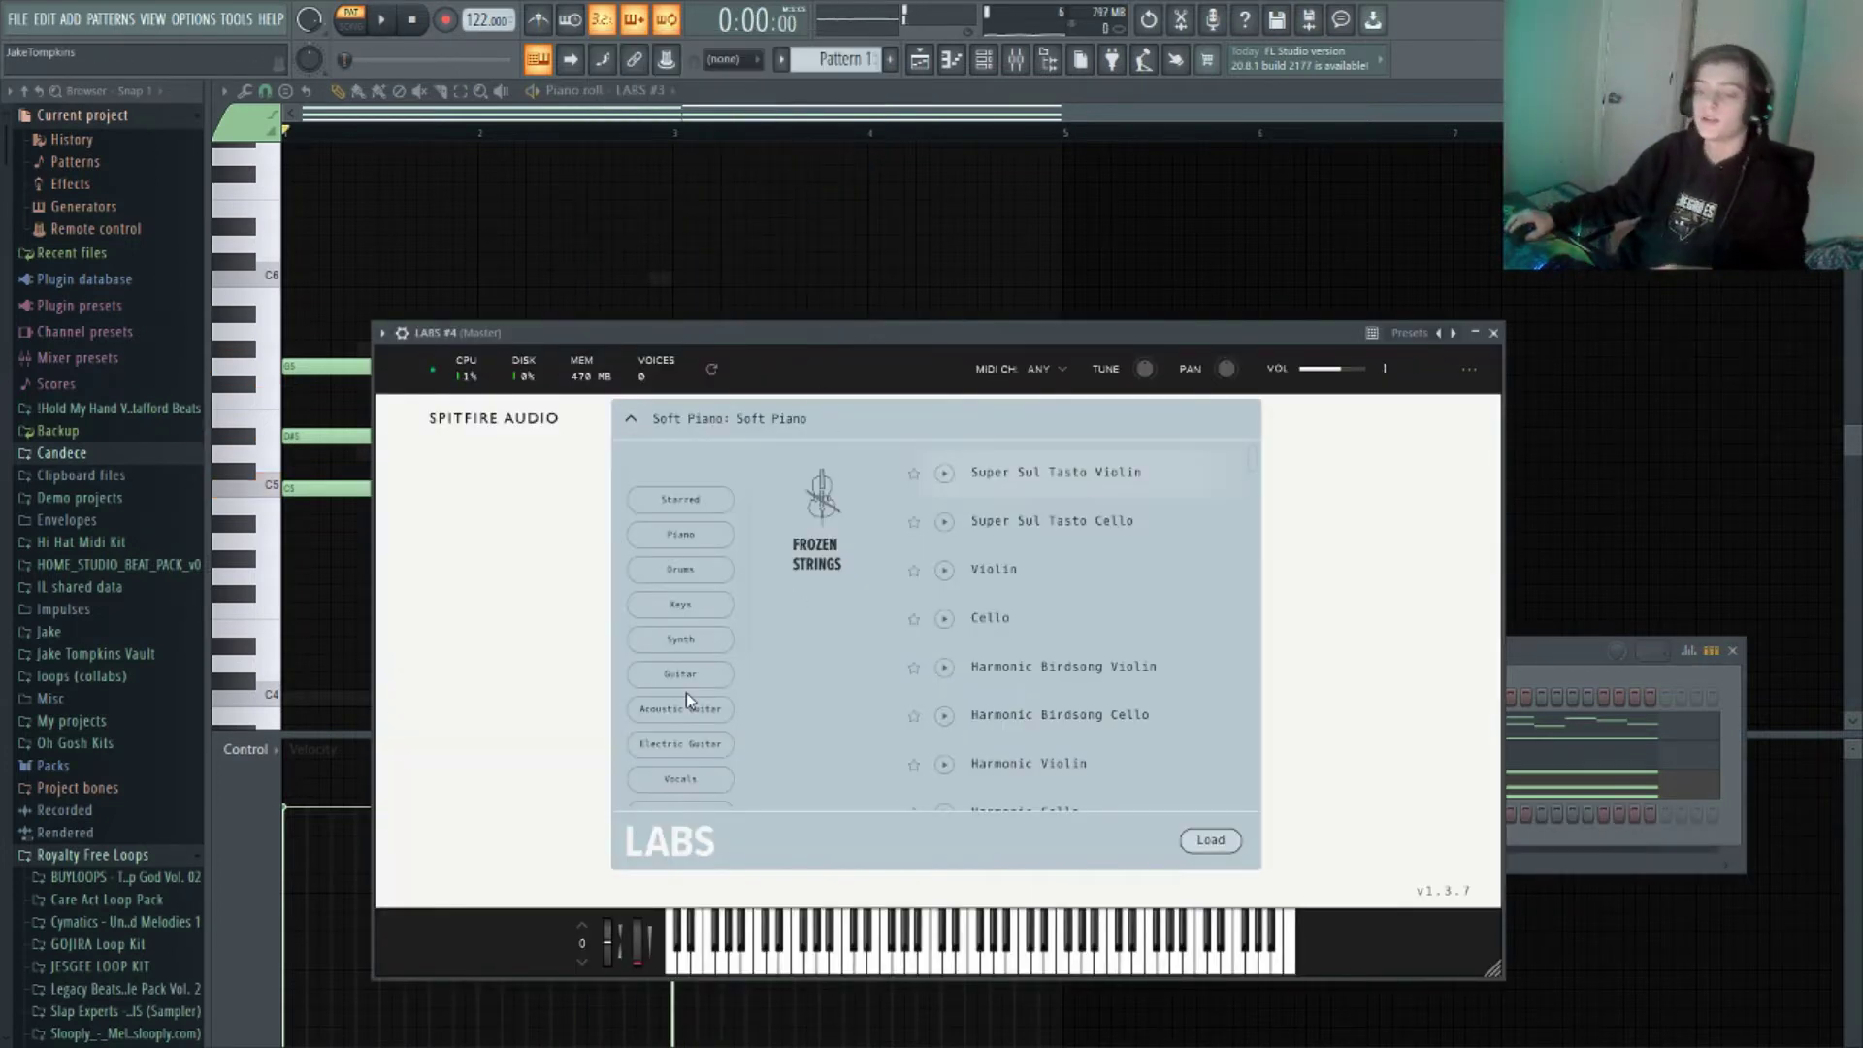
Look through the LABS sound categories, filter the presets by Violin, and clear the filter
scroll(685, 692, "down", 3)
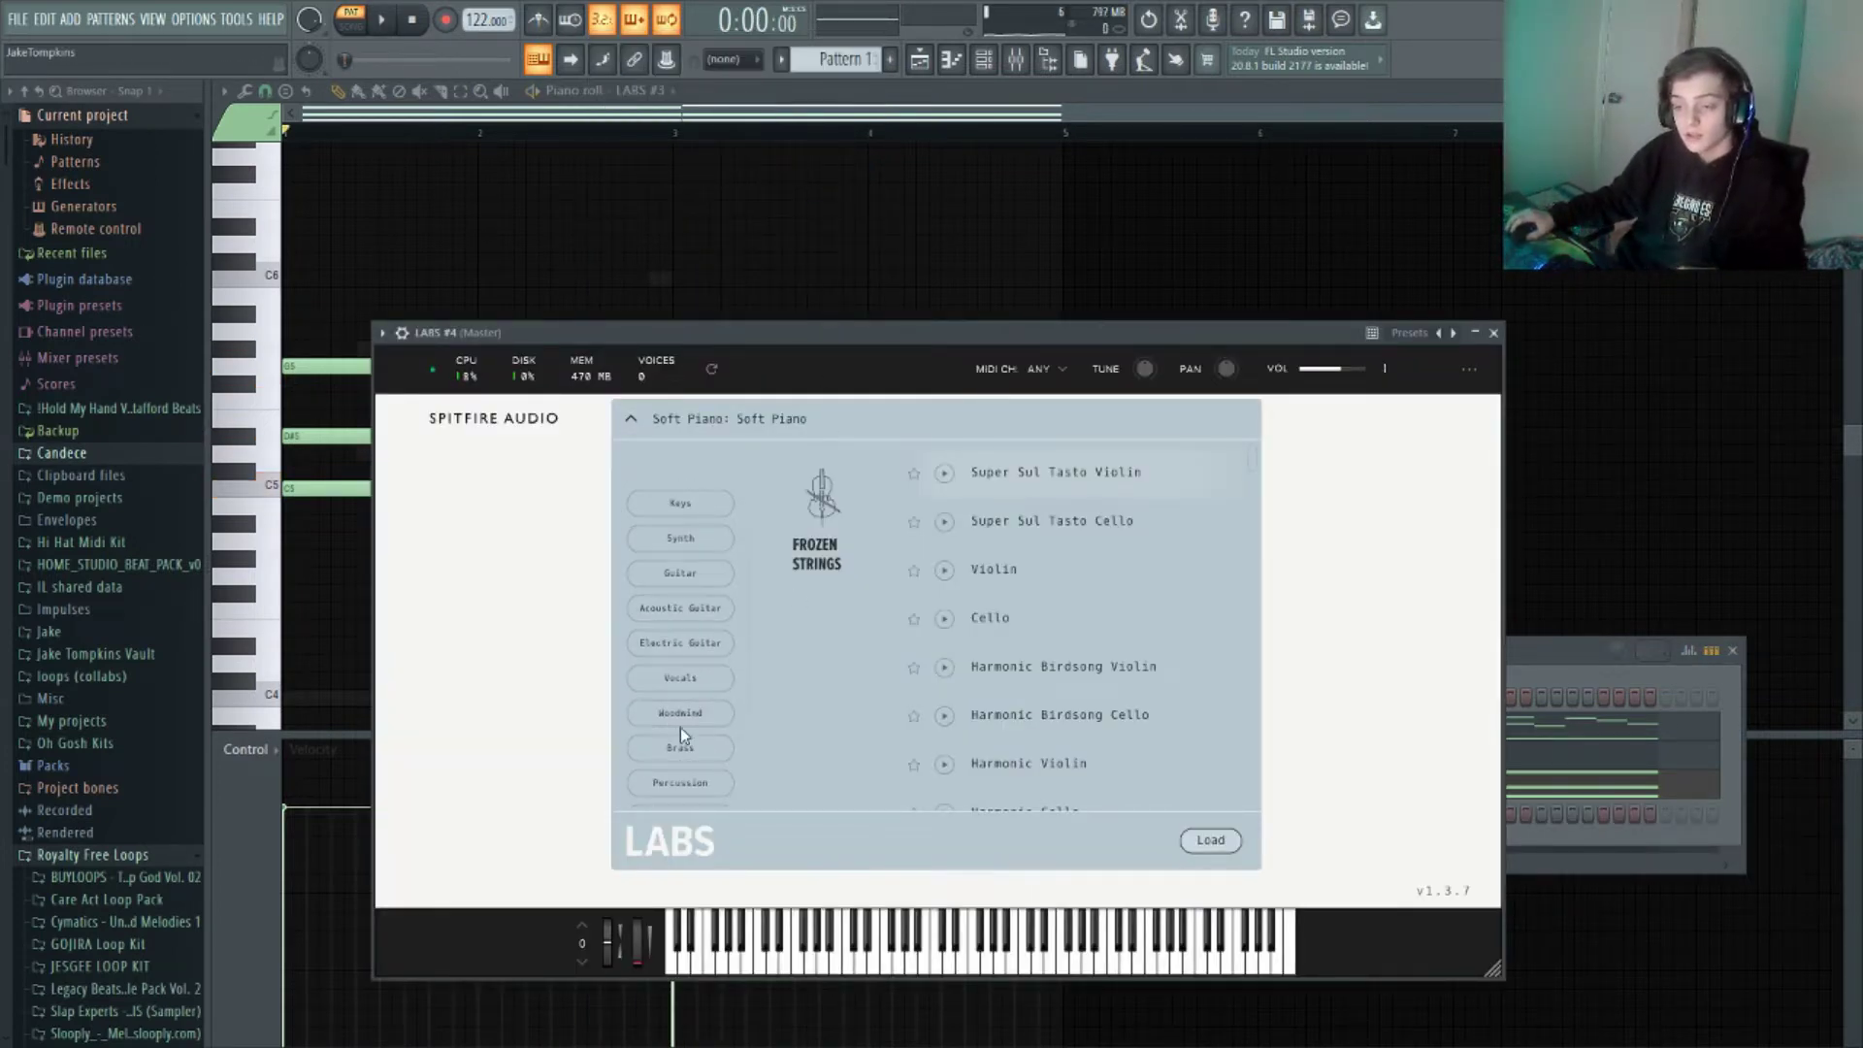
scroll(679, 726, "down", 5)
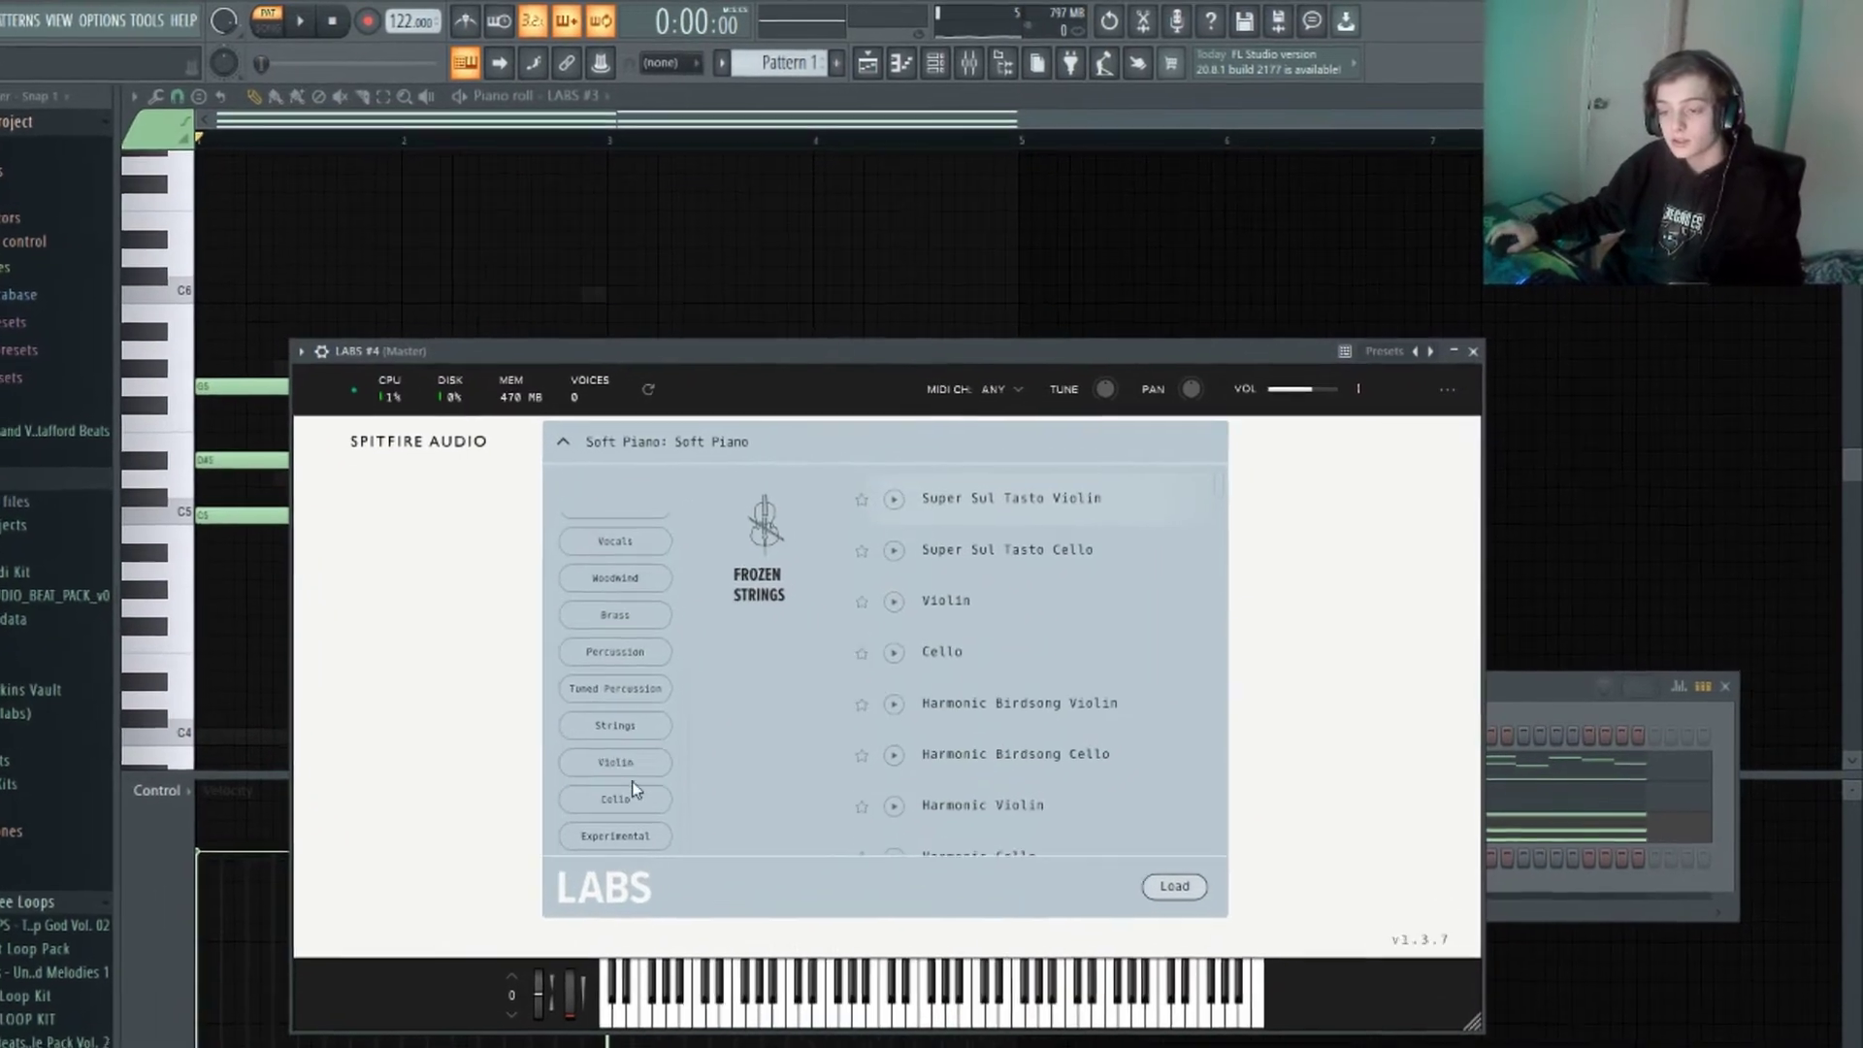
left_click(623, 765)
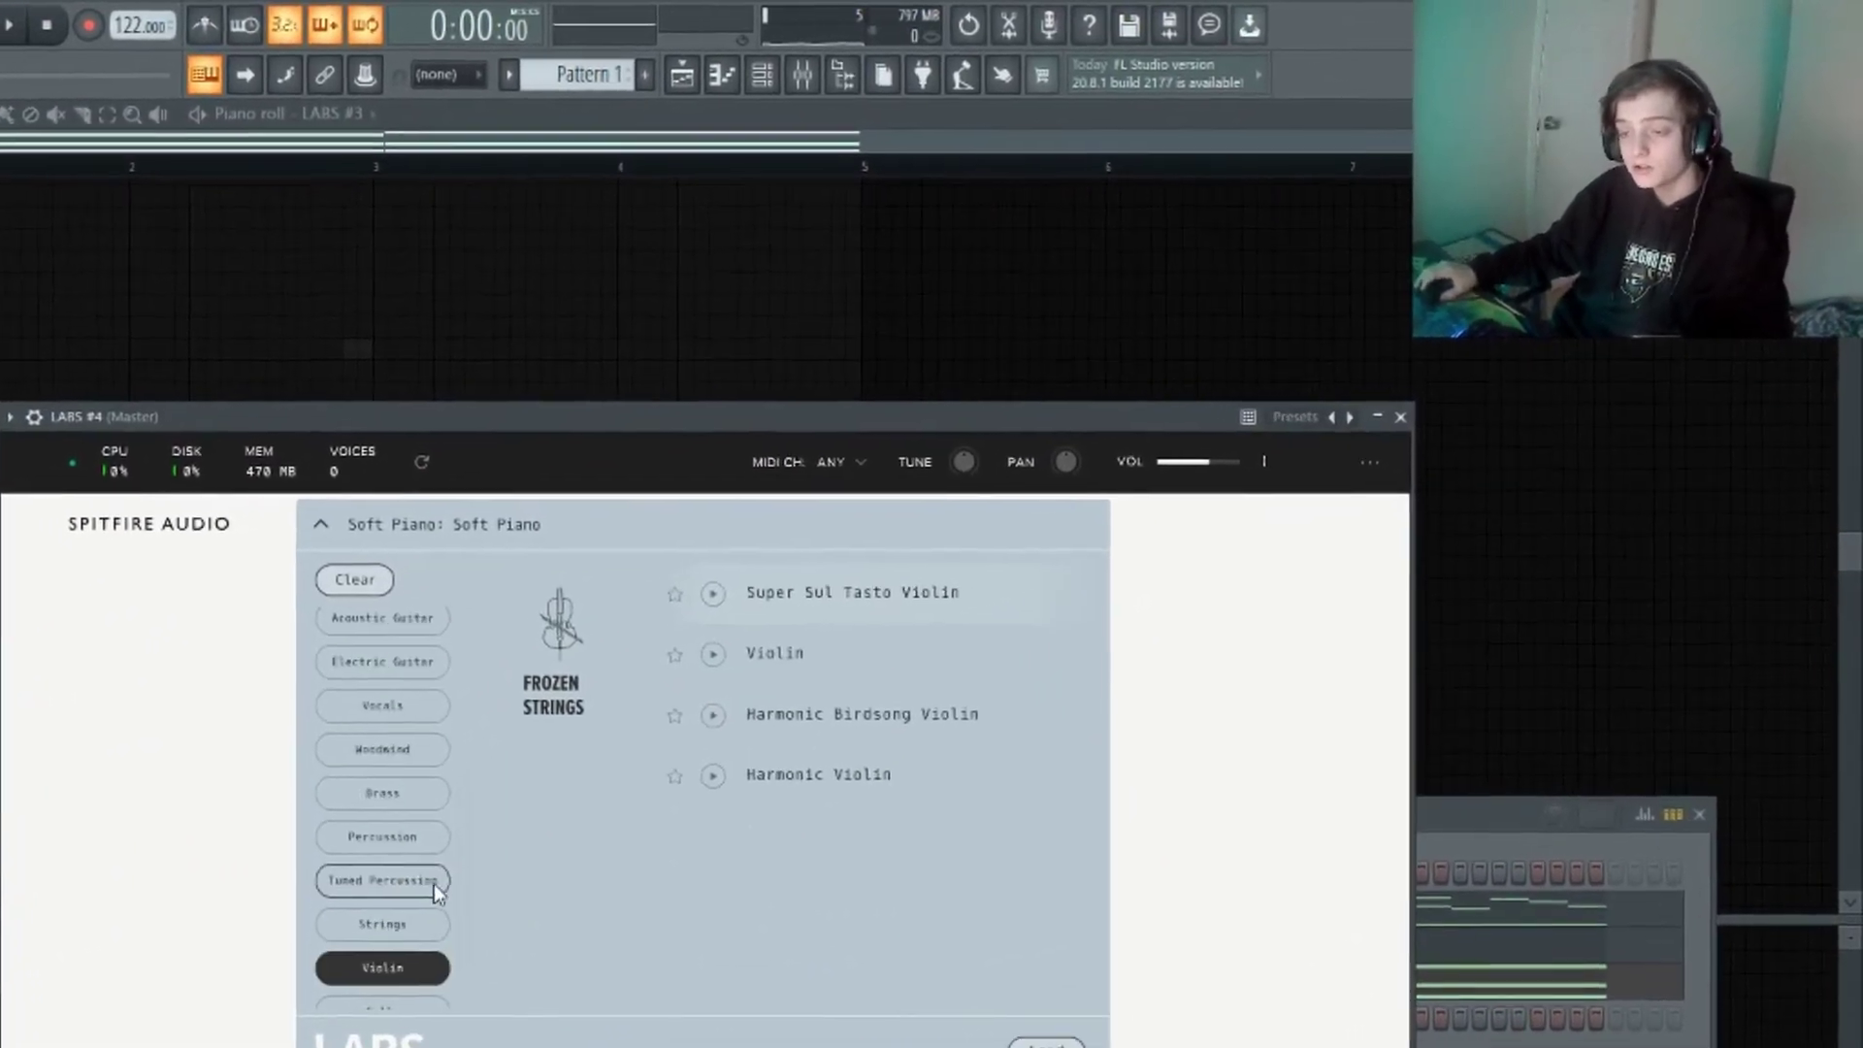
left_click(382, 970)
scroll(382, 892, "up", 3)
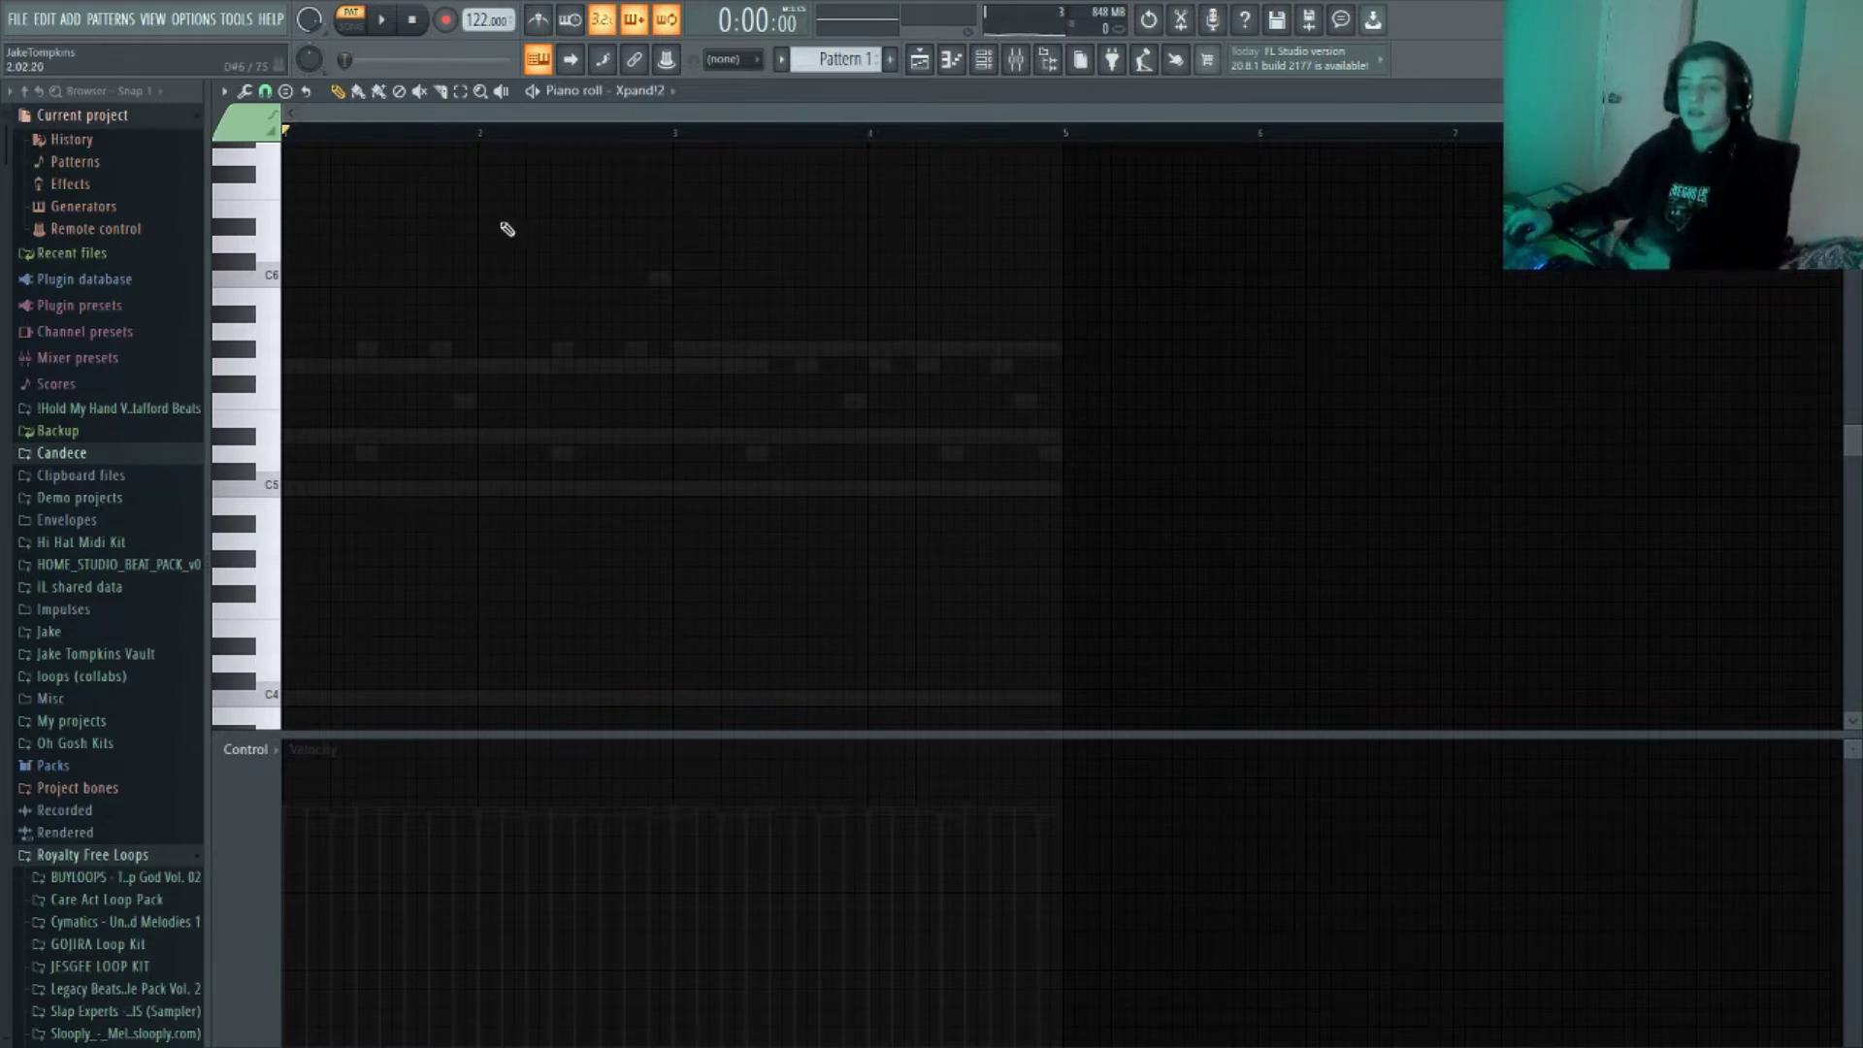
Draw G5 and C5 notes across bars 1 and 2 in the Xpand!2 piano roll while playing the pattern
left_click(337, 373)
key("space")
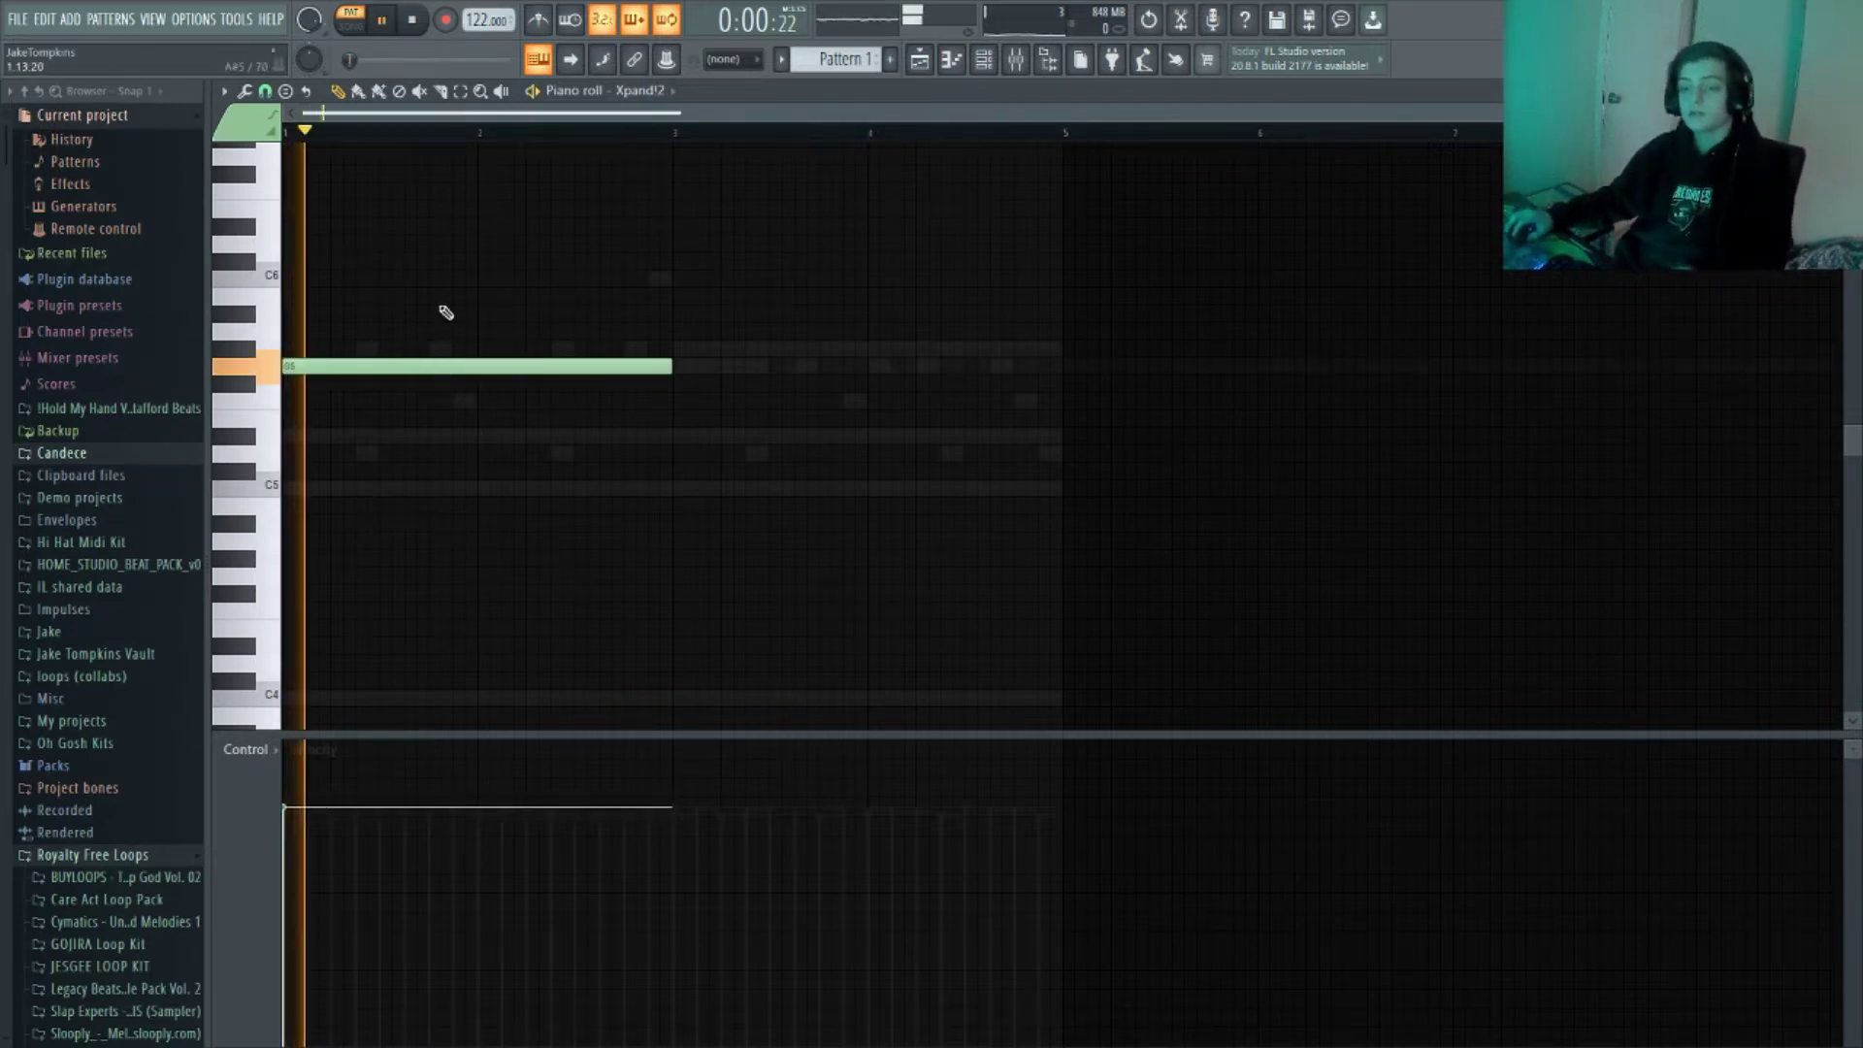
left_click(327, 485)
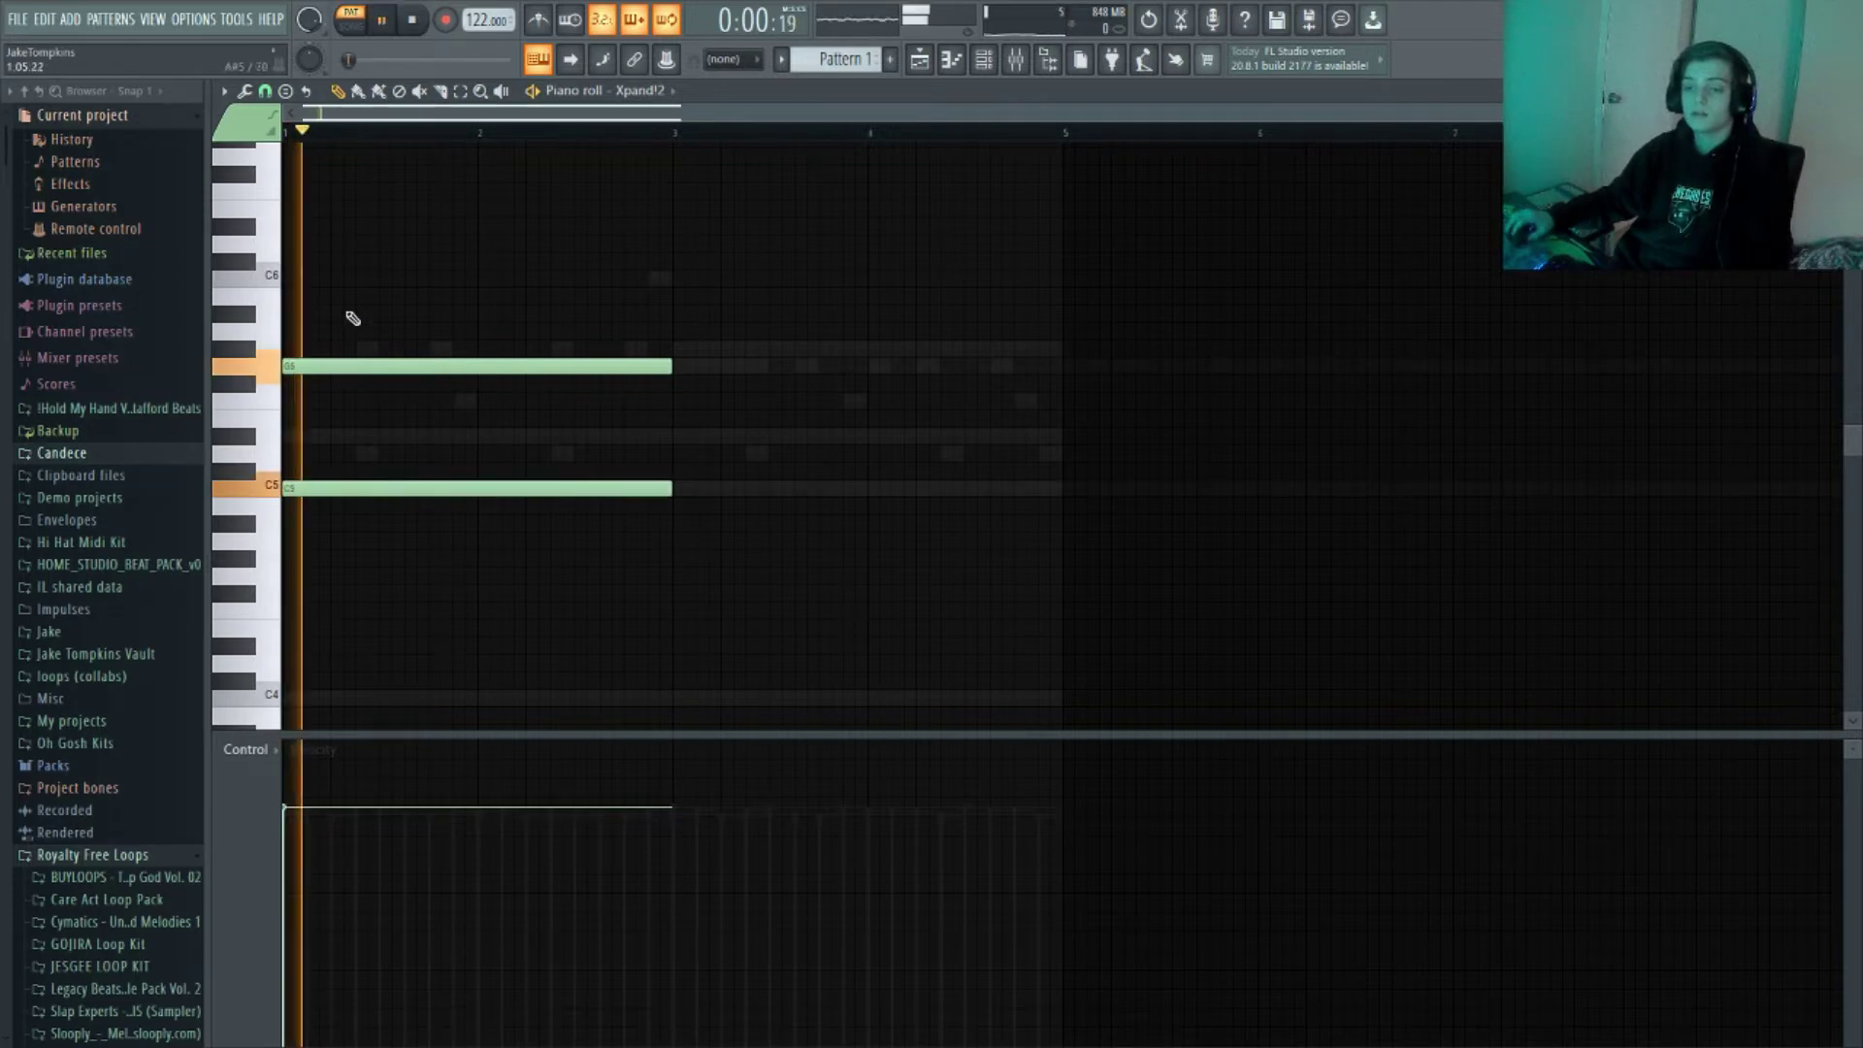
Add staggered C6 and D6 notes in bar 1 above the held C5 and G5 while playing the pattern
left_click(333, 260)
right_click(341, 264)
left_click_drag(336, 295, 402, 222)
key("space")
scroll(332, 296, "up", 1)
key("space")
left_click(391, 242)
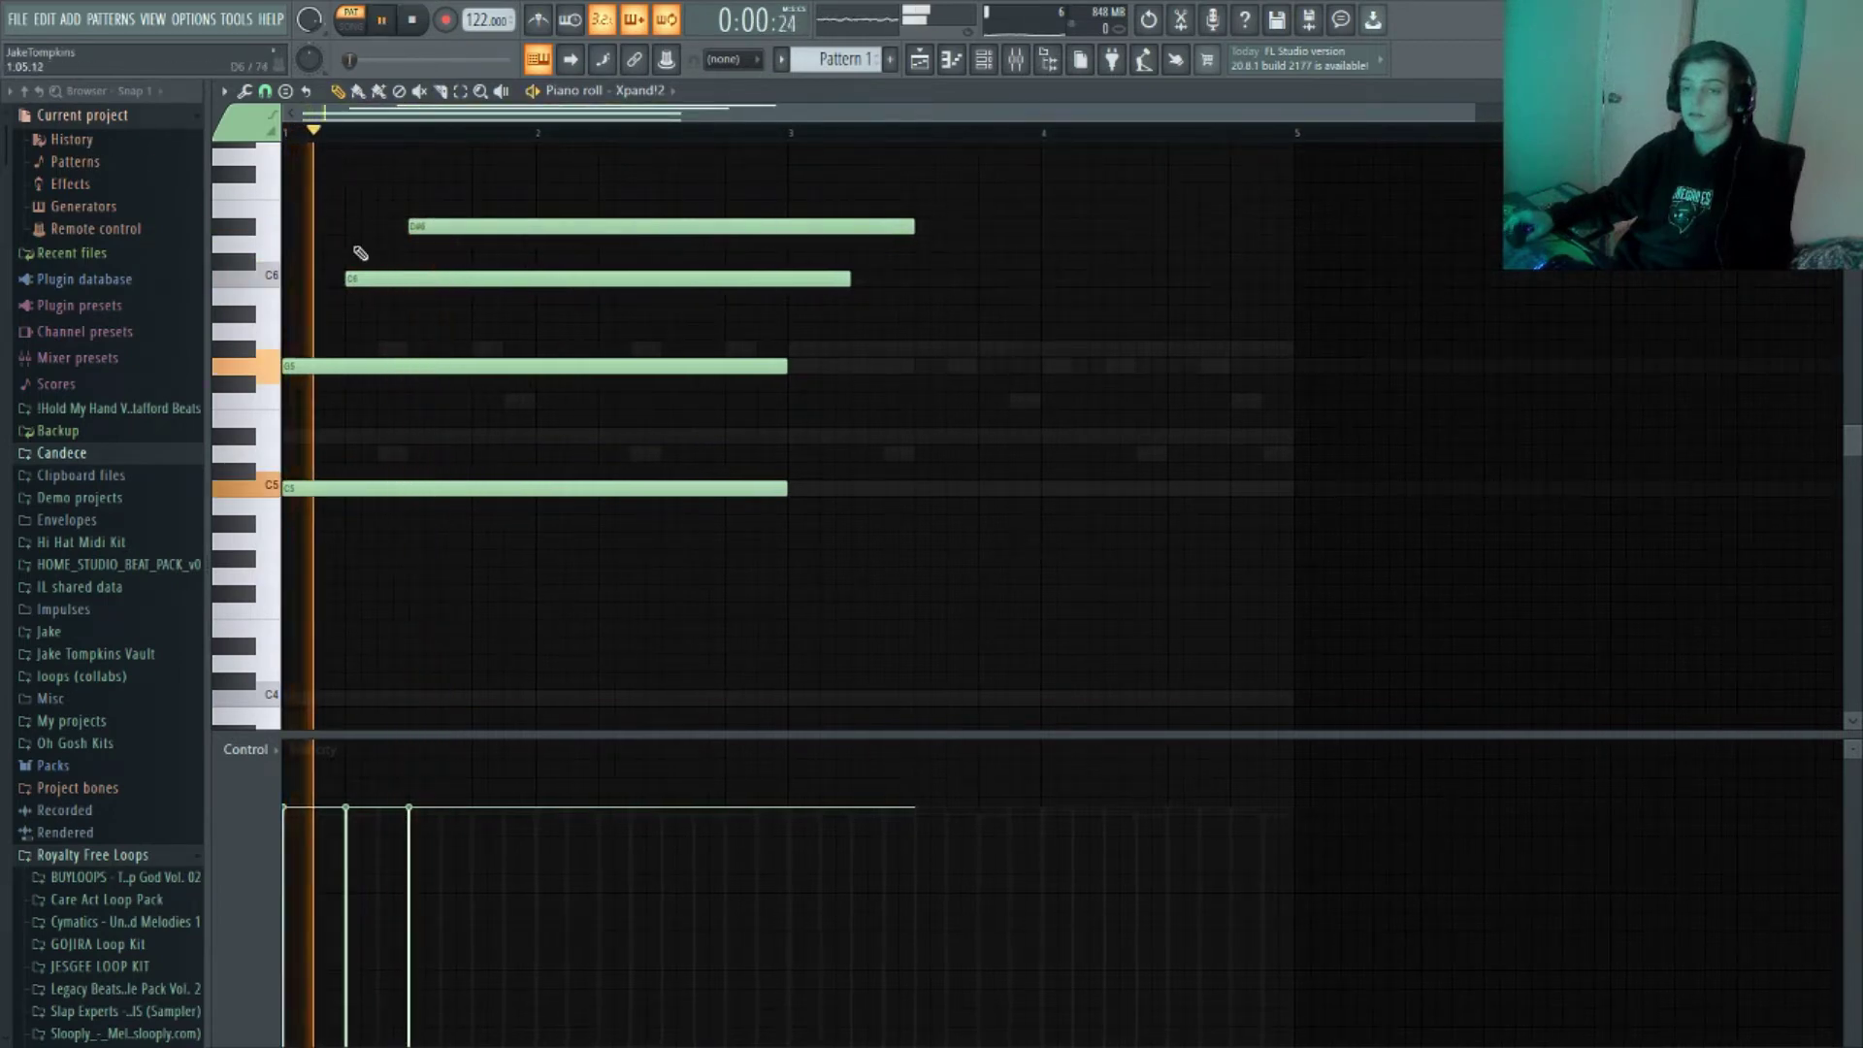
scroll(355, 256, "up", 2)
key("space")
left_click_drag(925, 288, 925, 305)
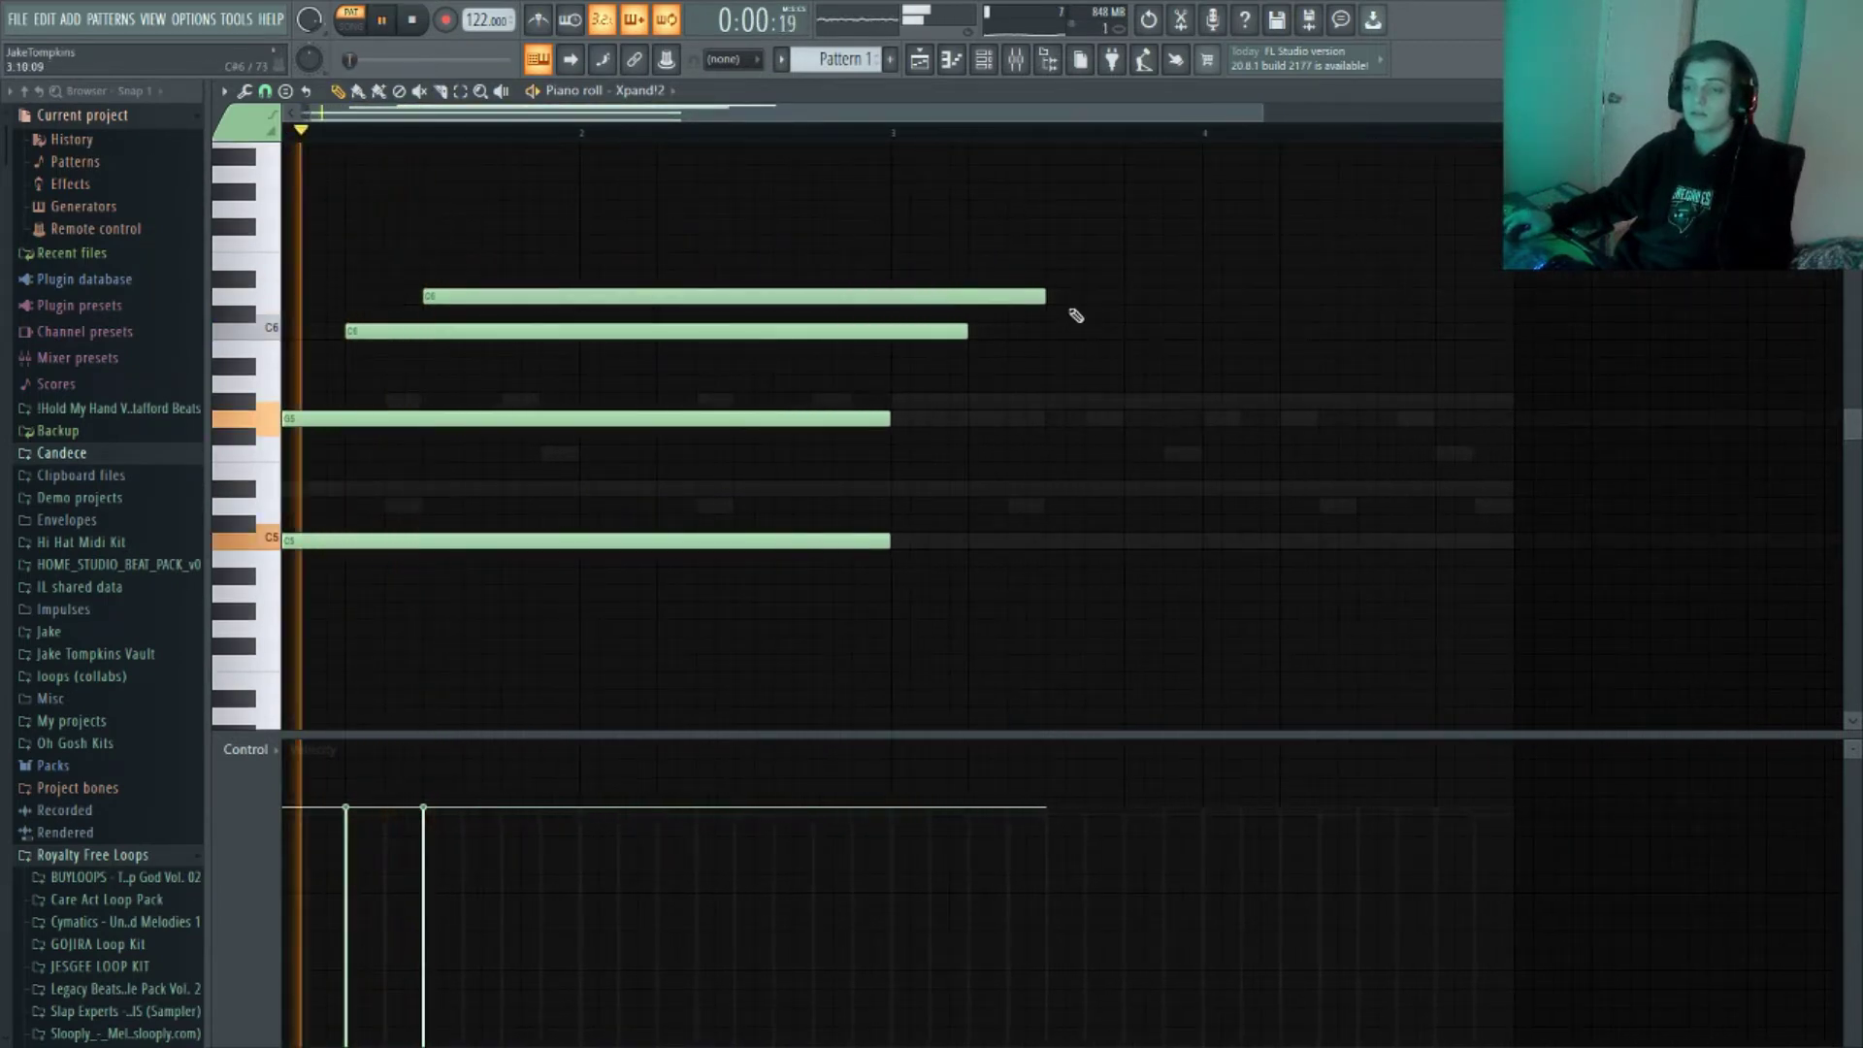
Build a short D6, D#6, G6, D#6 run in bar 1 and a D5, G5 and D6 chord across bar 2
left_click_drag(1044, 296, 500, 296)
left_click(468, 278)
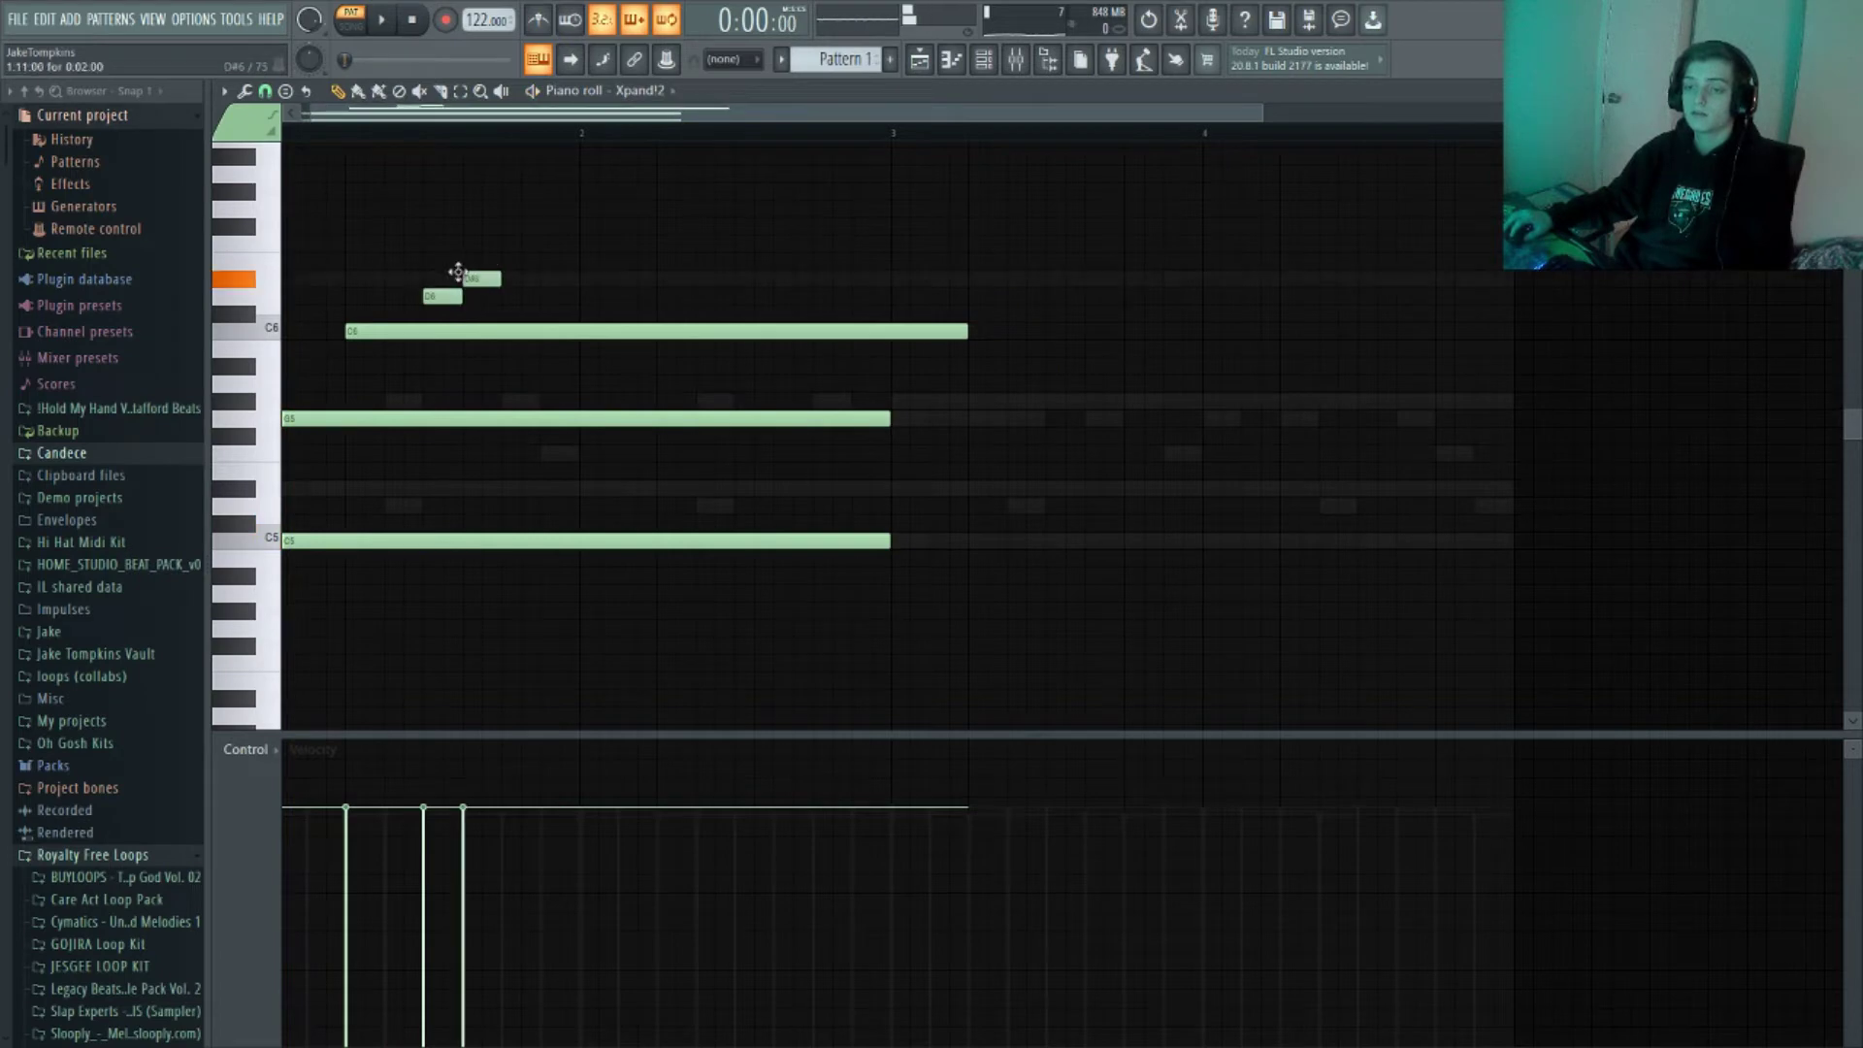
left_click_drag(524, 208, 504, 206)
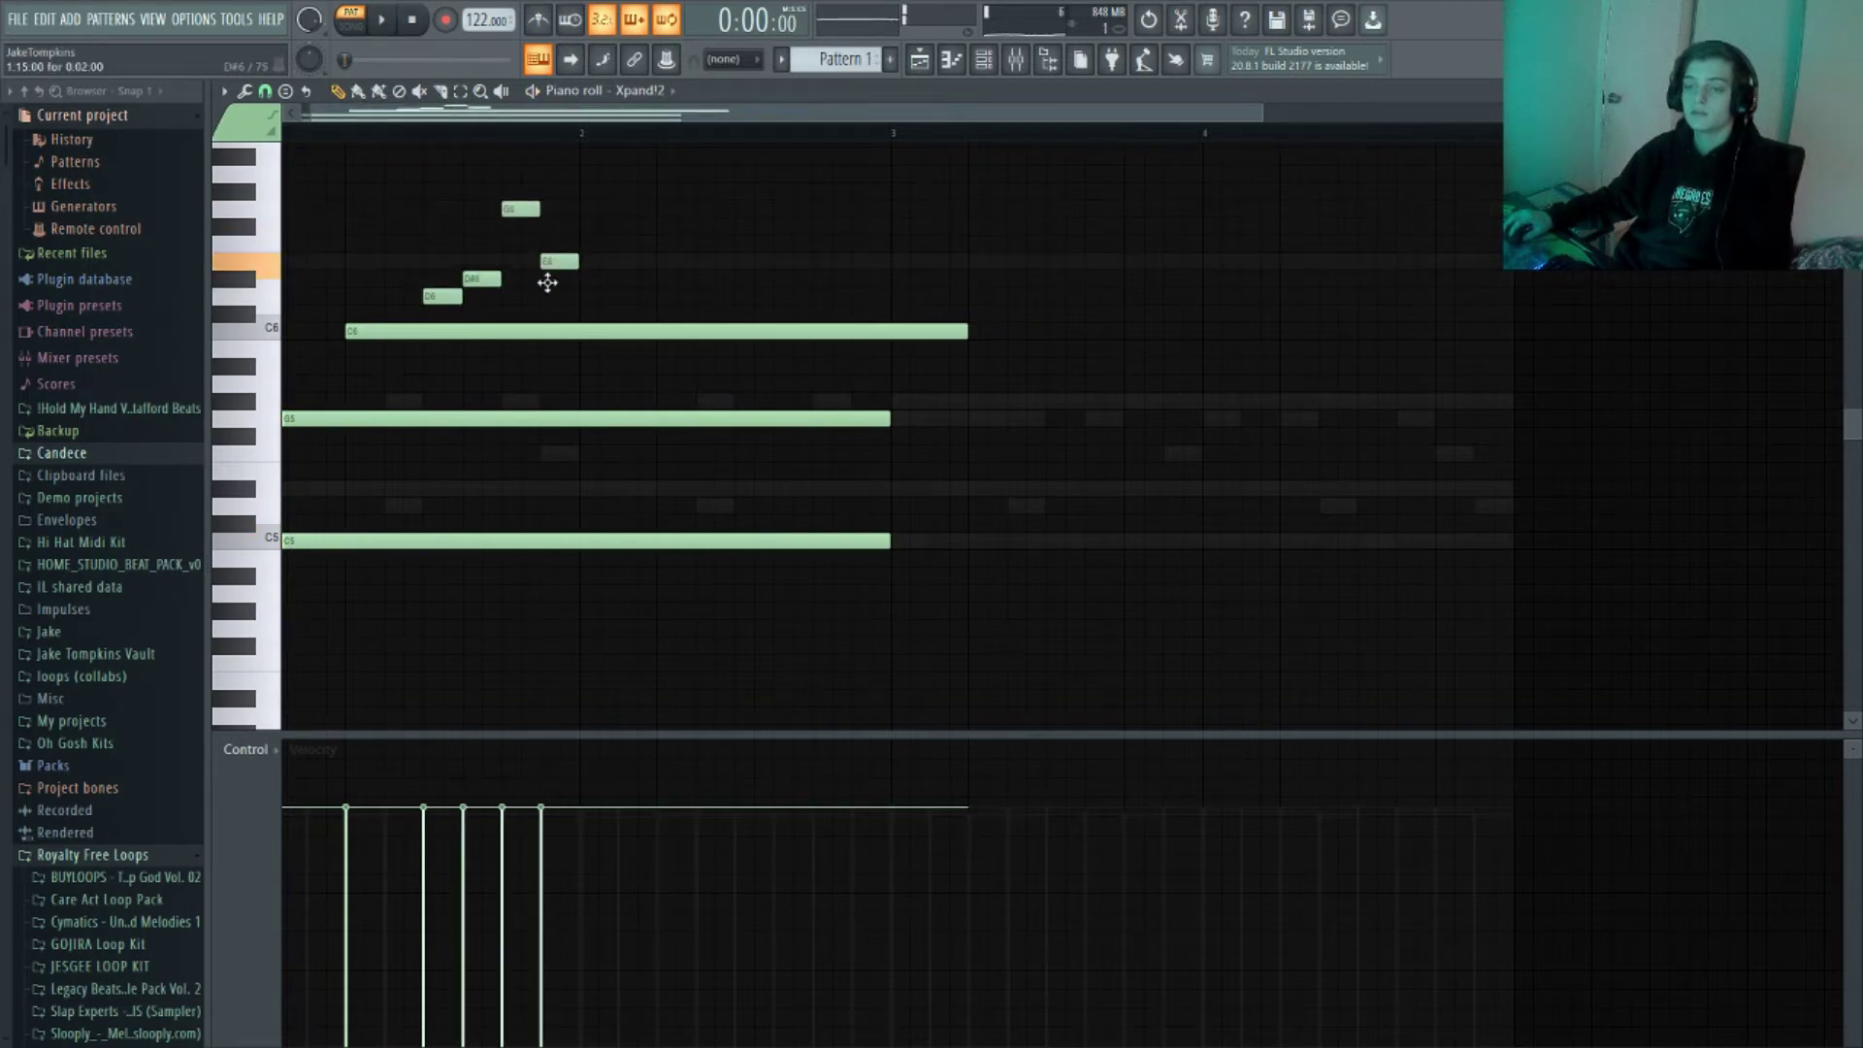
key("space")
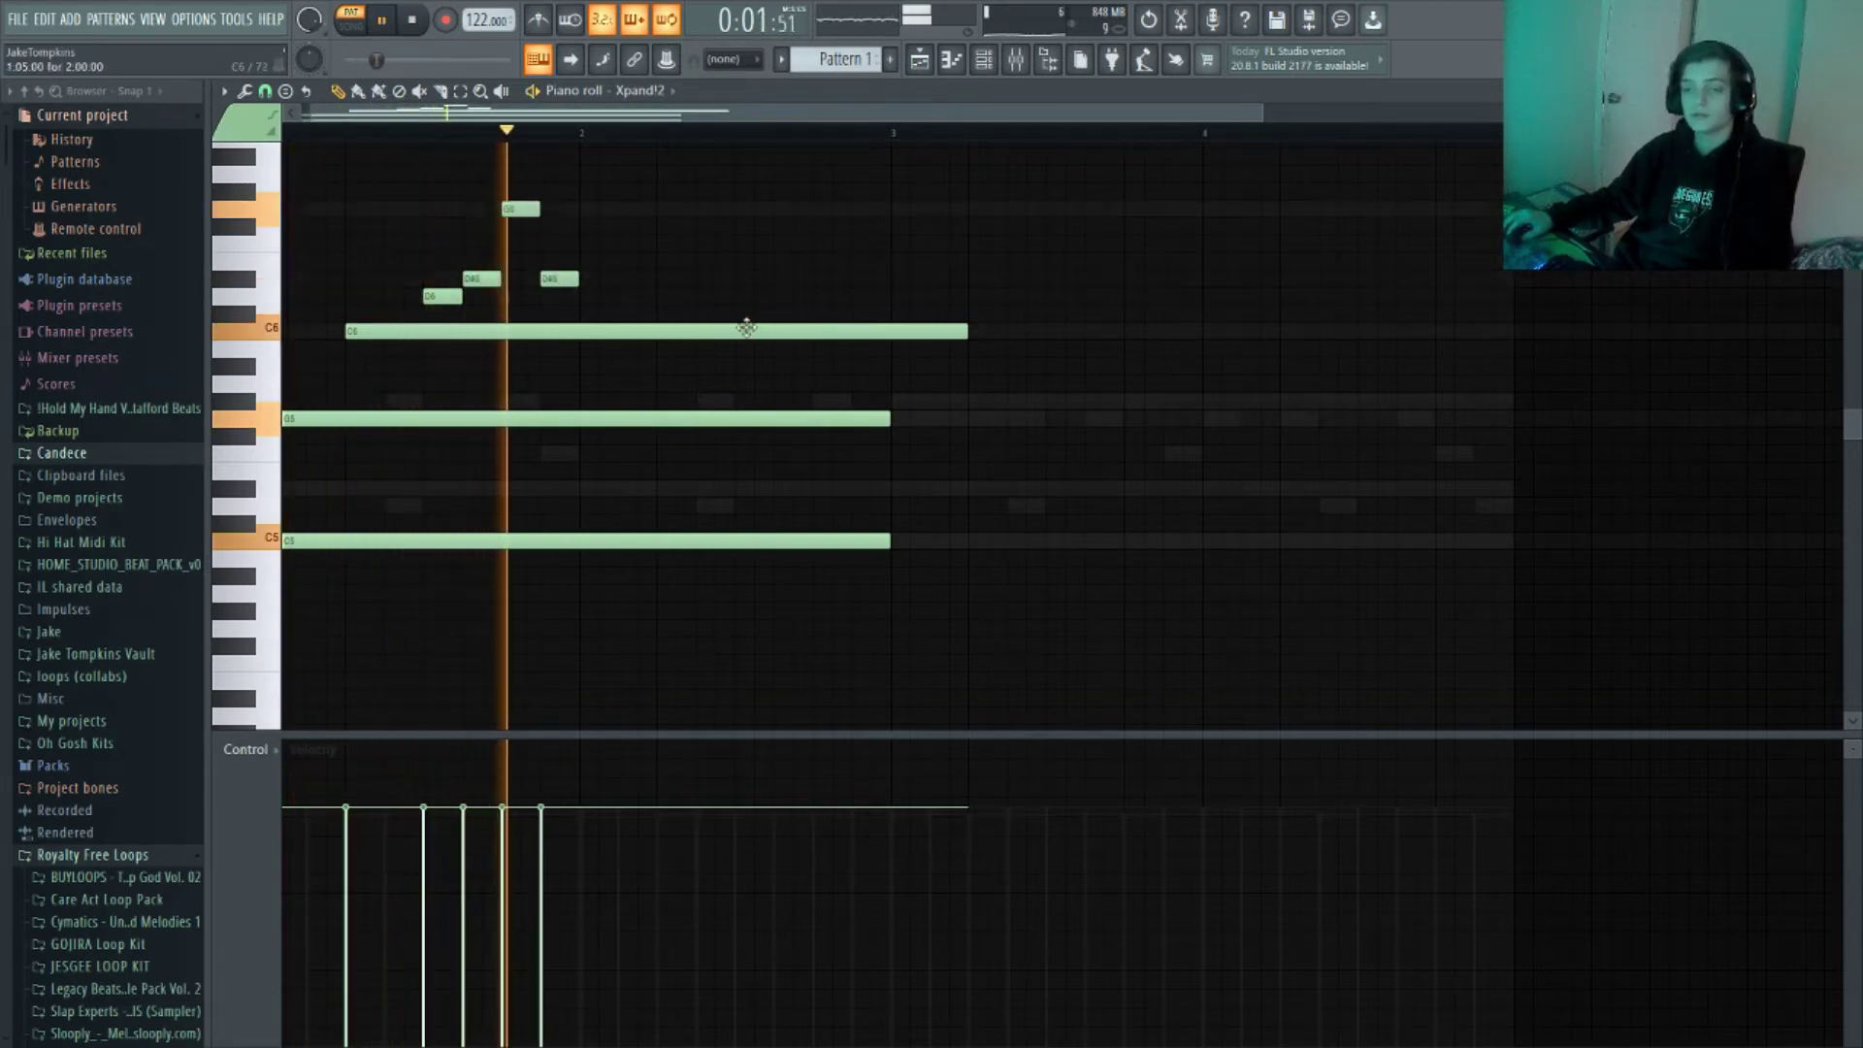
key("space")
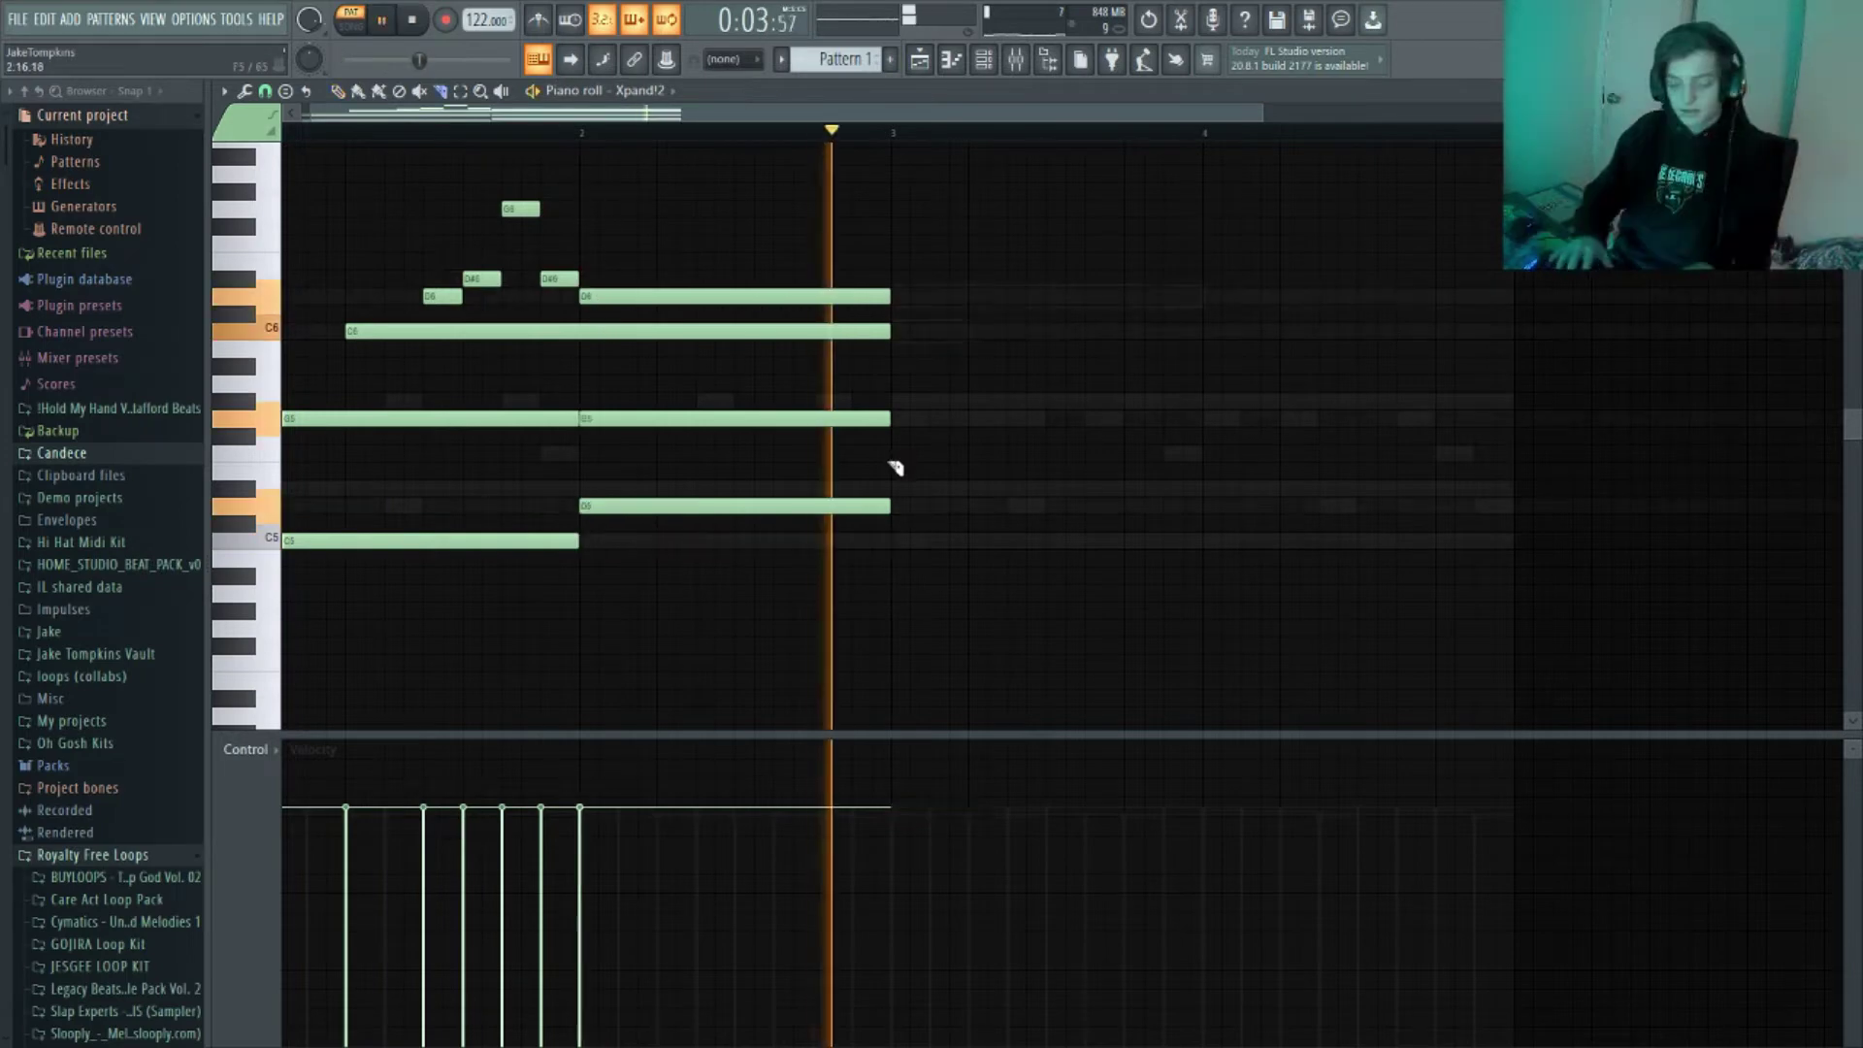
Duplicate the two-bar Xpand!2 phrase into bars 3 and 4 and deselect the copied notes
key("ctrl+b")
key("space")
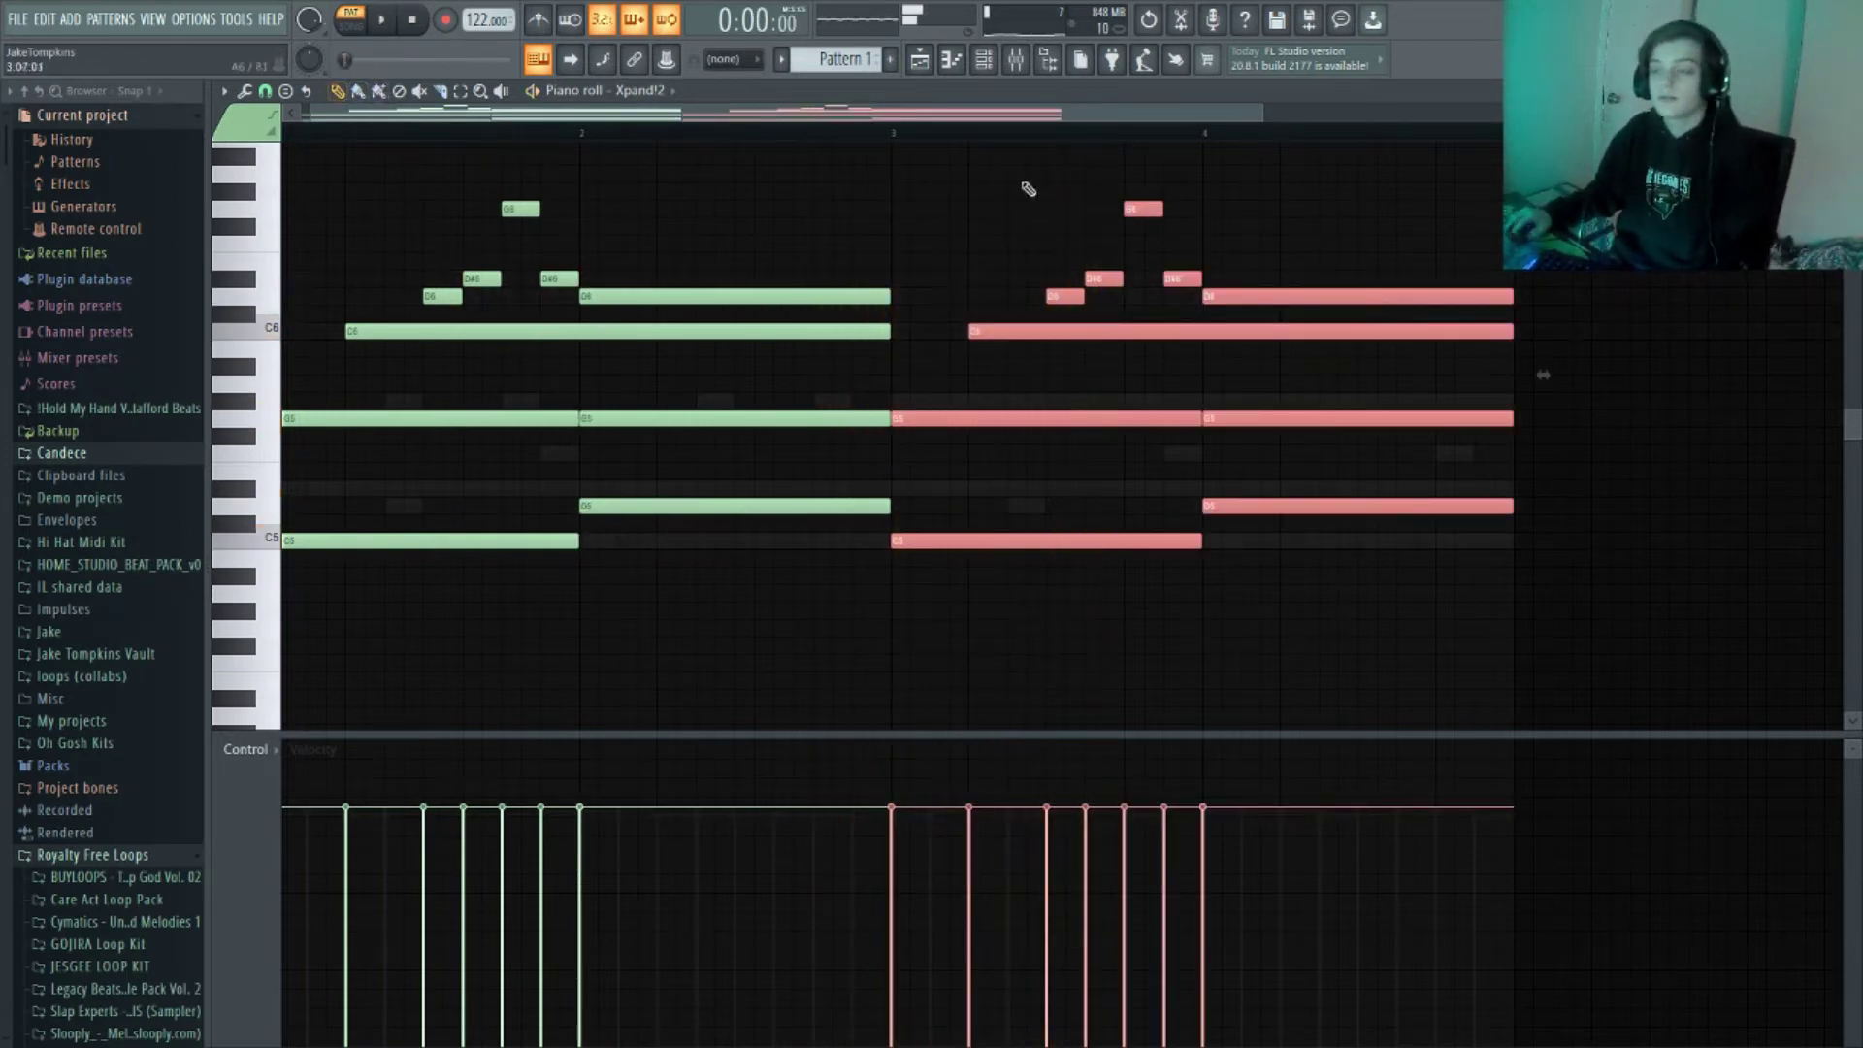
key("ctrl+d")
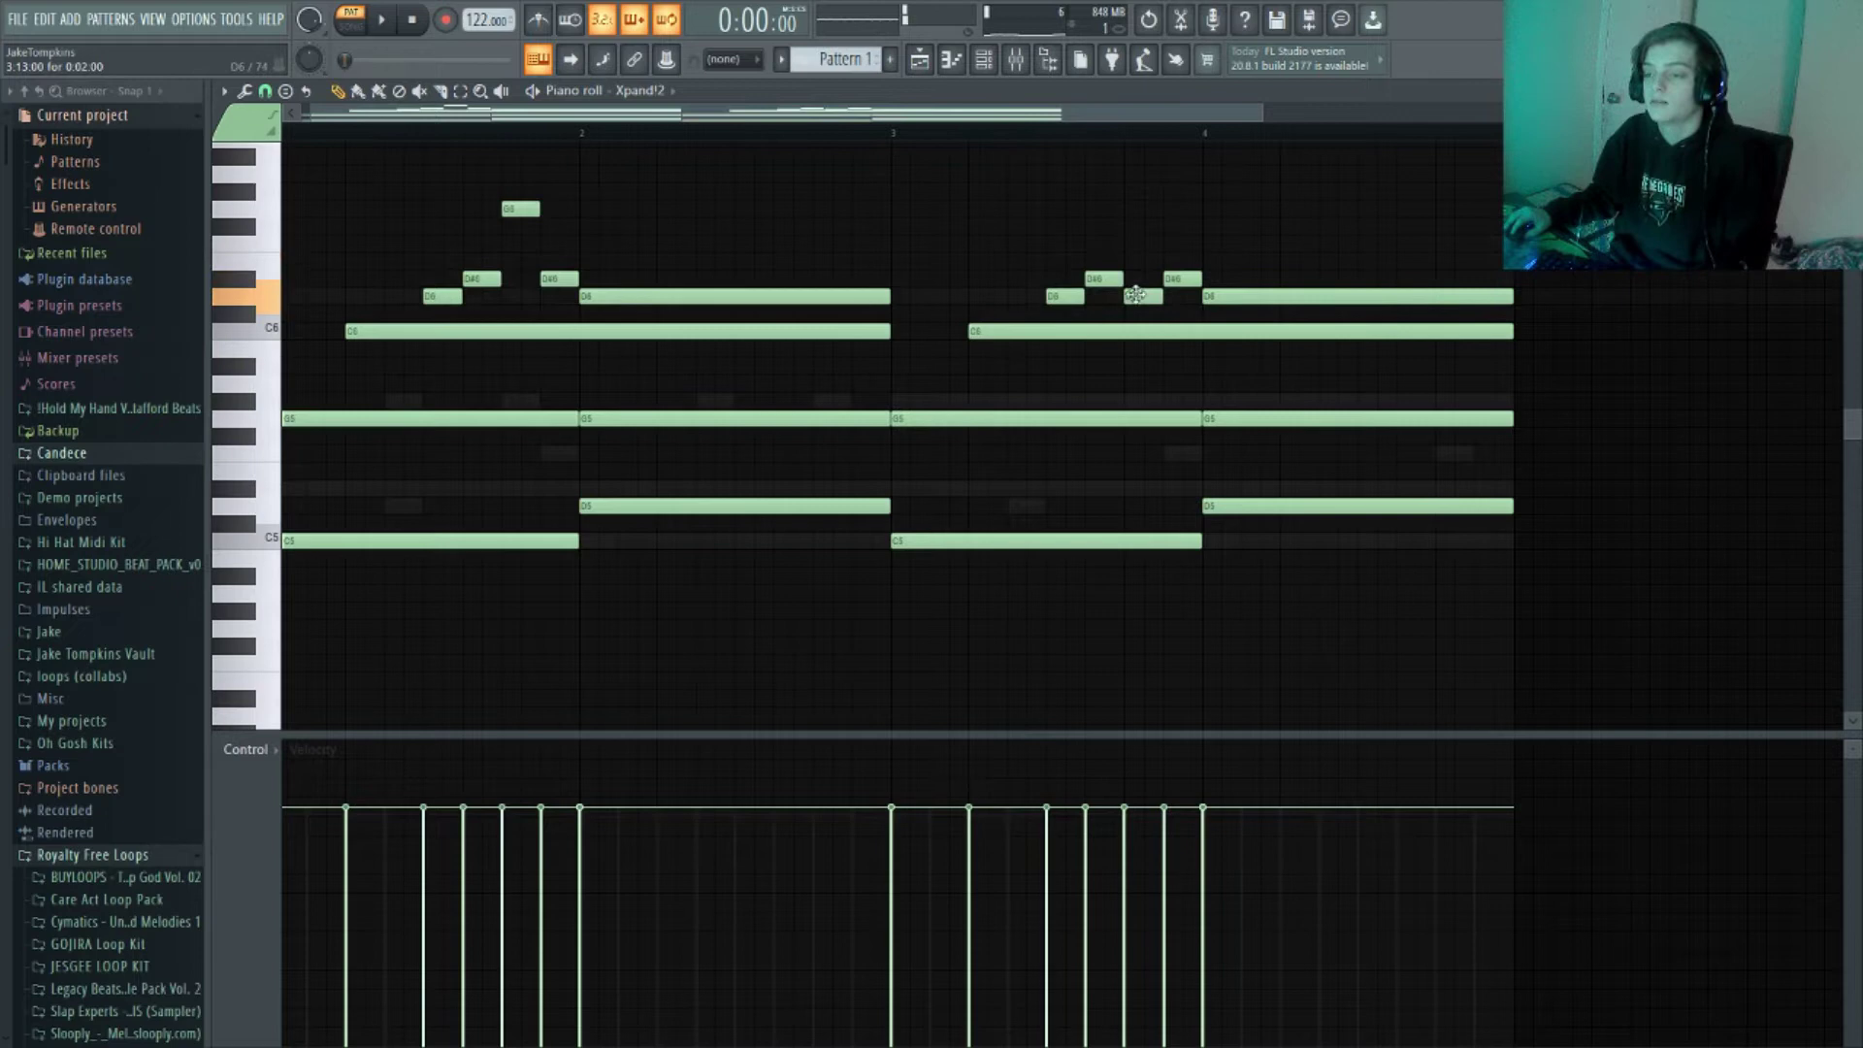
Lower the short G6 note in bar 3 to D#6 and audition the run during playback
left_click(1045, 146)
key("space")
right_click(1055, 144)
left_click(1050, 131)
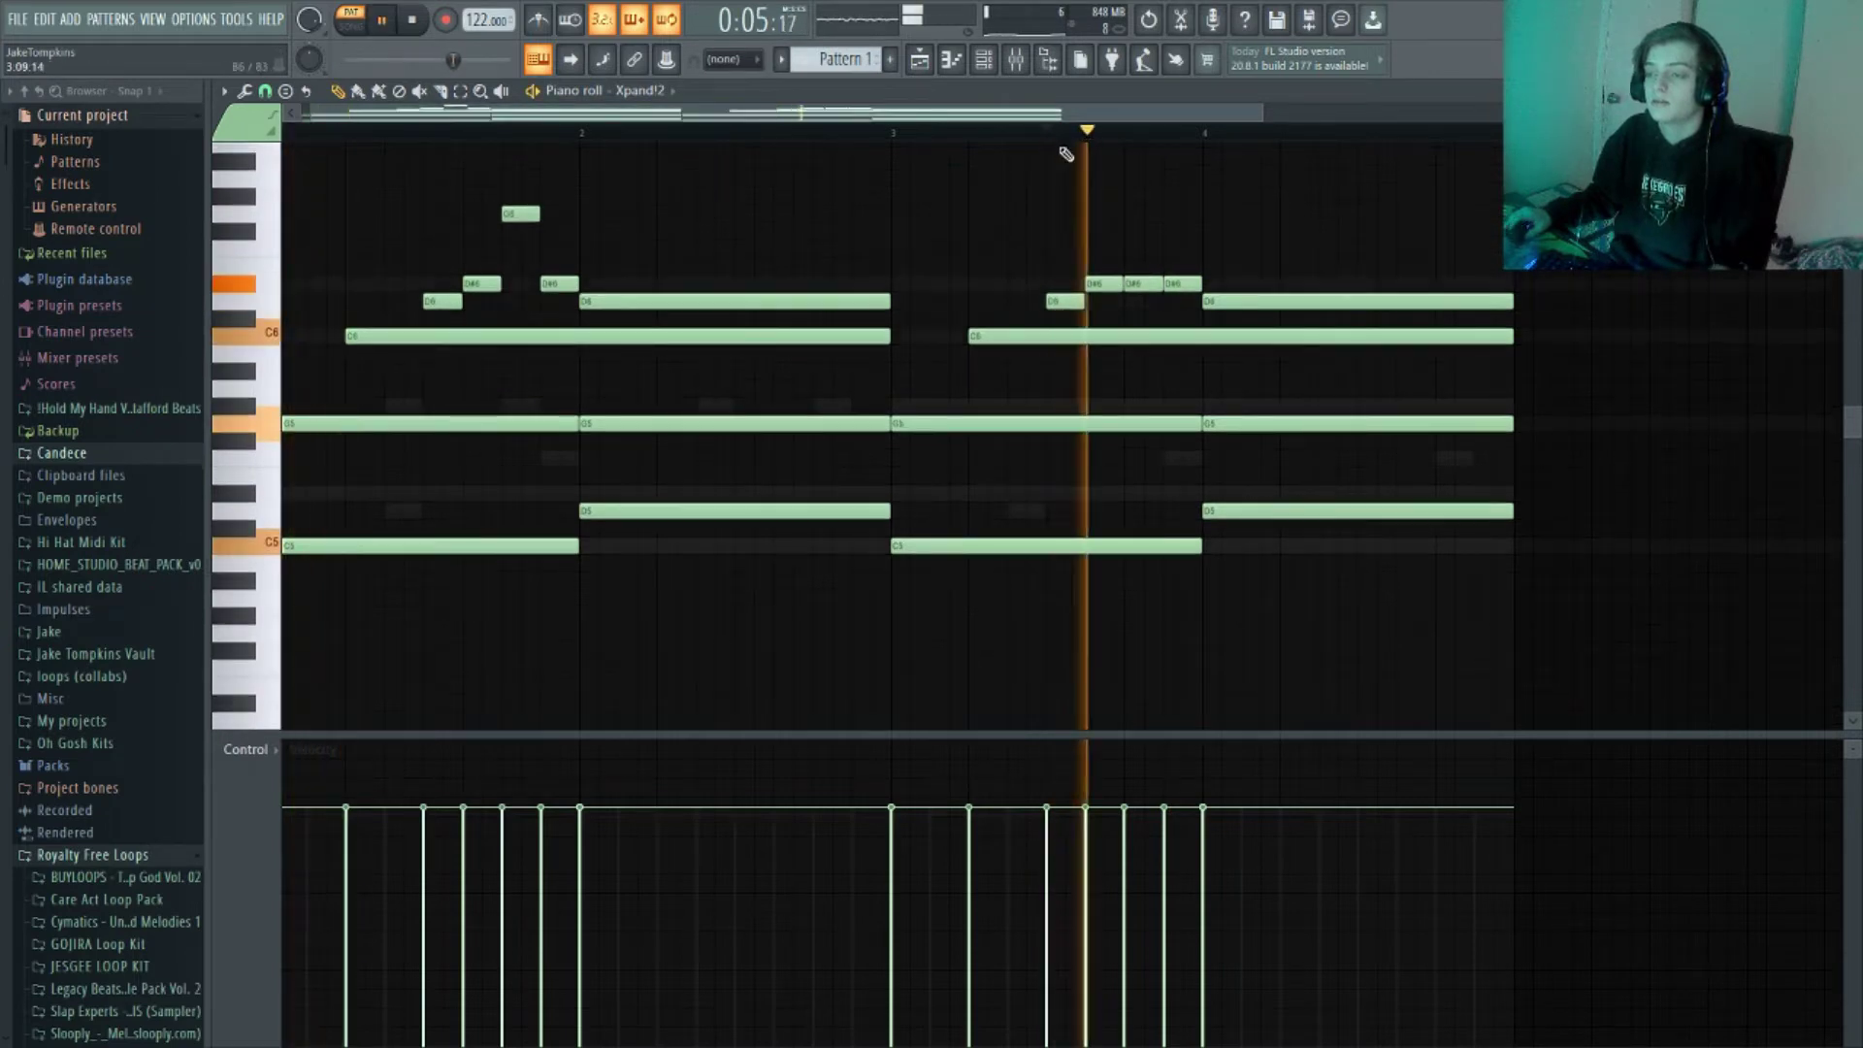
key("space")
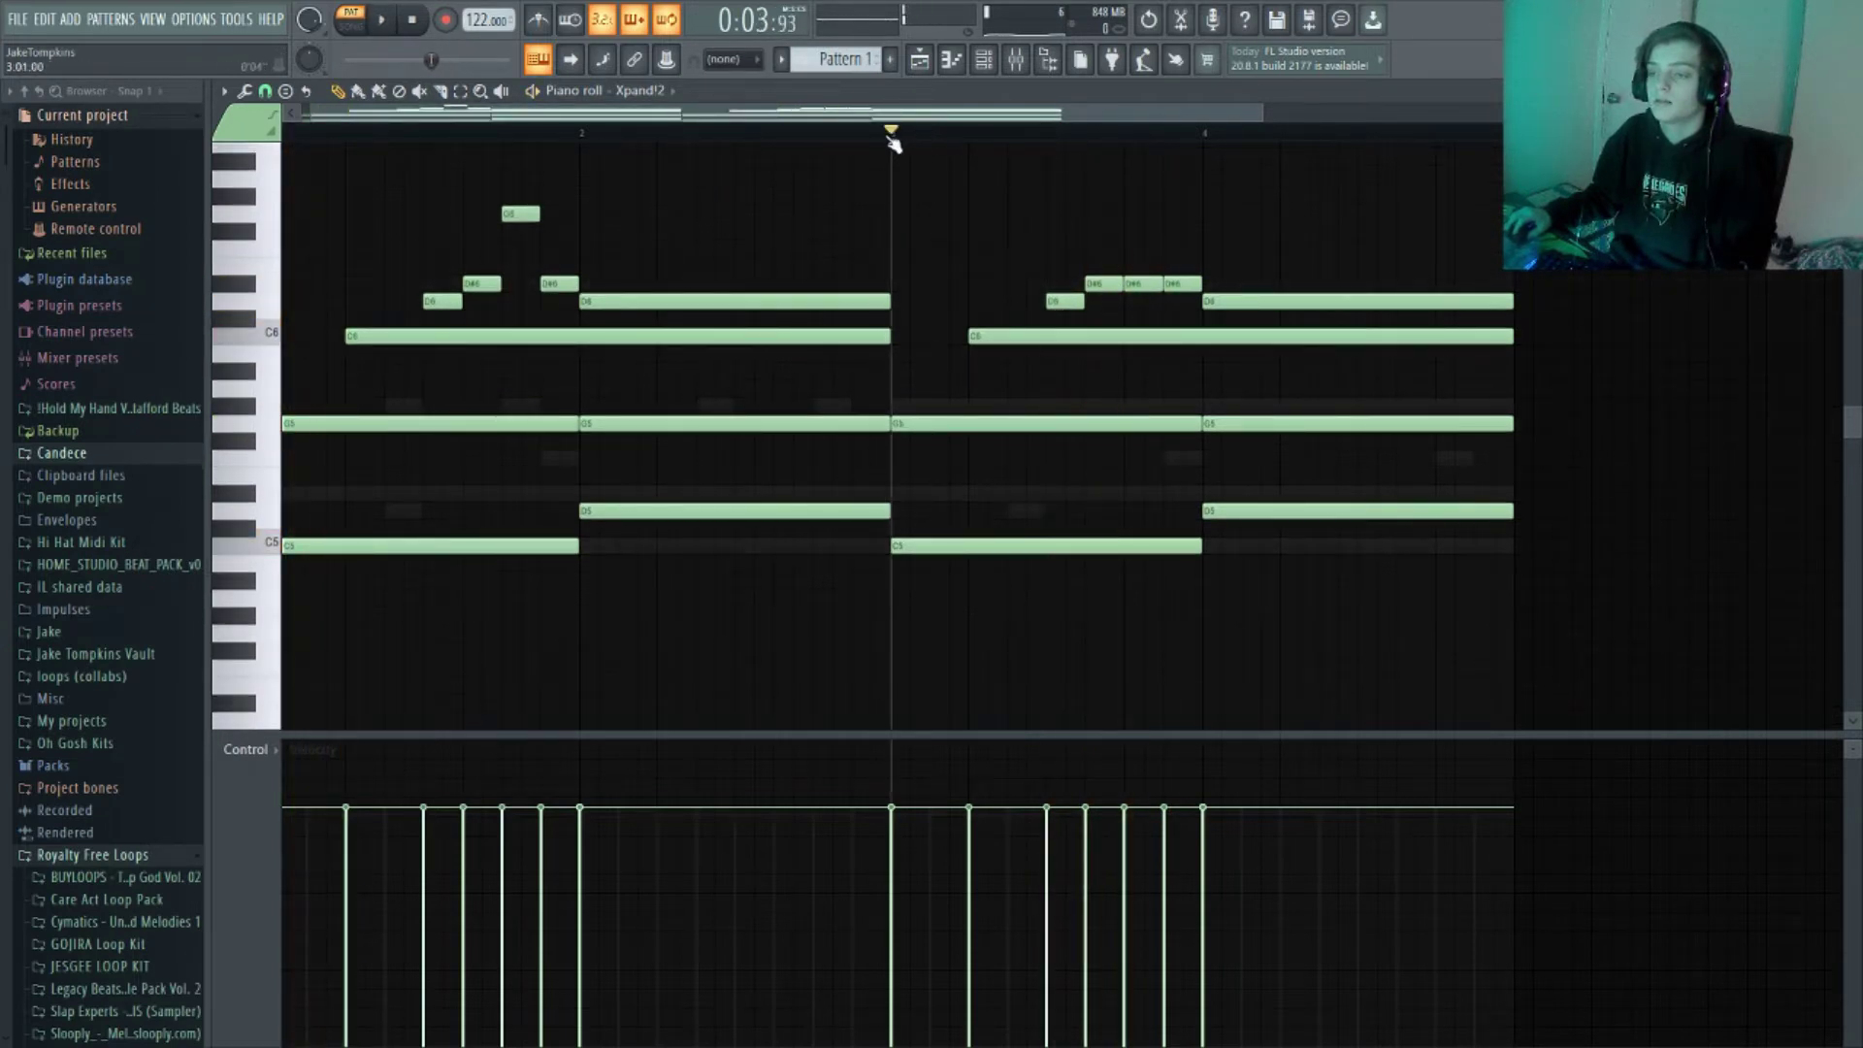
Lower bar 3's last short note to D6, raise bar 4's G5 to G#5, and play the result
key("space")
scroll(1176, 296, "up", 3)
key("space")
left_click_drag(1181, 286, 1238, 407)
key("space")
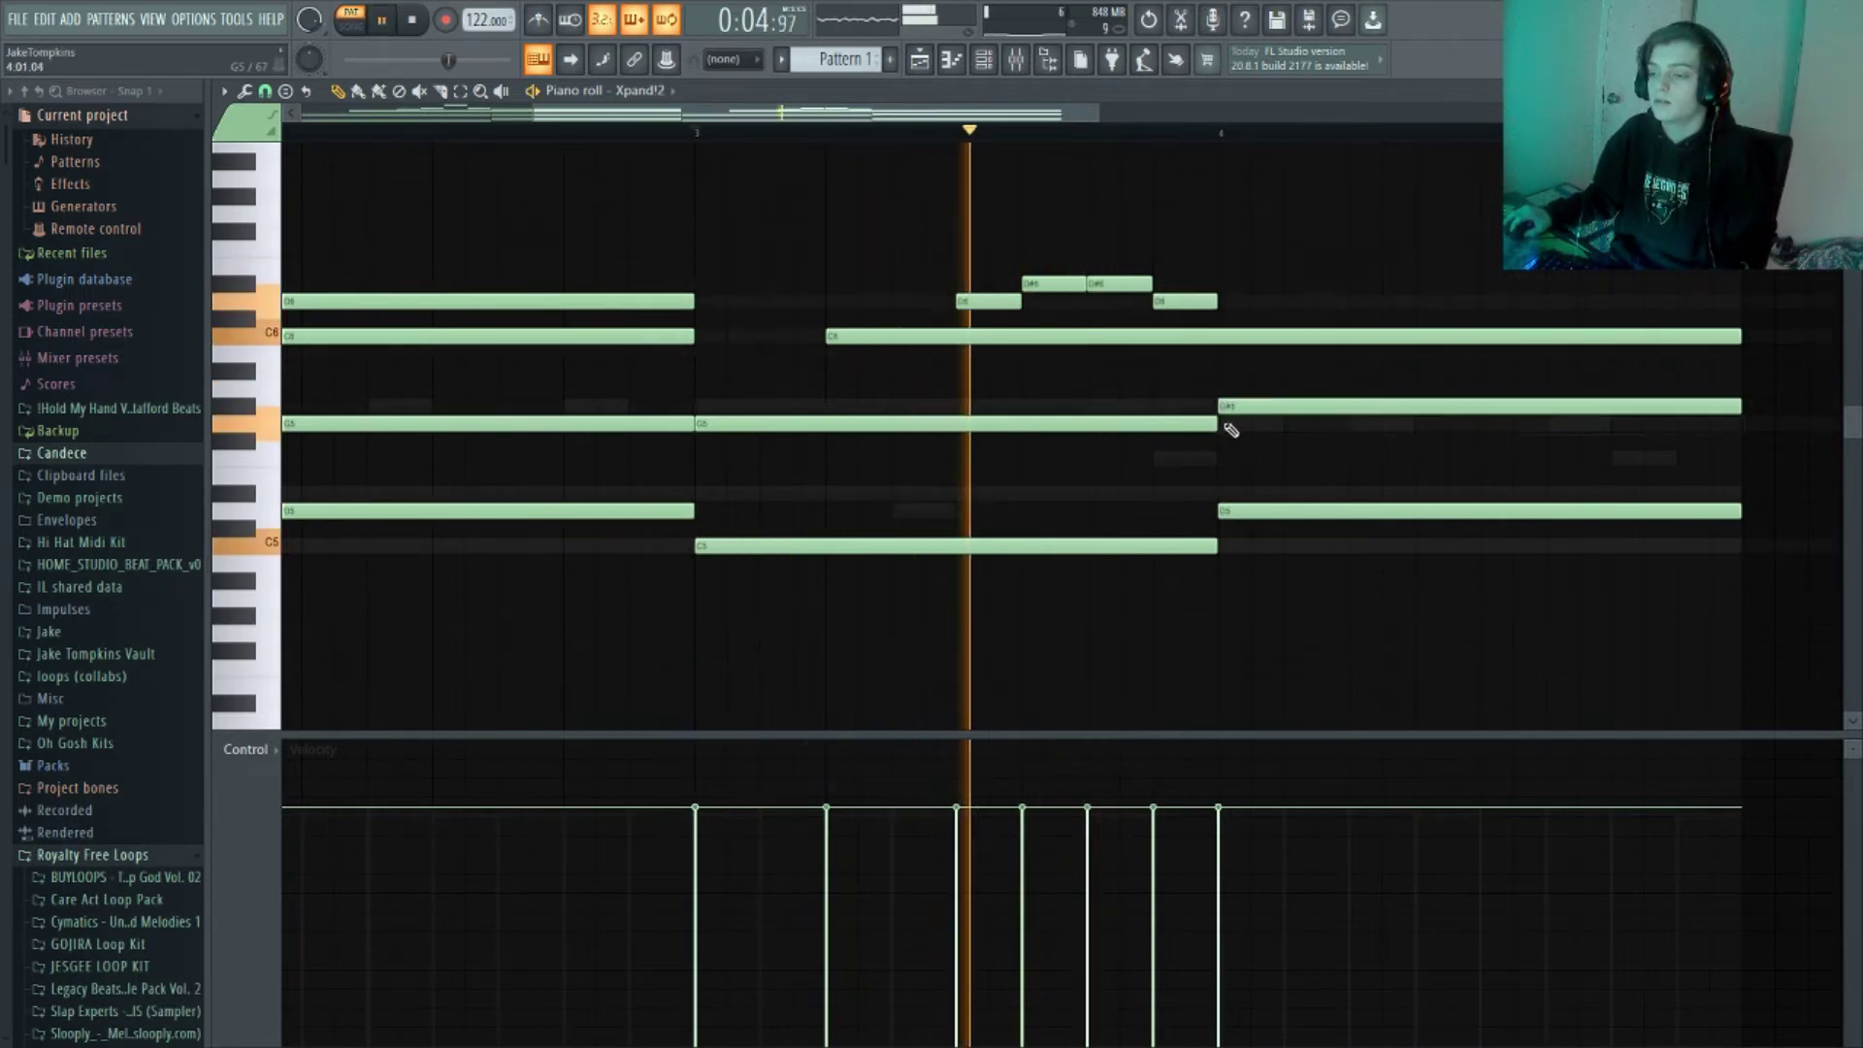
scroll(1218, 424, "down", 2)
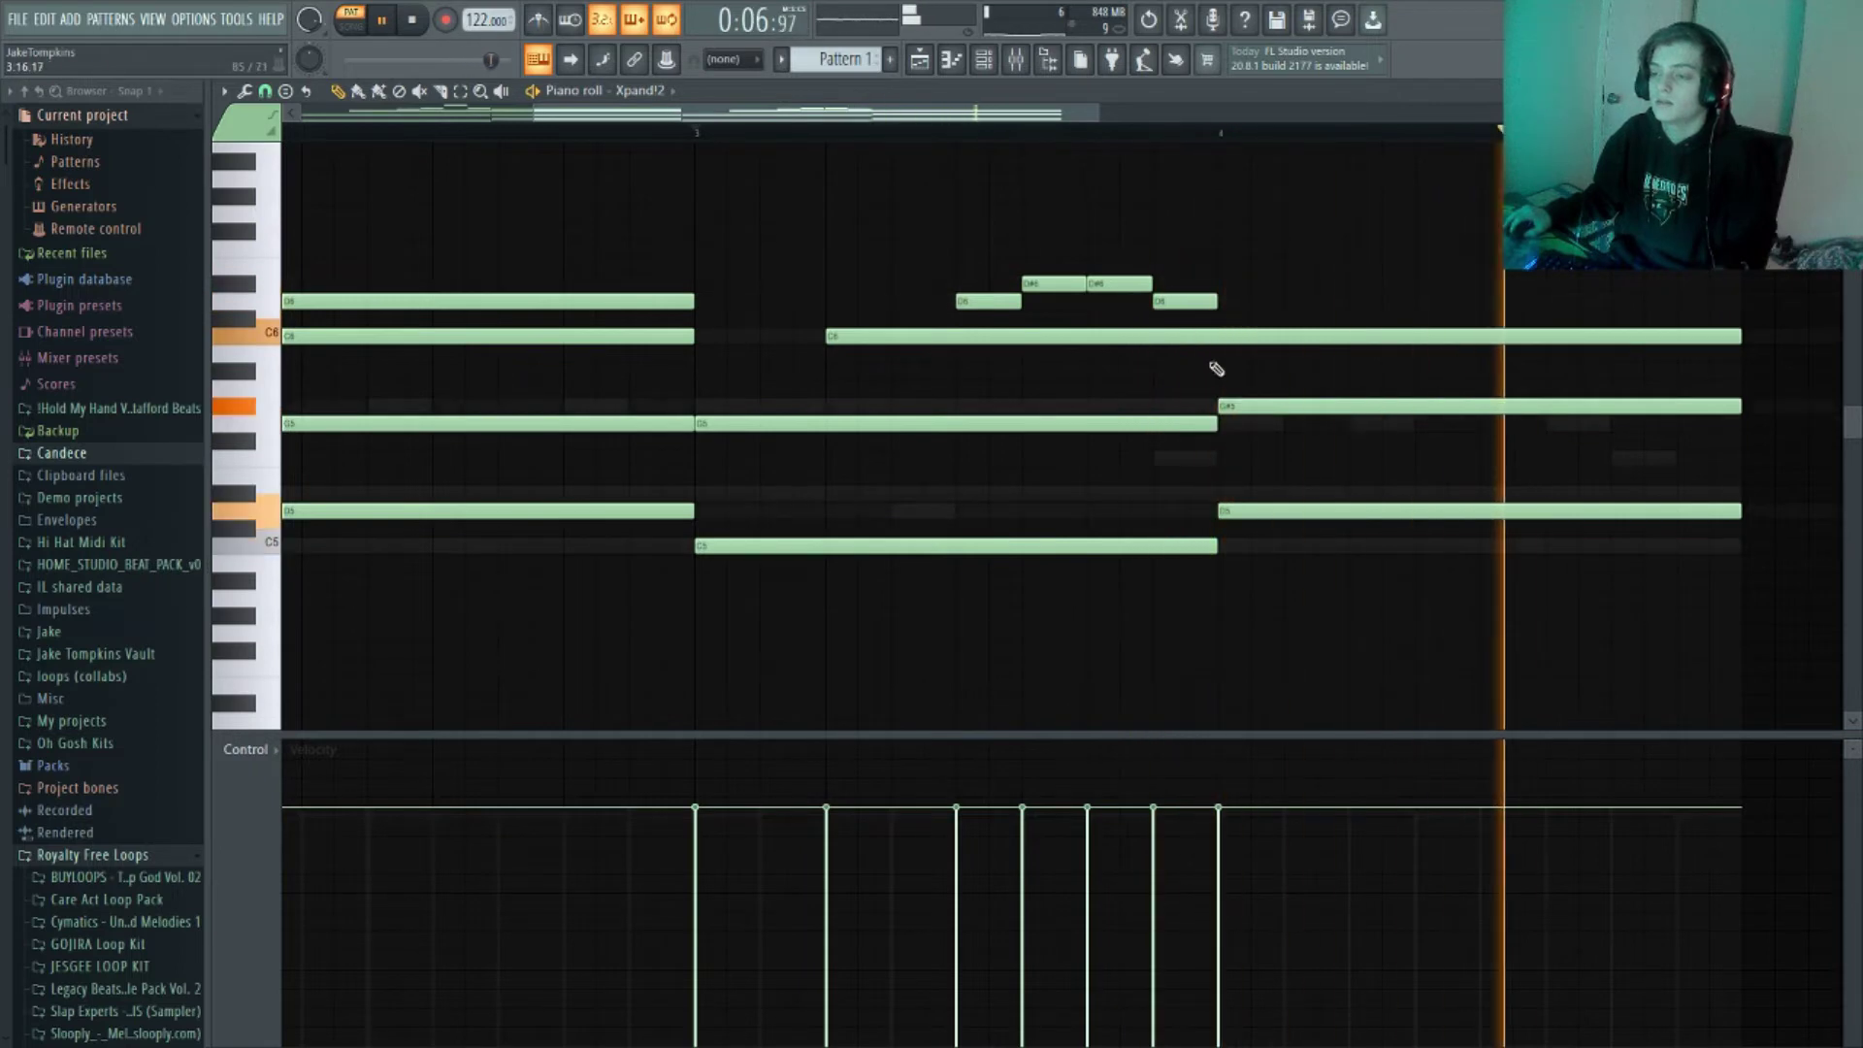
key("space")
Strum all the Xpand!2 notes and slightly randomize their velocities
scroll(1195, 330, "down", 1)
key("ctrl+a")
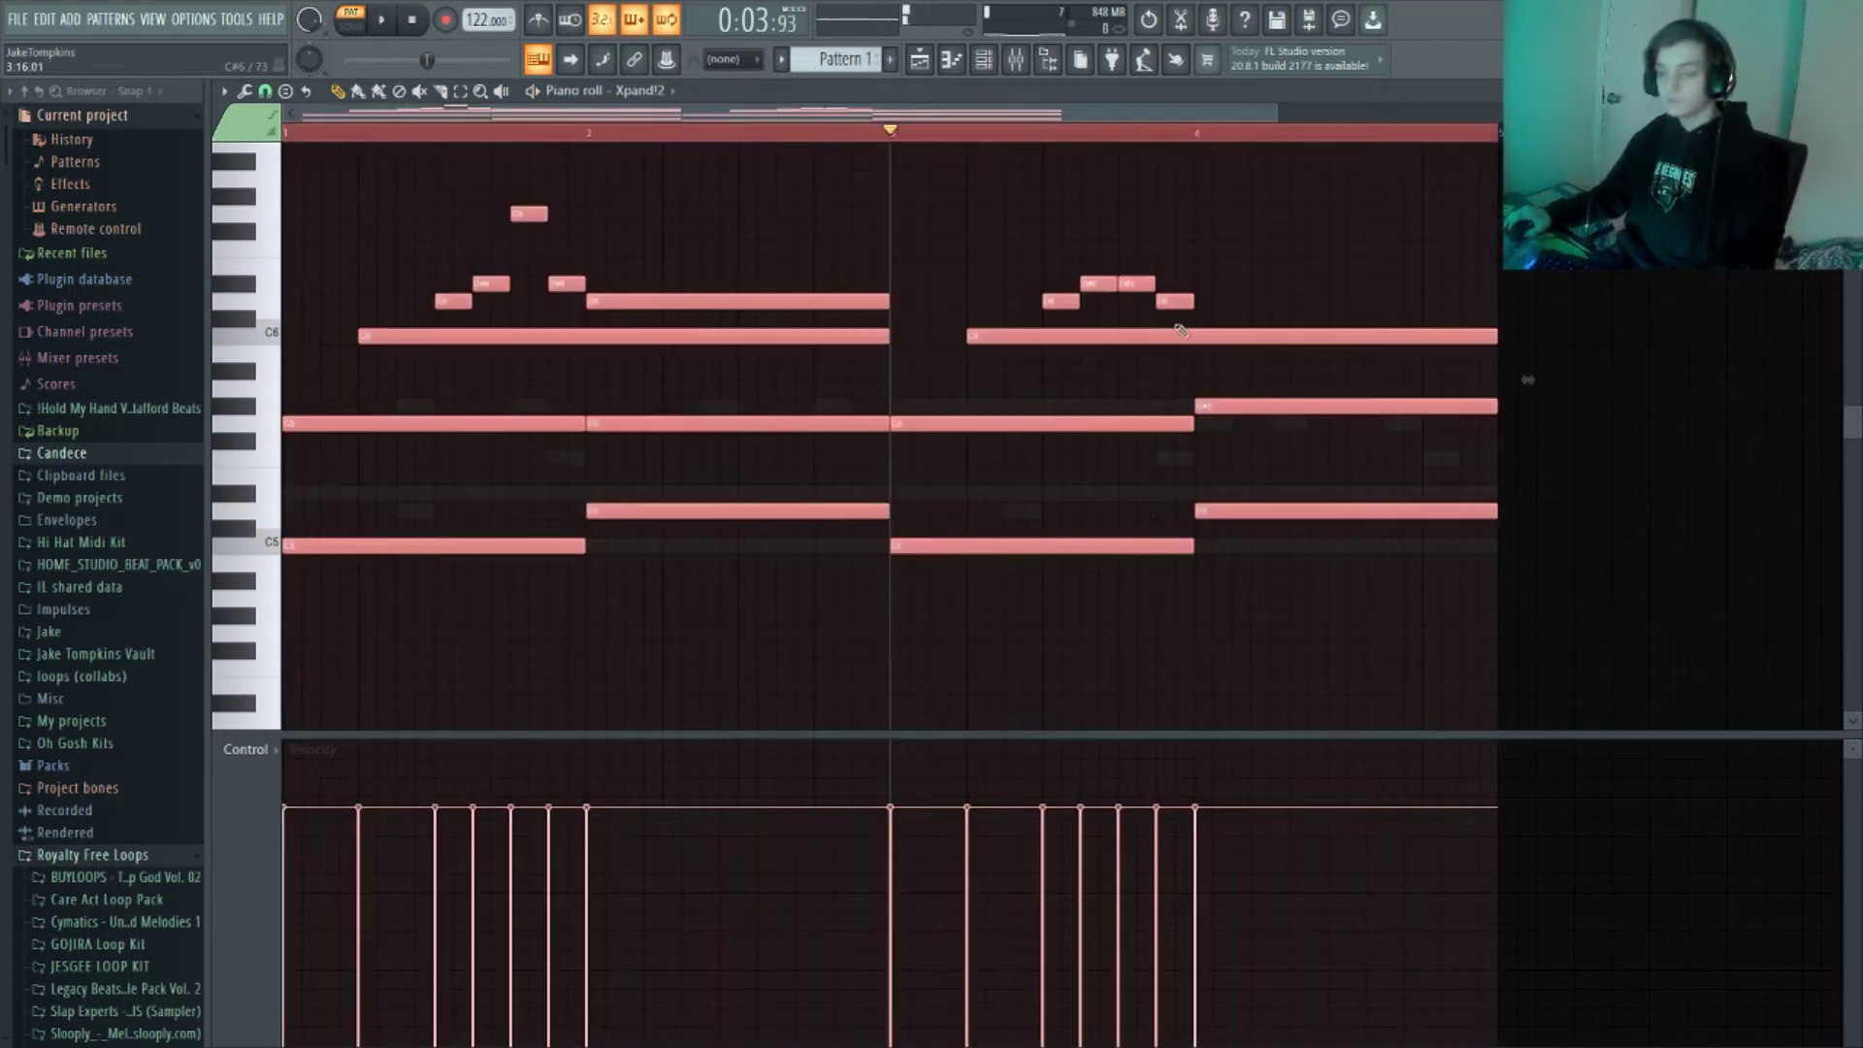
key("alt+s")
left_click(1486, 551)
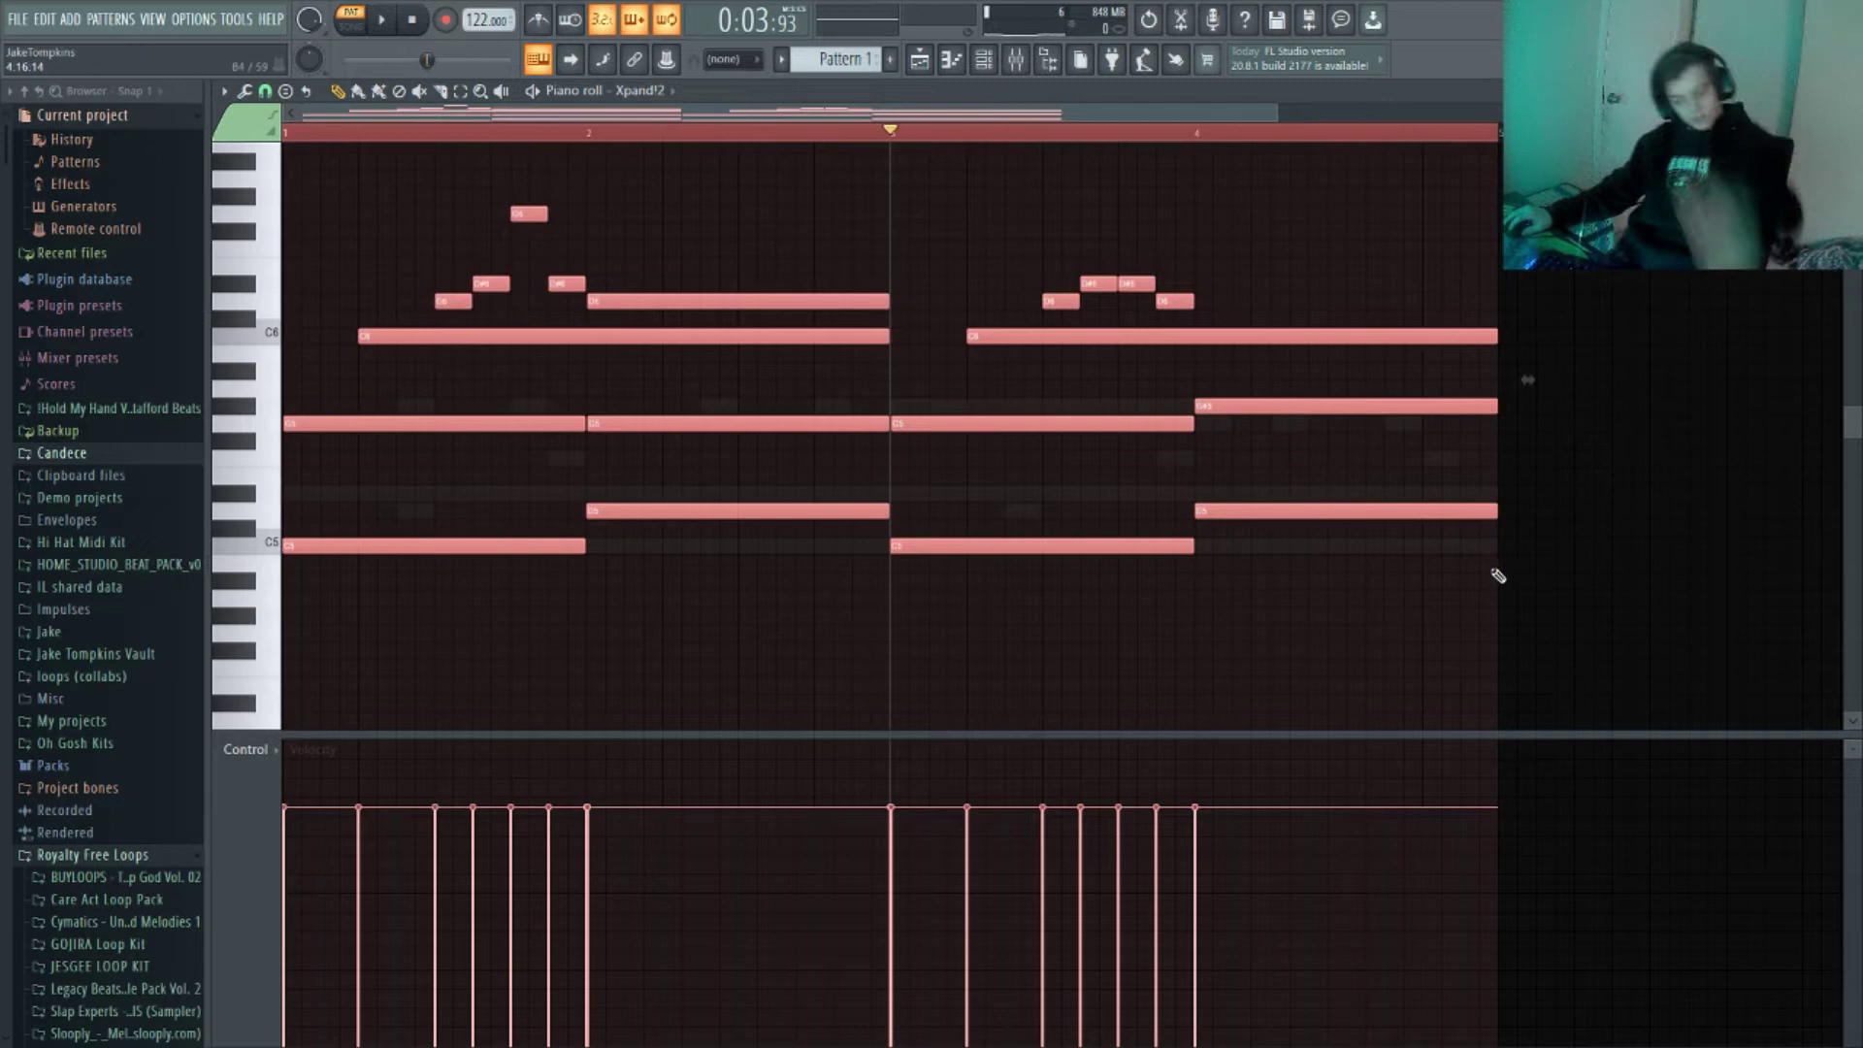
key("alt+r")
left_click(959, 691)
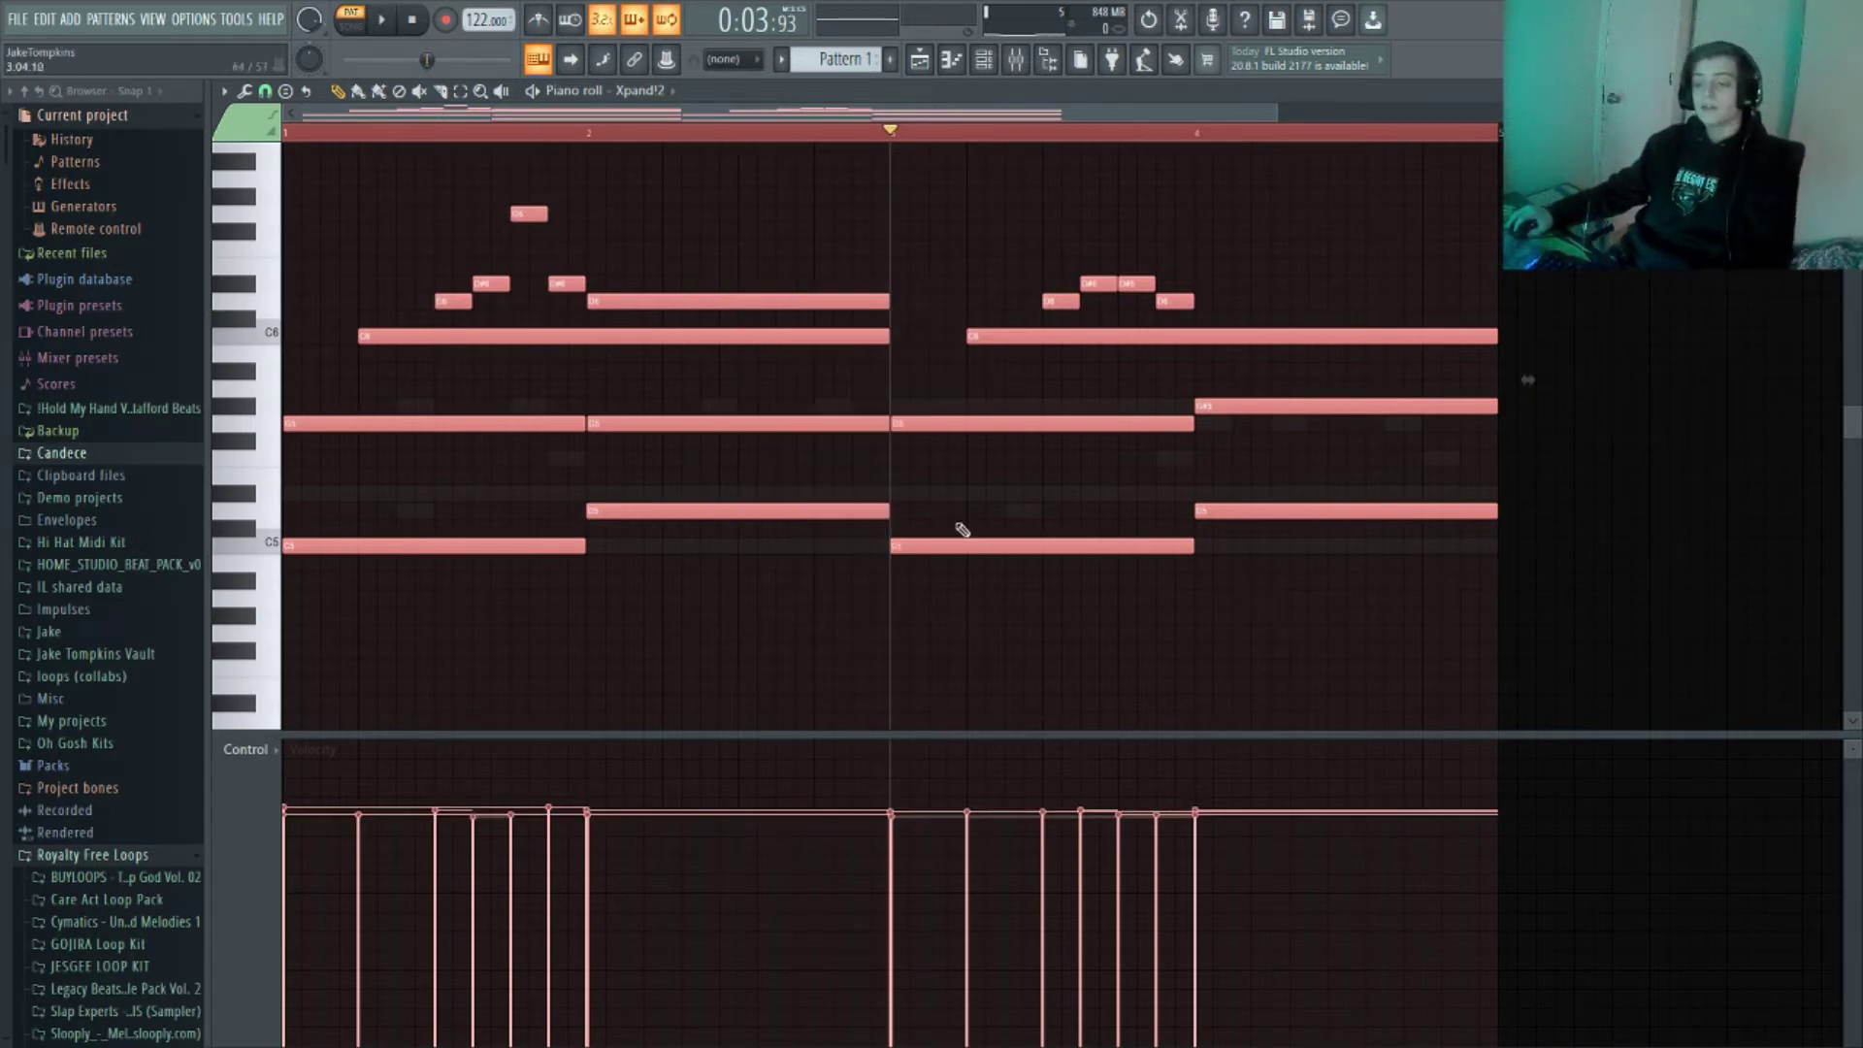
Load Fruity Reeverb 2 on mixer insert 4 for the Xpand!2 and play the pattern with it
key("space")
key("F9")
key("space")
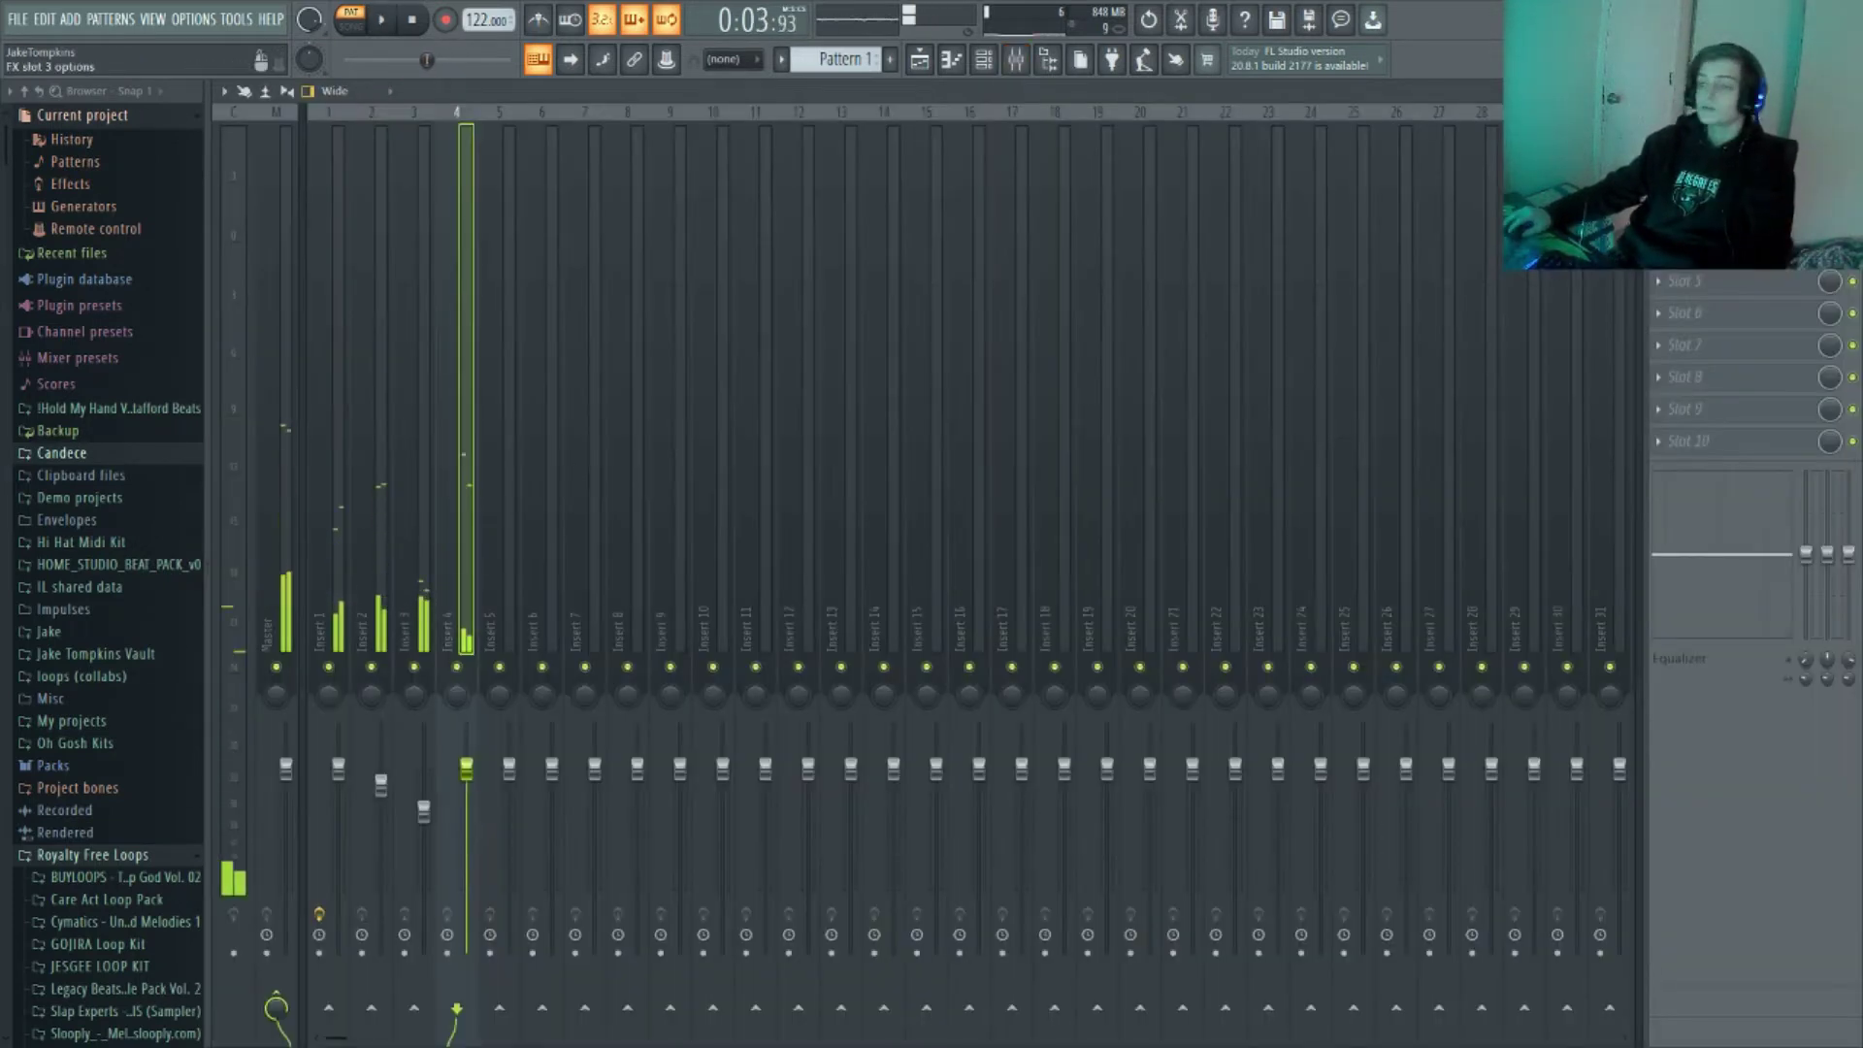
left_click(1658, 152)
left_click(1402, 280)
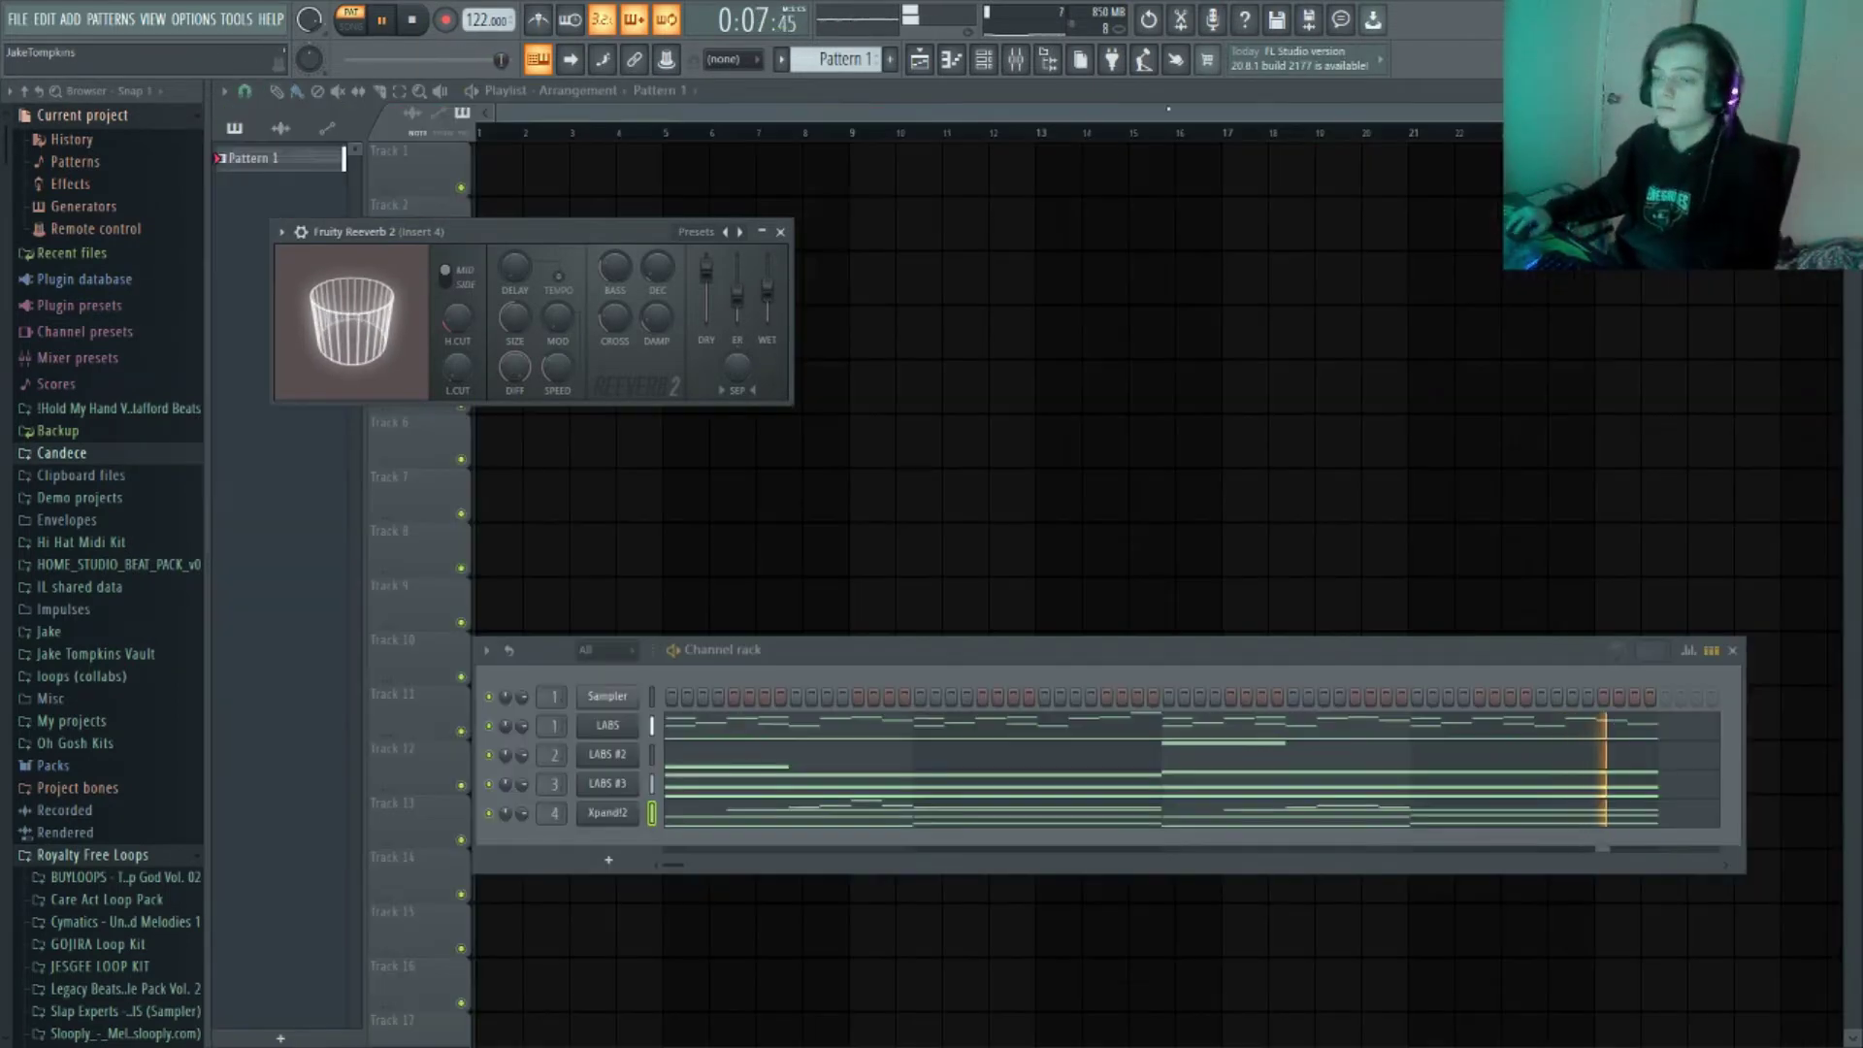
Place a Pattern 1 clip at bar 1 of track 1 and remove the extra copy at bar 5
left_click(1048, 166)
key("space")
left_click_drag(1048, 166, 490, 163)
left_click(673, 162)
right_click(706, 164)
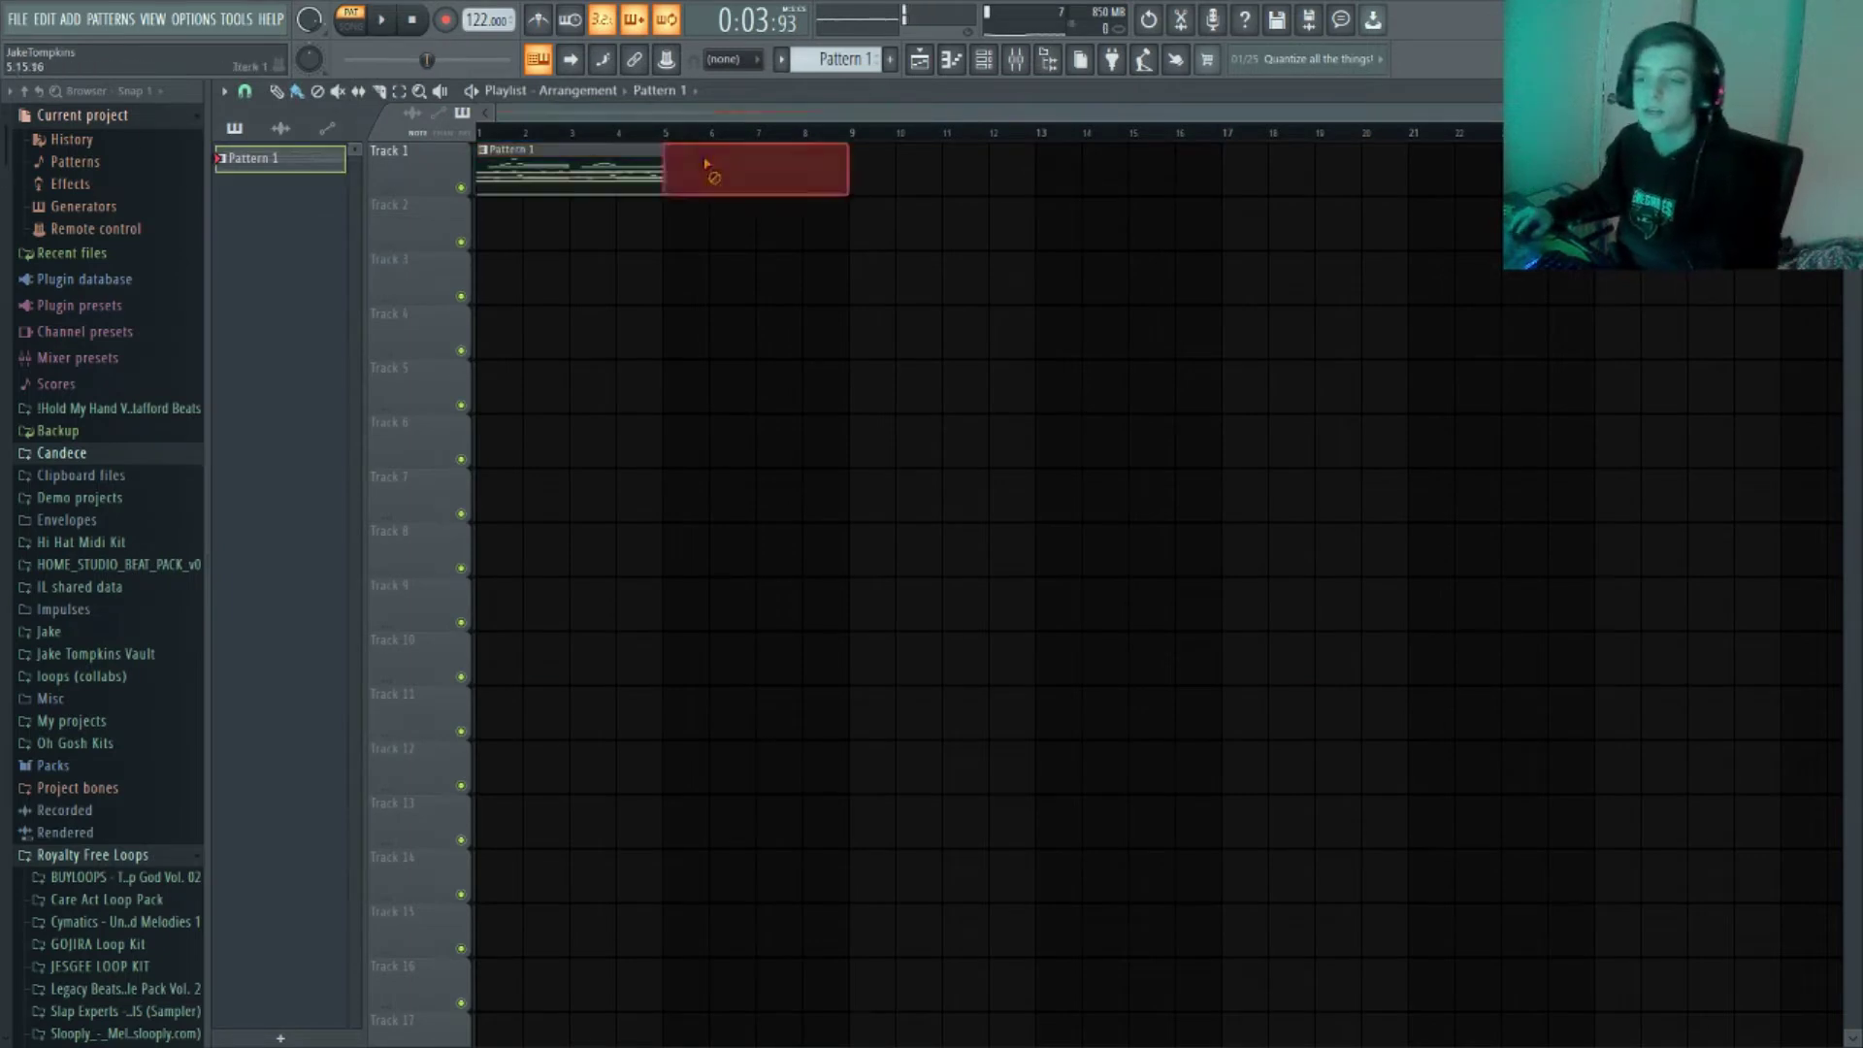
Split Pattern 1 by channel and place the four resulting patterns at bar 1 on tracks 1 to 4
left_click(780, 60)
left_click(956, 371)
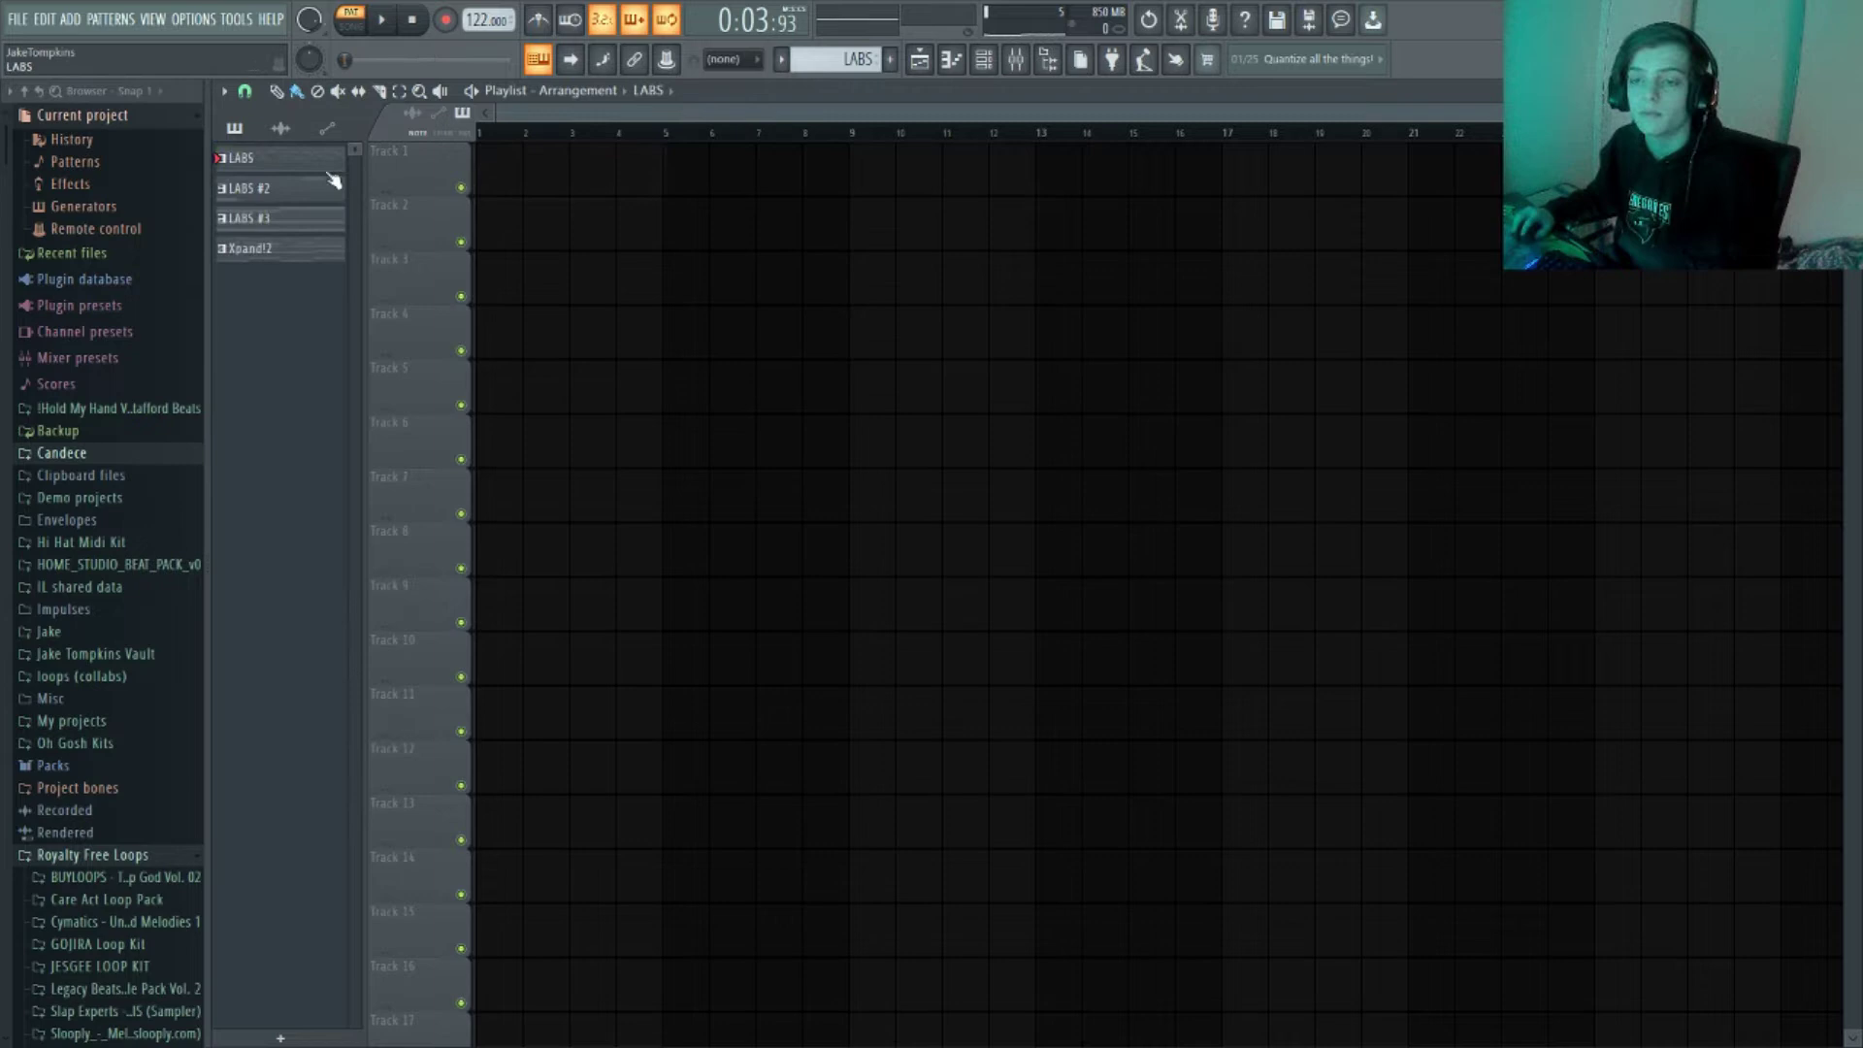
left_click_drag(498, 189, 481, 155)
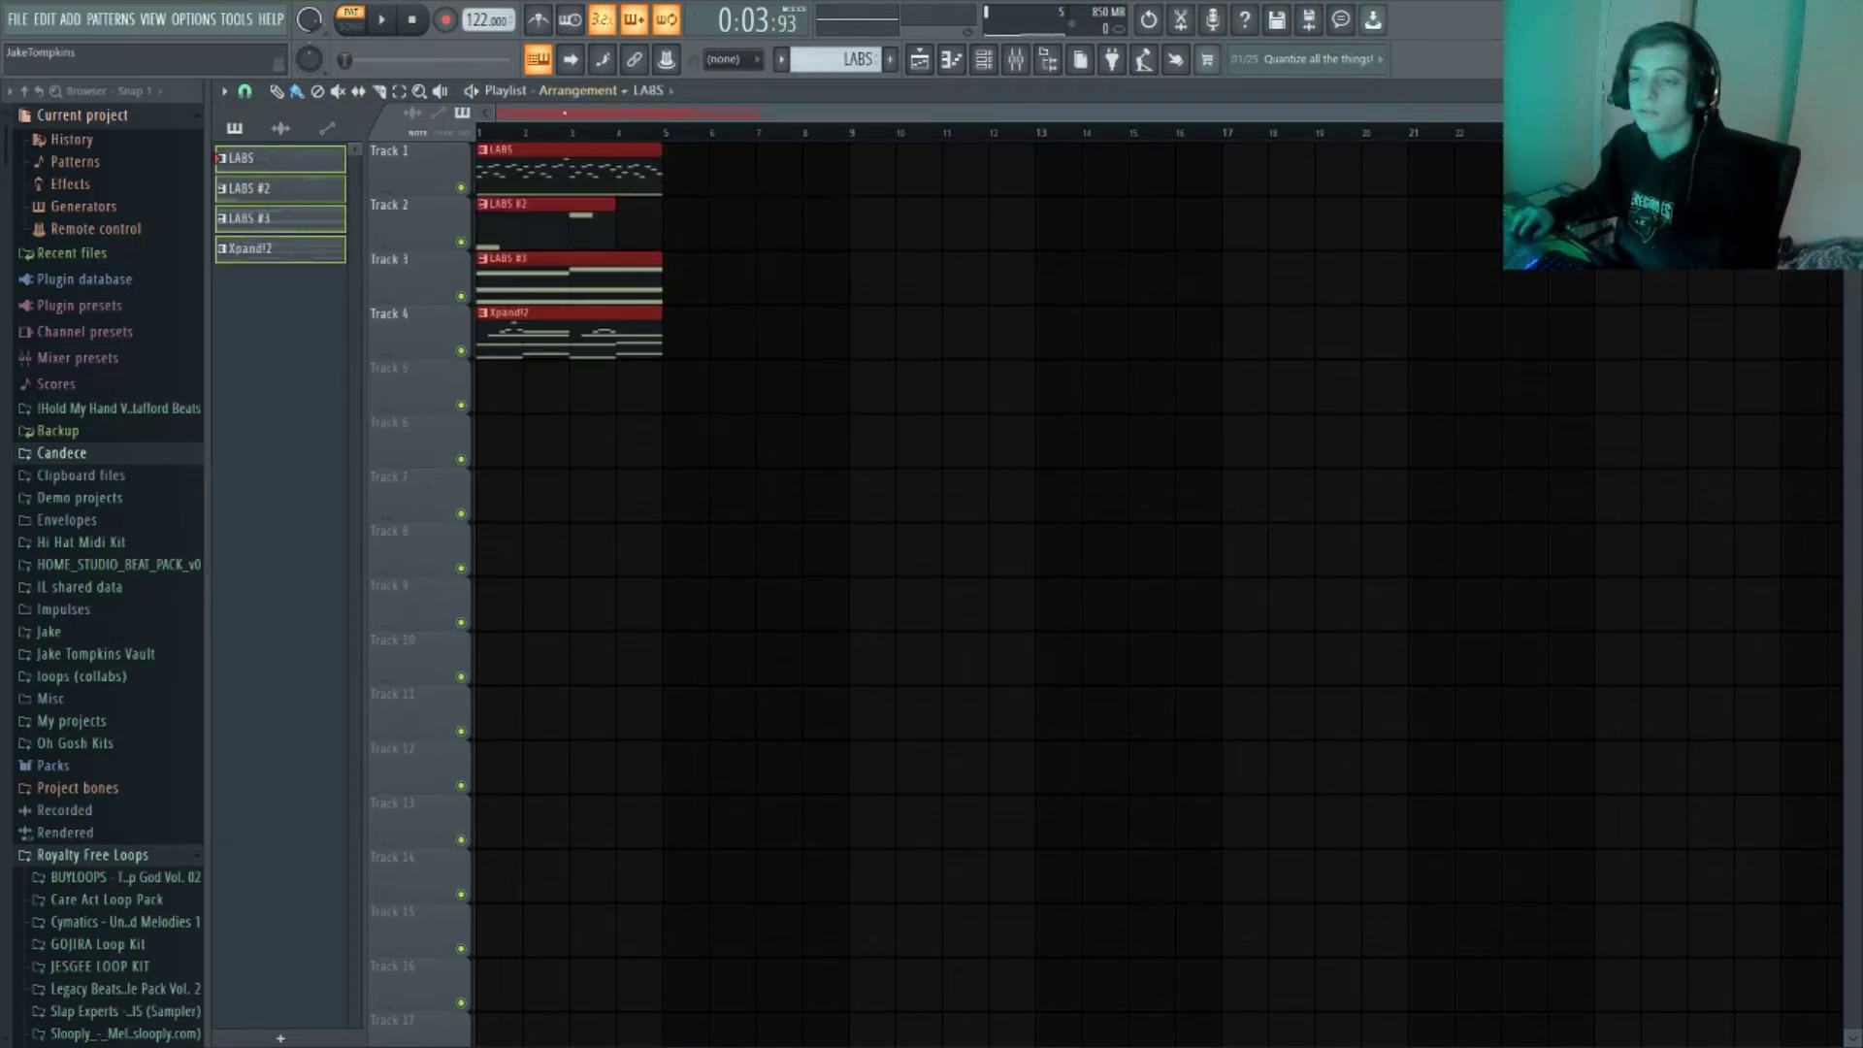
Play the arrangement from the start and move the LABS #3 clip to bar 5
left_click(477, 131)
key("space")
left_click(897, 344)
right_click(896, 350)
left_click_drag(615, 286, 792, 254)
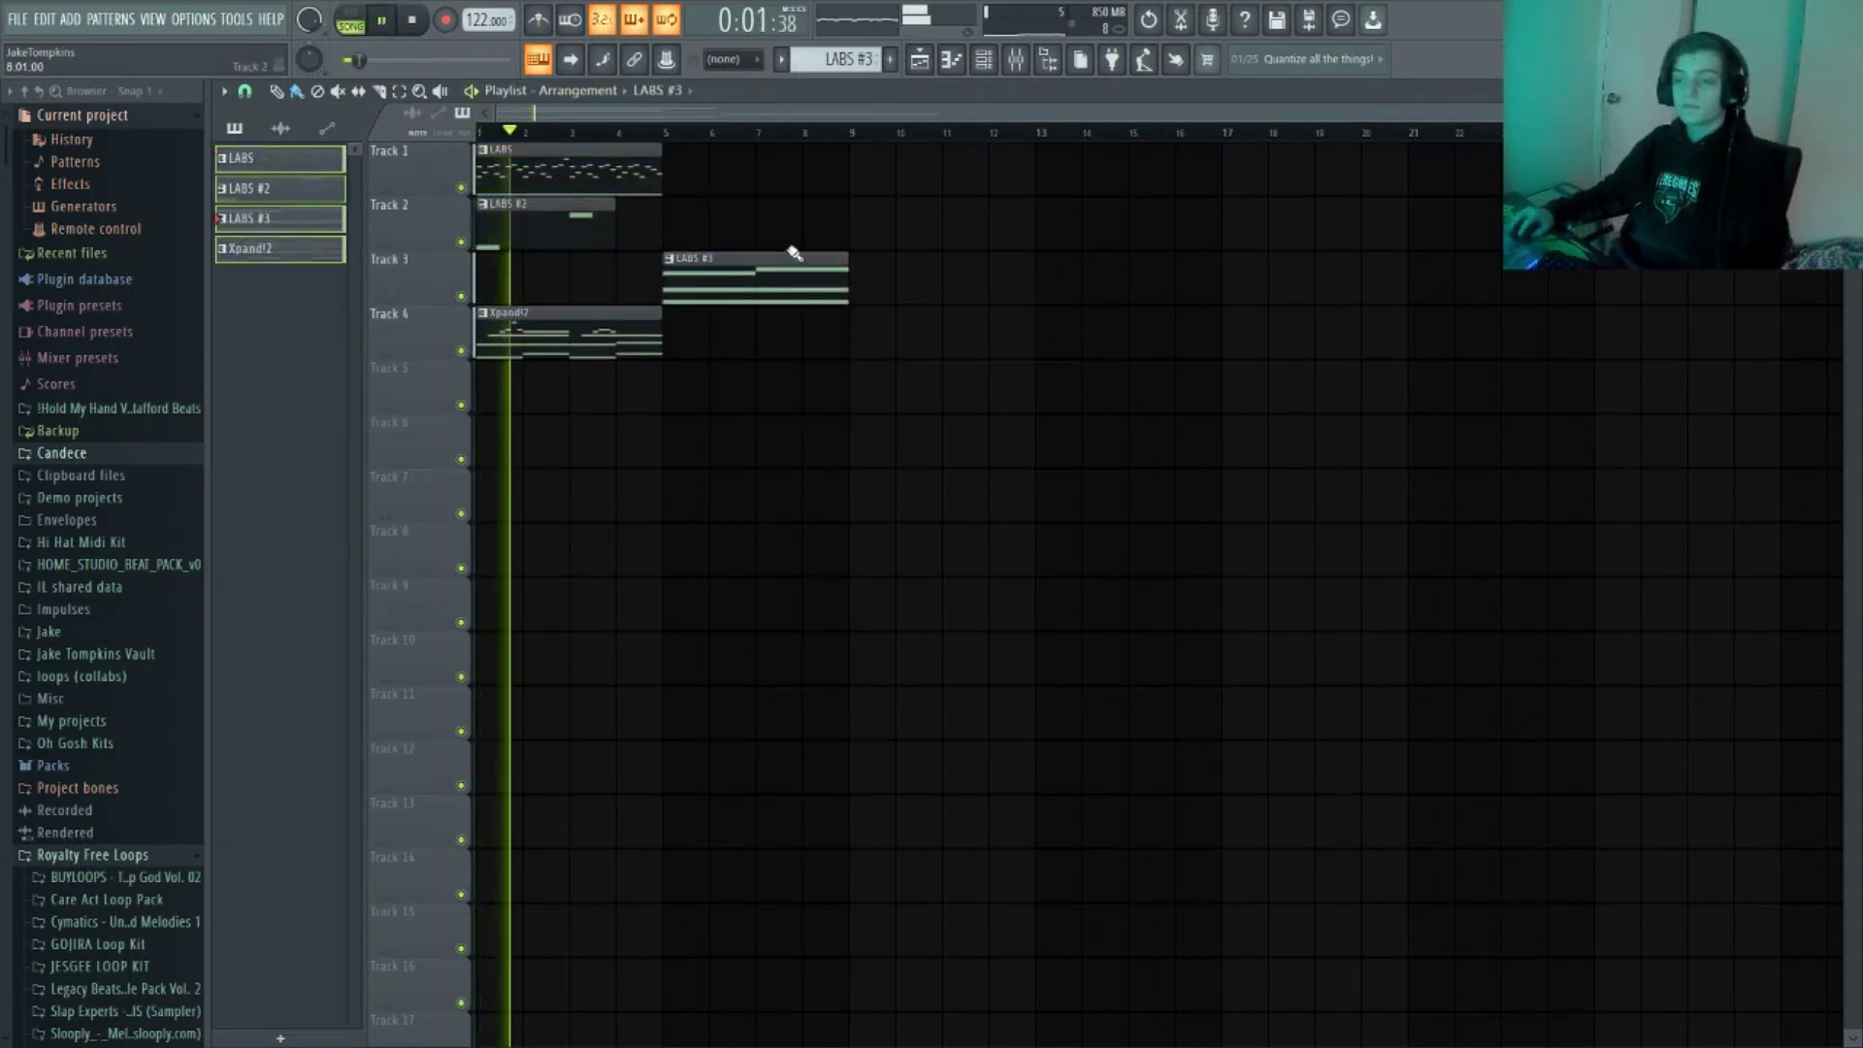
key("space")
key("space")
Move the Xpand!2 clip to bar 5 and audition the LABS and LABS #2 clips together
left_click_drag(562, 206, 785, 197)
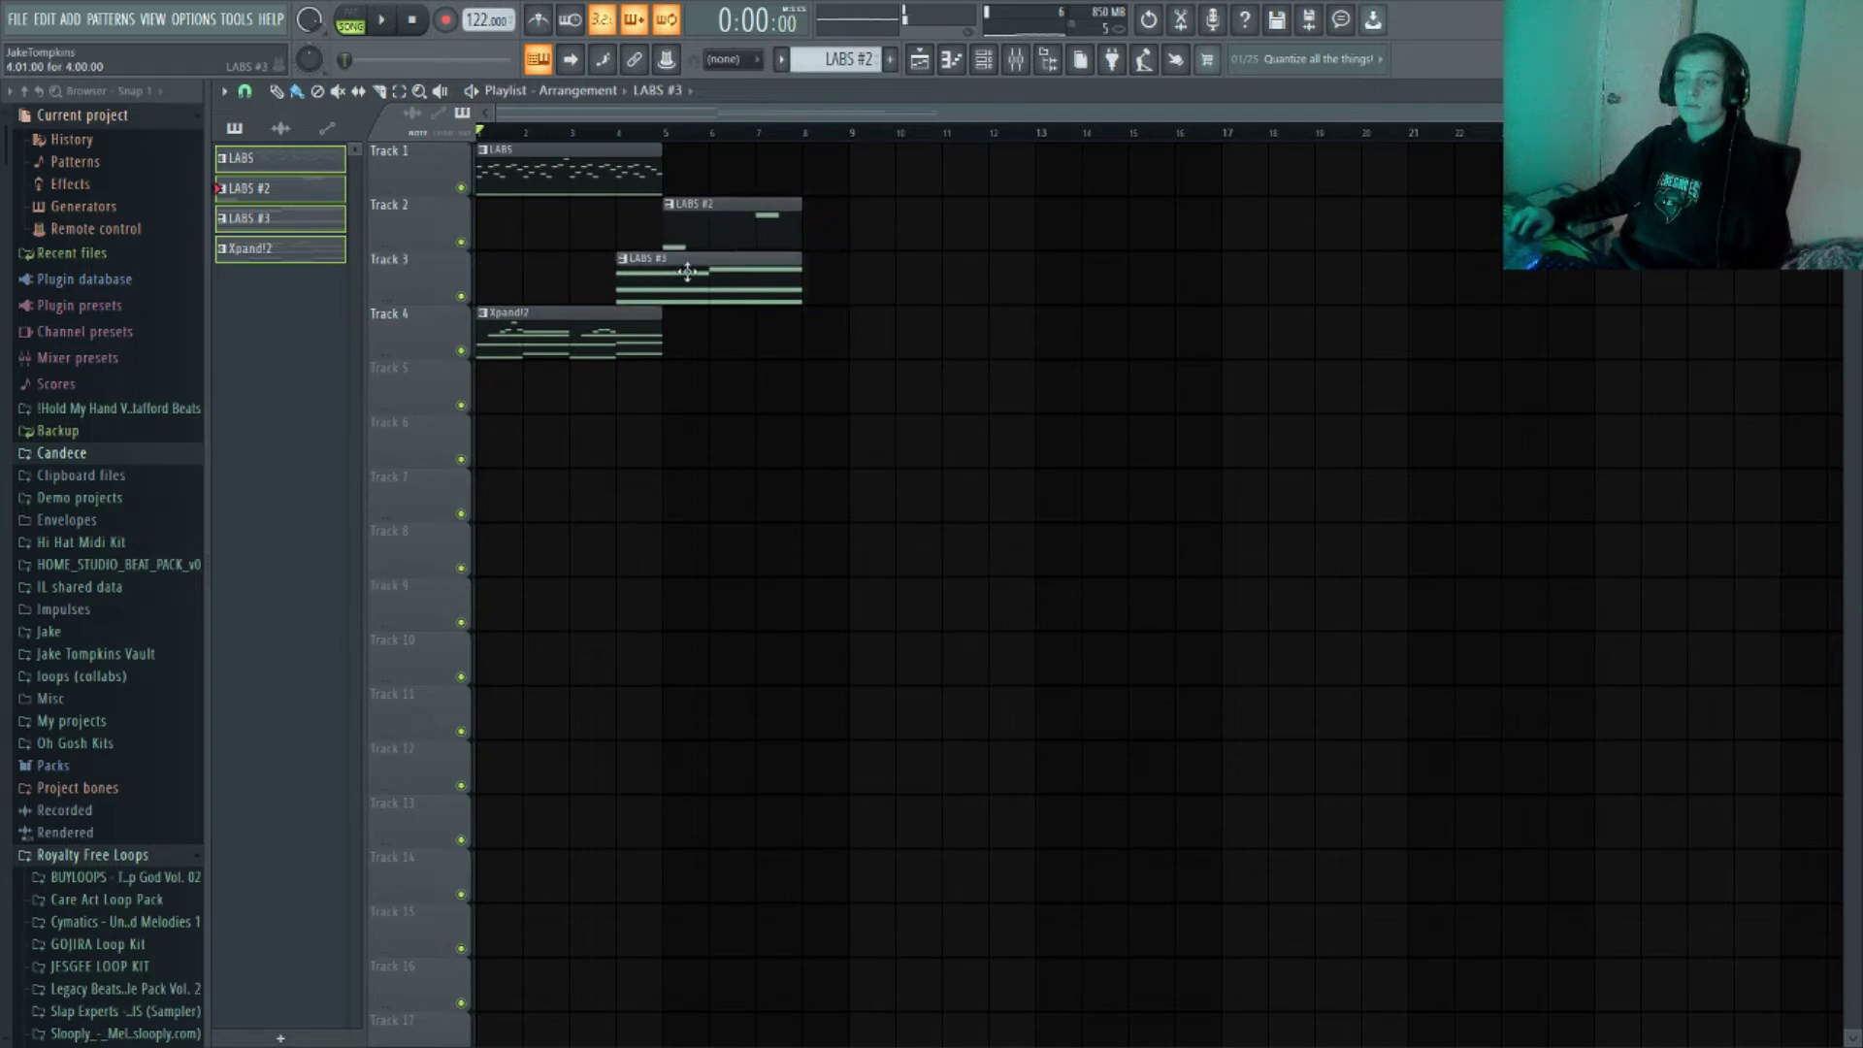
left_click_drag(510, 257, 514, 257)
left_click_drag(583, 330, 728, 278)
key("space")
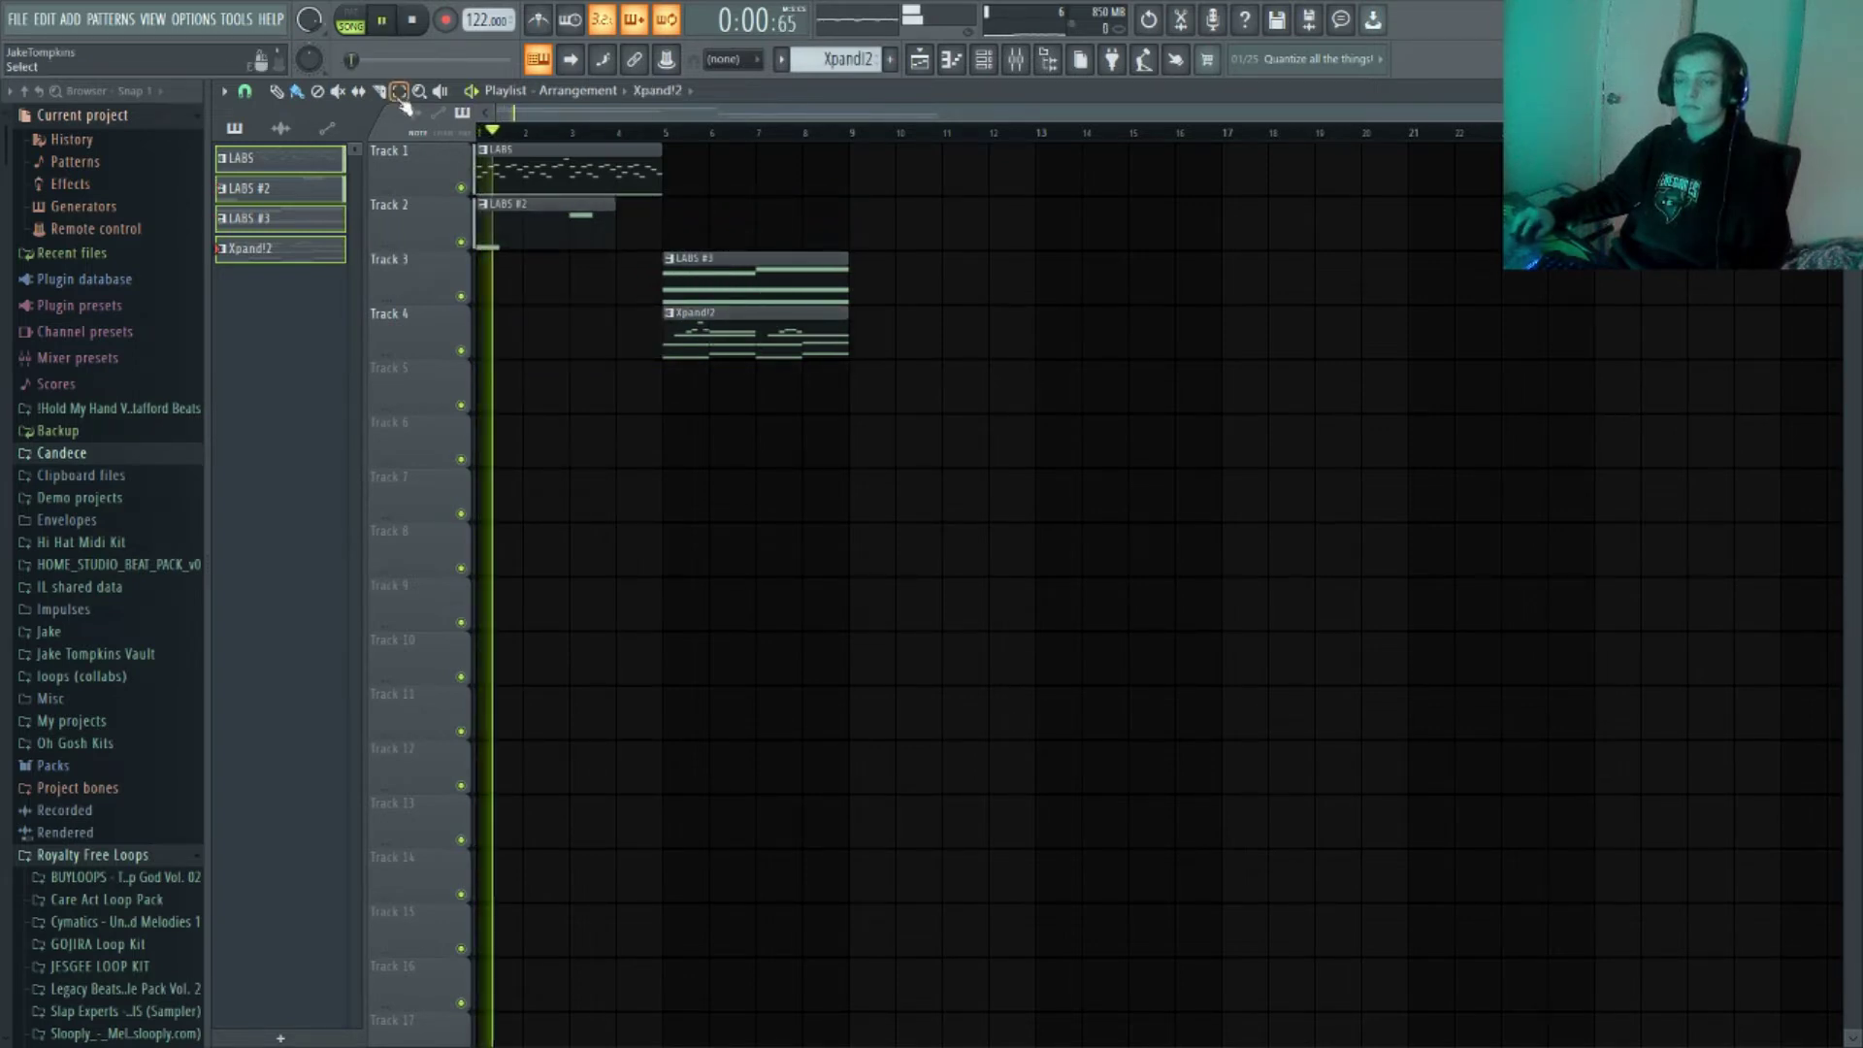
key("space")
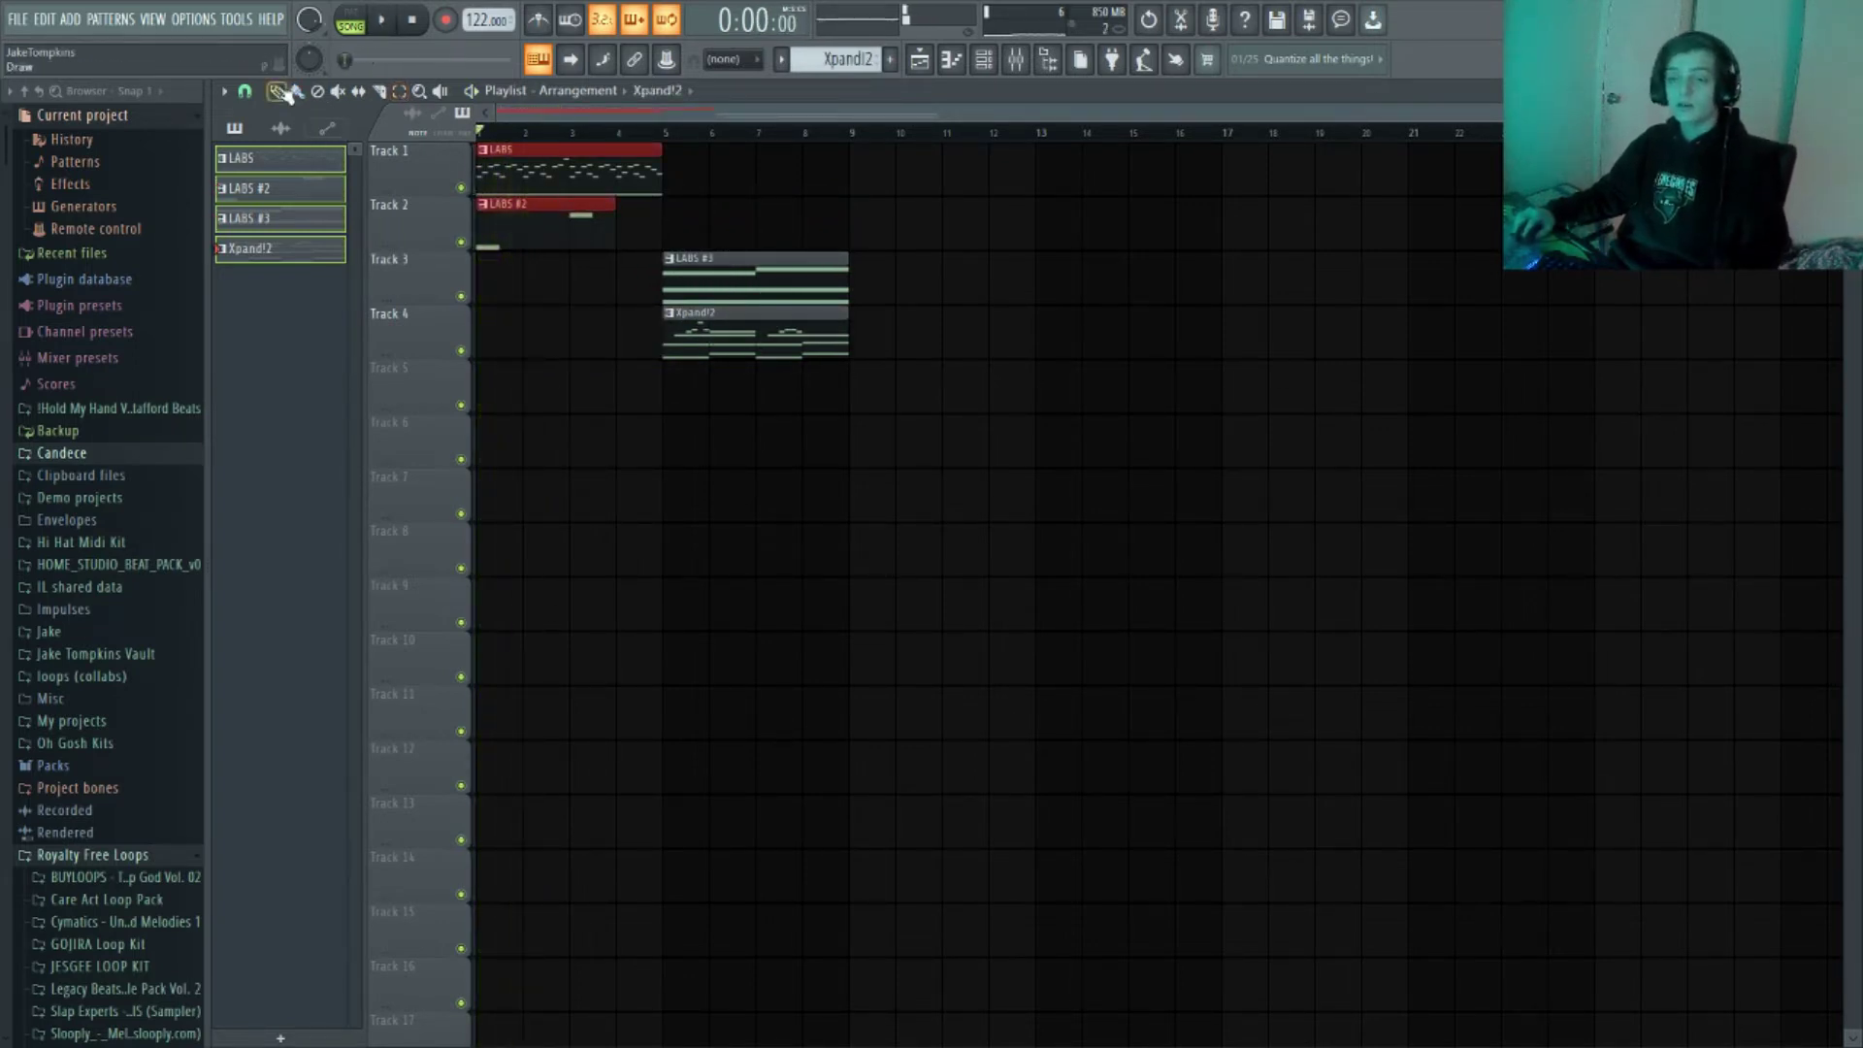
Move the LABS #2 clip to bar 5 and add a second LABS clip at bar 5
left_click(743, 230)
right_click(743, 230)
left_click_drag(540, 207, 728, 207)
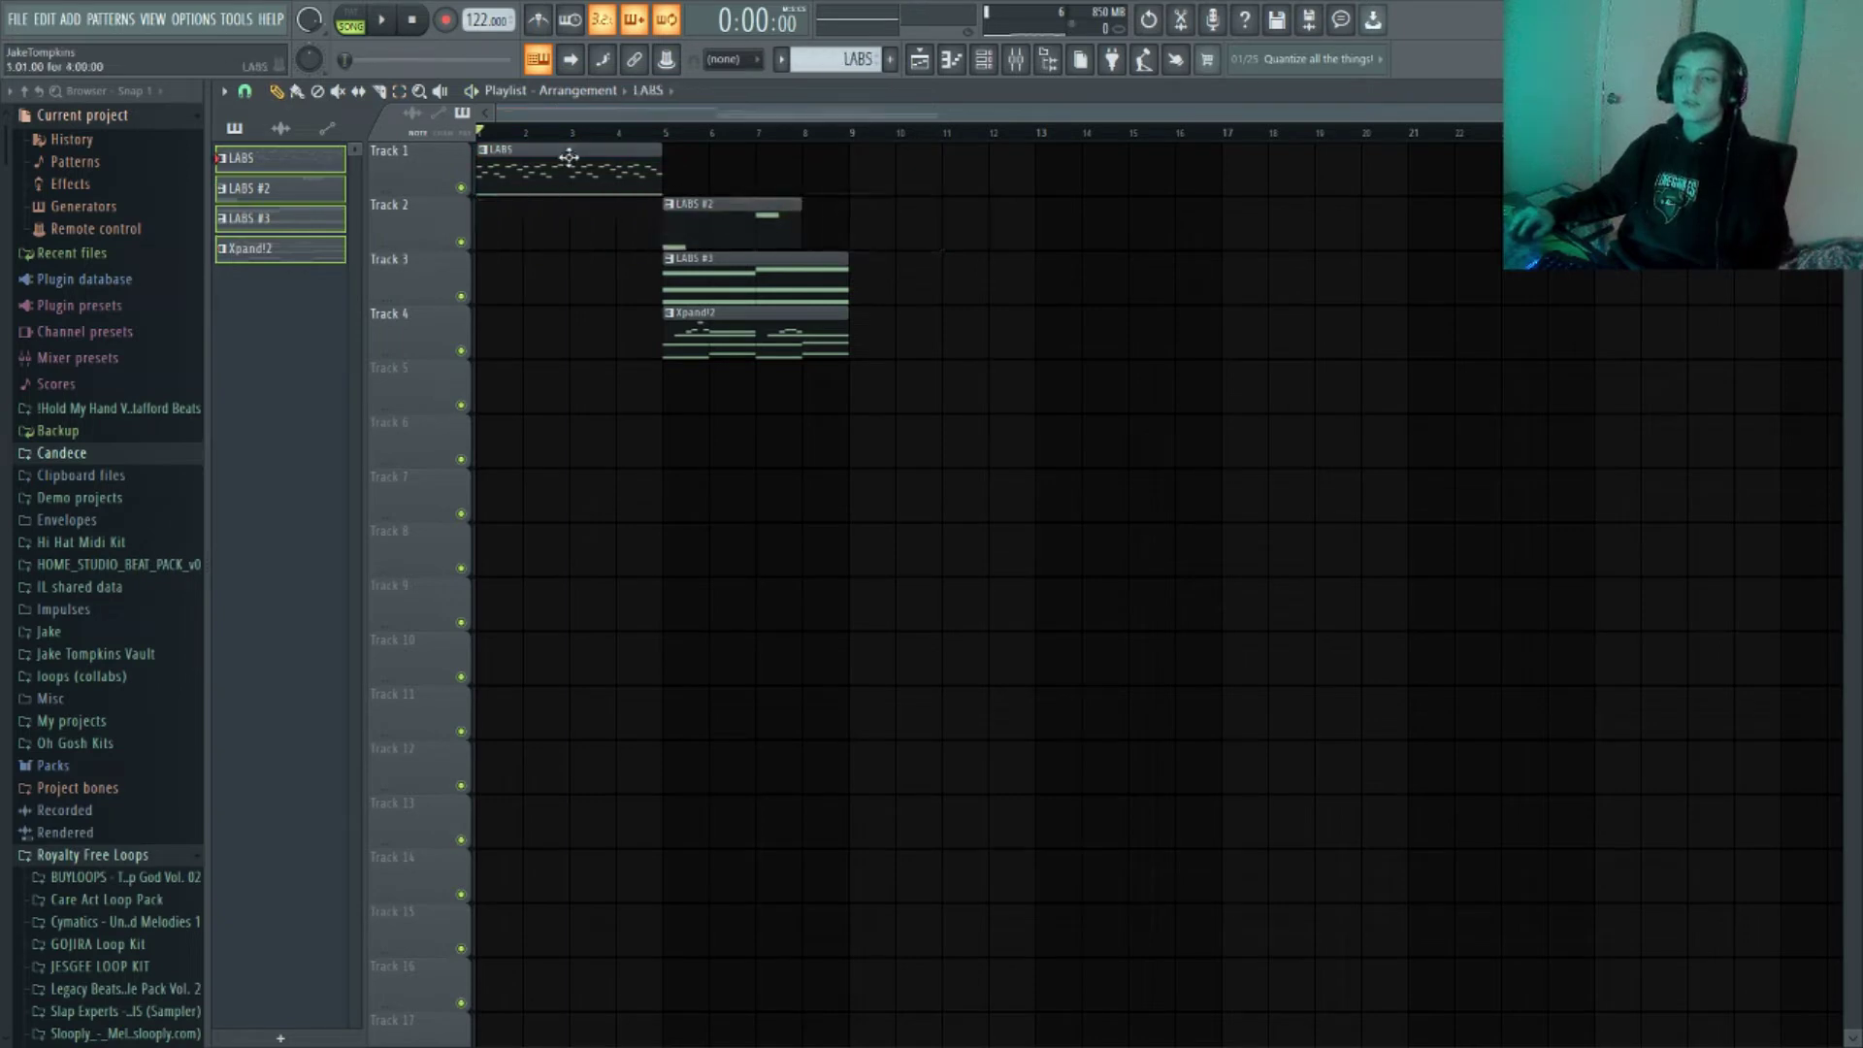
left_click(722, 189)
Move the LABS #3 and LABS #2 clips to bar 9 and add LABS and Xpand!2 clips there
left_click_drag(756, 287, 923, 274)
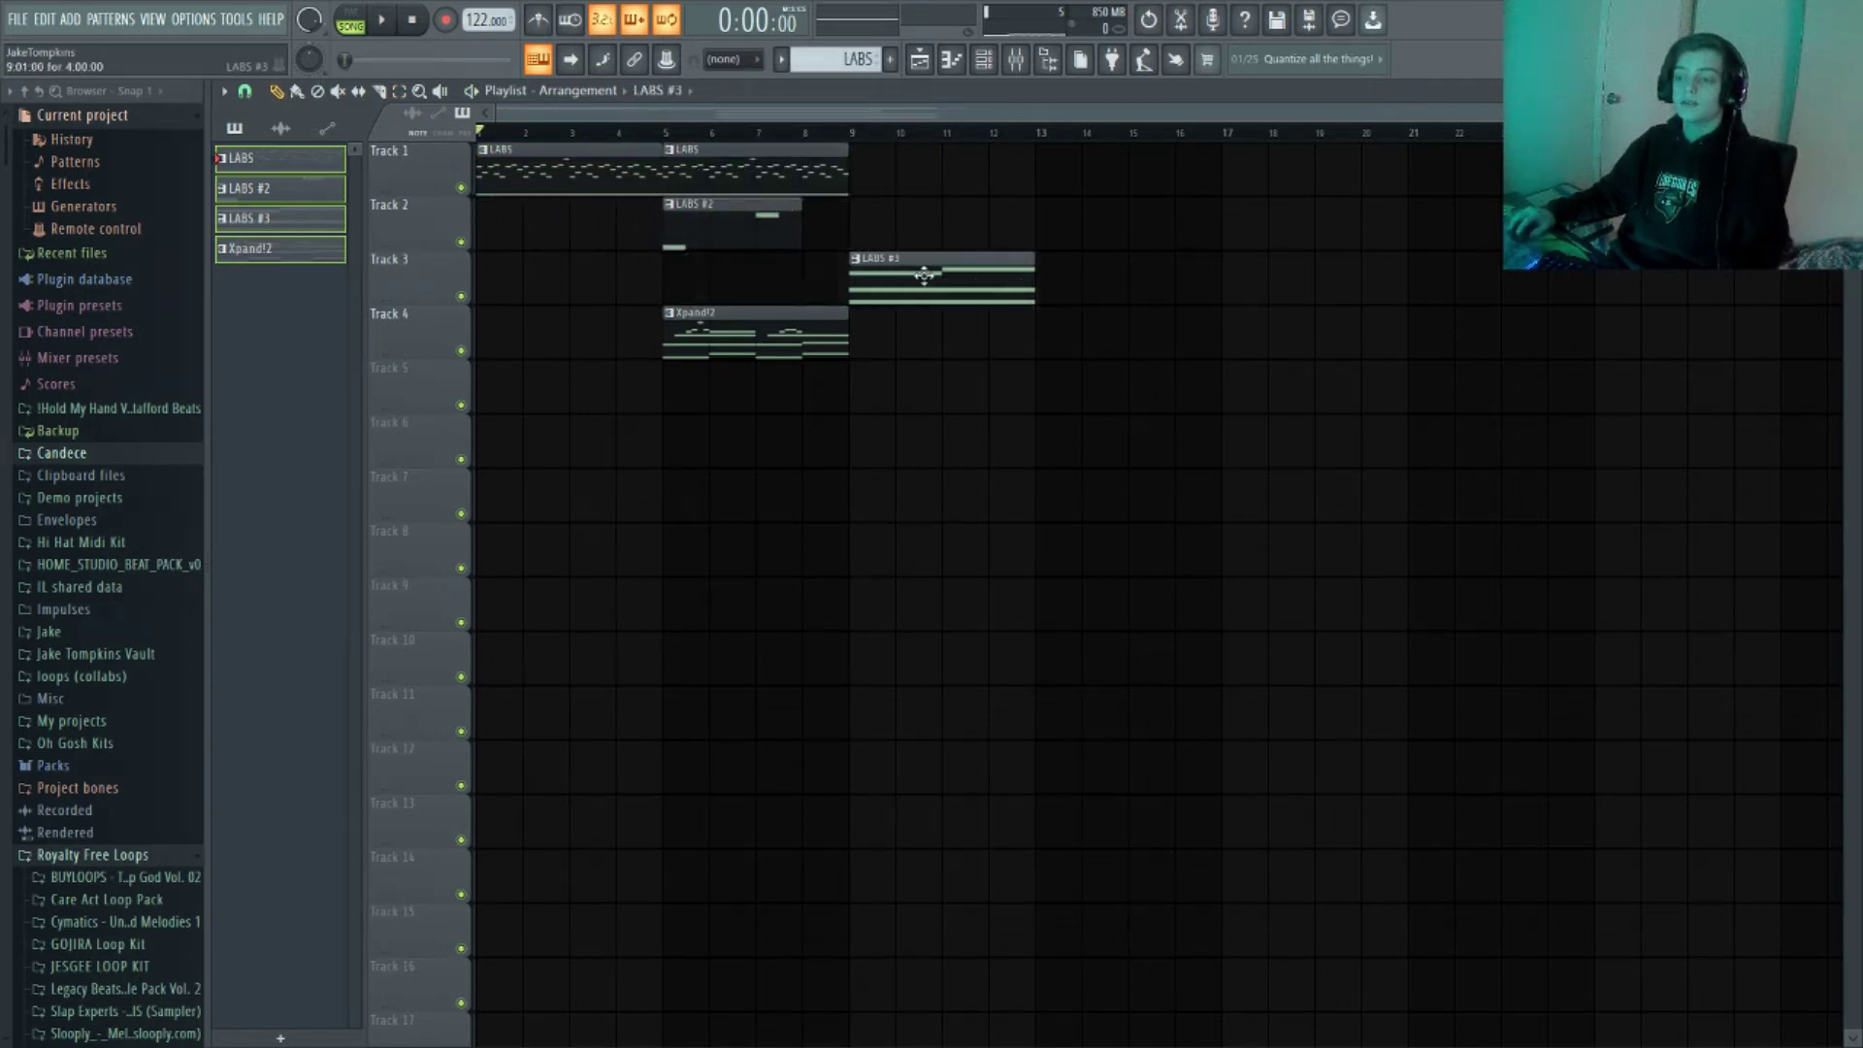
left_click_drag(719, 219, 905, 213)
key("space")
left_click(786, 186)
left_click(864, 181)
left_click(830, 322)
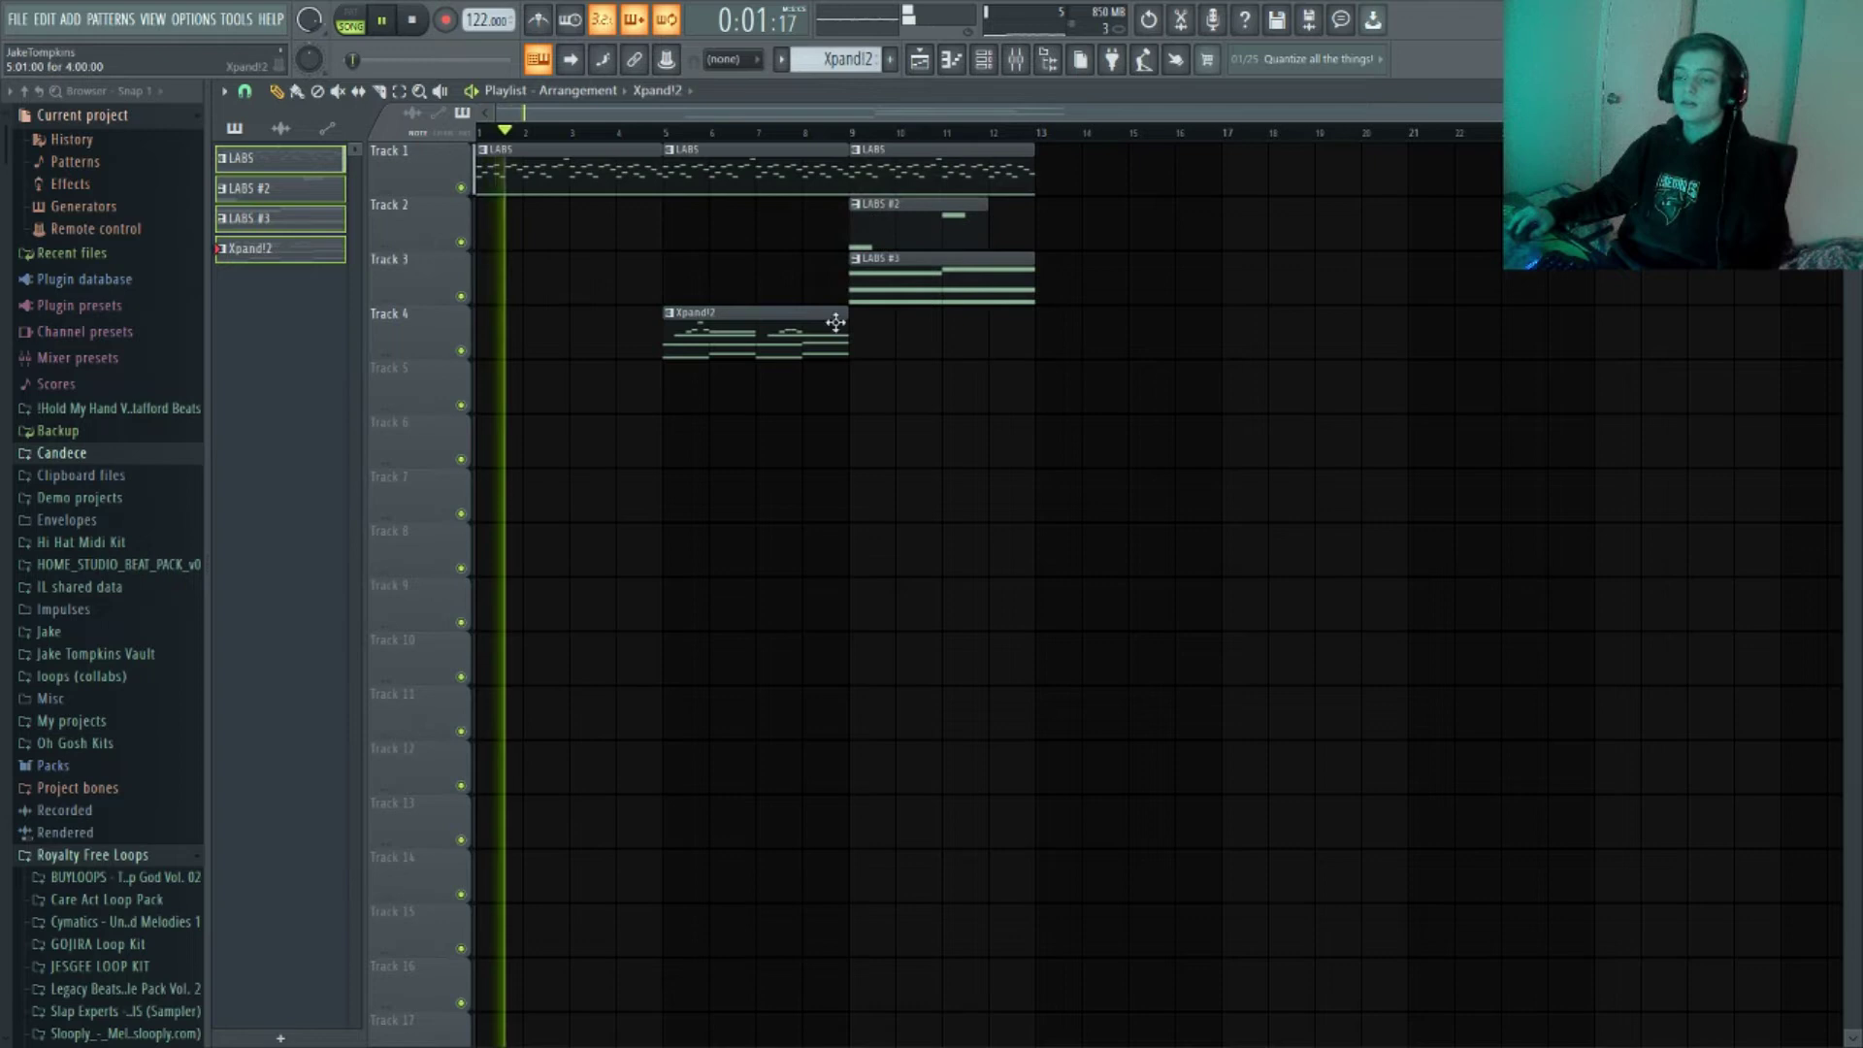
left_click_drag(909, 330, 840, 312)
Duplicate the four clips in bars 9 to 12 into bars 13 to 16
left_click(406, 95)
left_click_drag(1254, 524, 902, 160)
key("ctrl+b")
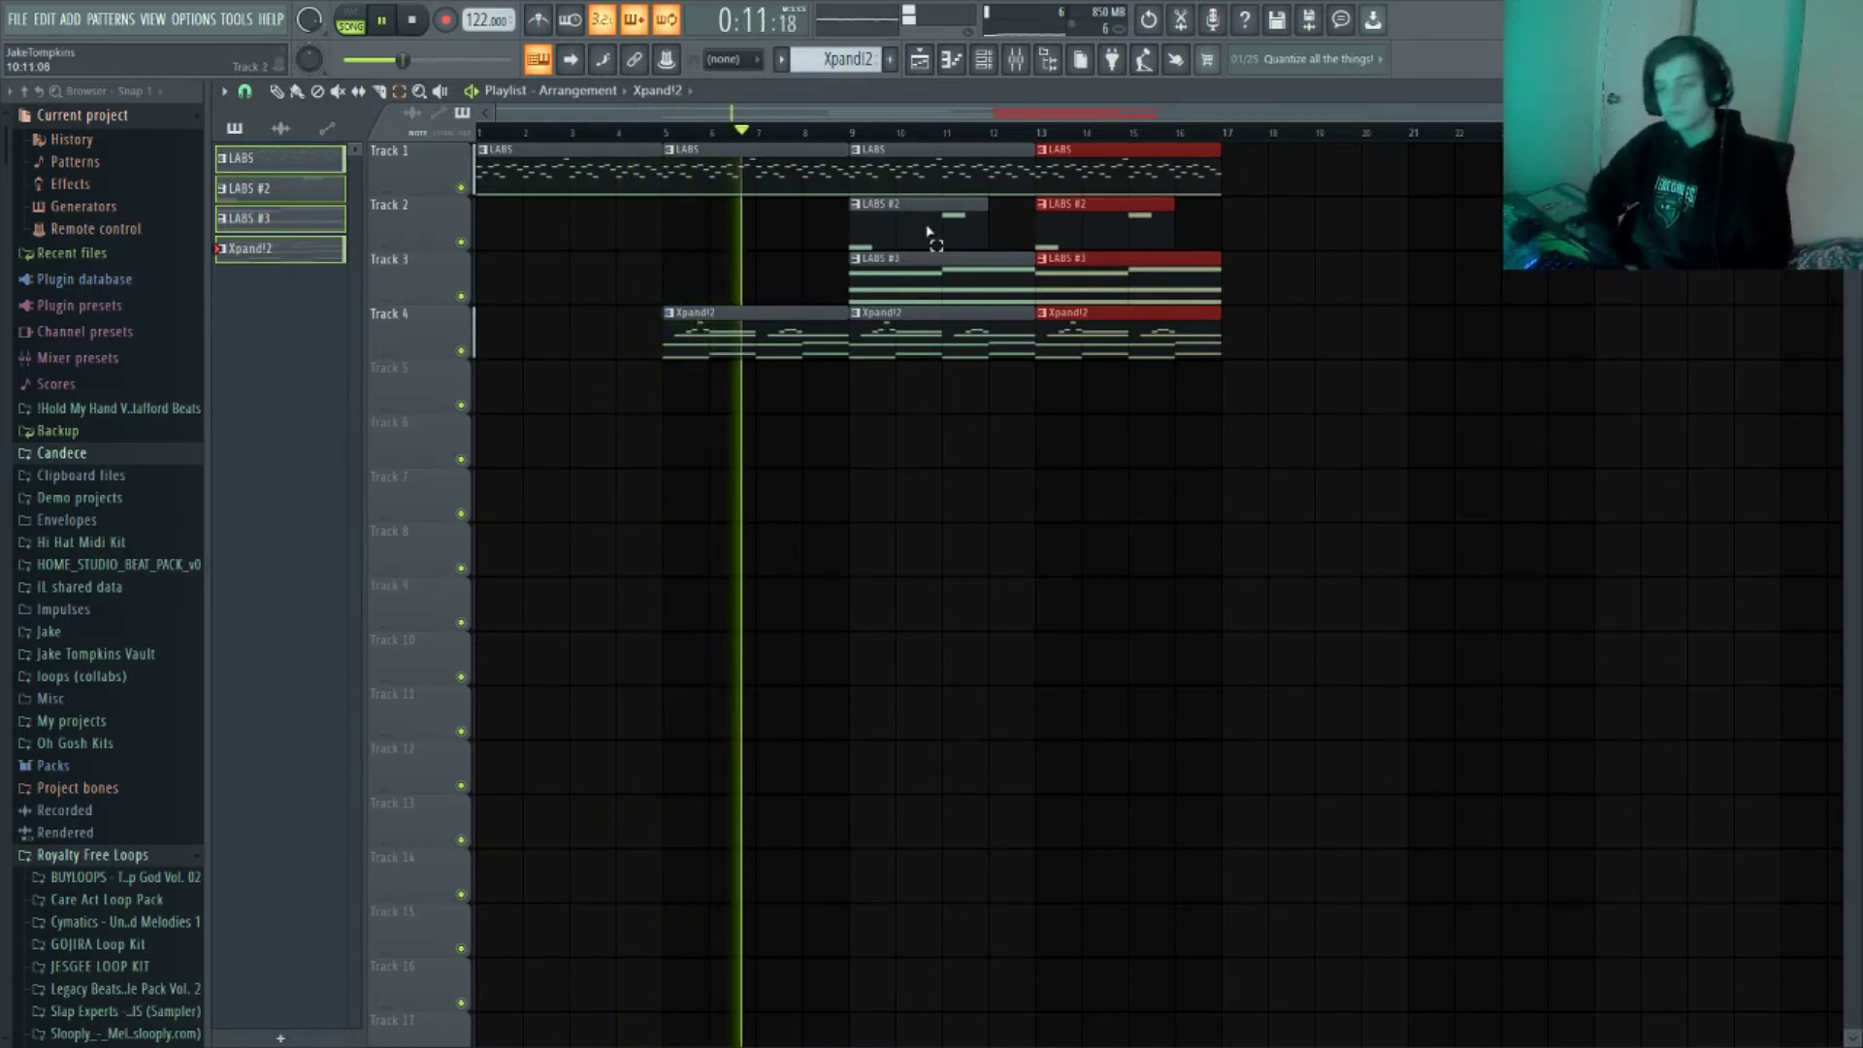
scroll(924, 223, "down", 1)
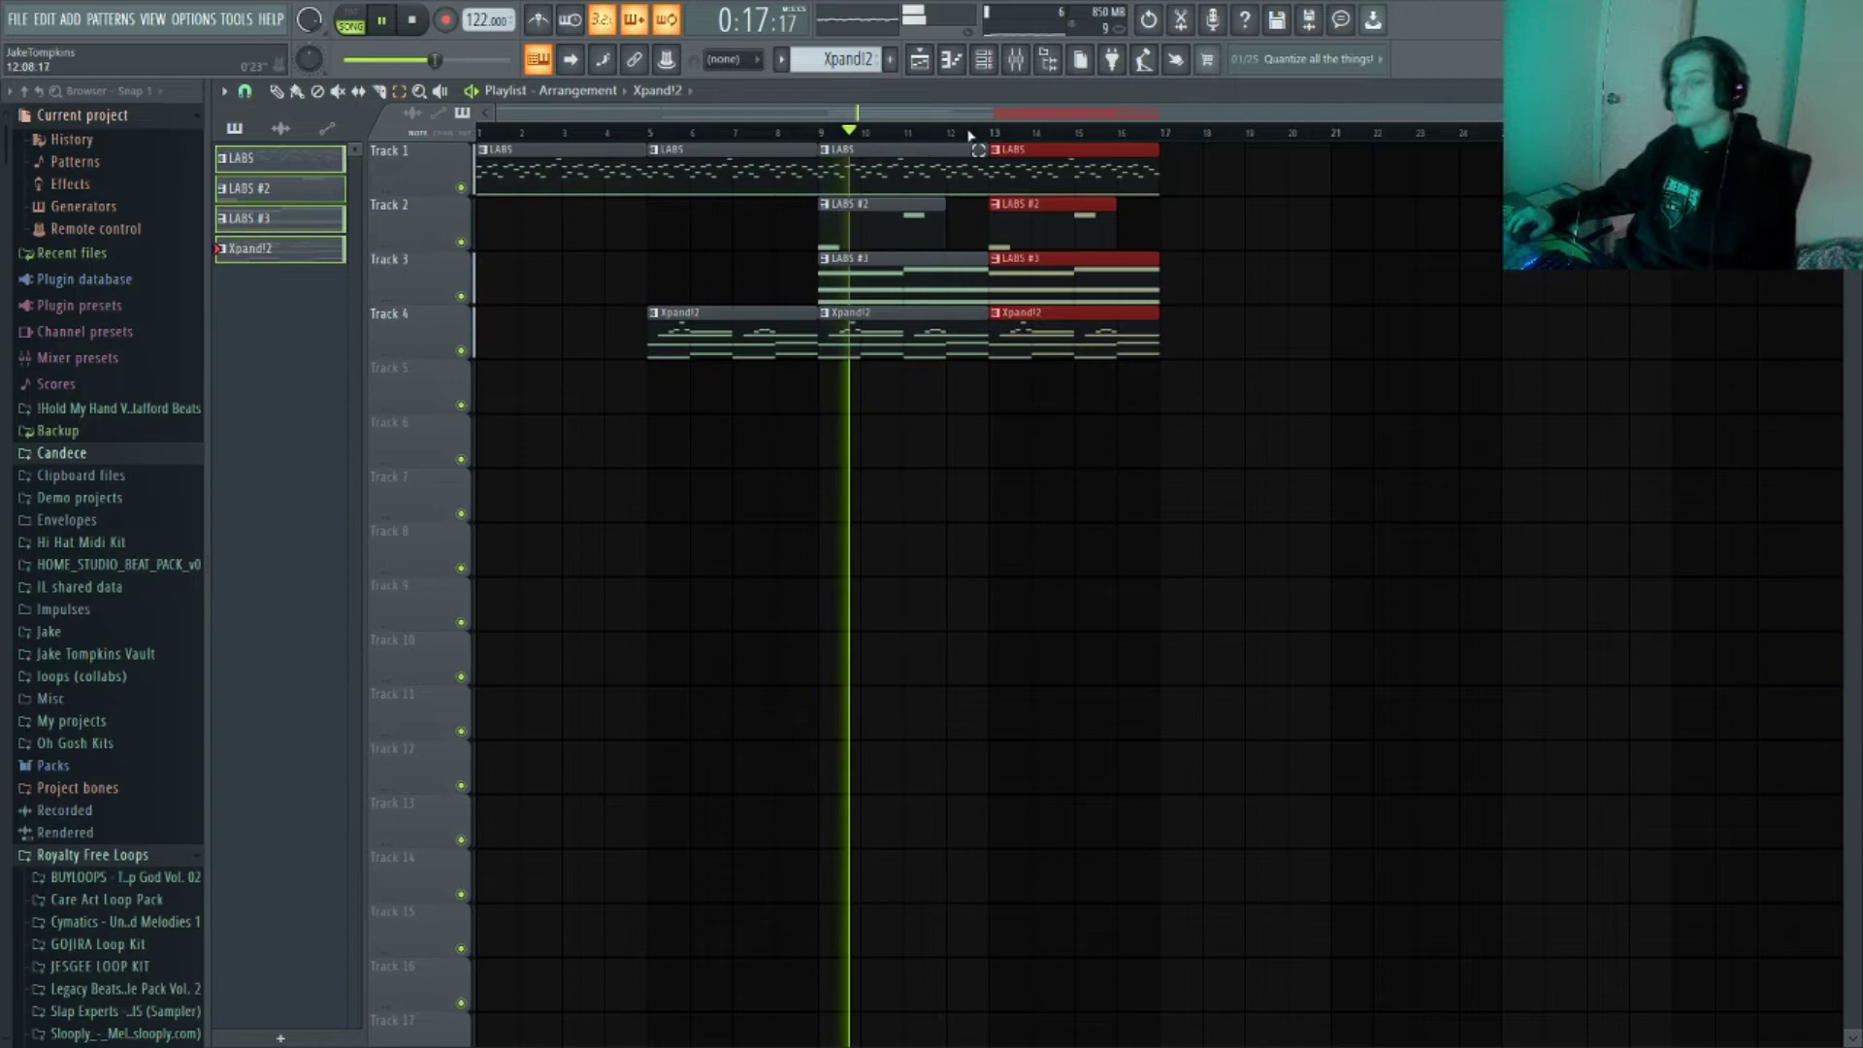
Consolidate the whole arrangement into a single audio clip and delete the muted source clips
key("ctrl+a")
key("ctrl+alt+c")
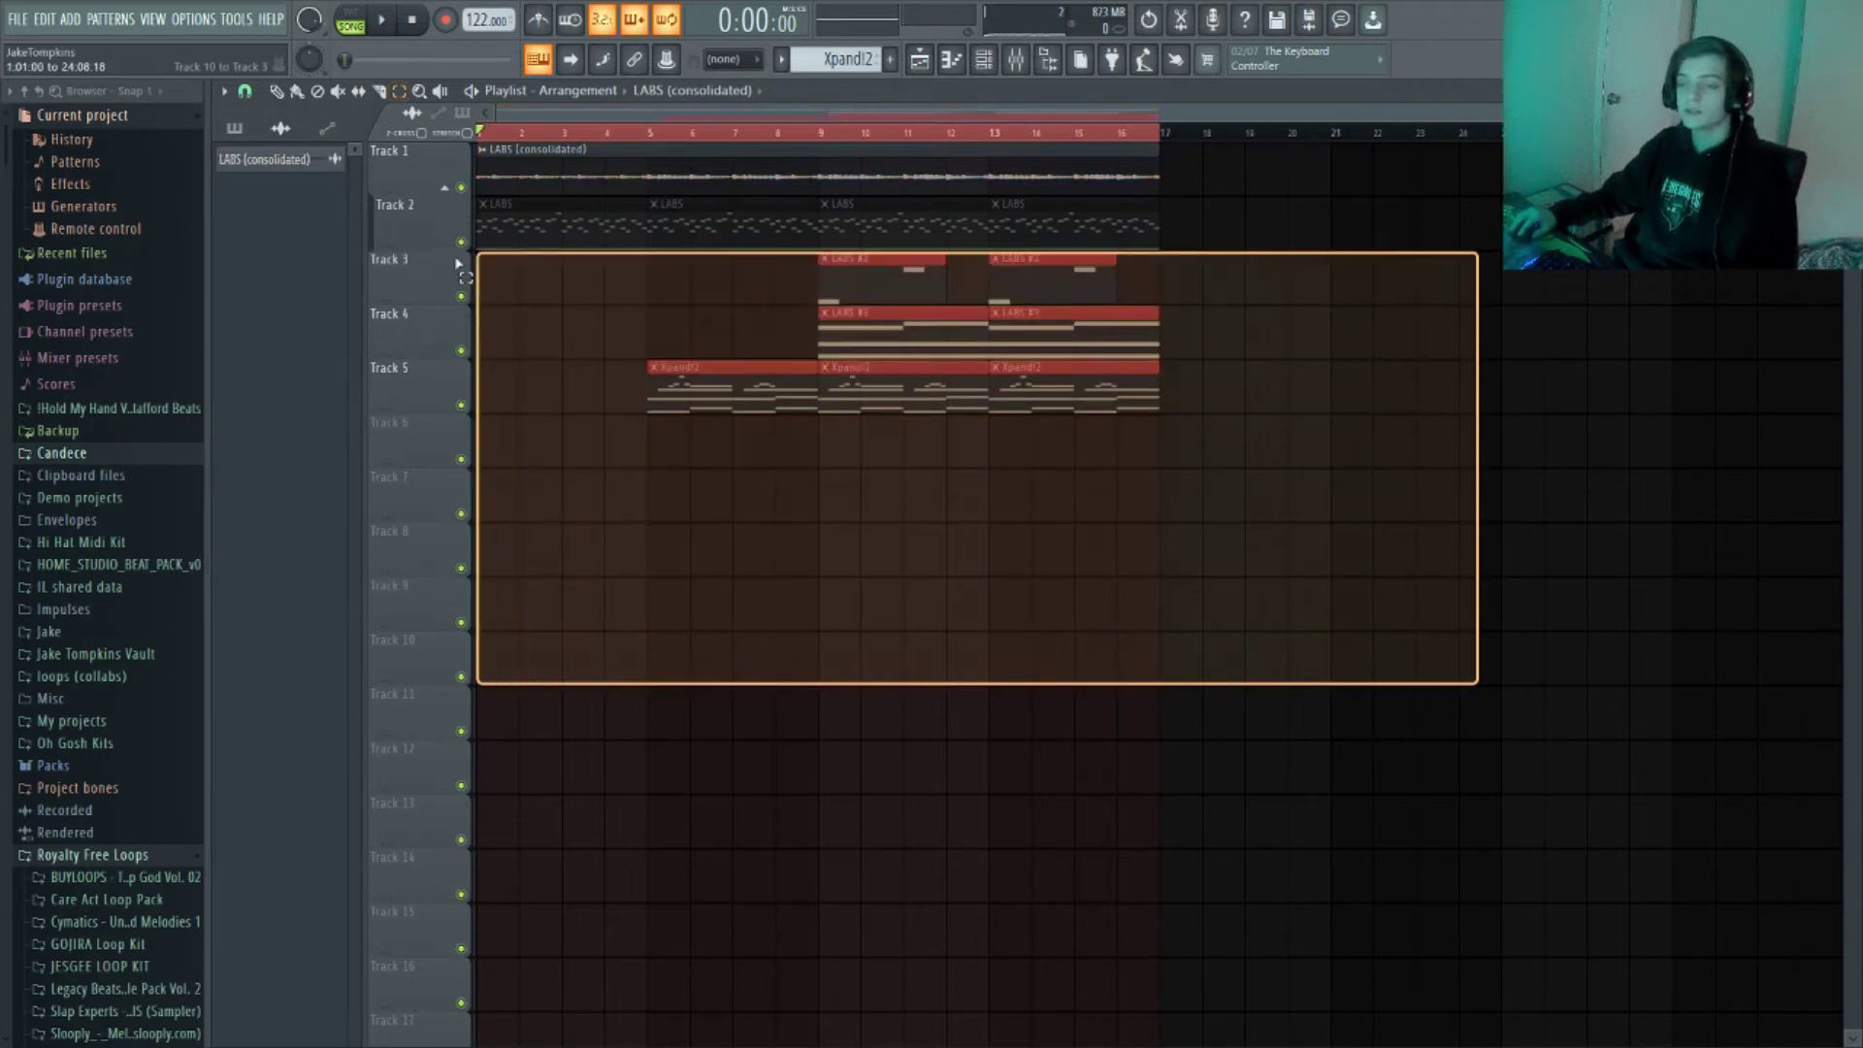
left_click_drag(436, 231, 431, 224)
key("Delete")
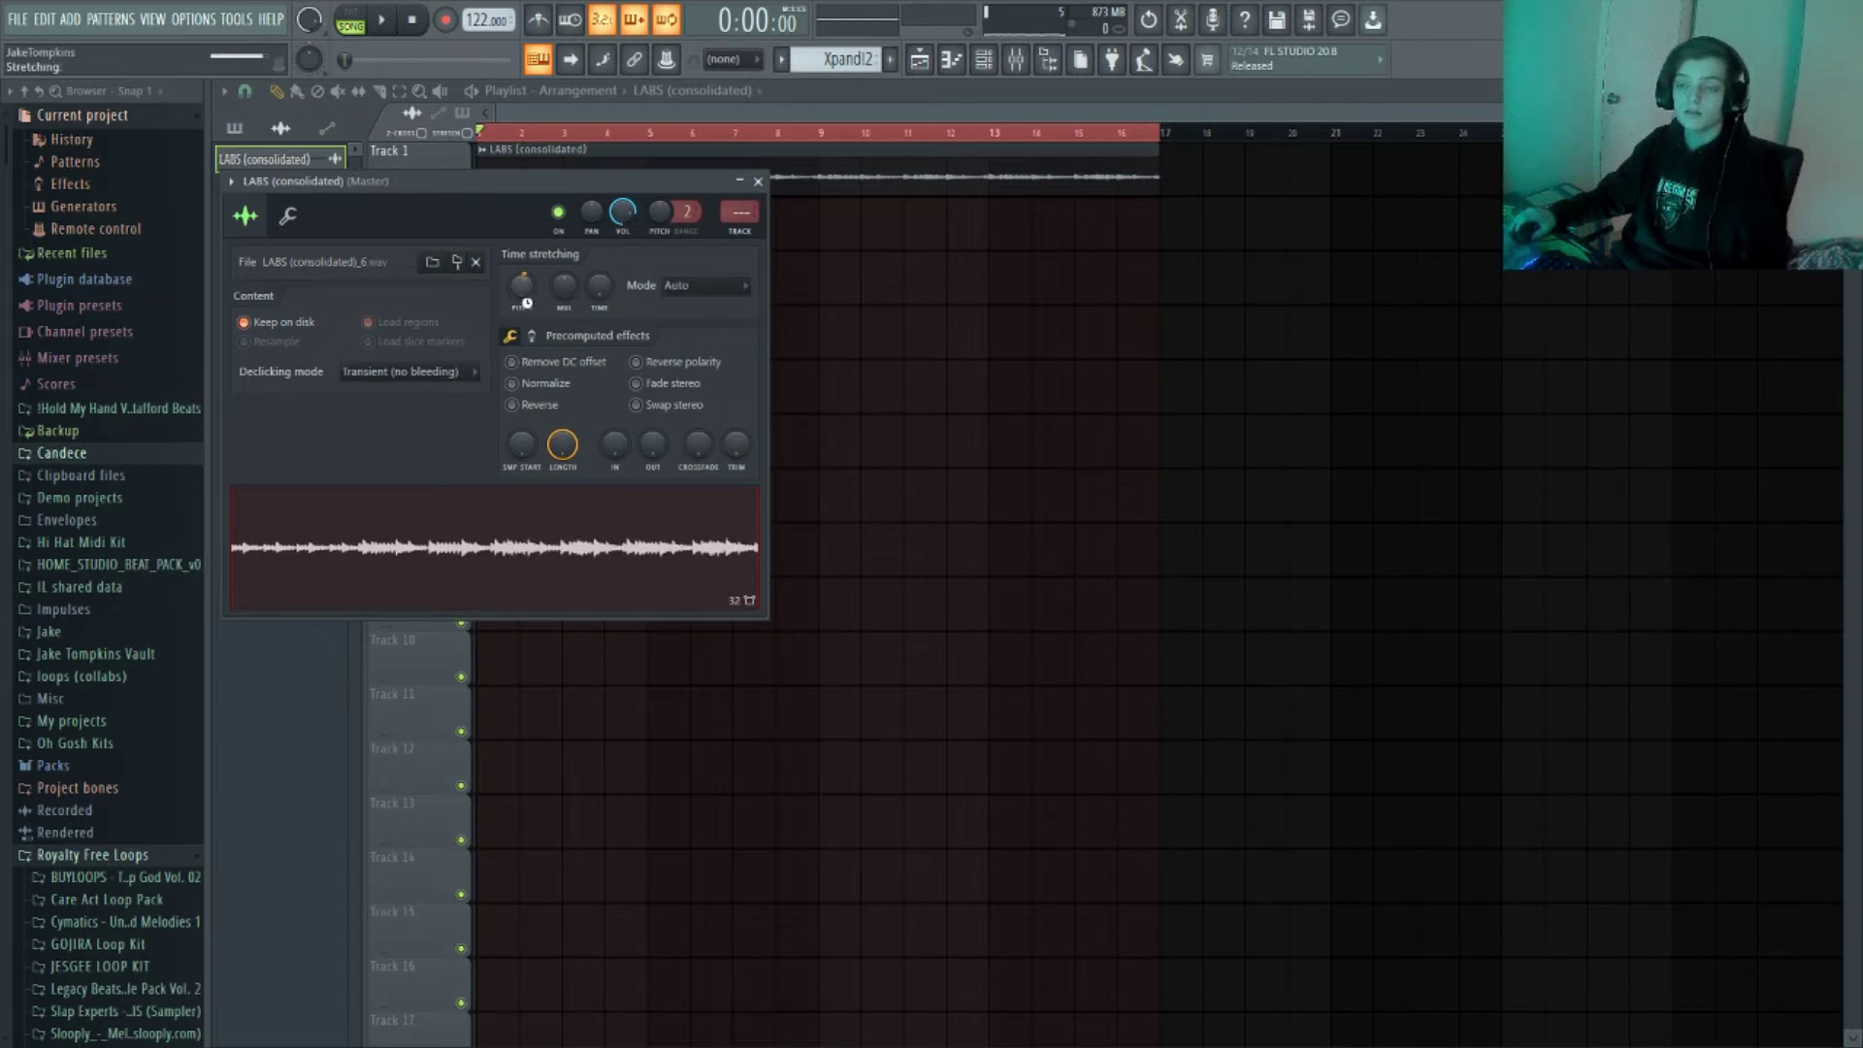
Audition the consolidated audio clip with its sample settings open, and close the settings
left_click_drag(568, 183, 1178, 233)
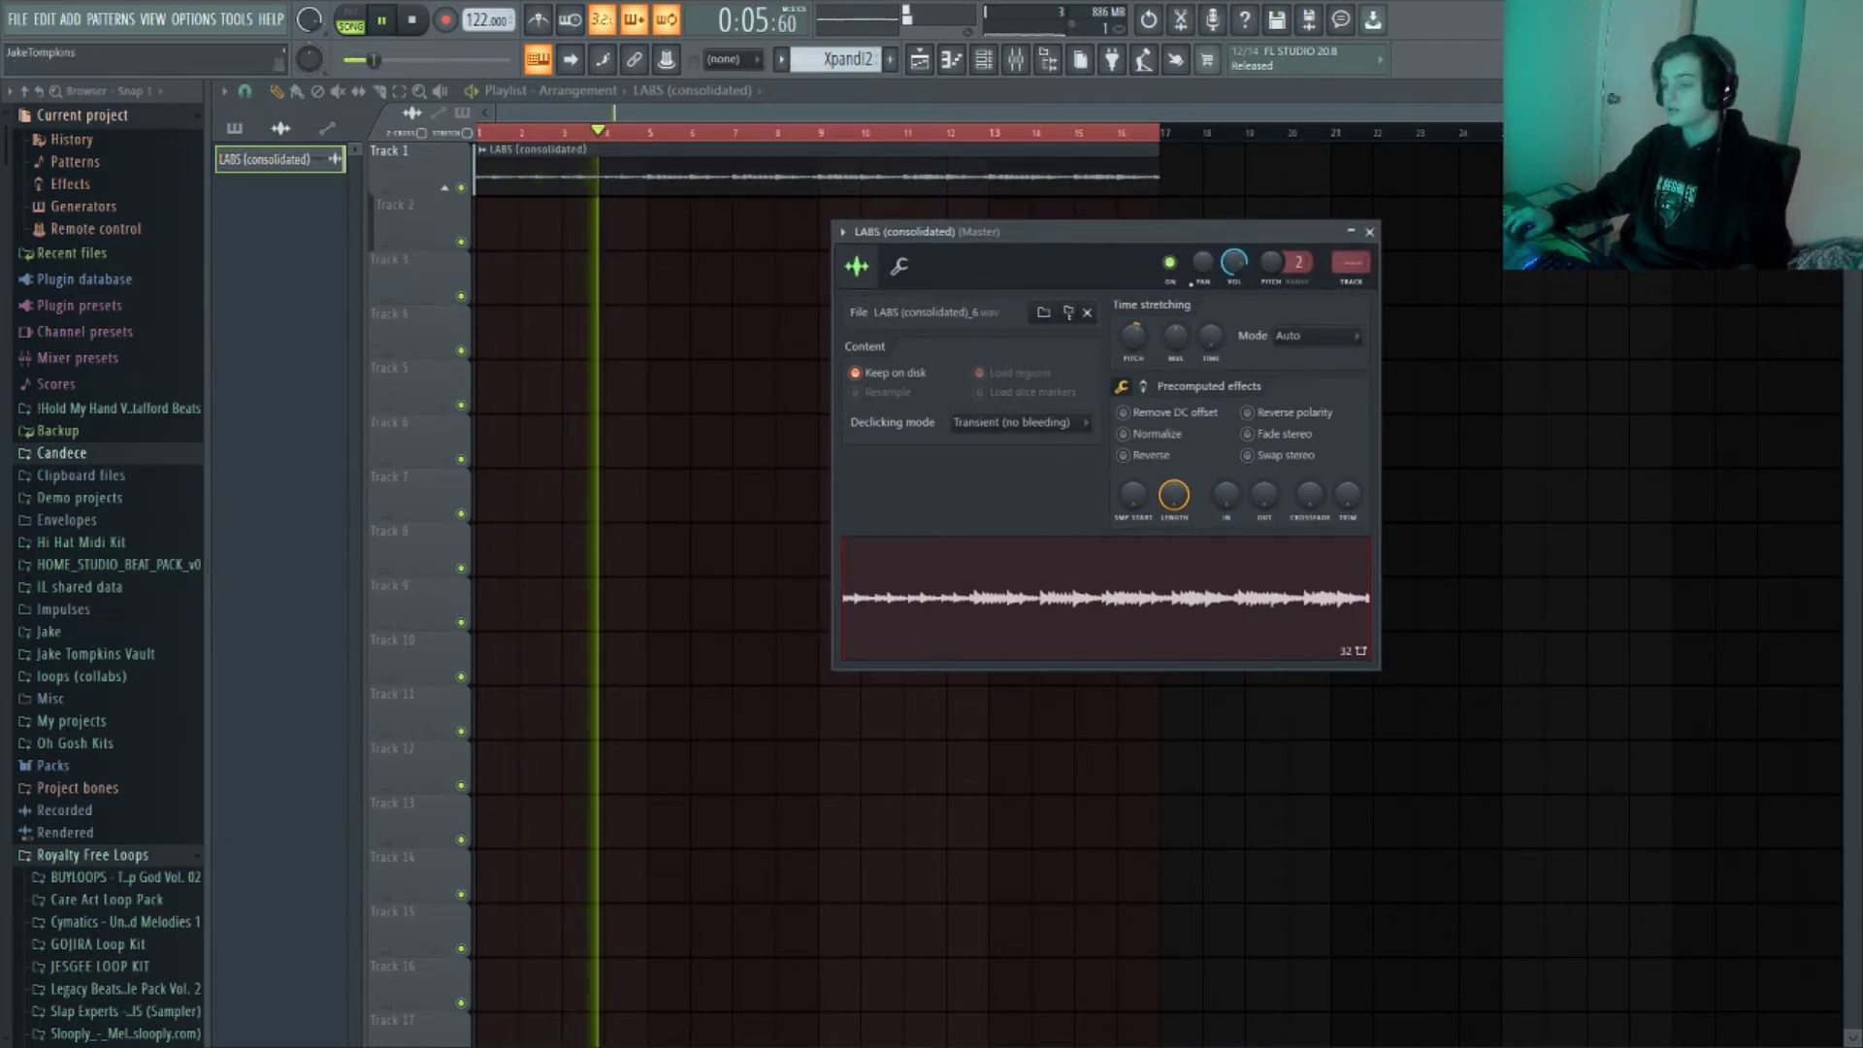
key("space")
left_click(1369, 232)
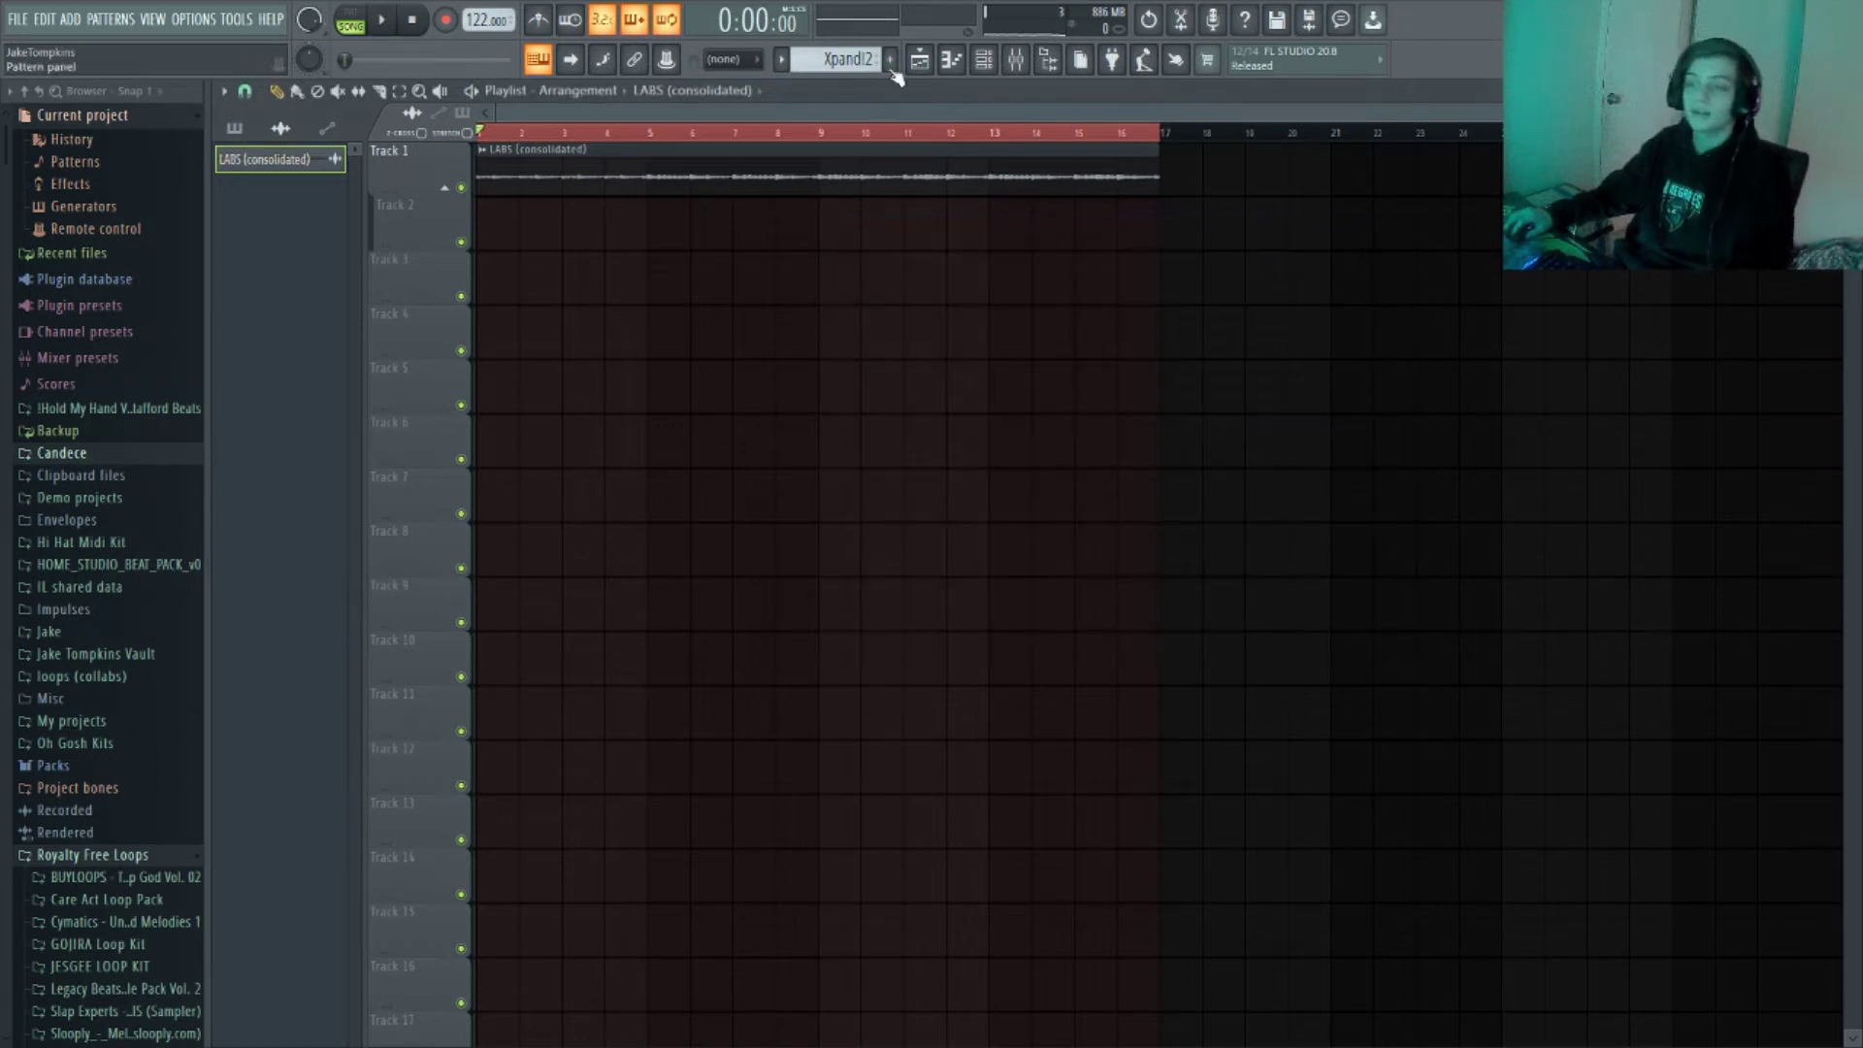
Create a new pattern and place eight-bar clips of it at bars 1 and 9 on track 4
key("F4")
key("Return")
left_click(742, 331)
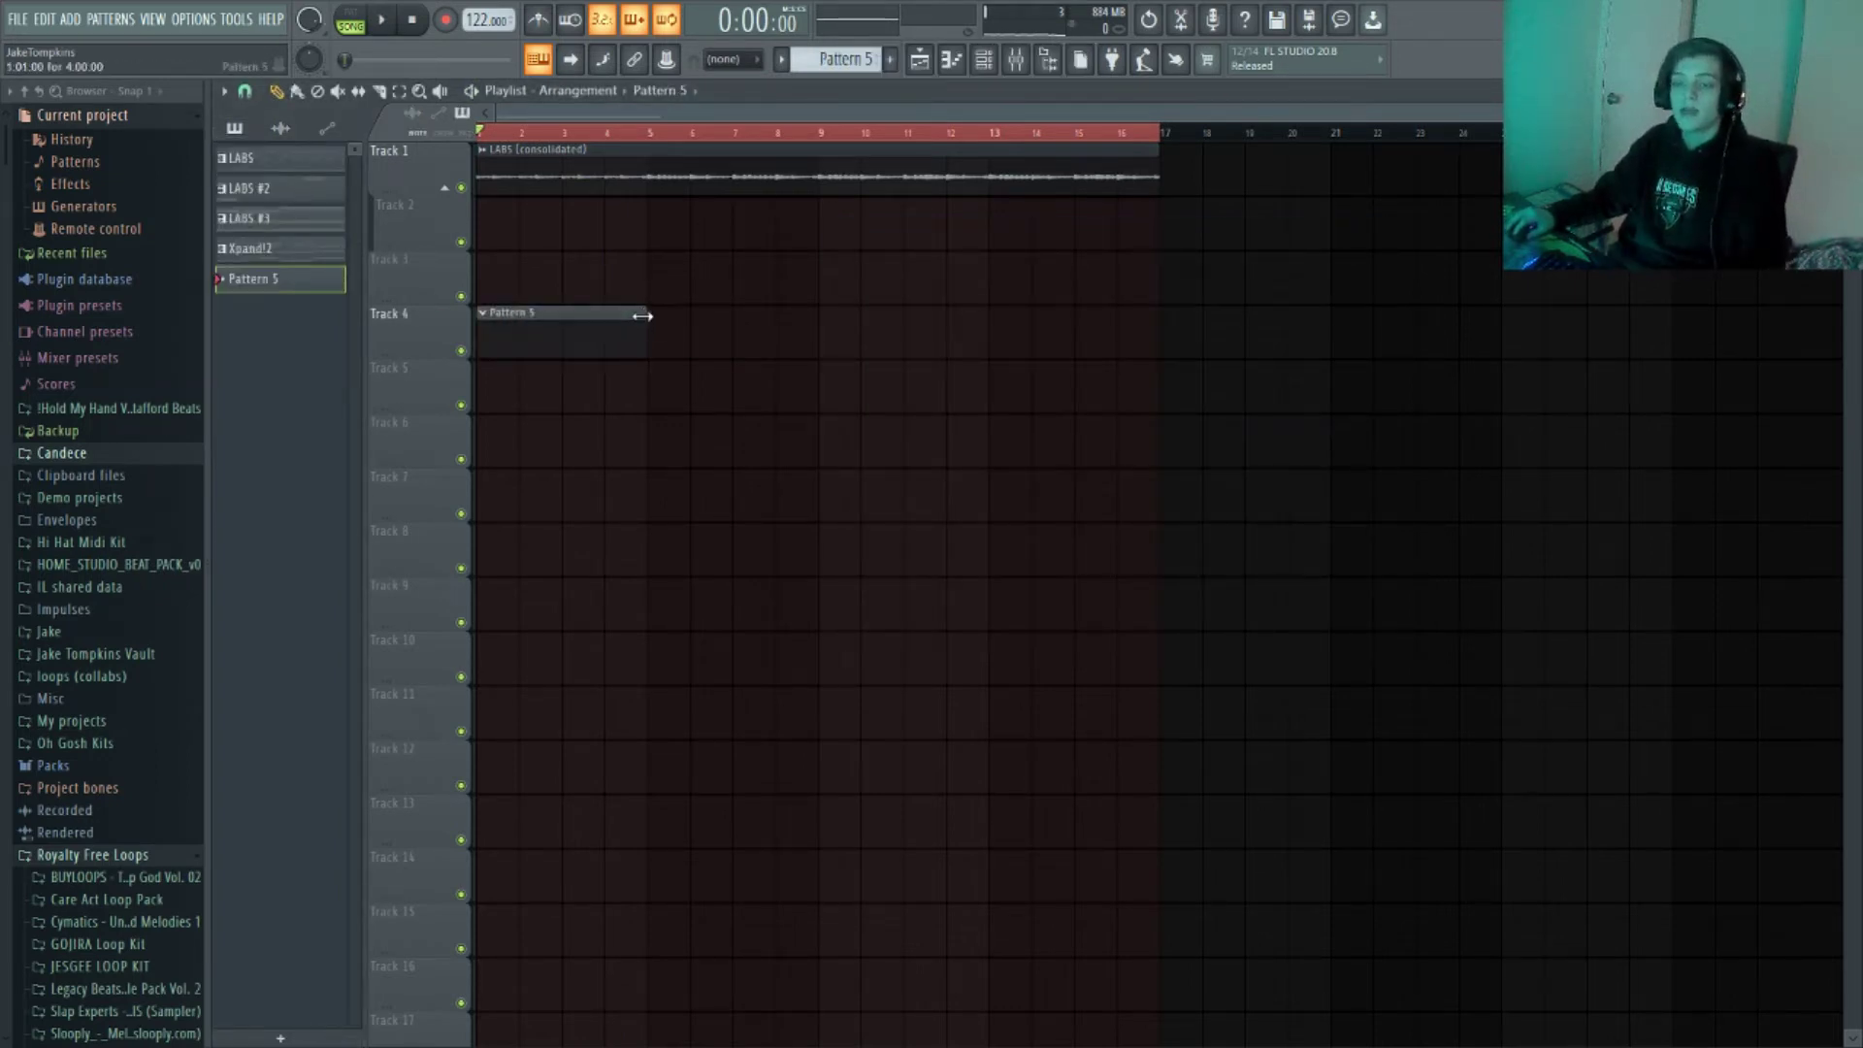
left_click(830, 345)
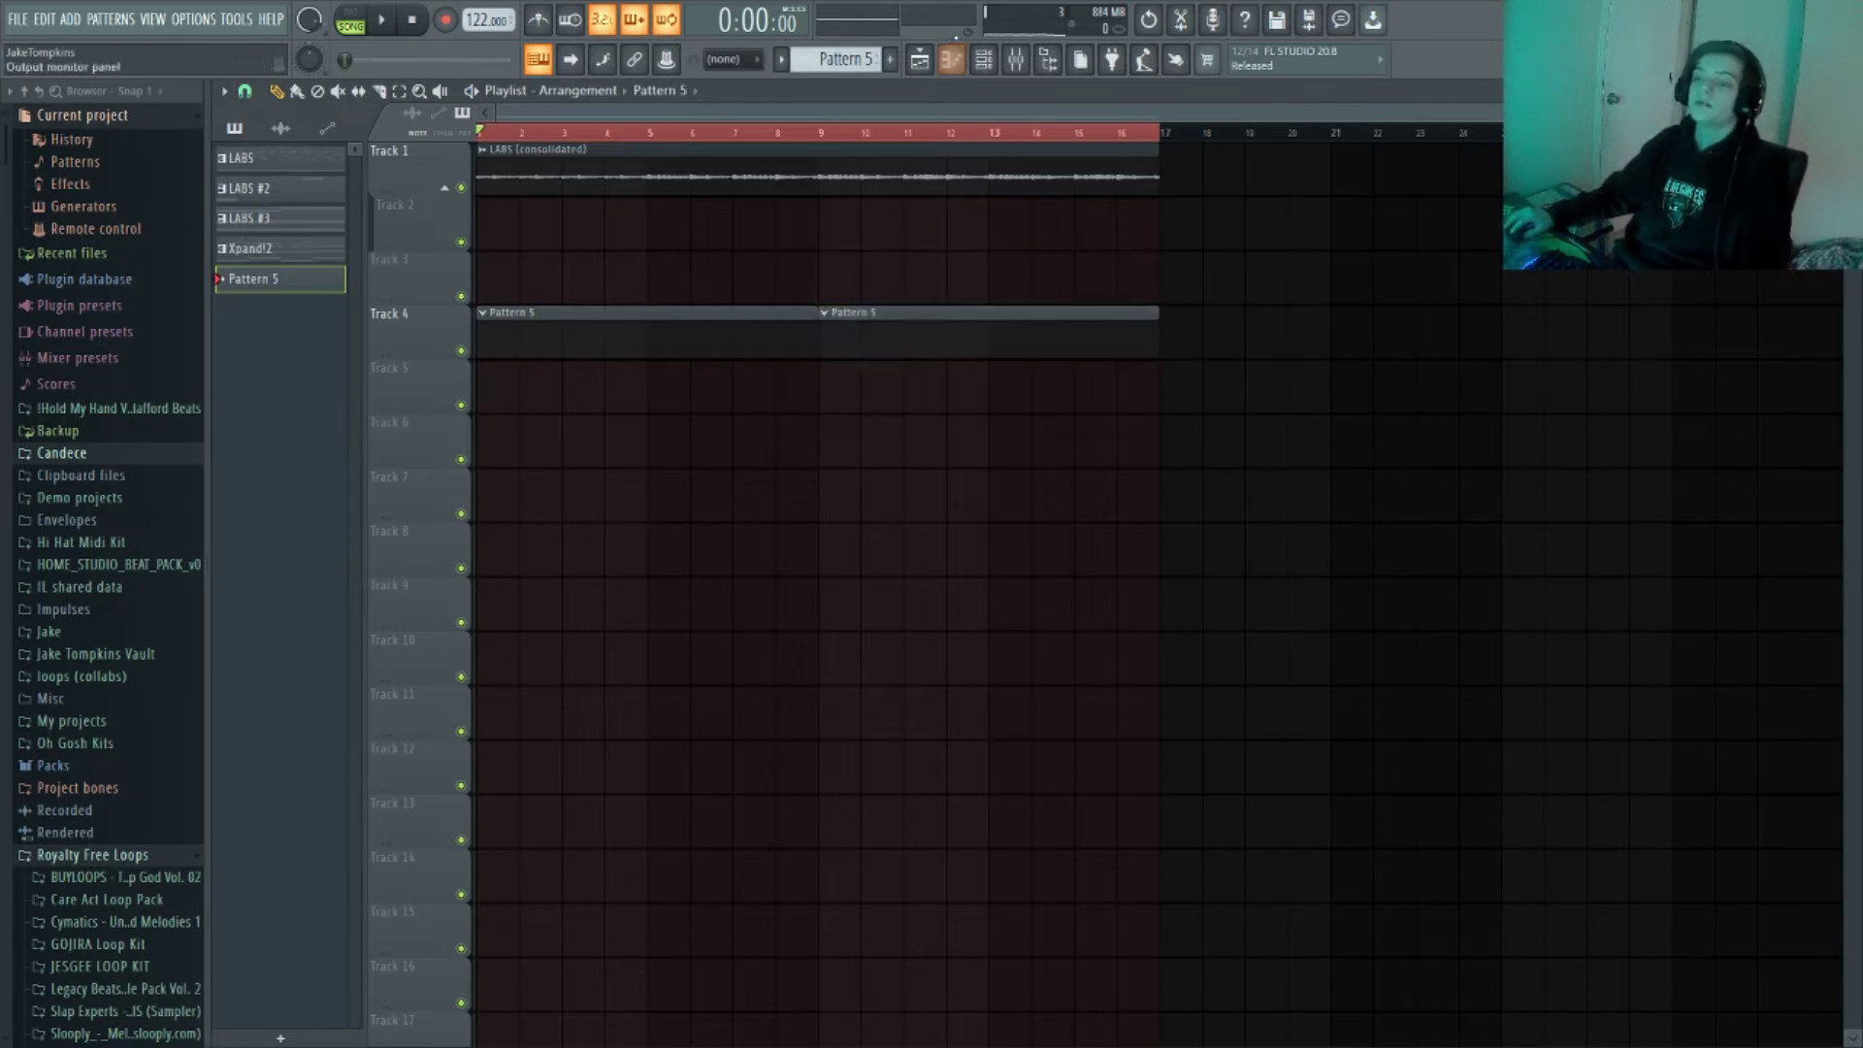
Load the 808 [1] sample from the vault's 808 folder into the channel rack and route it to mixer track 5
key("F6")
scroll(51, 729, "down", 5)
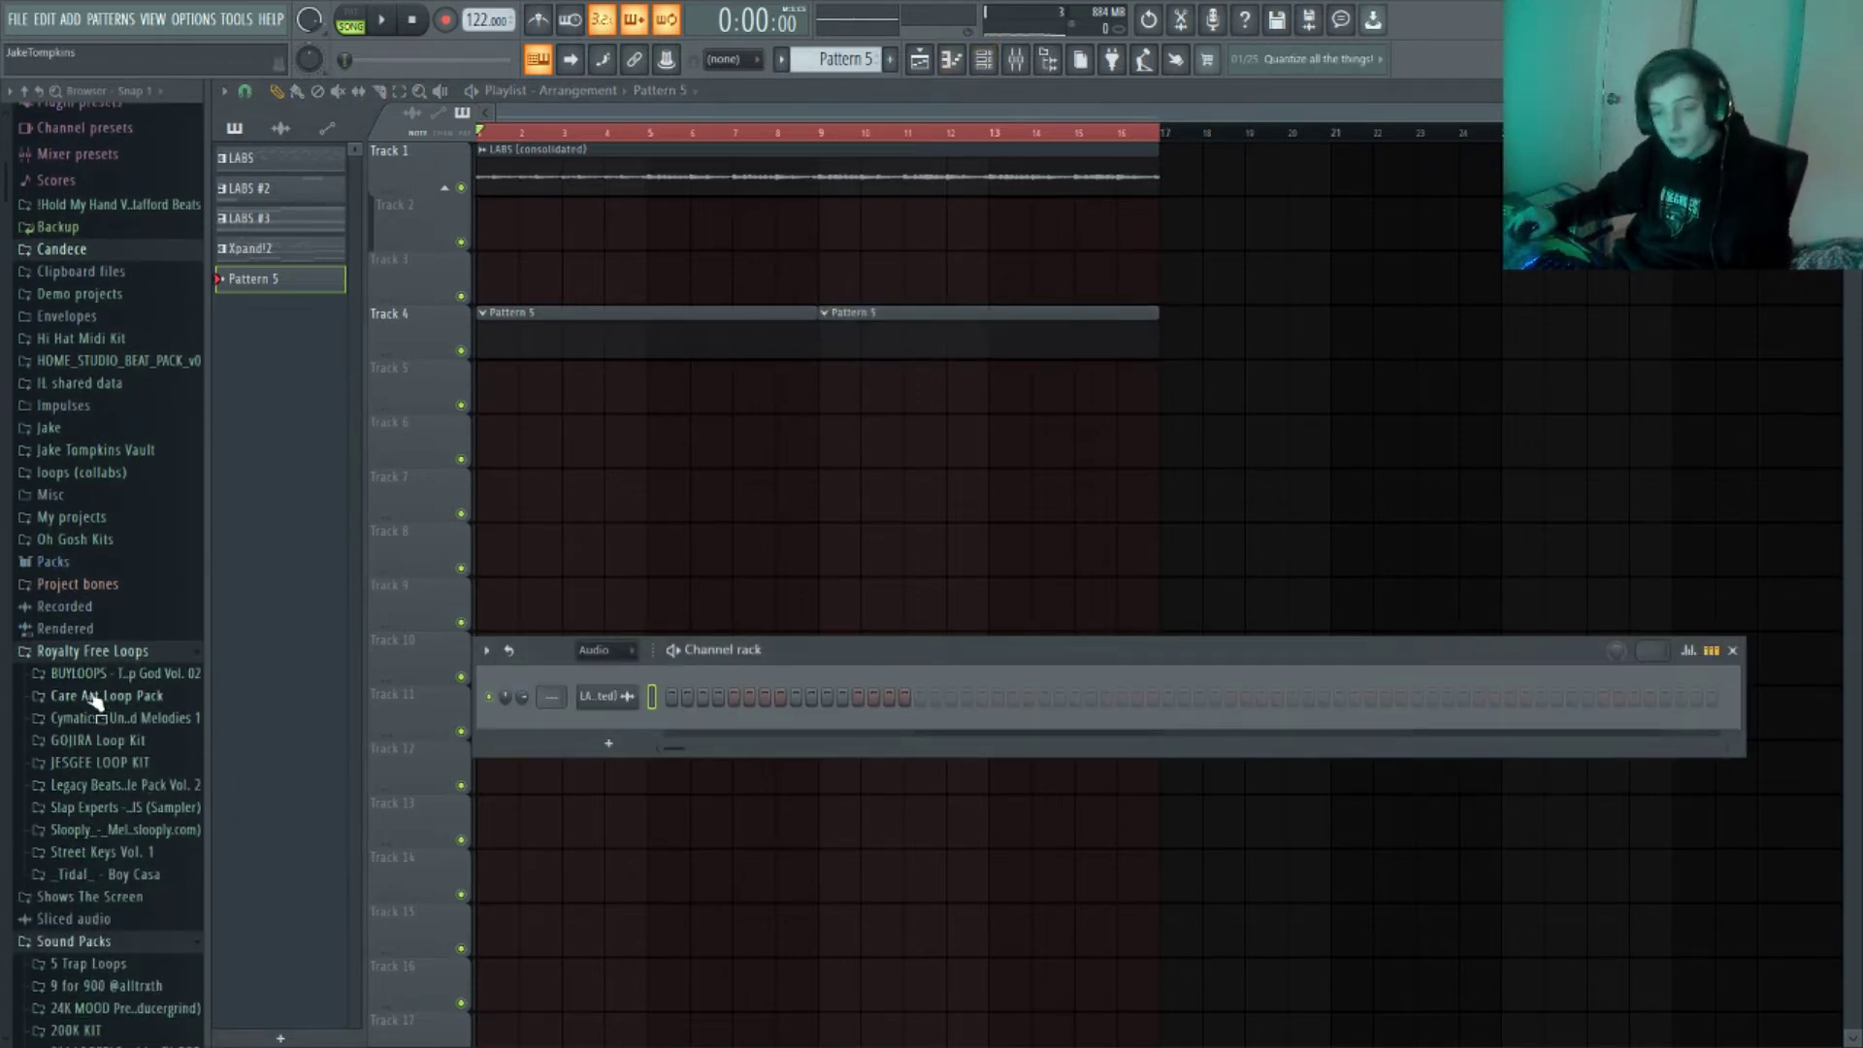
scroll(87, 679, "up", 3)
left_click(102, 572)
left_click(97, 596)
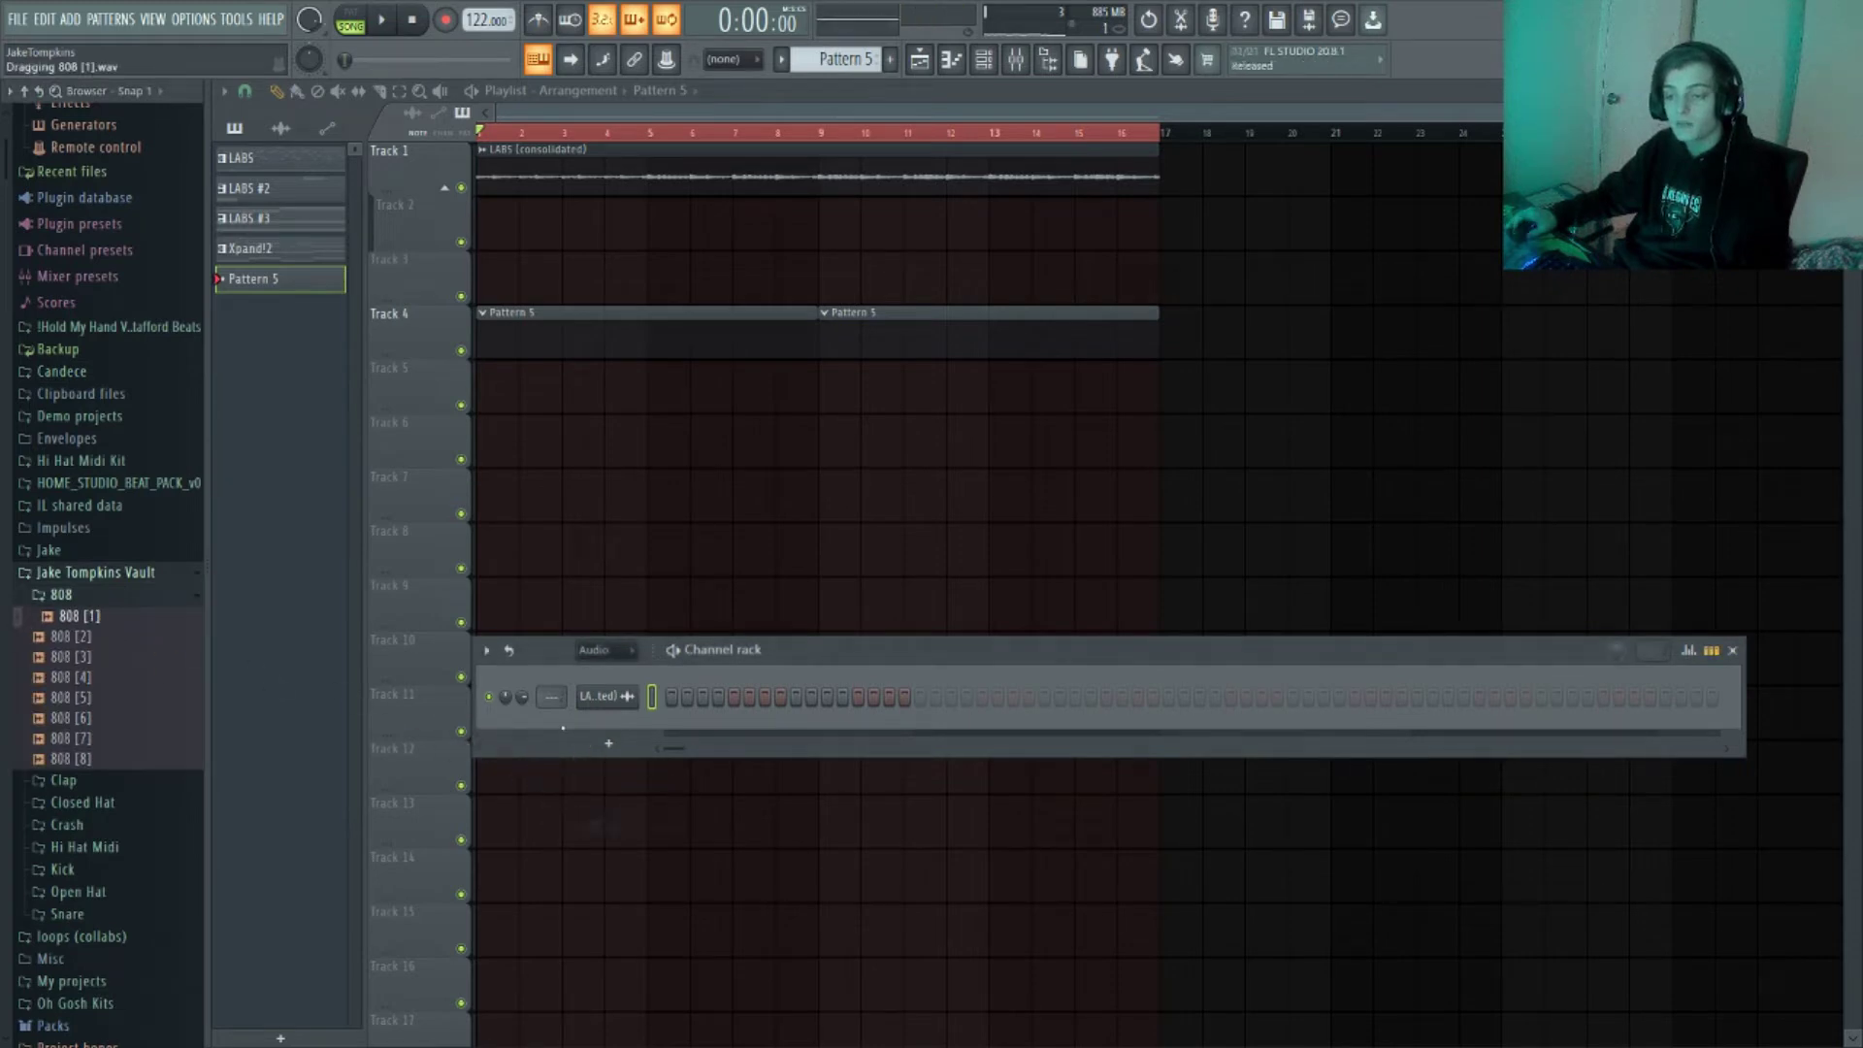
left_click_drag(603, 715, 603, 716)
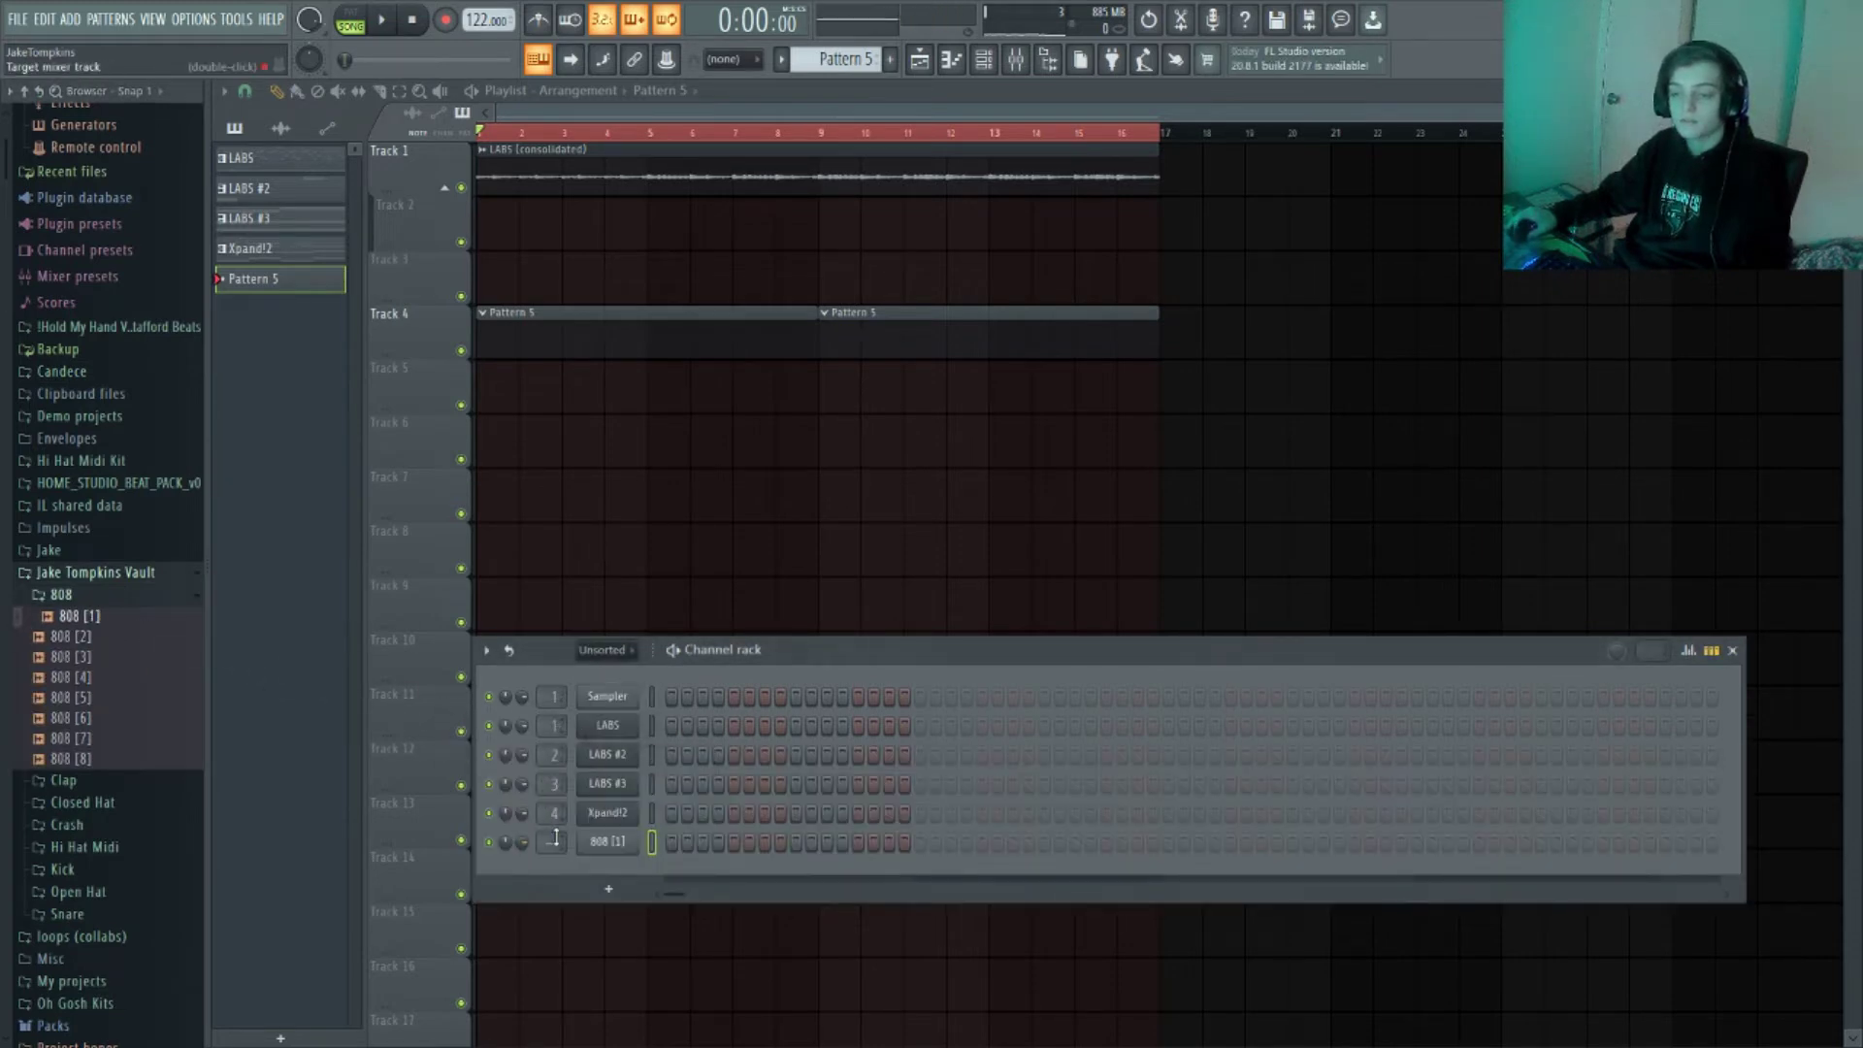
left_click(587, 841)
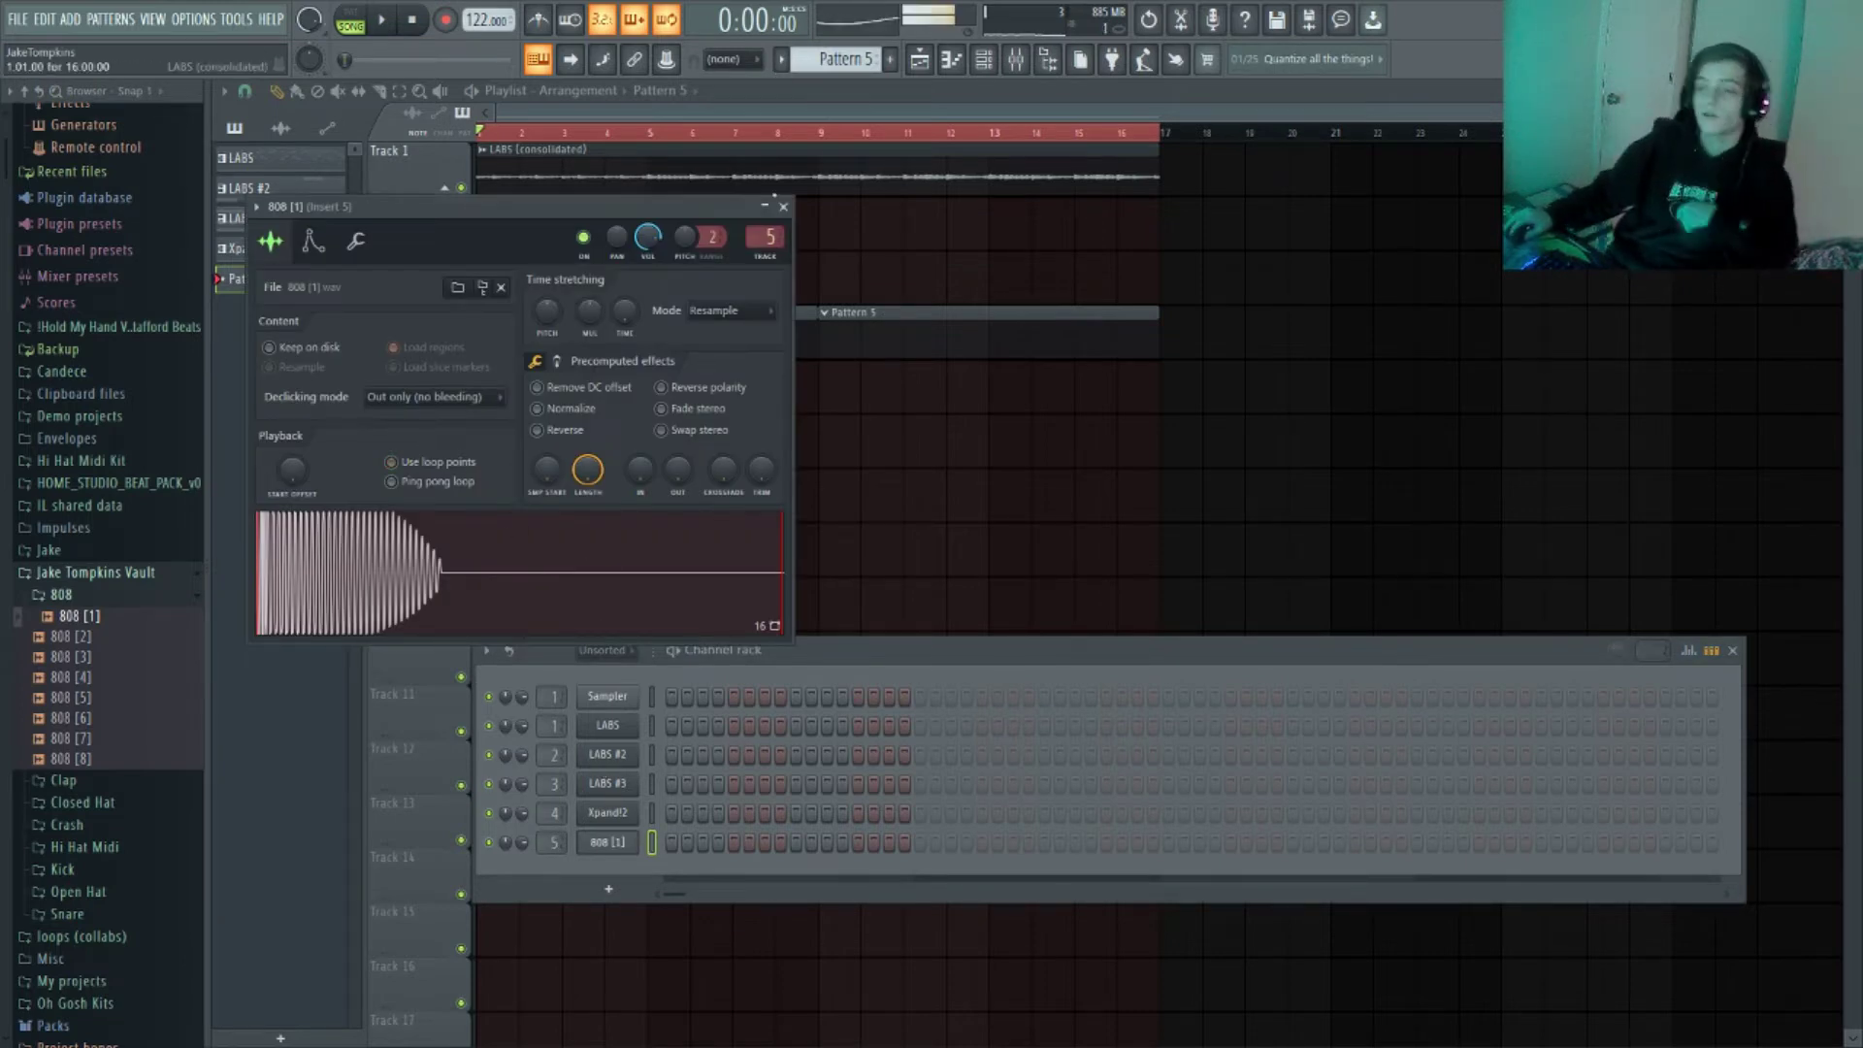
left_click(783, 207)
Open the piano roll for the 808 [1] channel and place a short D5 note at the start of bar 1
right_click(639, 846)
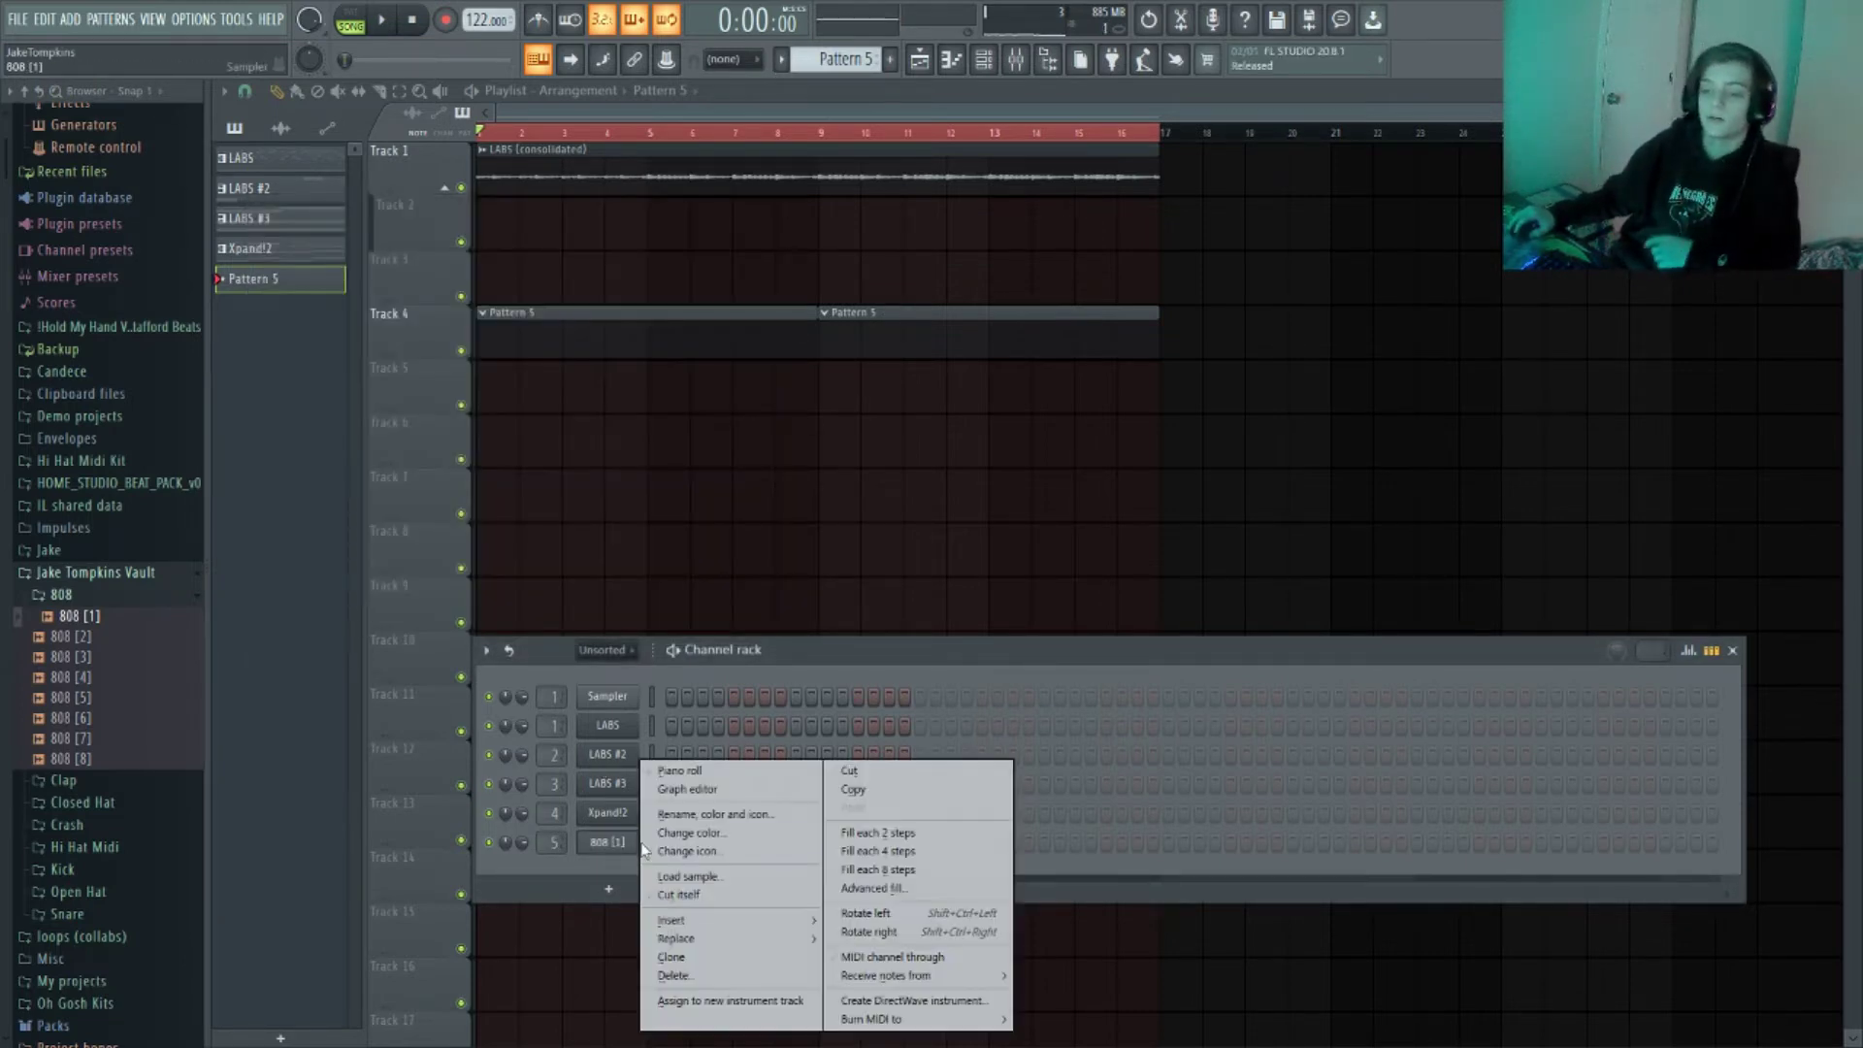
left_click(679, 771)
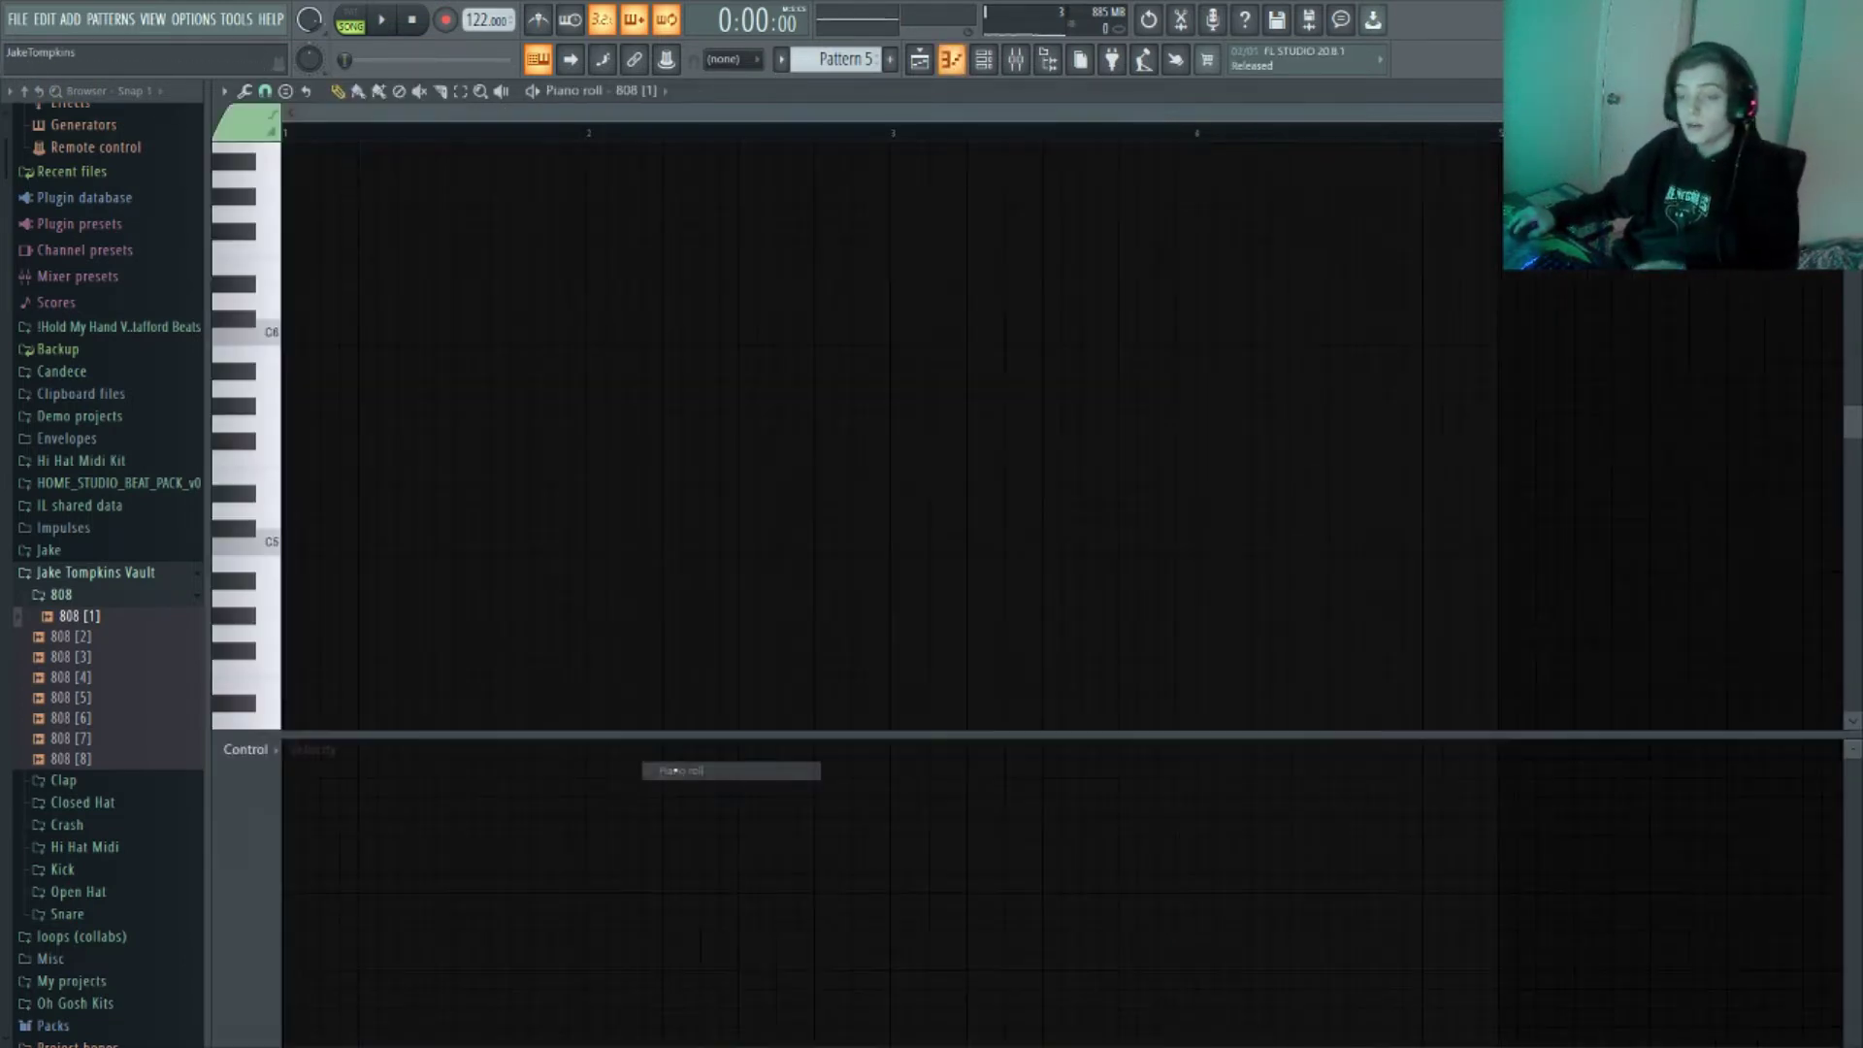
left_click(317, 512)
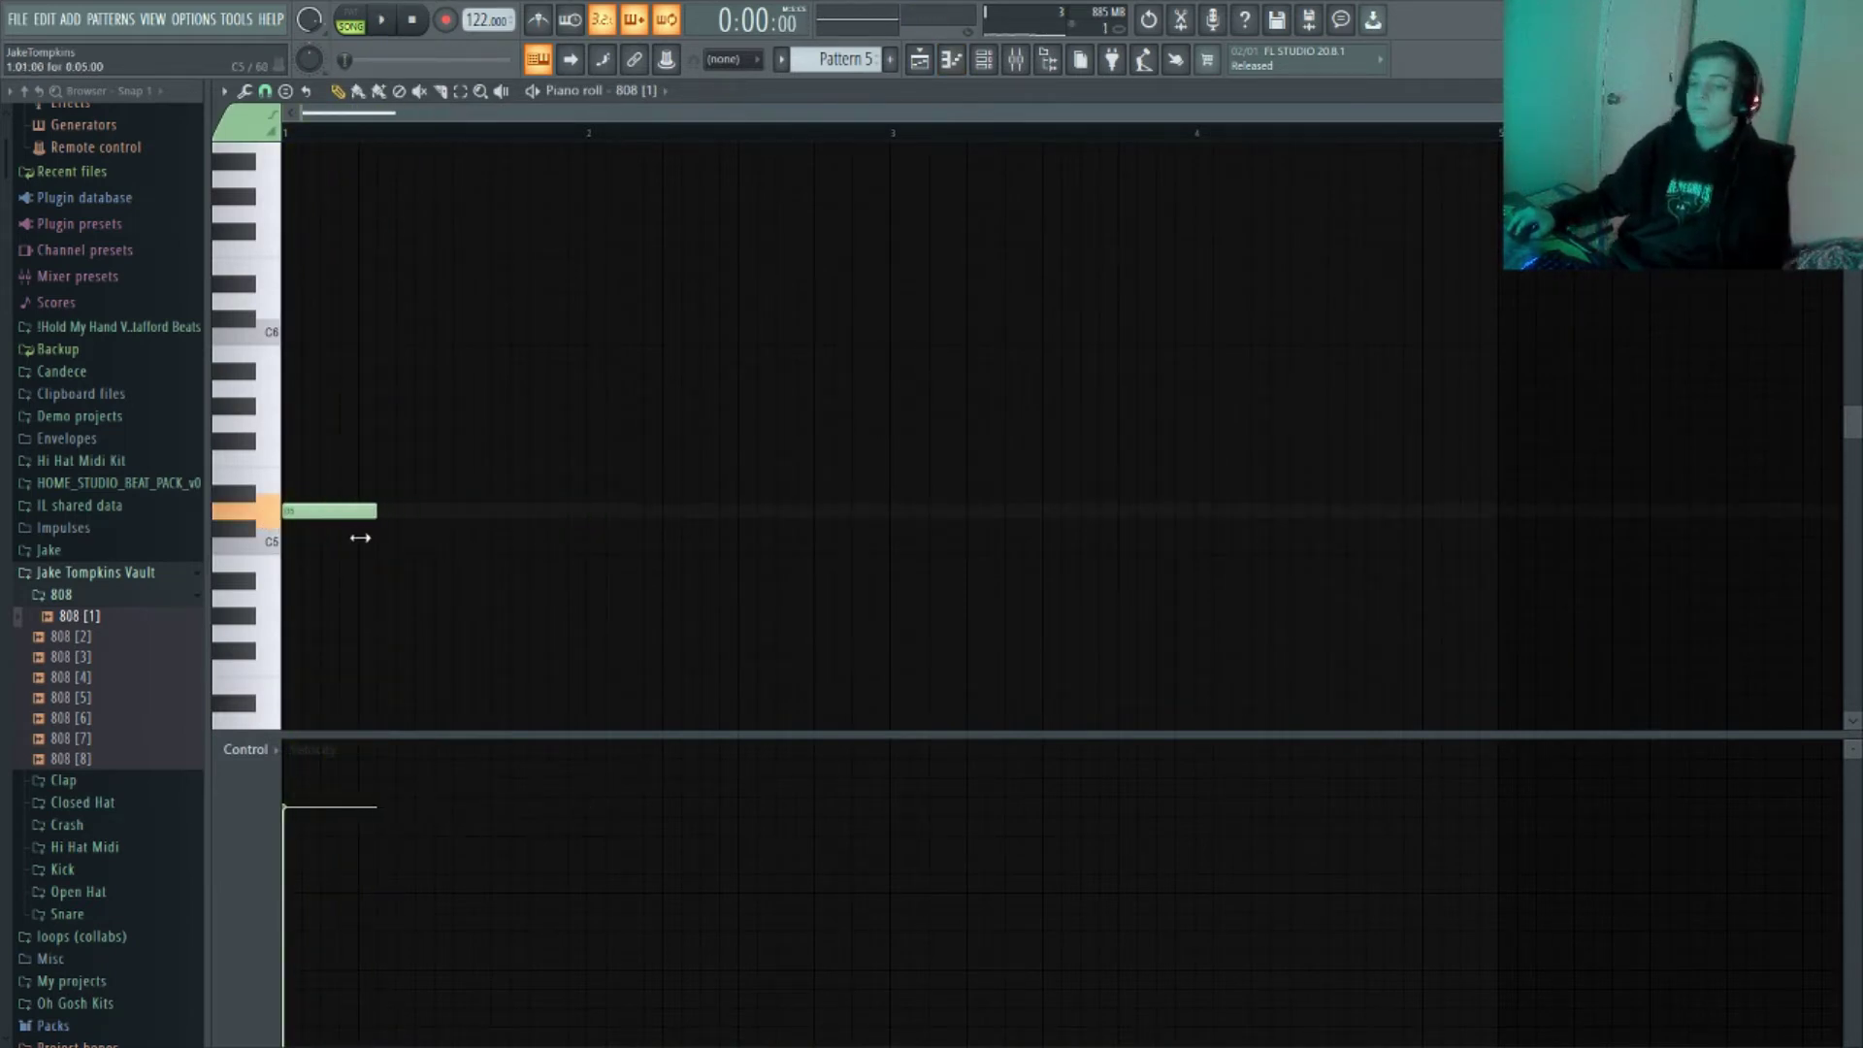
key("space")
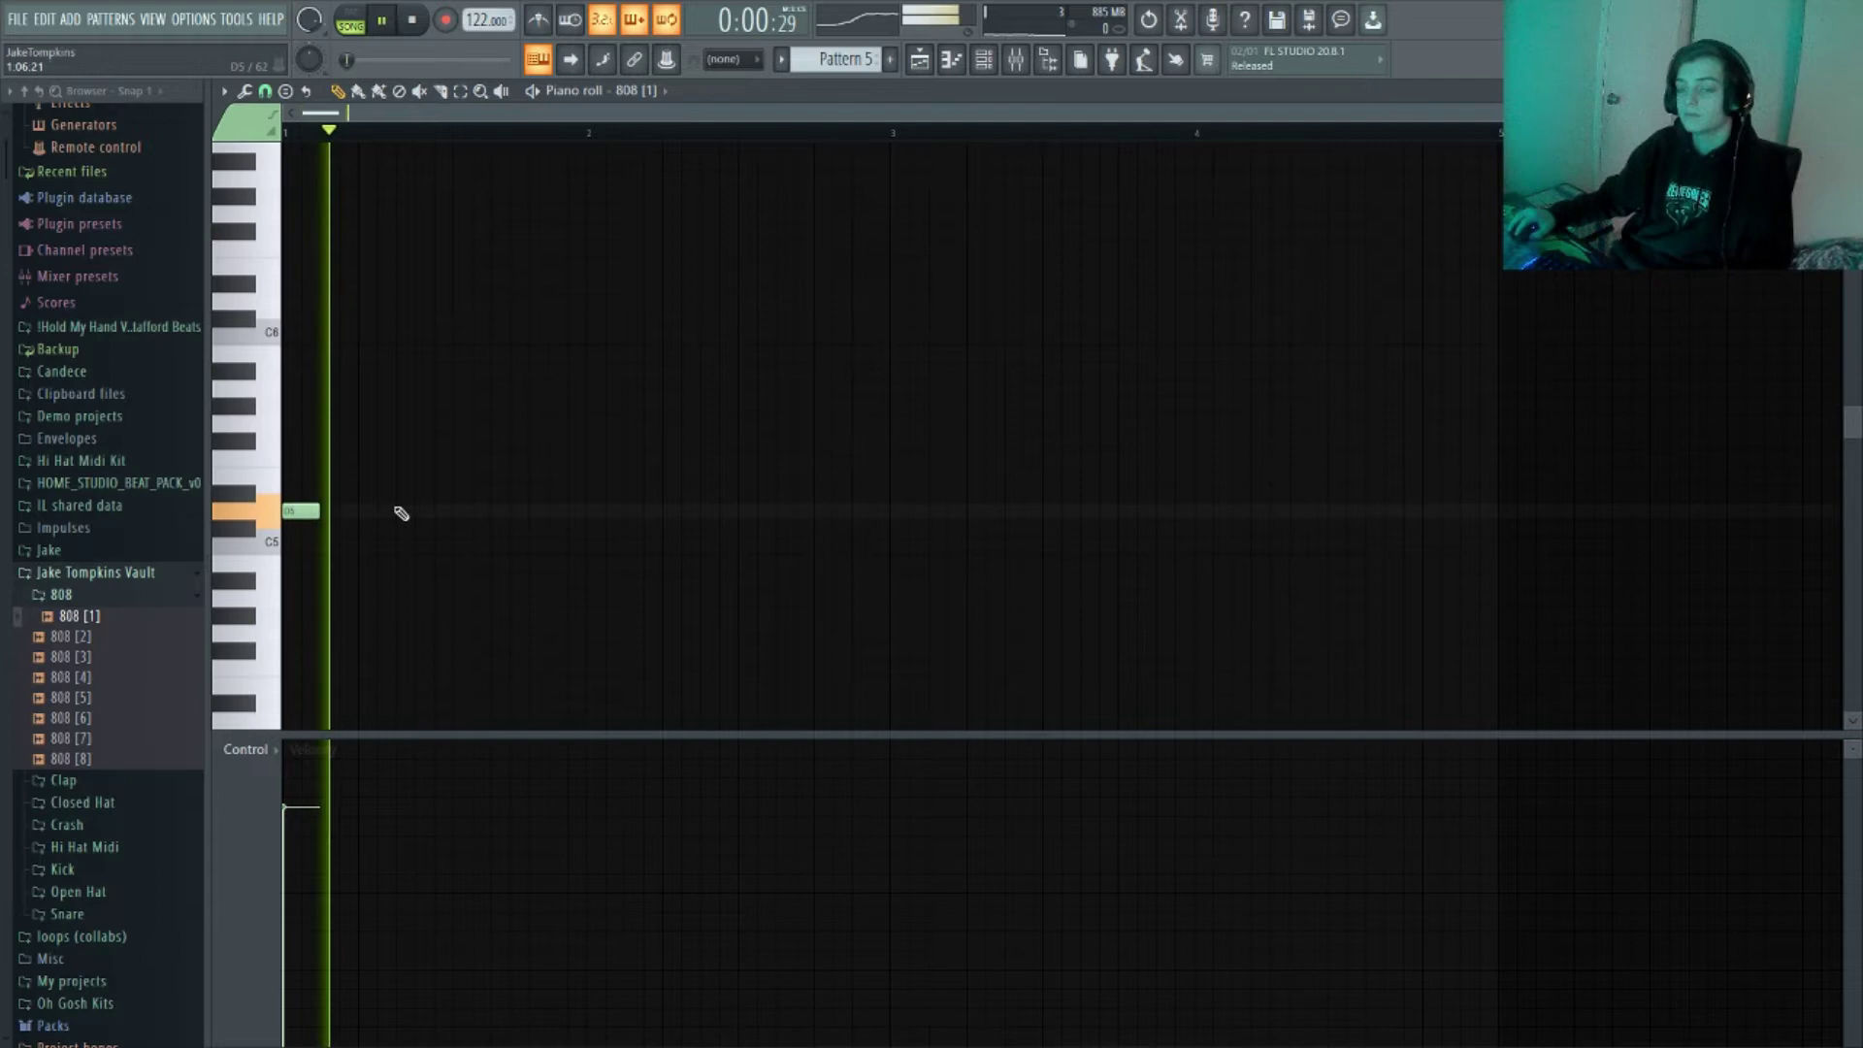
left_click(401, 511)
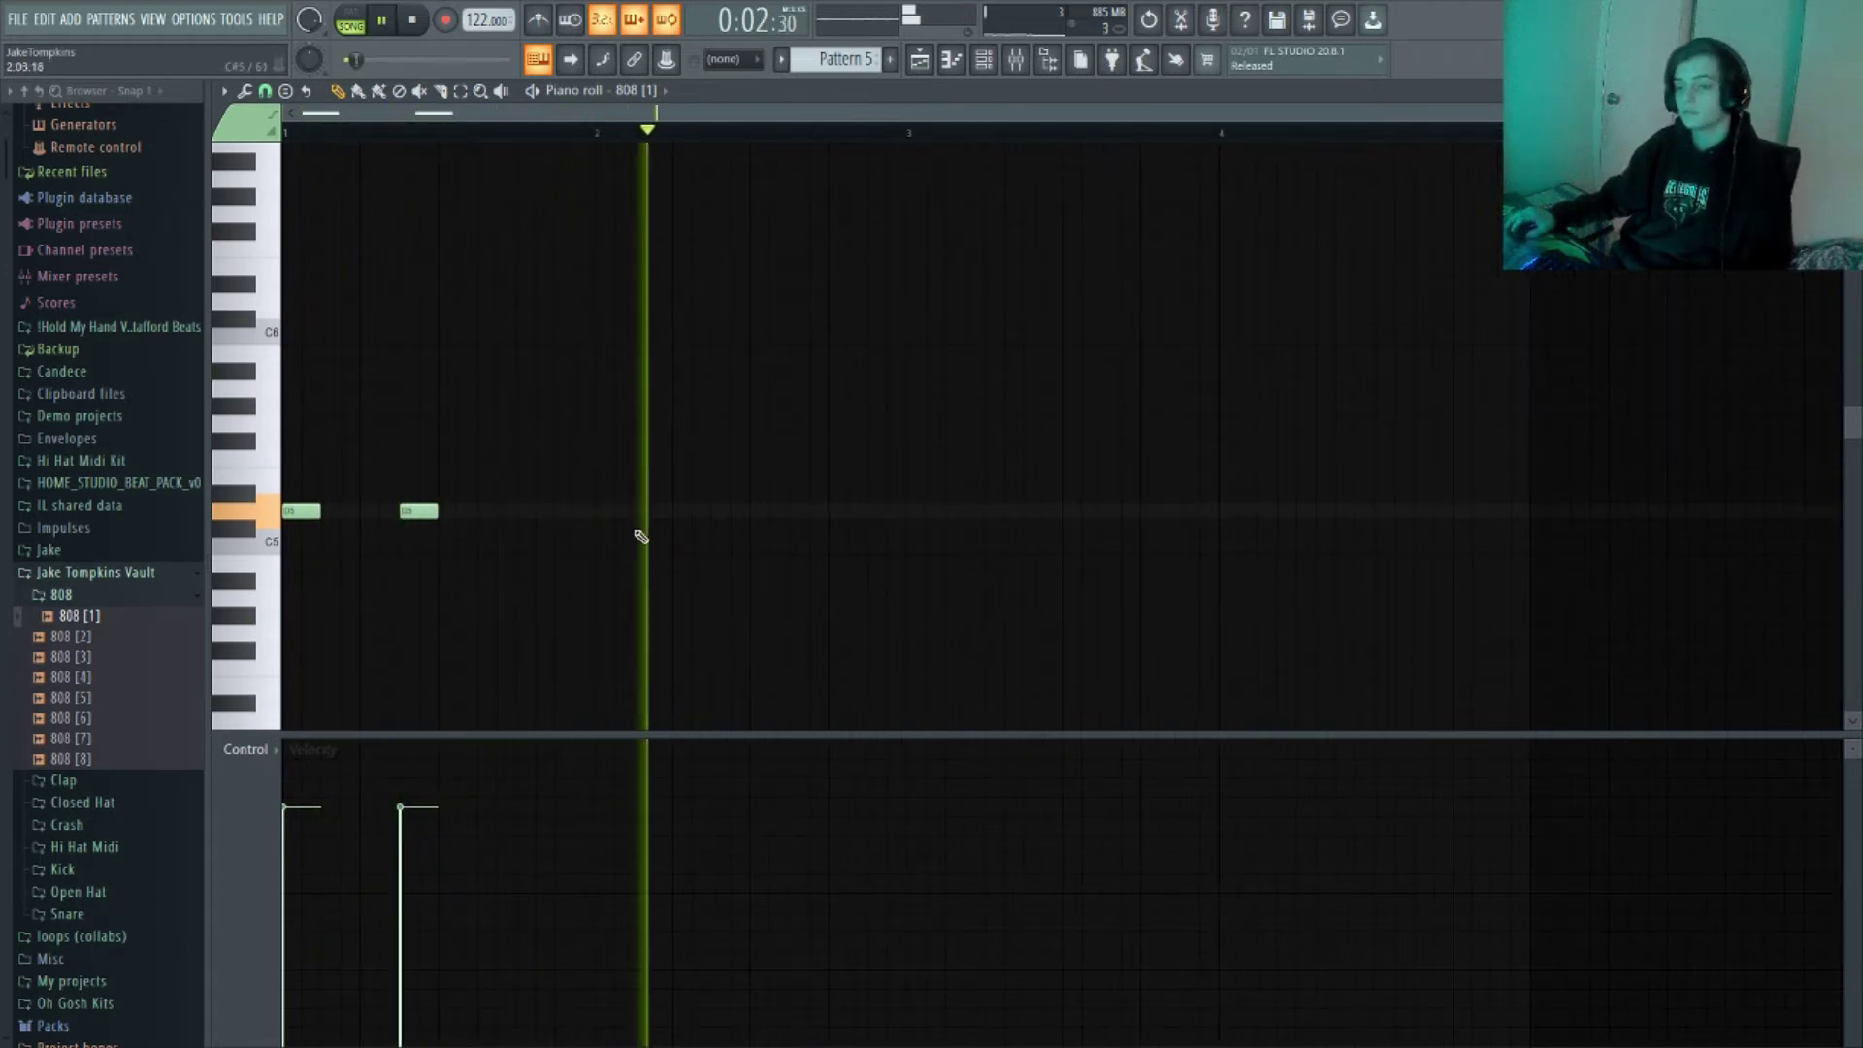
key("space")
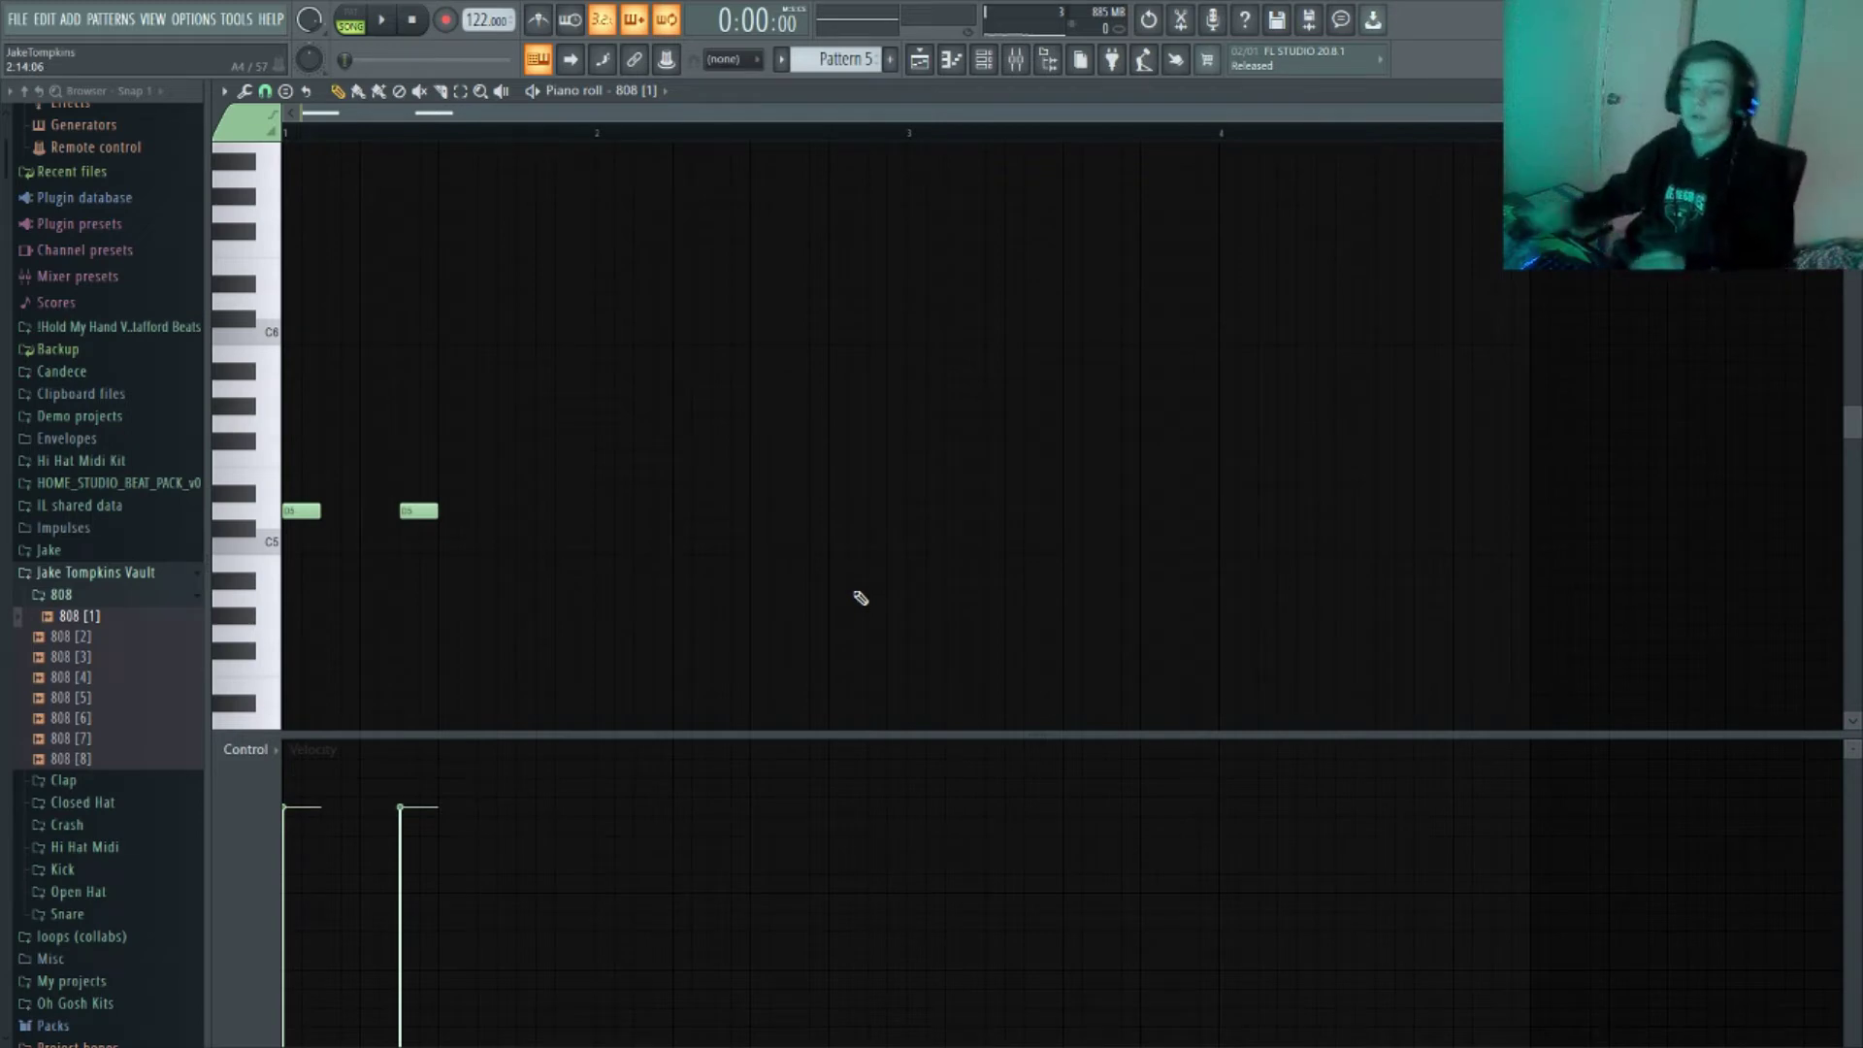
key("space")
right_click(418, 511)
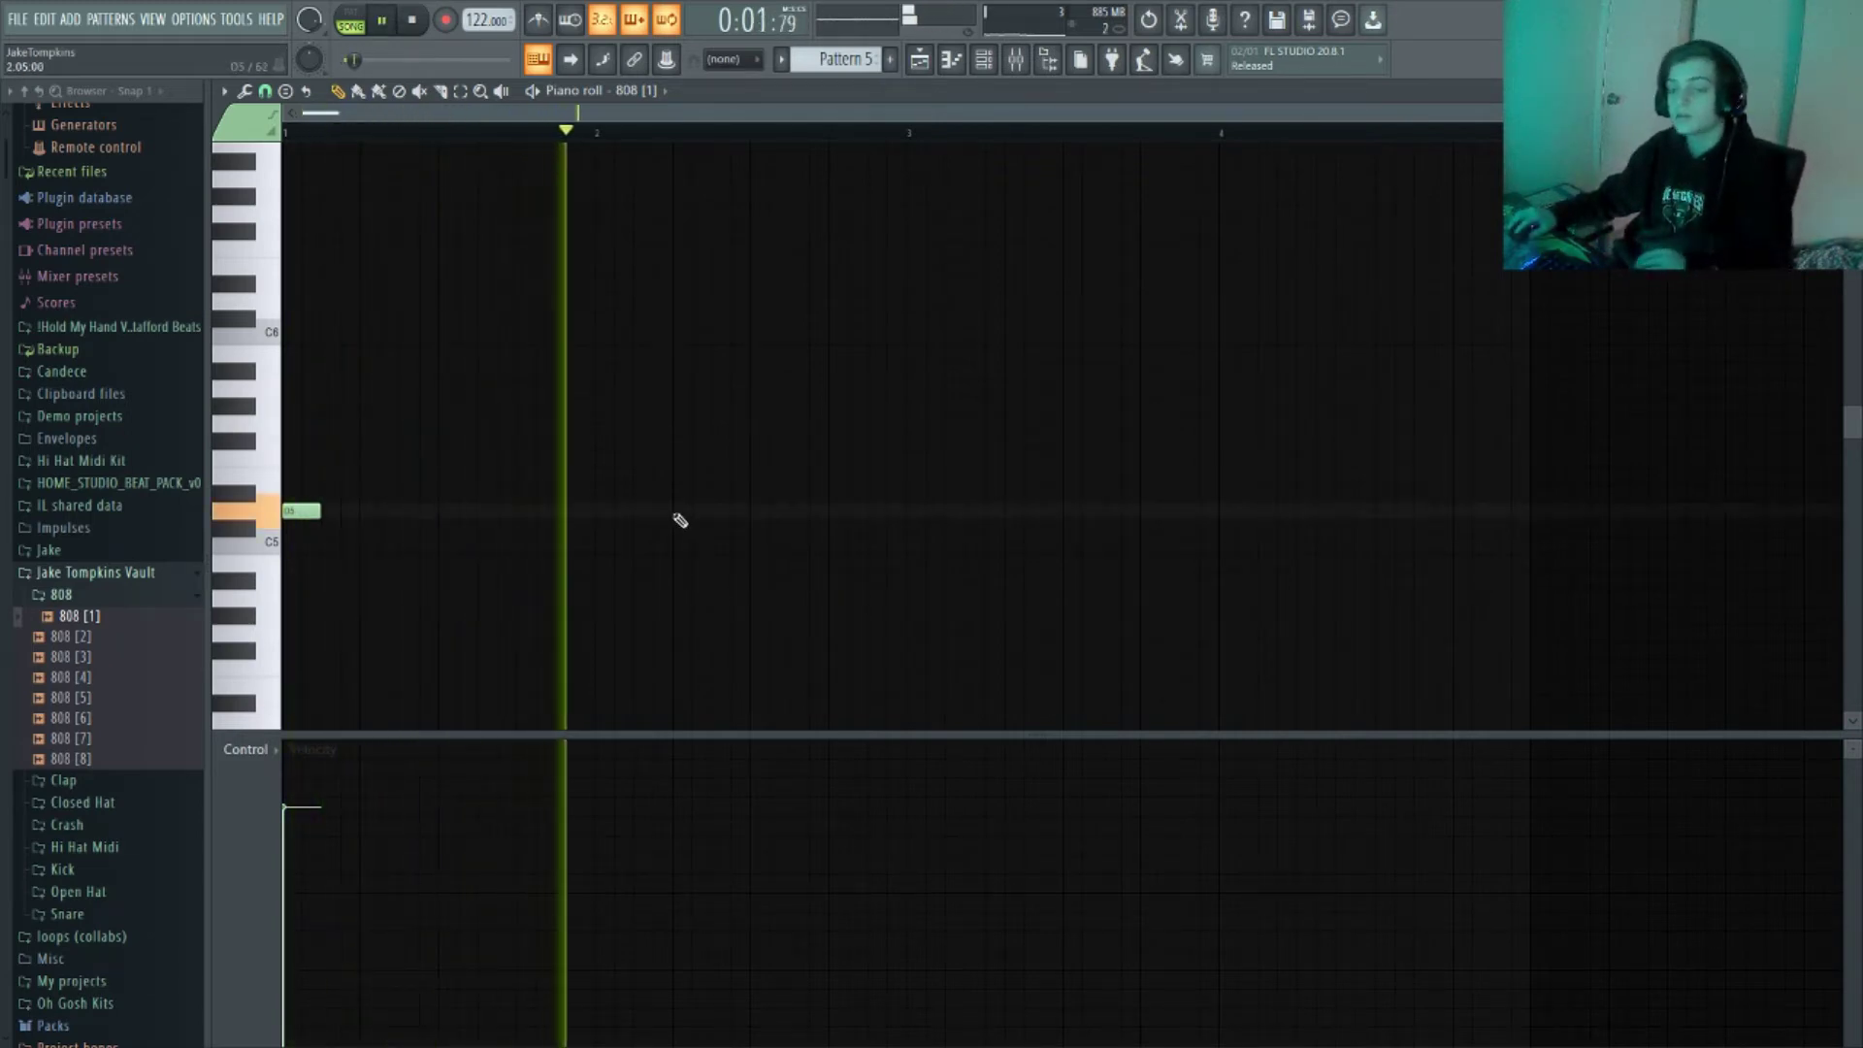
Place two short D5 notes from beat 2 of bar 2 in the 808 line during playback
left_click(680, 514)
left_click(730, 511)
right_click(740, 515)
key("space")
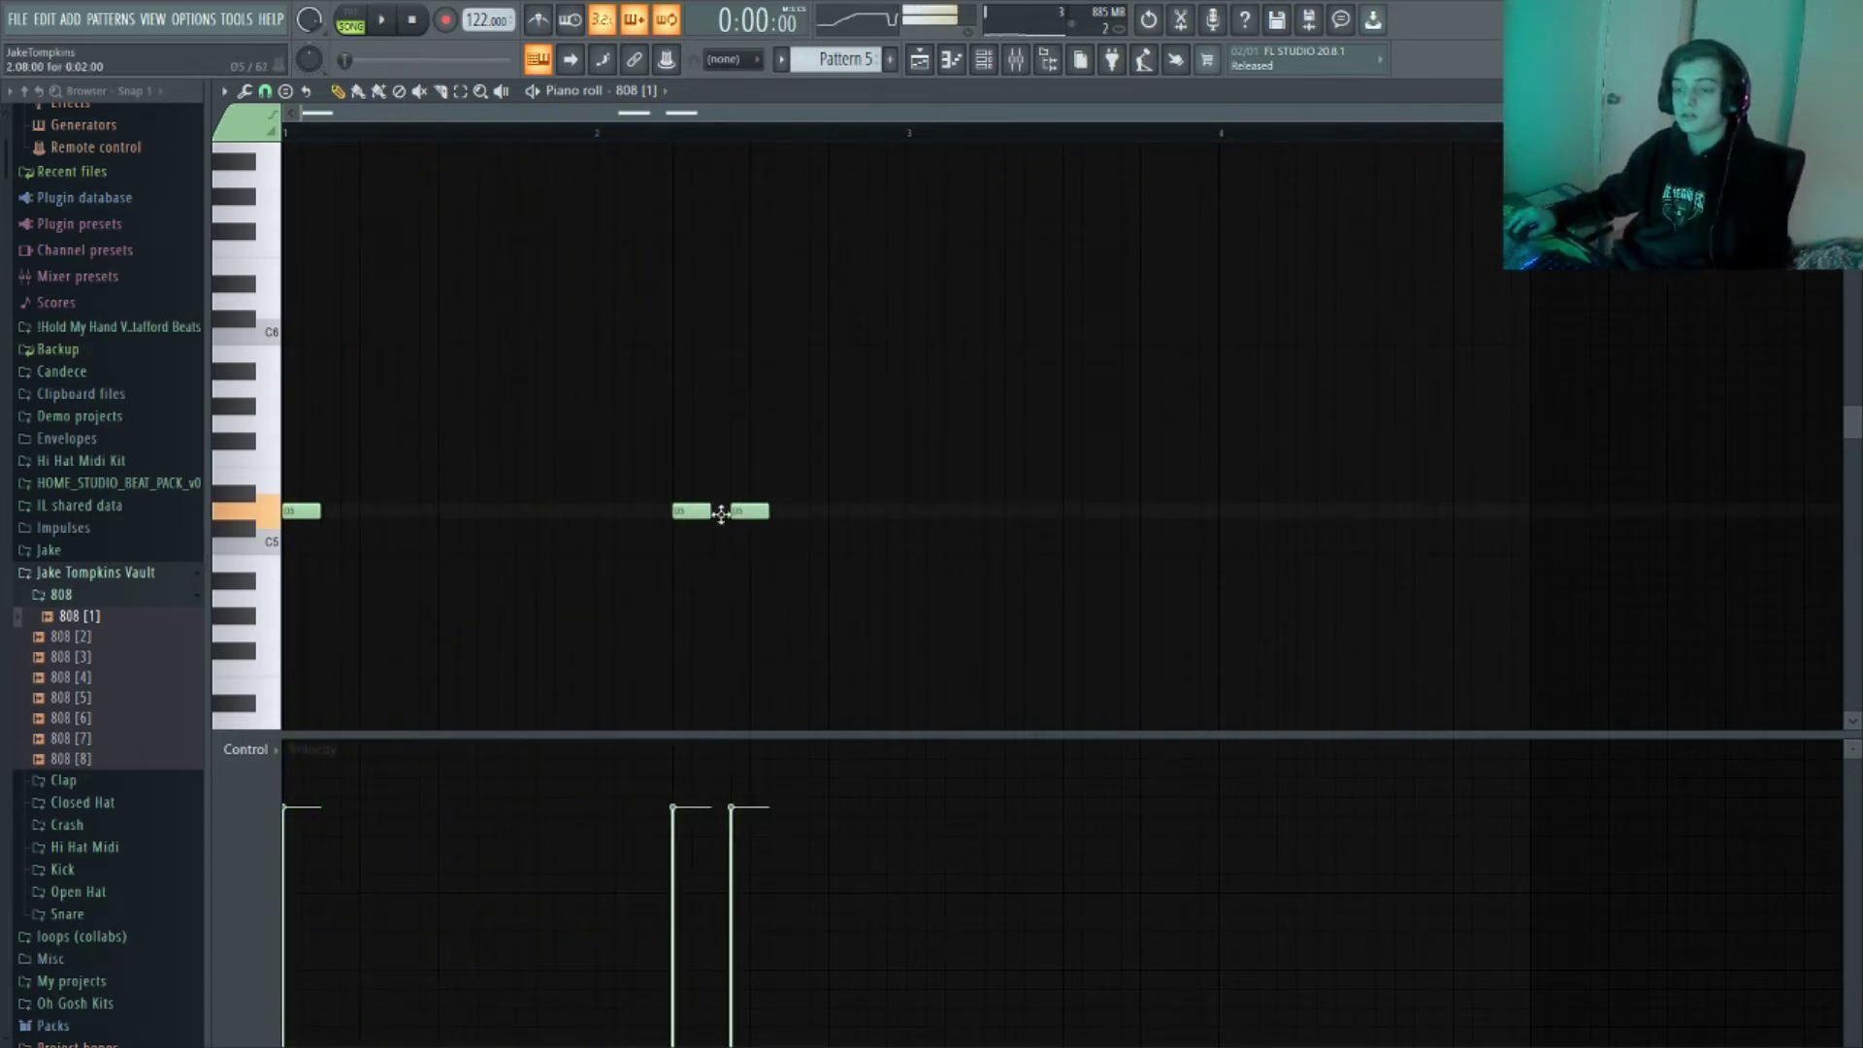
Enable Cut itself on the 808 [1] channel
key("F6")
right_click(618, 854)
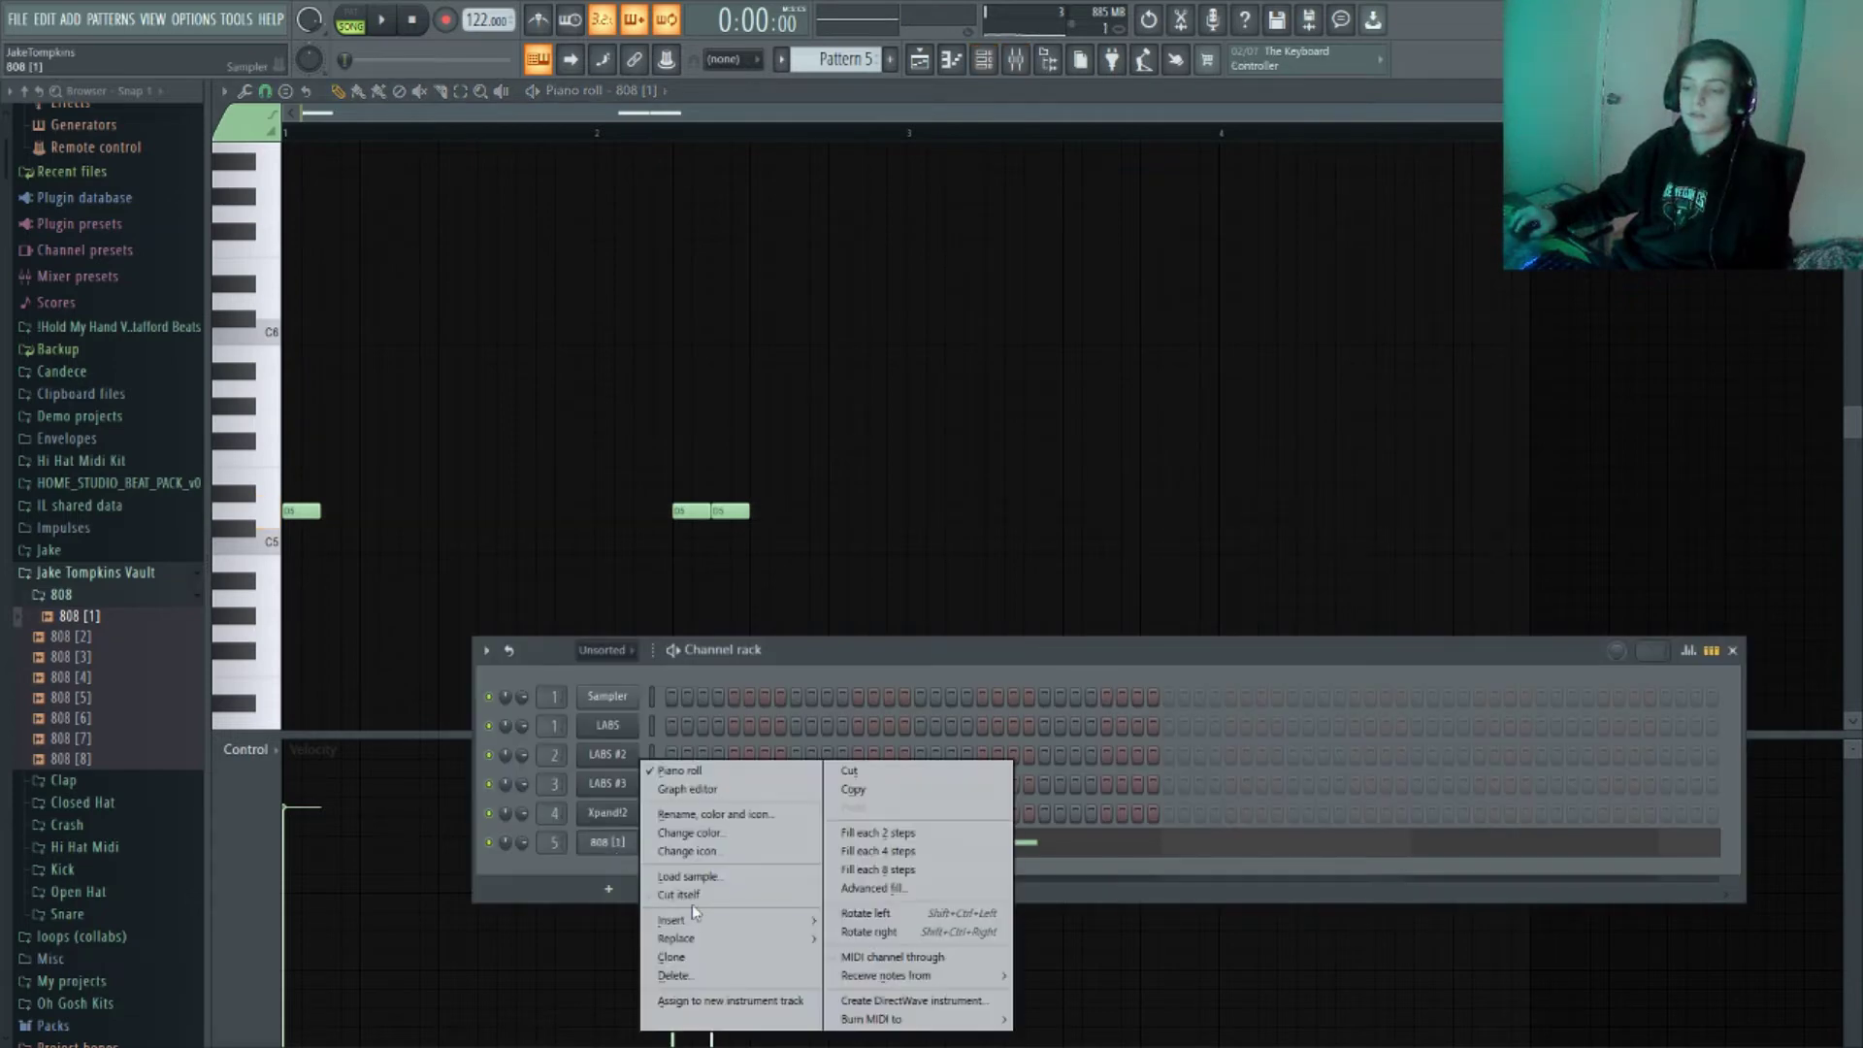
left_click(691, 897)
Add a D5 note at bar 3 and continue the 808 line through bar 8 with D5, C5 and F5 notes
left_click(893, 514)
right_click(907, 518)
key("space")
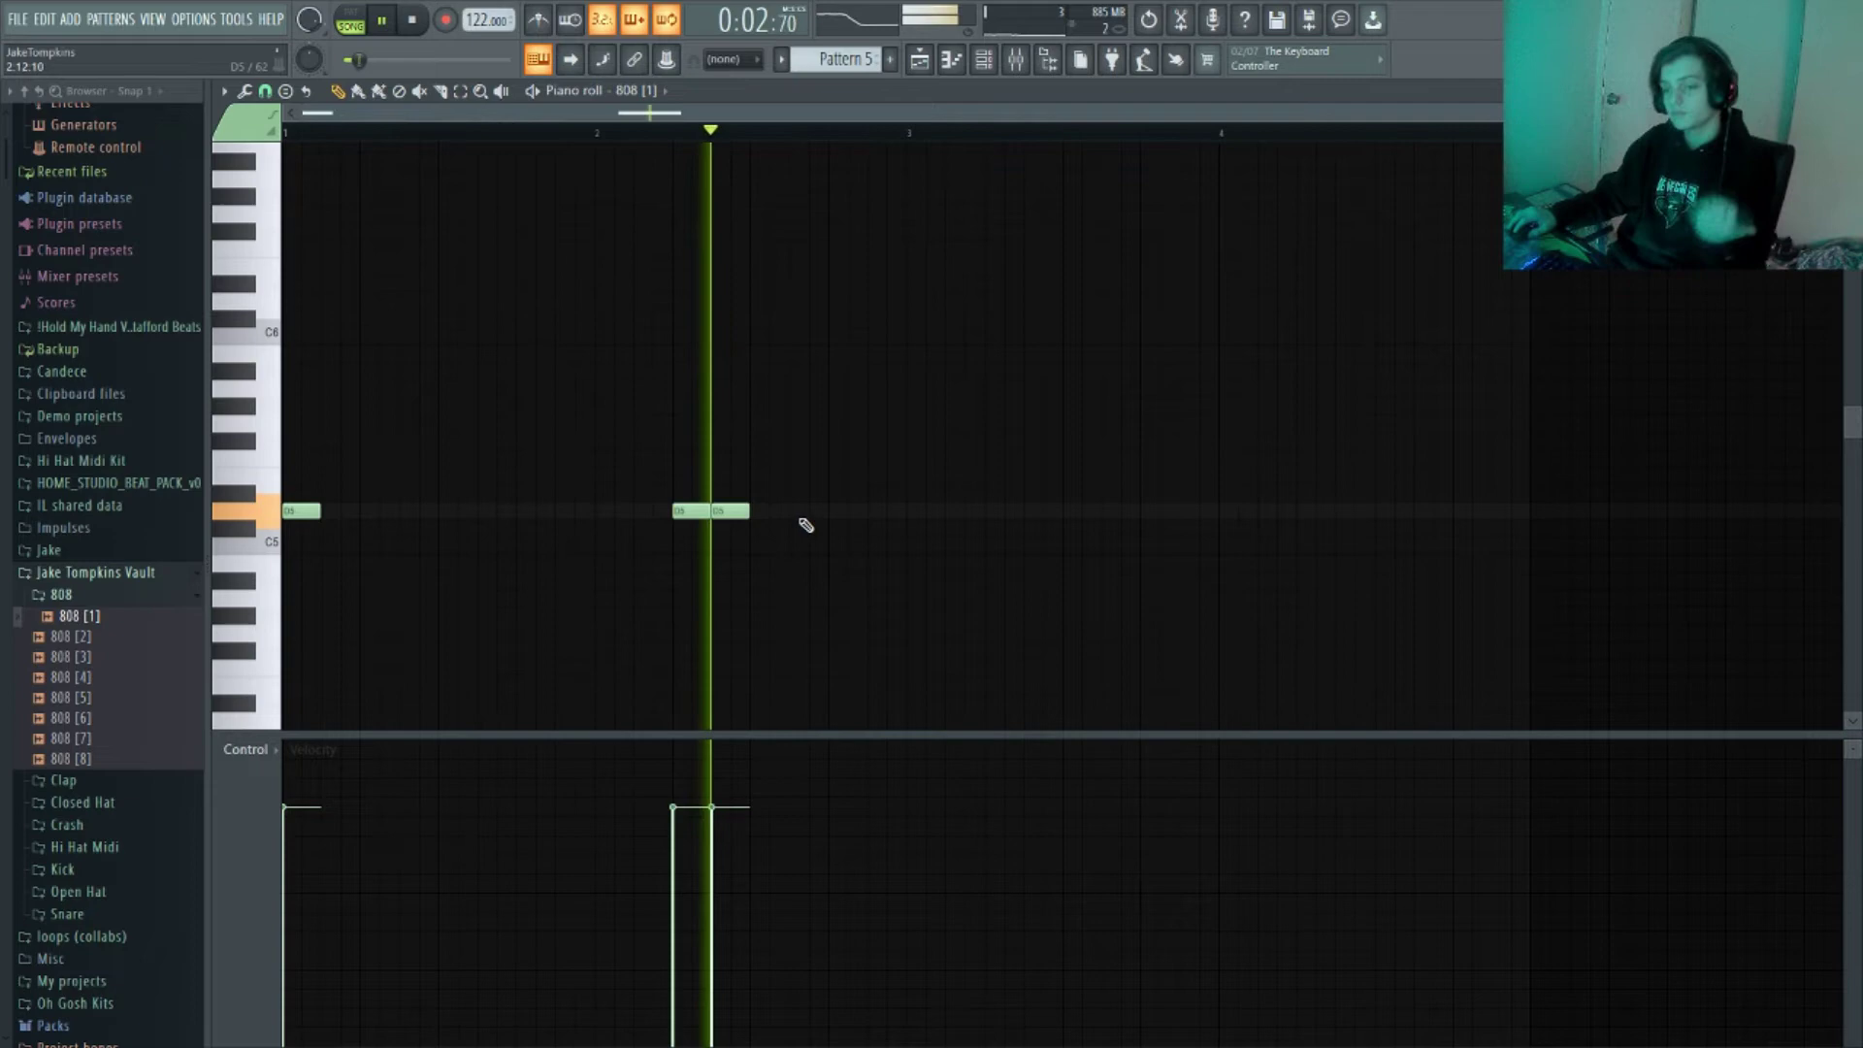
left_click(912, 511)
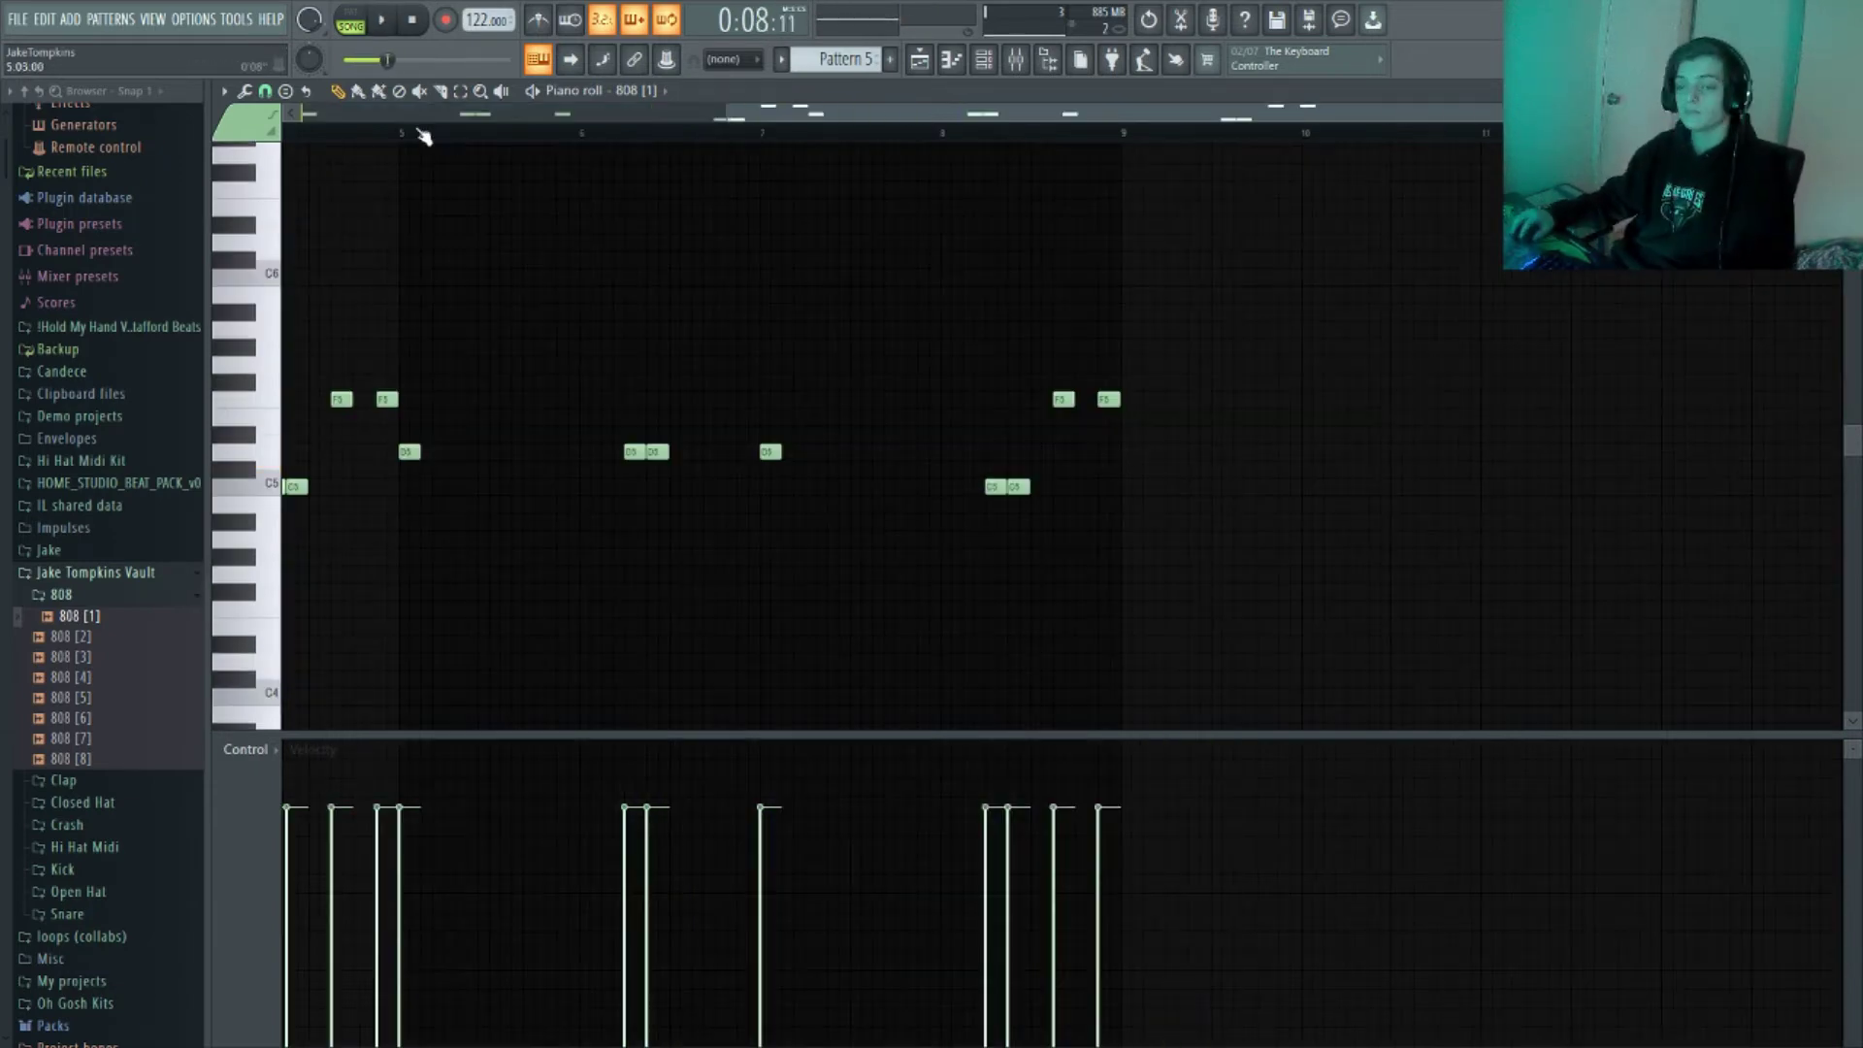
key("space")
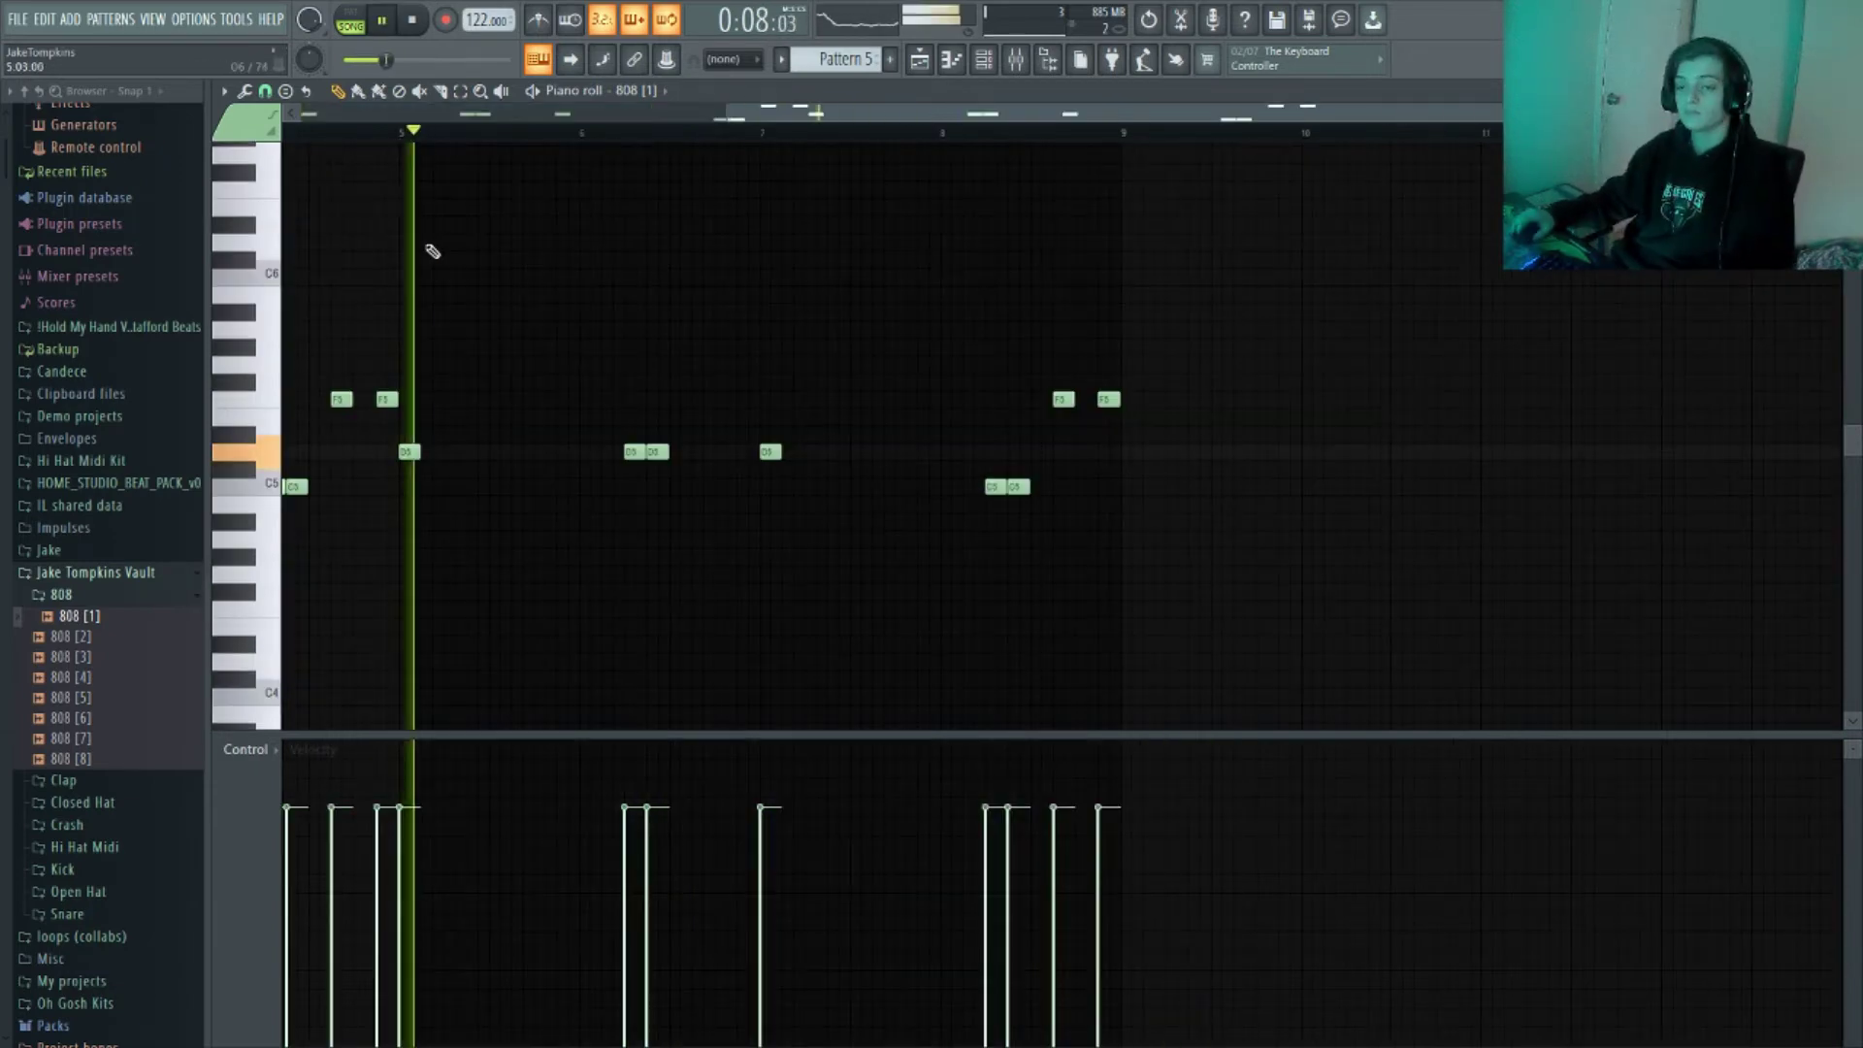
Raise the pair of C5 notes in bar 4 to D5 and chop the first one into four short hits
scroll(428, 249, "down", 4)
scroll(395, 154, "up", 5)
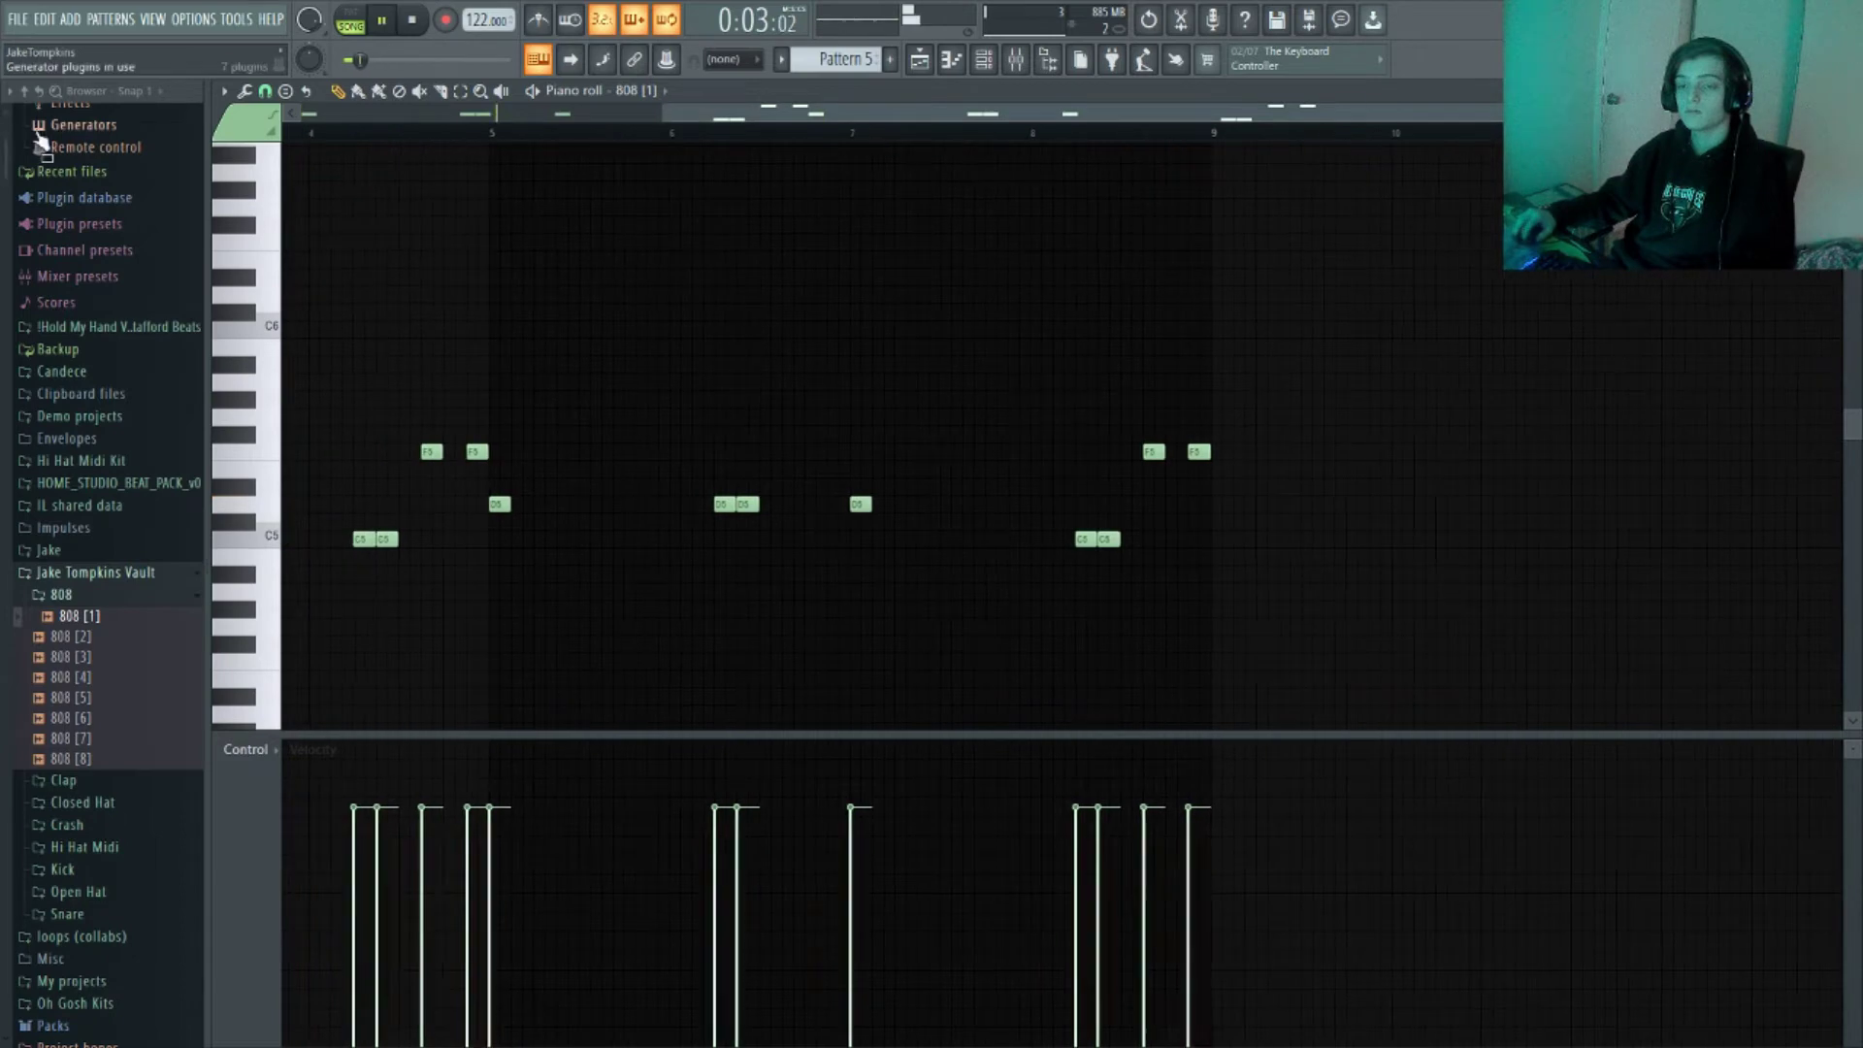
scroll(39, 141, "up", 4)
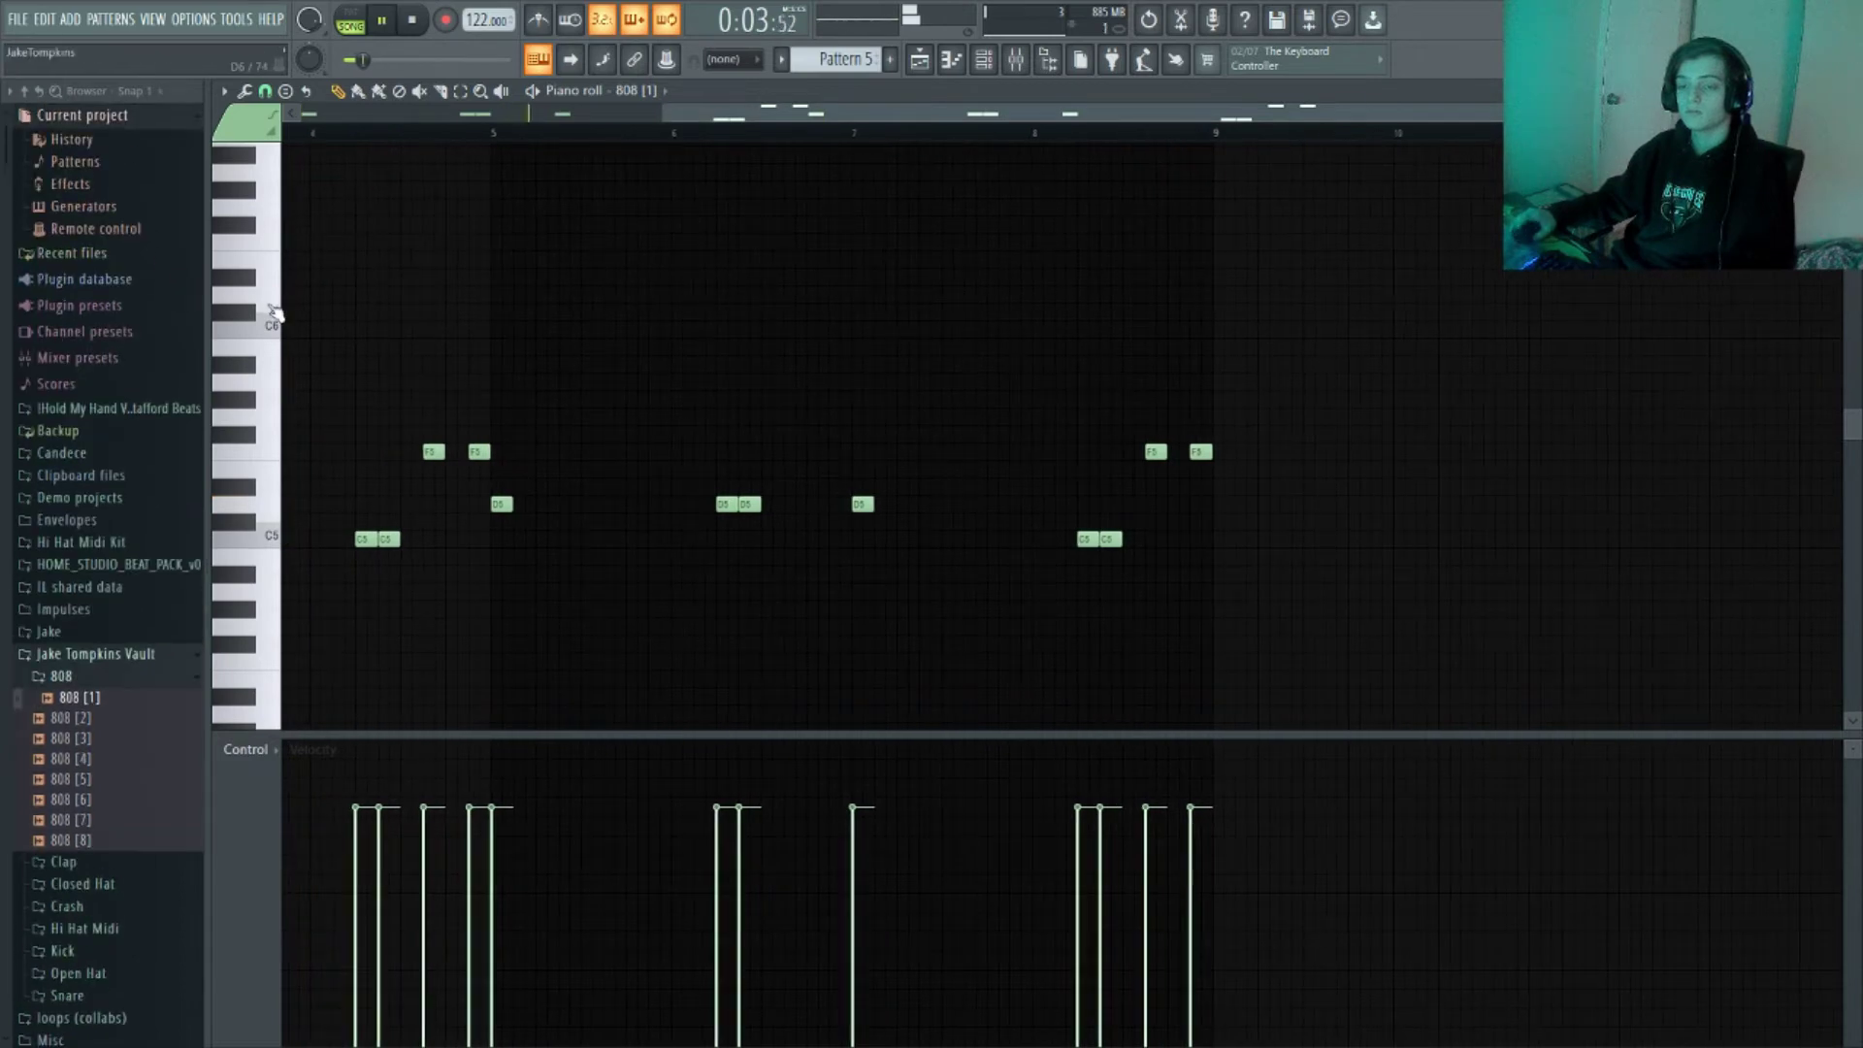
scroll(299, 308, "up", 4, "ctrl")
scroll(903, 272, "down", 2, "ctrl")
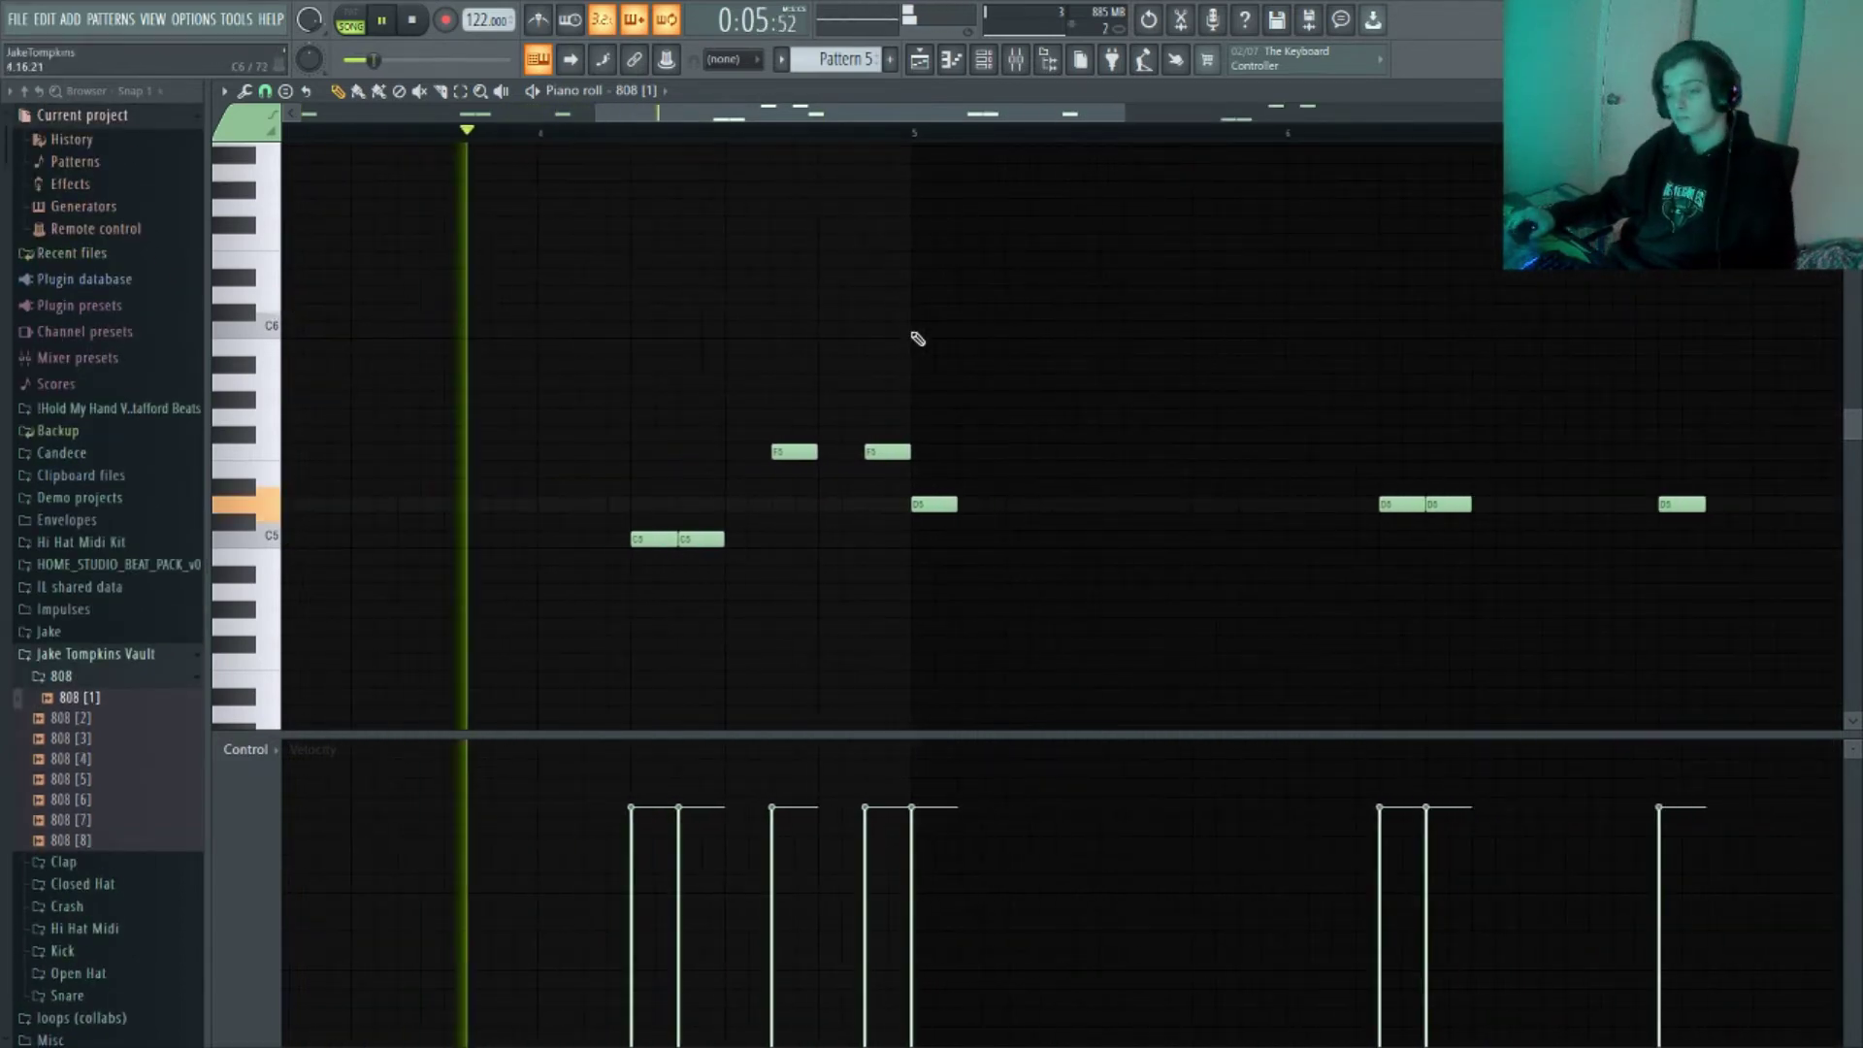
key("space")
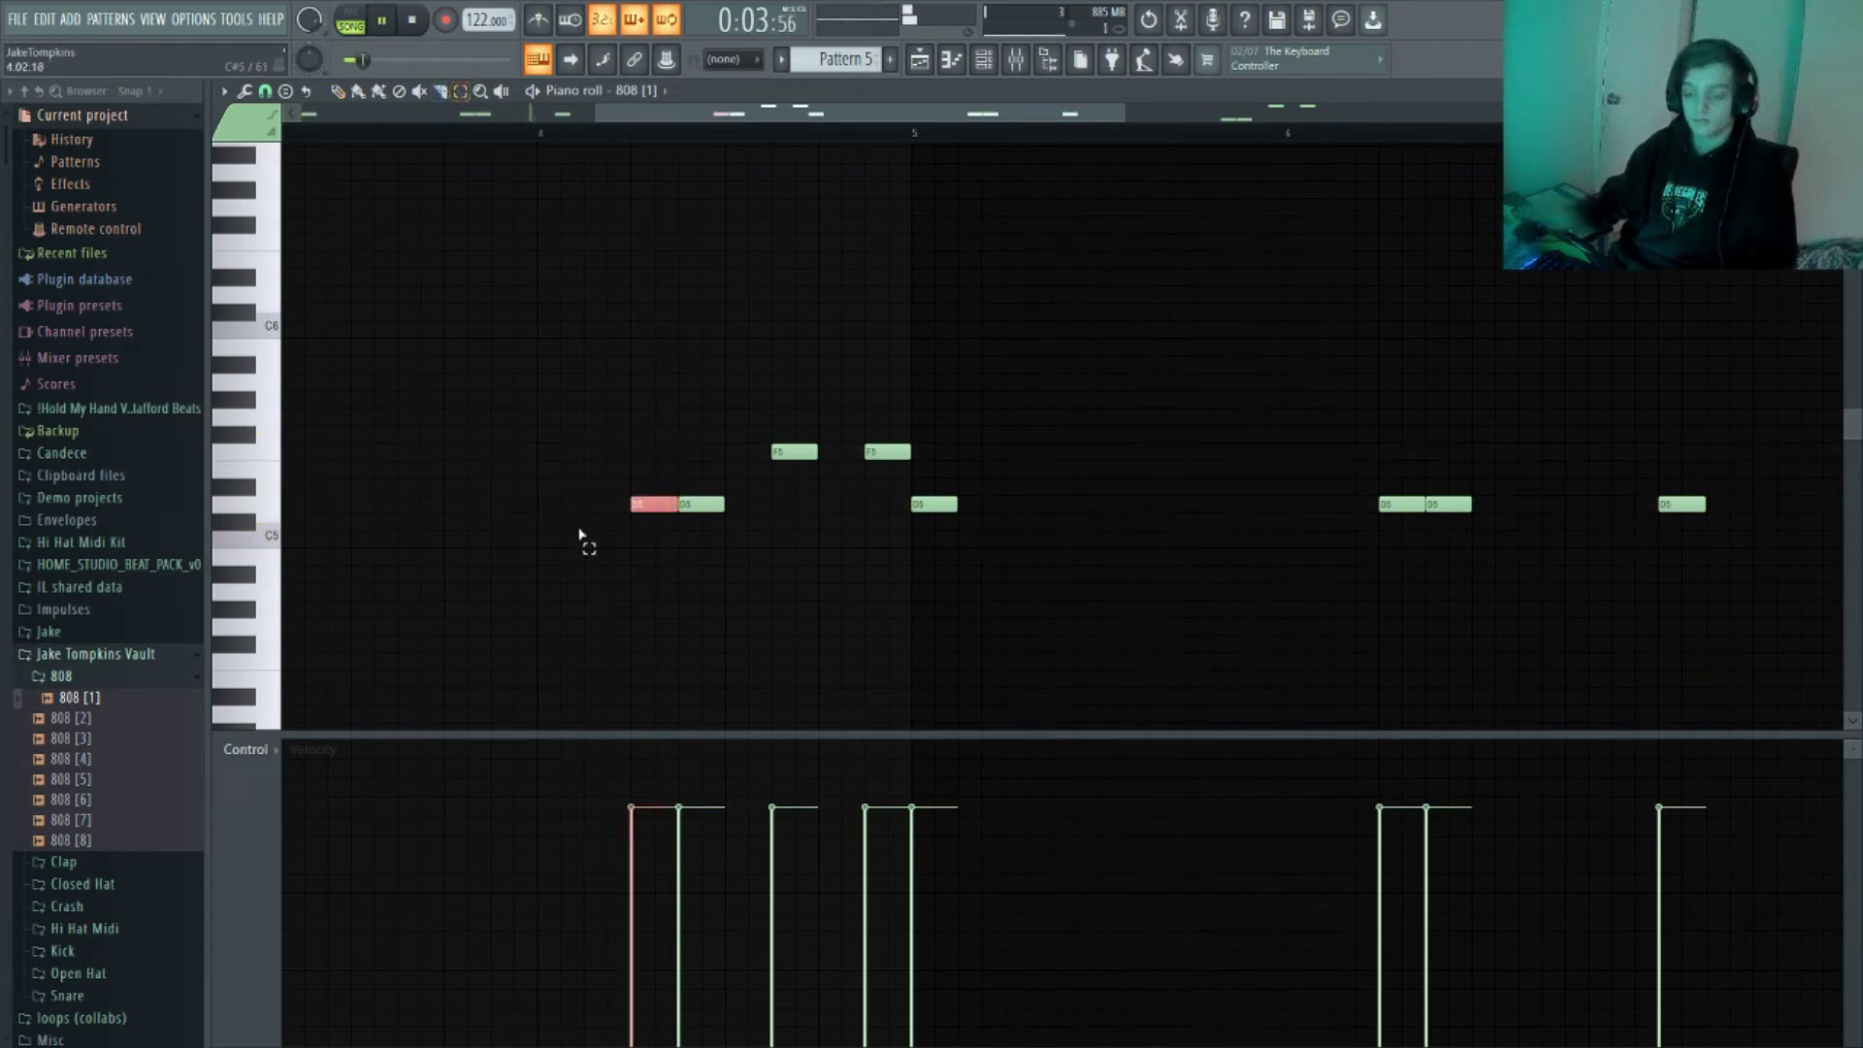
key("alt+u")
left_click(1766, 402)
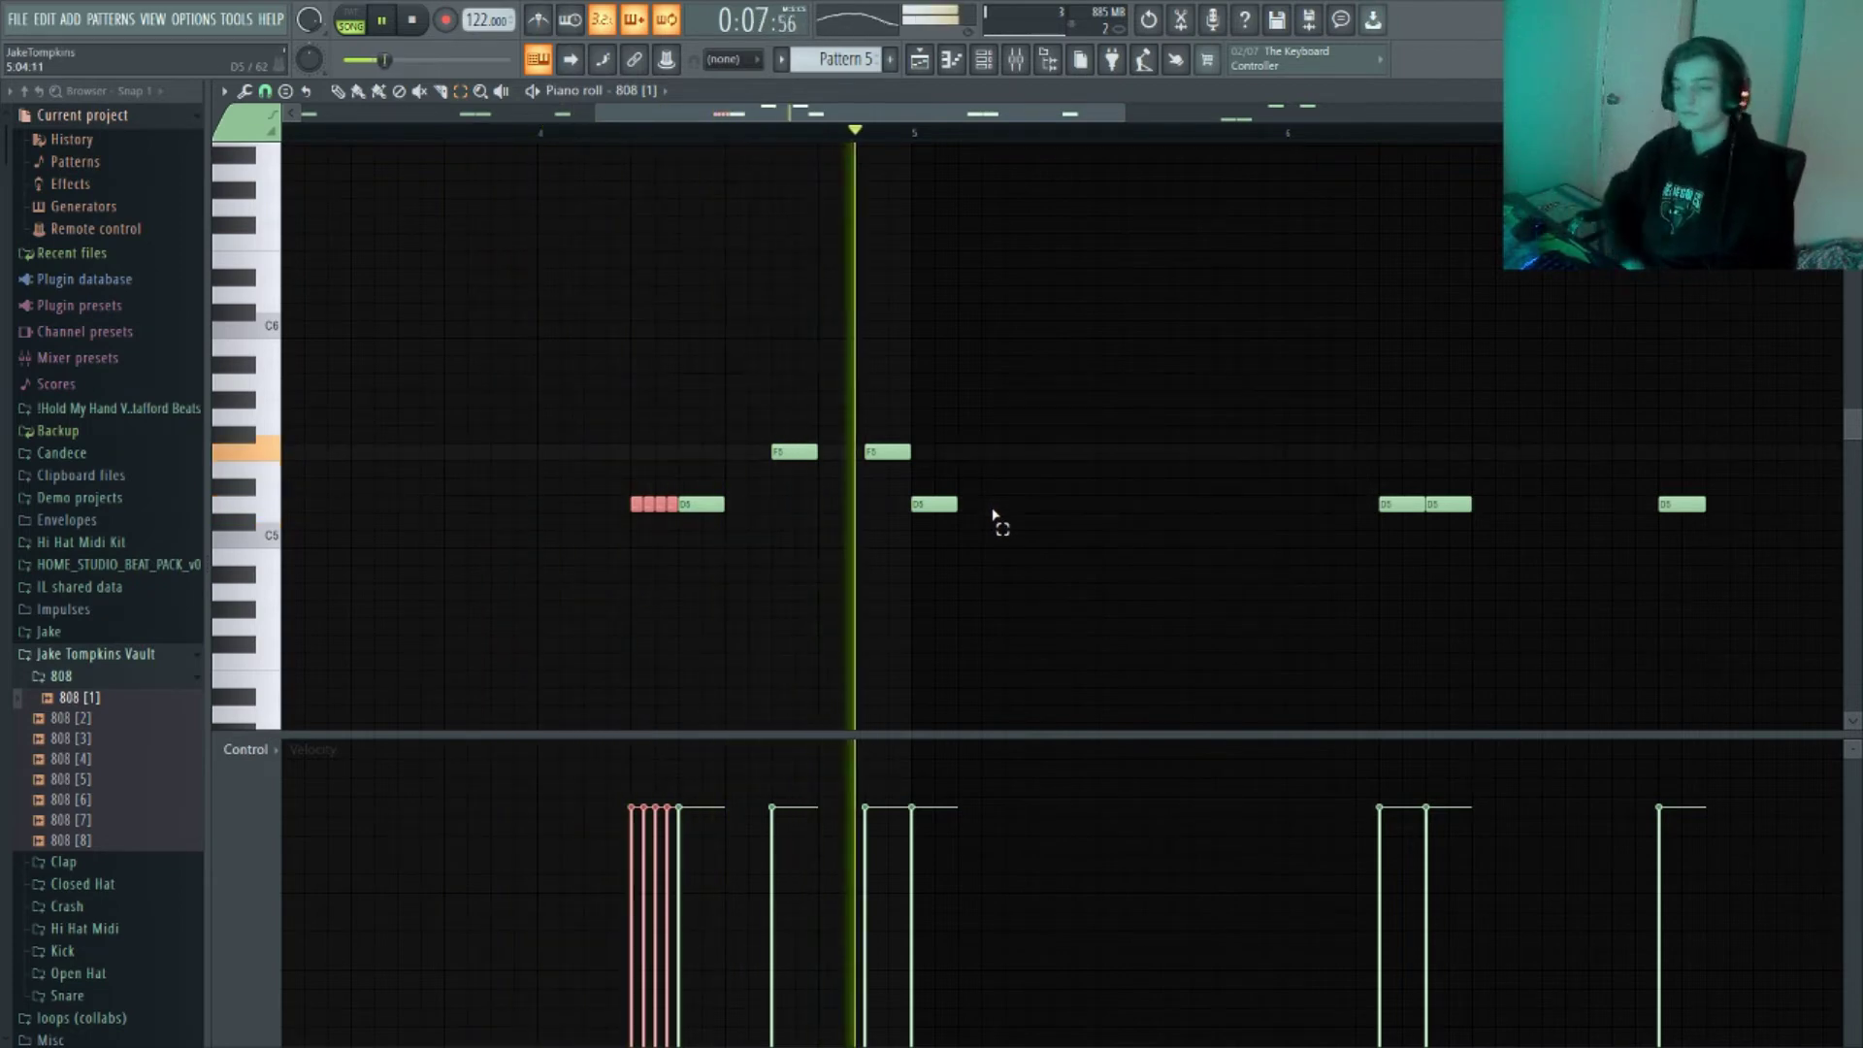
Add D5 notes just before and within bar 7 plus a late E5, raise bar 8's C5 pair to D5, and close the piano roll
scroll(989, 325, "down", 5)
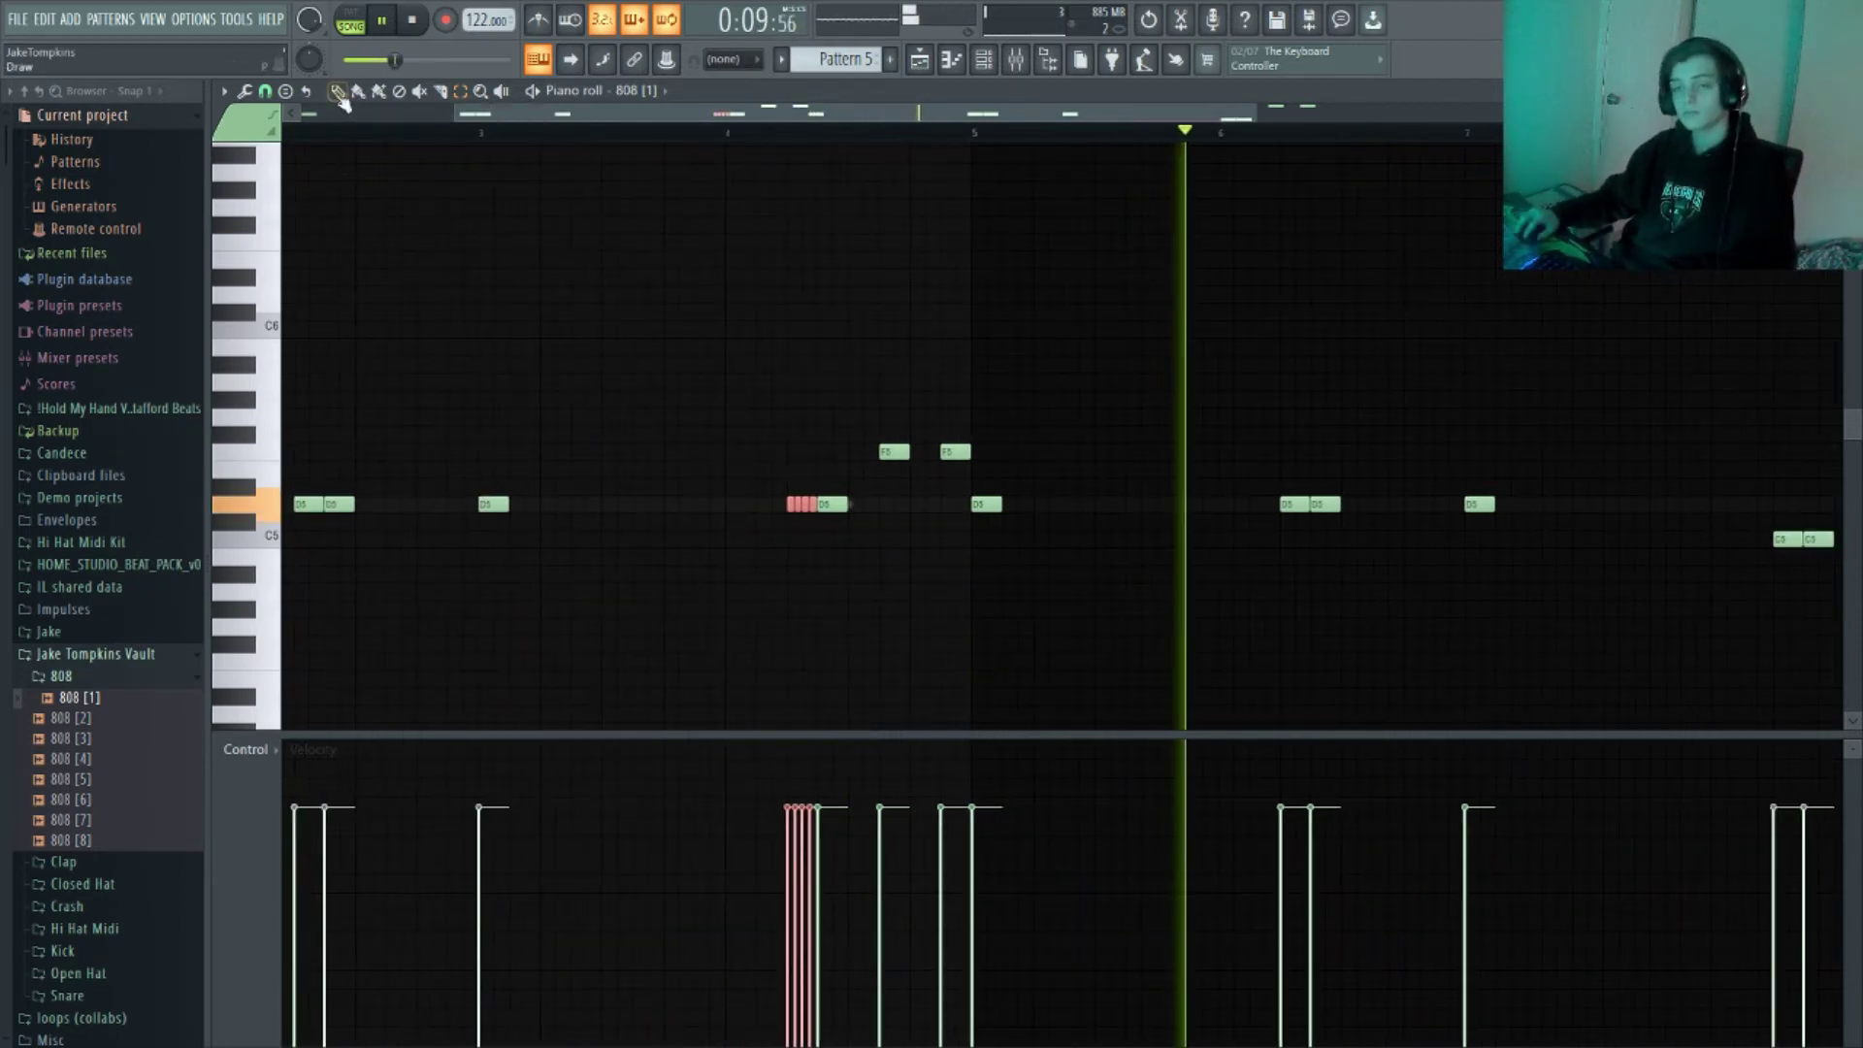
left_click(1251, 503)
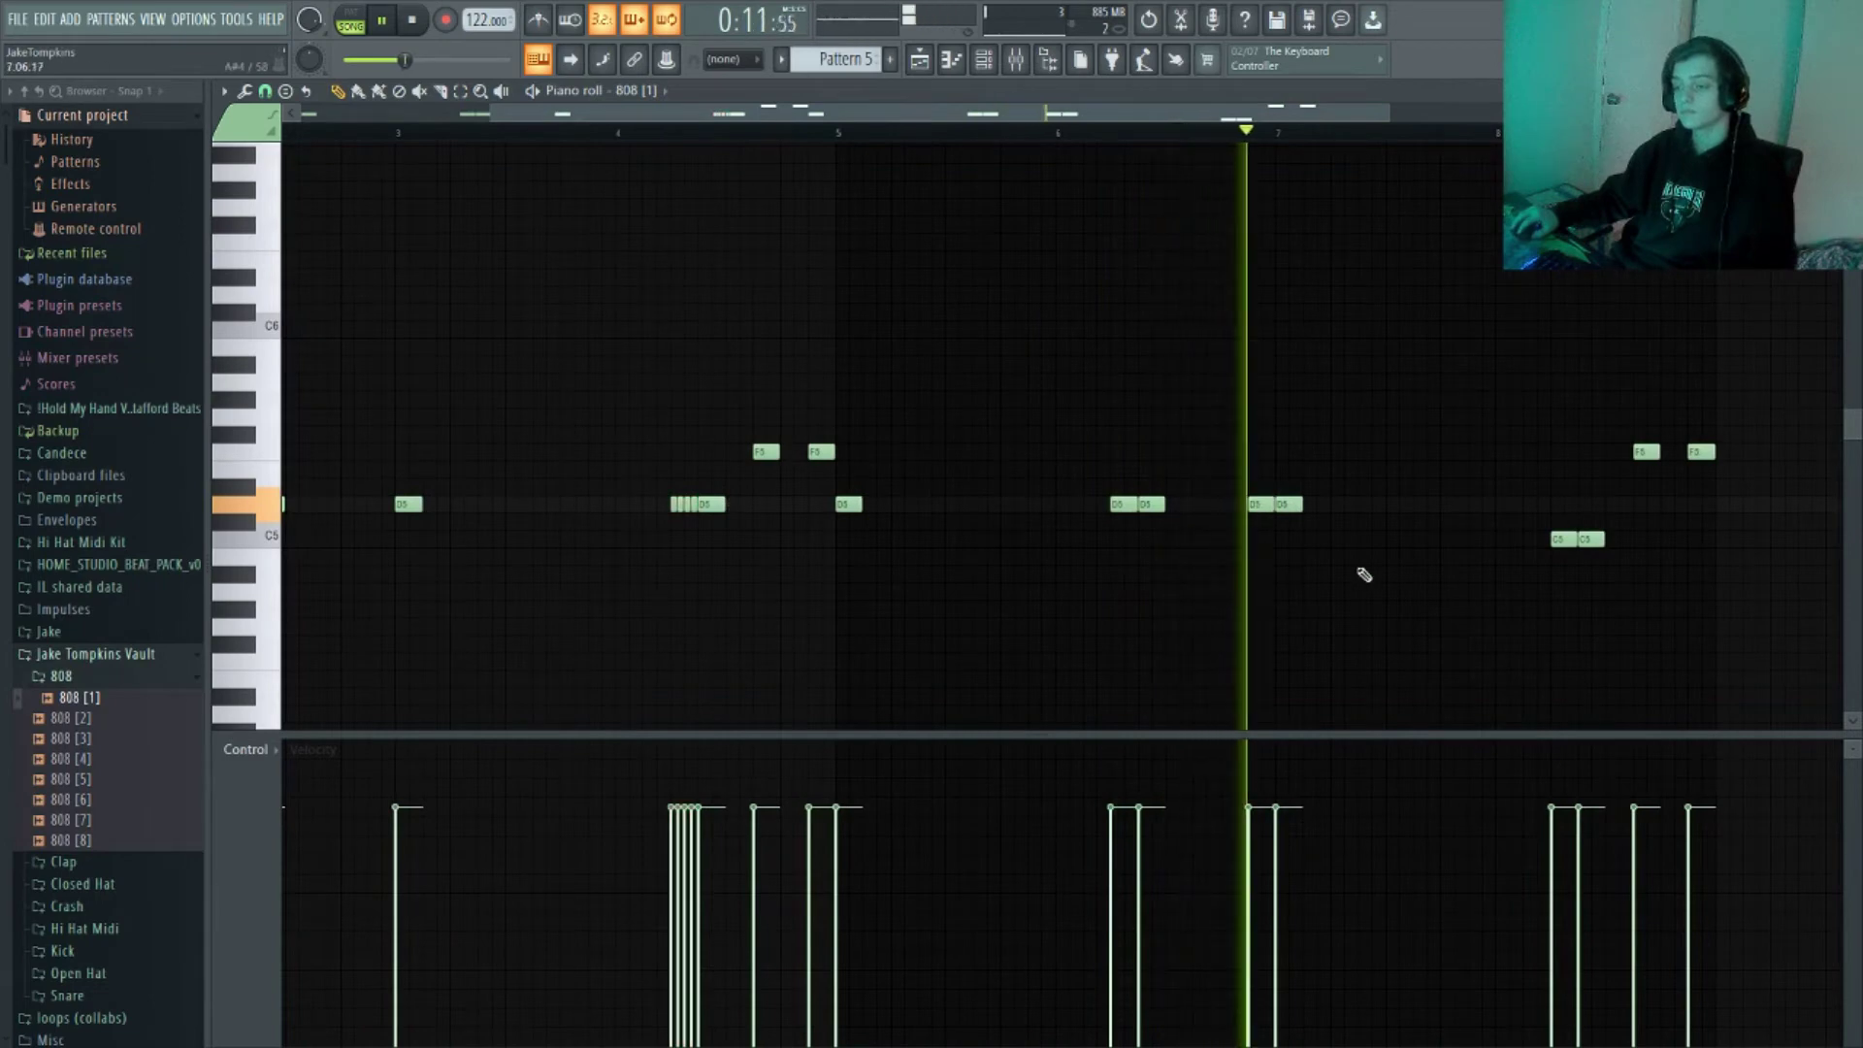
left_click(1356, 504)
left_click(1453, 469)
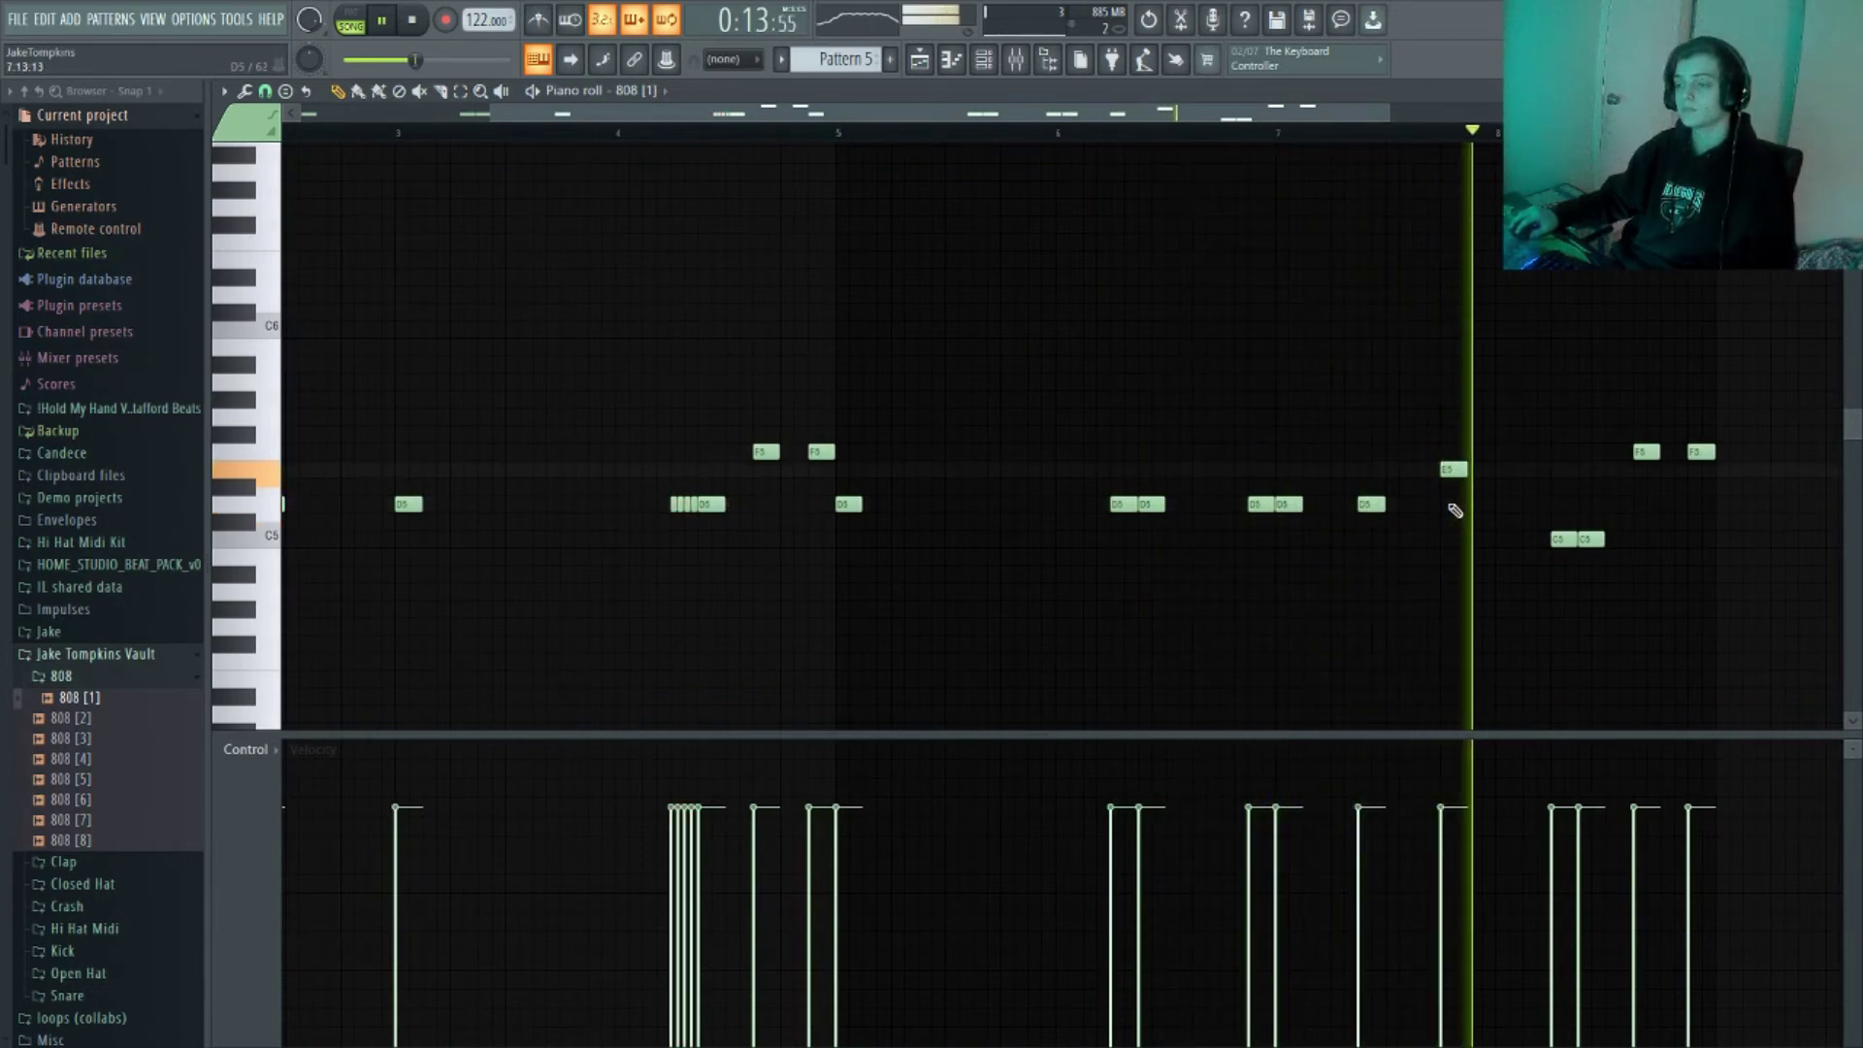
key("space")
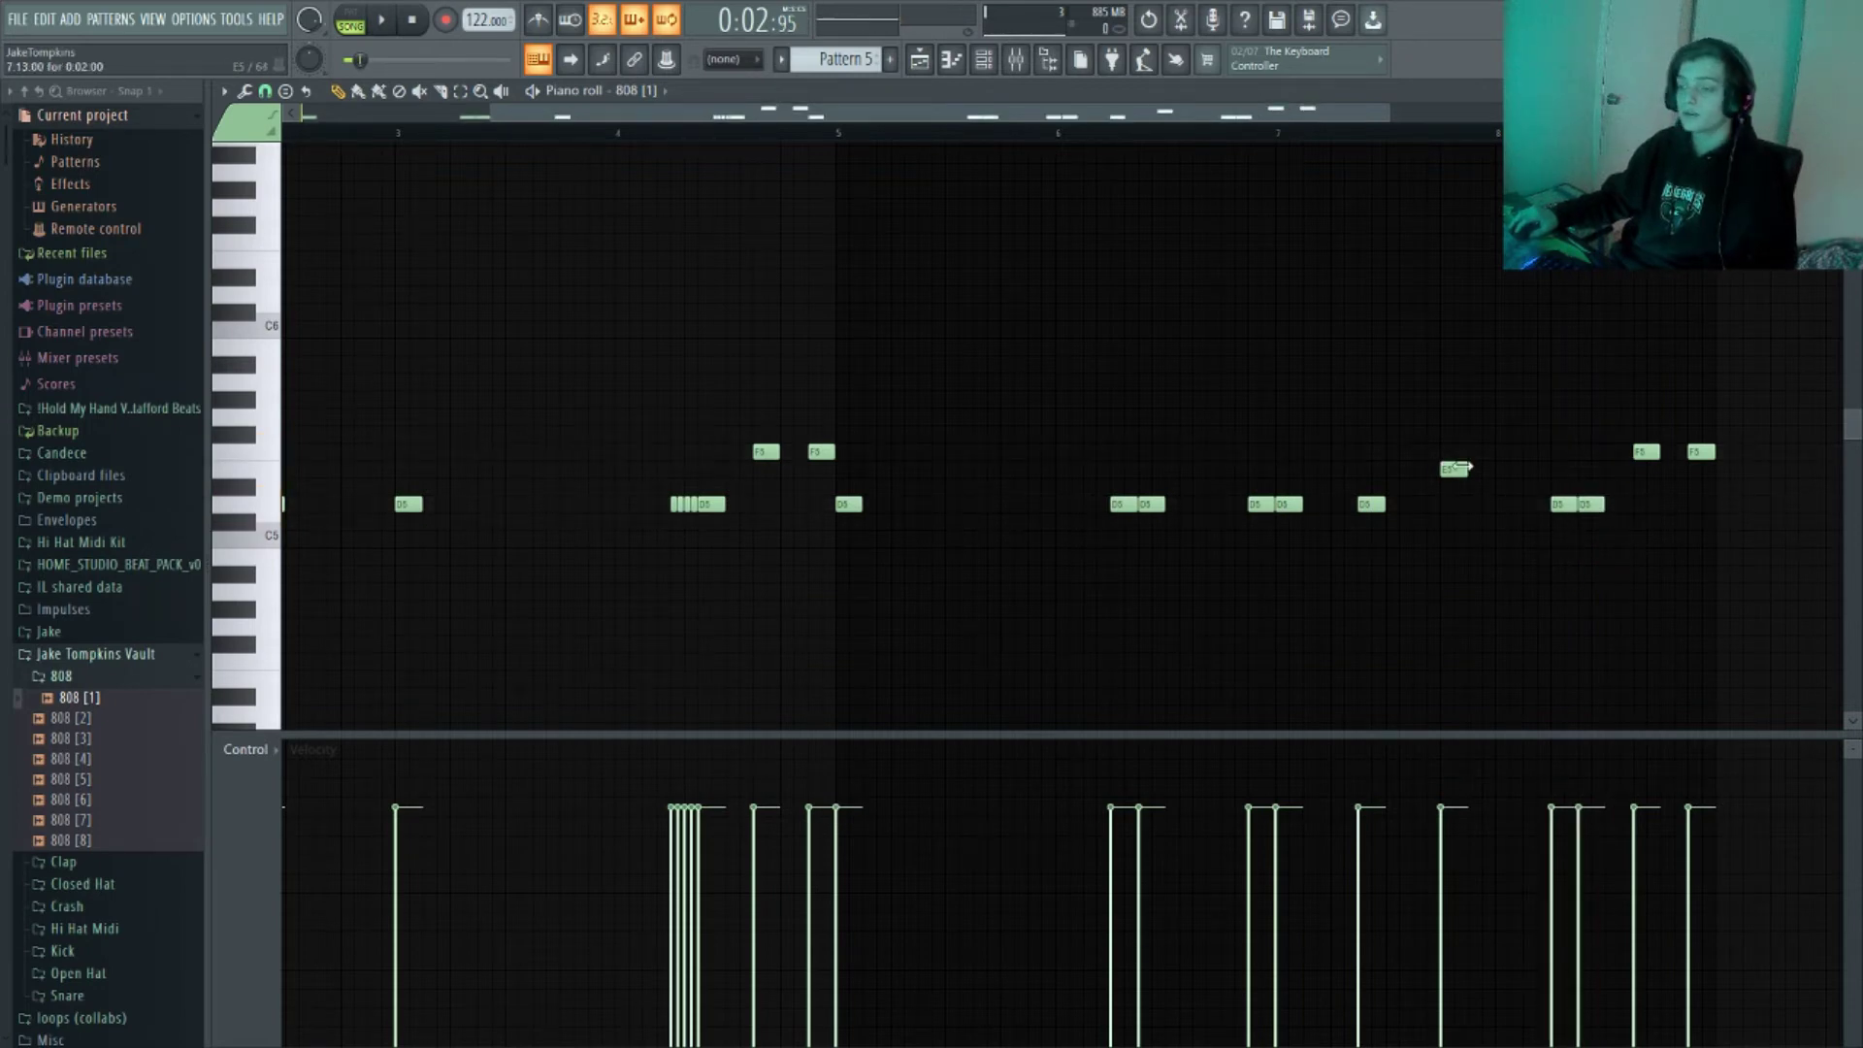
key("Escape")
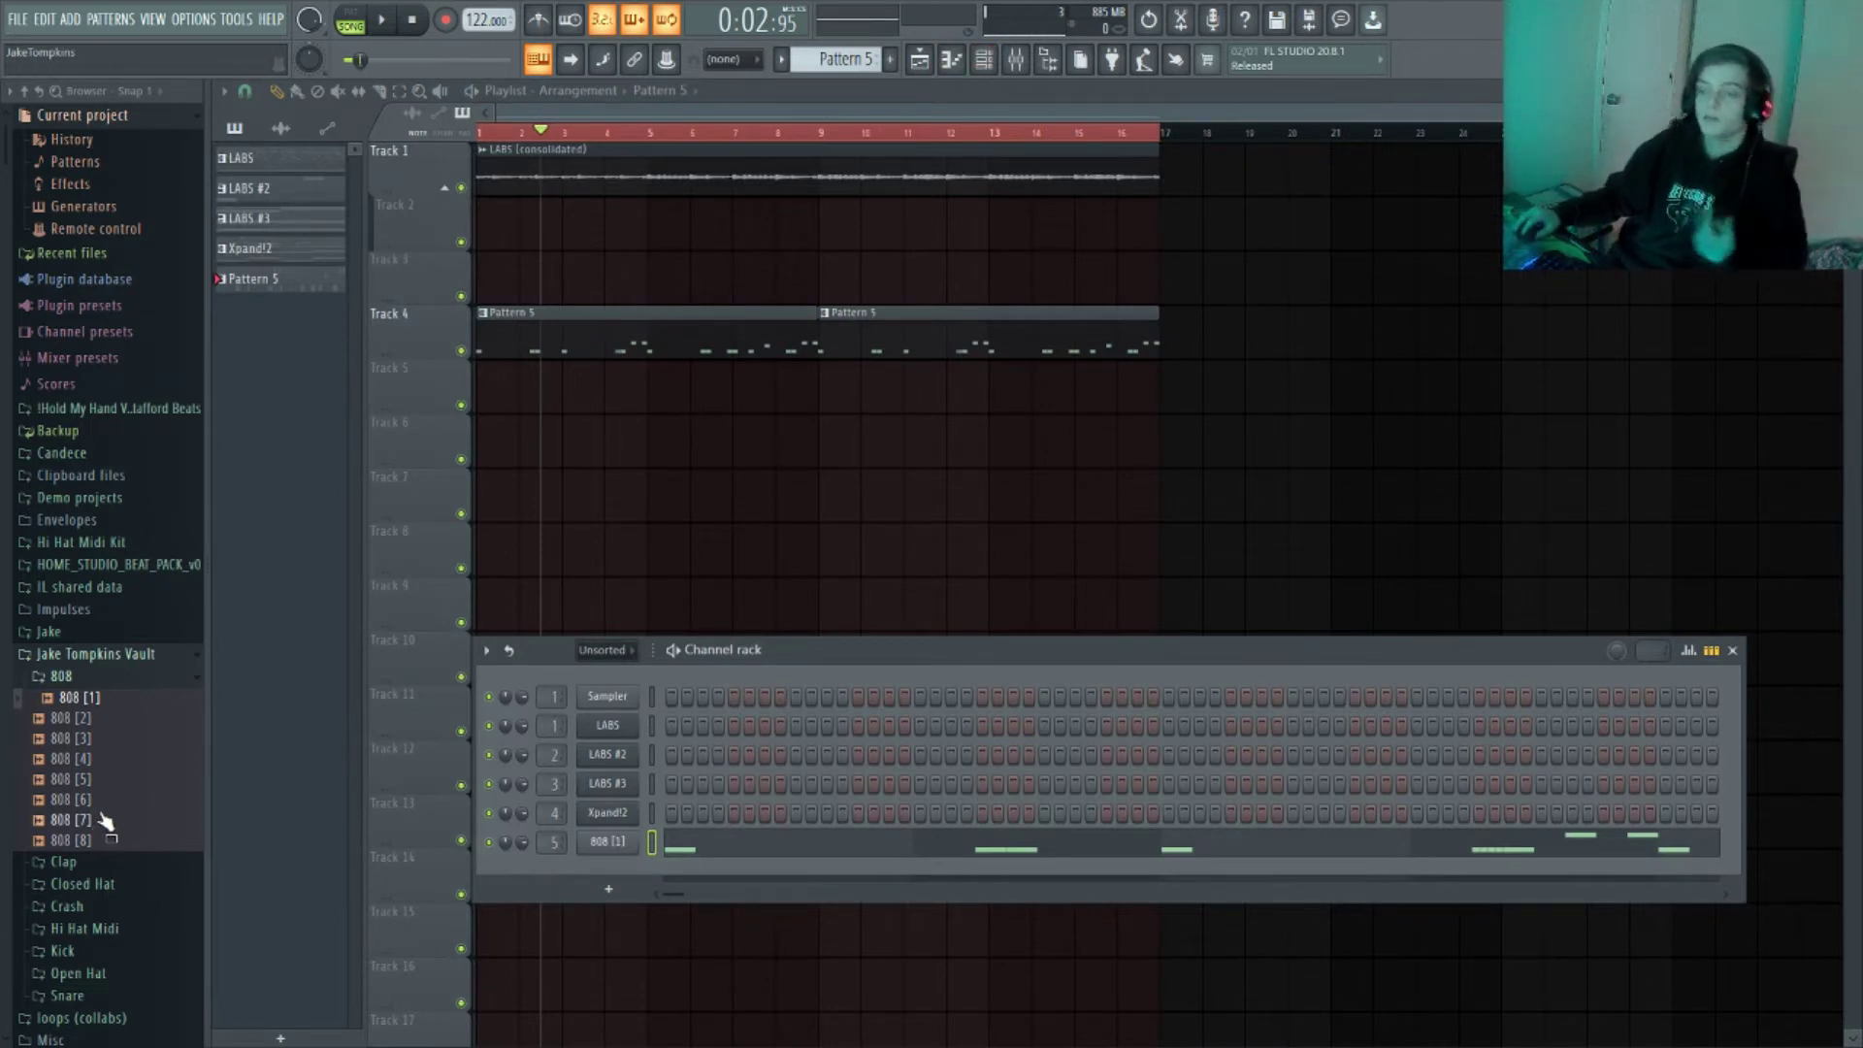
Load the Kick [7] sample from the vault's Kick folder into the channel rack below the 808
left_click(93, 680)
scroll(107, 726, "down", 1)
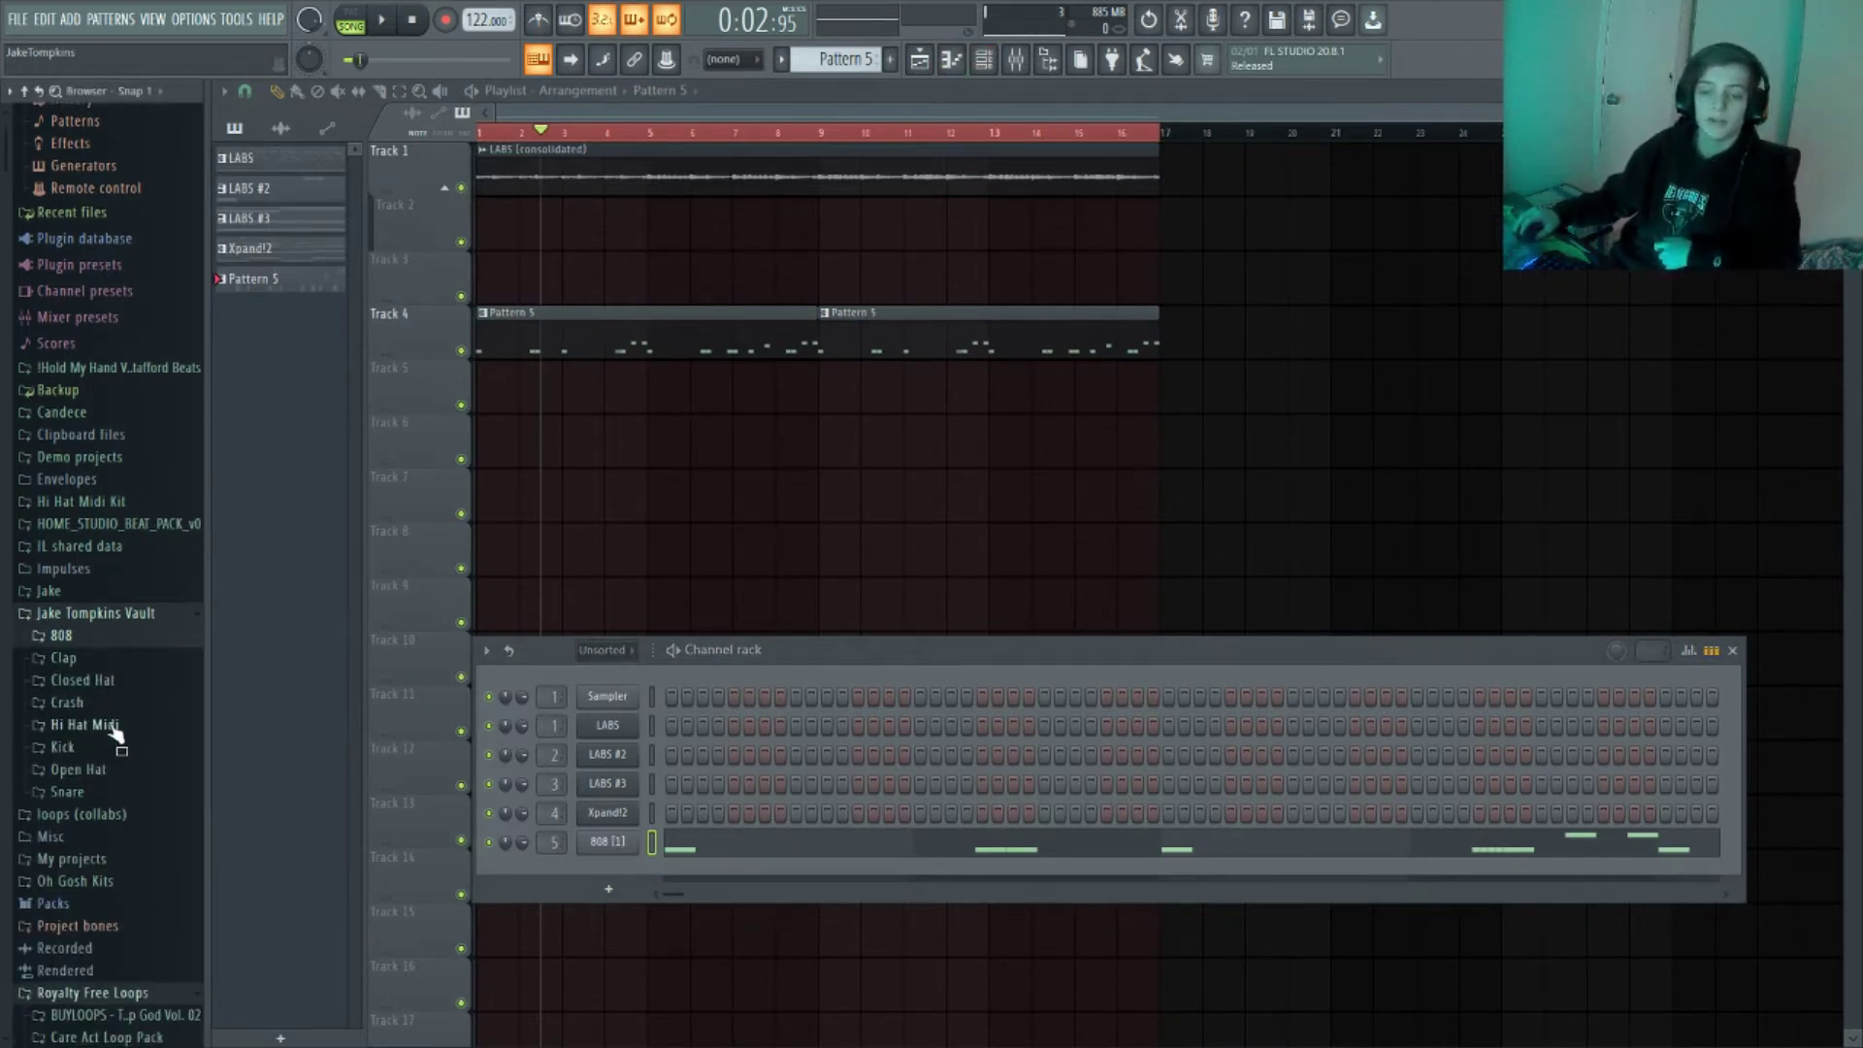
left_click(62, 747)
scroll(115, 756, "down", 2)
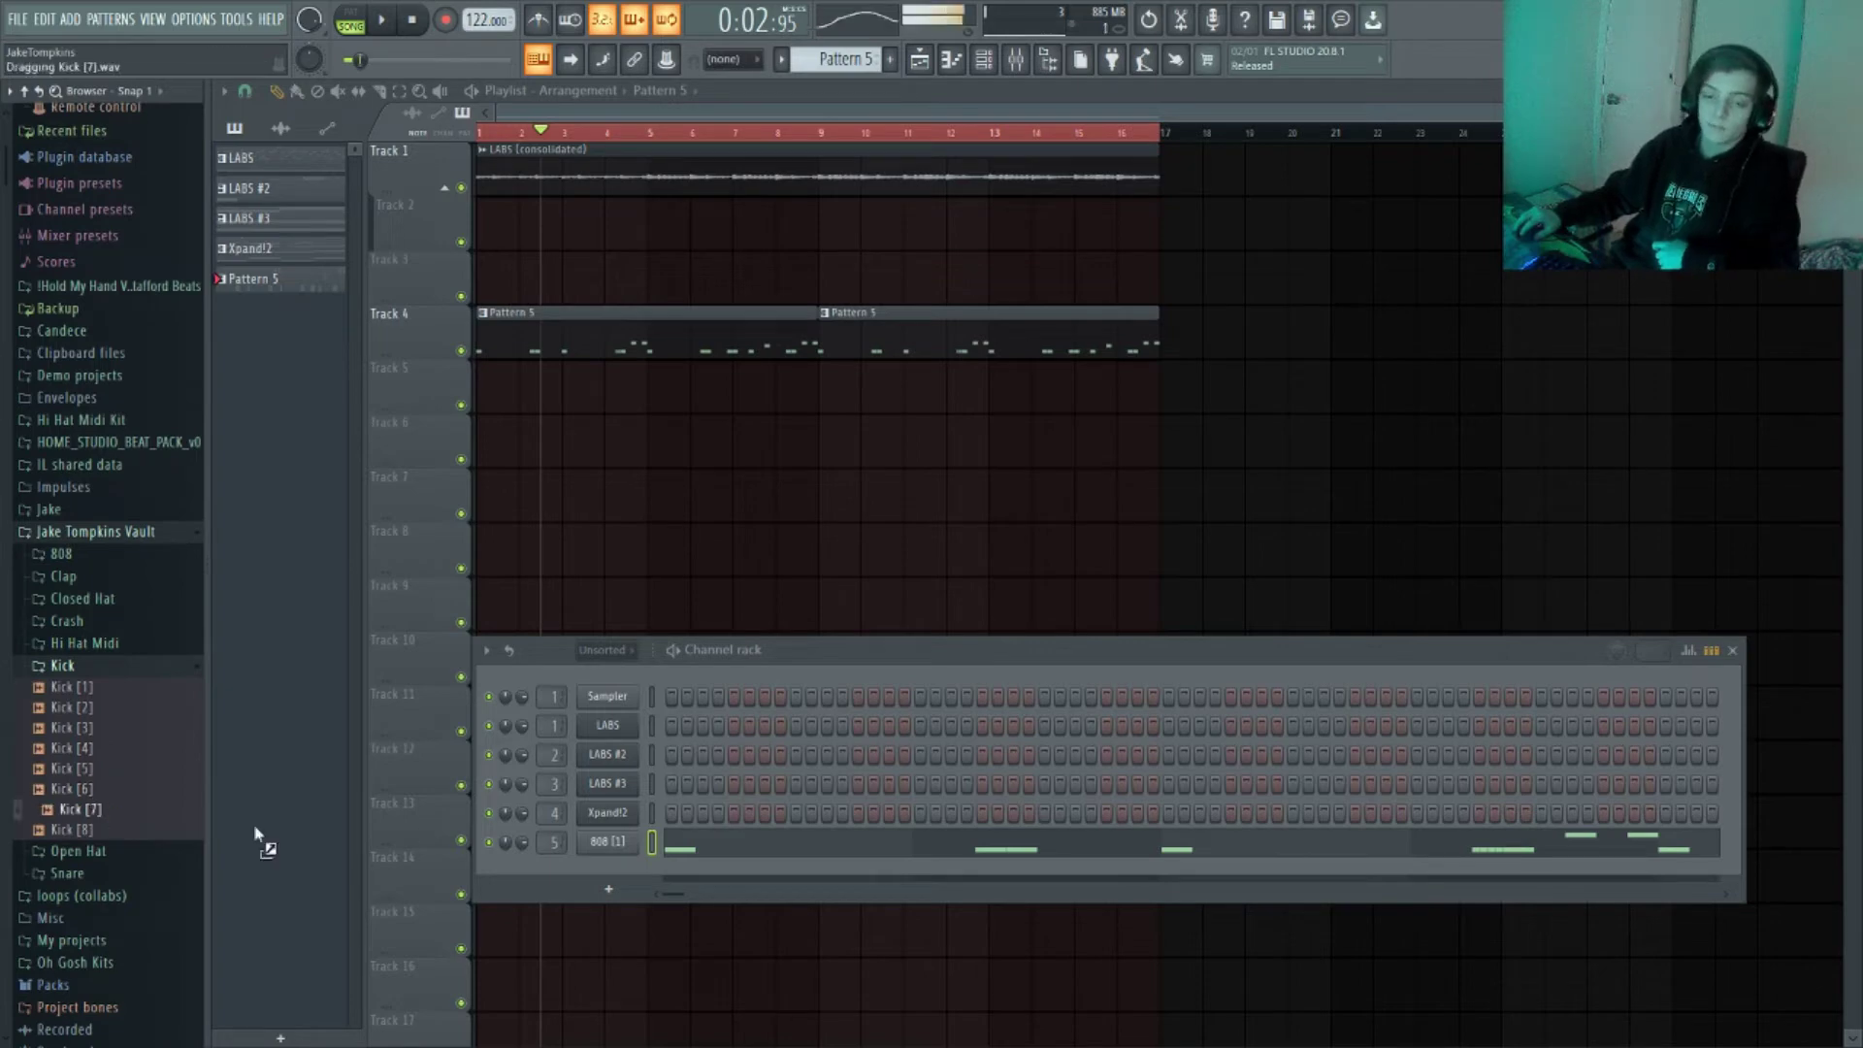
left_click_drag(594, 873, 597, 873)
Copy the 808 [1] notes into the Kick [7] channel and change the kick's target mixer track
right_click(630, 870)
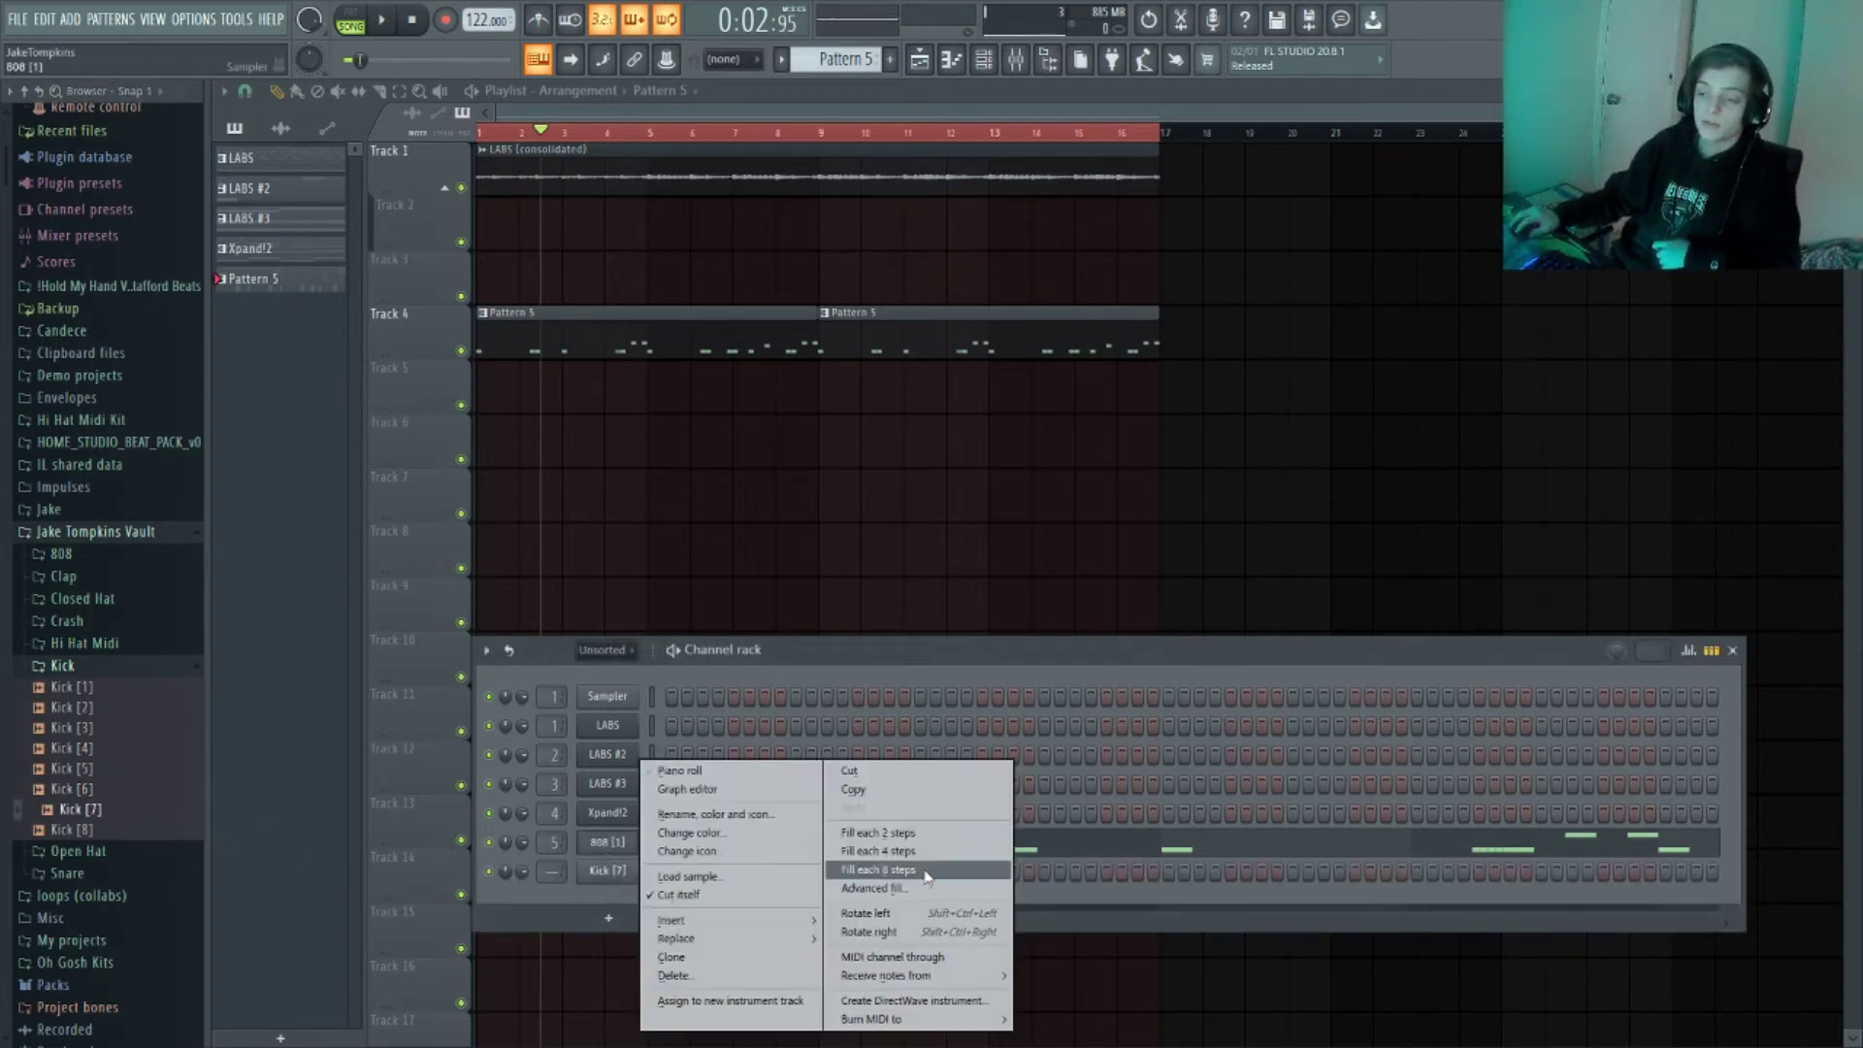
left_click(857, 794)
right_click(638, 878)
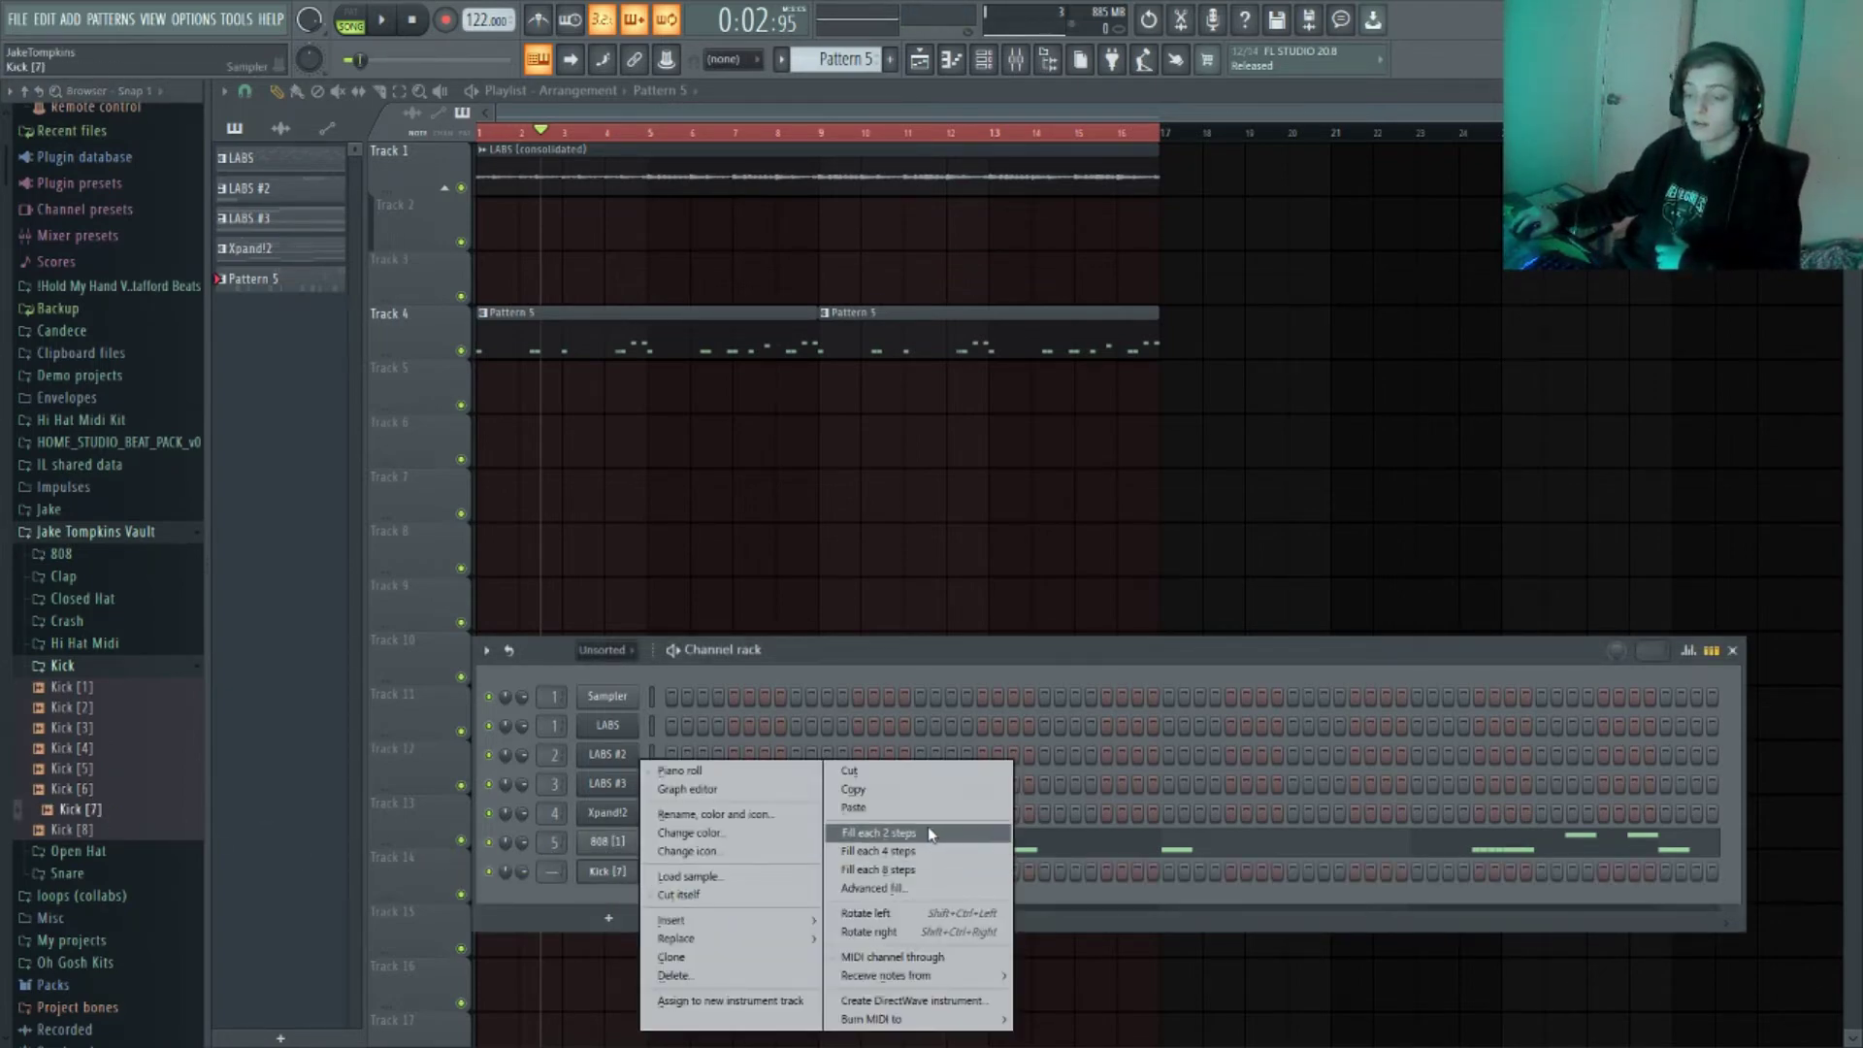
left_click(910, 813)
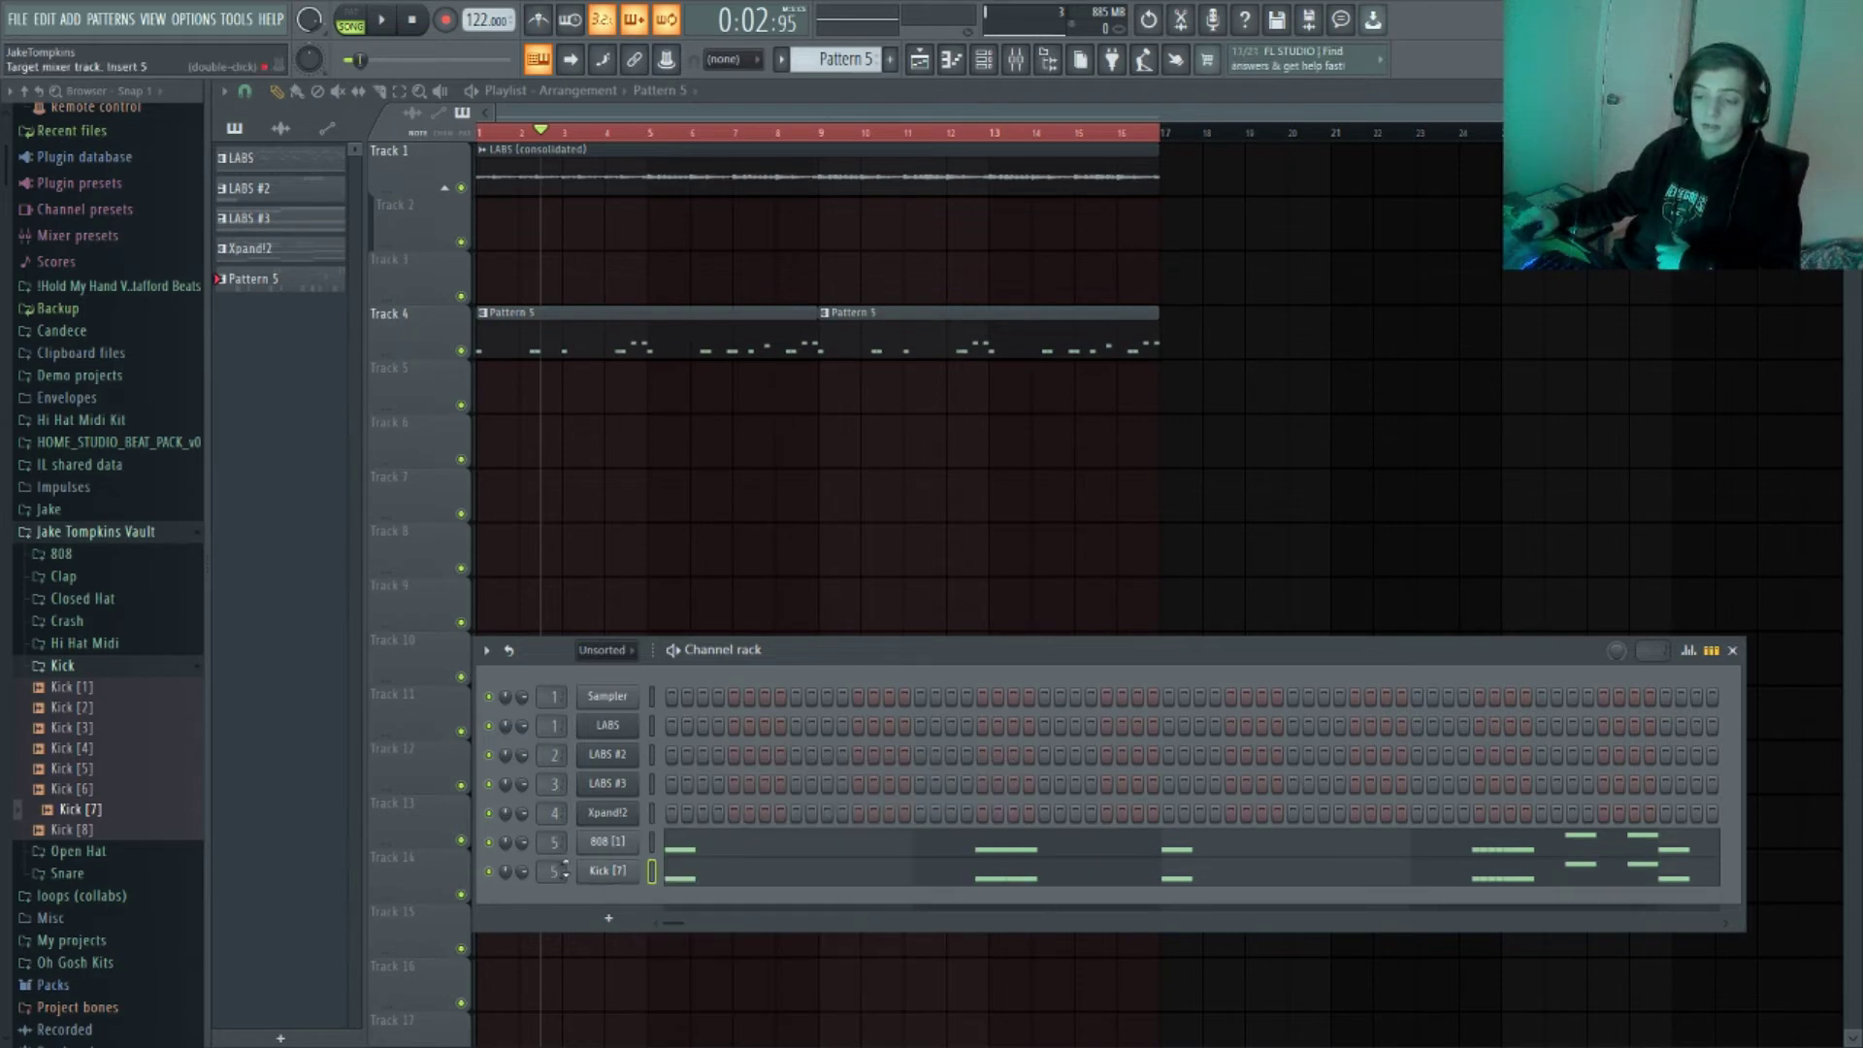
scroll(565, 870, "up", 1)
Limit all the Kick [7] notes to C5 in the piano roll and audition the kick with the 808
right_click(641, 874)
left_click(693, 788)
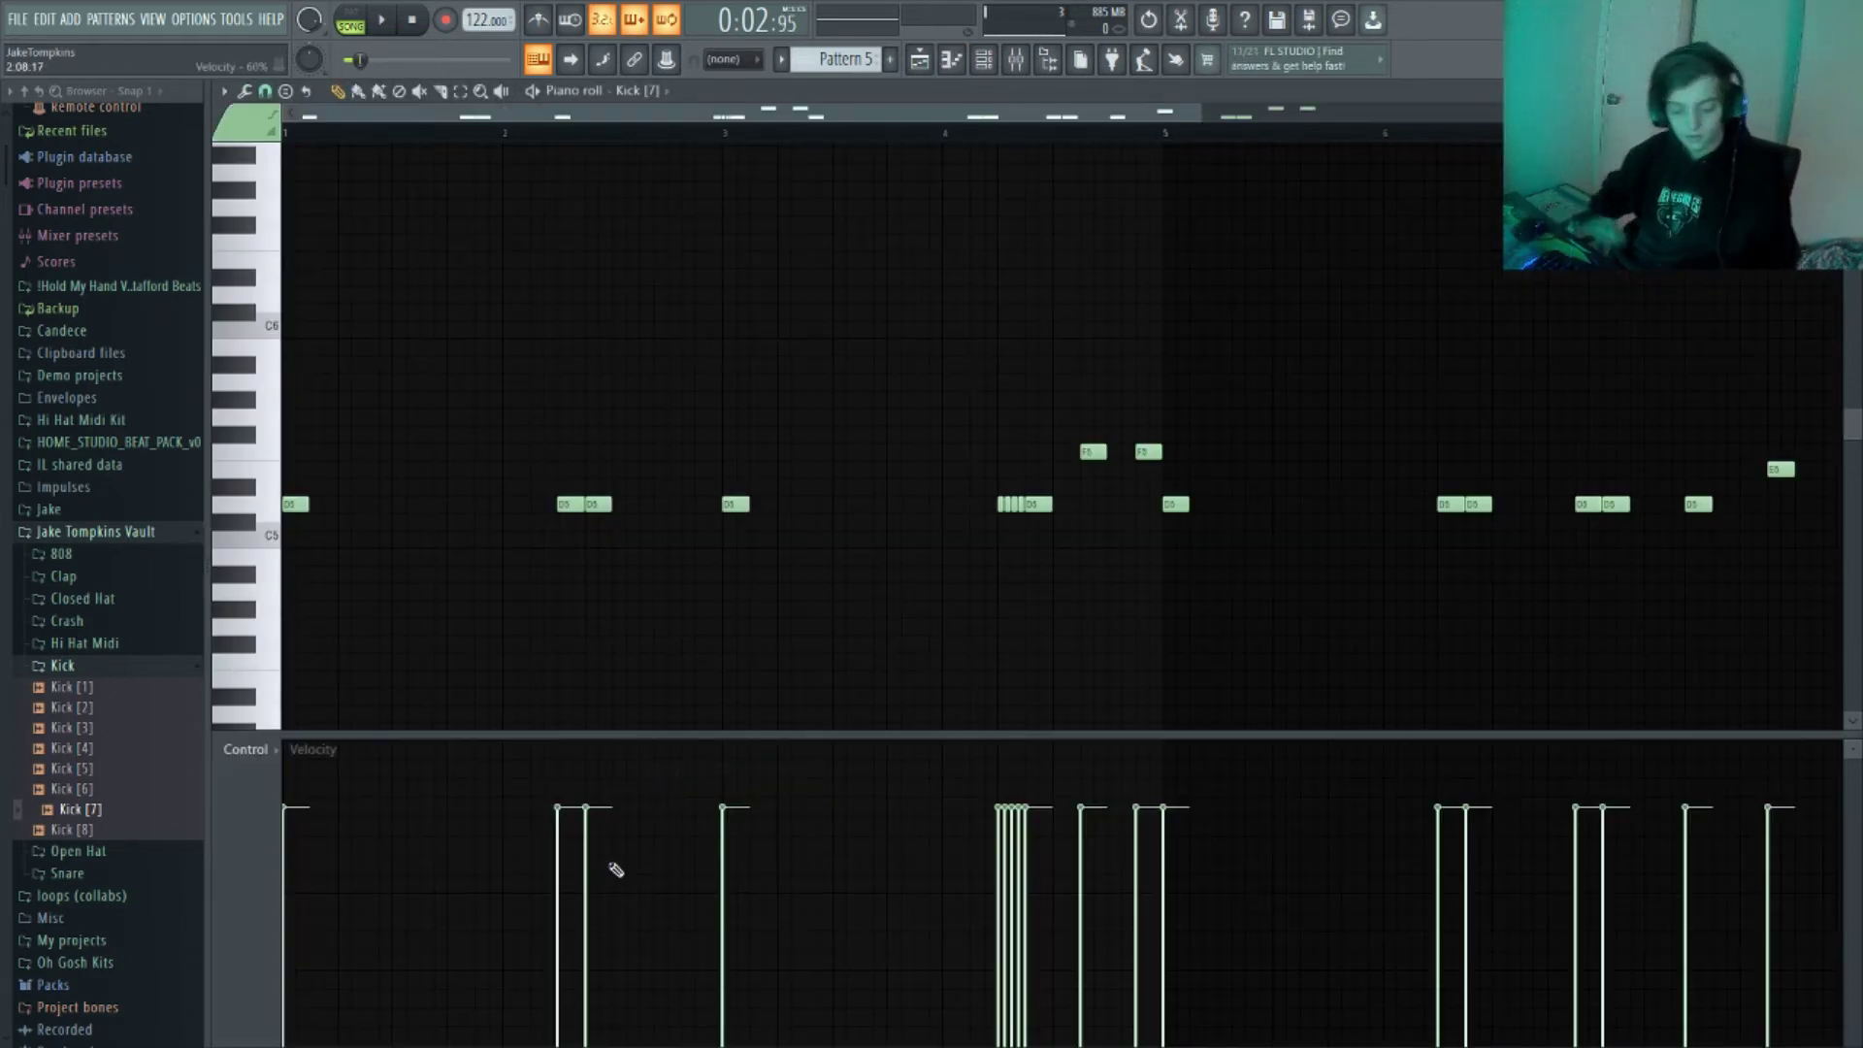
key("alt+k")
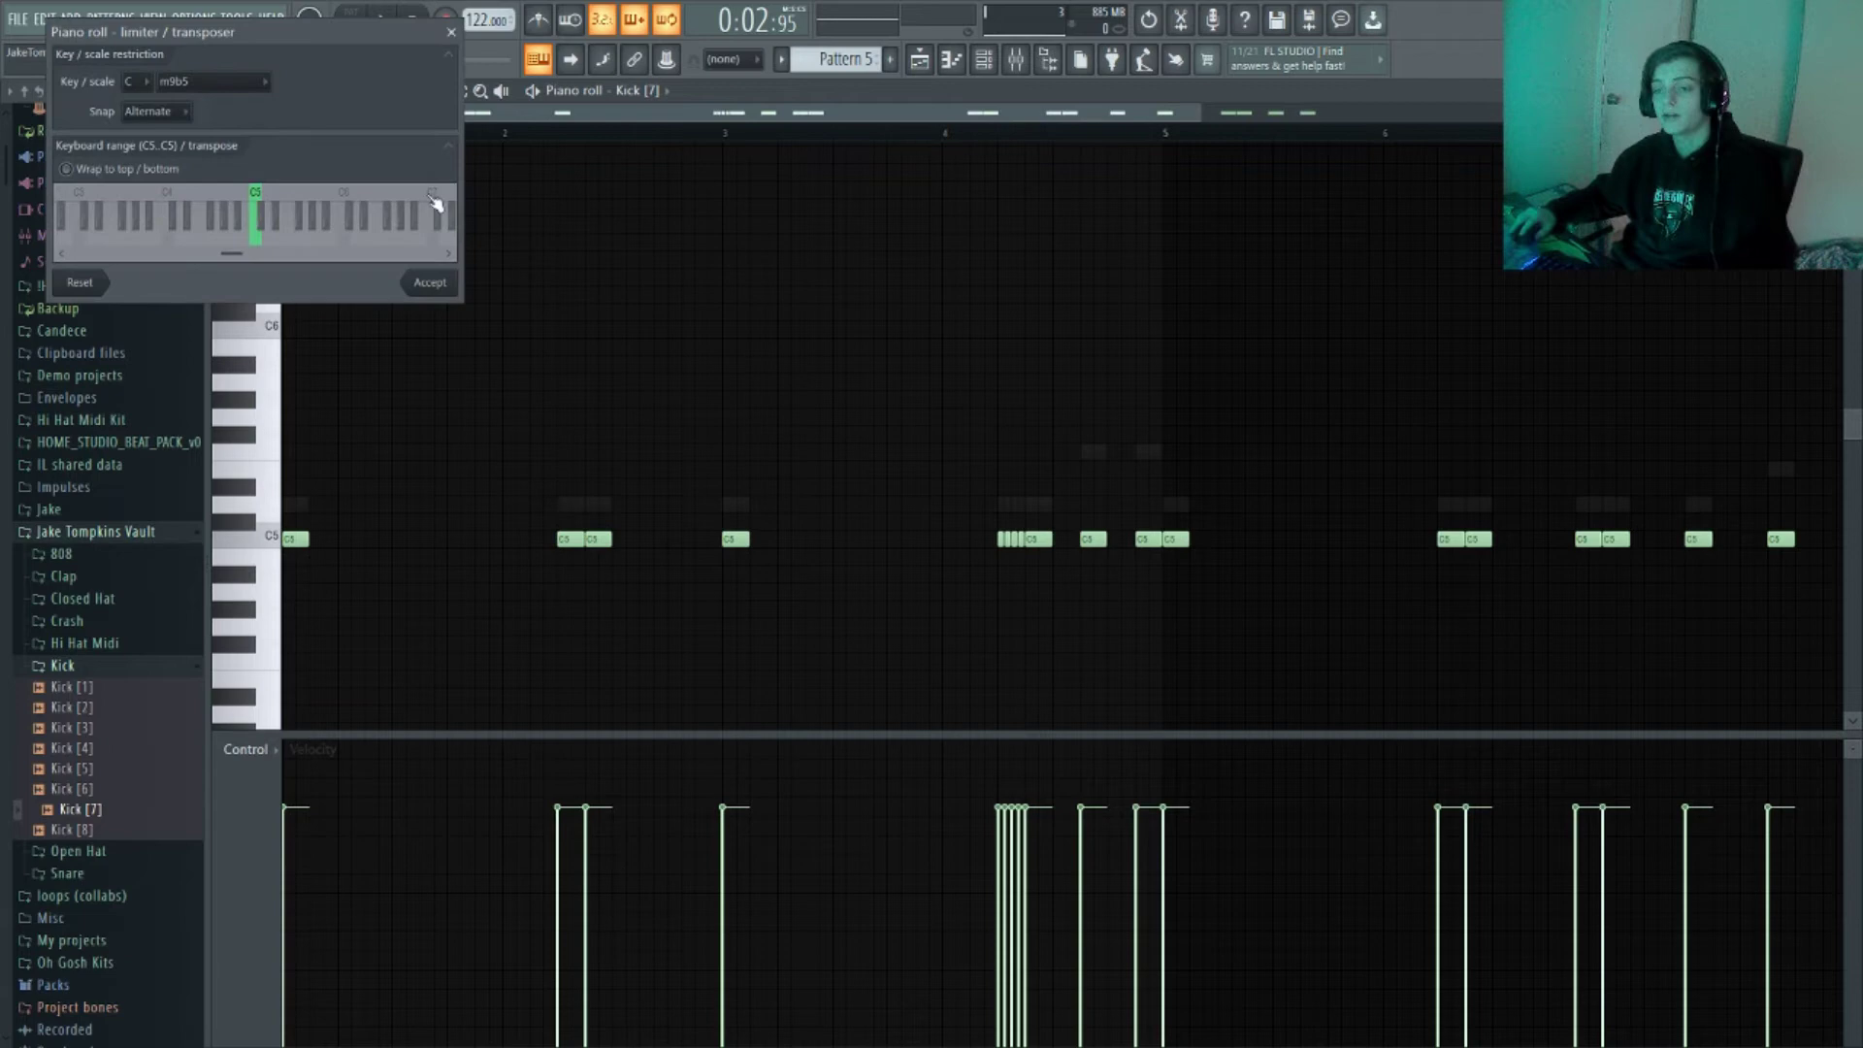
left_click(430, 282)
key("space")
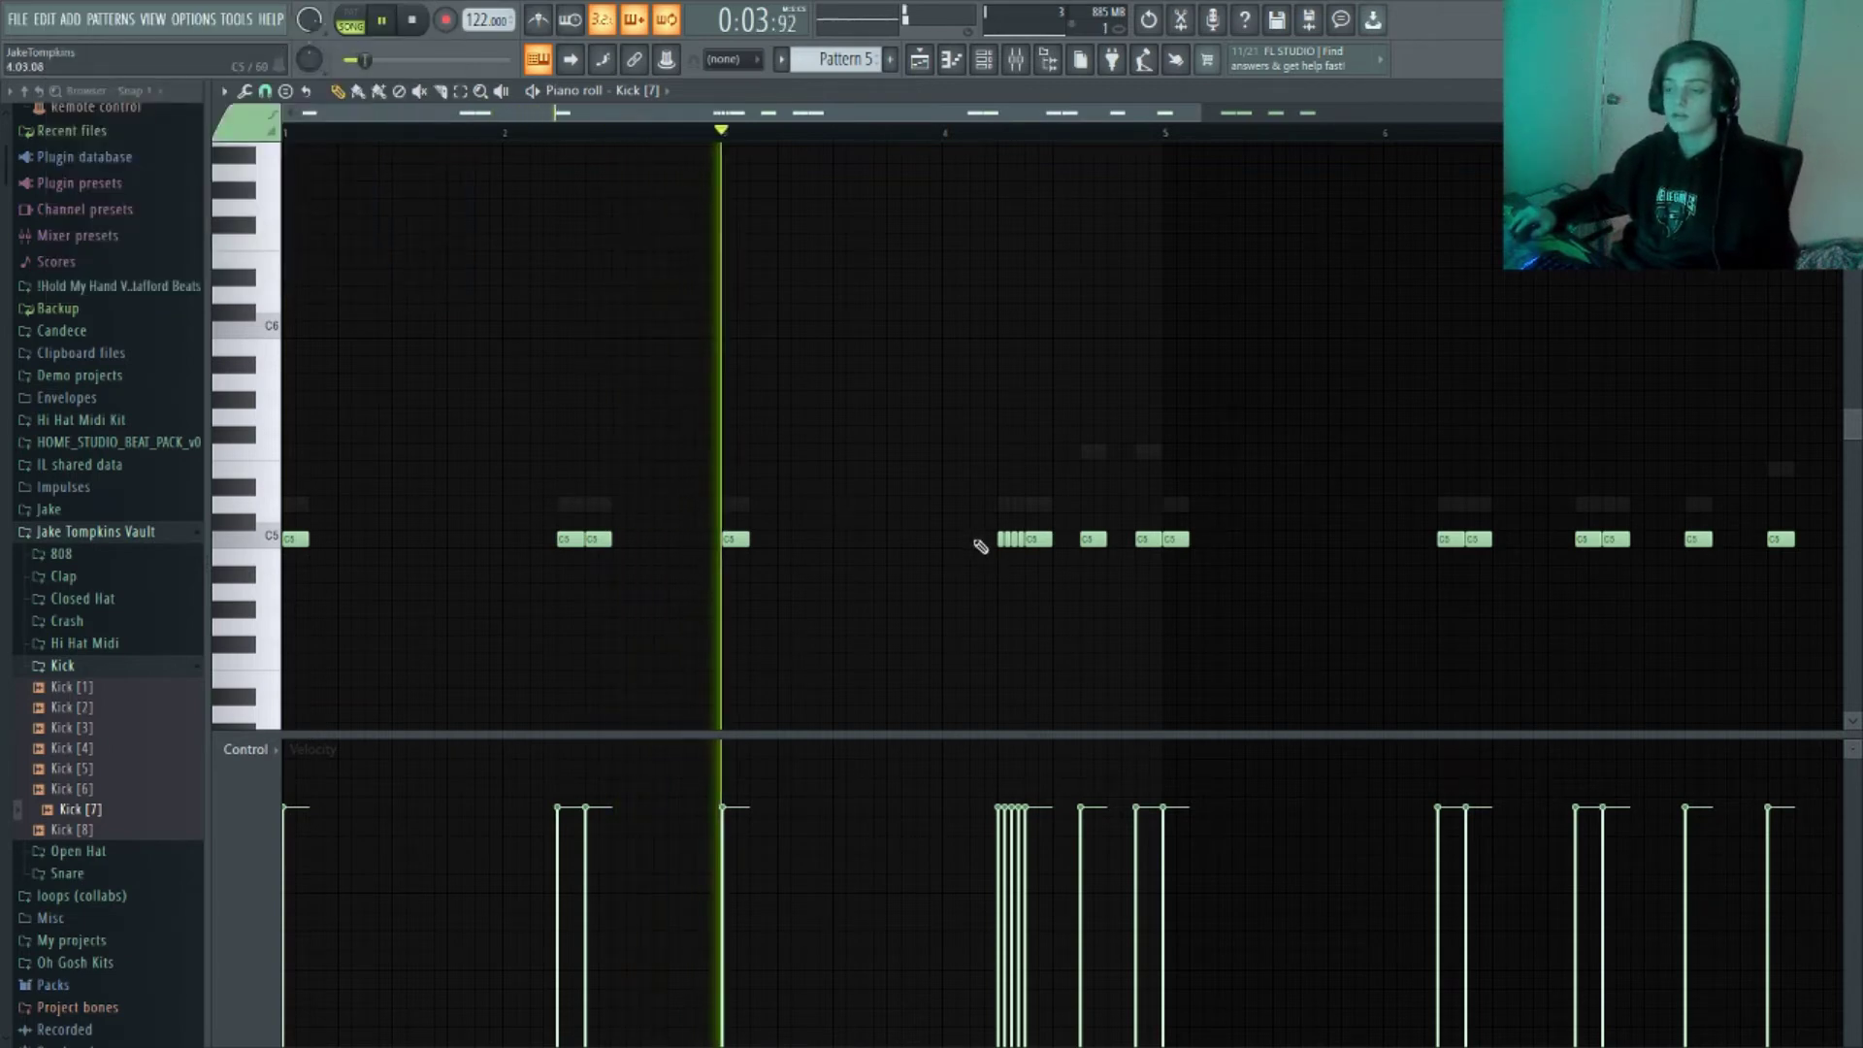
key("space")
scroll(990, 543, "up", 4)
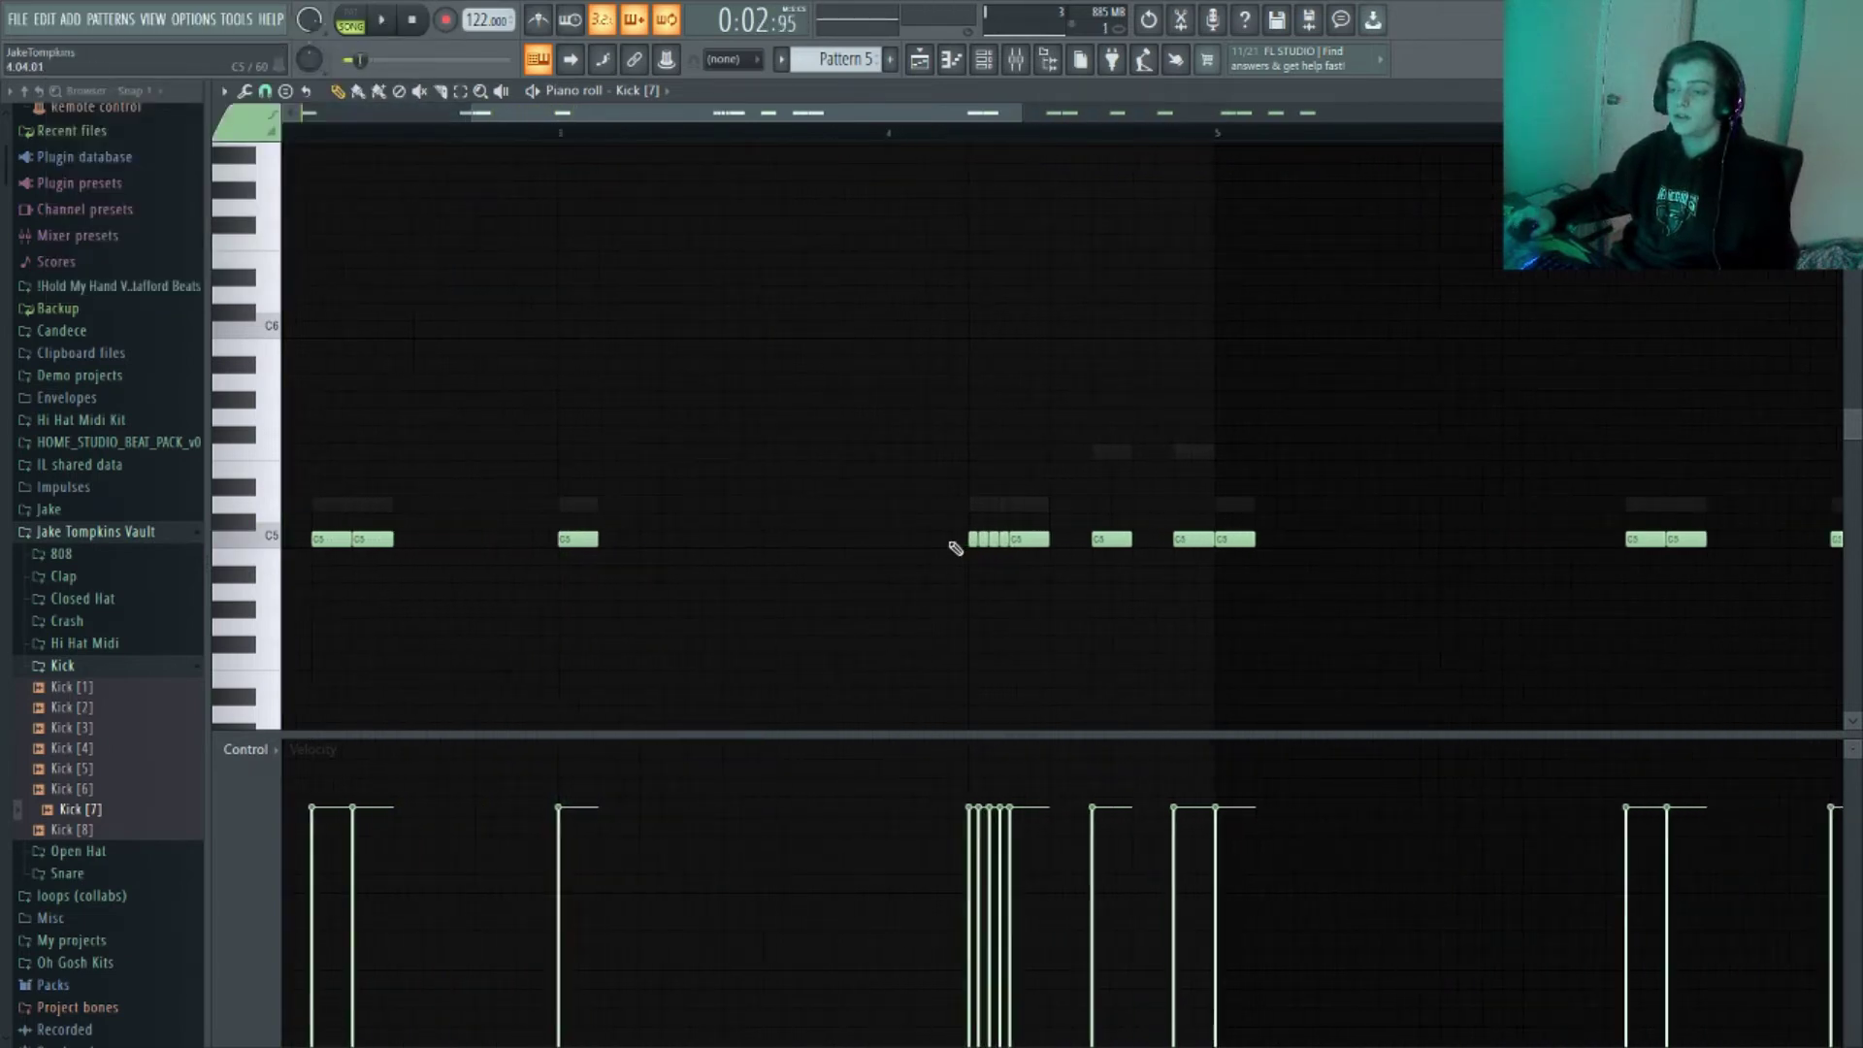
Raise the velocity of the Kick [7] notes at the start of bars 1 and 5 and play the song
scroll(935, 503, "down", 5)
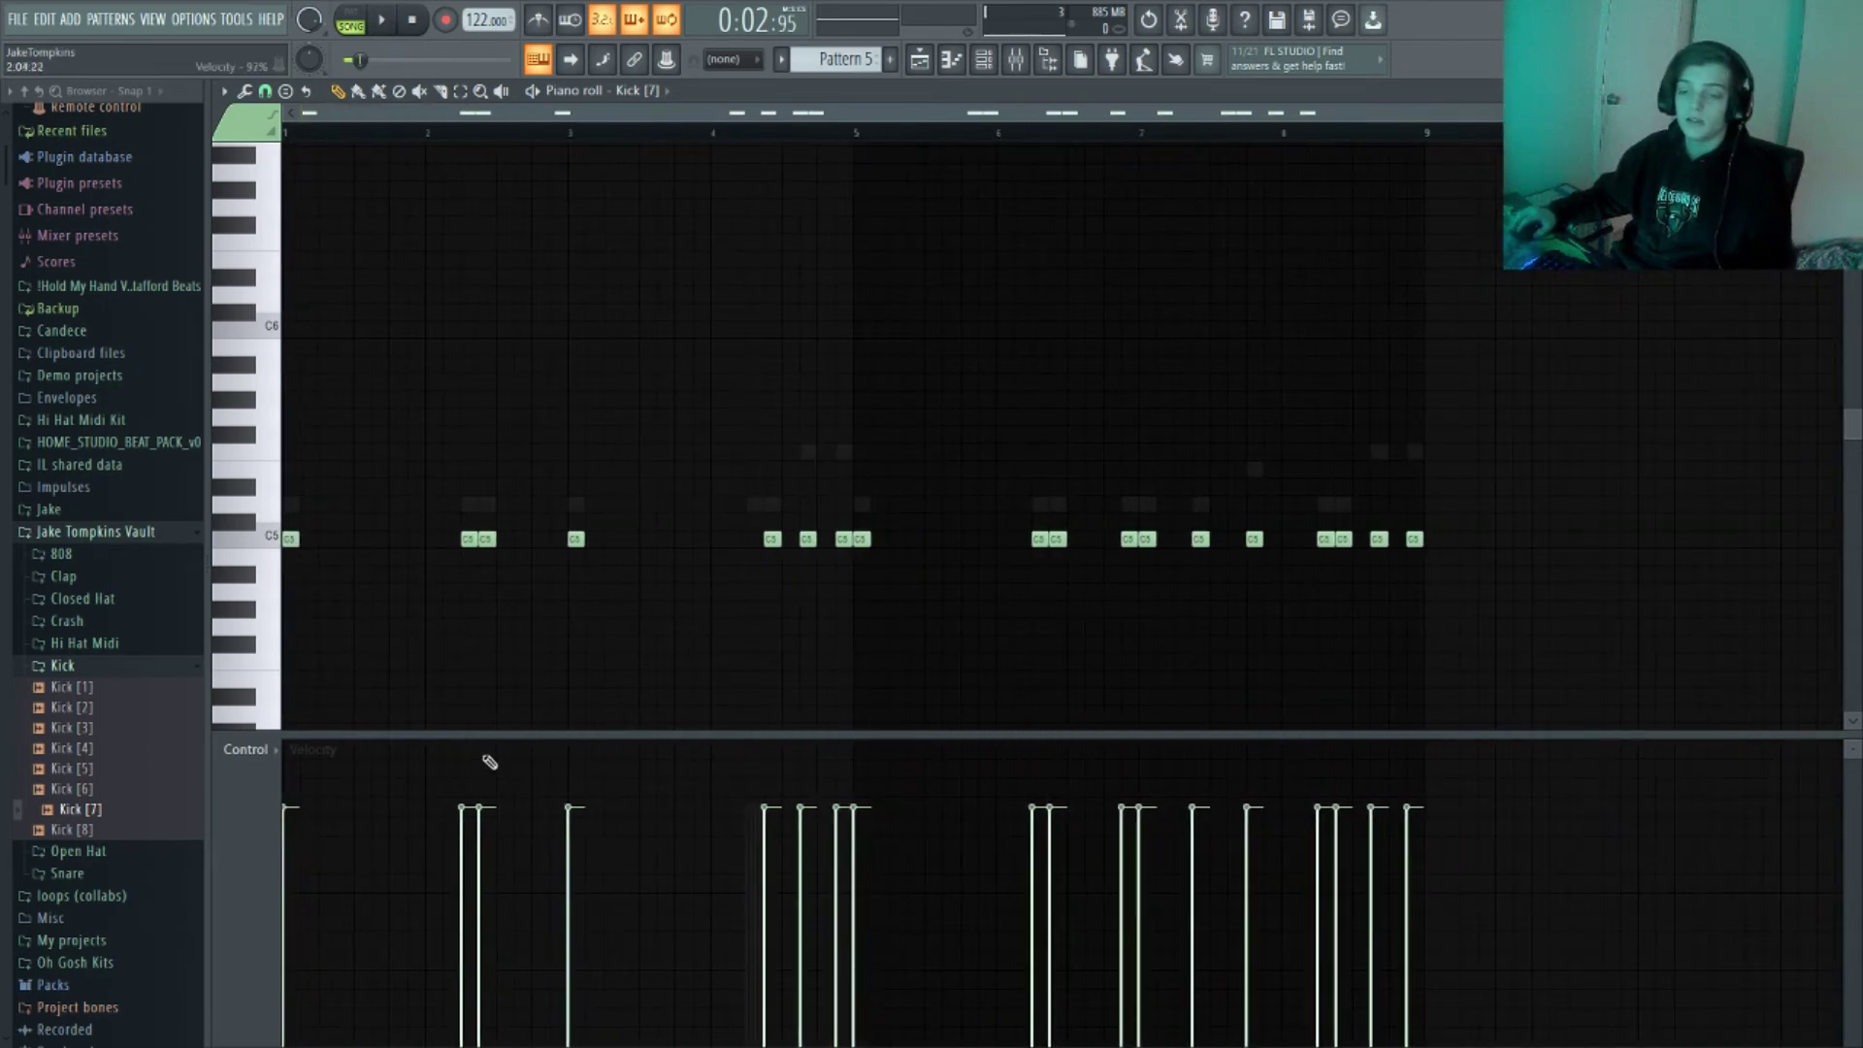
key("ctrl+a")
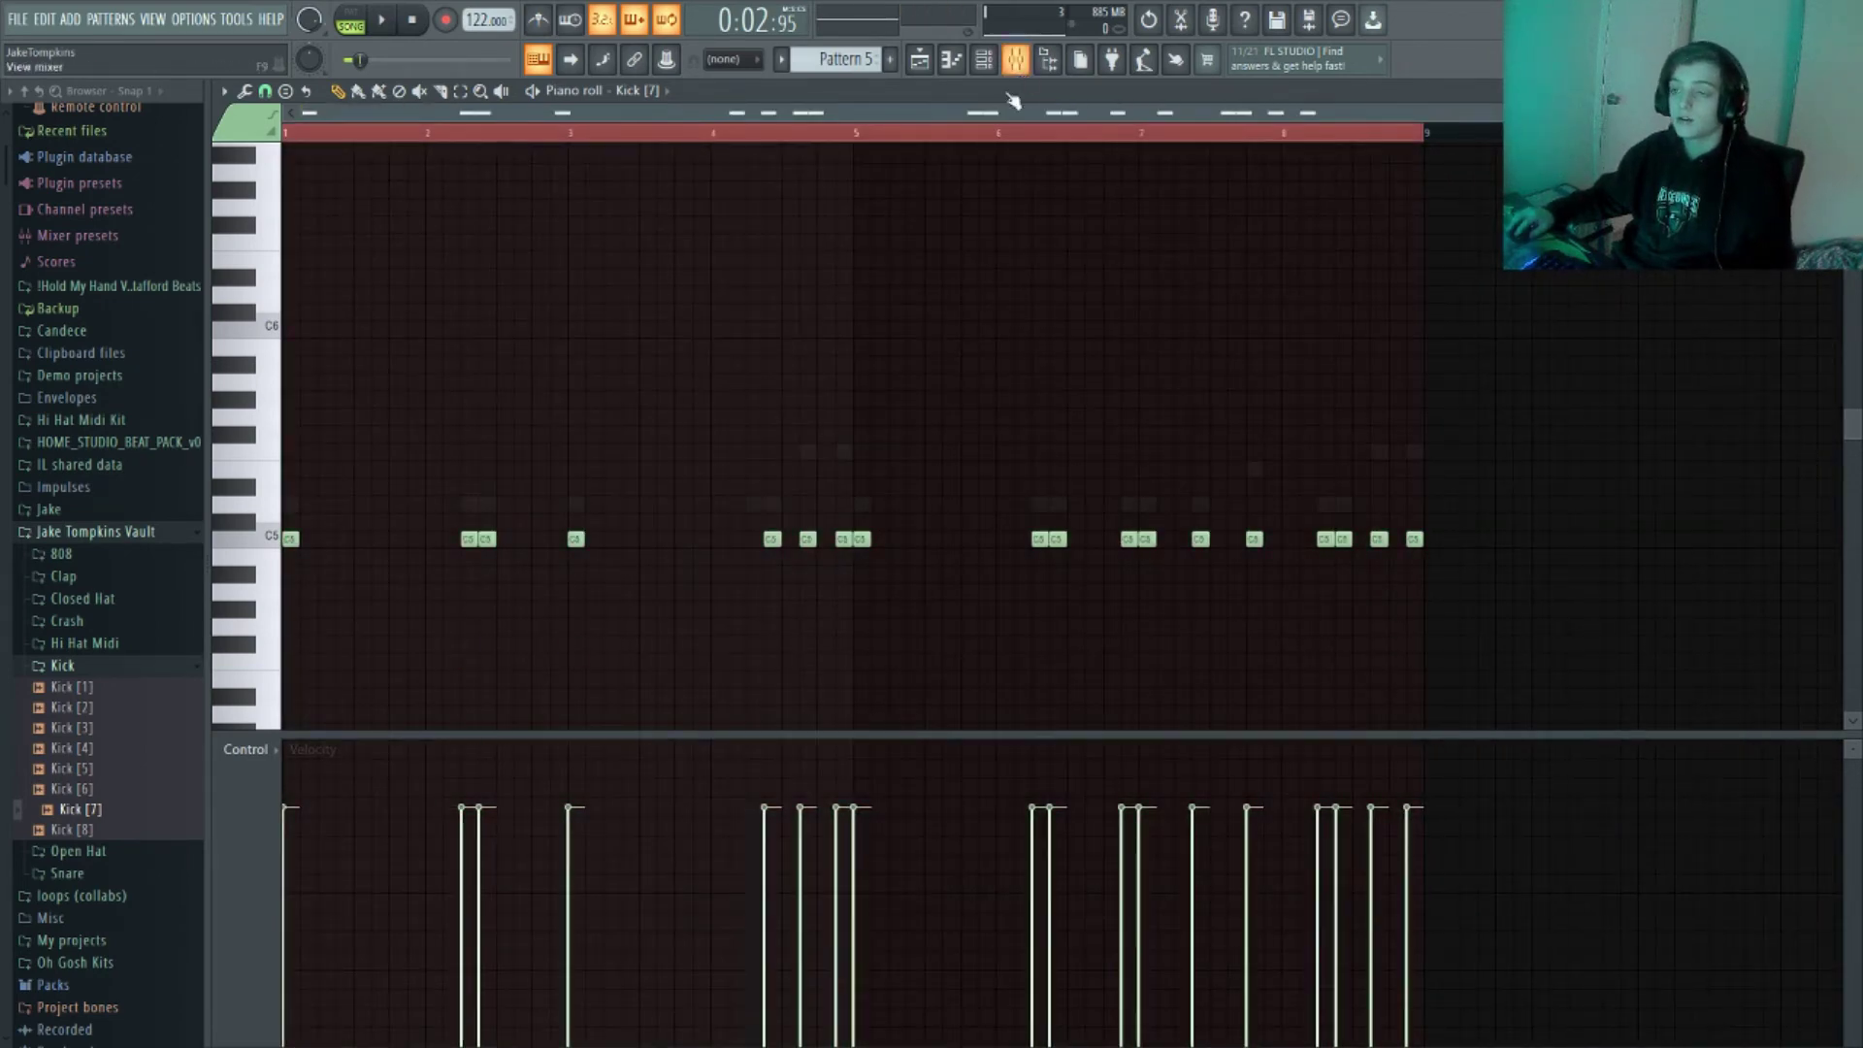
left_click(1015, 59)
key("space")
left_click(1849, 90)
left_click(580, 136)
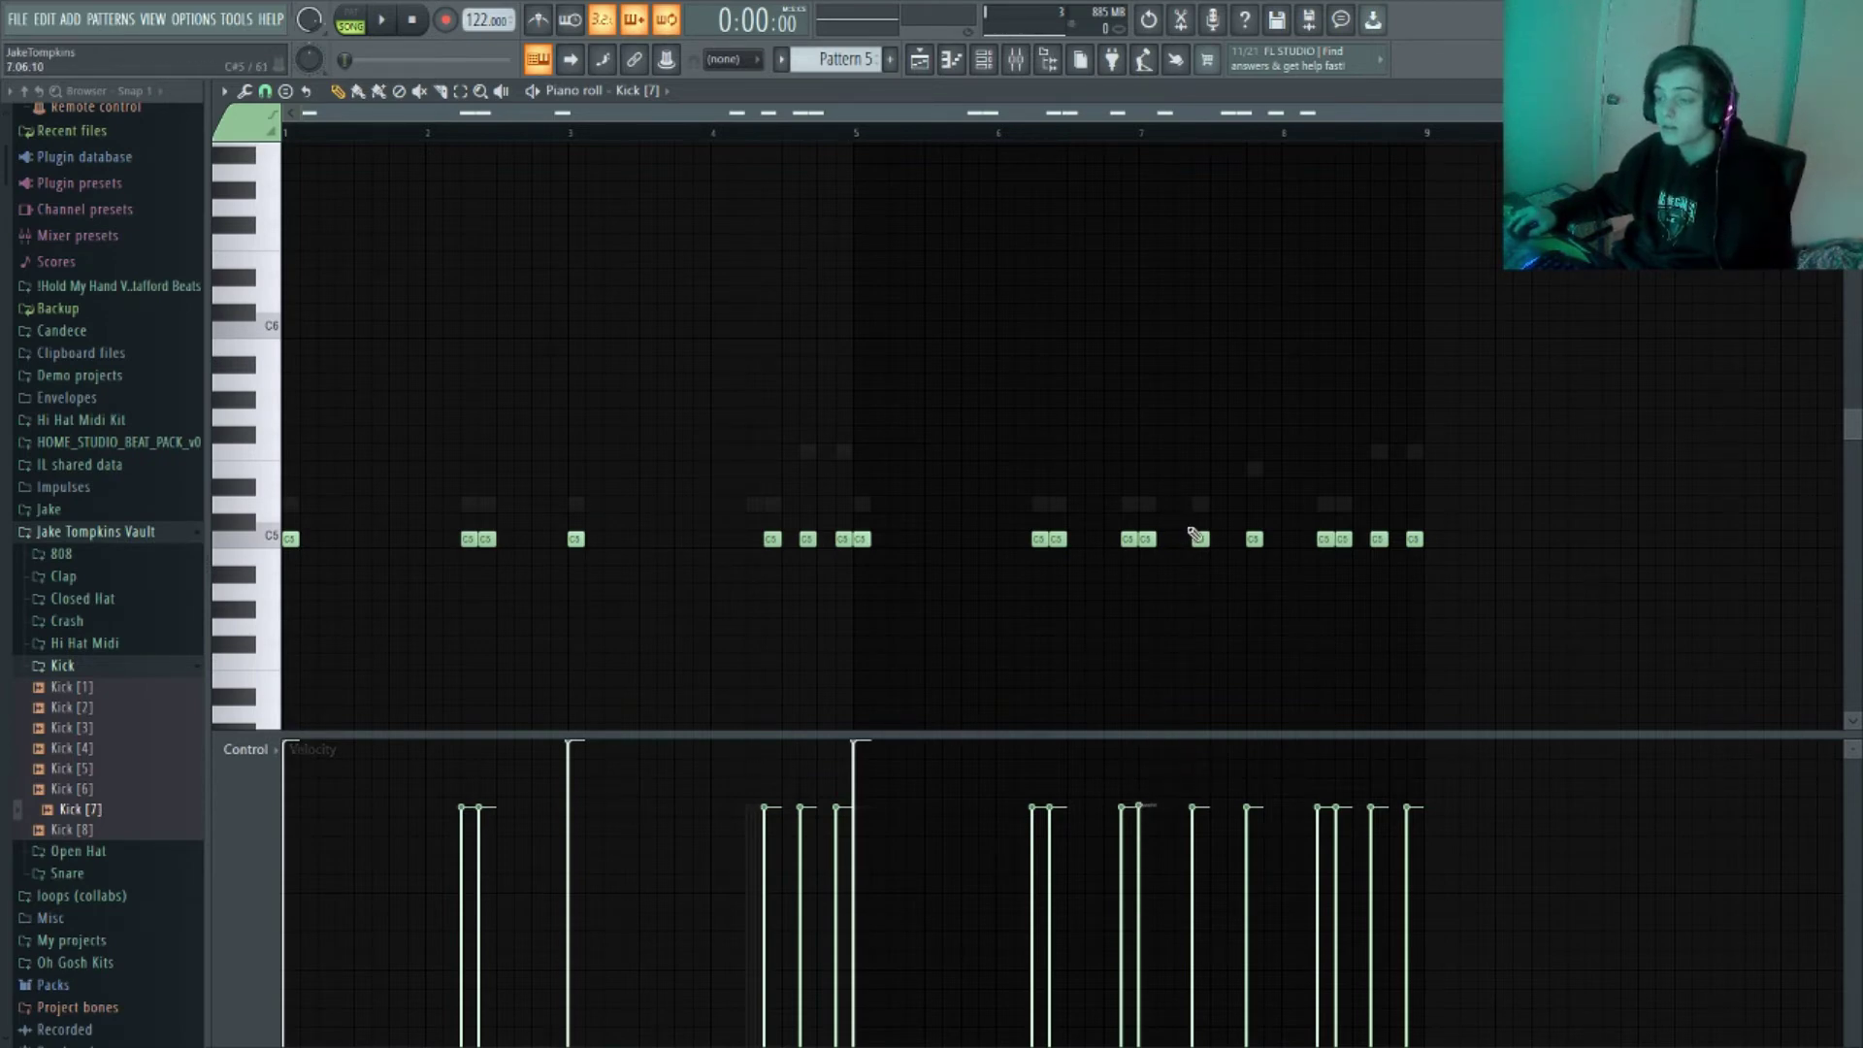
key("space")
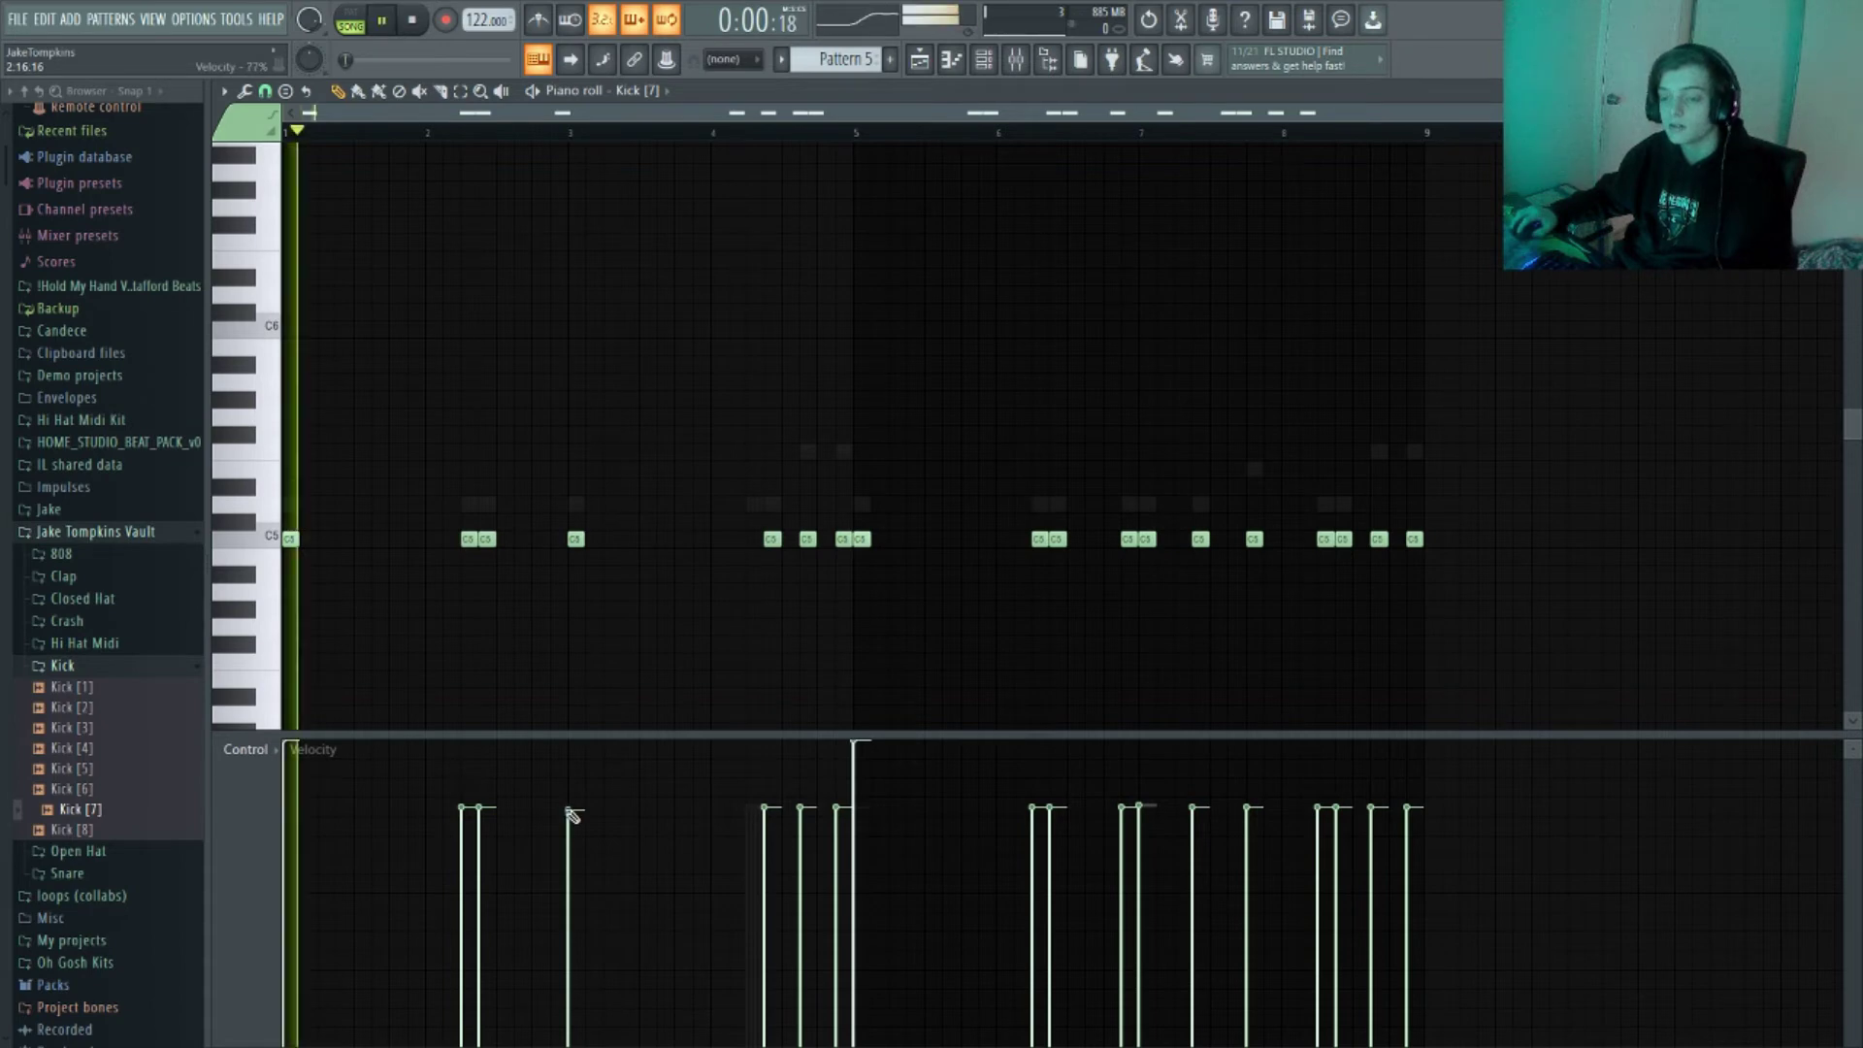
Lower the volumes of mixer tracks Insert 6 and Insert 5 during playback, taking Insert 5 to about -1.4 dB
key("F9")
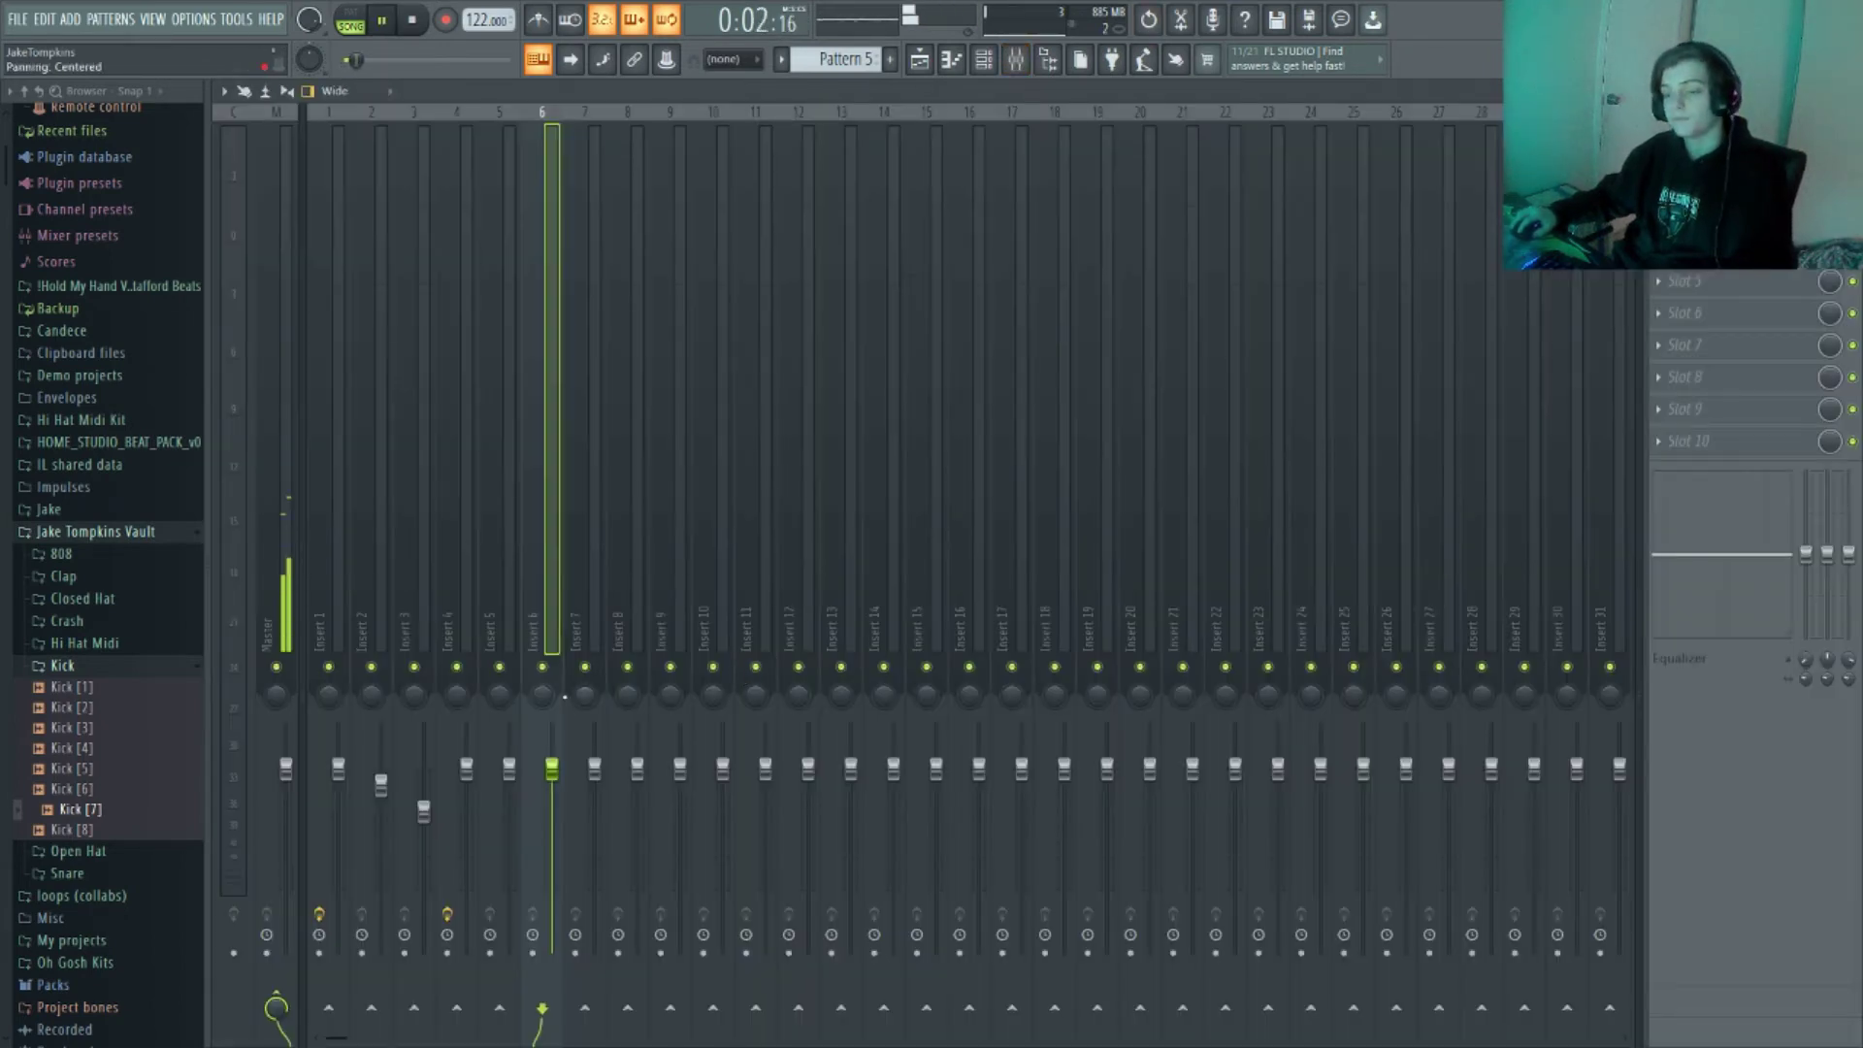
left_click_drag(551, 768, 509, 780)
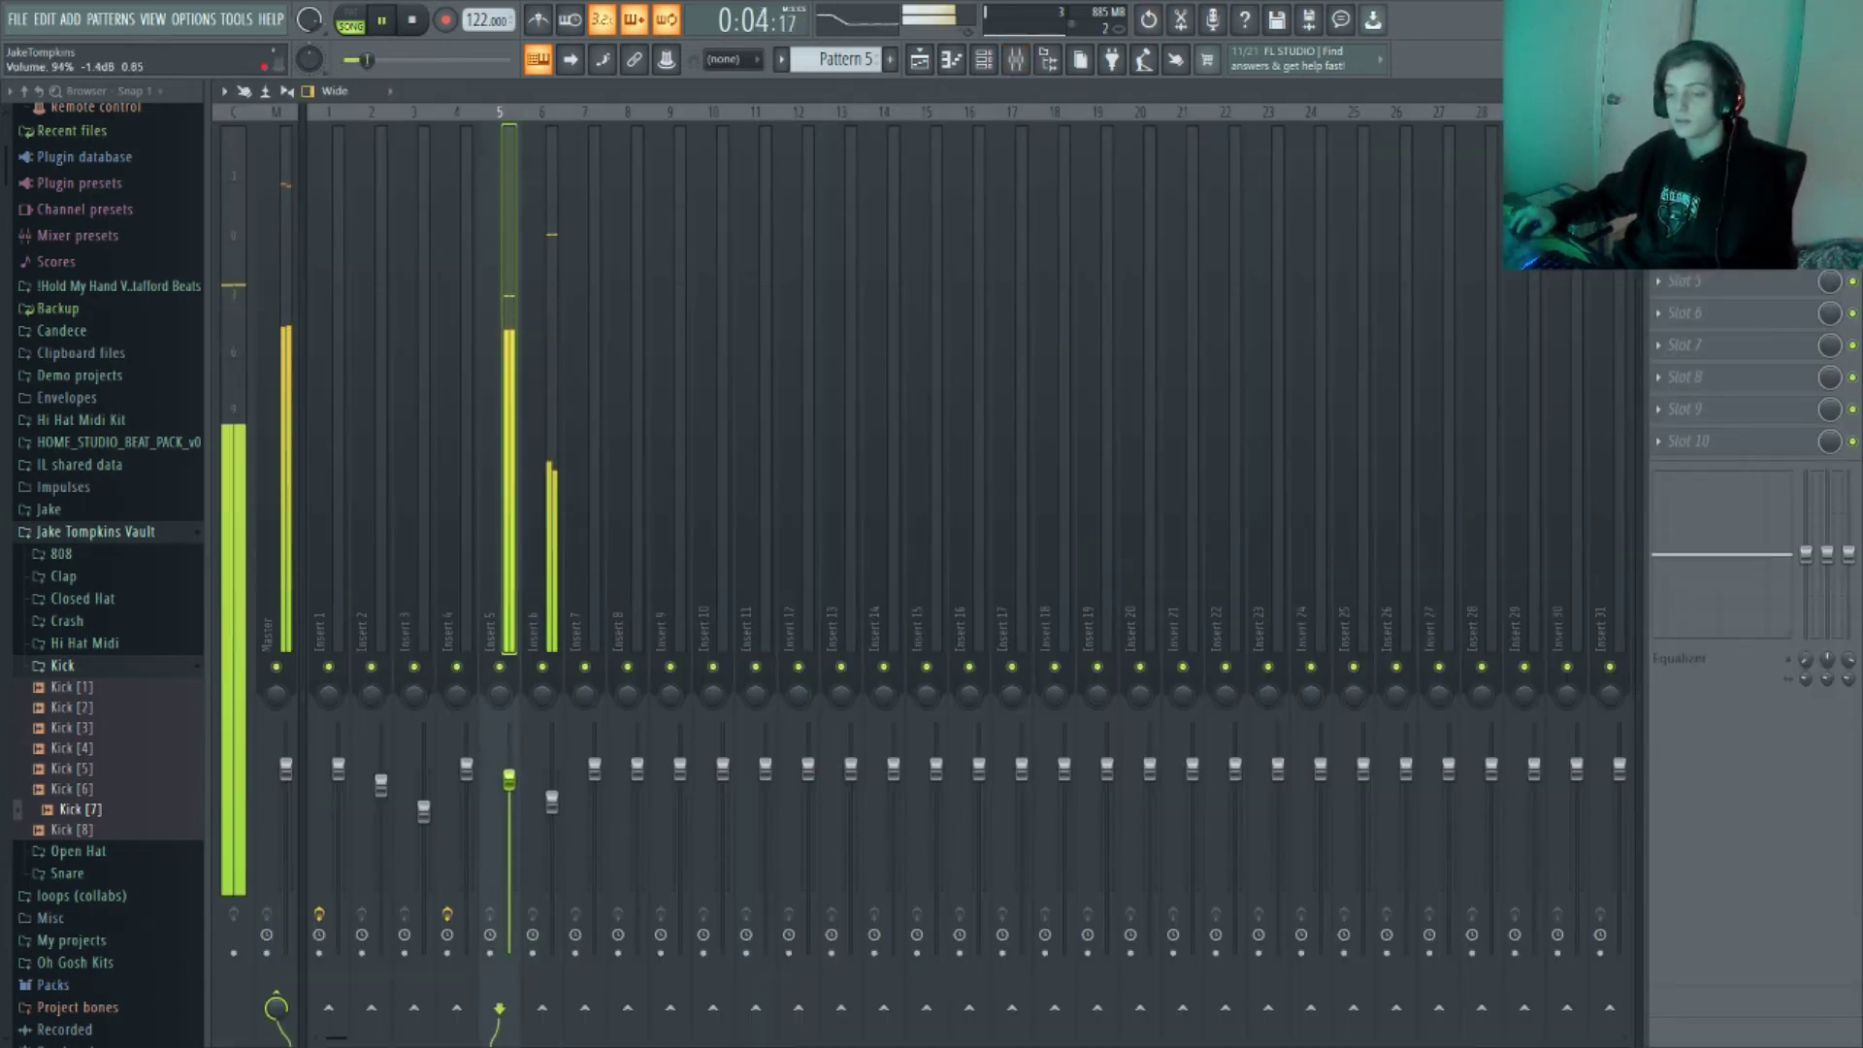
left_click(1848, 91)
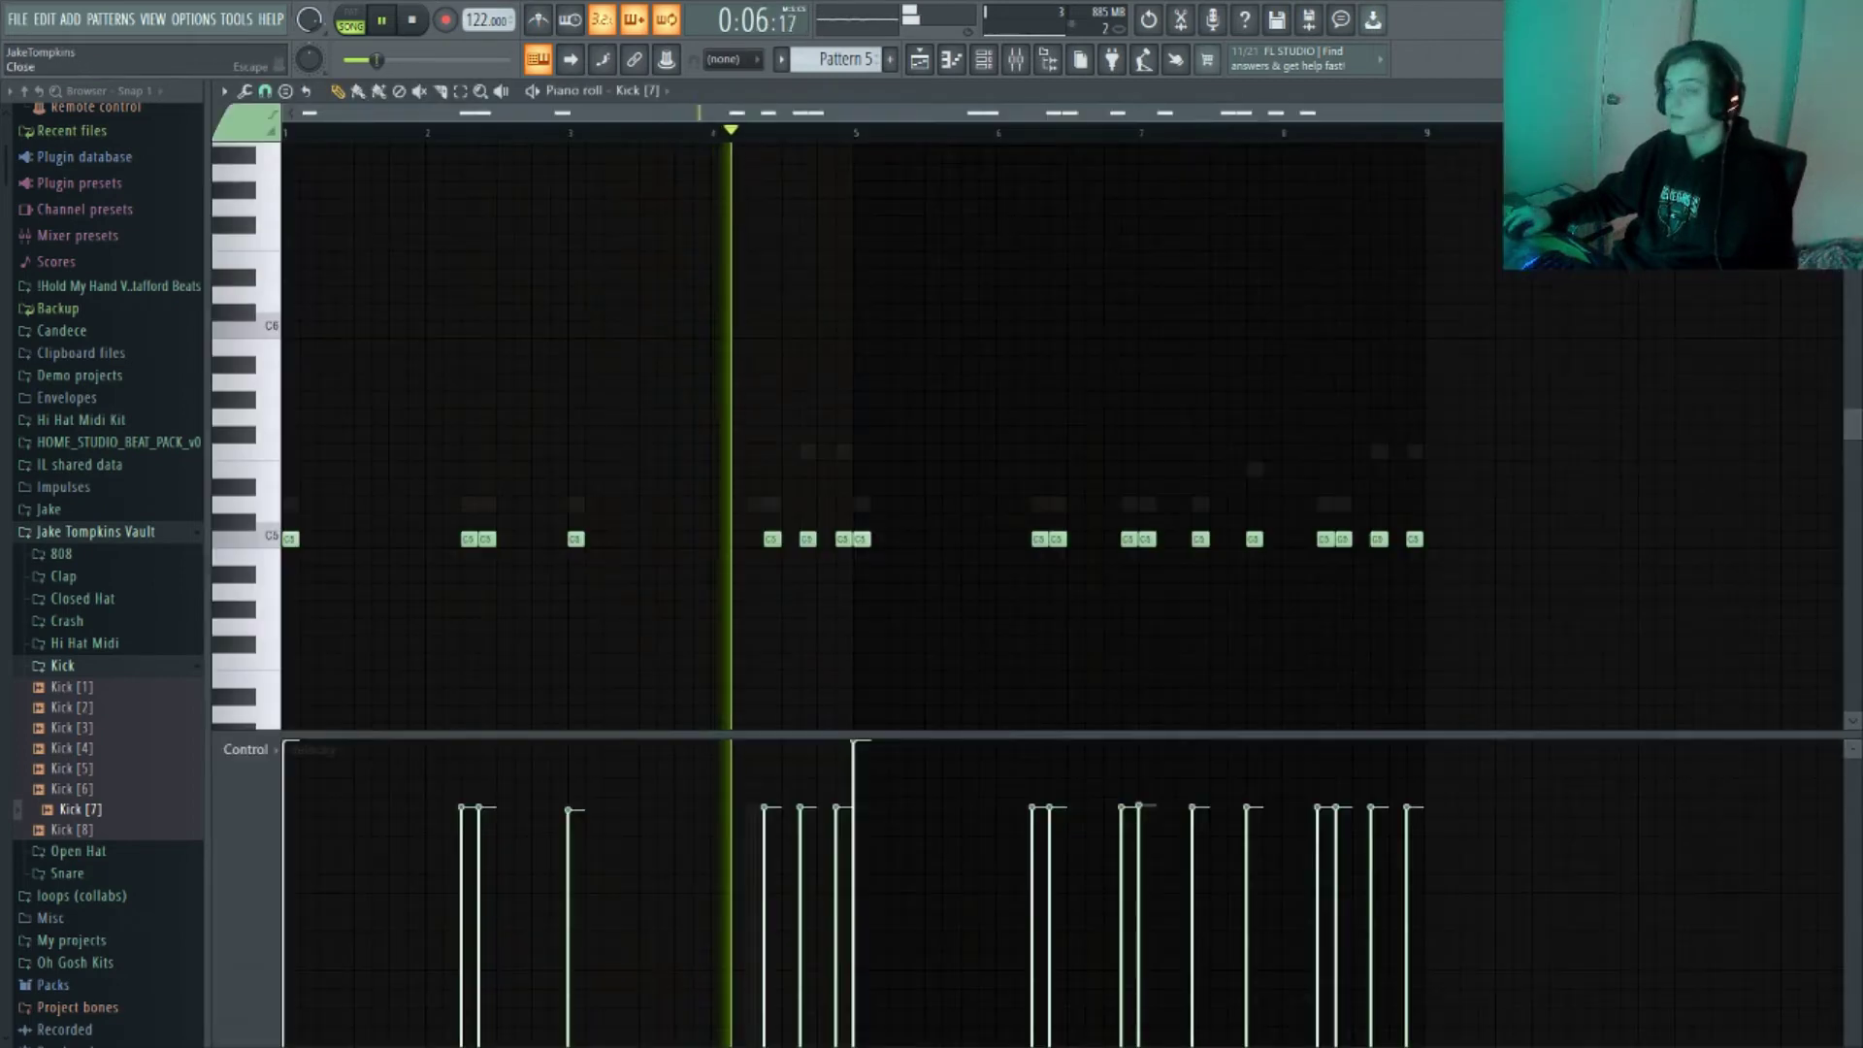
Route the LABS (consolidated) audio clip to mixer track 7 and play the song with the mixer in view
left_click(1848, 90)
double_click(902, 171)
key("space")
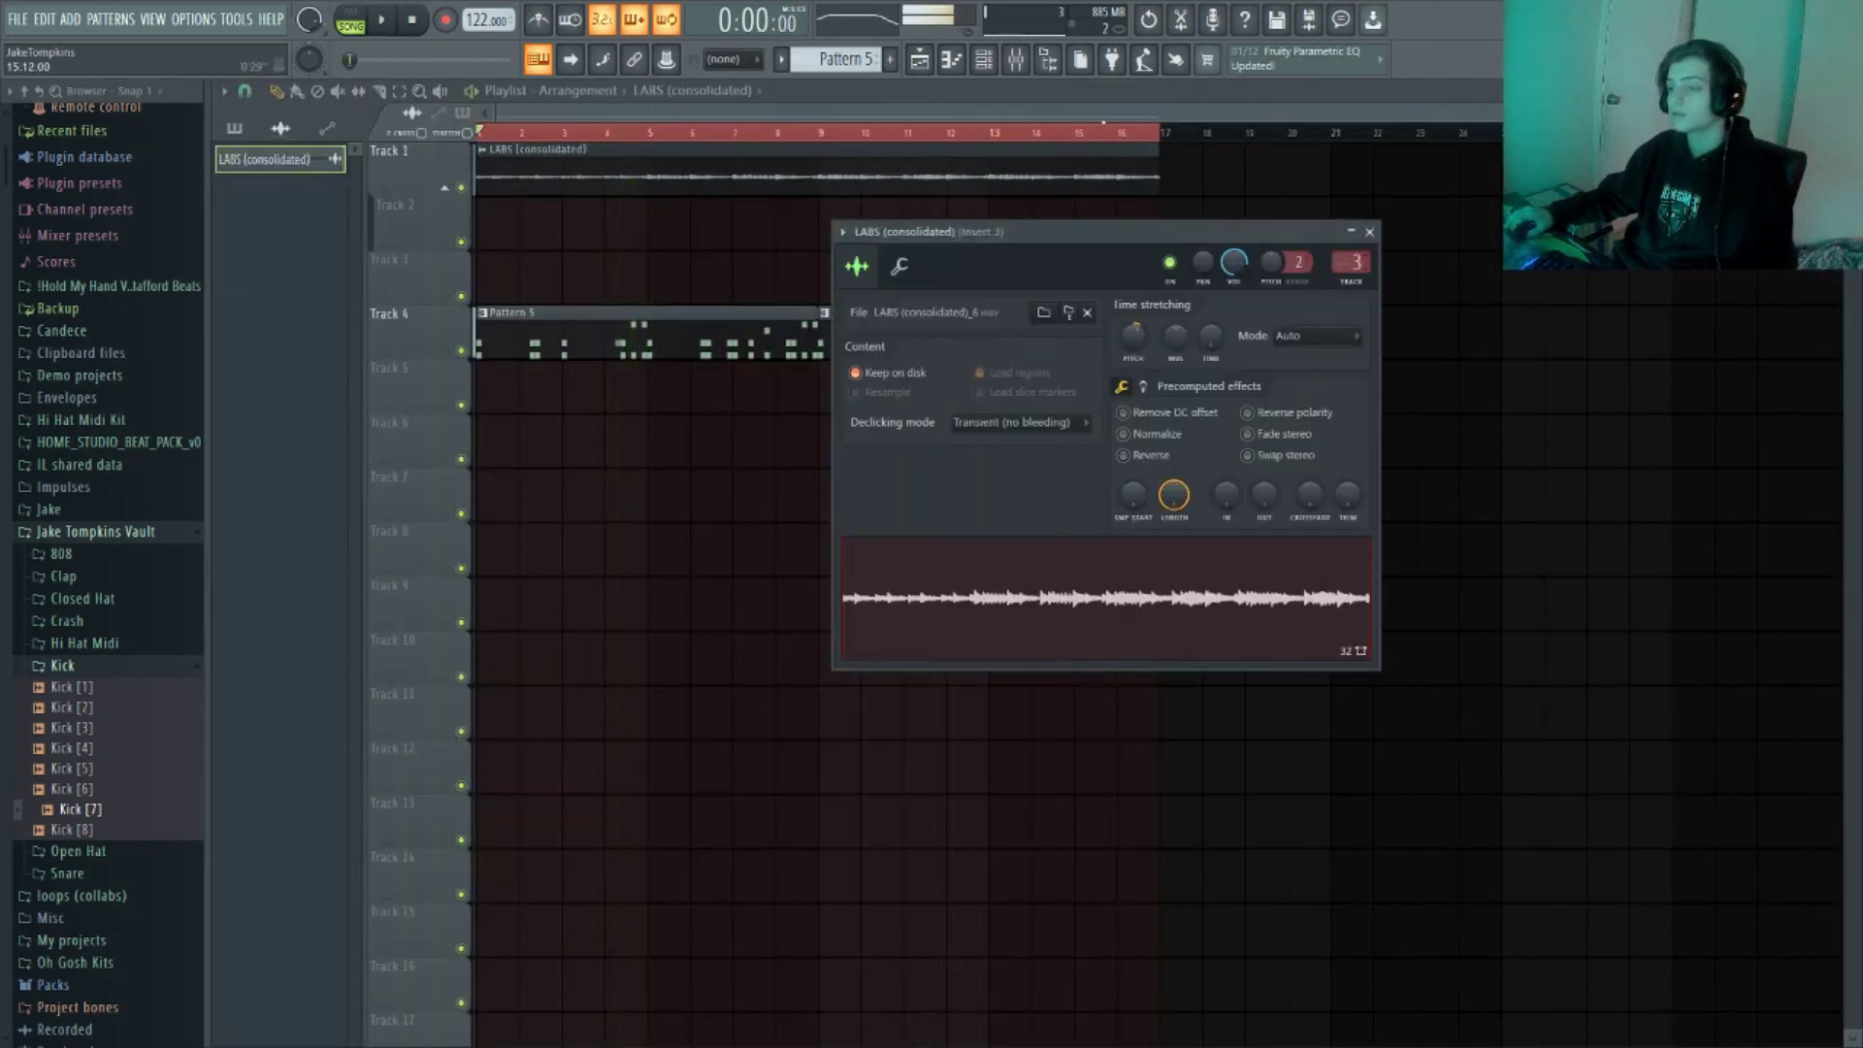
key("F9")
key("space")
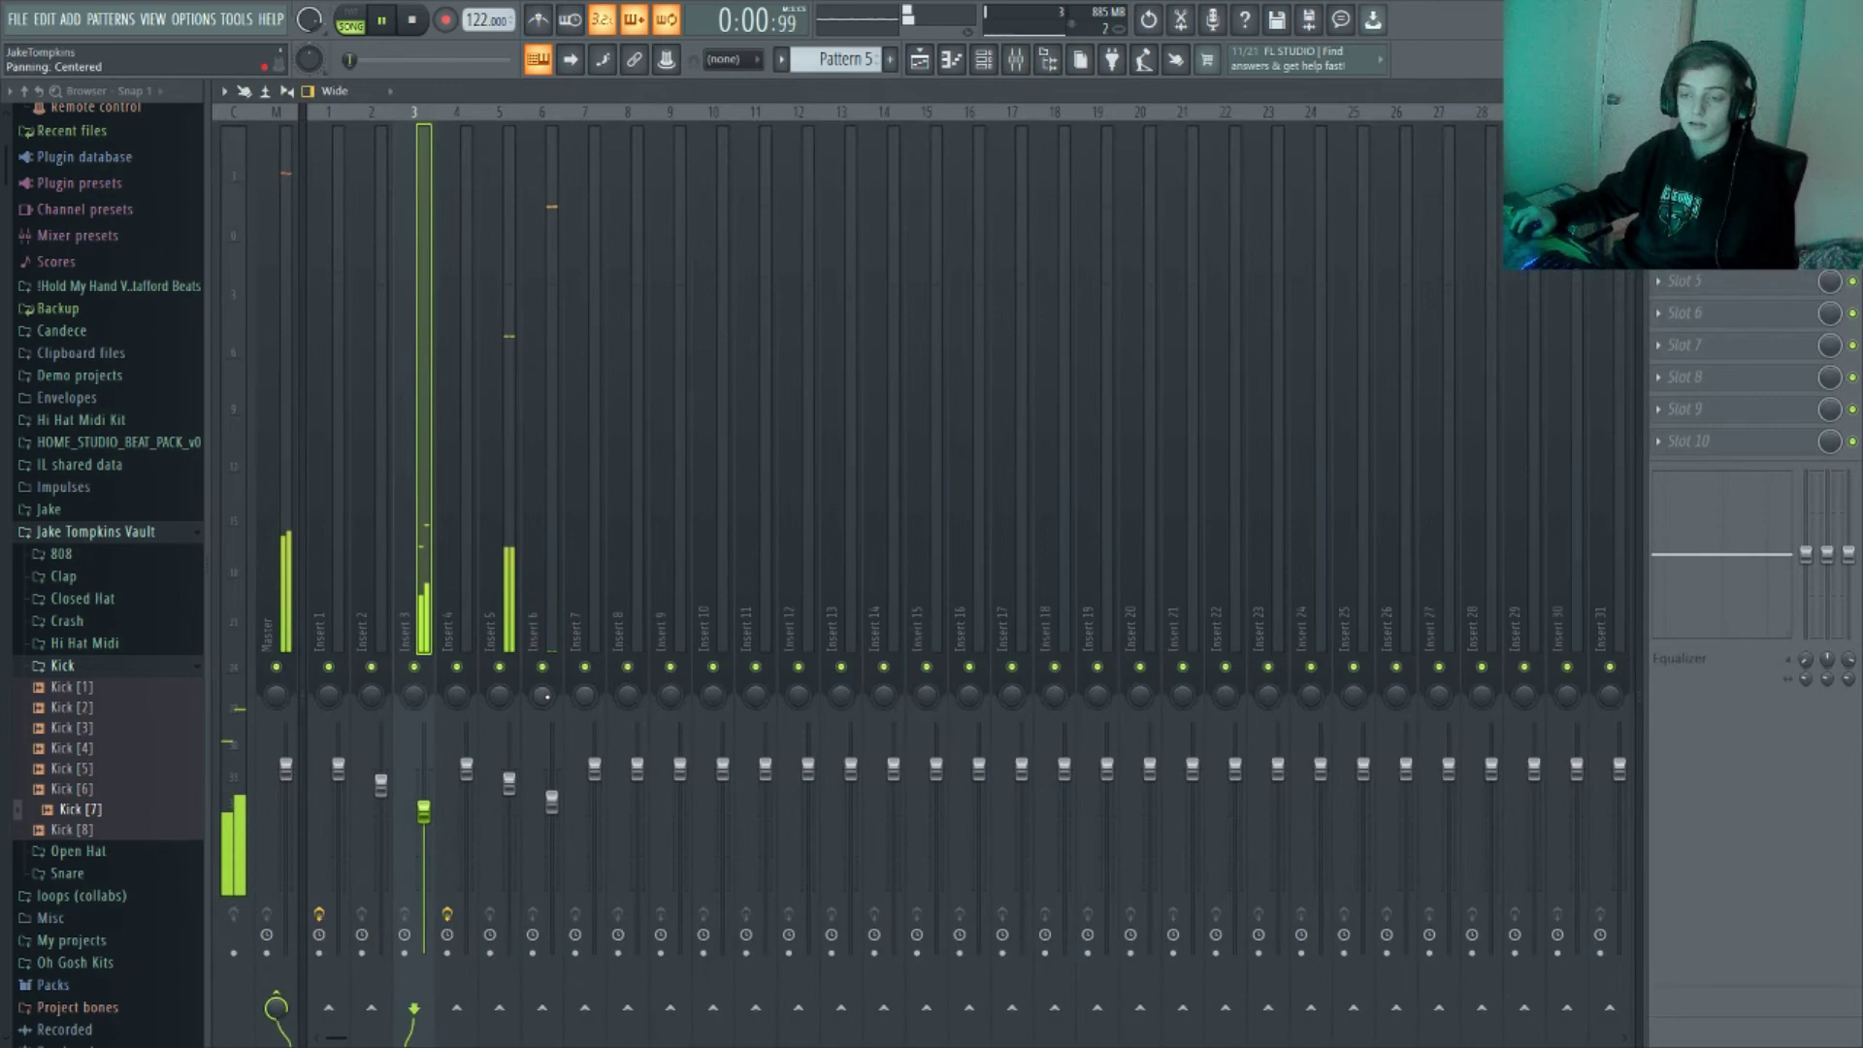
left_click(999, 64)
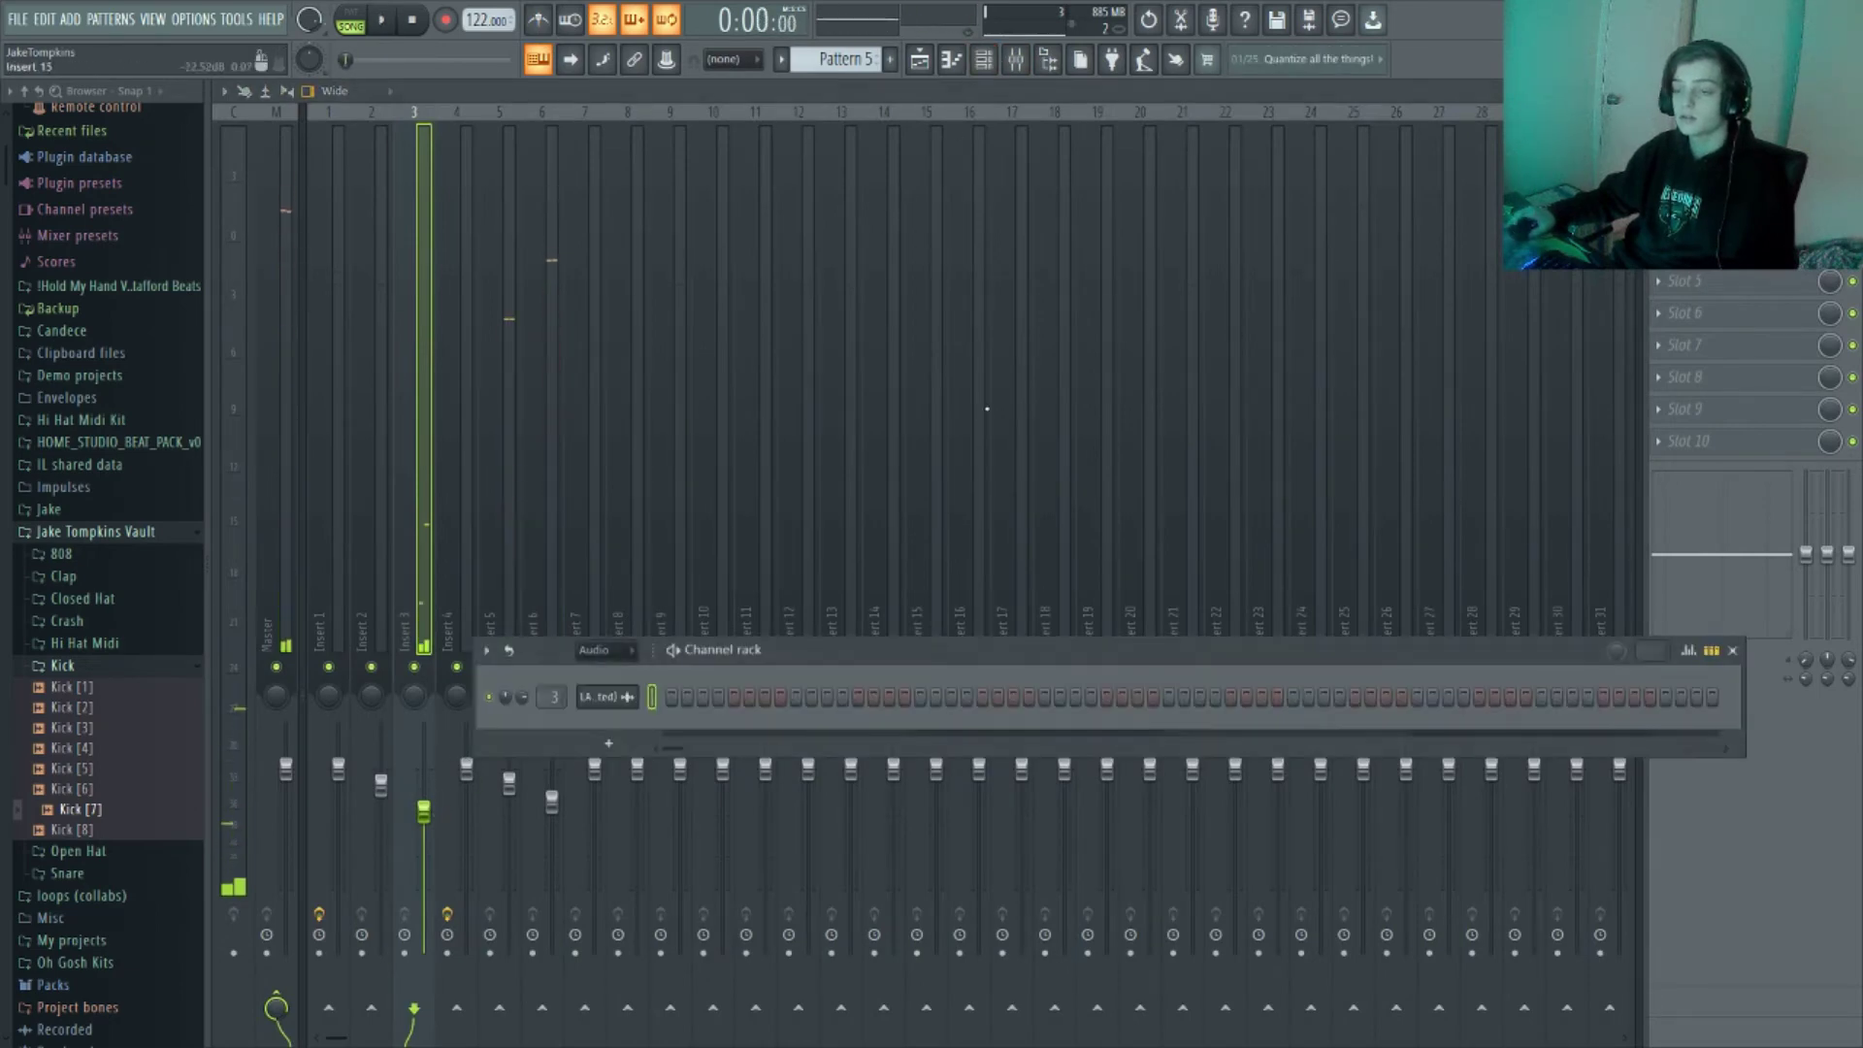
key("space")
left_click(626, 696)
left_click(1358, 282)
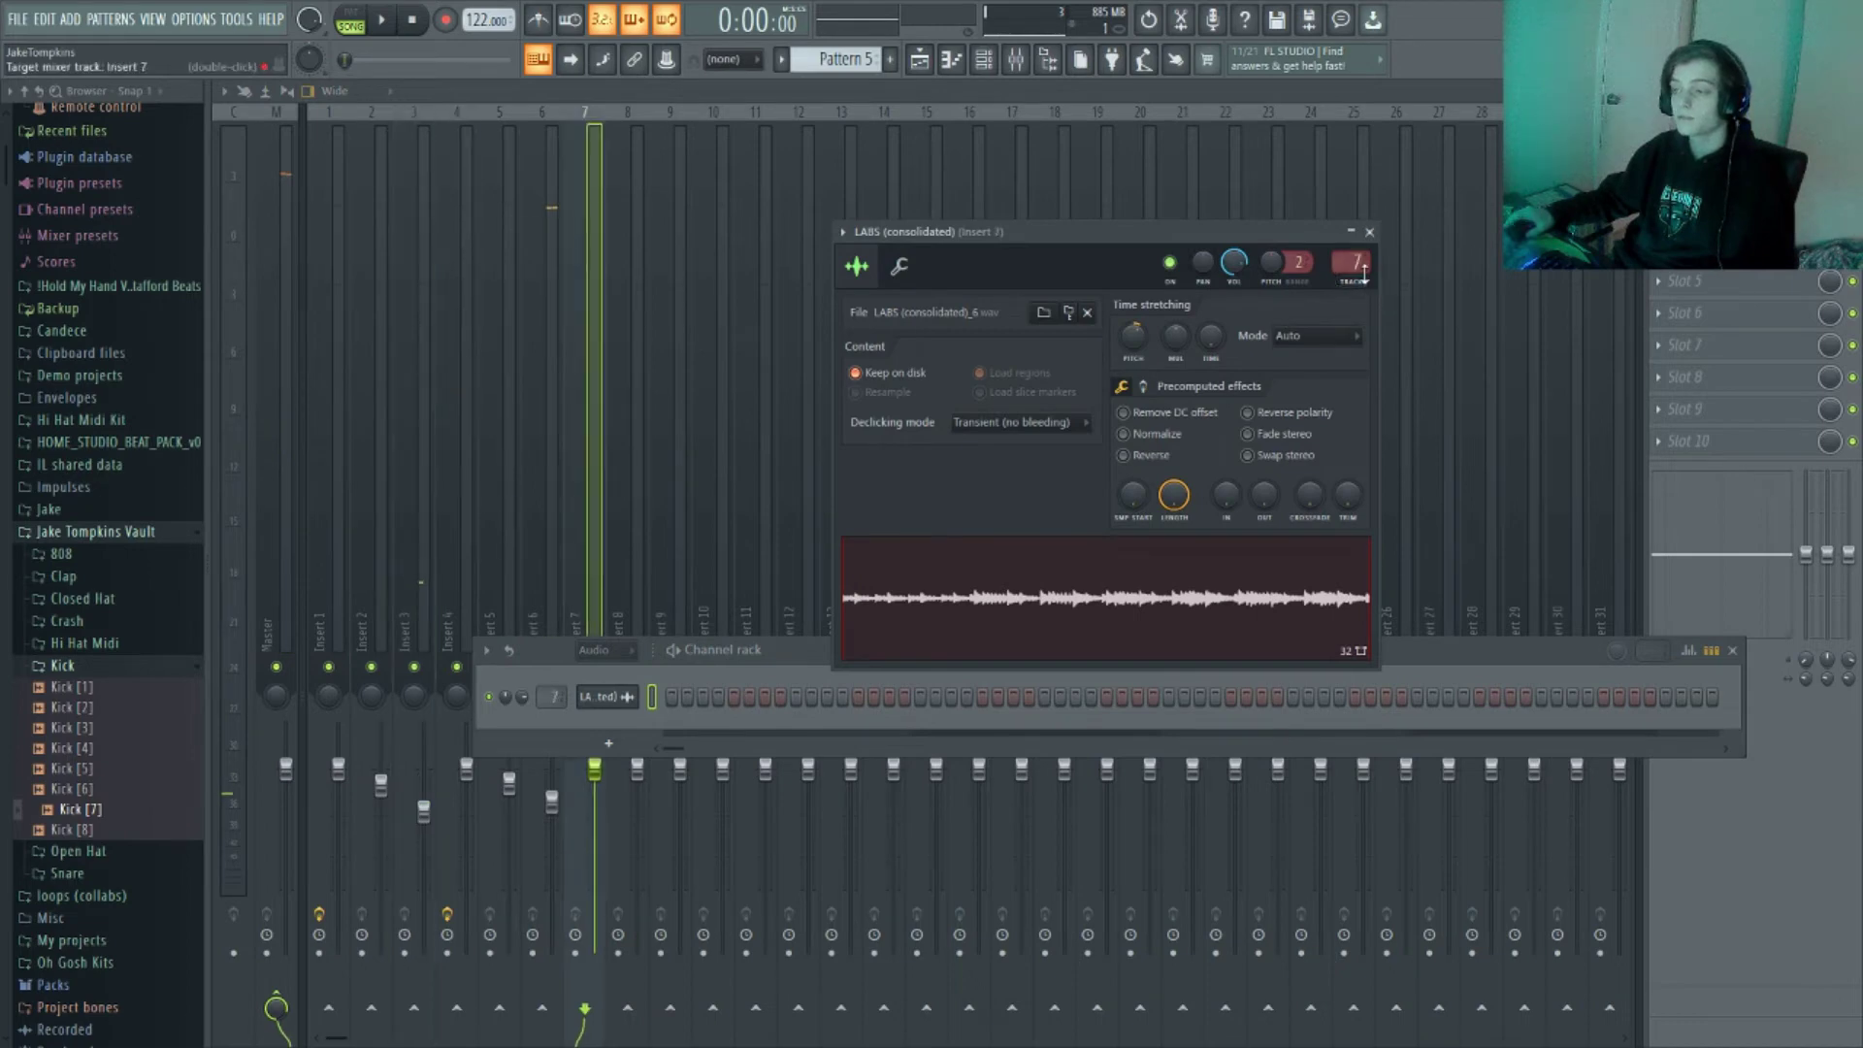
key("space")
left_click(1369, 232)
left_click(1736, 652)
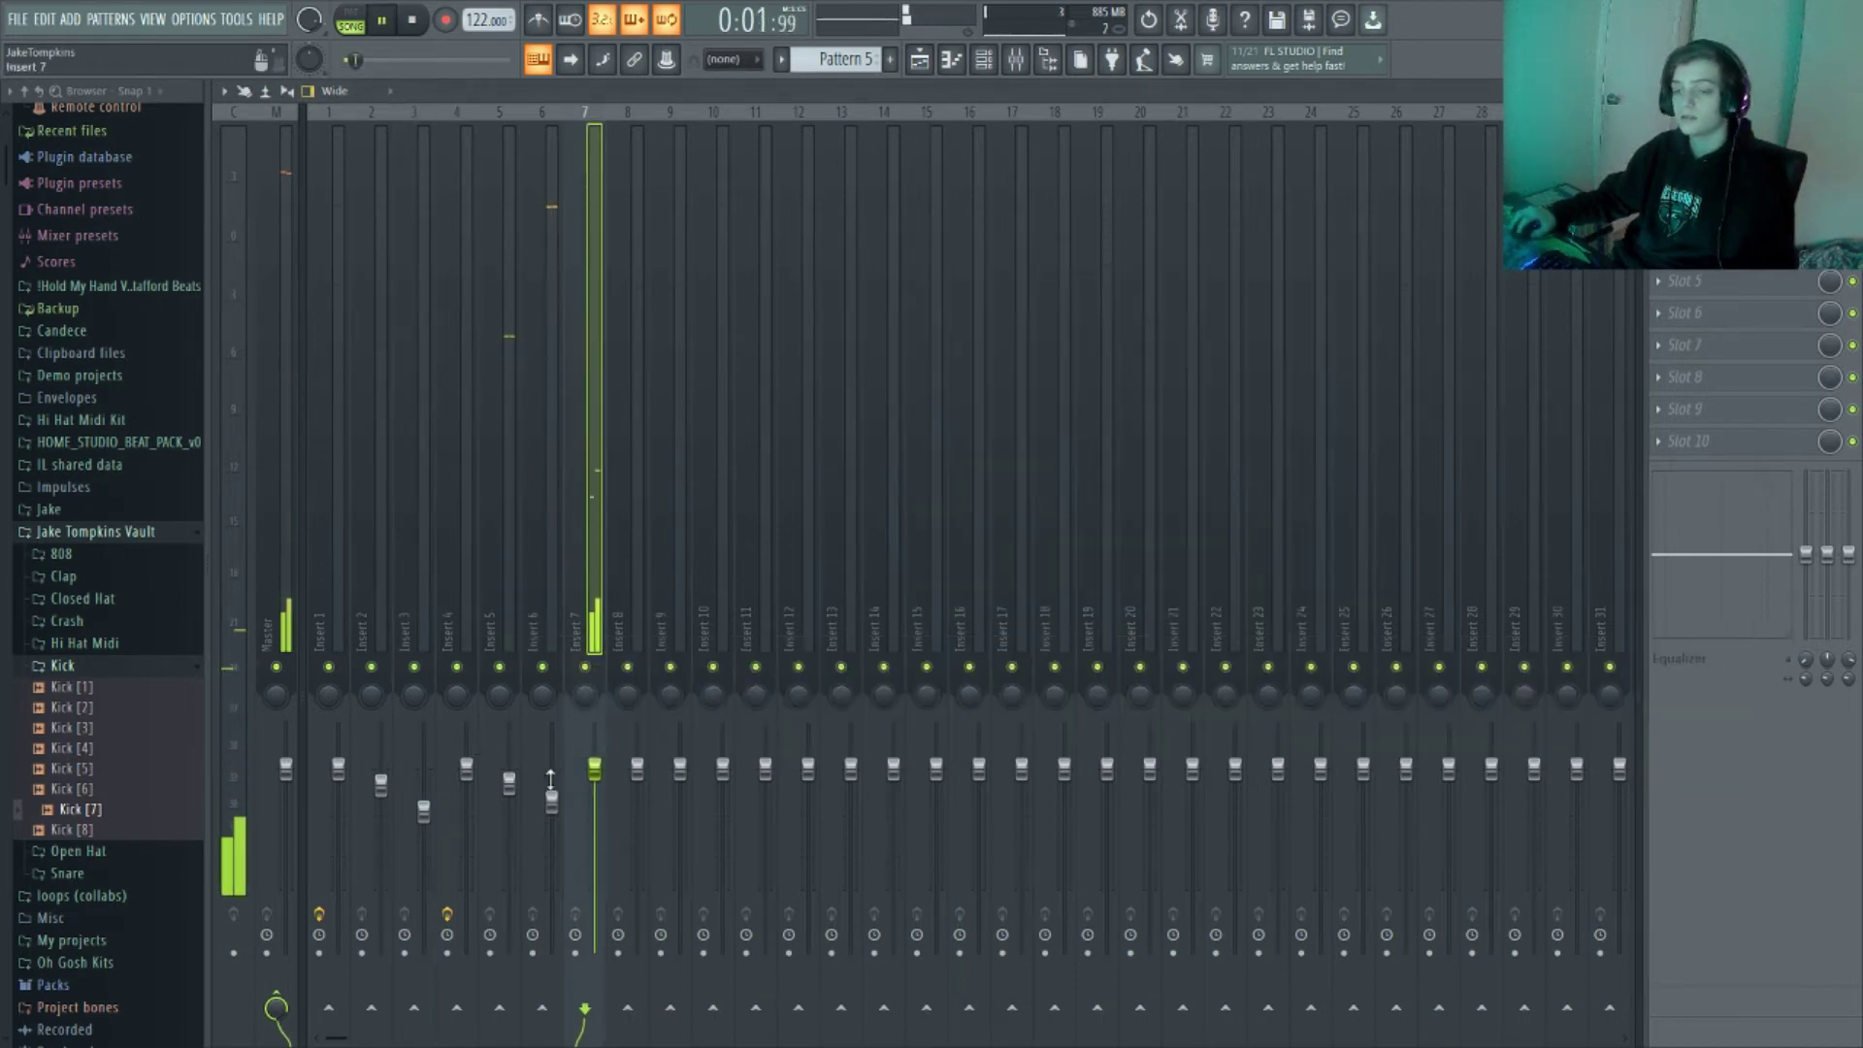
Lower Insert 5's volume slightly further and load Fruity Soft Clipper in the Master track's first effect slot
left_click_drag(509, 781, 510, 795)
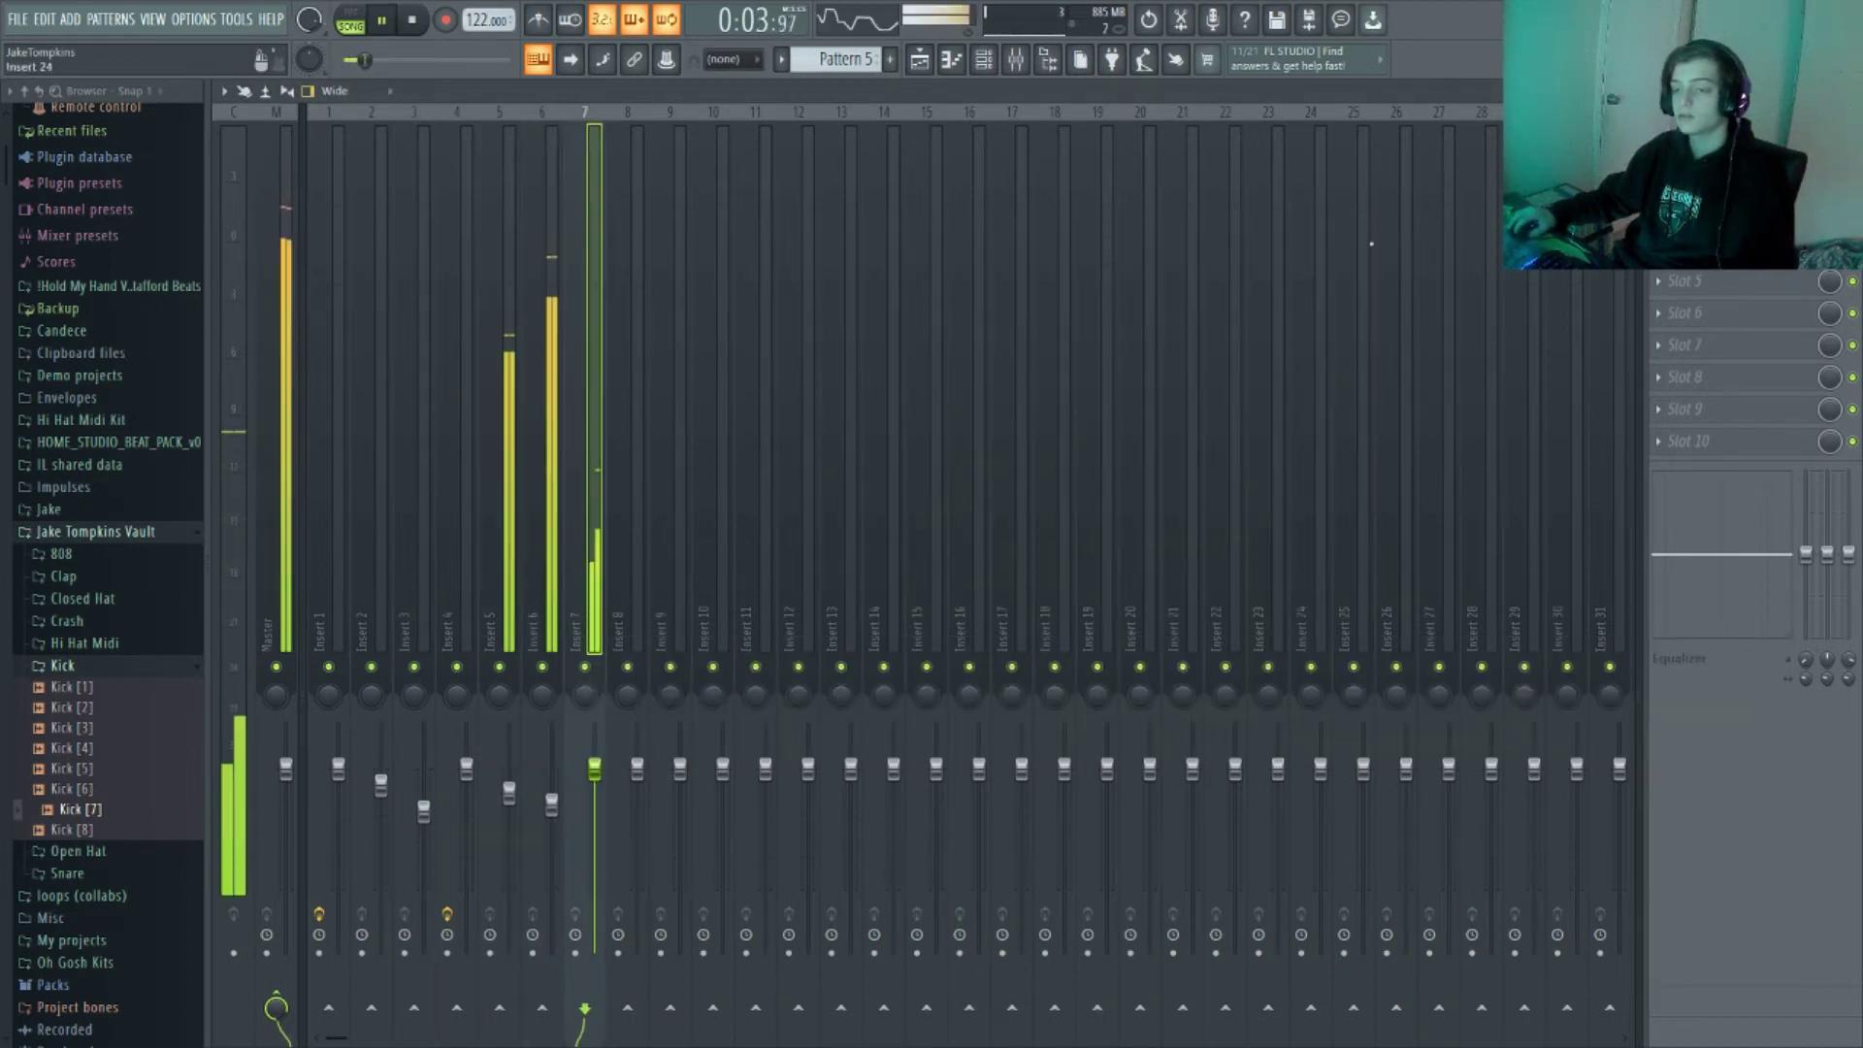
key("space")
left_click(276, 378)
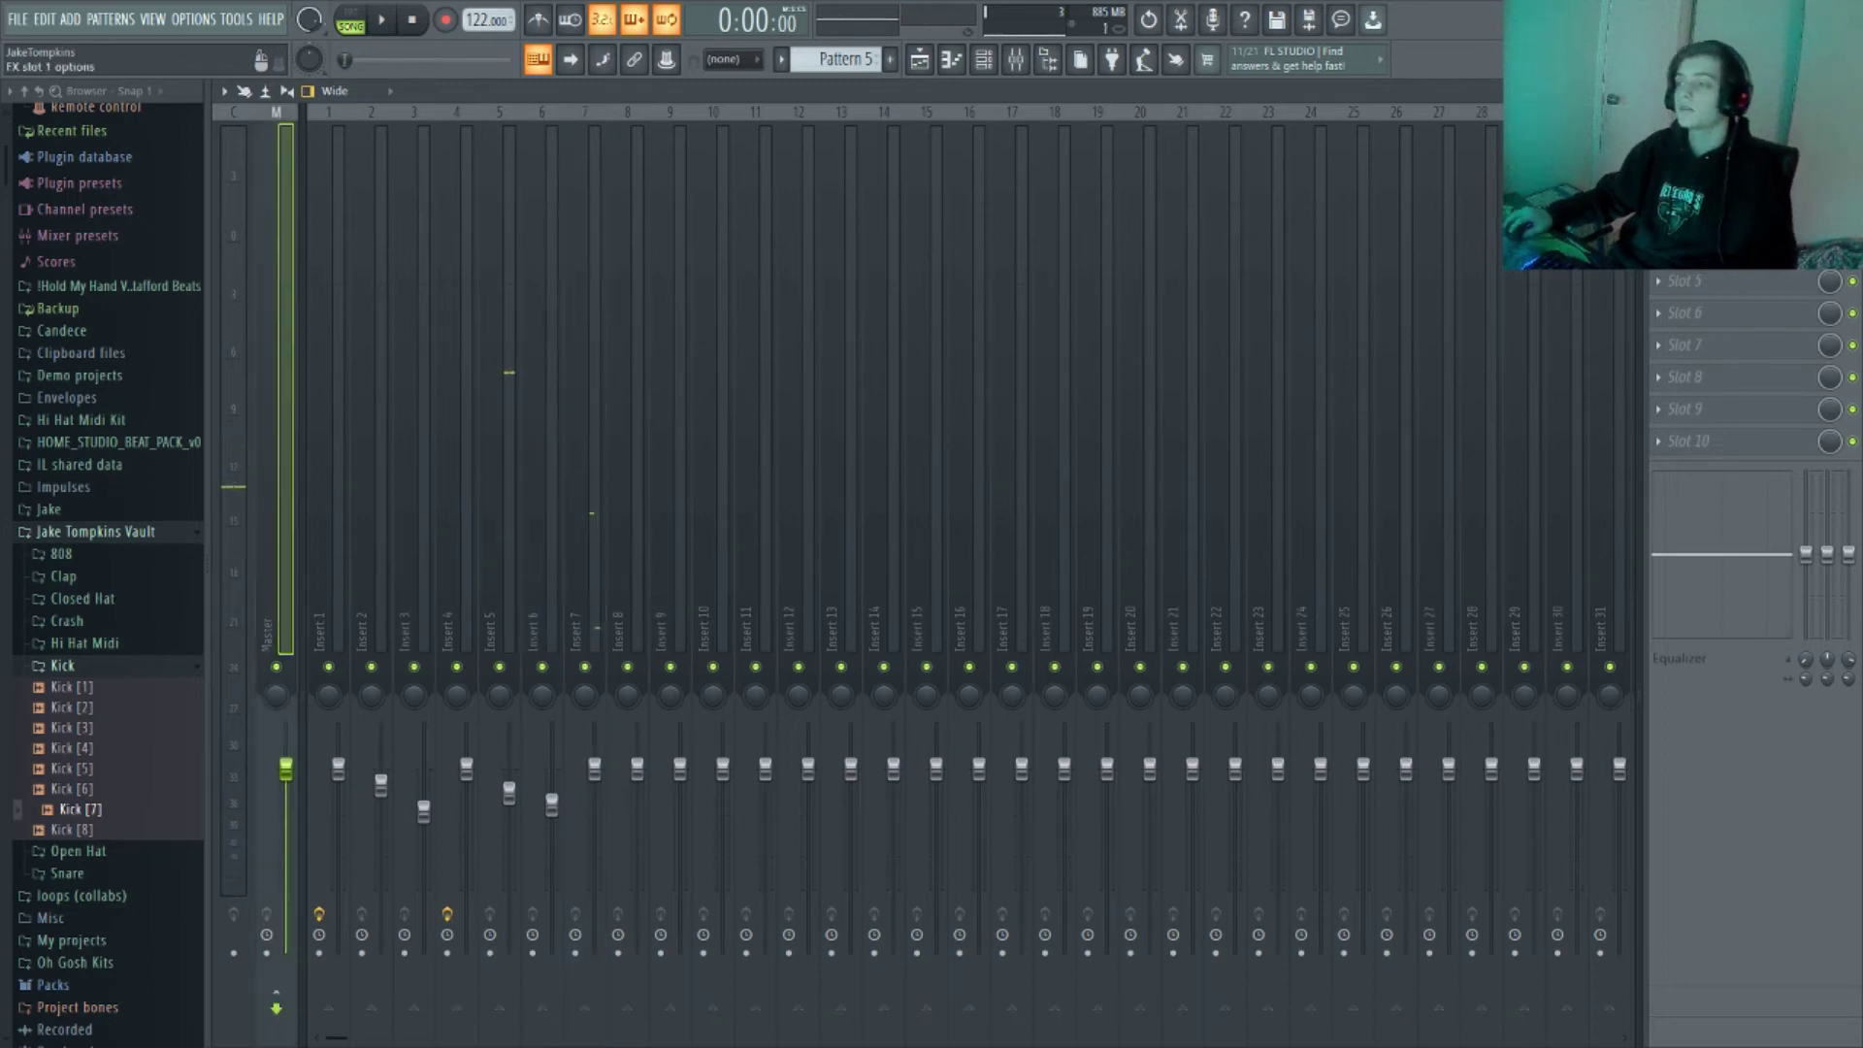
left_click(1727, 152)
left_click(1402, 351)
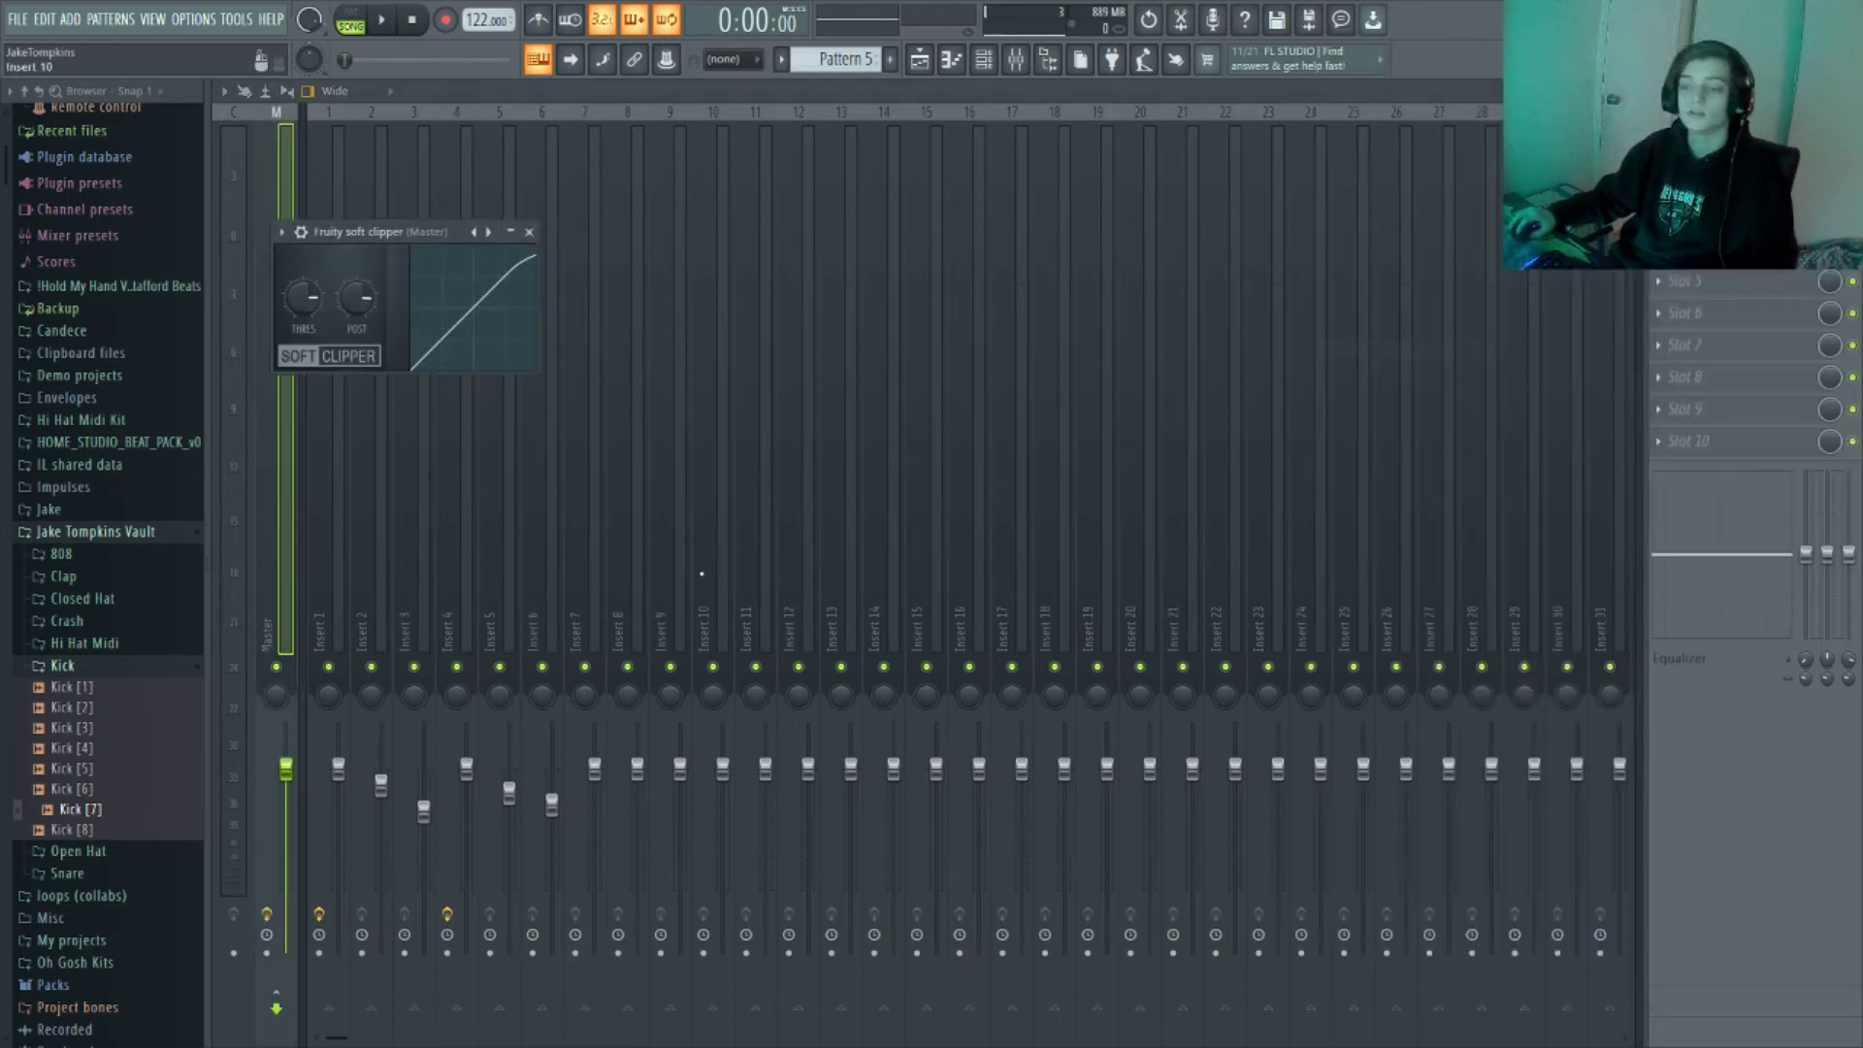
Load Fruity Parametric EQ 2 on Insert 7 and cut the melody's low frequencies while checking it in playback
left_click(598, 553)
left_click(1727, 153)
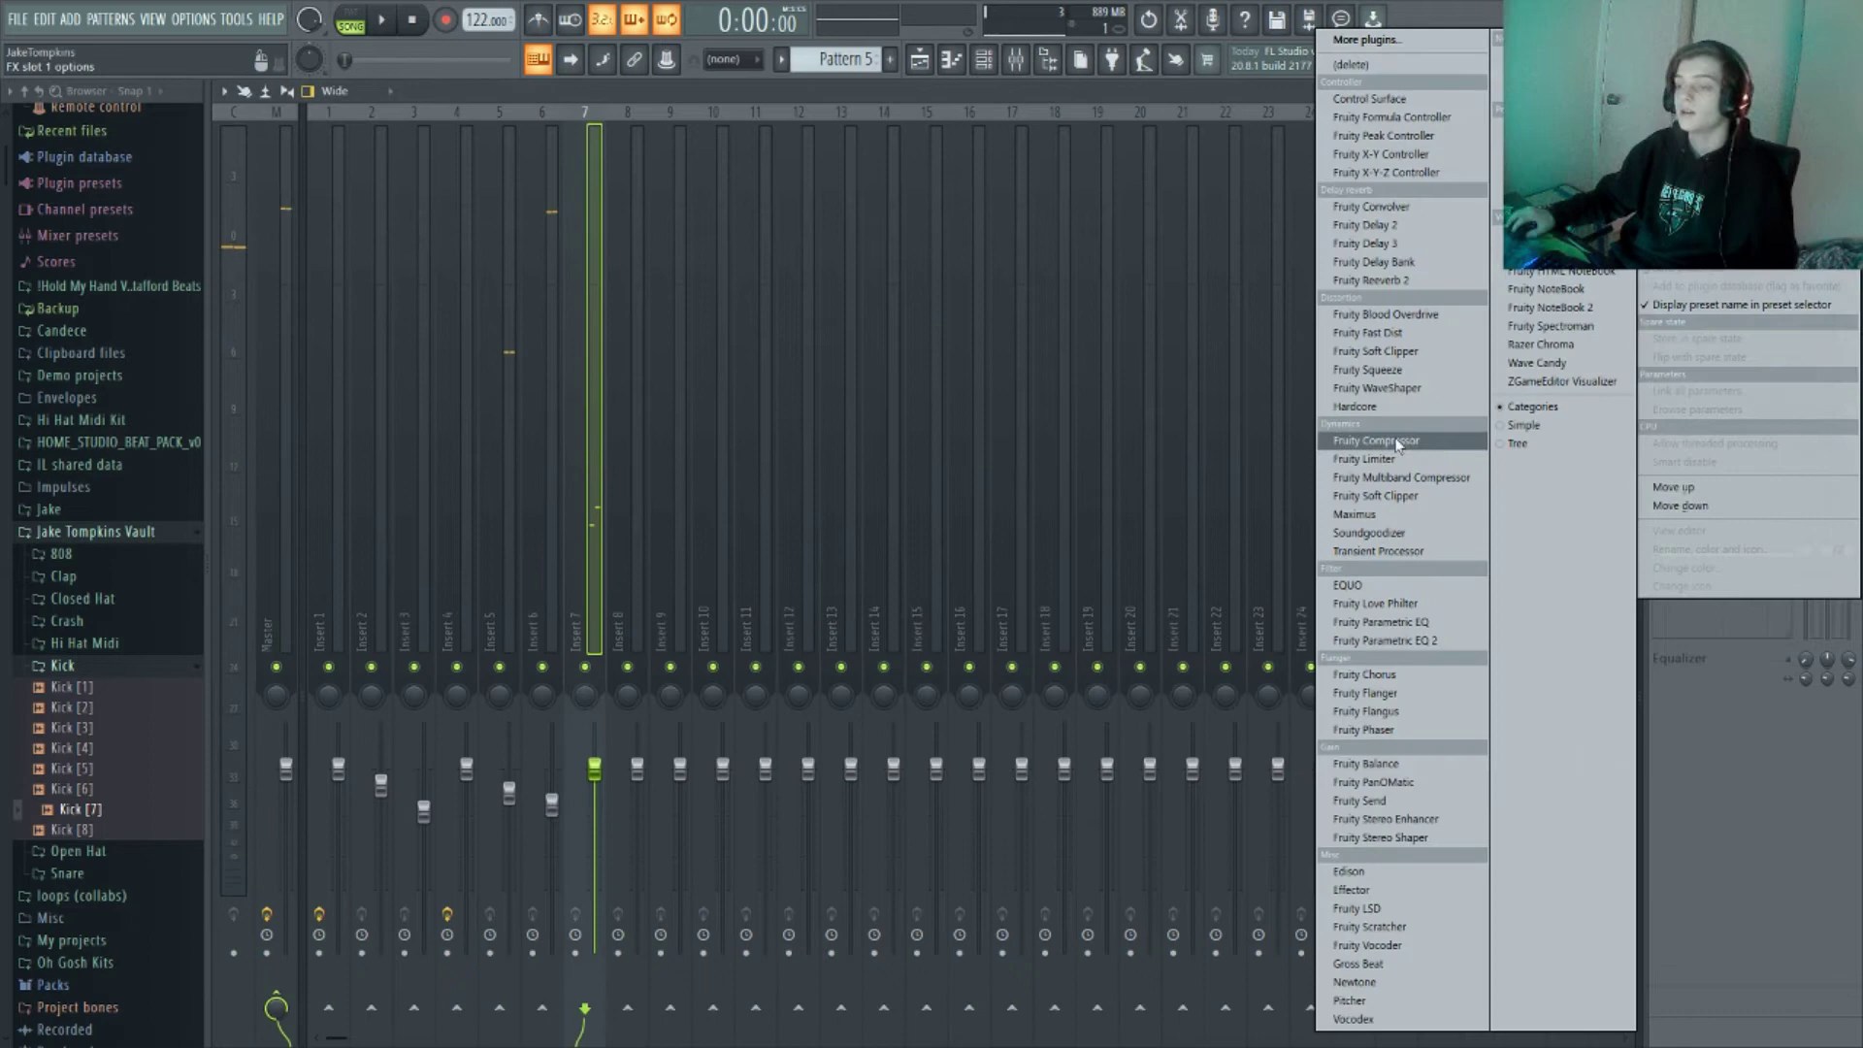
left_click(1385, 640)
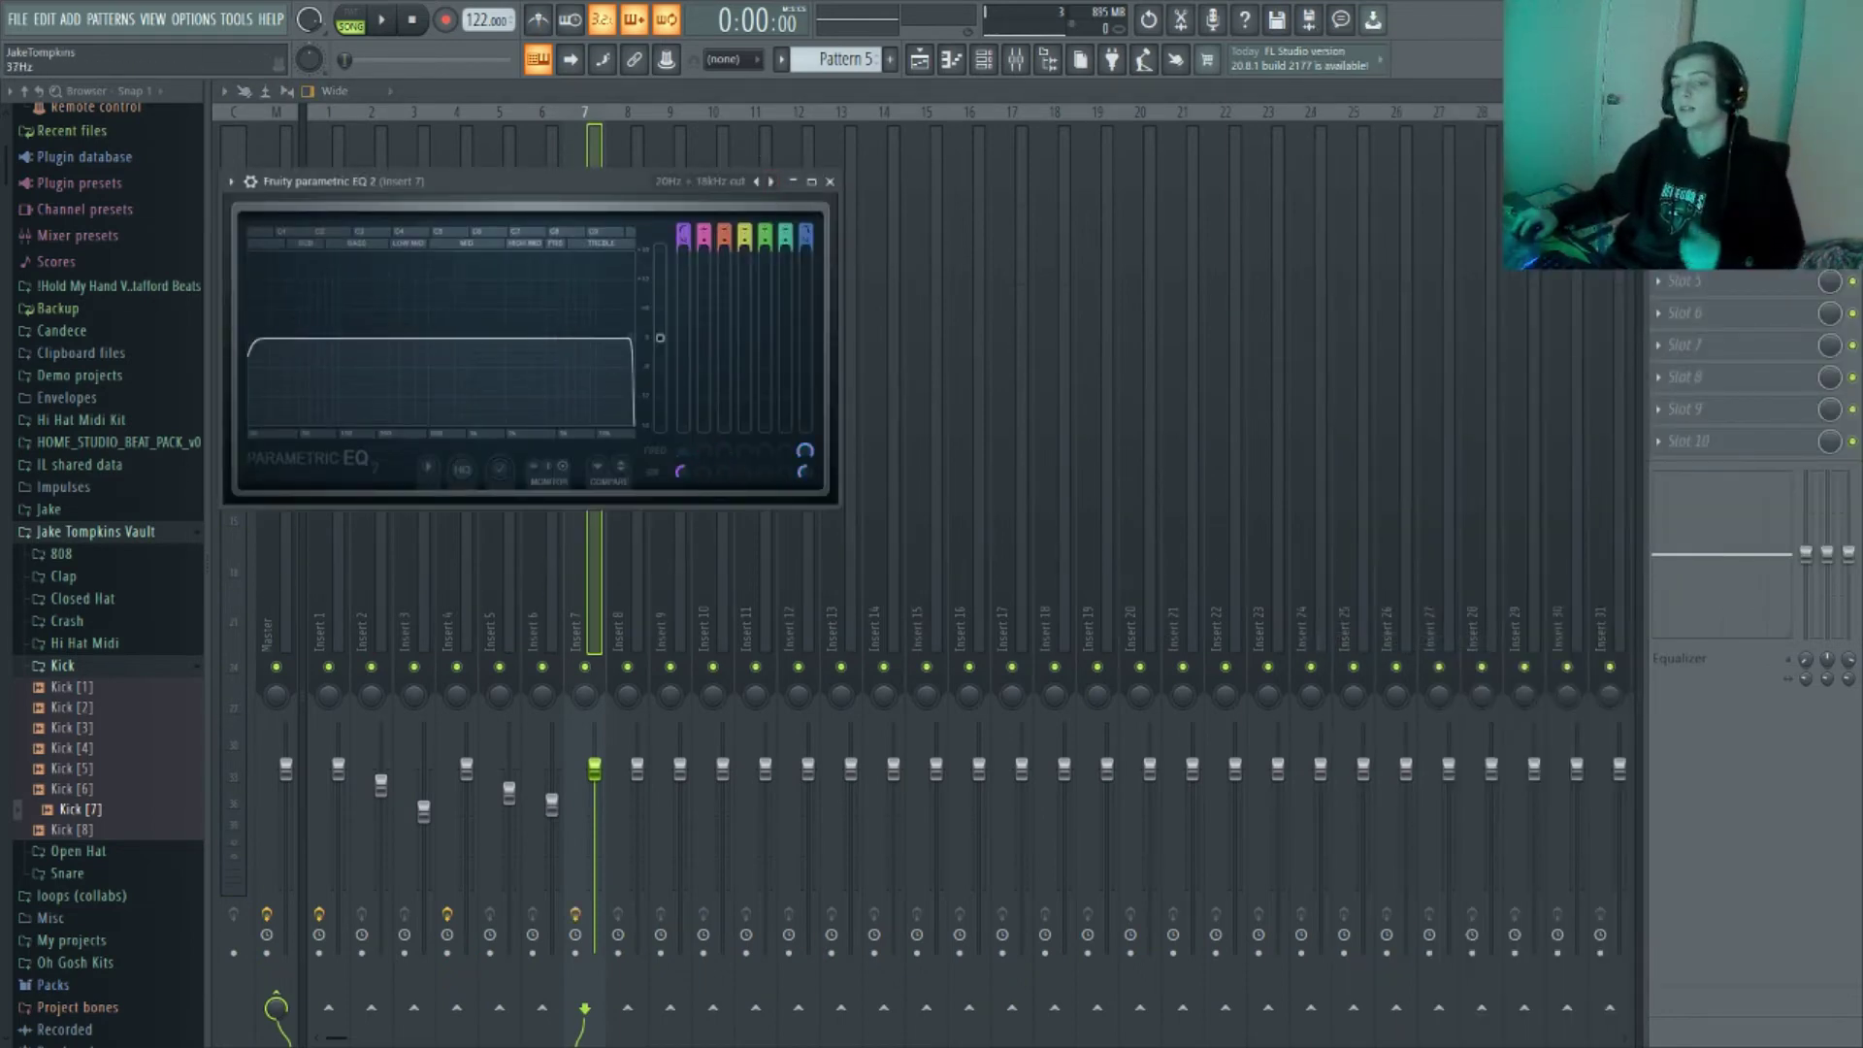
left_click_drag(250, 340, 312, 338)
key("space")
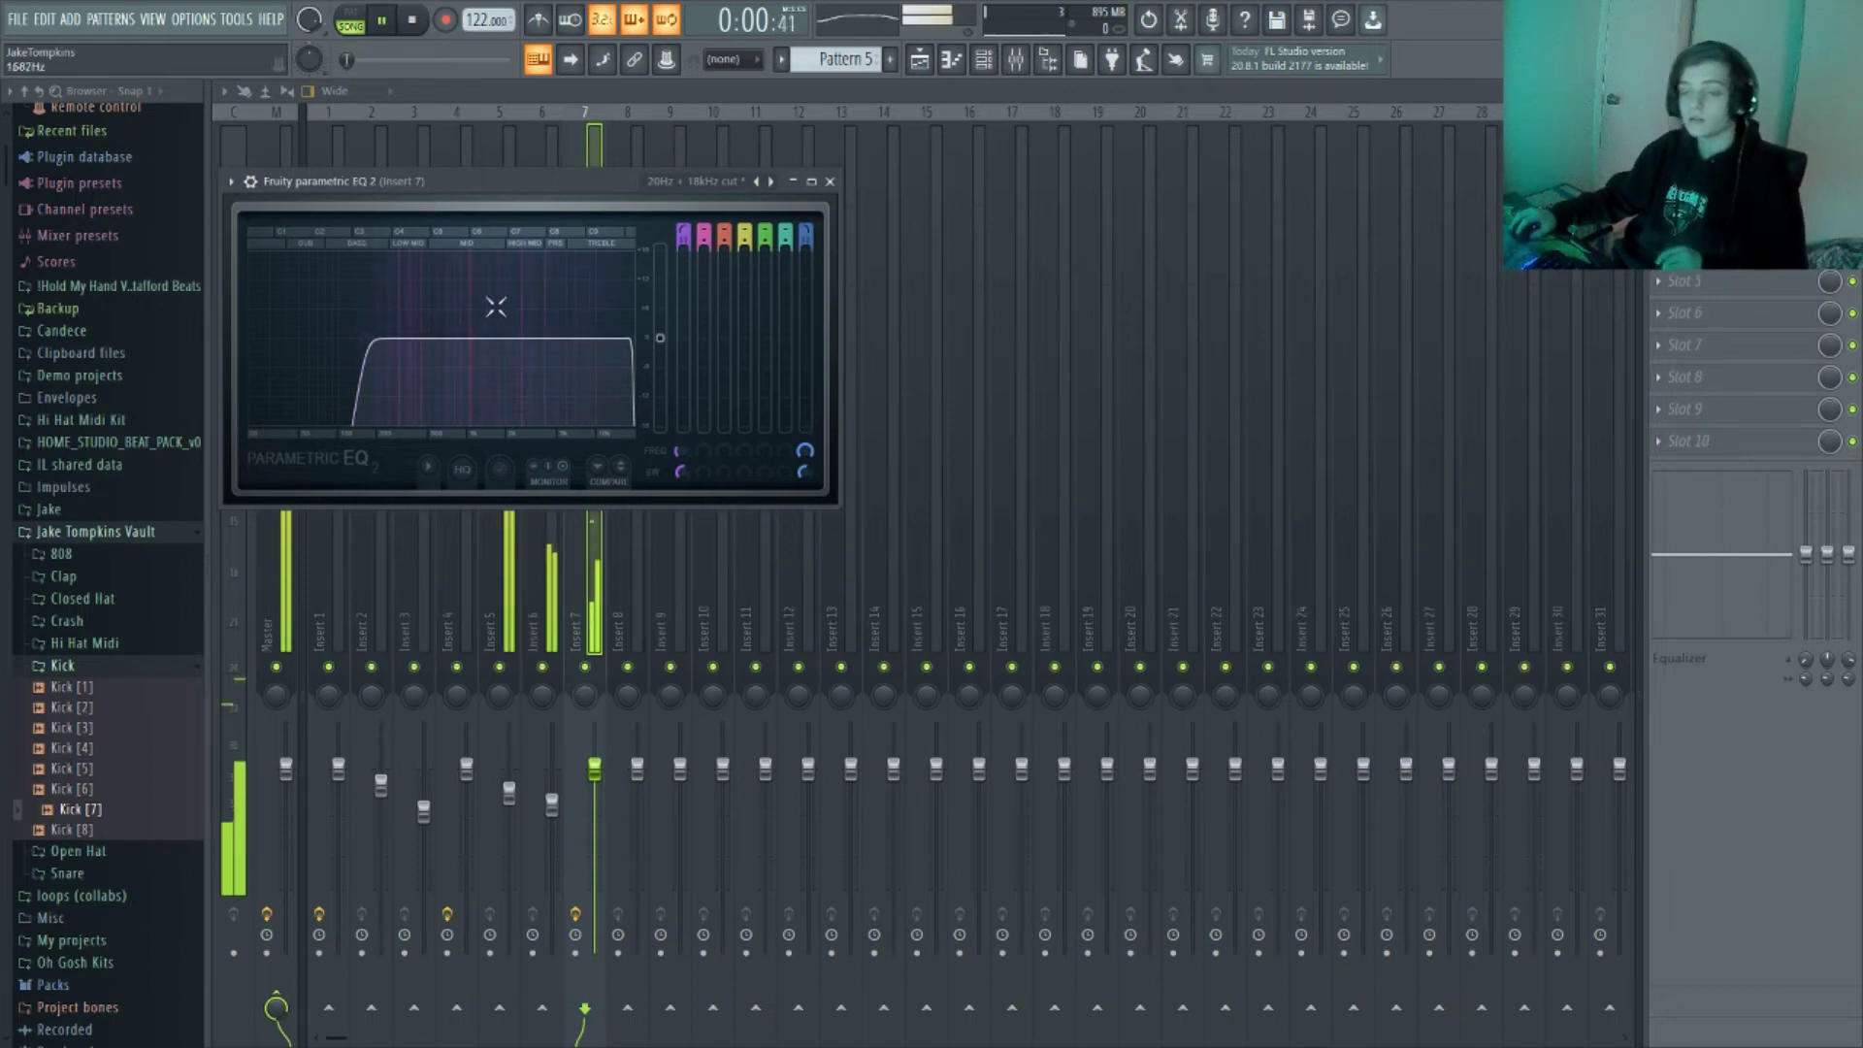
left_click(829, 182)
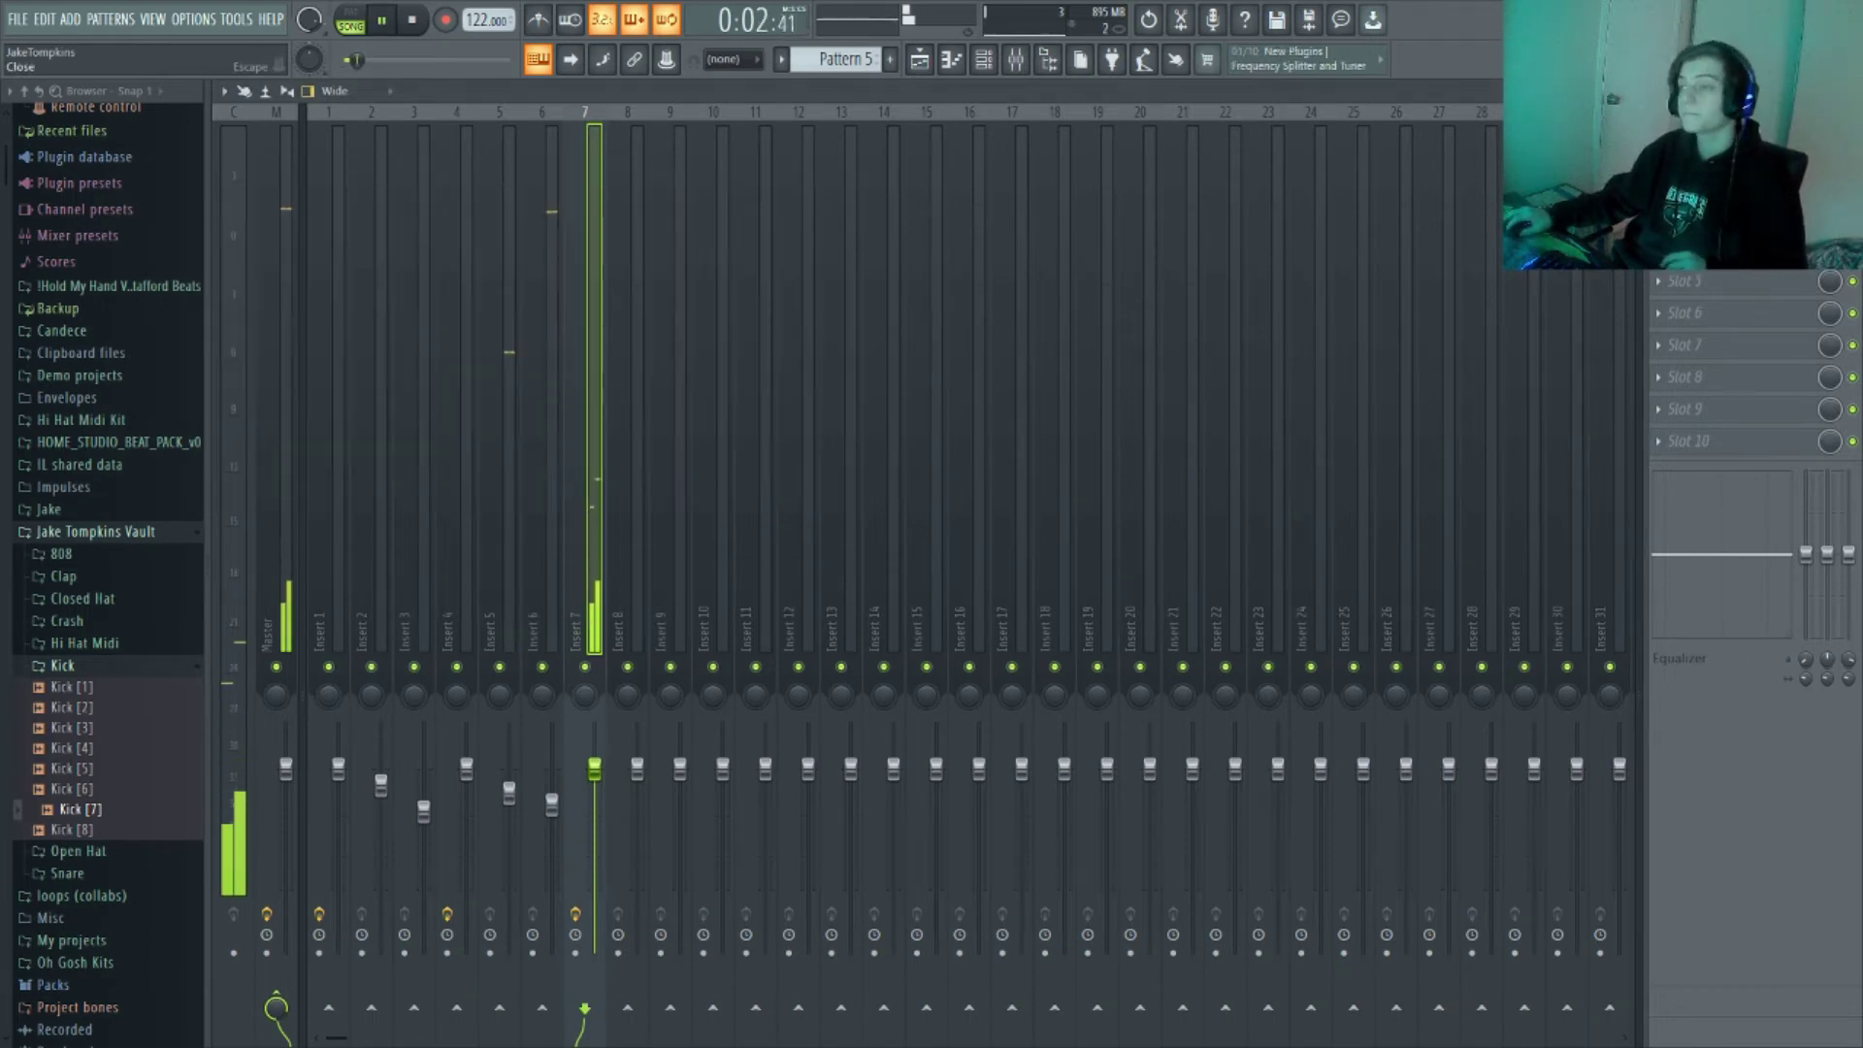
key("F9")
key("space")
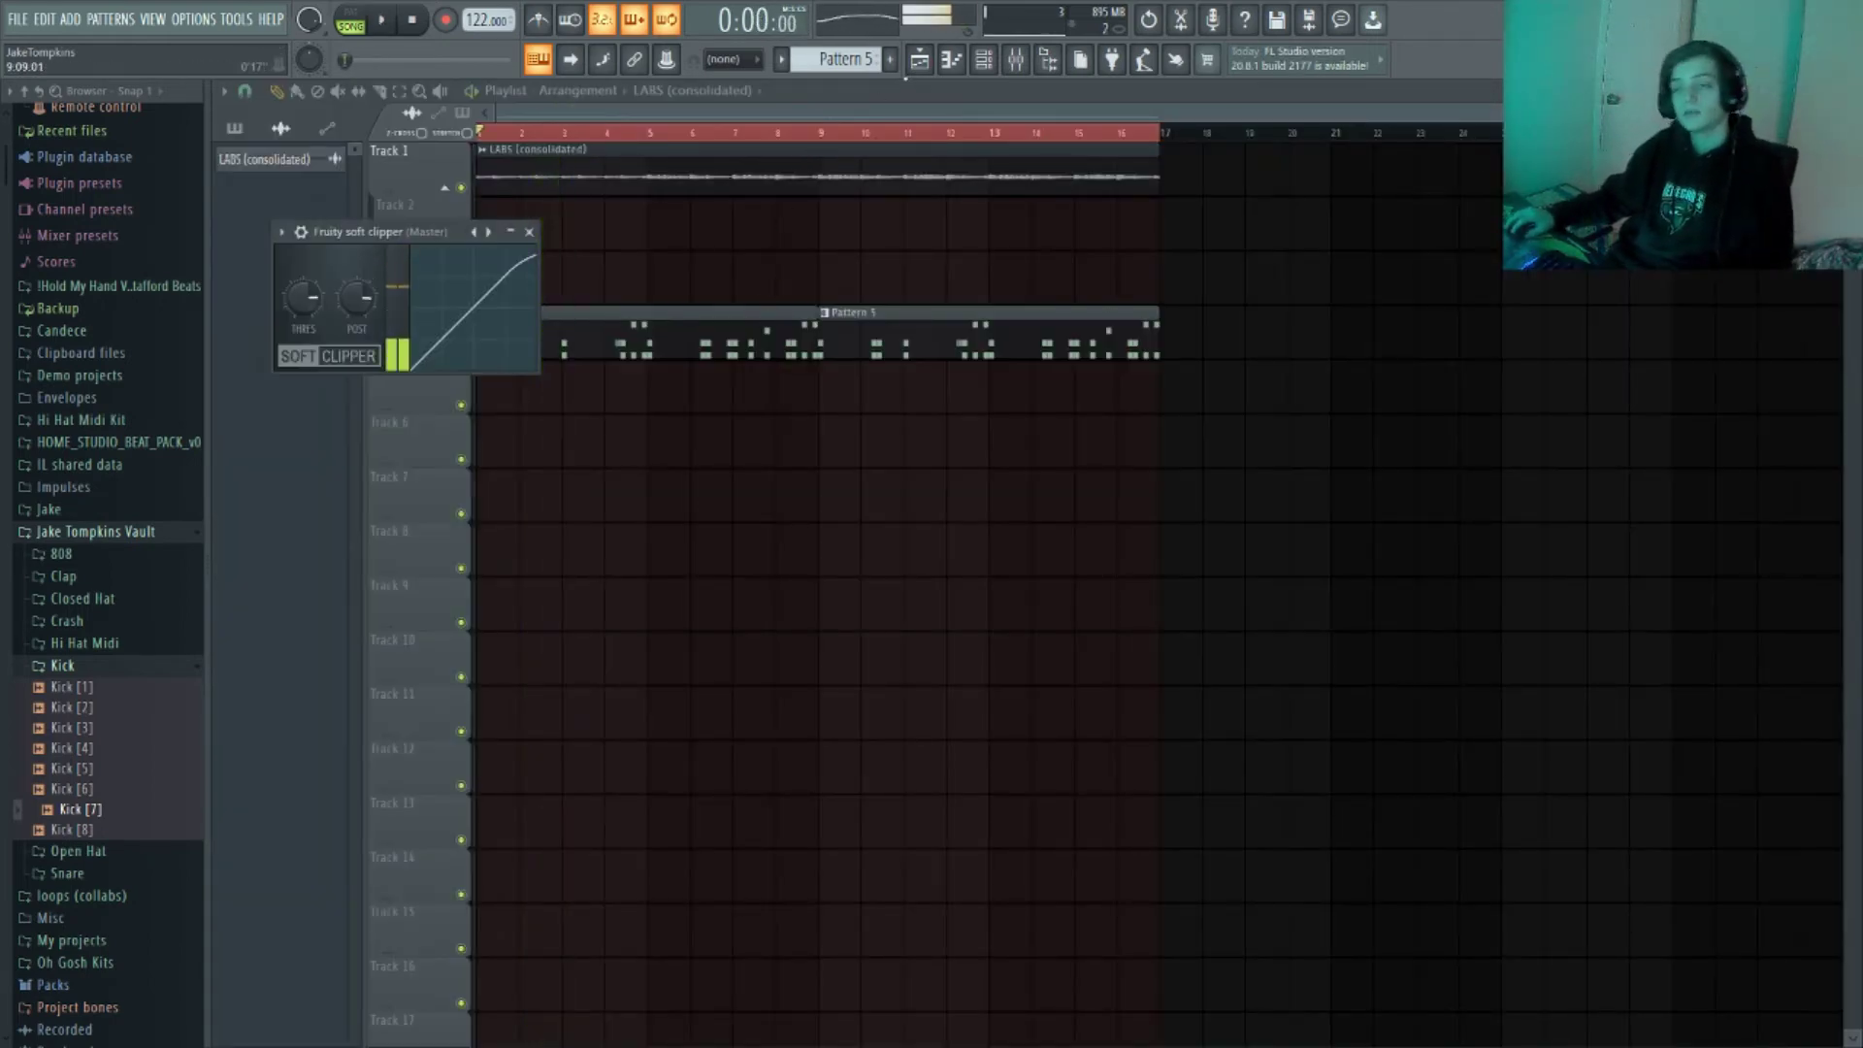
Create a new pattern and place four consecutive four-bar clips of it on Track 3, covering bars 1 to 16
key("F4")
left_click(841, 291)
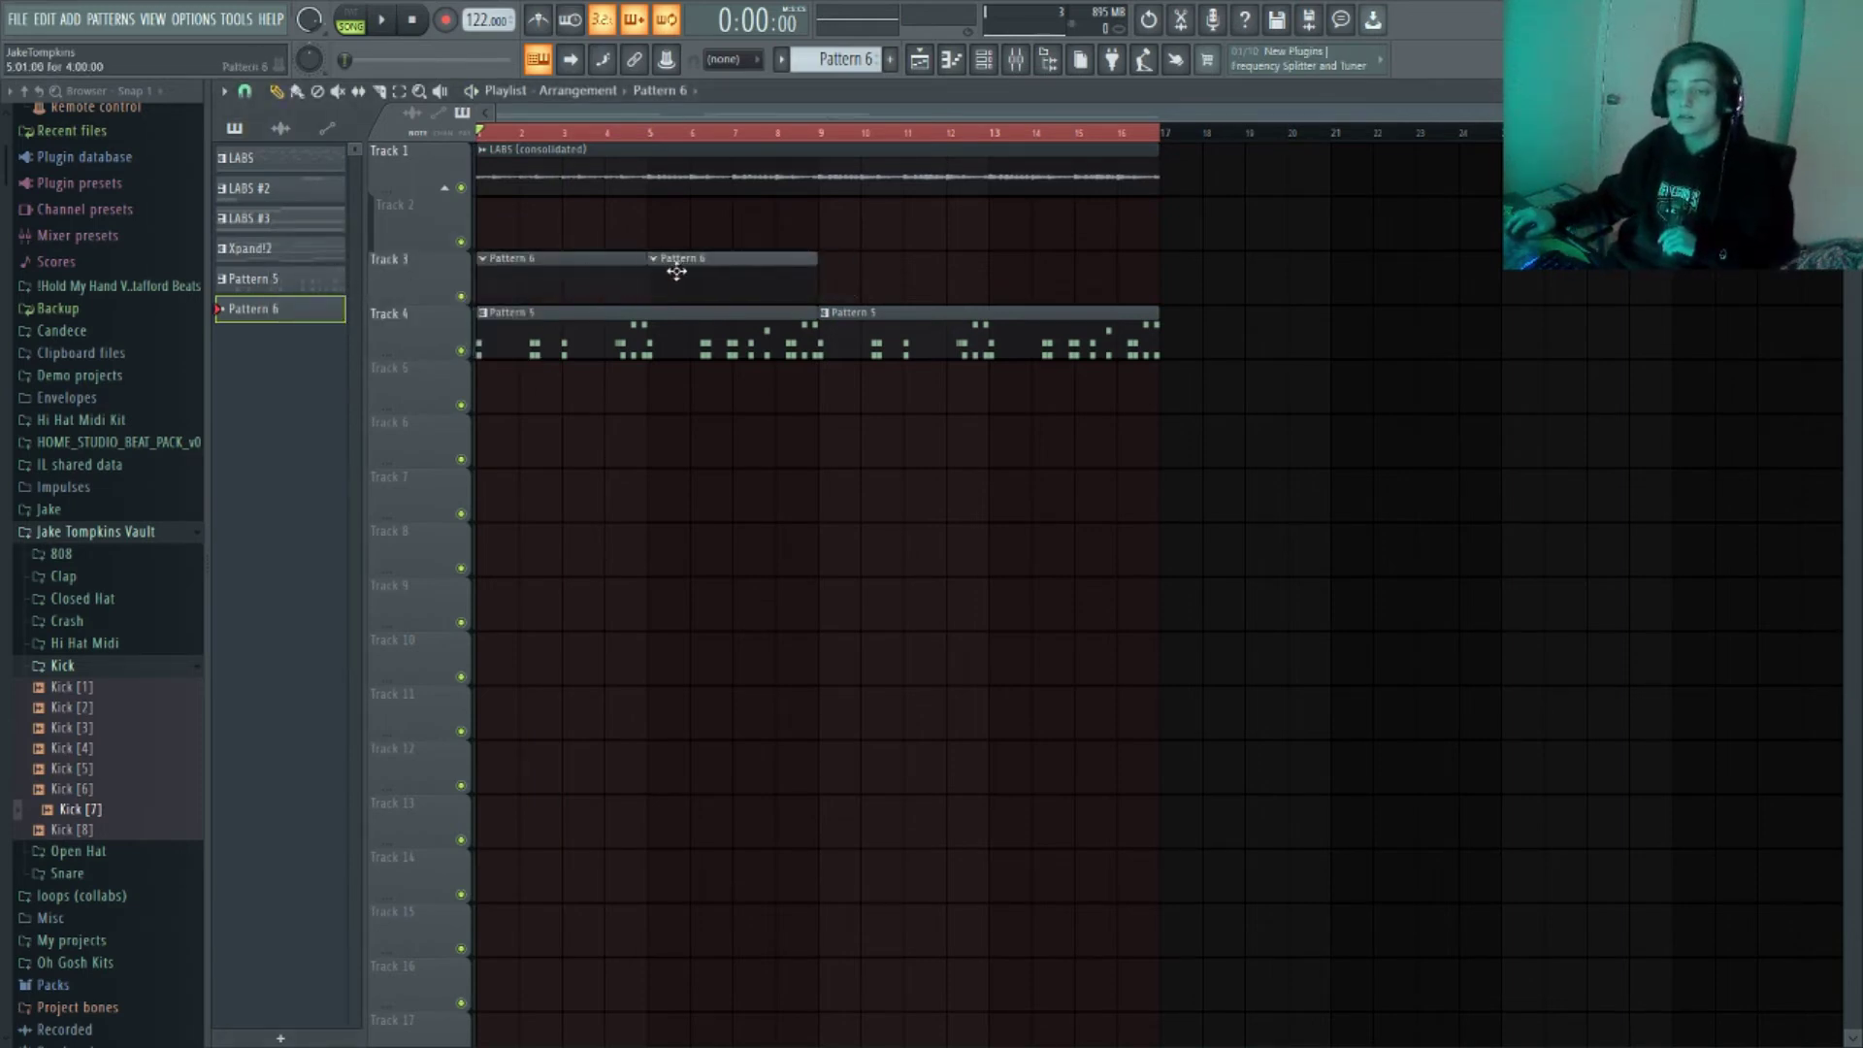
left_click_drag(1104, 283, 1062, 283)
key("space")
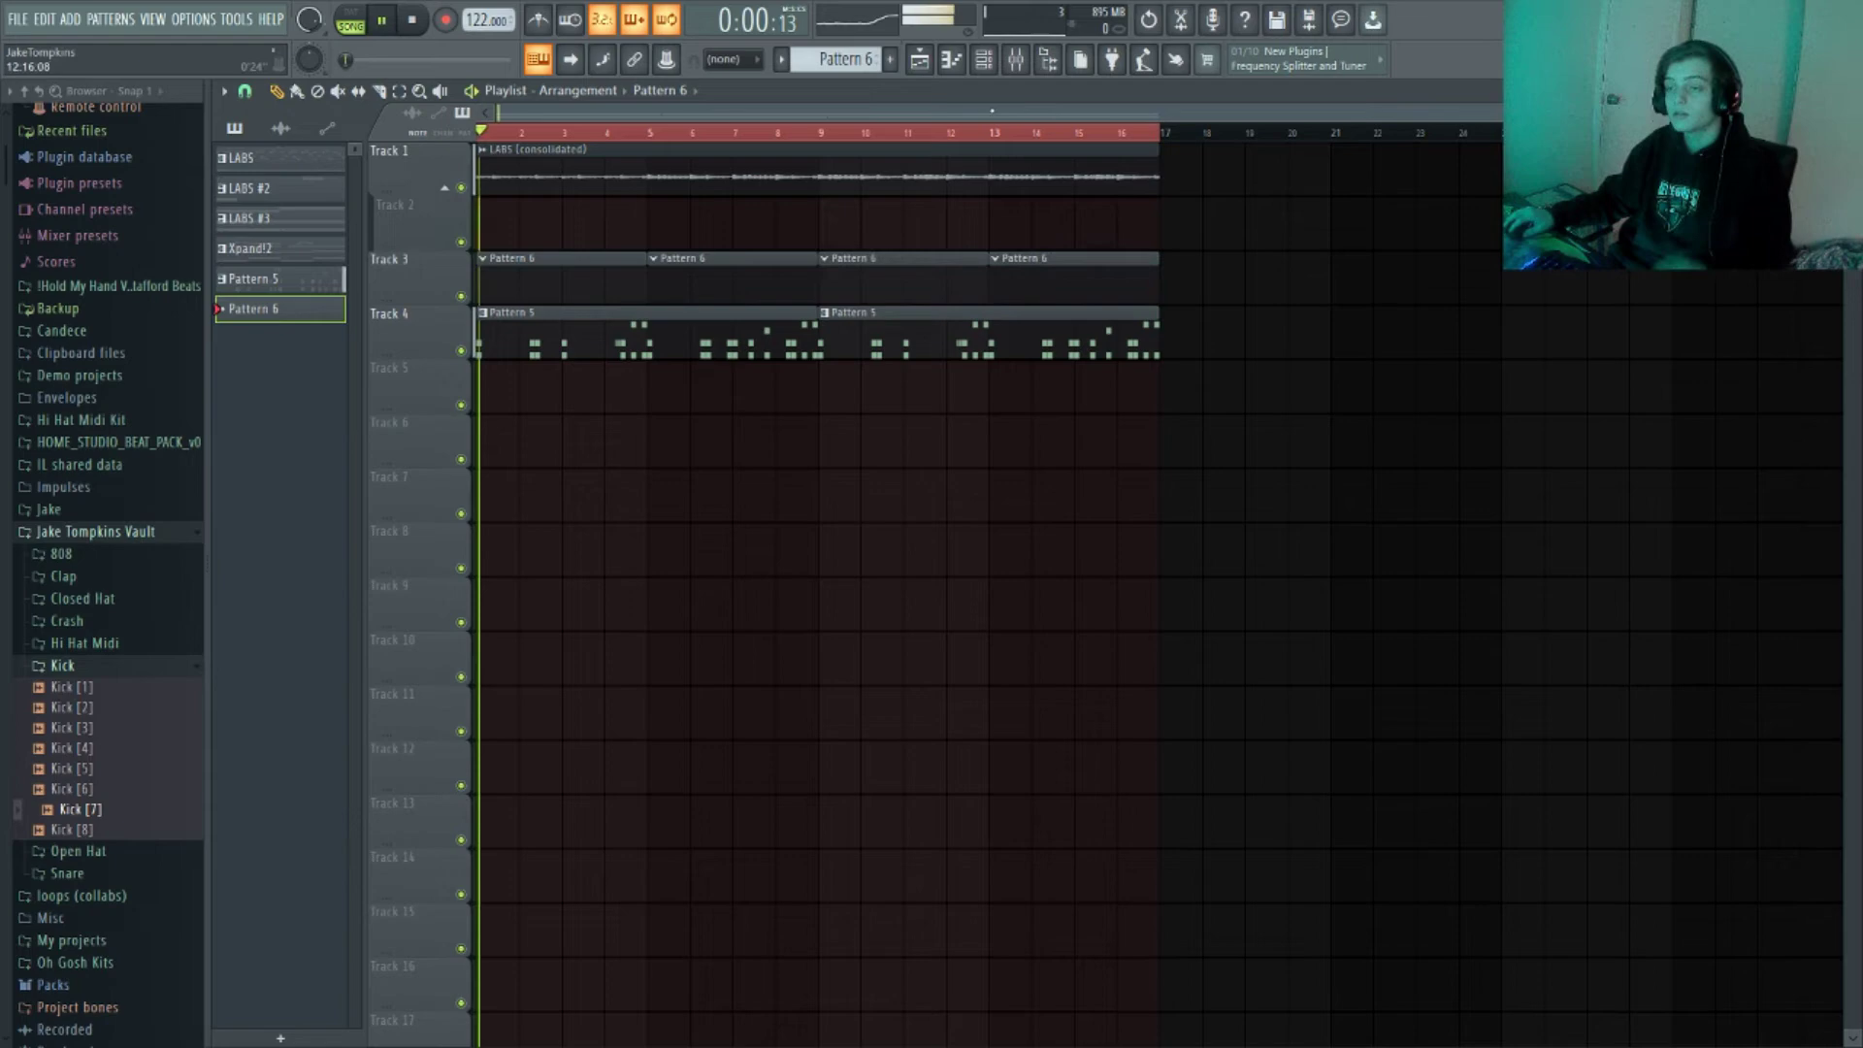
Load the Clap [2] sample from the vault's Clap folder into the channel rack and route it to mixer track 8
left_click(984, 60)
key("space")
left_click(116, 575)
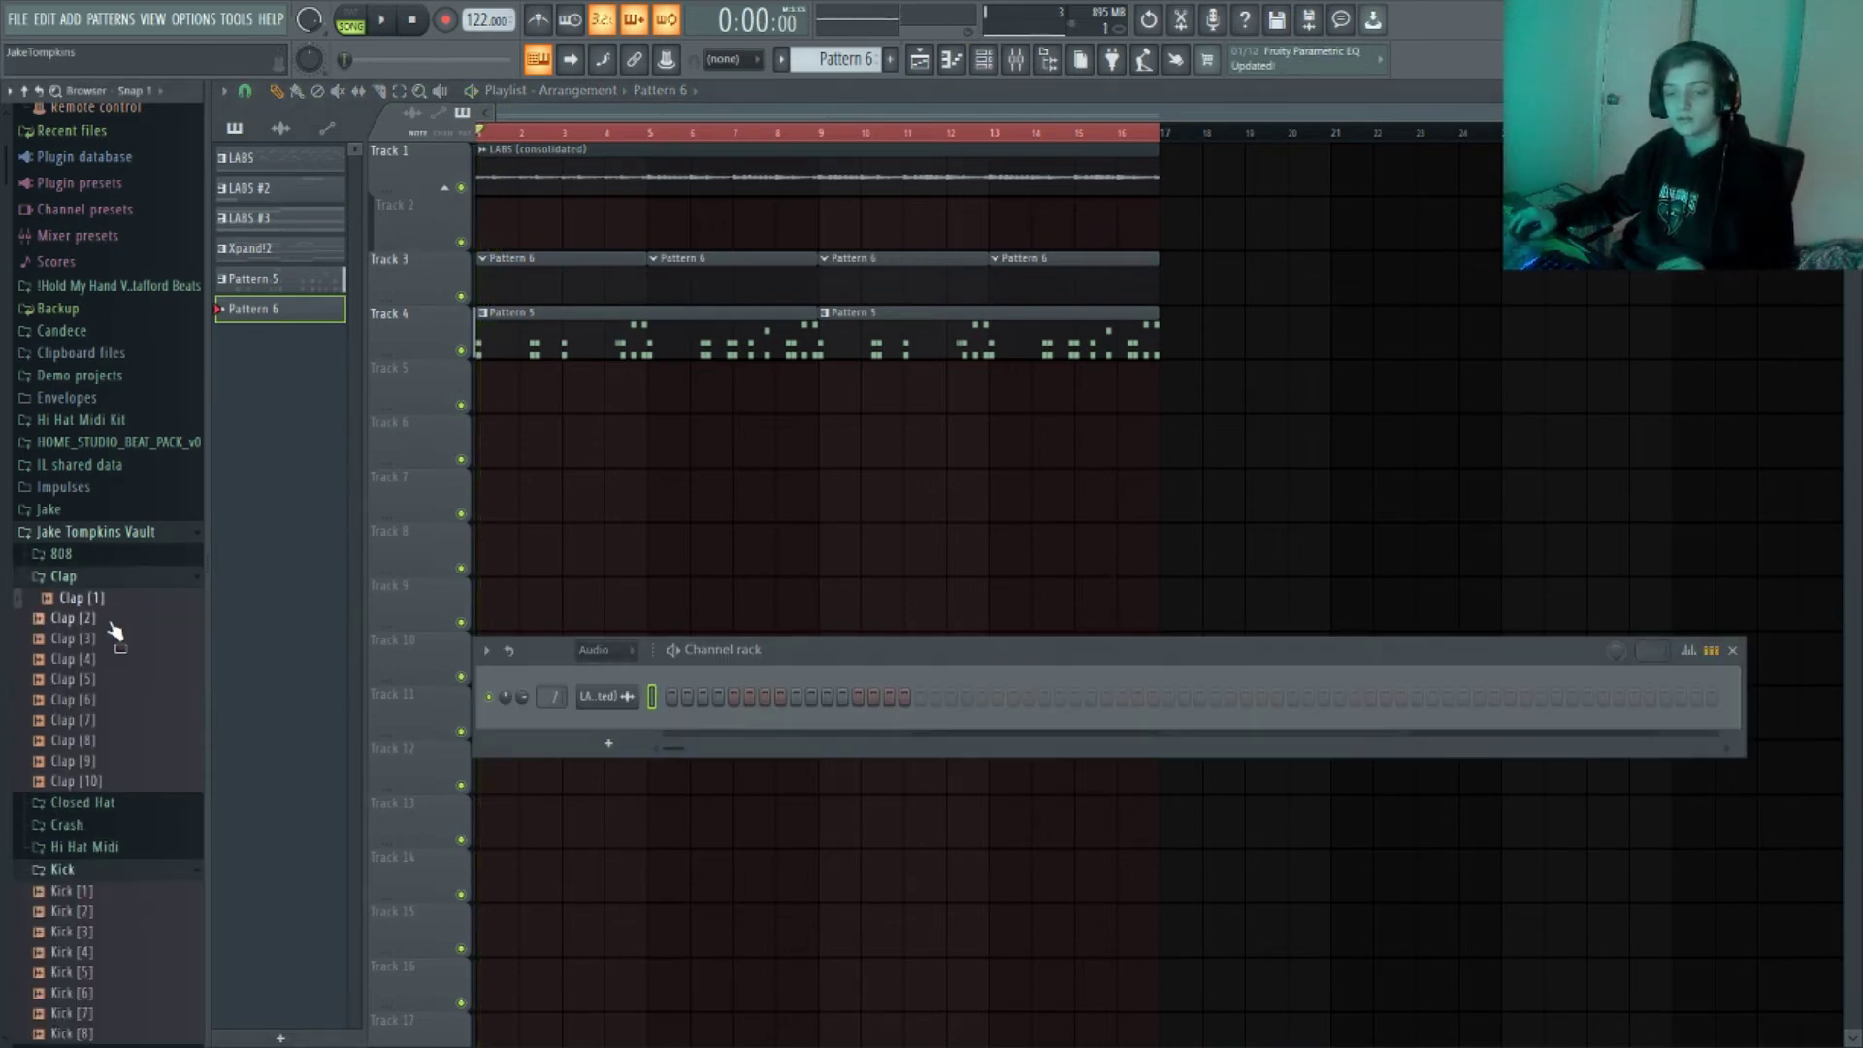
left_click_drag(97, 619, 607, 734)
left_click(1413, 258)
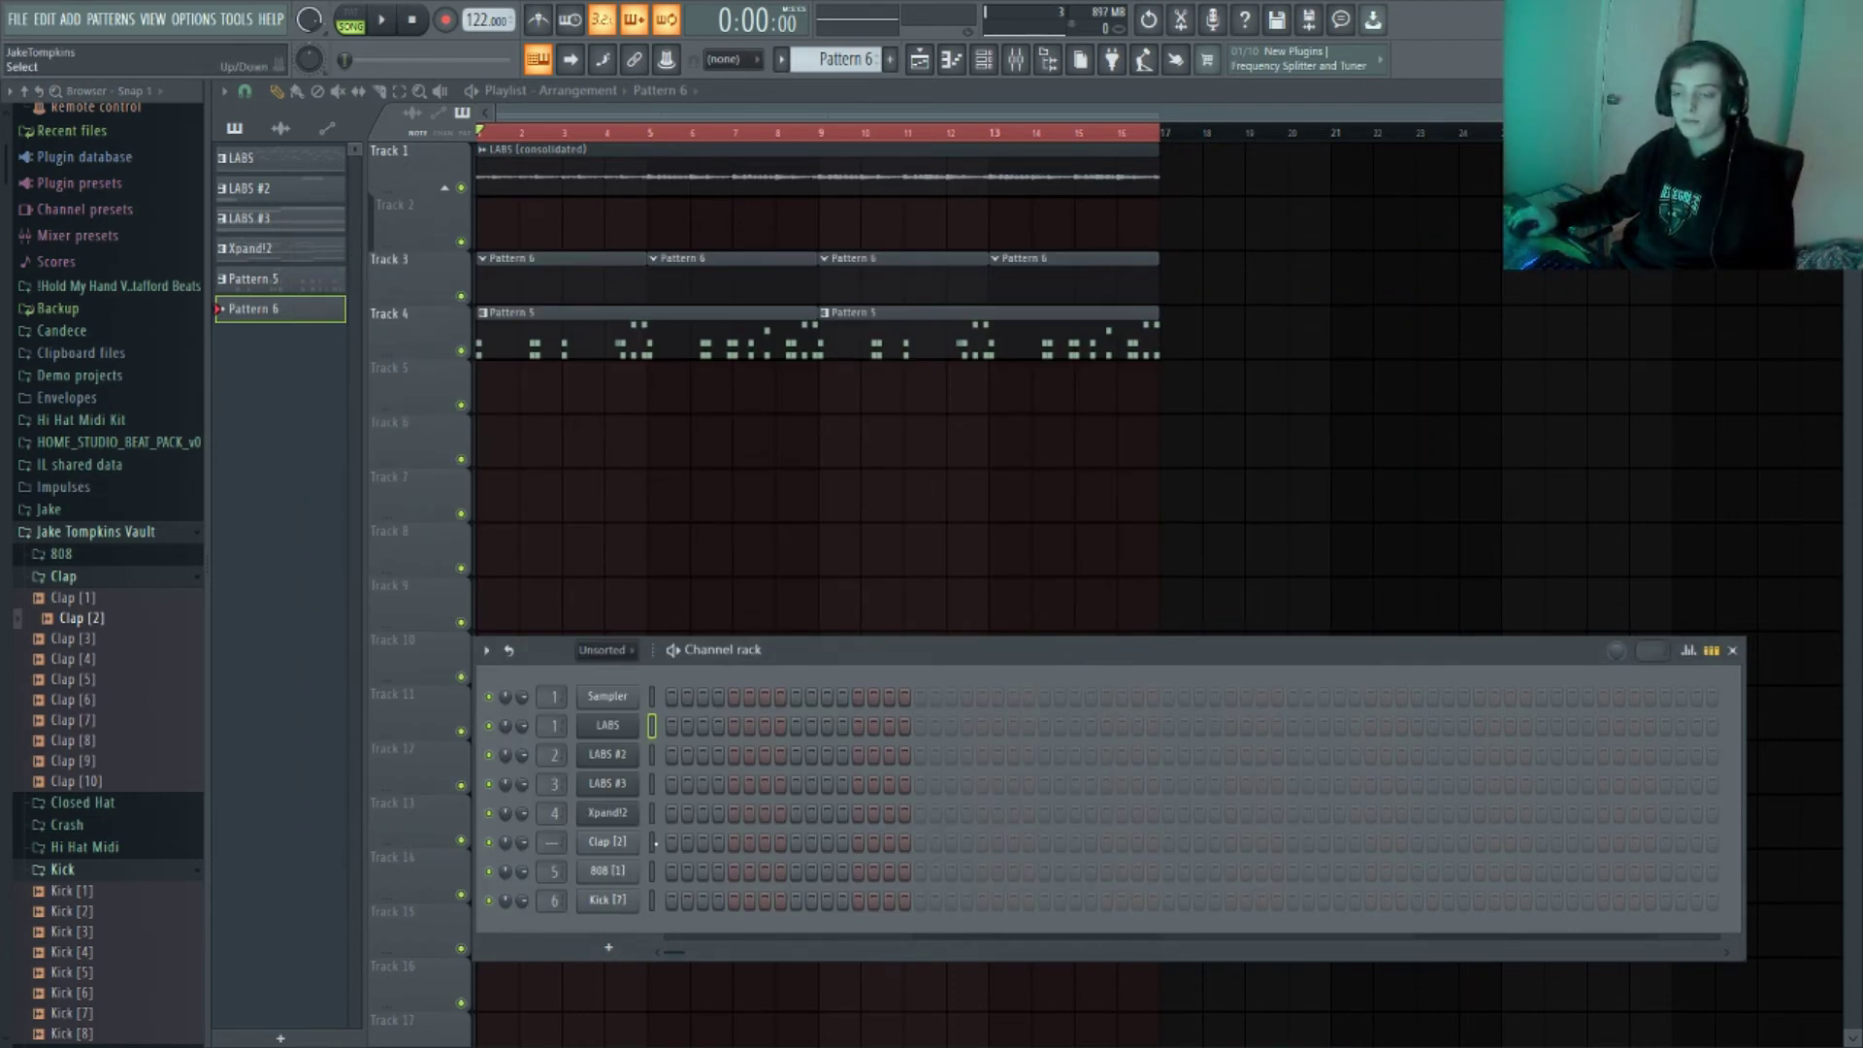
left_click(594, 840)
Place a Clap [2] hit on the third beat of each of the new pattern's four bars
left_click(796, 842)
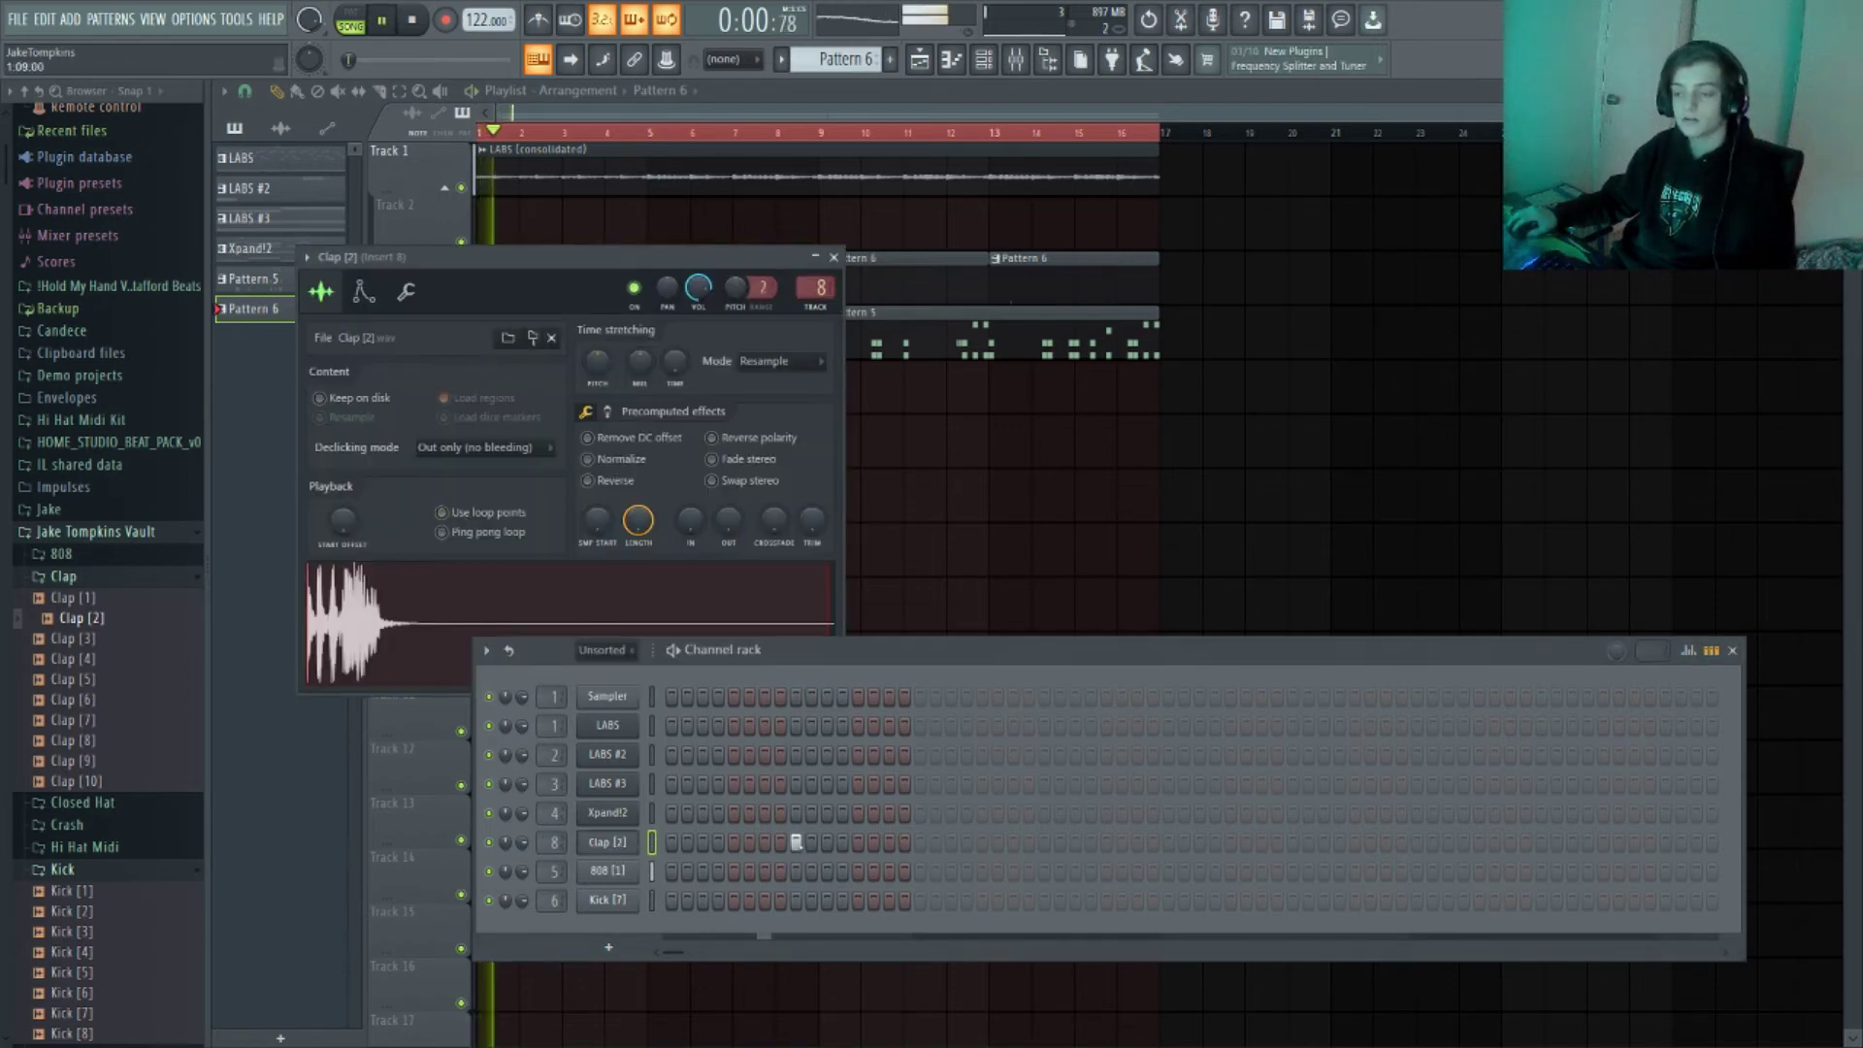
left_click(1044, 842)
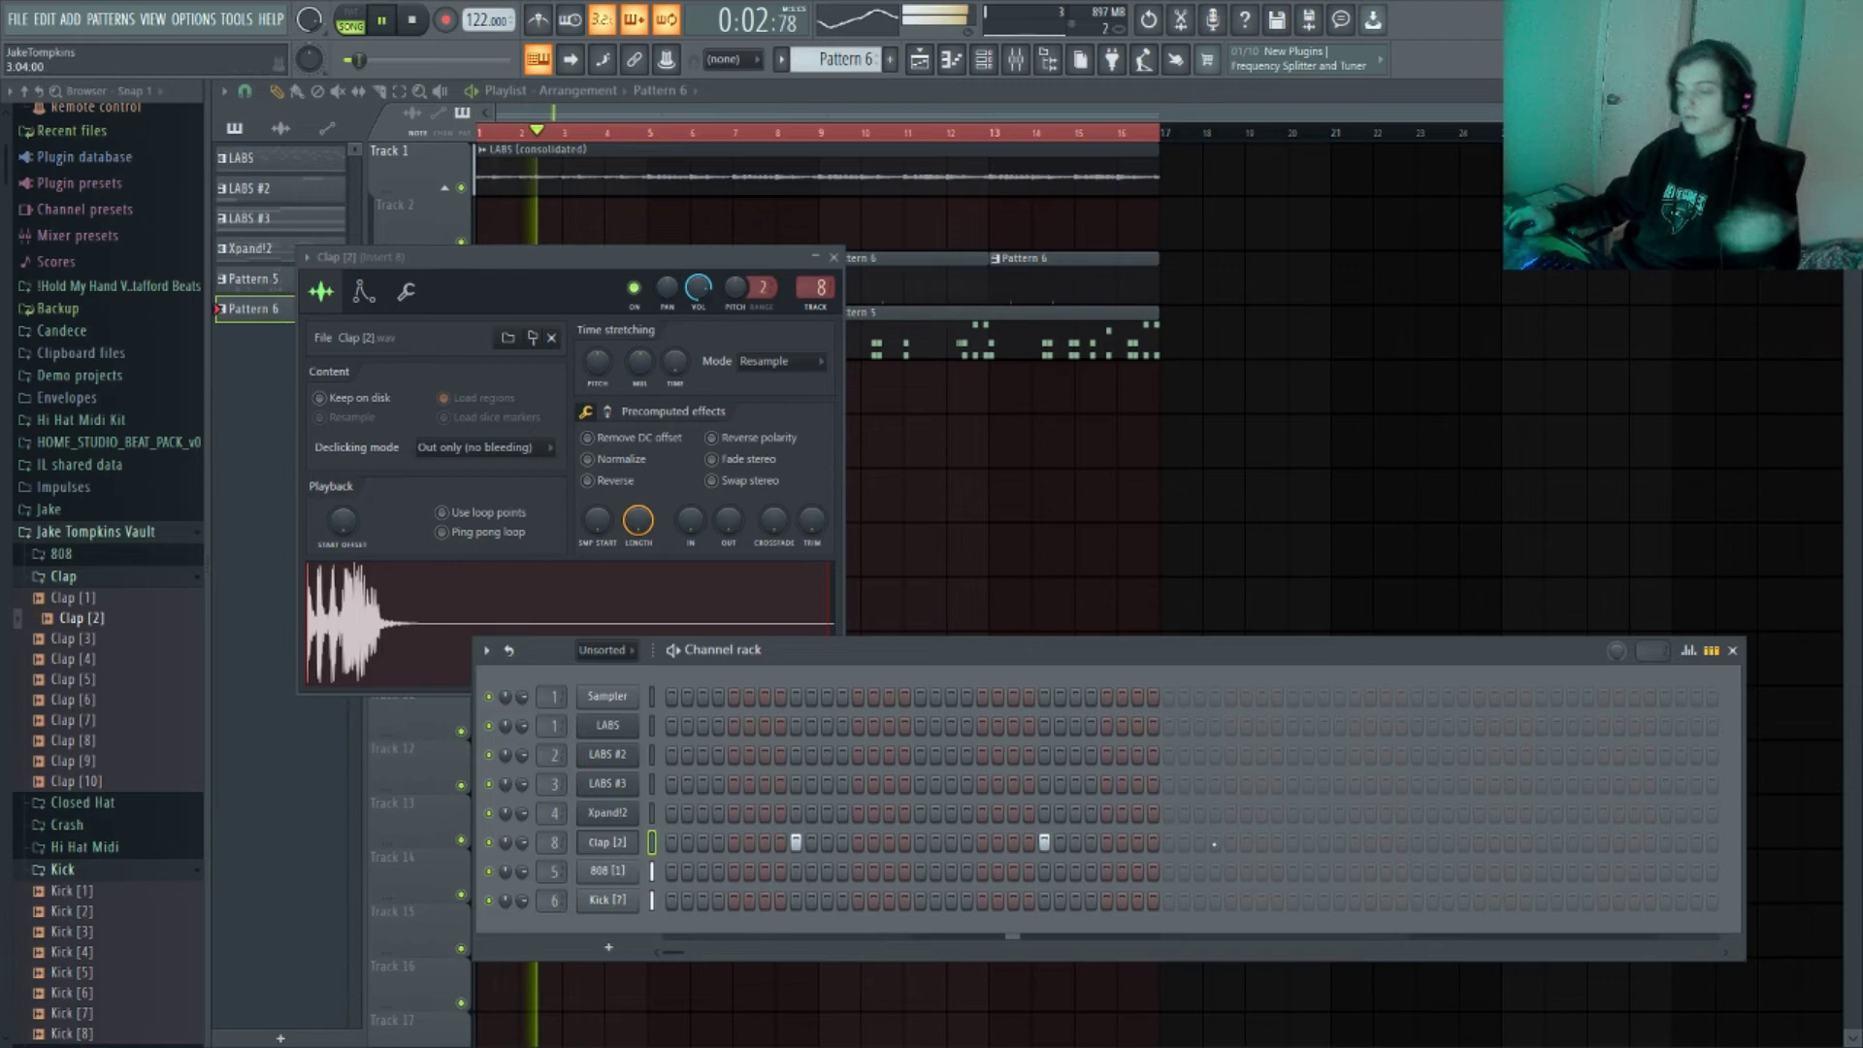
left_click(1292, 843)
left_click(1541, 842)
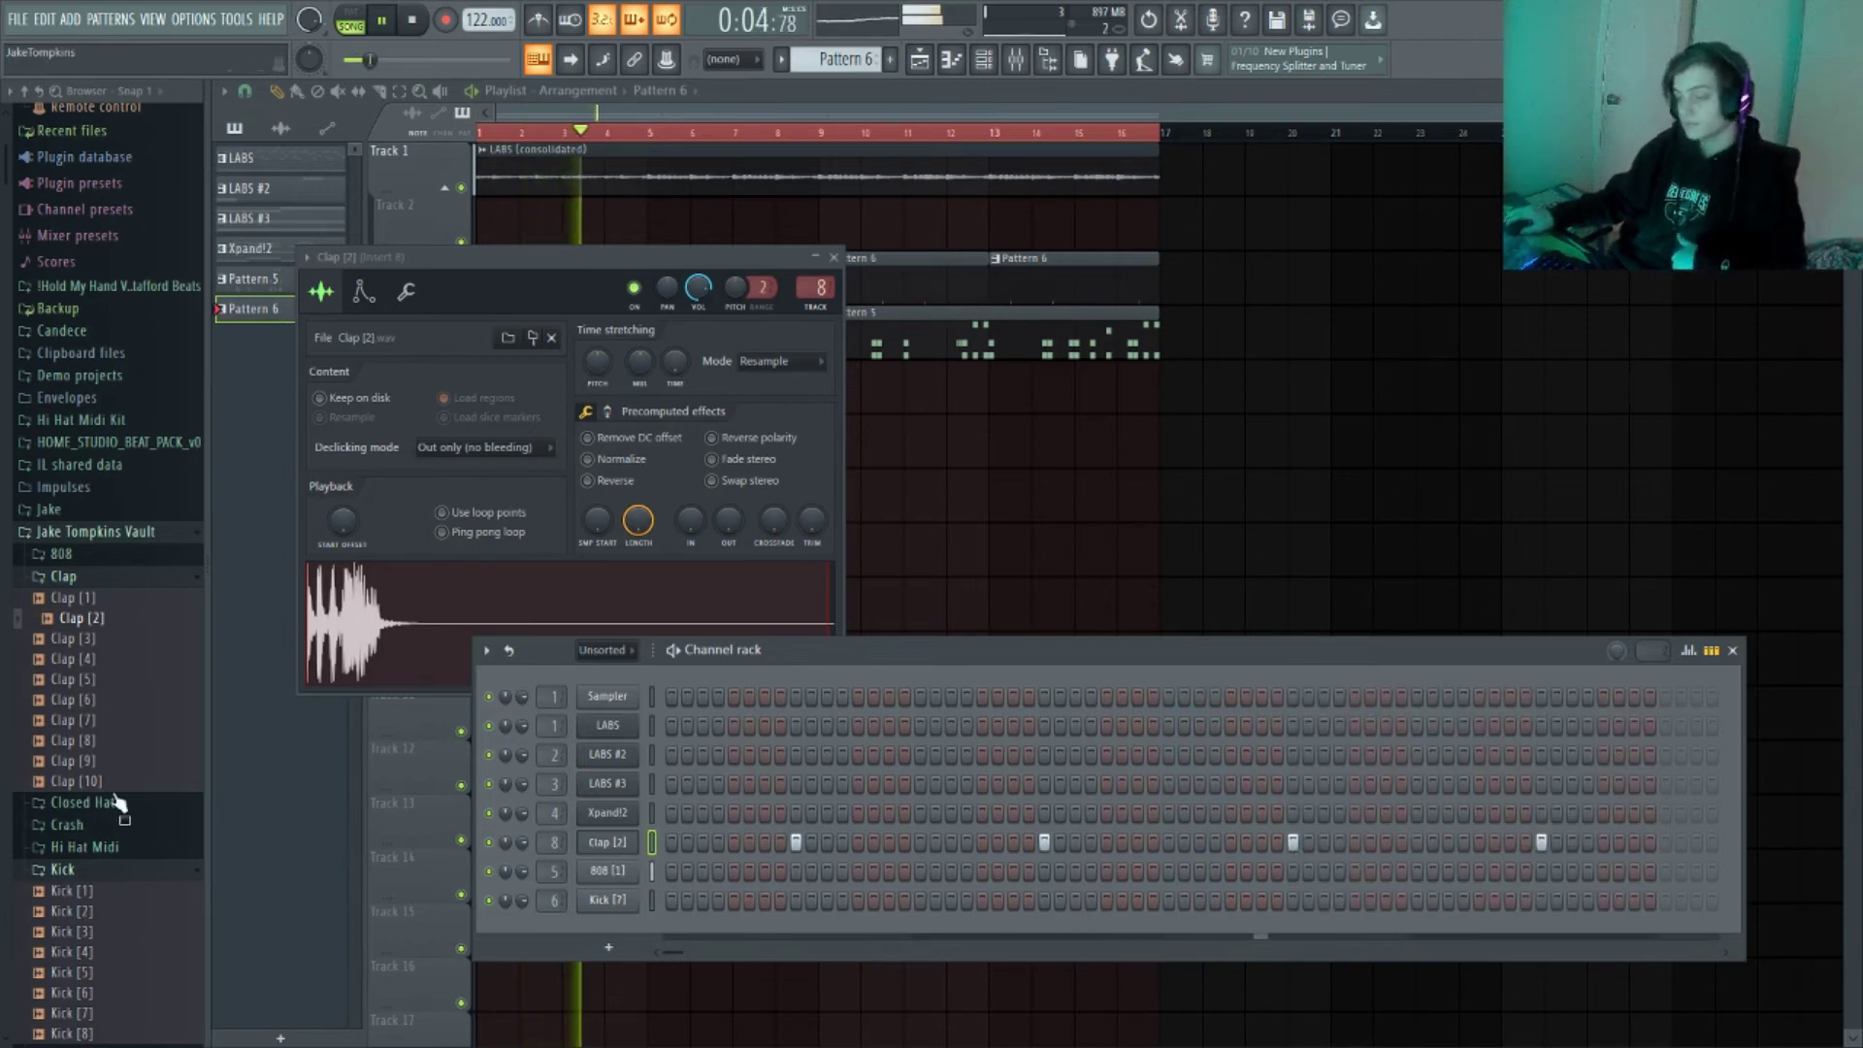
Load Closed Hi Hat [2] from the vault's Closed Hat folder into a new channel and fill every second step
left_click(64, 579)
left_click(80, 599)
left_click(95, 621)
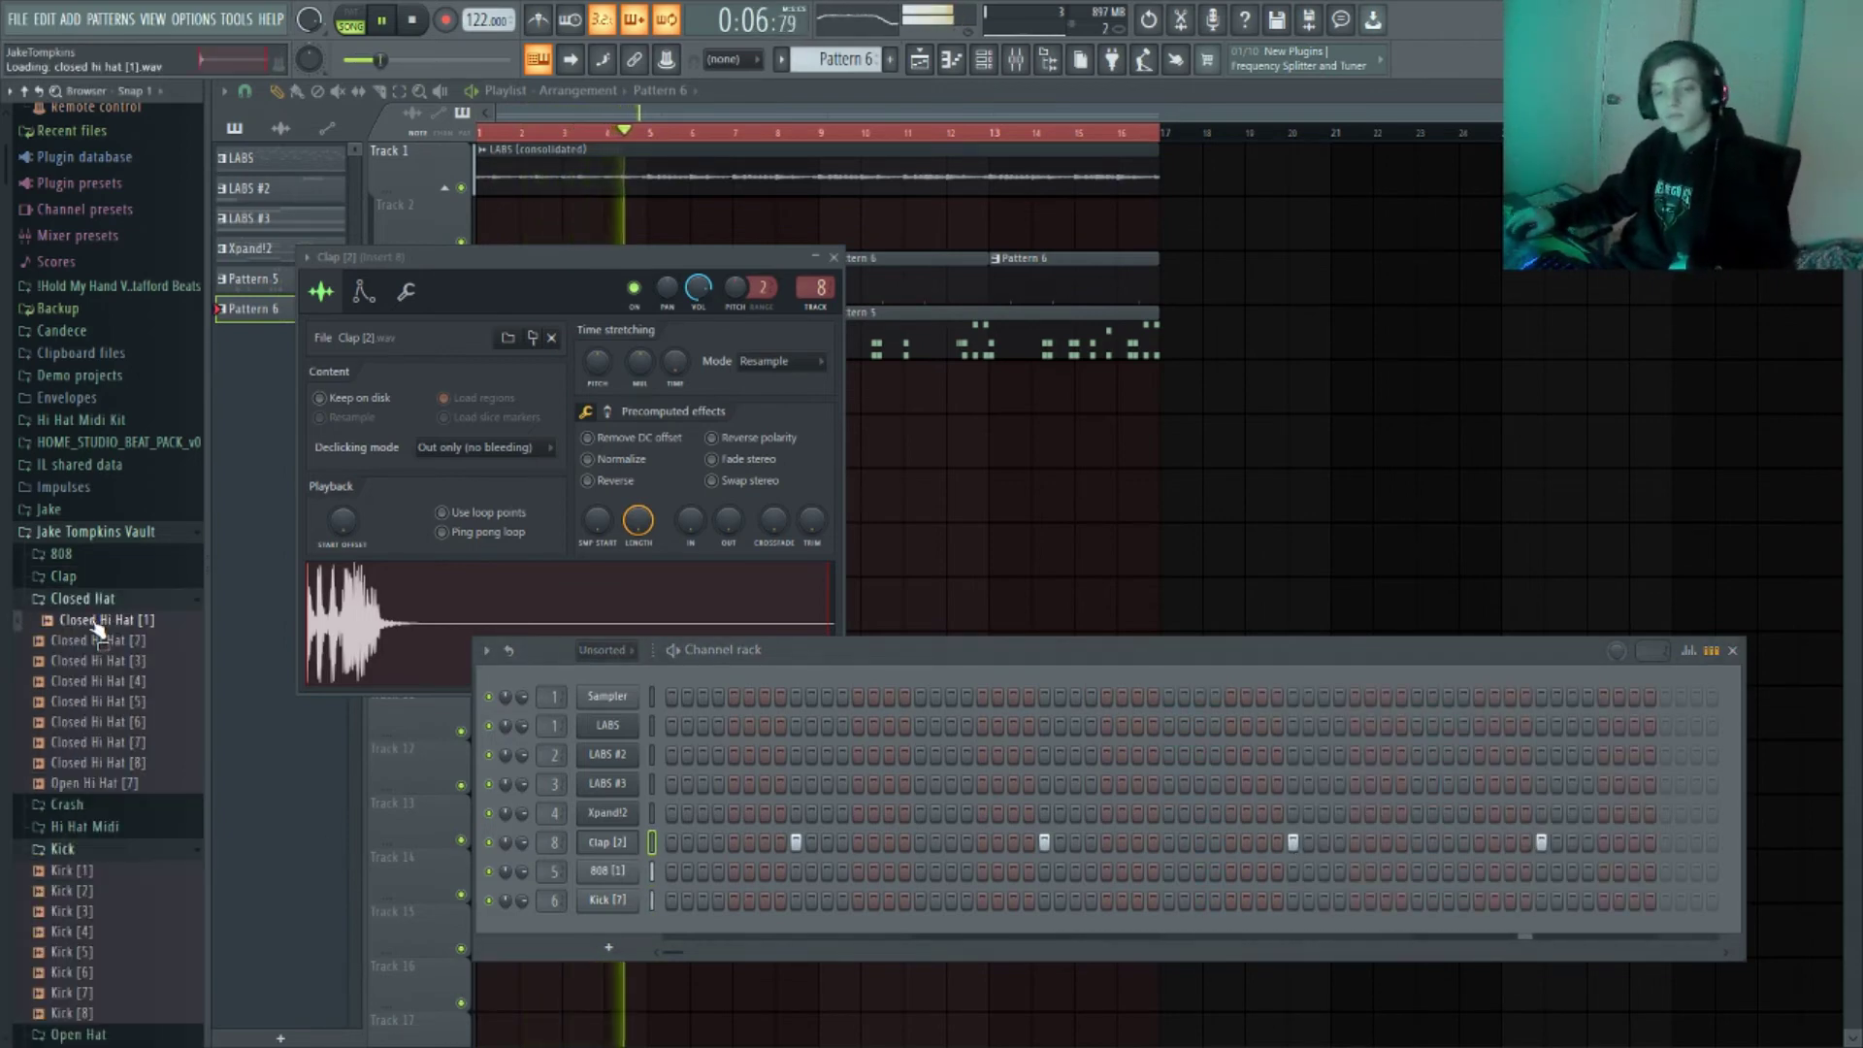
left_click_drag(97, 640, 607, 929)
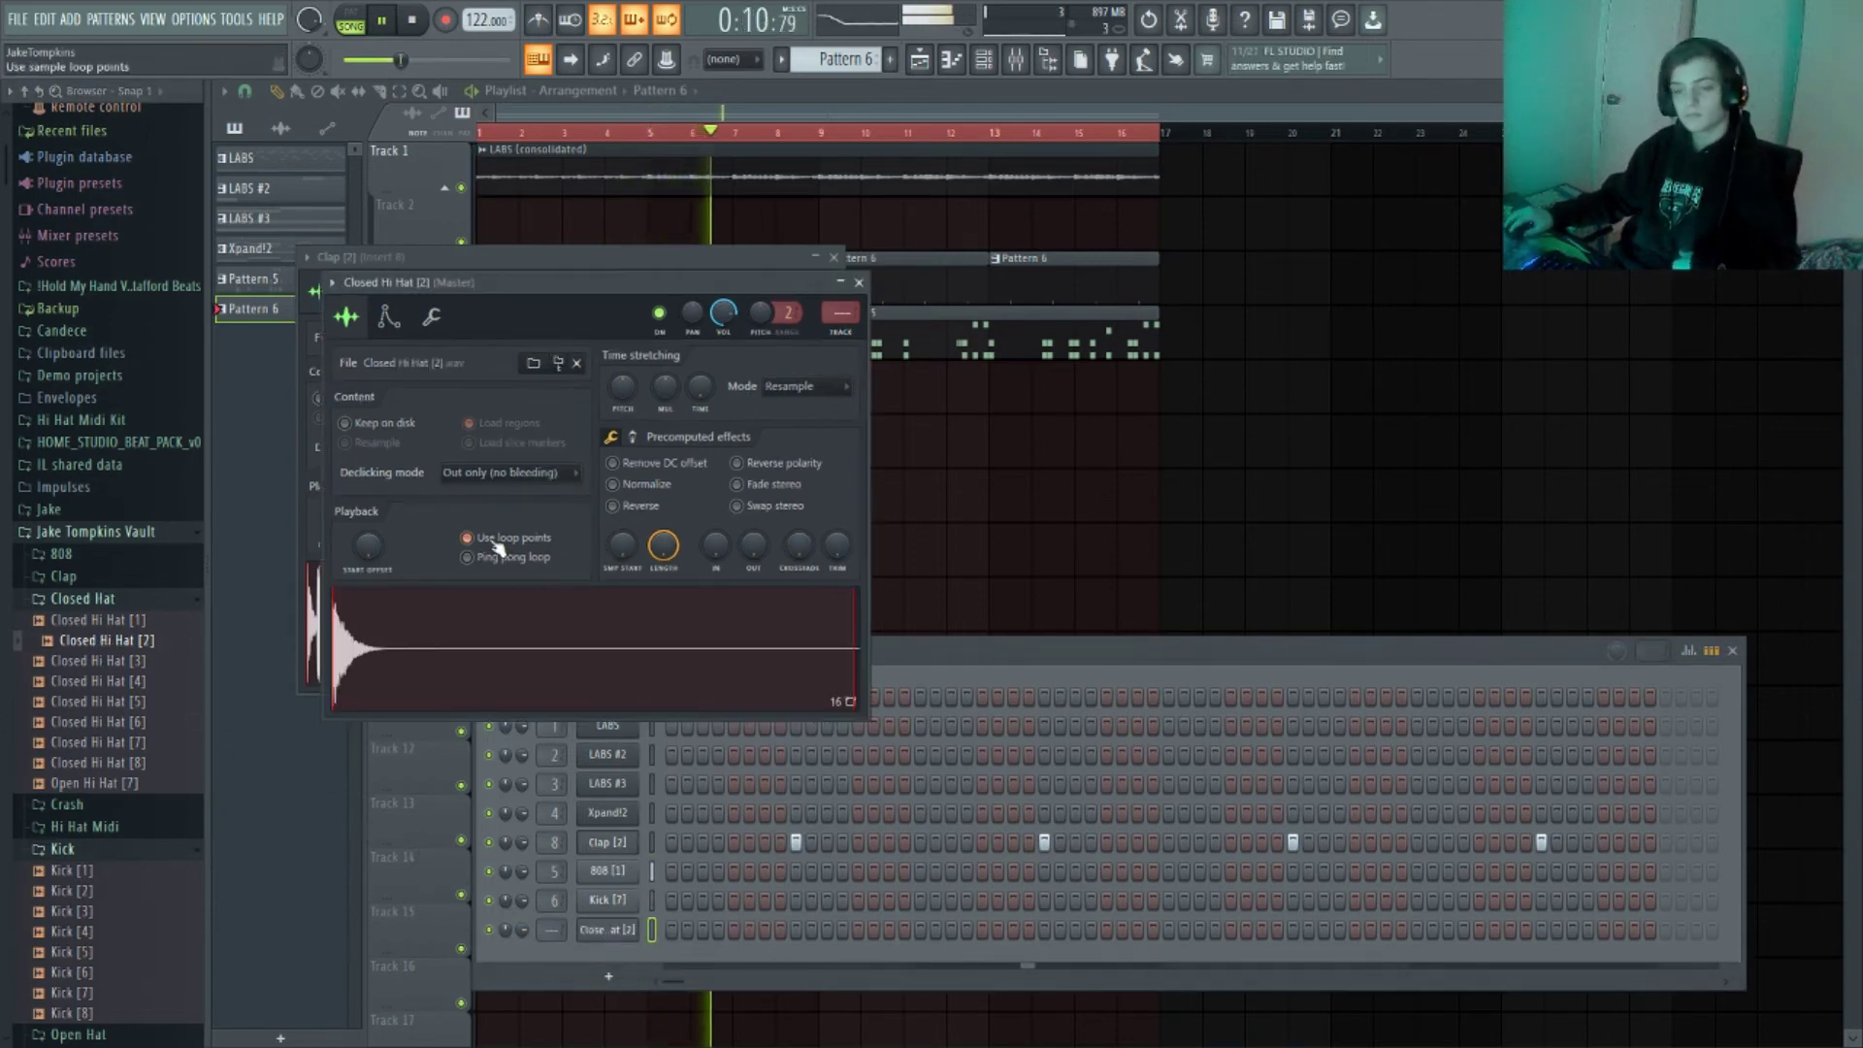
right_click(629, 949)
left_click(878, 832)
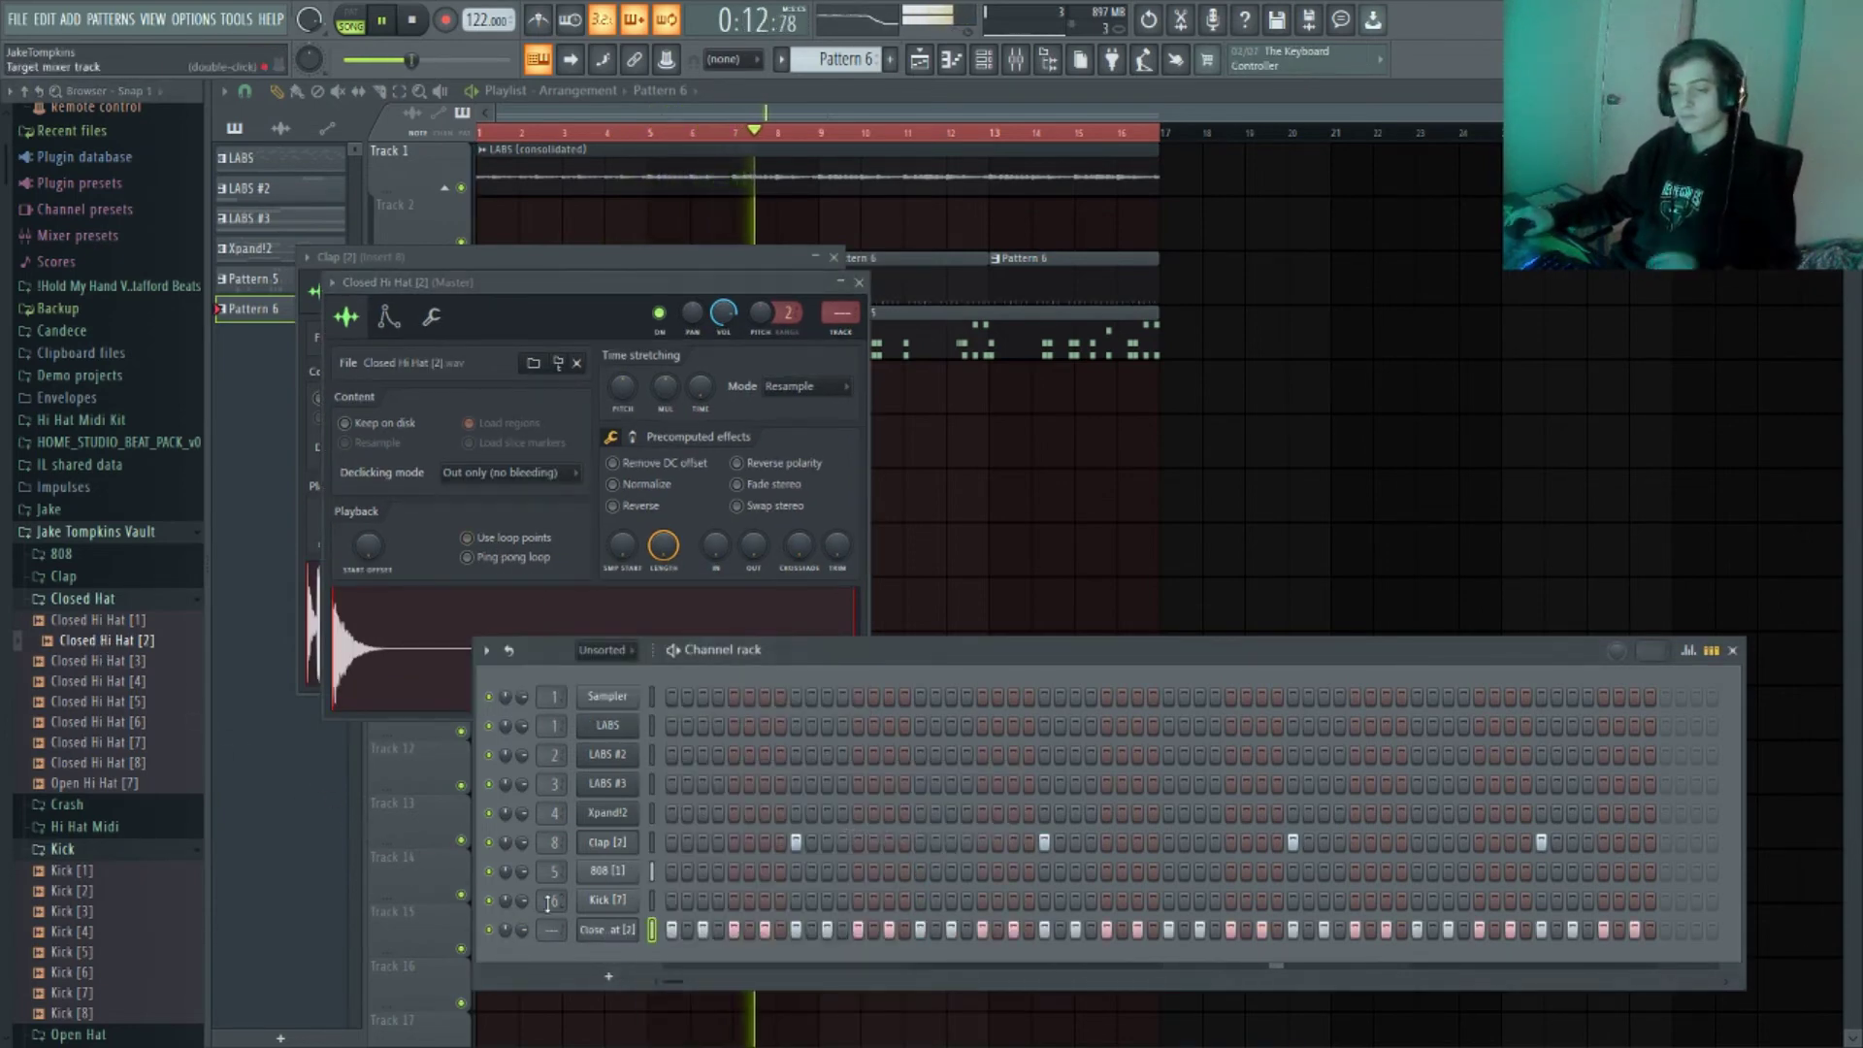
key("space")
Import Advanced Midi - 3 from the Hi Hat Midi folder into the closed hi-hat channel, route it to mixer track 9 and audition it
left_click(165, 606)
left_click(138, 669)
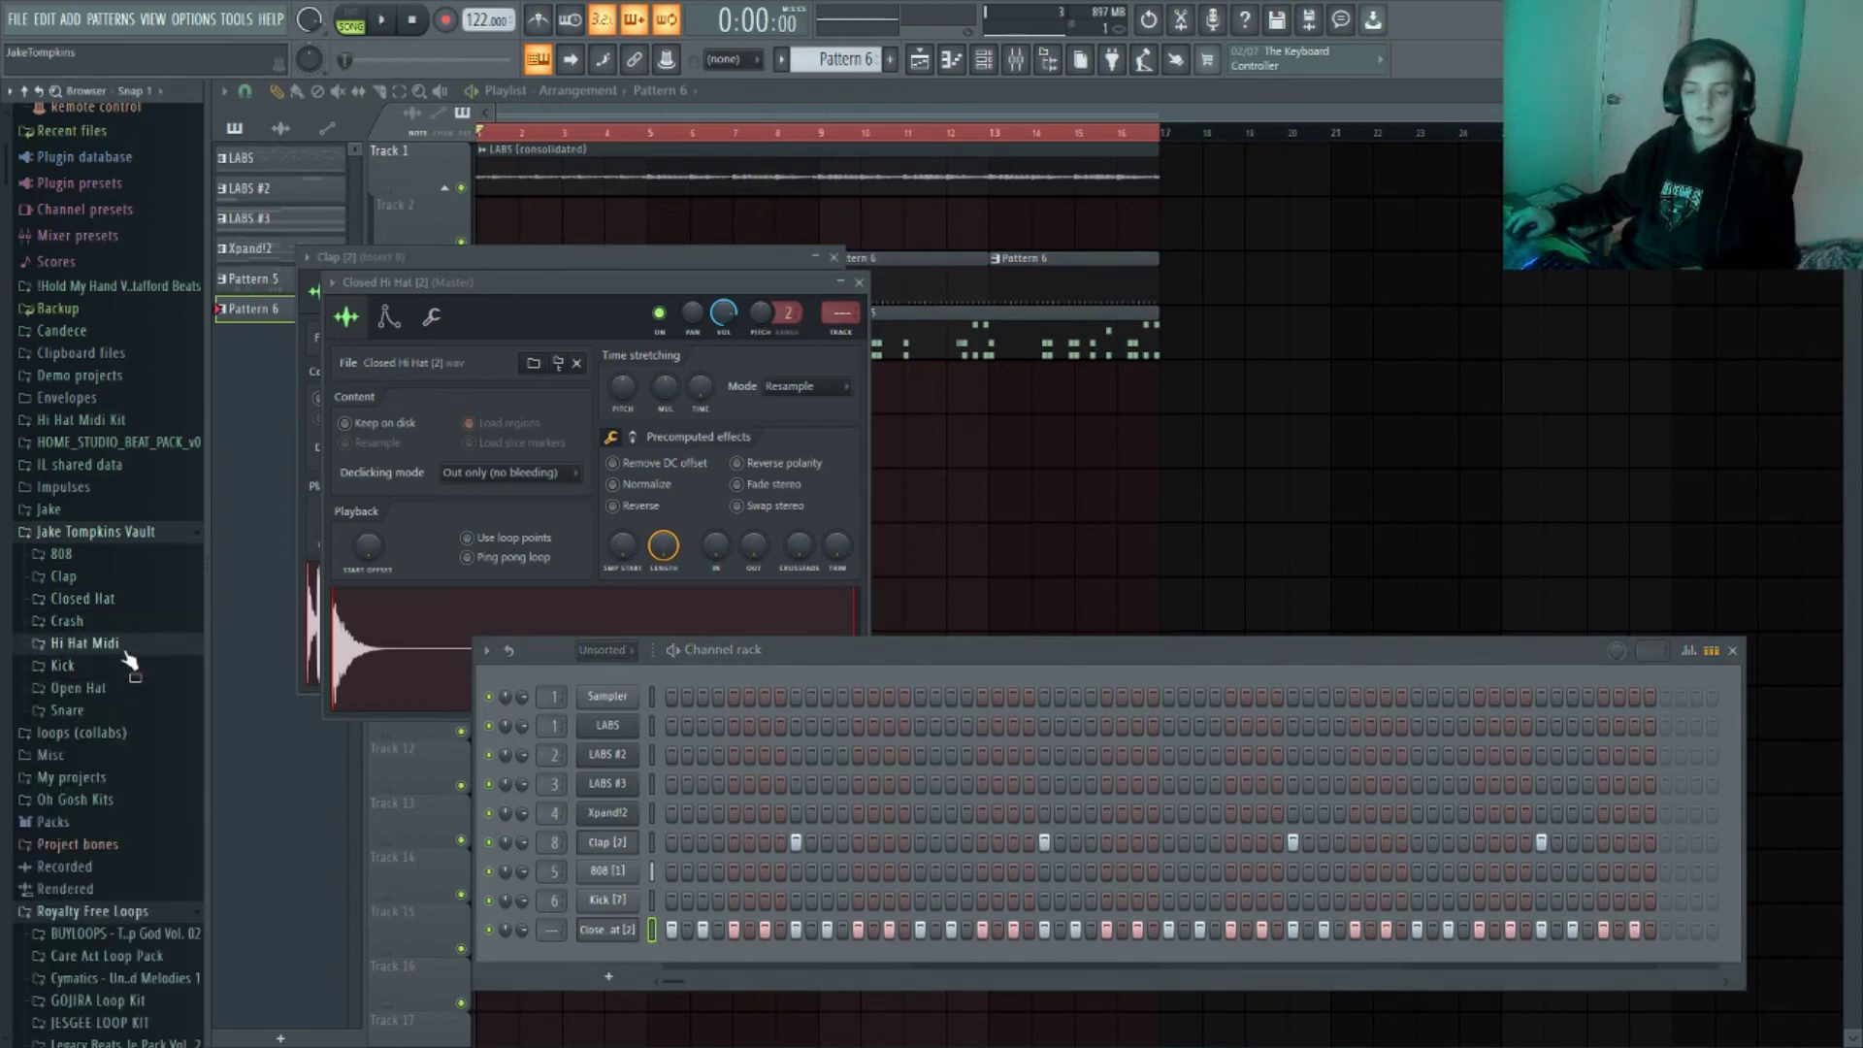
left_click(126, 643)
left_click(119, 668)
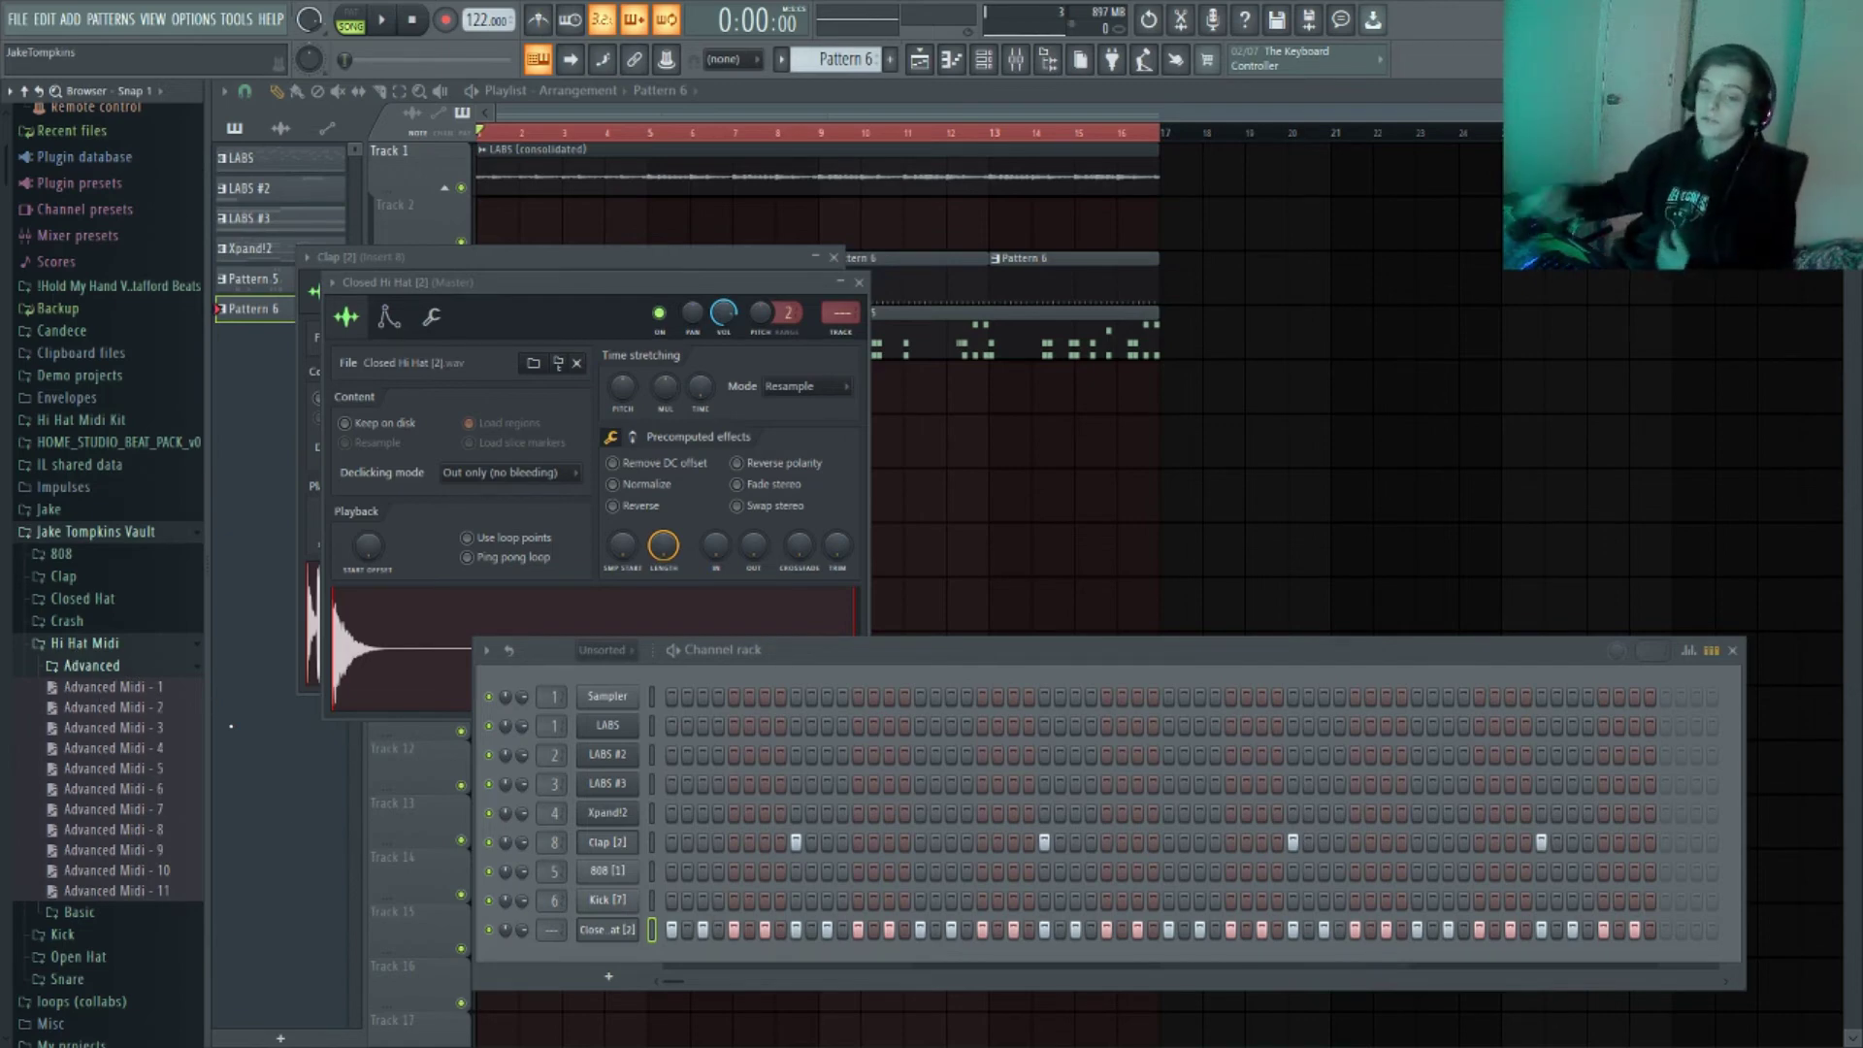
left_click_drag(160, 742, 615, 924)
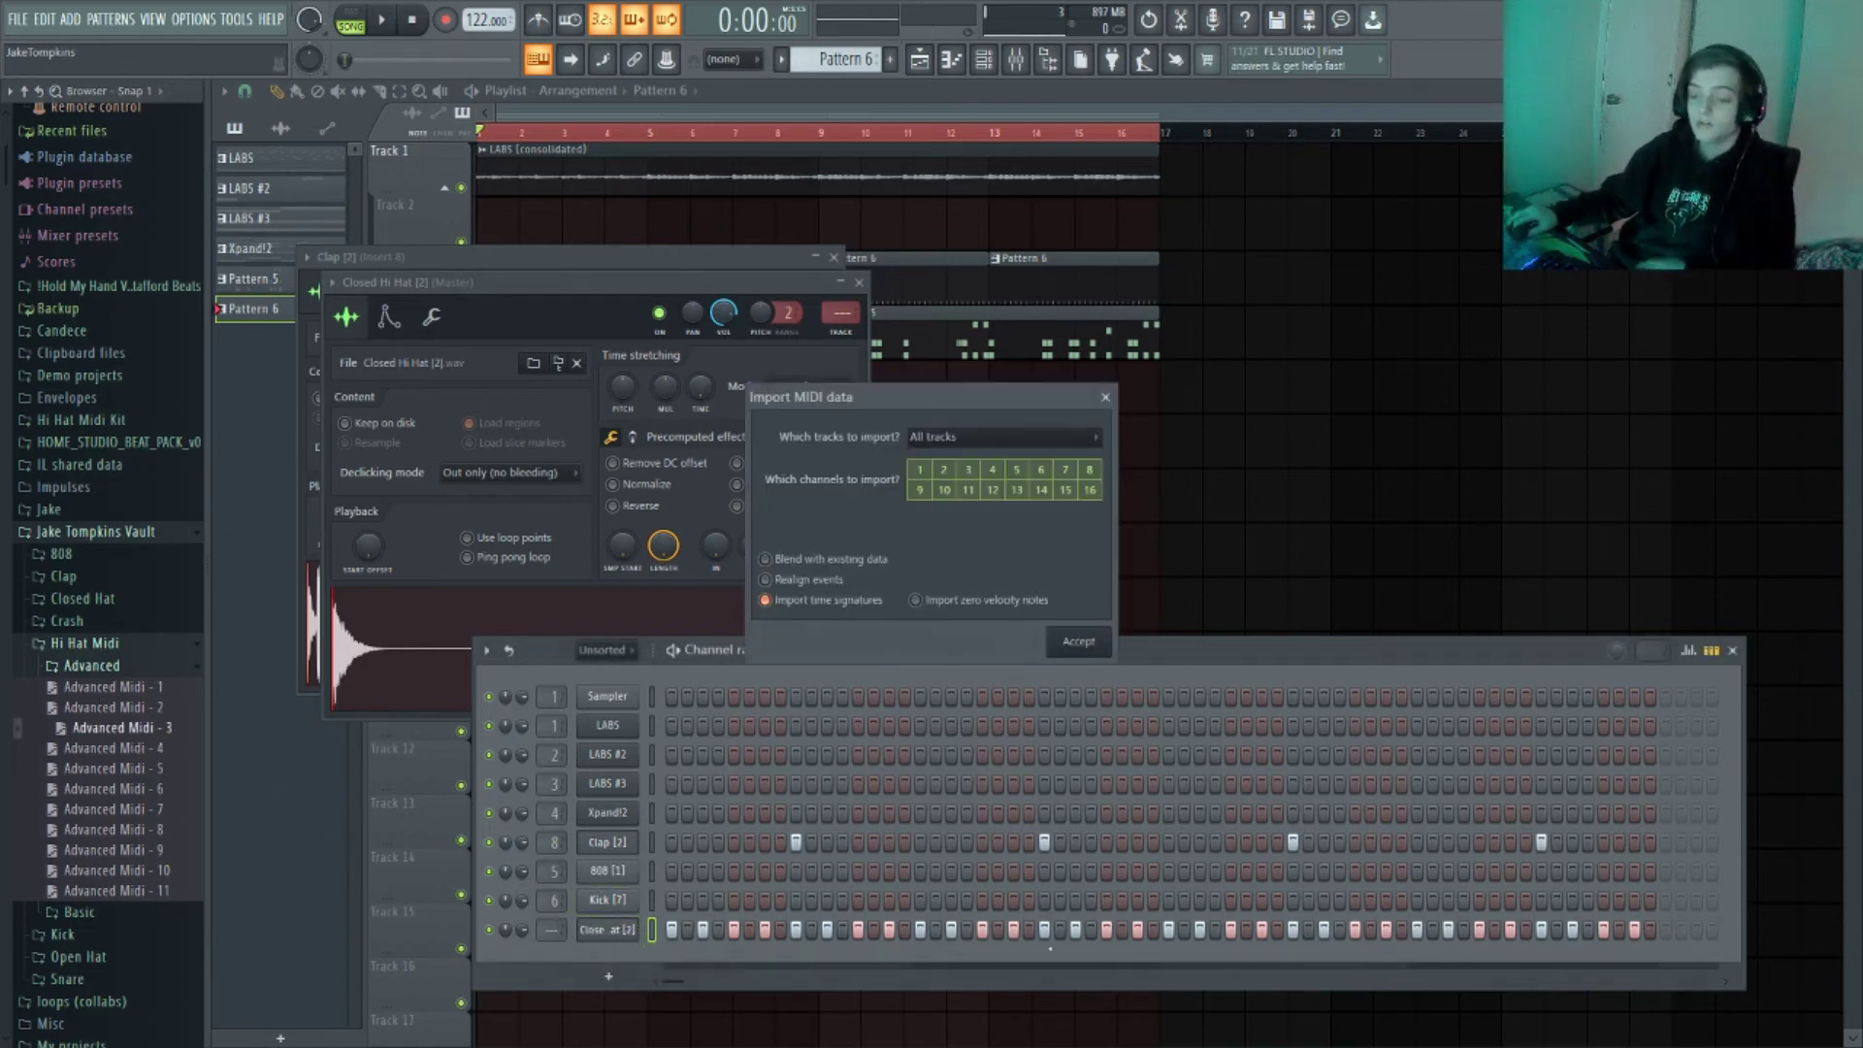
left_click(1093, 653)
key("space")
scroll(550, 930, "up", 4)
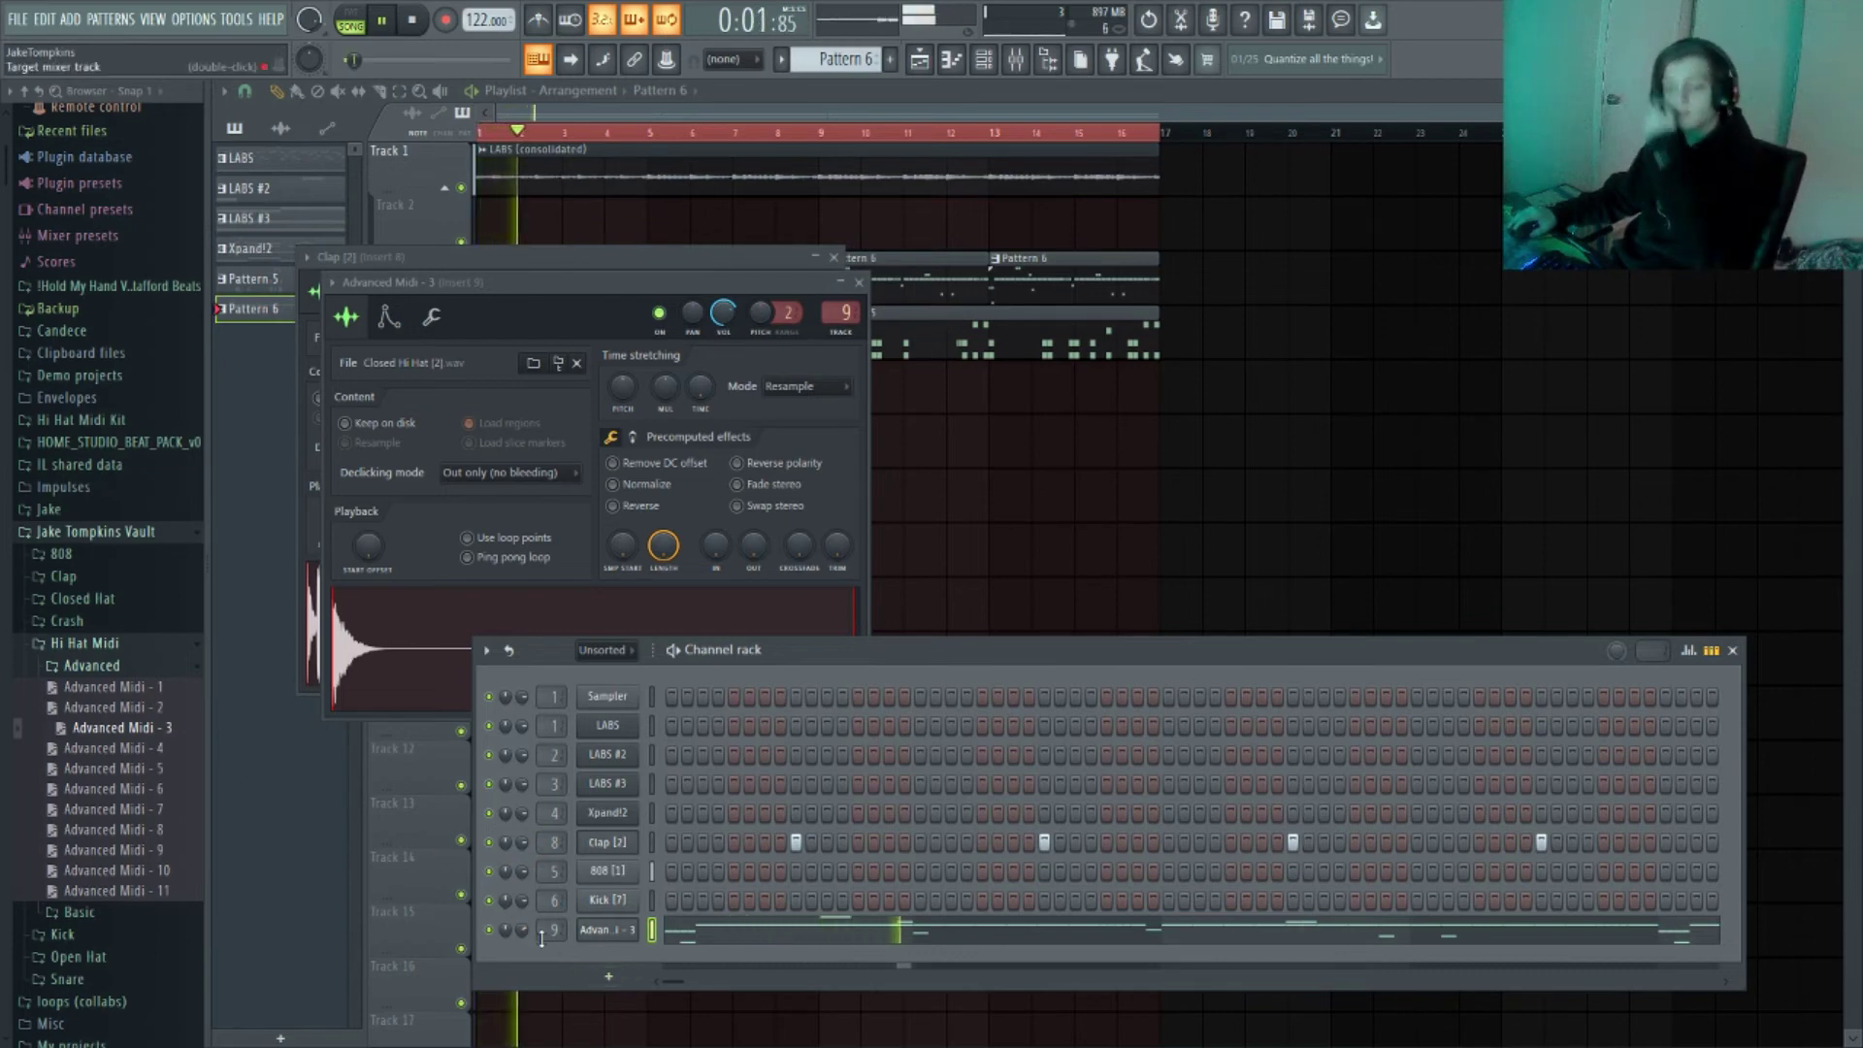
left_click(121, 668)
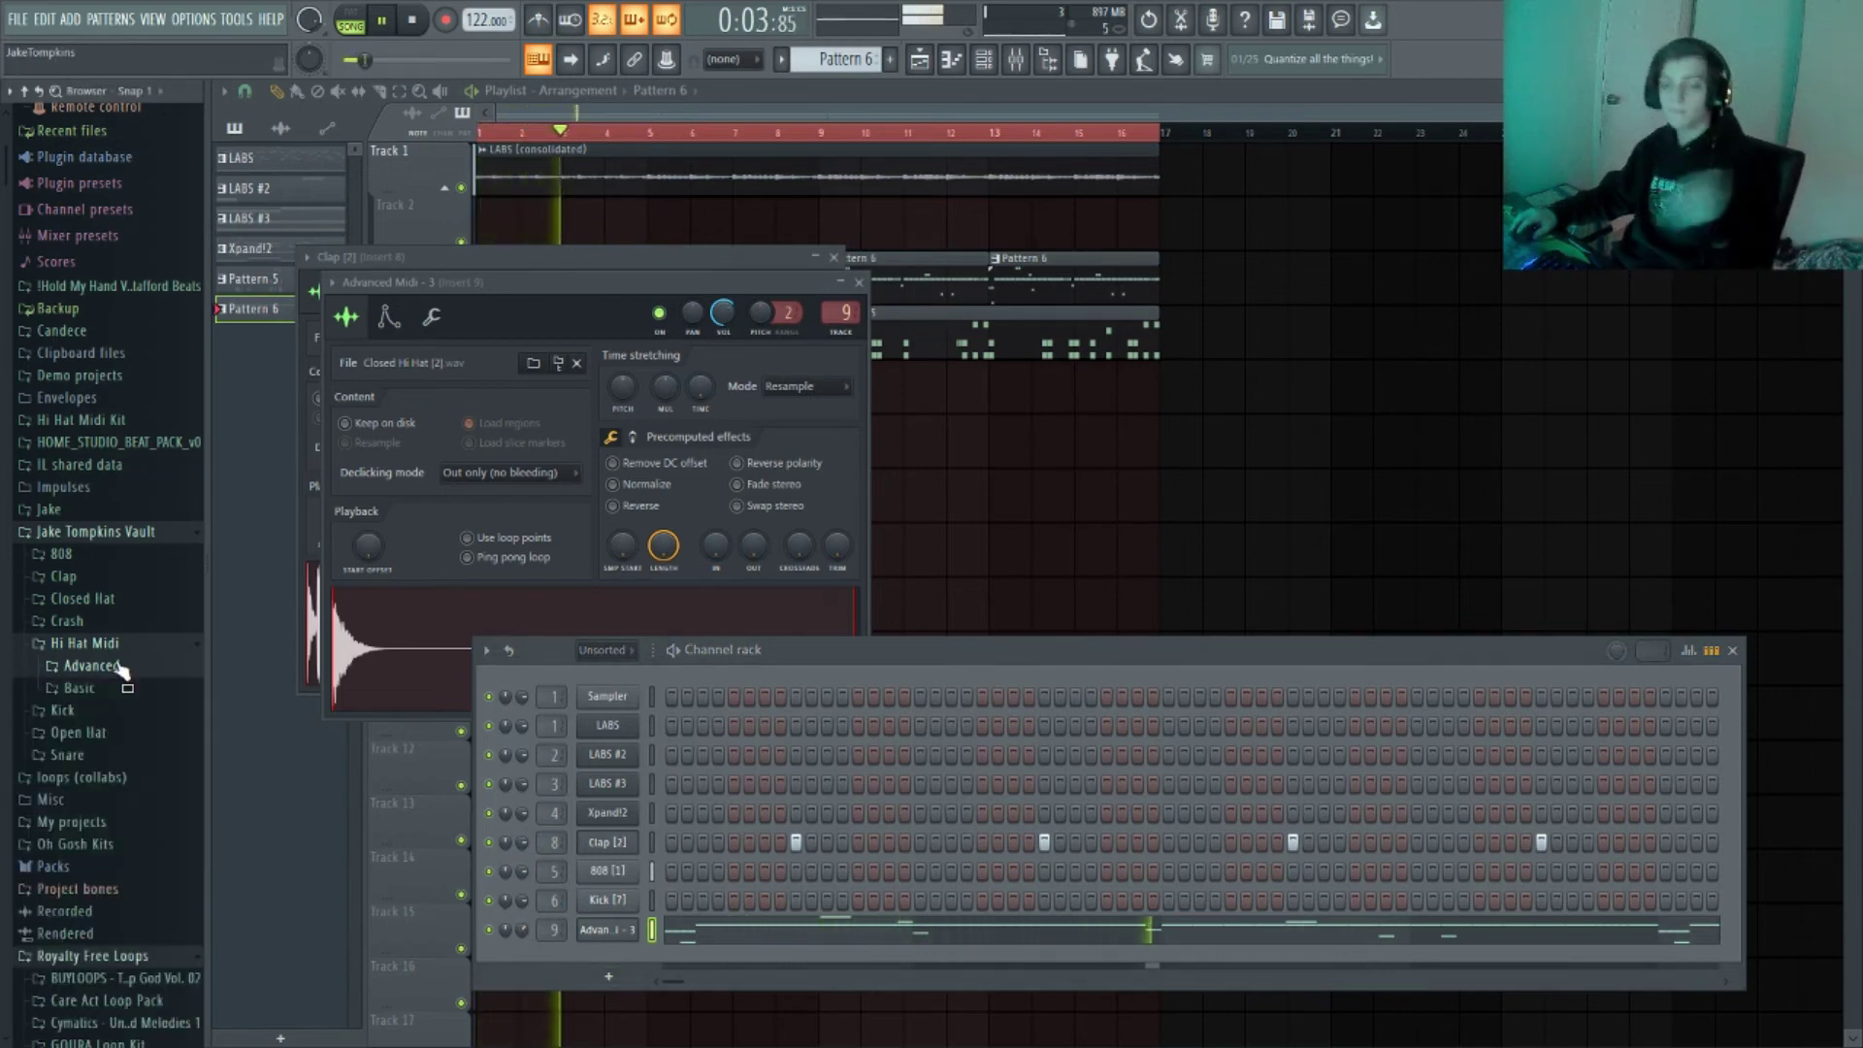
Load Open Hi Hat [3] from the vault's Open Hat folder into a new channel and place a hit on its first step
left_click(116, 648)
left_click(120, 688)
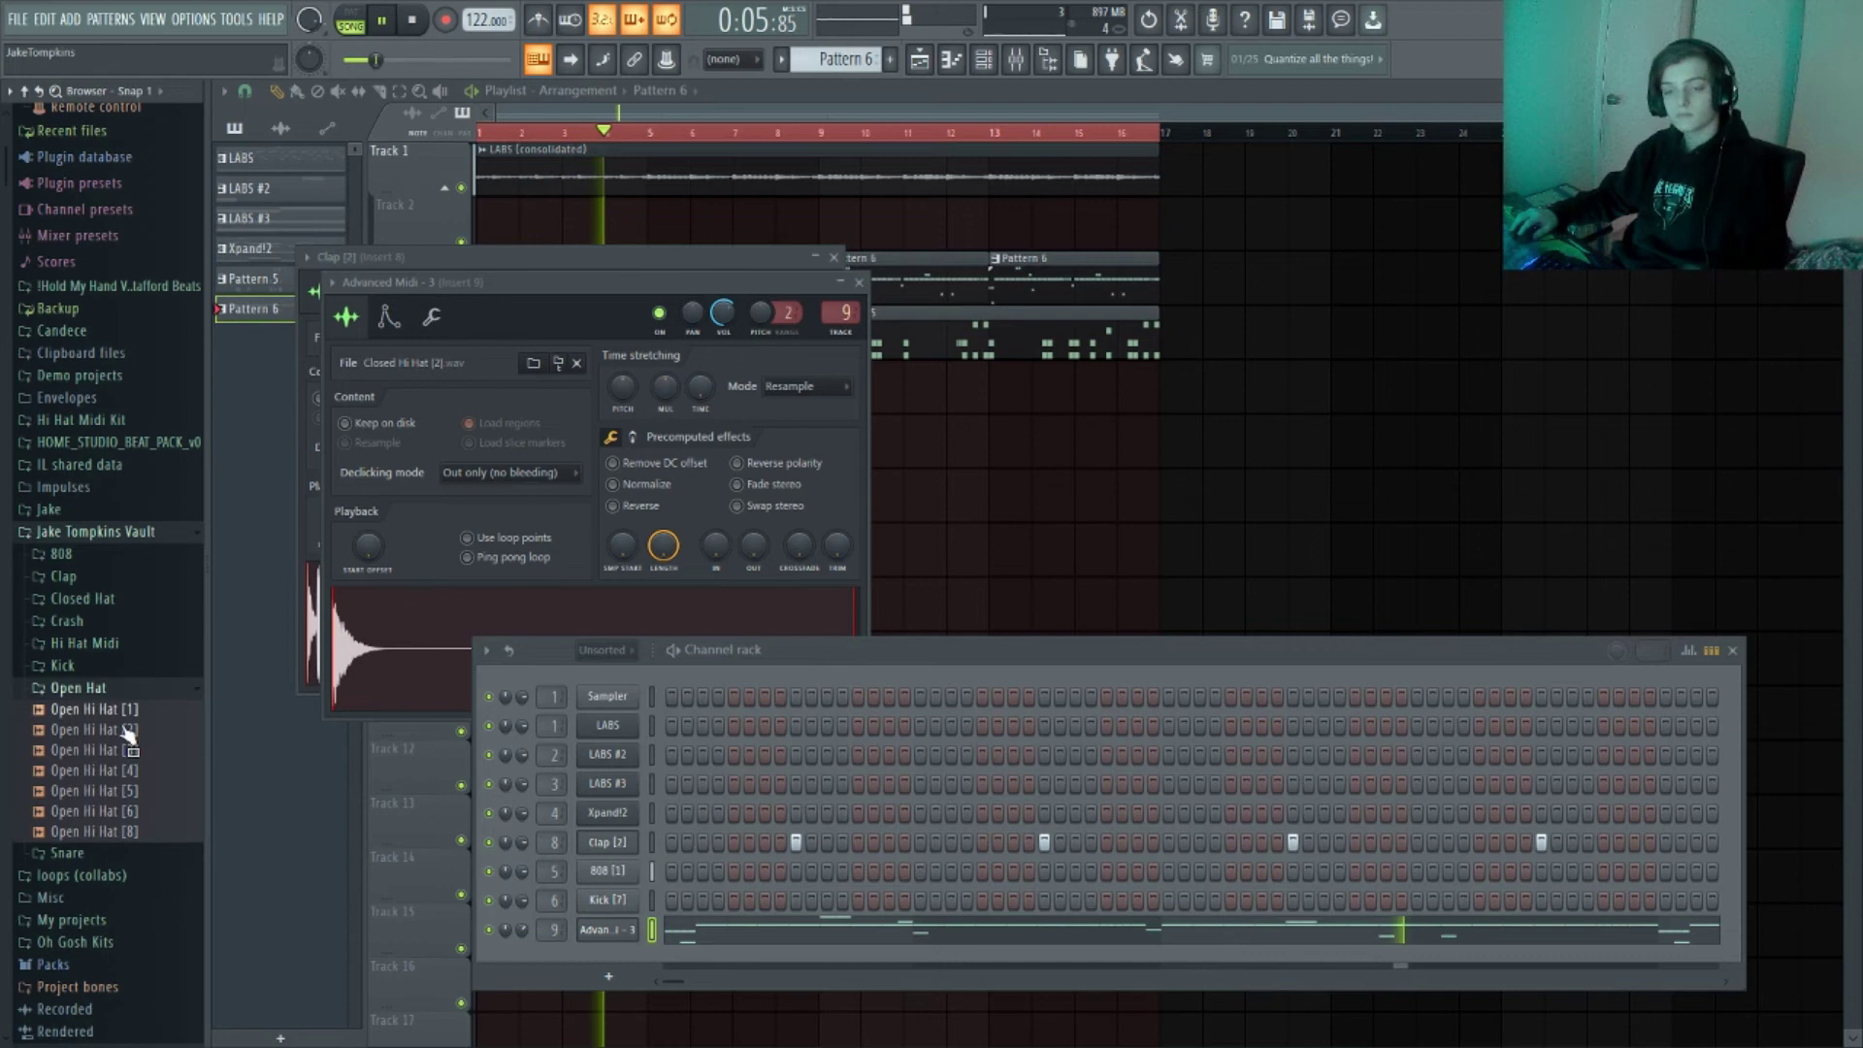
left_click_drag(140, 755, 611, 970)
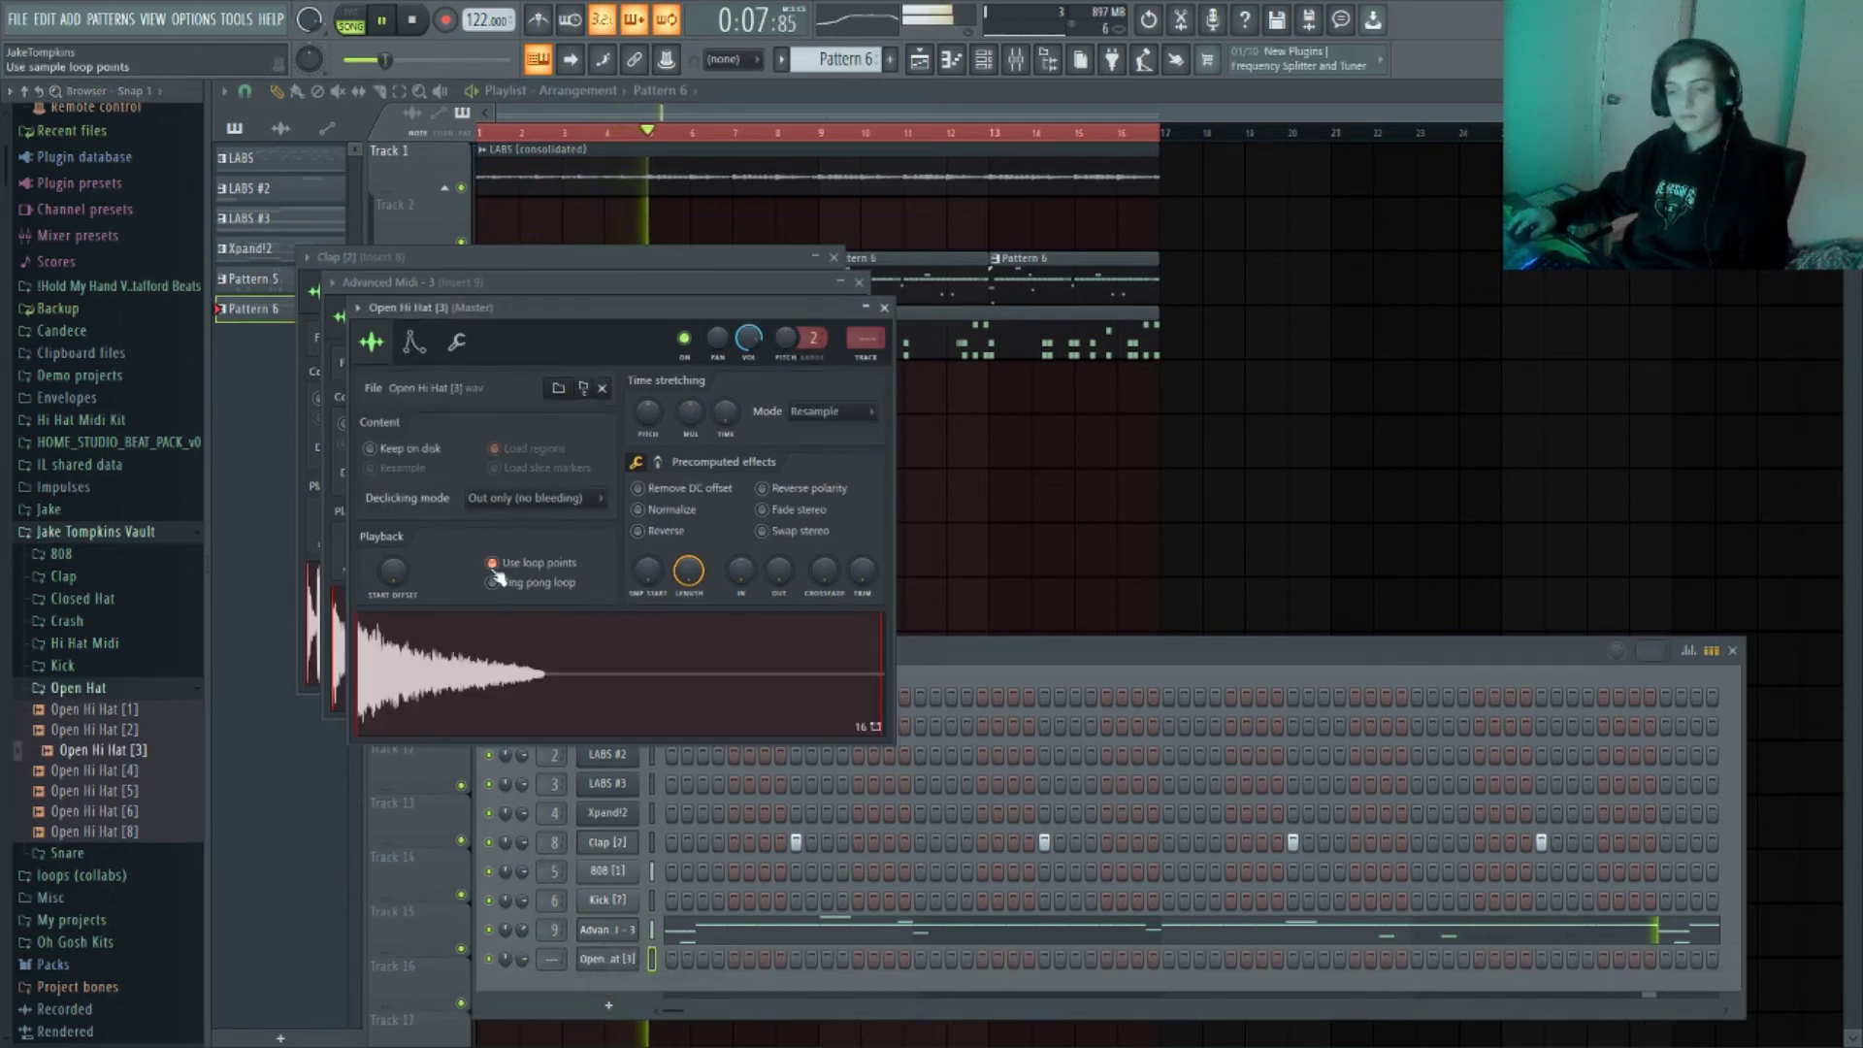
left_click(673, 959)
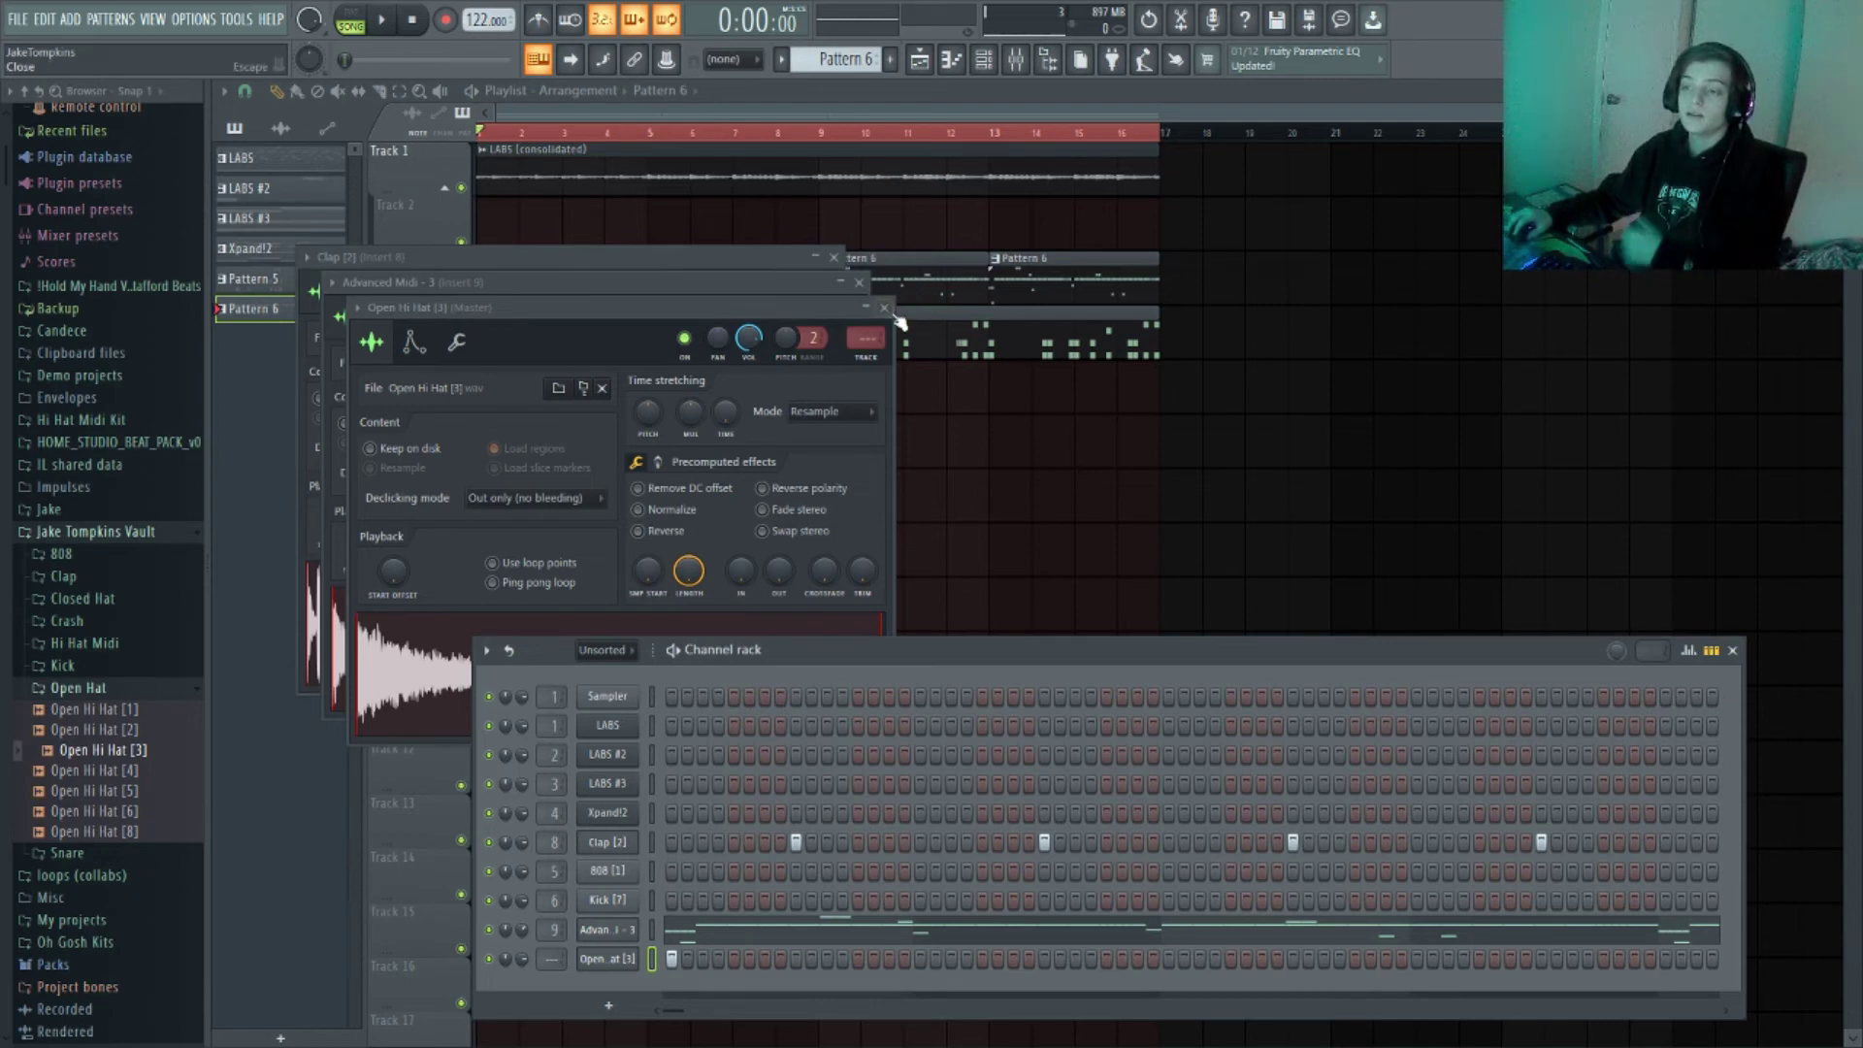
Close the sampler windows, route the open hi-hat to mixer track 10 and add hits on steps 33 and 39
left_click(883, 307)
left_click(859, 282)
left_click(834, 258)
key("space")
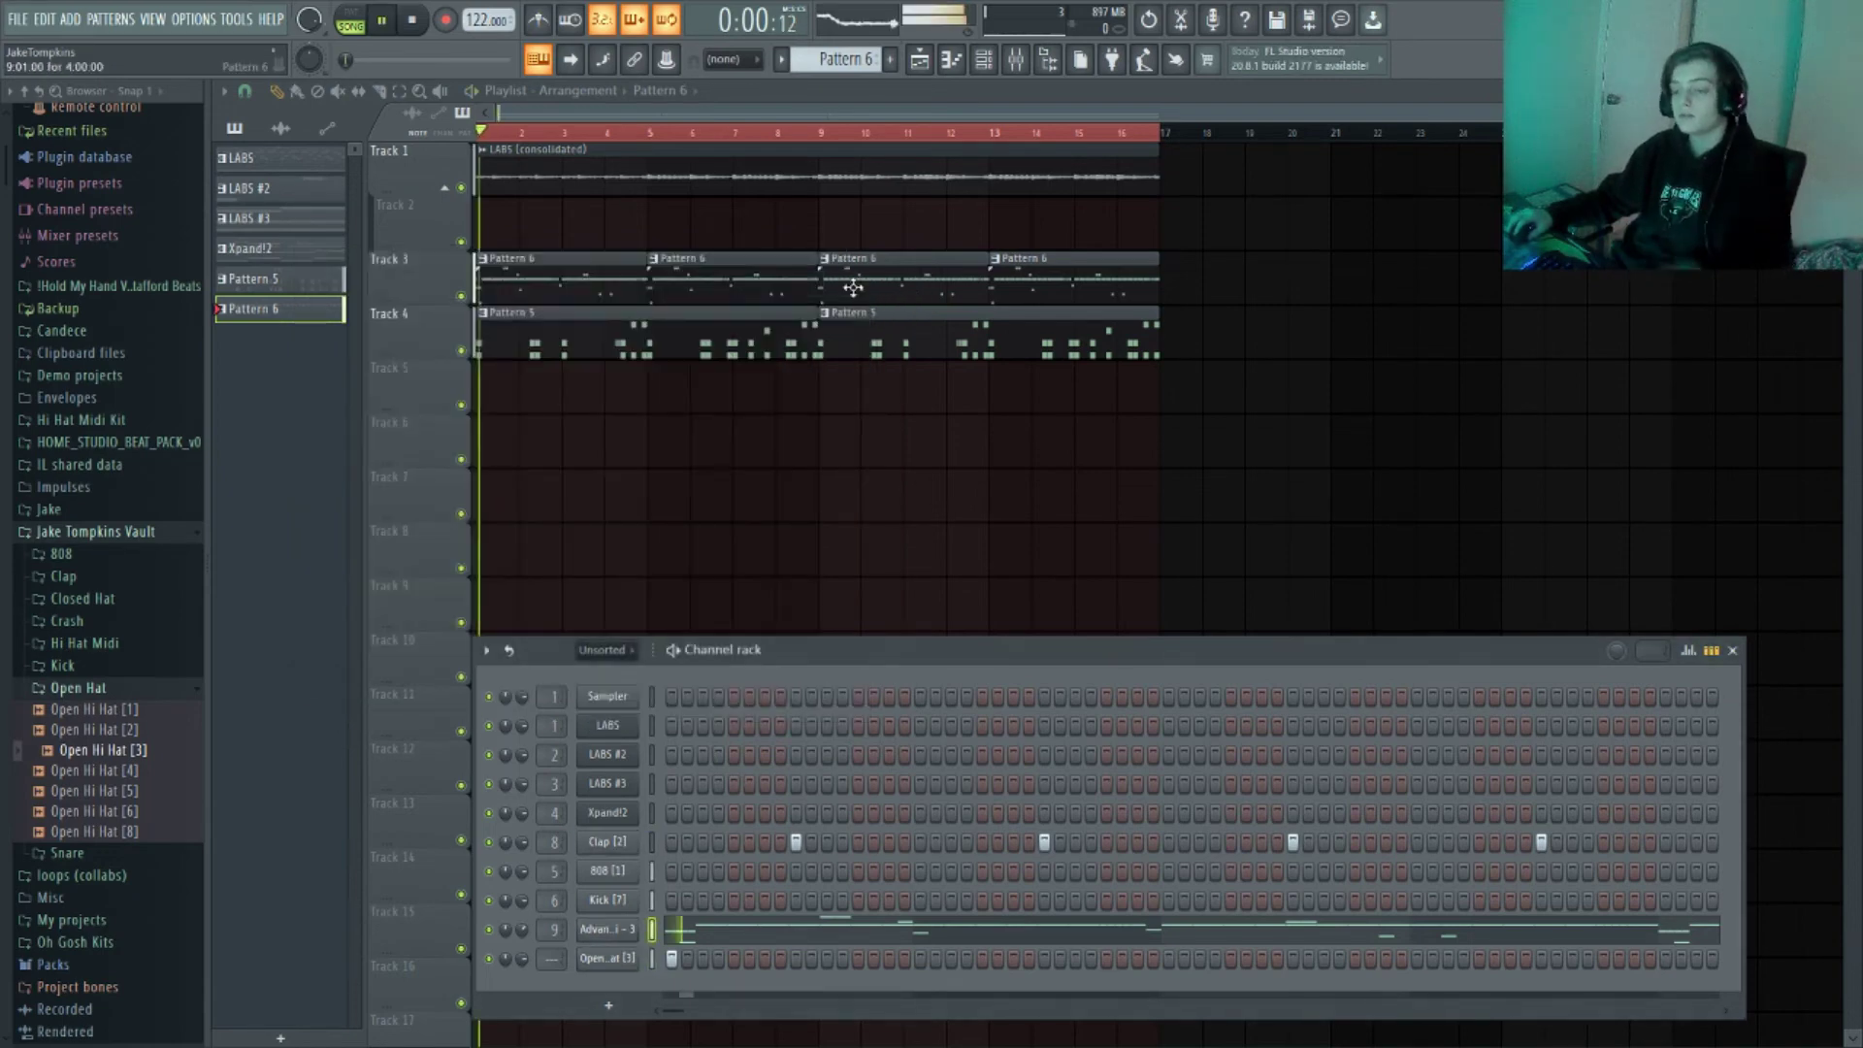
left_click_drag(546, 958, 545, 903)
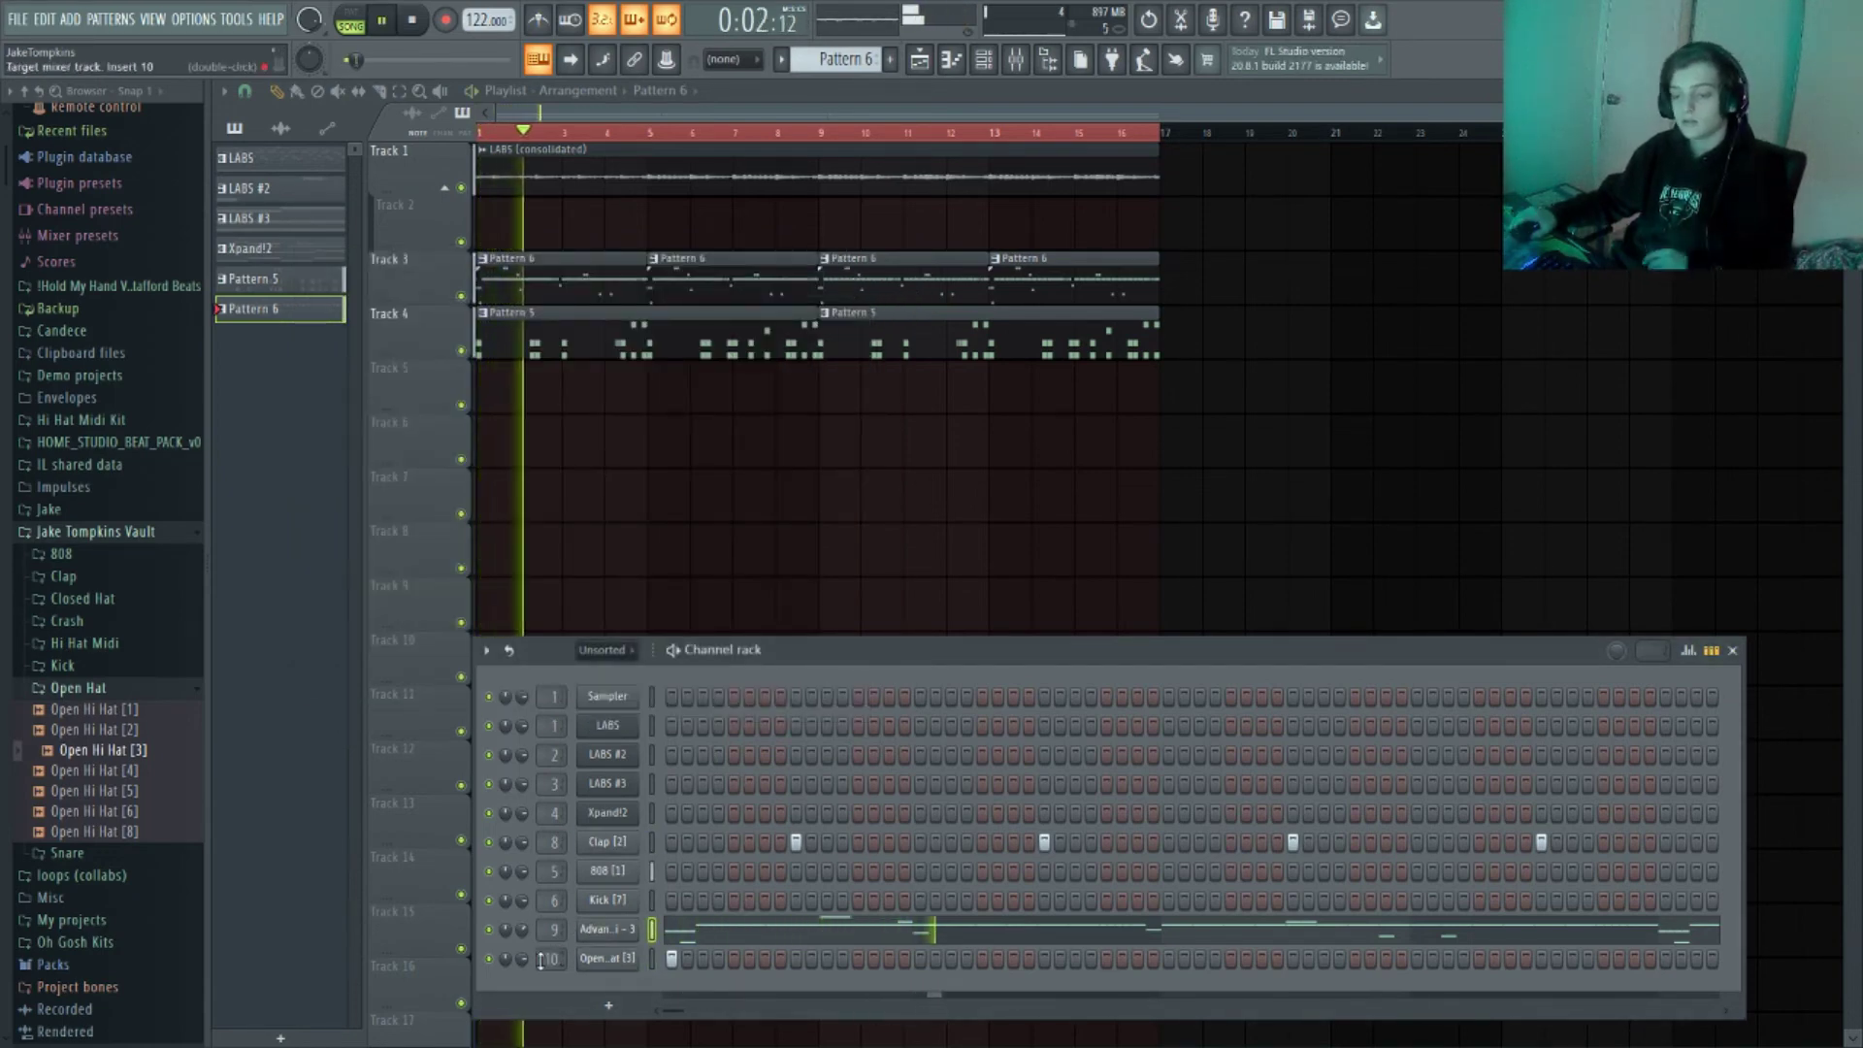
left_click(1168, 959)
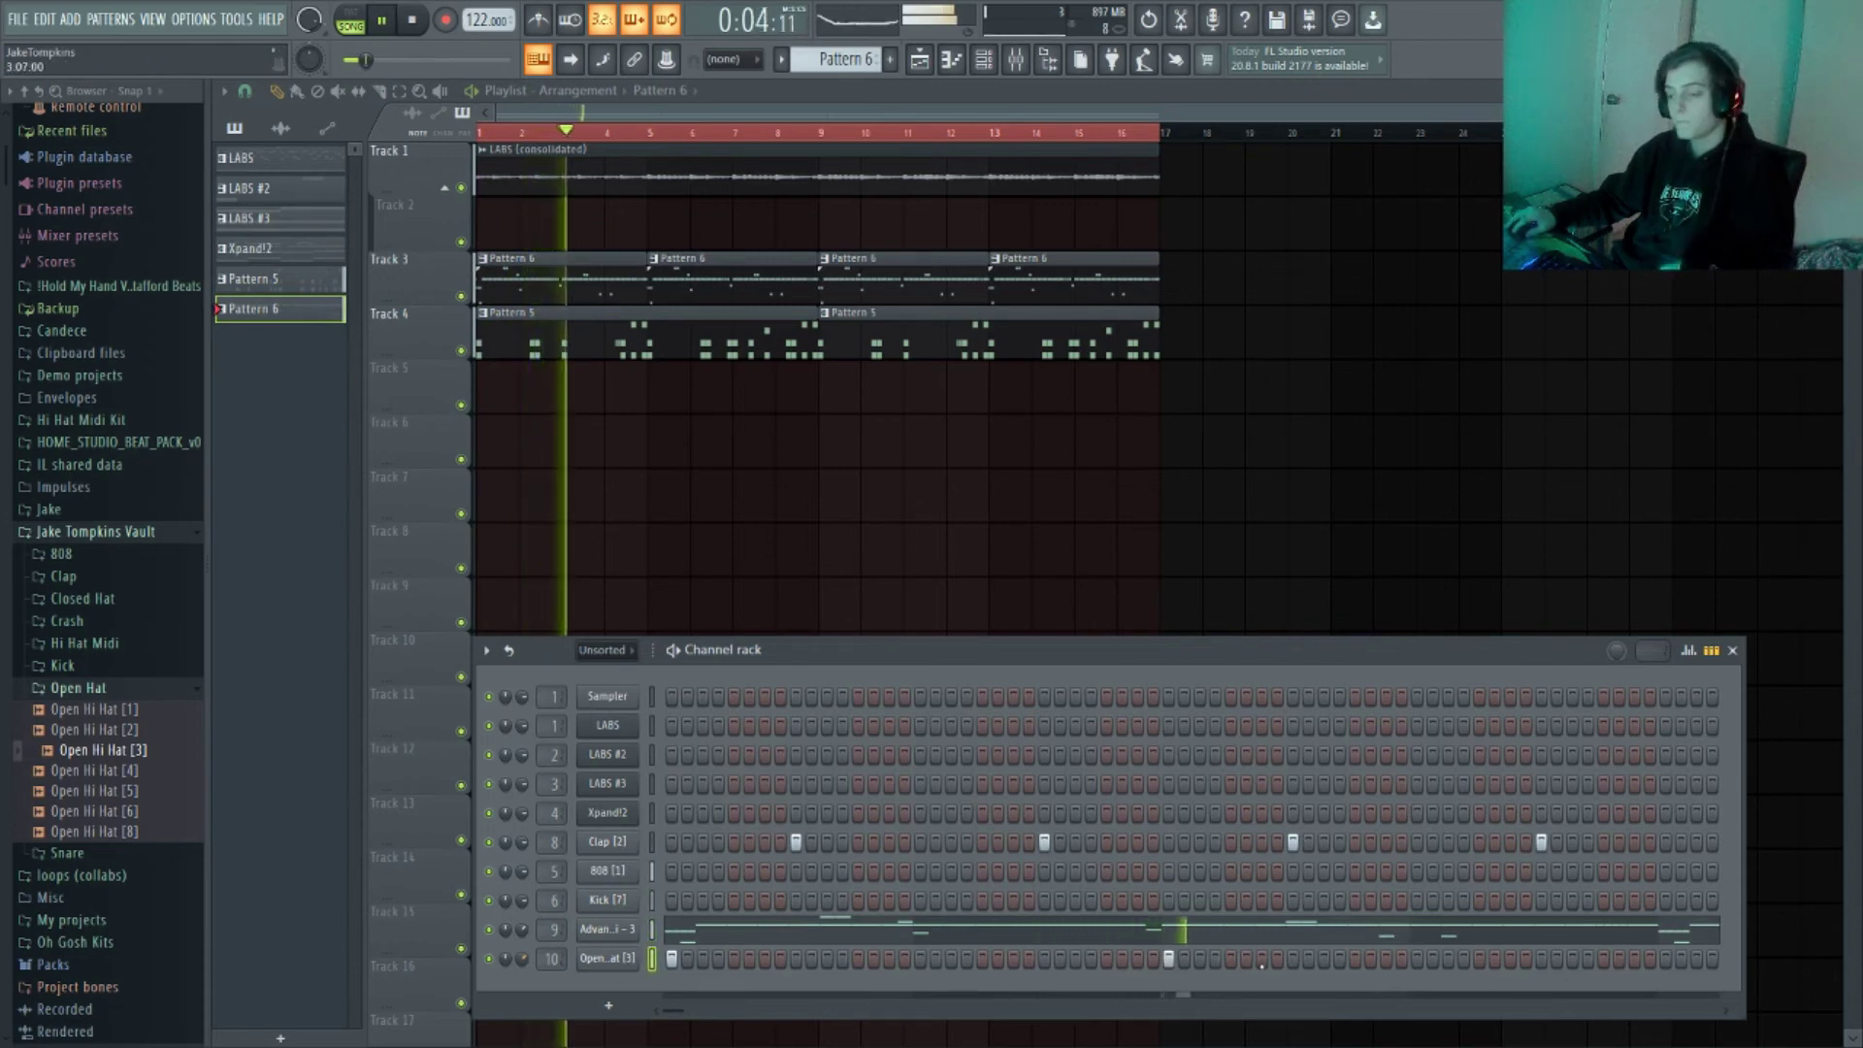
left_click(1261, 959)
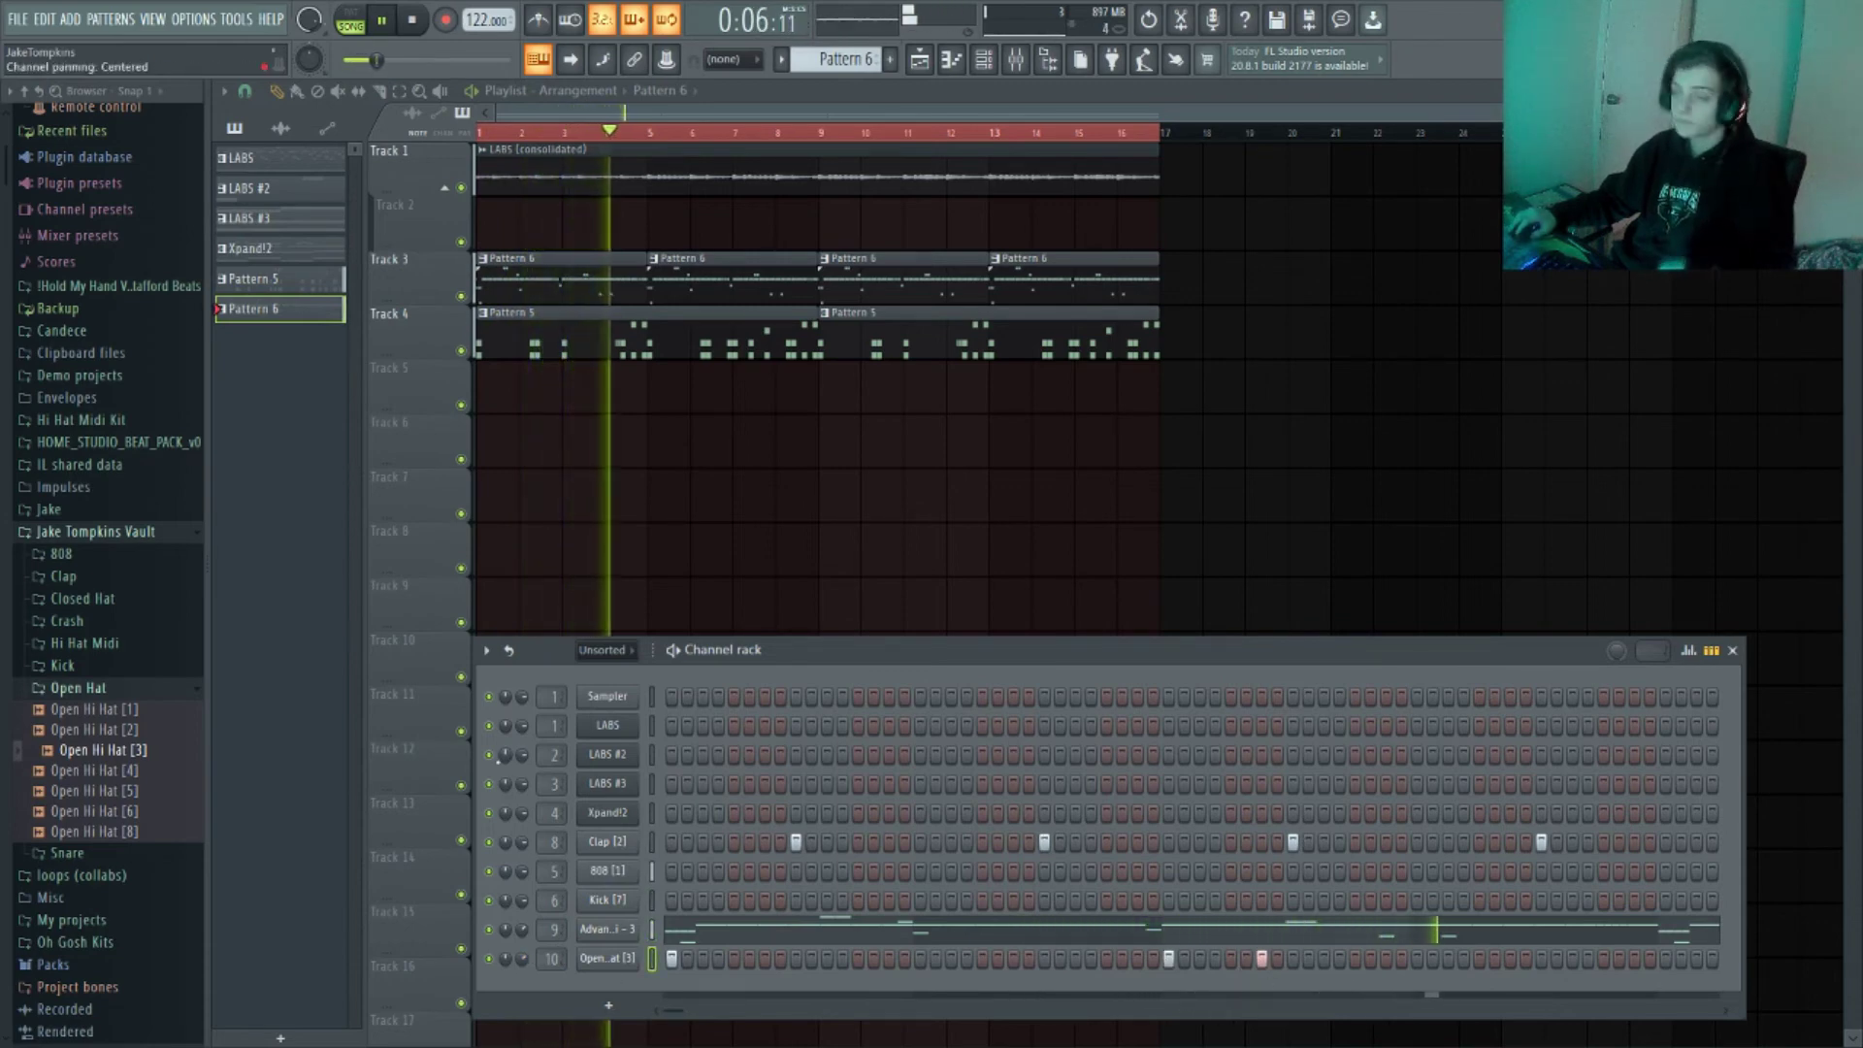
Load the Snare [7] sample from the vault's Snare folder into a new channel
left_click(118, 688)
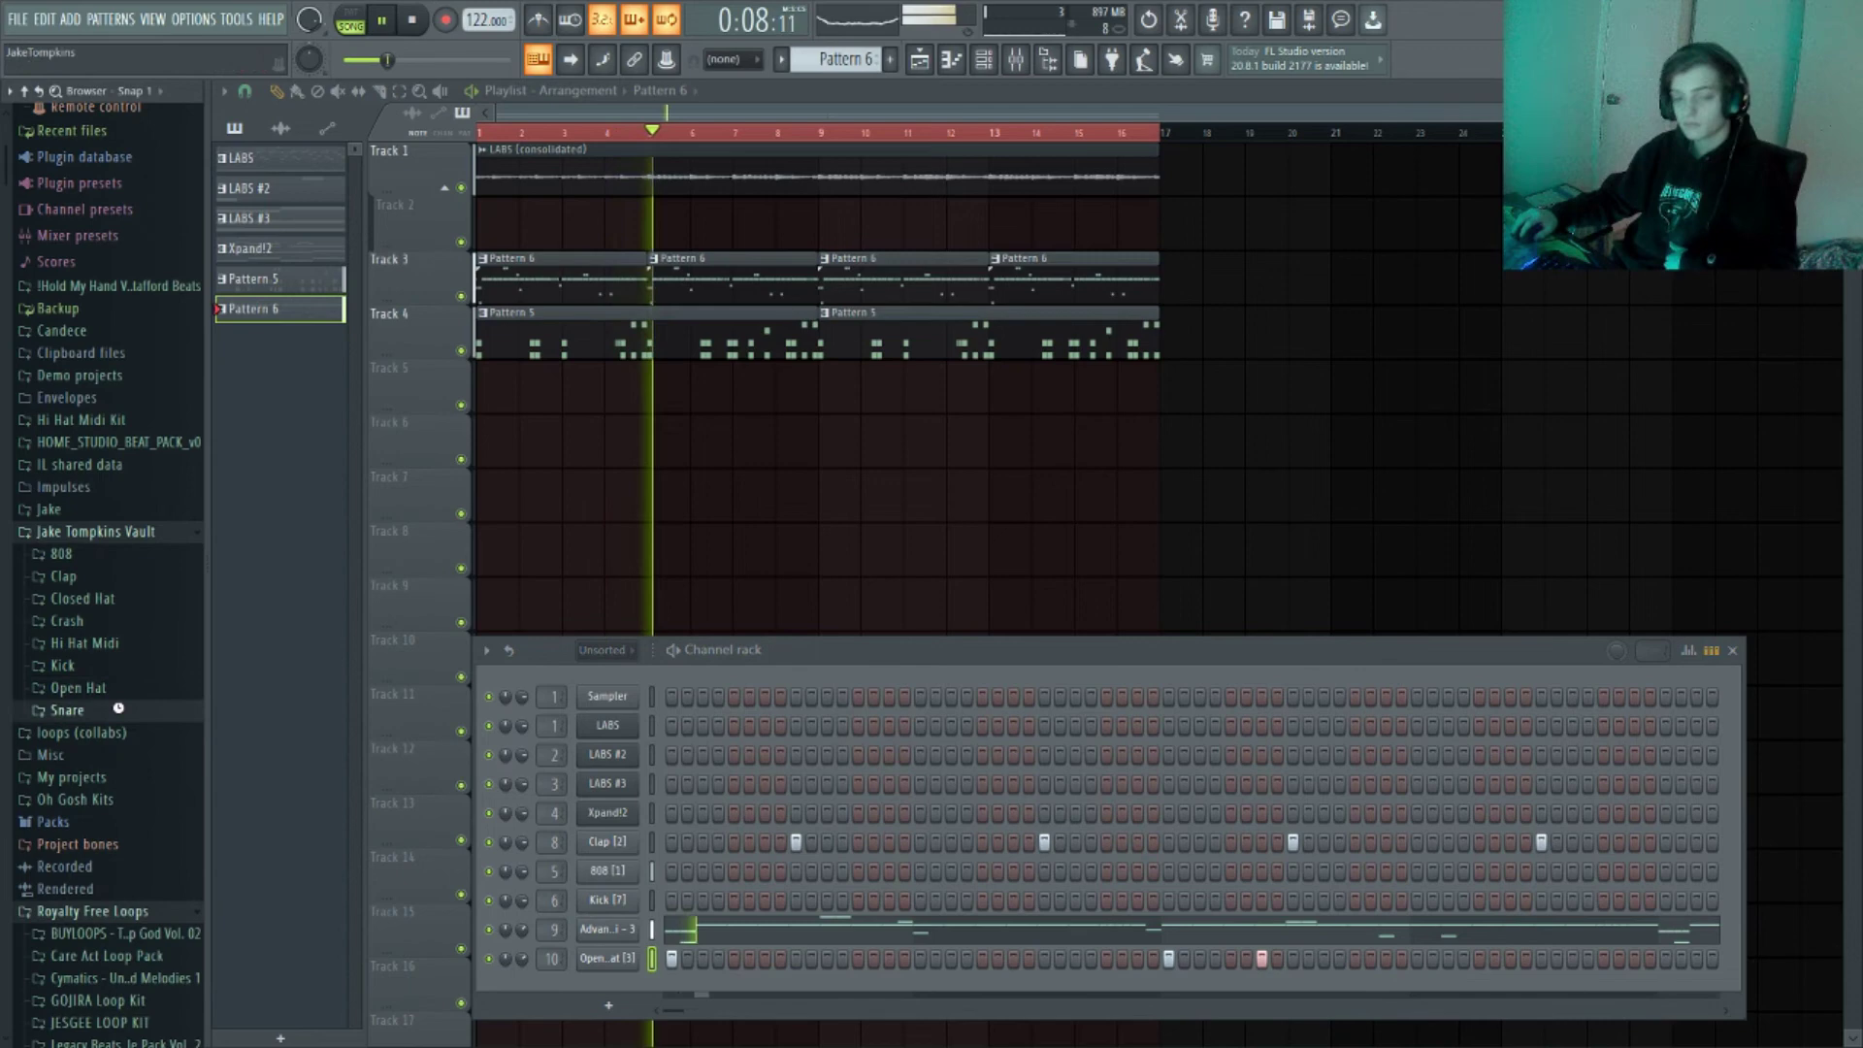
left_click(132, 859)
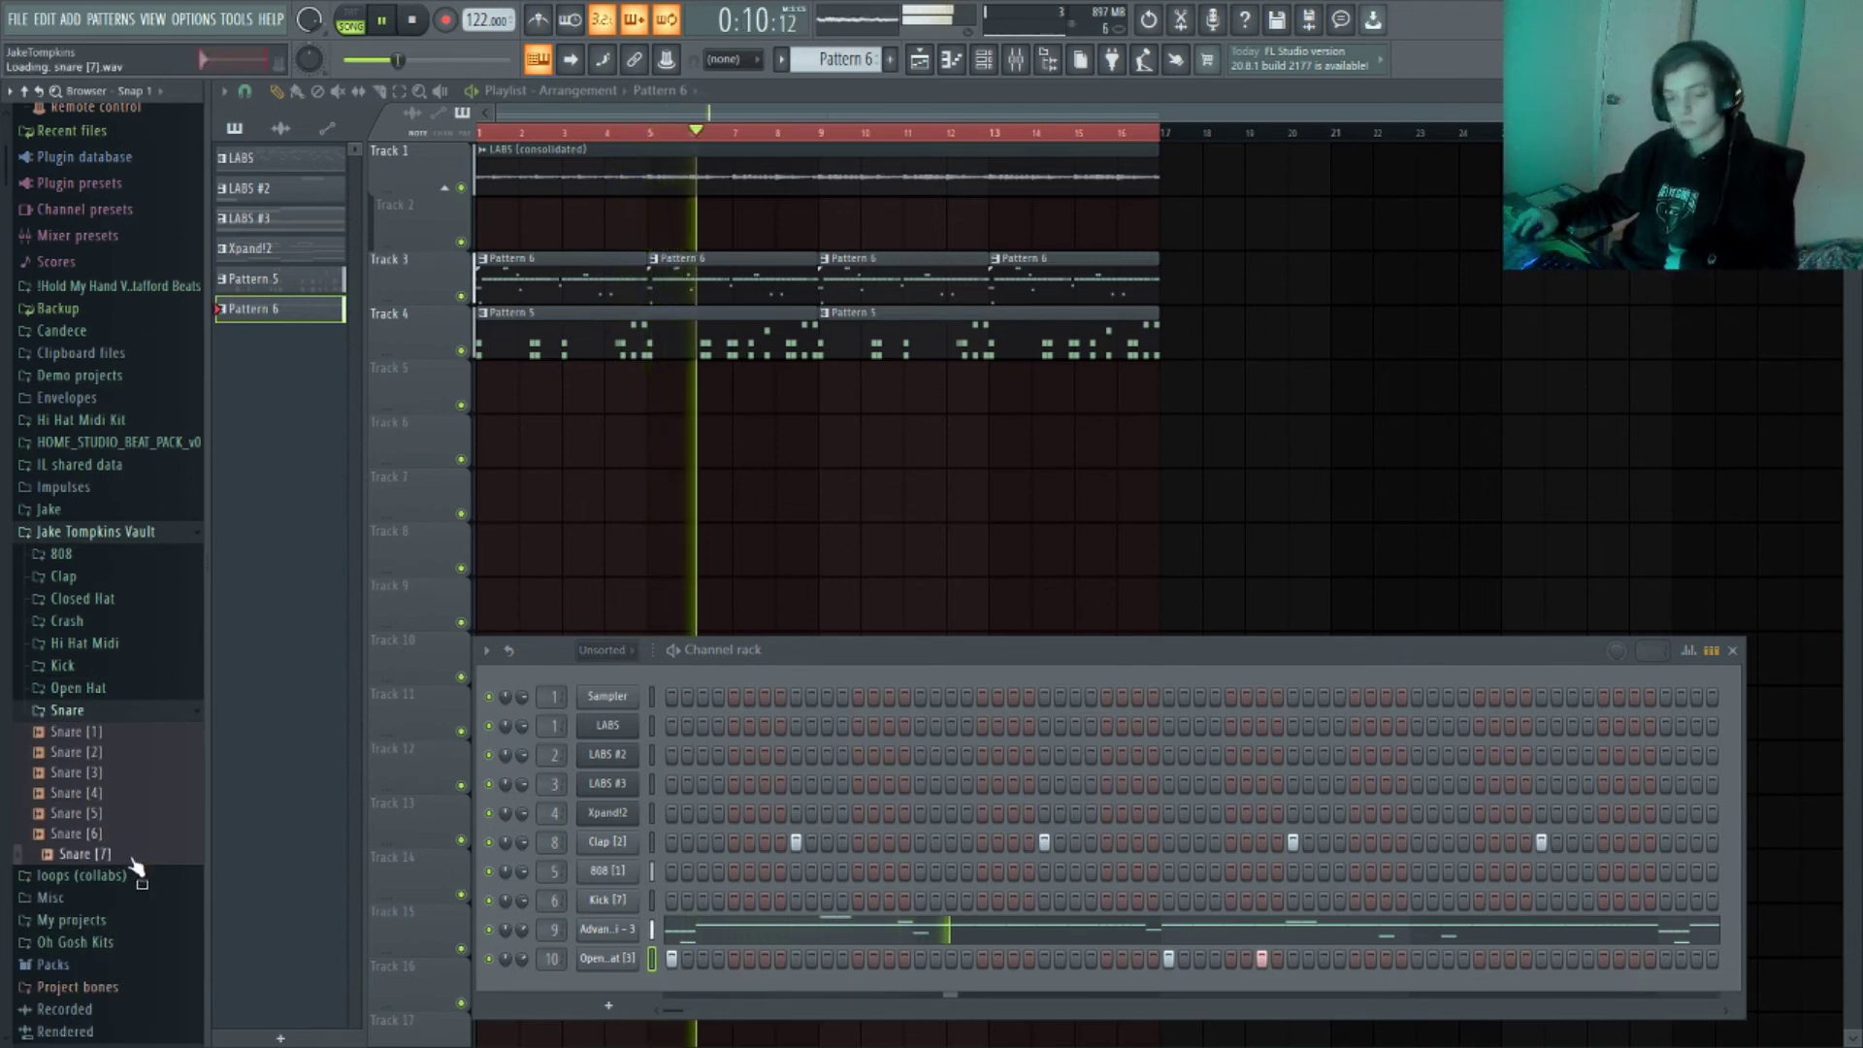
left_click_drag(133, 860, 611, 1002)
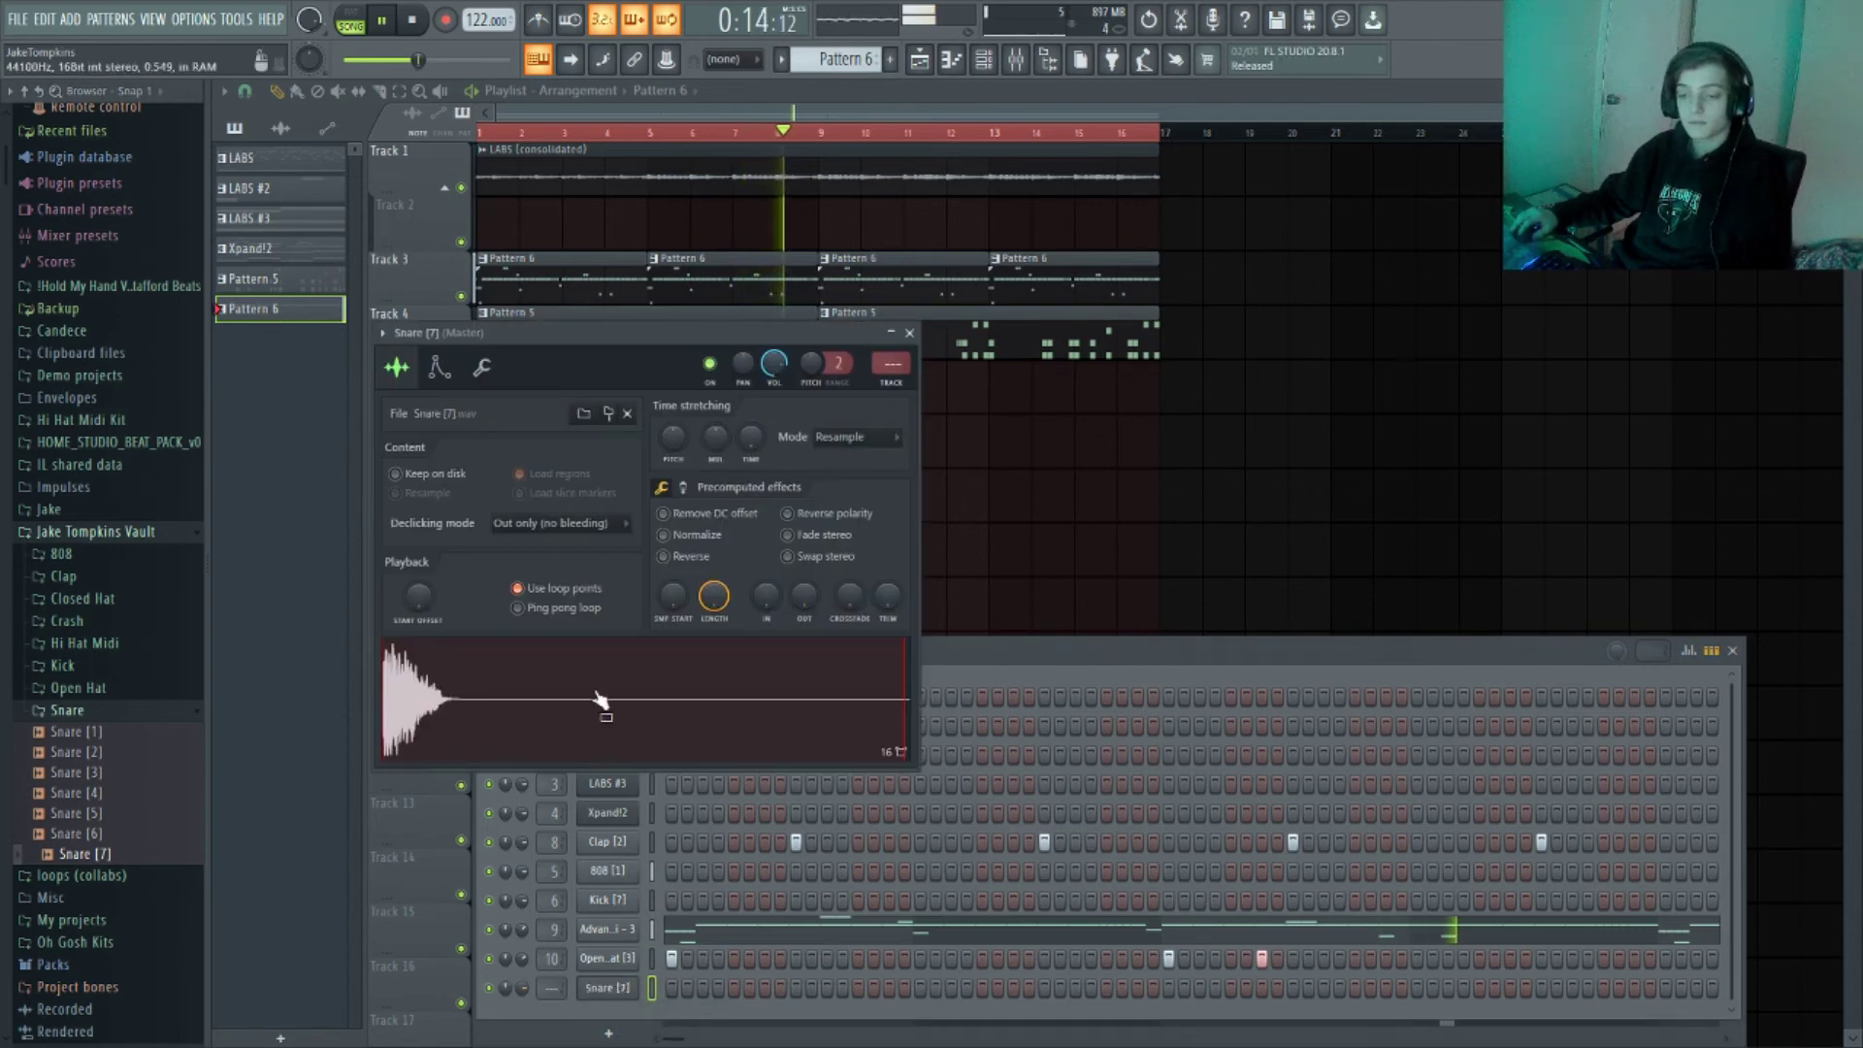
Place Snare [7] hits on steps 19 and 47, route it to mixer track 11 and set its channel volume to 62%
left_click(951, 988)
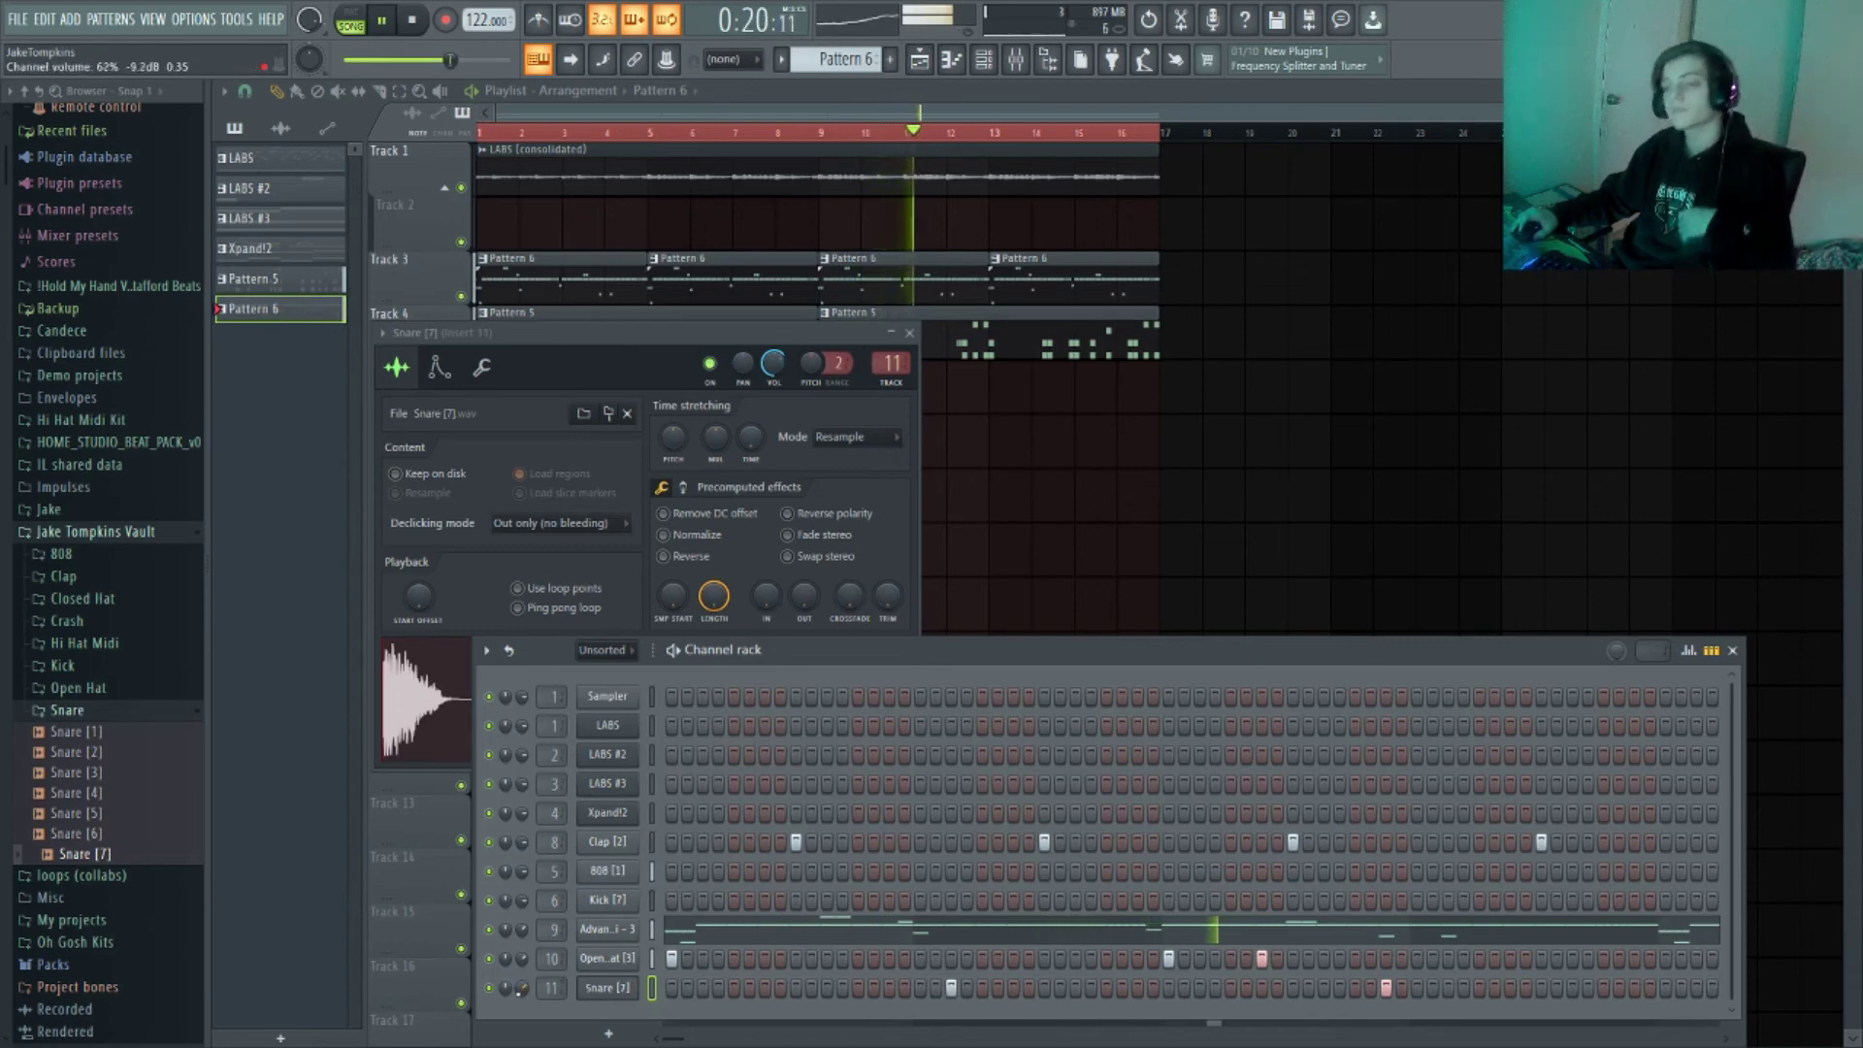
left_click(909, 333)
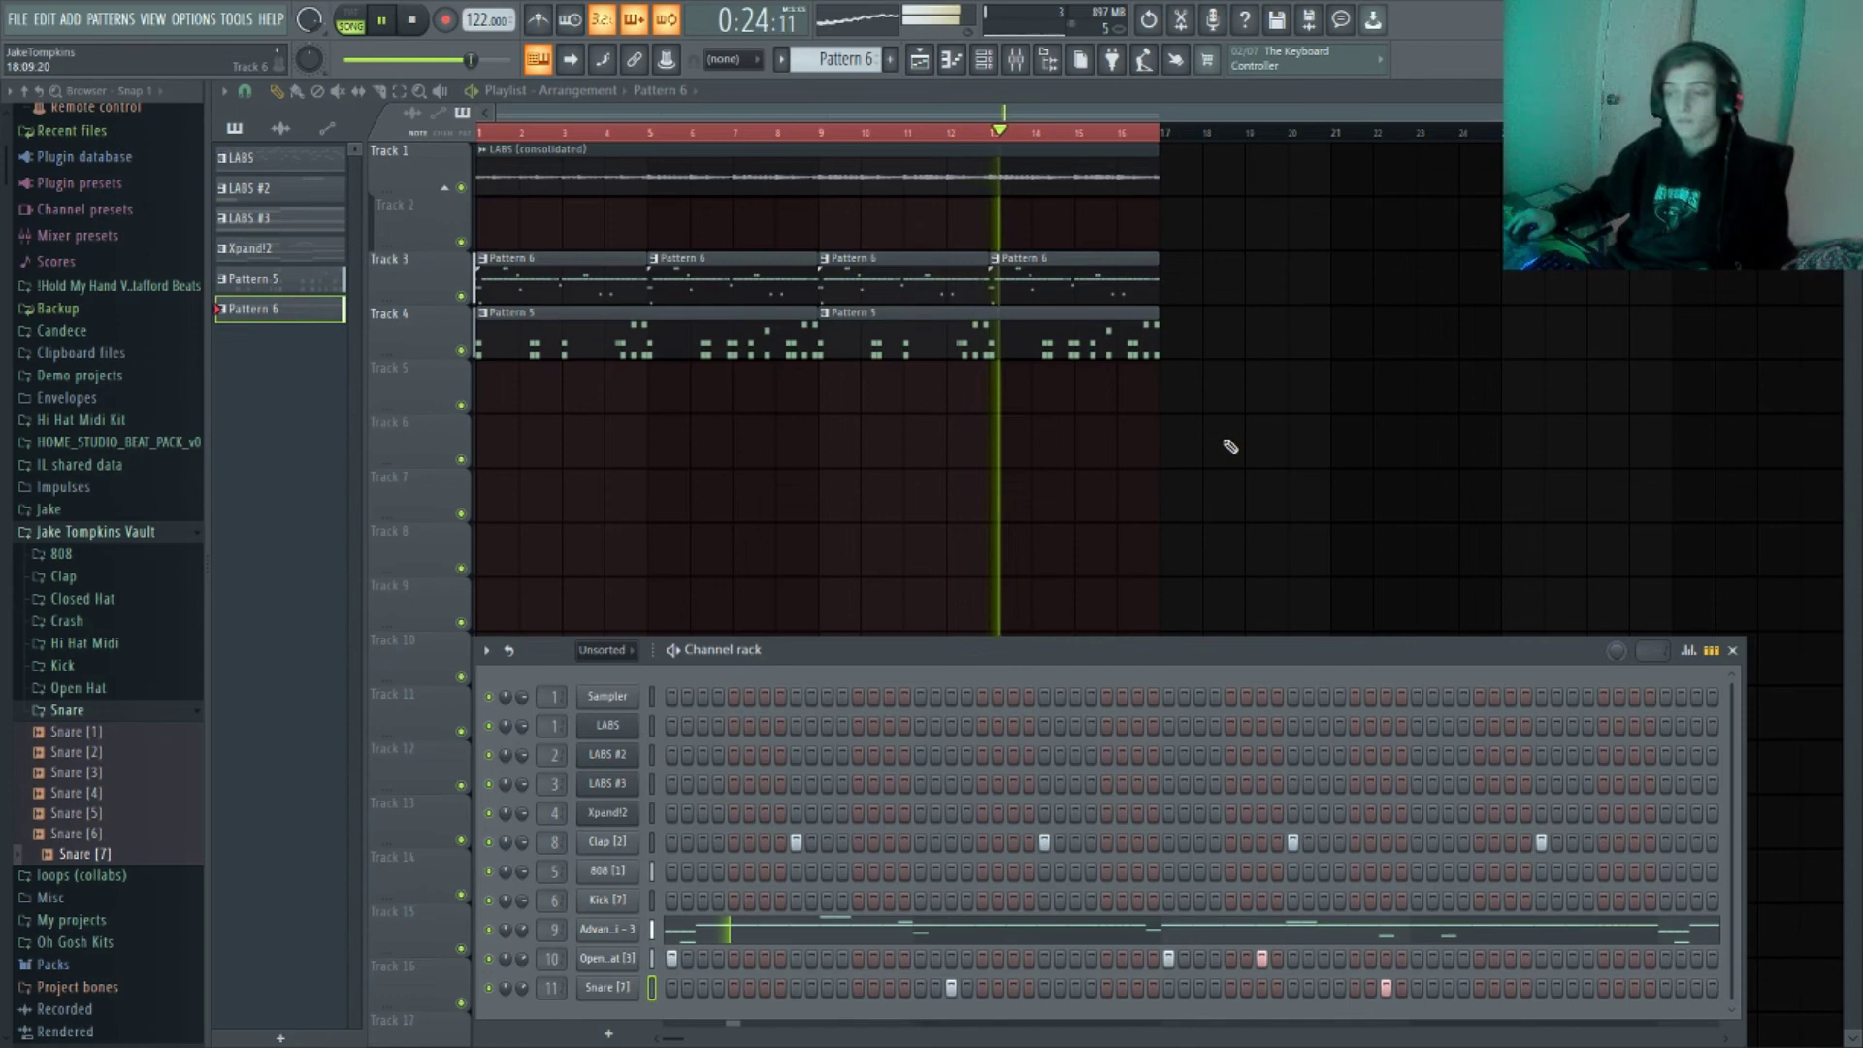
key("space")
left_click(1735, 650)
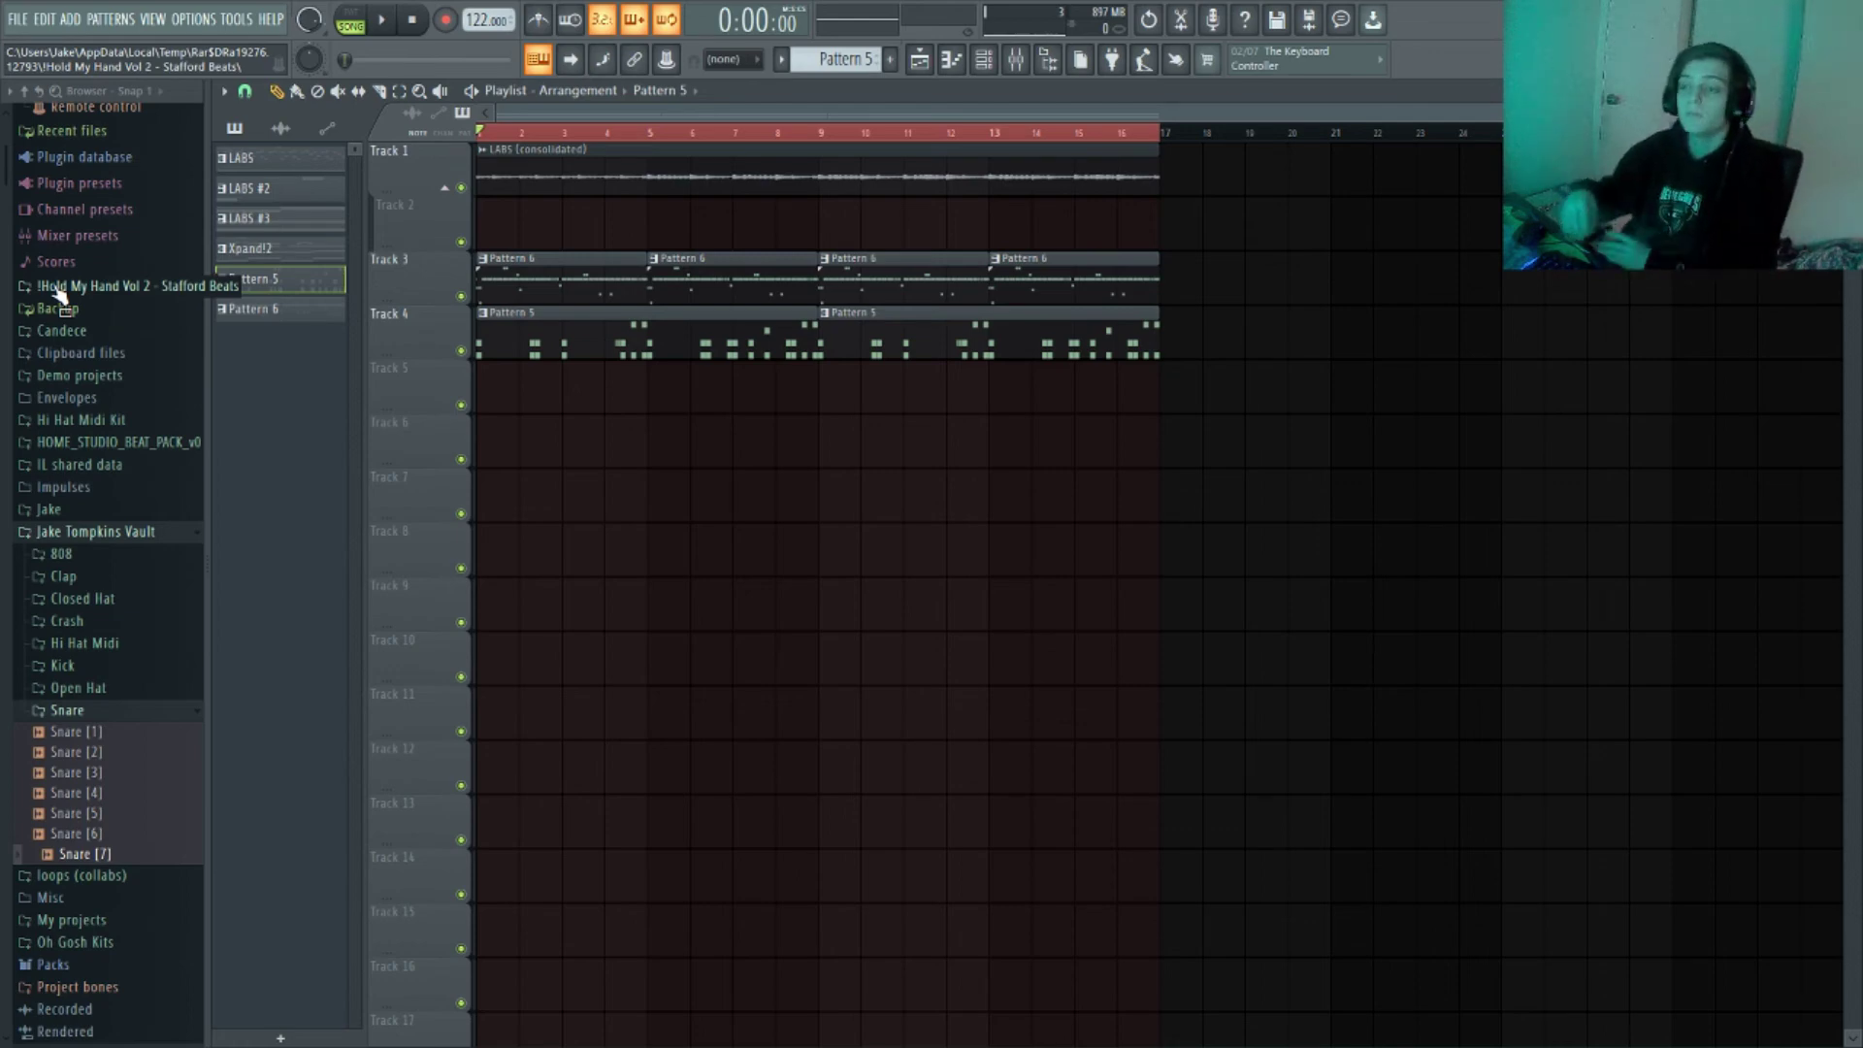
Split Pattern 5 and Pattern 6 by channel and clear all their clips from the playlist
key("space")
left_click(782, 60)
left_click(989, 370)
right_click(666, 281)
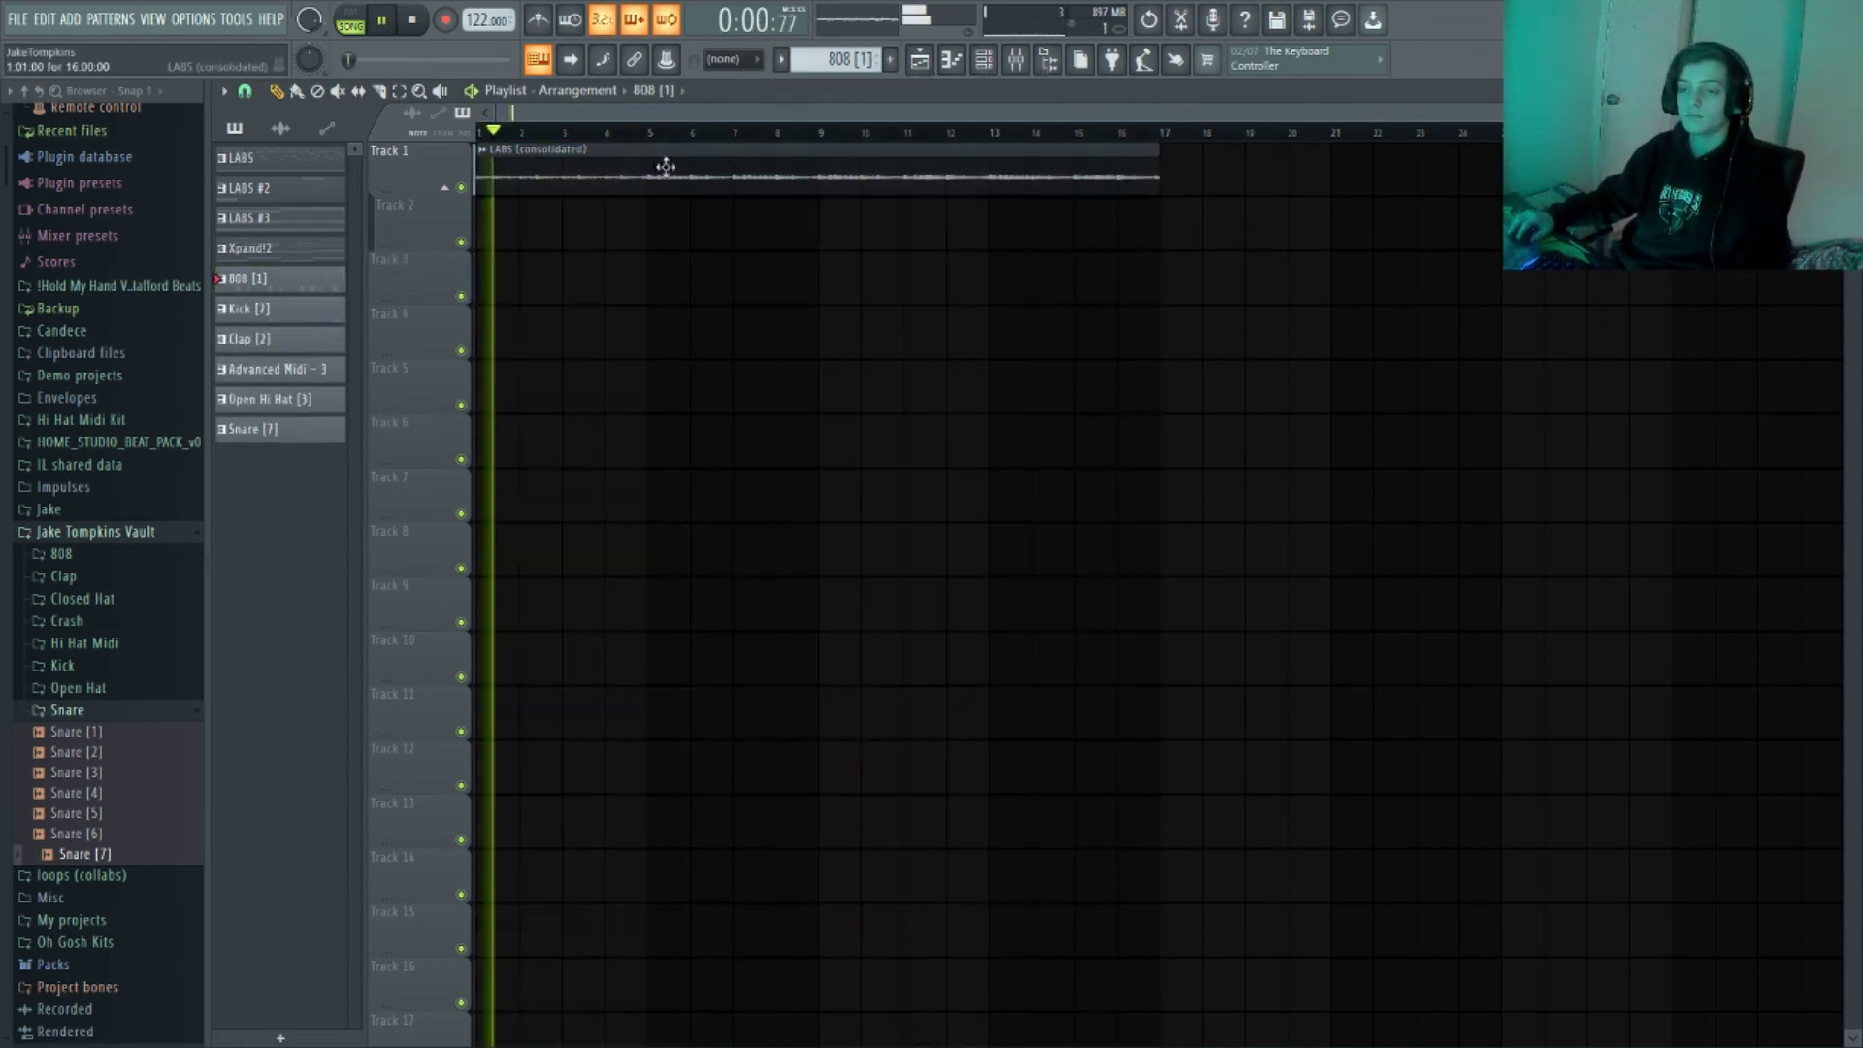
Slice the LABS (consolidated) clip at bar 9, make the first part unique and shift its pitch by -1000 cents
right_click(820, 177, "shift")
left_click(483, 151)
left_click(526, 295)
double_click(526, 150)
key("space")
left_click_drag(696, 464, 696, 515)
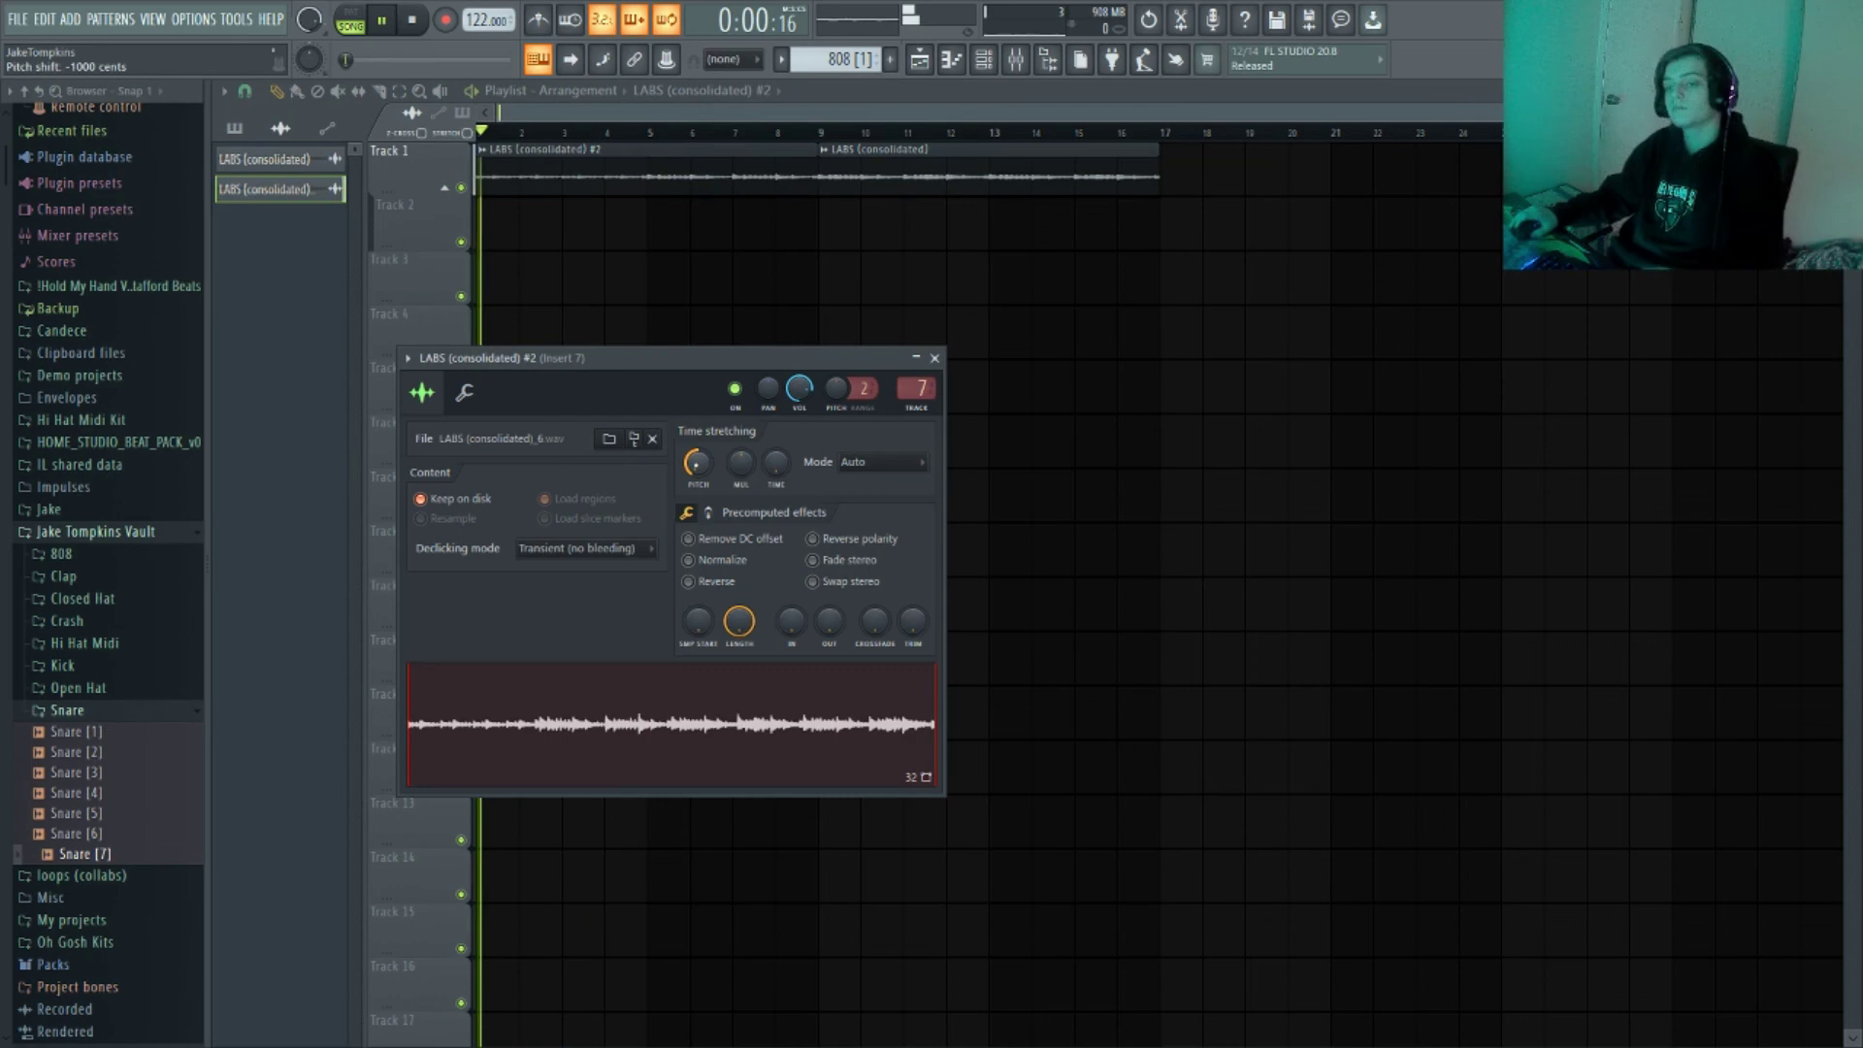
left_click(933, 358)
Place the six drum patterns on tracks 3 to 8, starting midway through bar 9, and lower the closed hi-hat on mixer track 9
left_click(234, 127)
left_click(280, 429, "shift")
left_click(245, 90)
left_click_drag(280, 428, 845, 279)
left_click(313, 363)
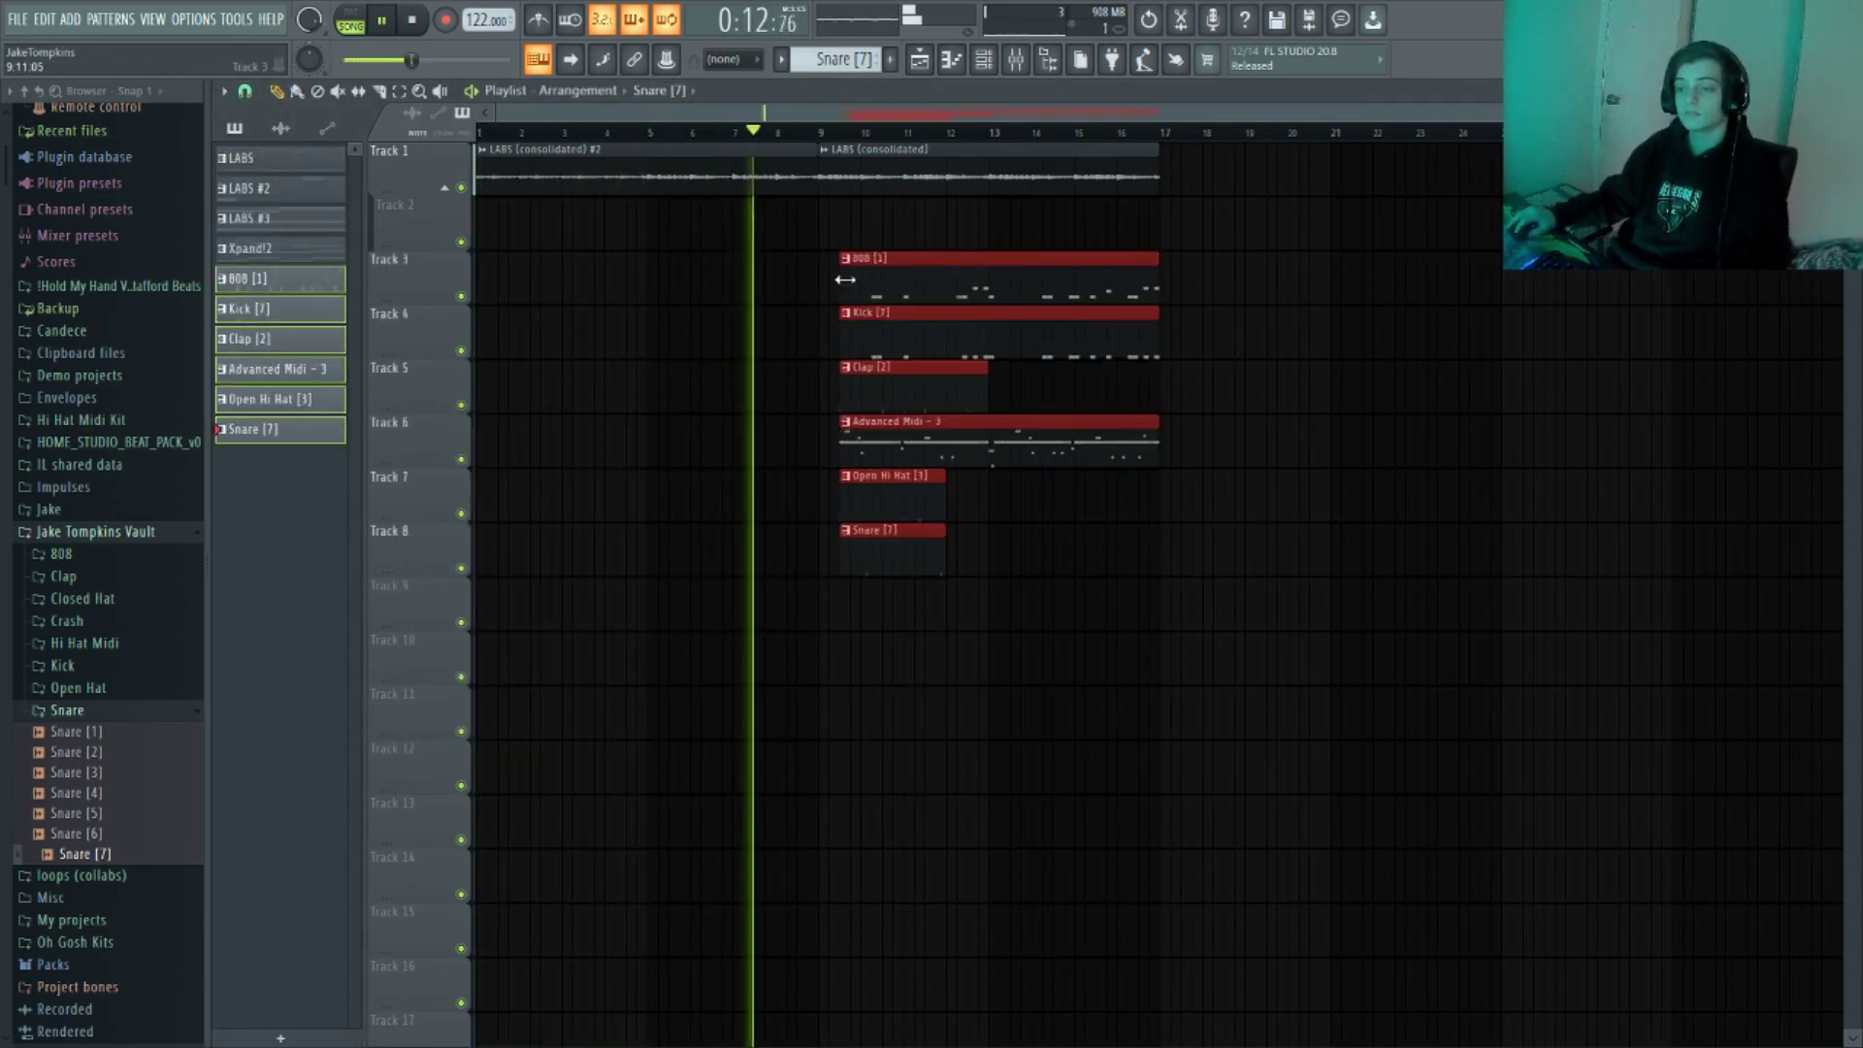
key("F9")
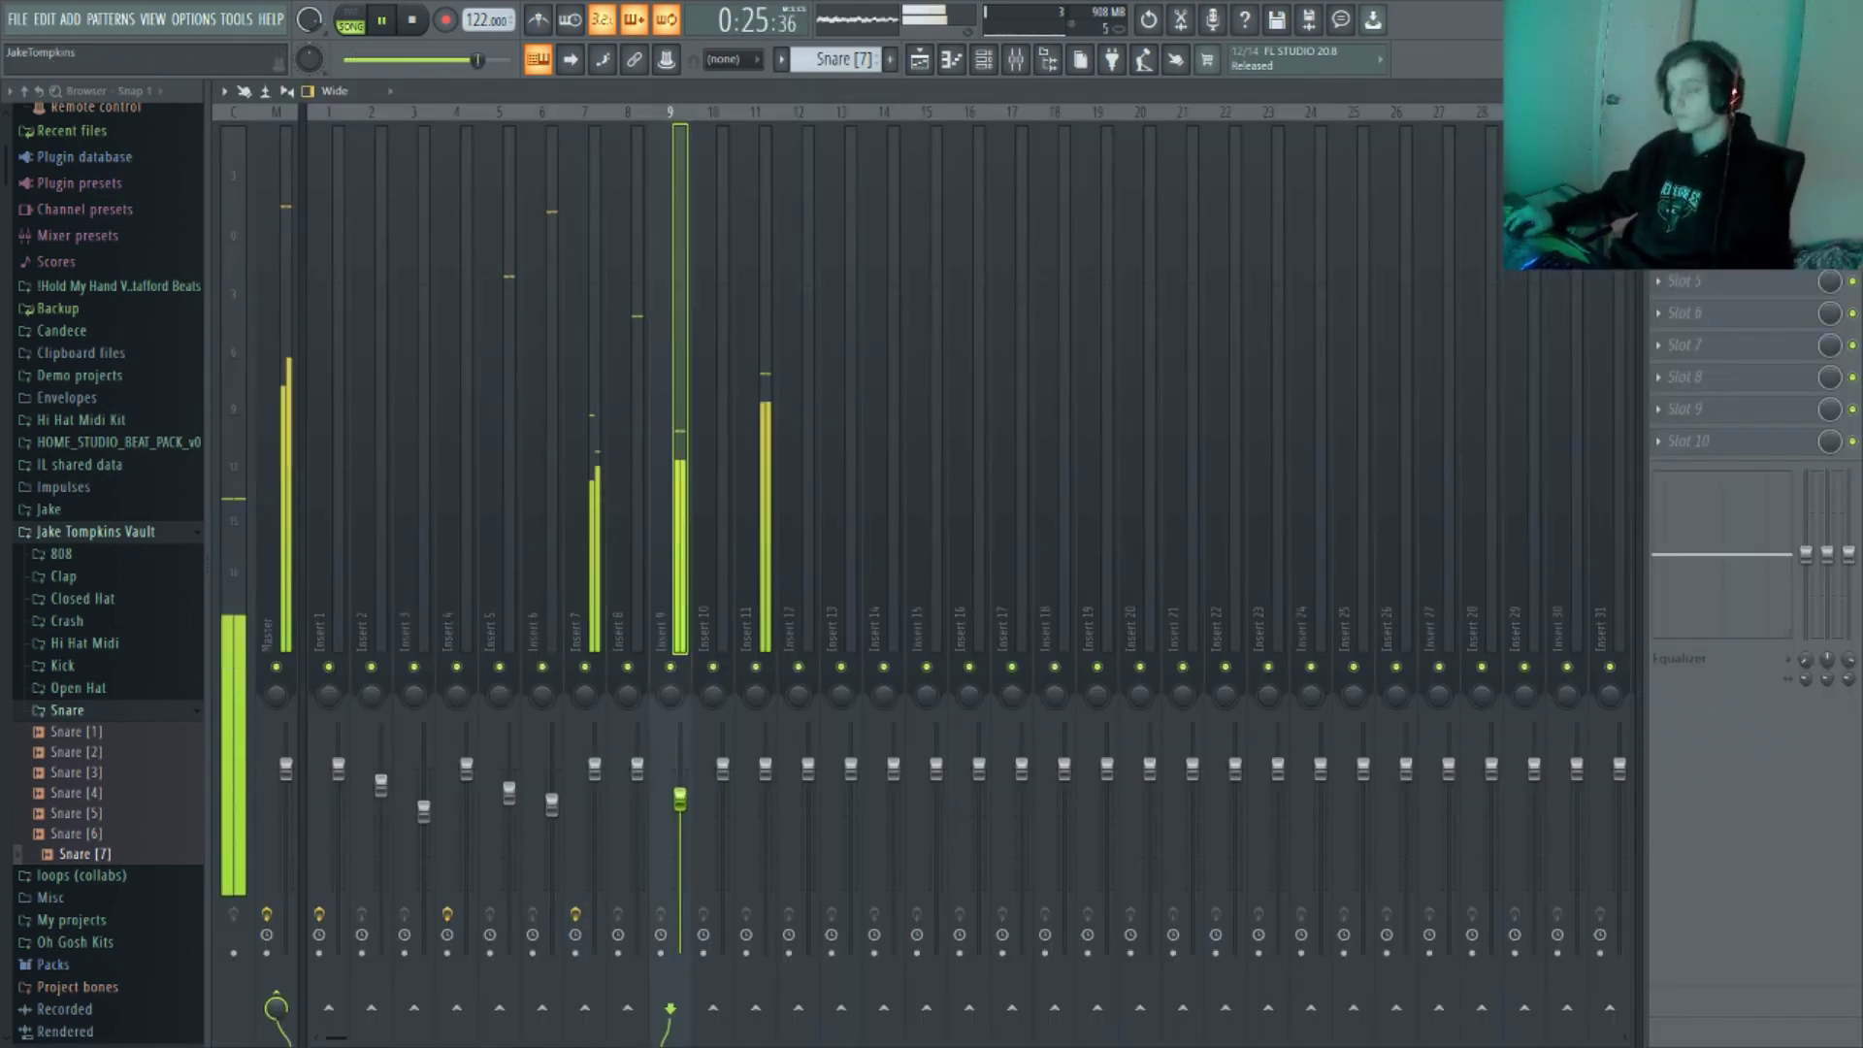
key("F9")
Repeat the Clap [2], Open Hi Hat [3] and Snare [7] clips at bar 13 on tracks 5, 7 and 8
left_click(291, 405, "shift")
left_click_drag(292, 405, 1123, 508)
scroll(1073, 505, "up", 1)
left_click(975, 382)
left_click(1019, 382)
left_click_drag(1006, 218, 879, 218)
left_click_drag(970, 218, 1002, 219)
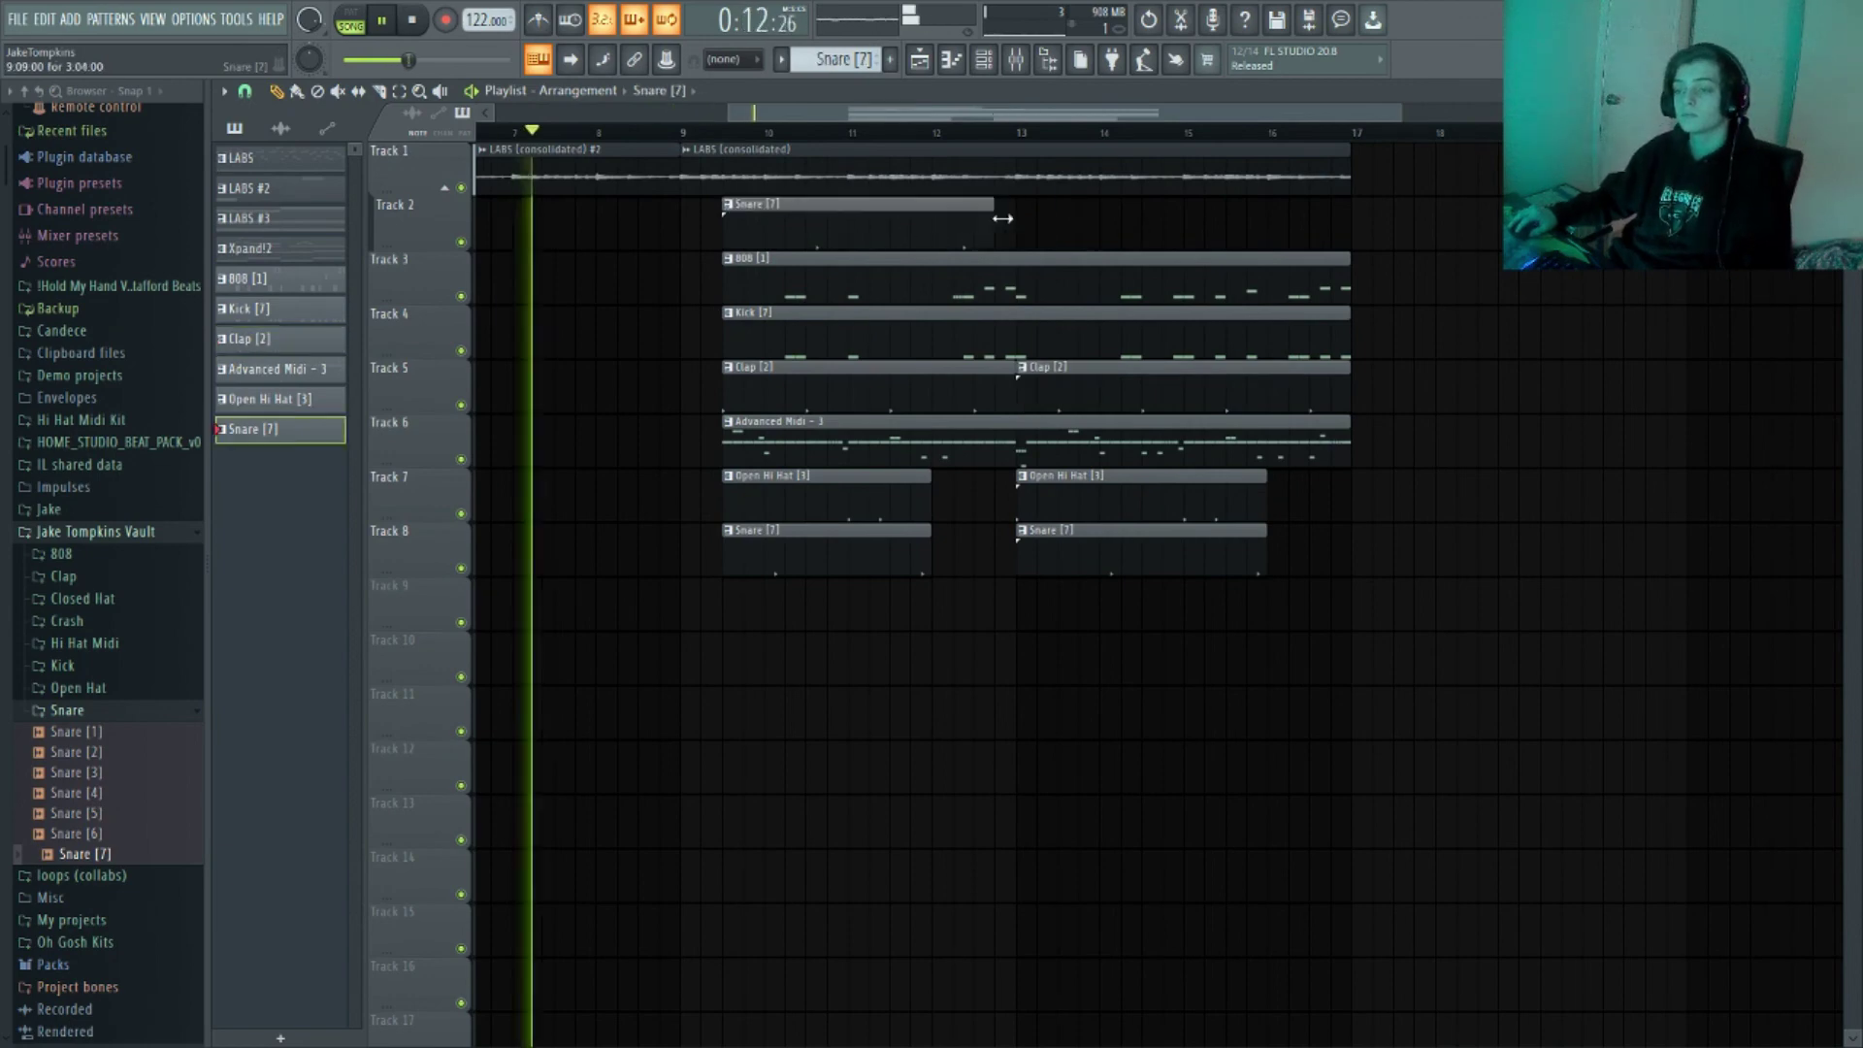
Add Crash [1] on track 9 at bars 9 and 17, and place the six drum patterns again at bar 17
scroll(878, 232, "down", 2)
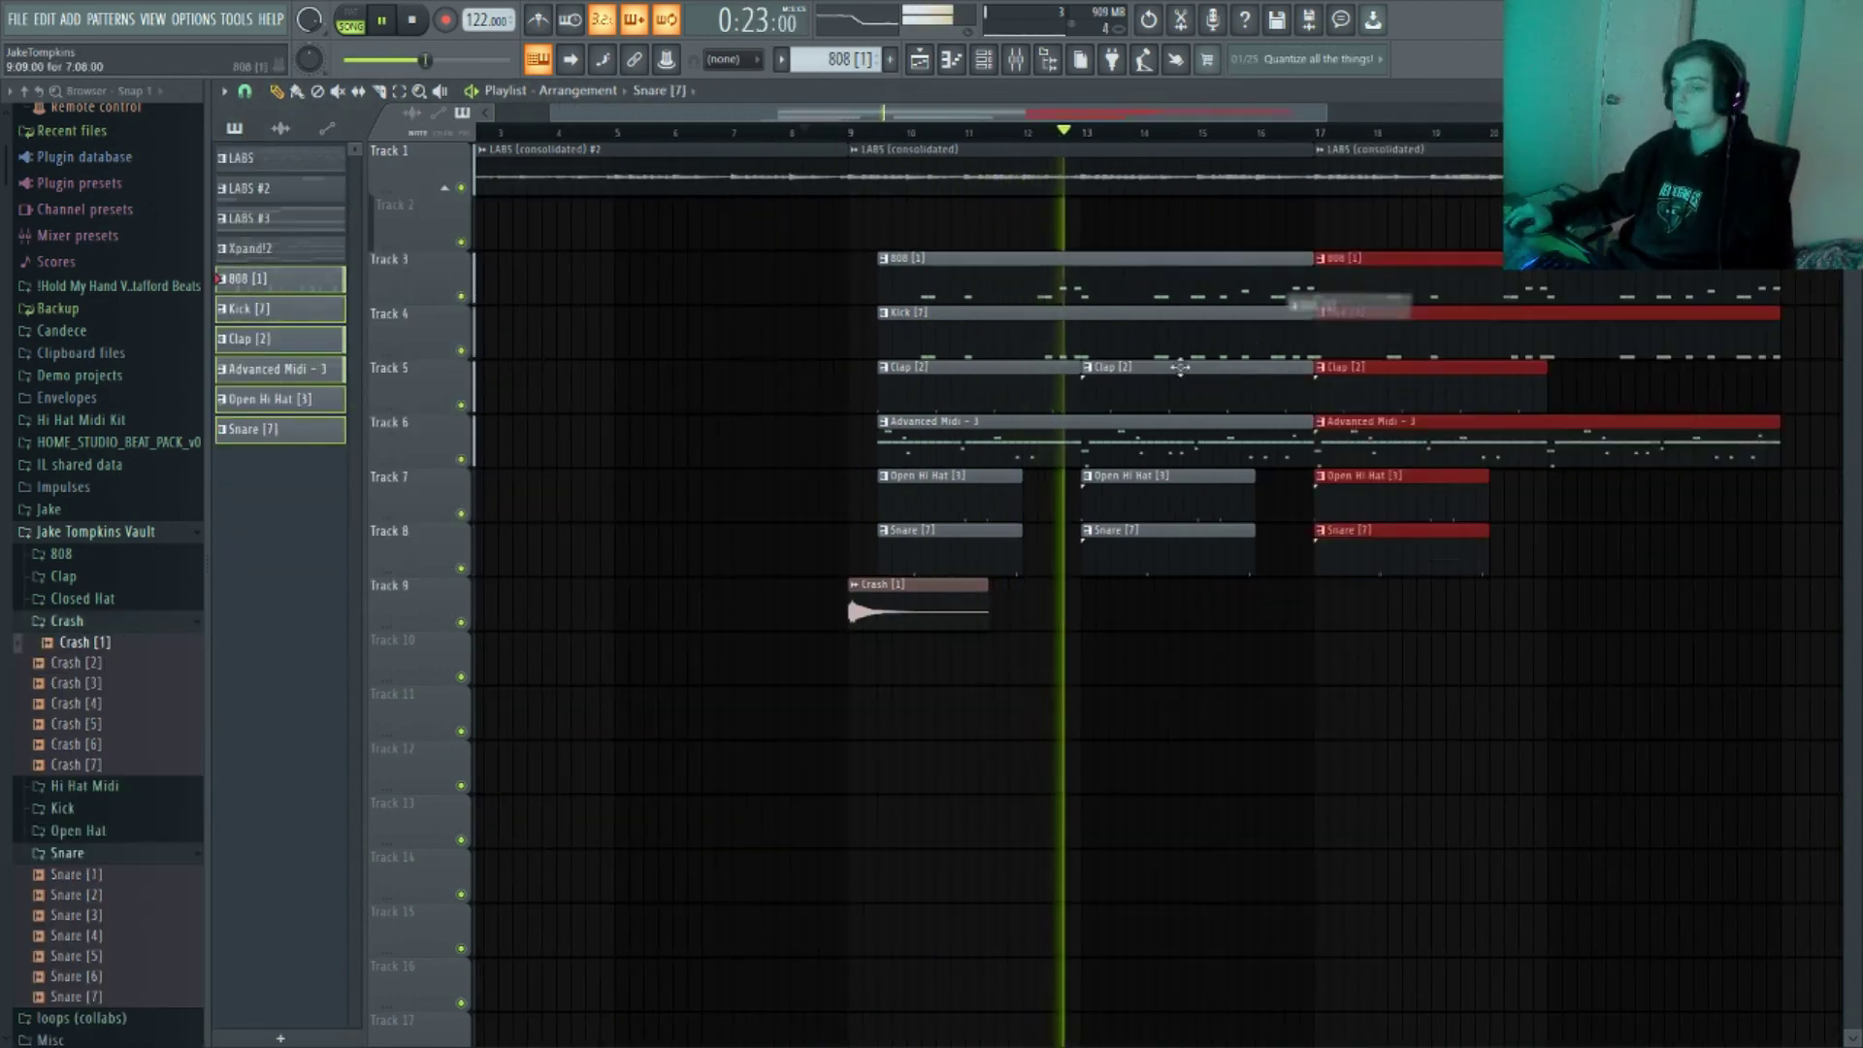
key("F9")
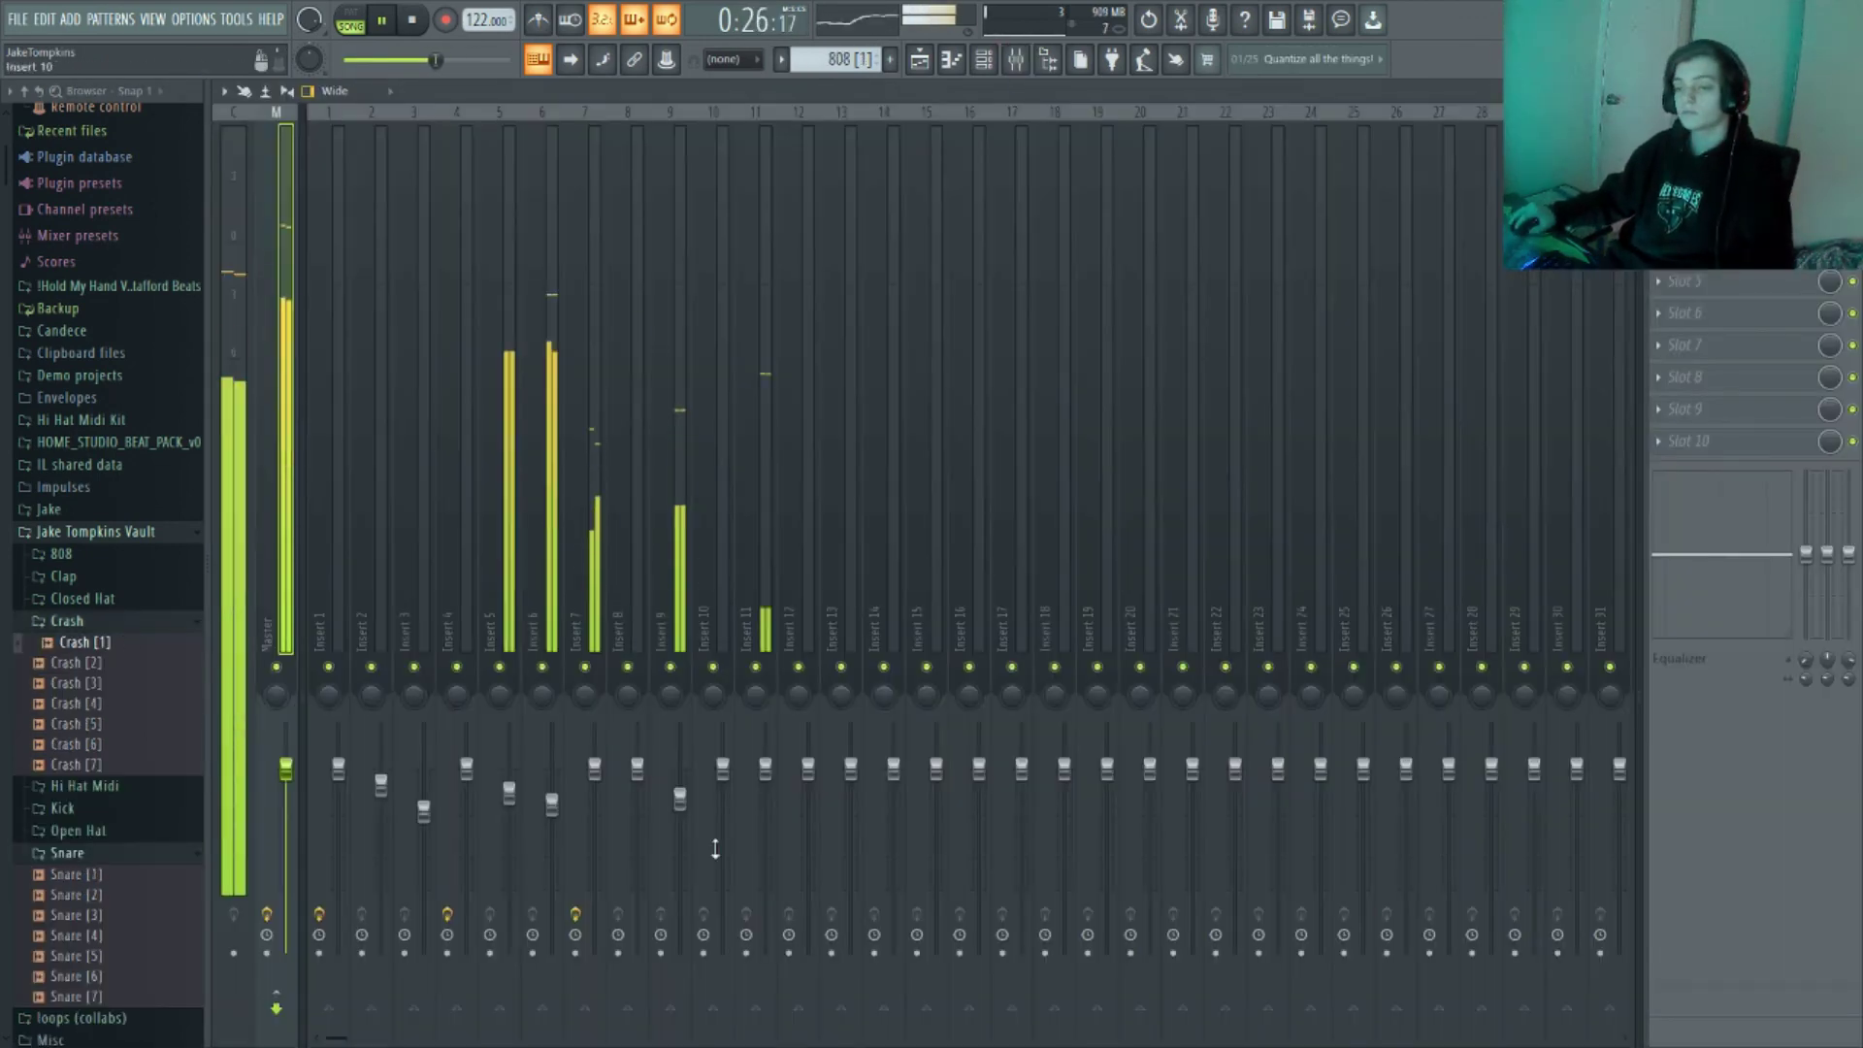
key("F9")
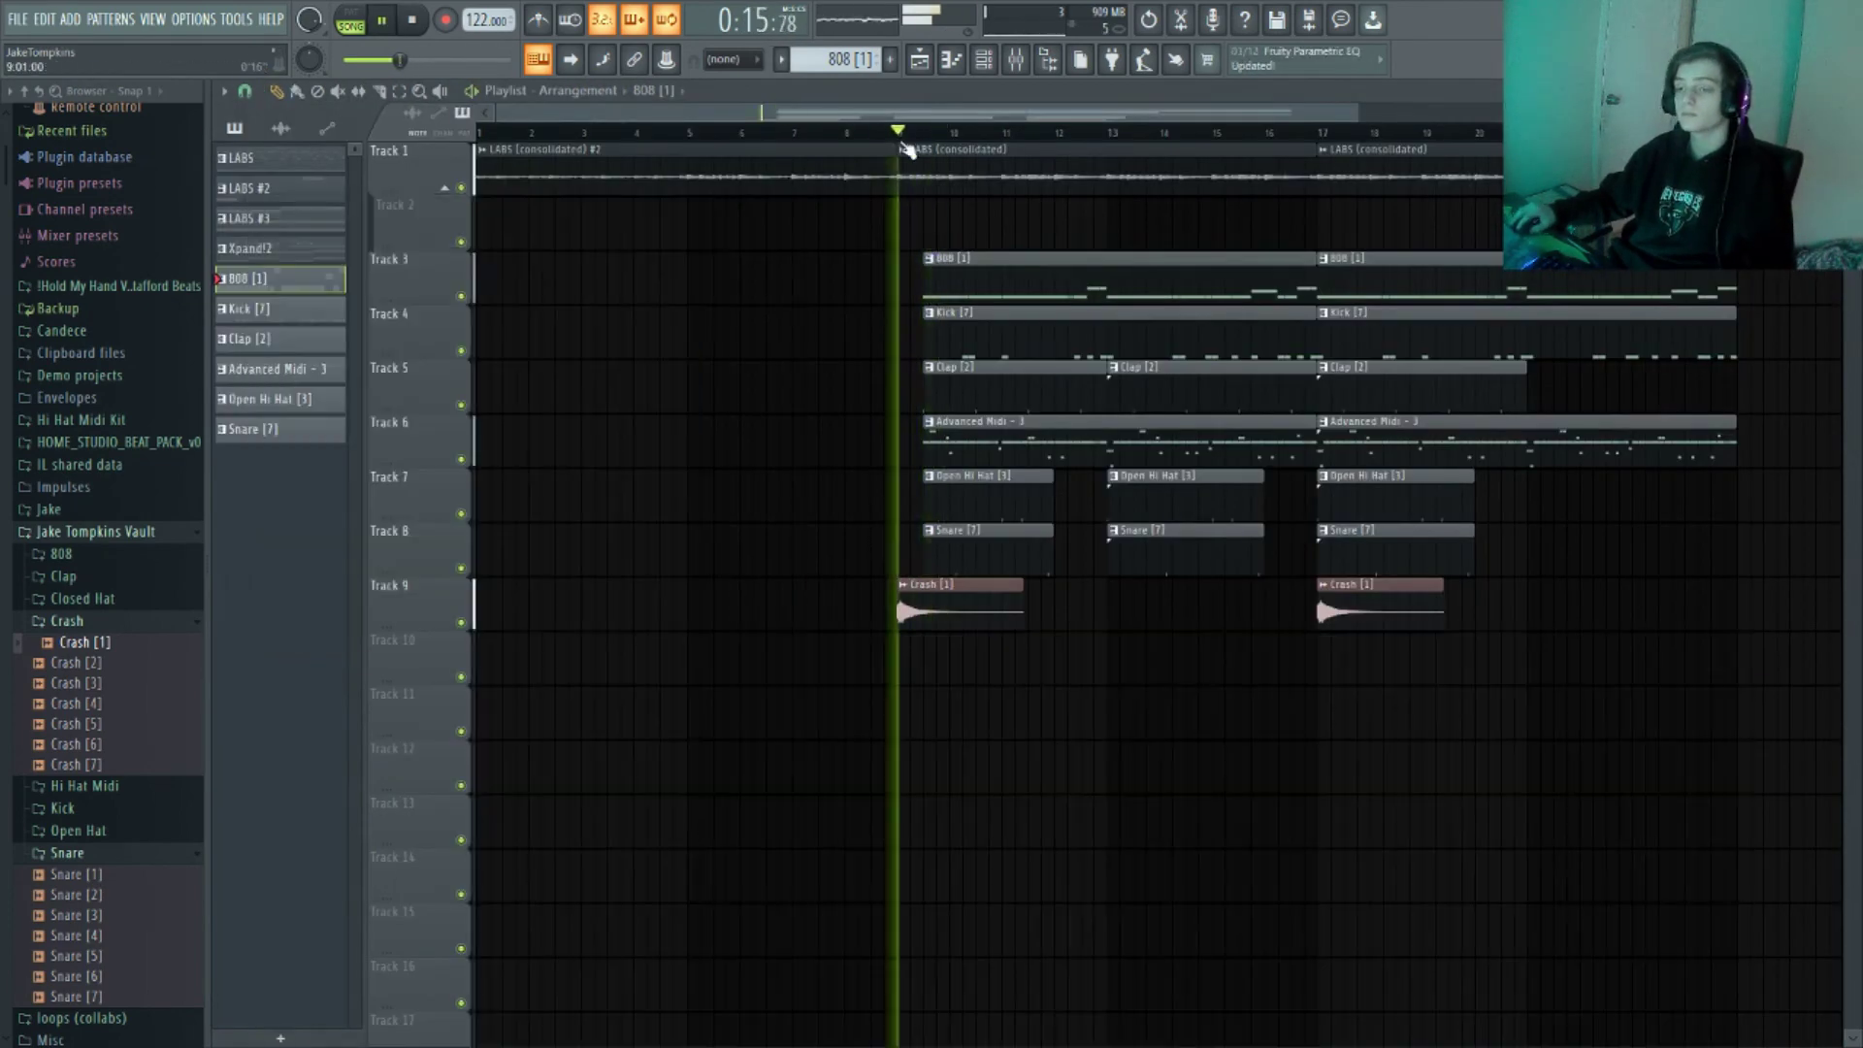
Trim the first 808 clip to start just after bar 10 and cut the drum clips about half a bar before bar 17
left_click_drag(923, 272, 960, 272)
scroll(990, 254, "down", 1)
left_click_drag(1186, 276, 1179, 436)
left_click_drag(1186, 330, 1162, 331)
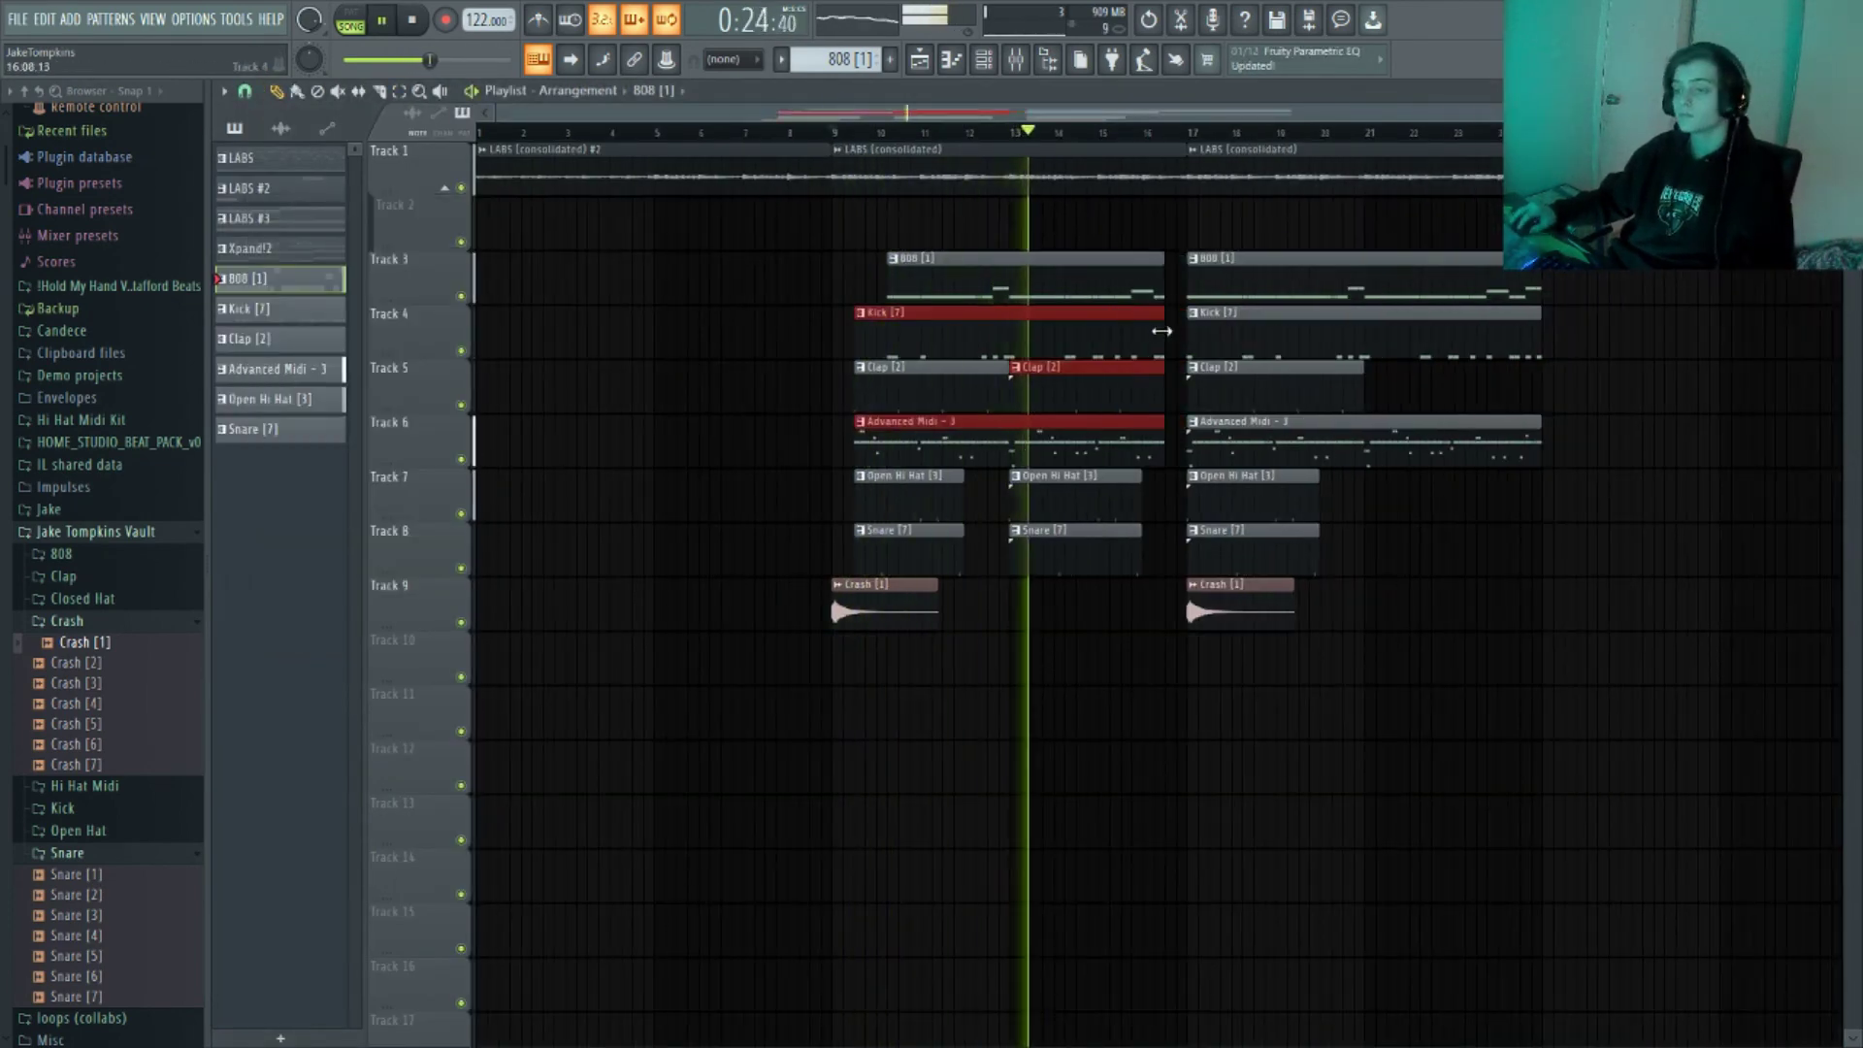
Copy the LABS (consolidated) clip on track 1 and the Crash [1] clip on track 9 to bar 25
left_click(1213, 170)
scroll(1161, 249, "down", 2)
left_click(1301, 169)
scroll(1010, 249, "up", 2)
left_click(882, 520)
left_click(882, 594)
left_click(1169, 598)
Add Clap [2] on track 5 at bar 29 and four-bar Advanced Midi - 3 clips on track 7 at bars 29 and 33
left_click(922, 386)
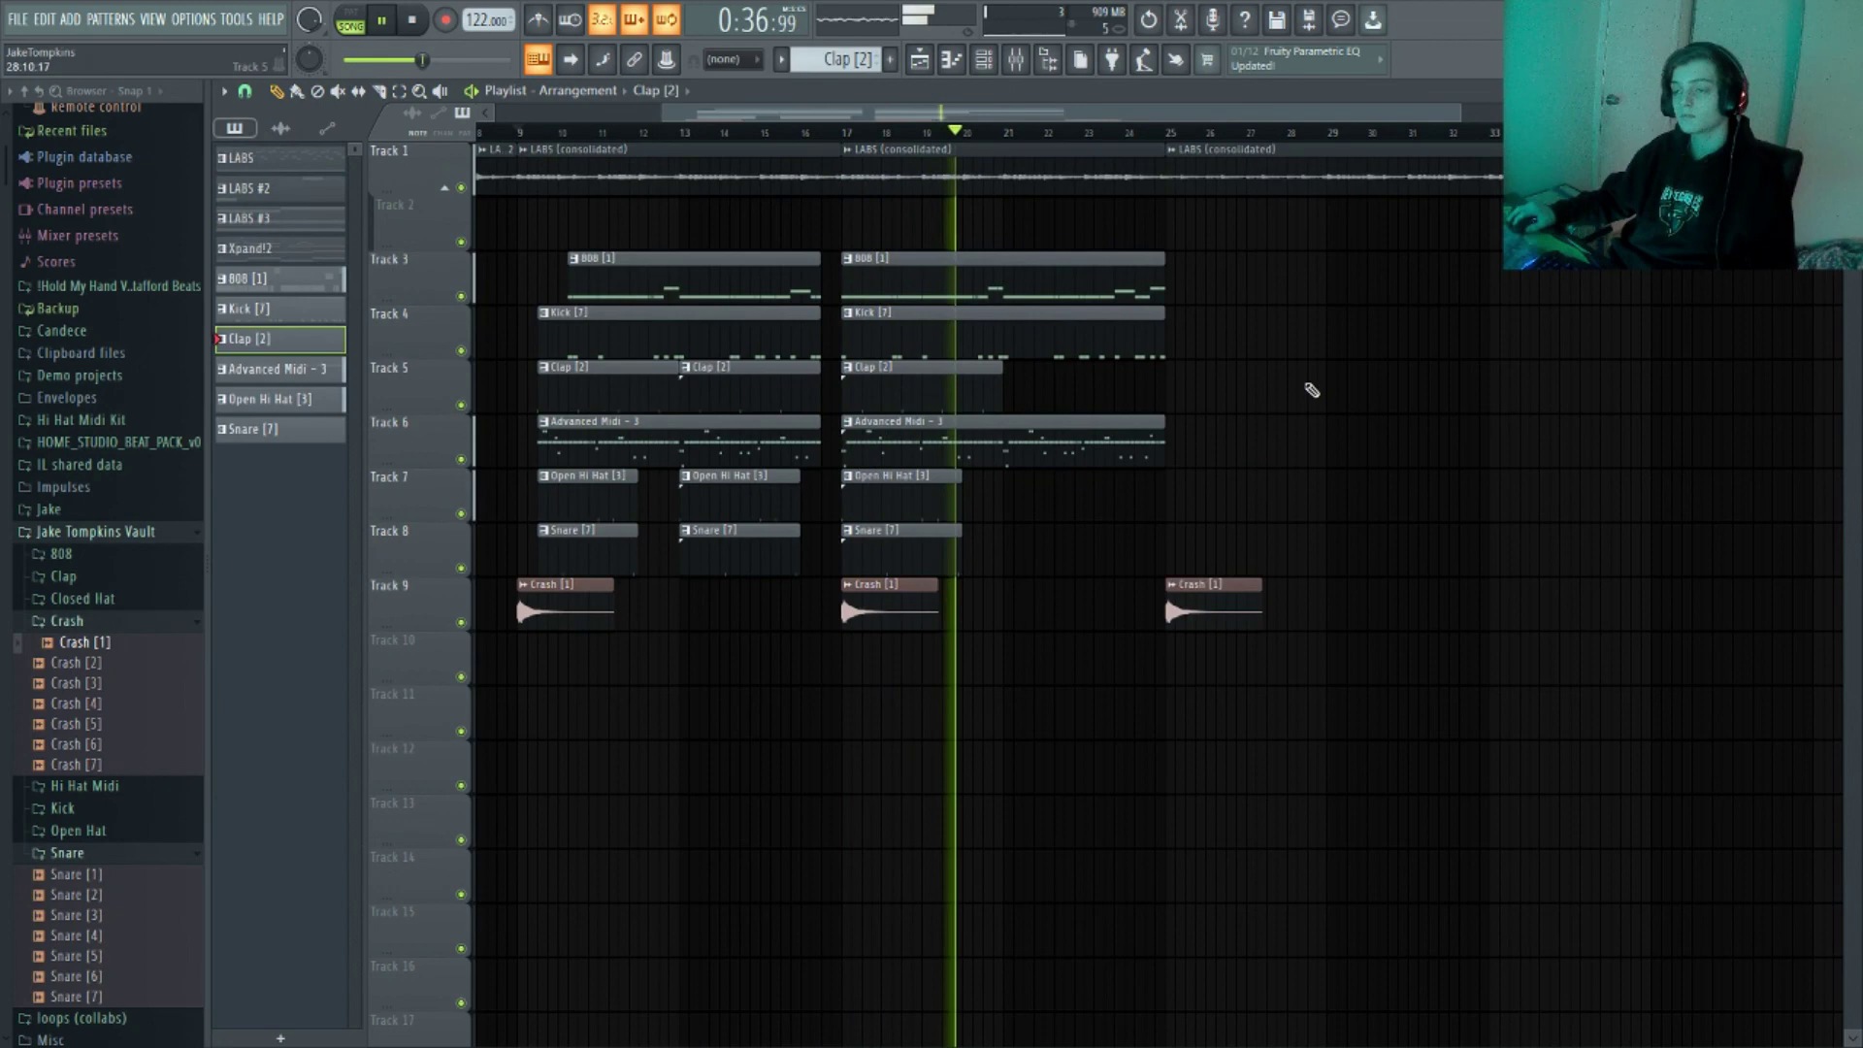
left_click(1344, 386)
left_click(1144, 442)
left_click(1339, 490)
double_click(1339, 490)
key("F7")
scroll(1499, 493, "down", 1)
left_click(1504, 493)
left_click_drag(1732, 492, 1619, 493)
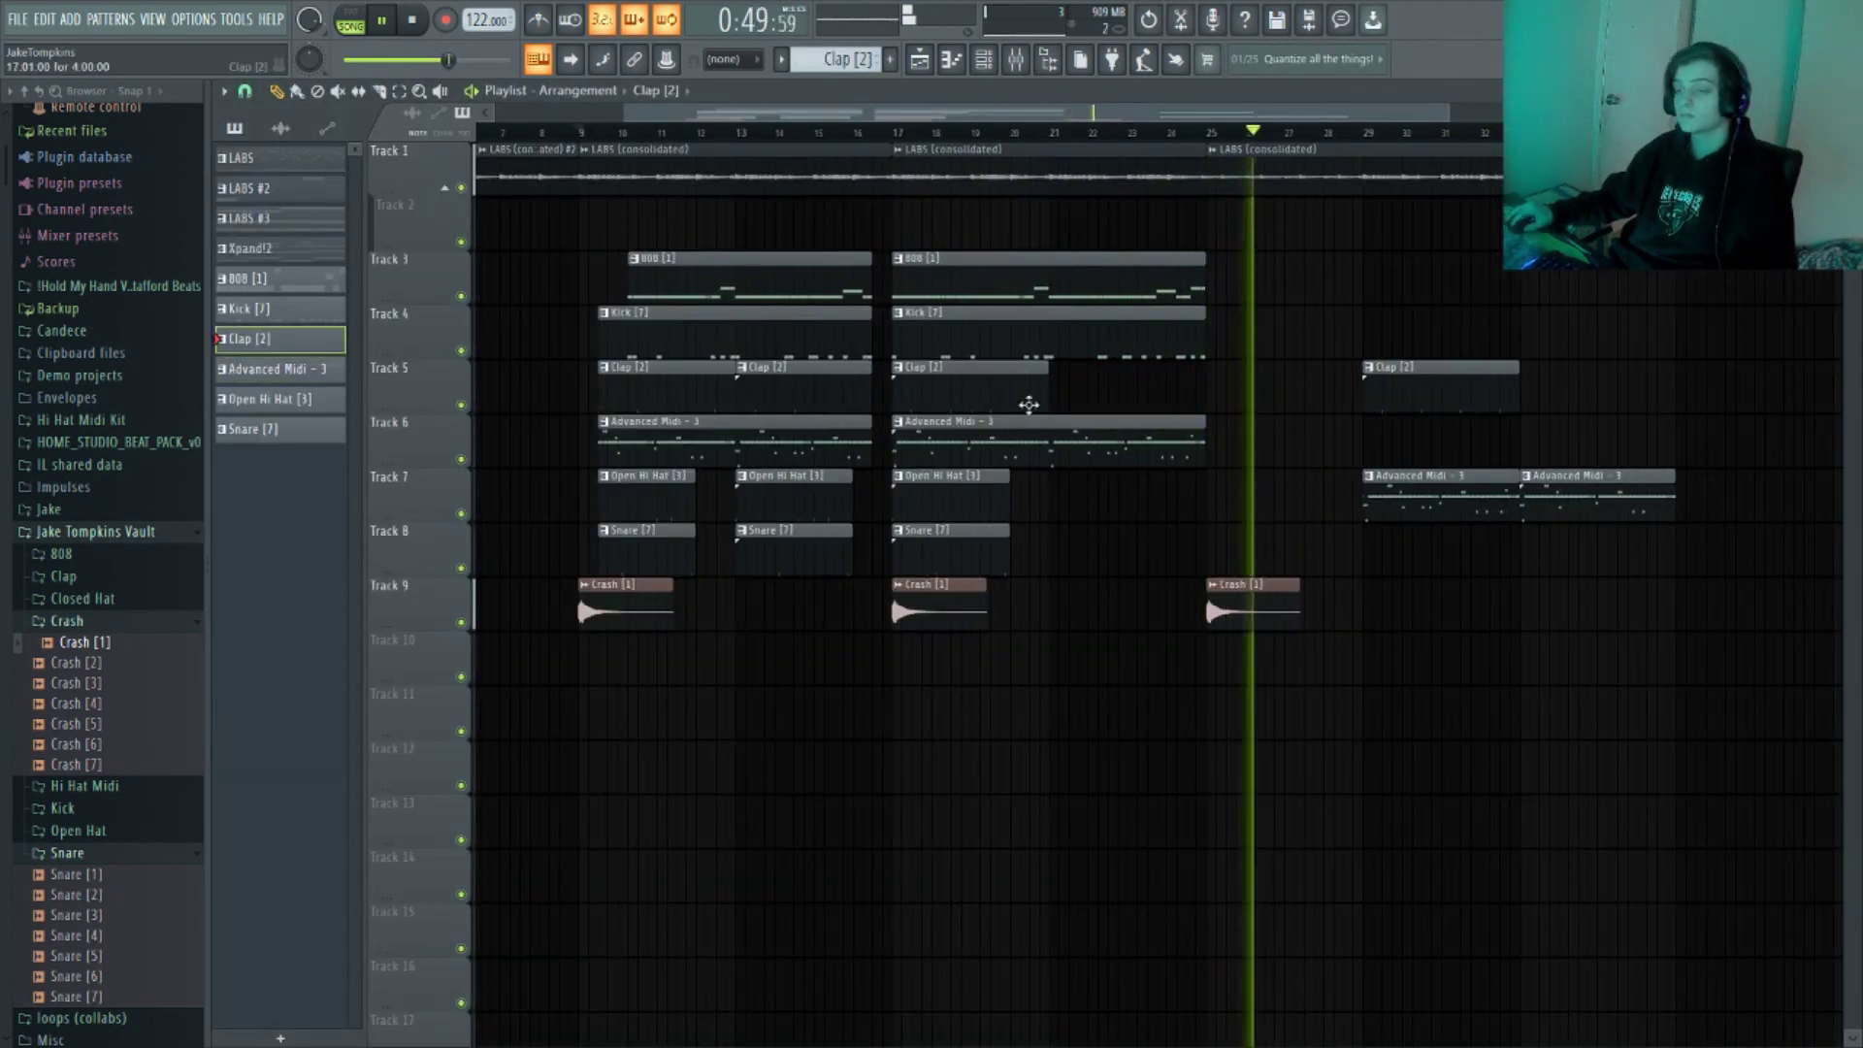
Add four-bar 808 [1] and Kick [7] clips on tracks 8 and 9 at bar 33, with Crash [1] on track 10
left_click(1043, 273)
left_click(1537, 543)
scroll(1638, 522, "down", 1)
left_click_drag(1739, 543, 1613, 543)
left_click(1036, 330)
left_click(1504, 599)
left_click_drag(1739, 599, 1606, 598)
left_click(1262, 606)
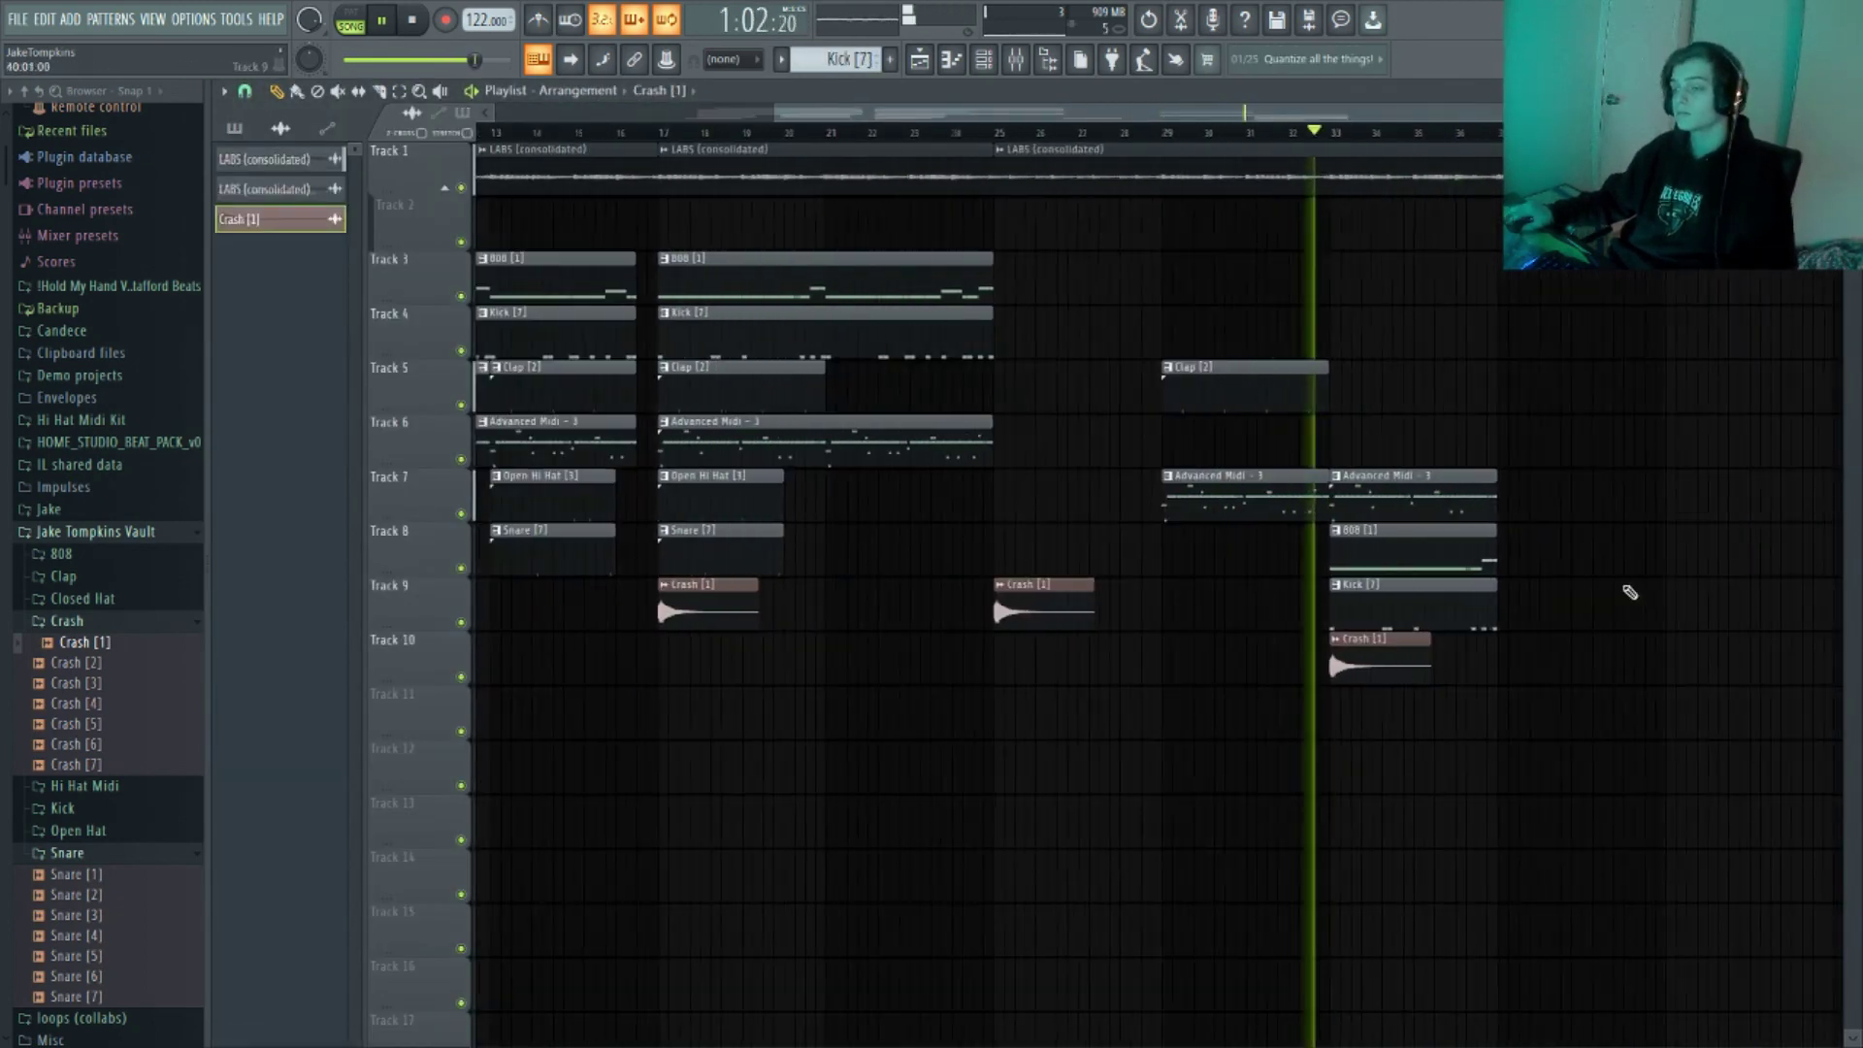
left_click(1247, 386)
left_click(1523, 386)
key("ctrl+z")
Duplicate the LABS (consolidated) melody to bar 41 and place the six drum patterns and Crash [1] there
scroll(1106, 291, "down", 2)
left_click_drag(1398, 302, 1319, 150)
key("ctrl+b")
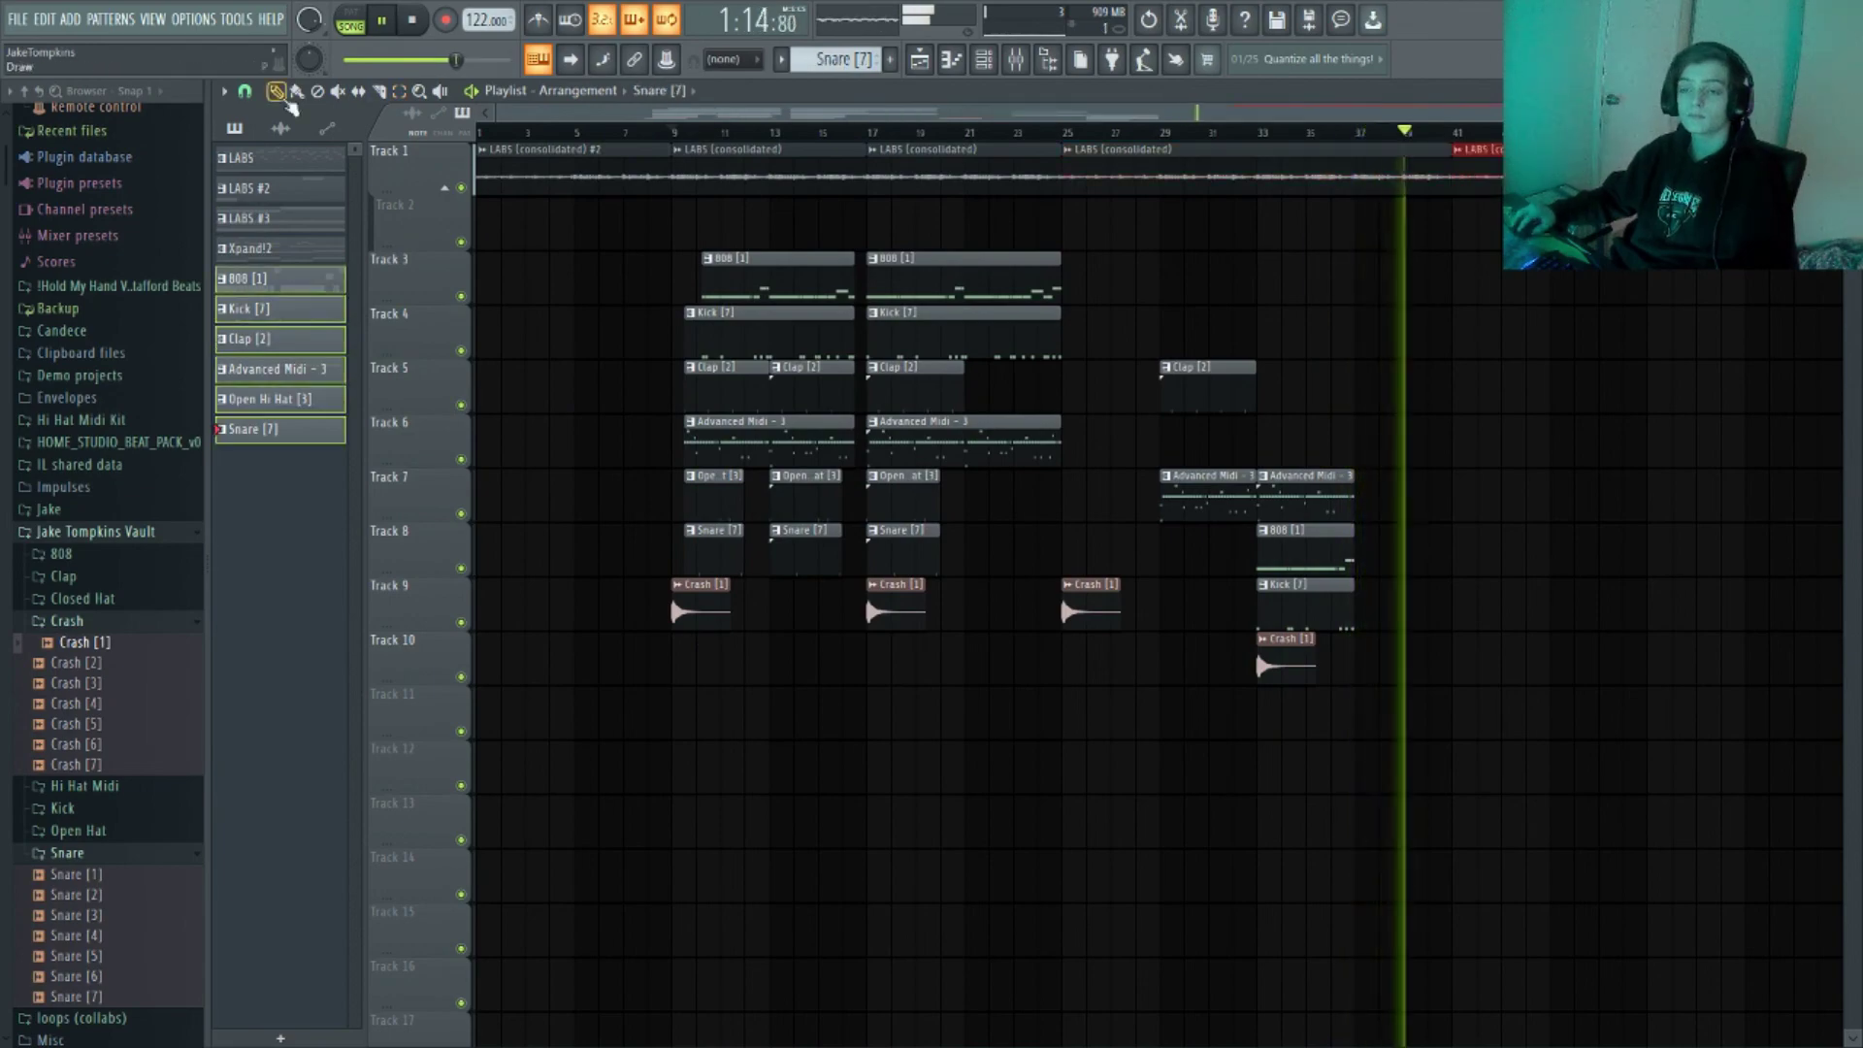
left_click(1456, 277)
left_click(1101, 588)
left_click(1455, 601)
Duplicate the bar 41 Clap [2], Open Hi Hat [3] and Snare [7] clips to bar 45
scroll(1656, 544, "up", 2)
left_click(1300, 386, "ctrl")
key("ctrl+b")
left_click_drag(1359, 572, 1261, 498)
left_click_drag(1261, 498, 1469, 498)
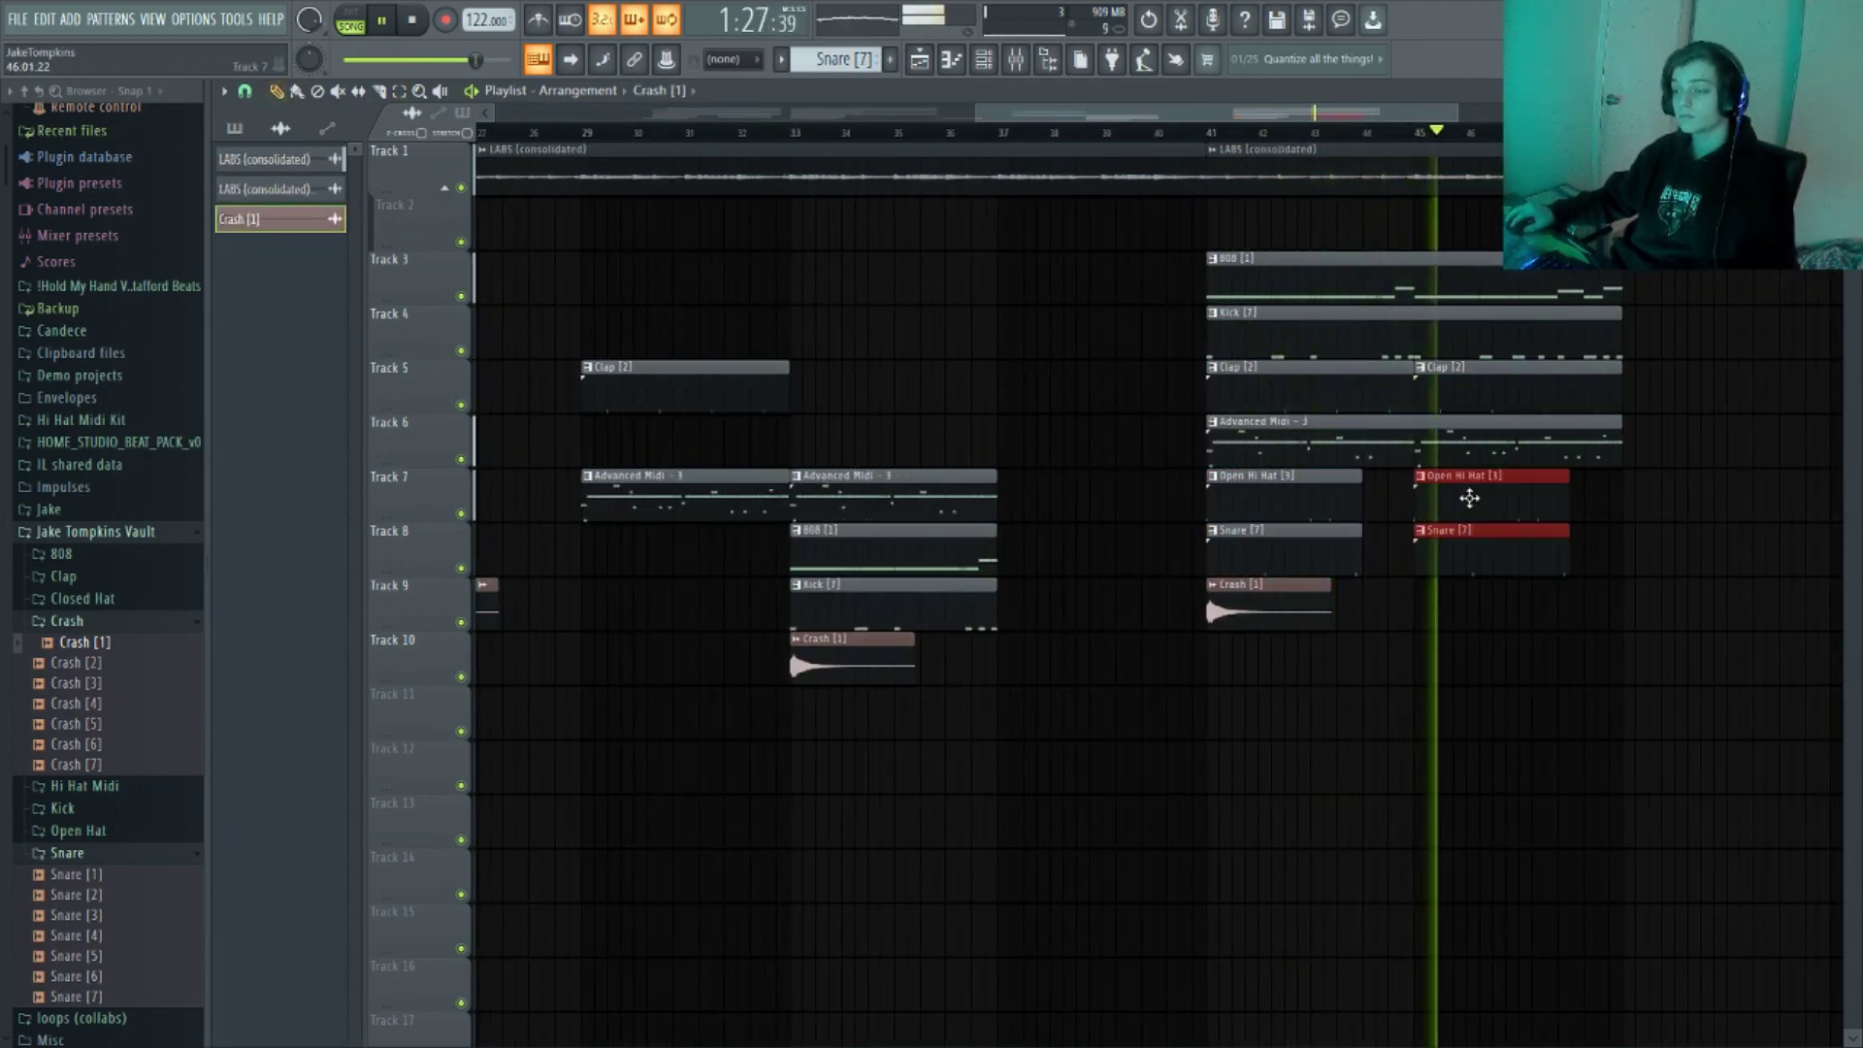
Duplicate the eight-bar drum and crash section from bar 41 to bar 49
scroll(1252, 485, "down", 1)
left_click_drag(1456, 607, 1266, 277)
key("ctrl+b")
Trim the ends of the 808, kick, clap and closed hi-hat clips to about half a bar before bar 49
scroll(1410, 324, "up", 1)
left_click_drag(1484, 437, 1406, 276)
left_click_drag(1513, 330, 1488, 330)
scroll(1539, 324, "up", 3)
scroll(1422, 382, "down", 5)
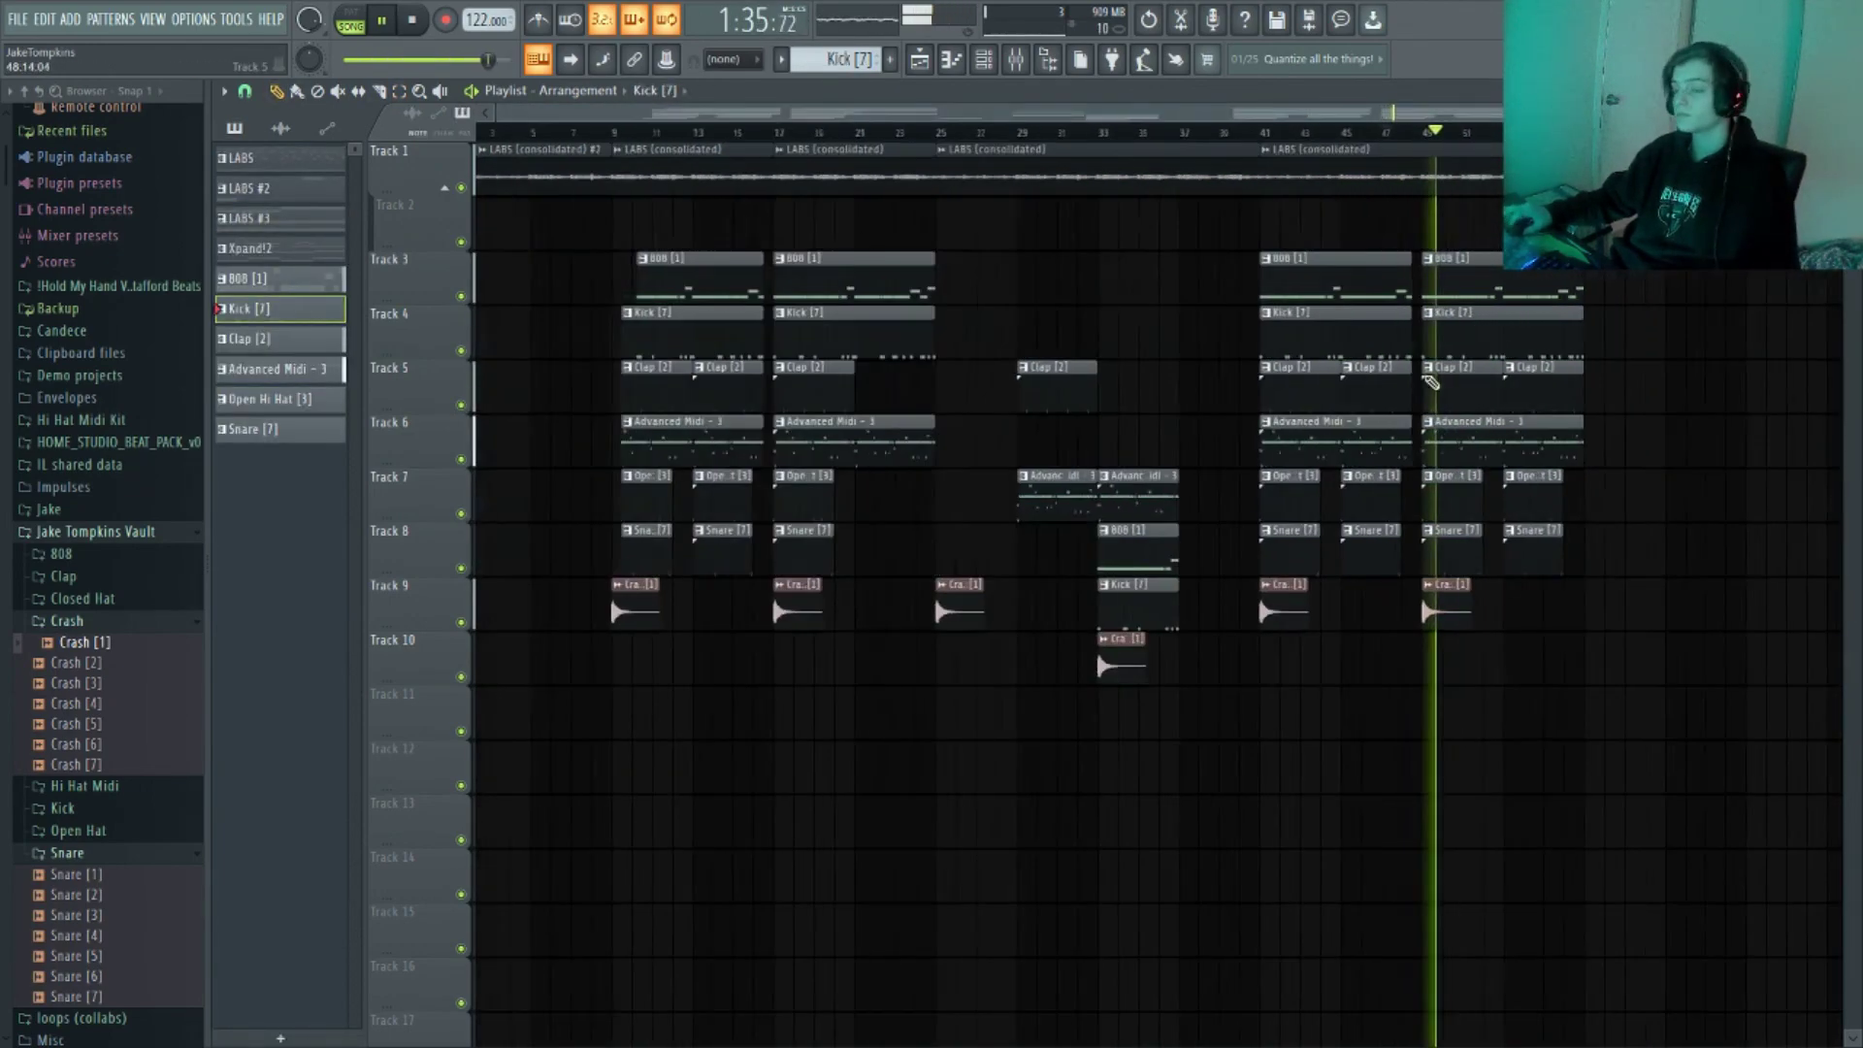
scroll(1428, 378, "up", 2)
left_click(1434, 220)
Duplicate the arrangement section that starts at bar 25 so it repeats from bar 57
scroll(1434, 220, "down", 3)
left_click_drag(1580, 790, 886, 145)
key("ctrl+b")
Place the six drum patterns on tracks 10 to 15 at bar 57 and trim their starts to bar 59
scroll(1164, 388, "up", 3)
left_click_drag(281, 278, 319, 436)
left_click(1252, 660)
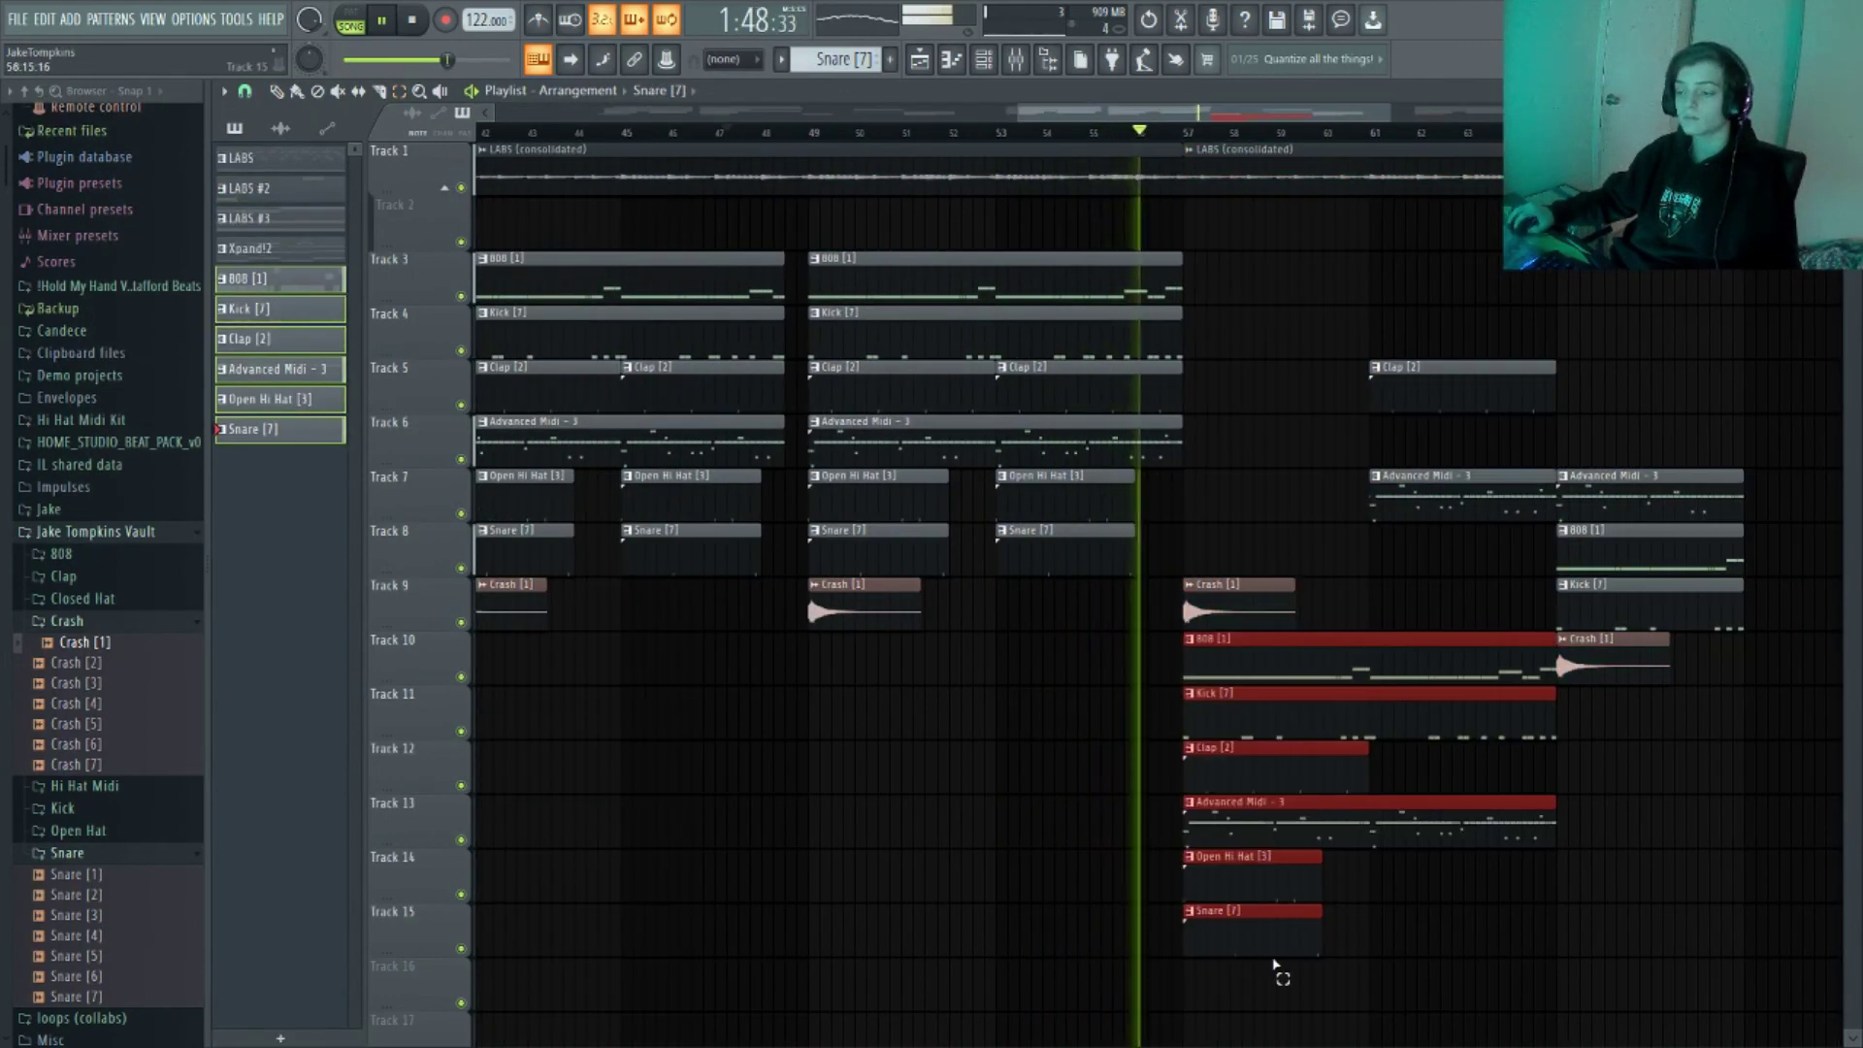
key("space")
left_click_drag(1186, 660, 1277, 667)
Audition the transition into bar 57 and trim the drum clips on tracks 10 to 15 to end at bar 61
scroll(1277, 667, "up", 3)
key("space")
scroll(1358, 582, "down", 1)
left_click(1212, 147)
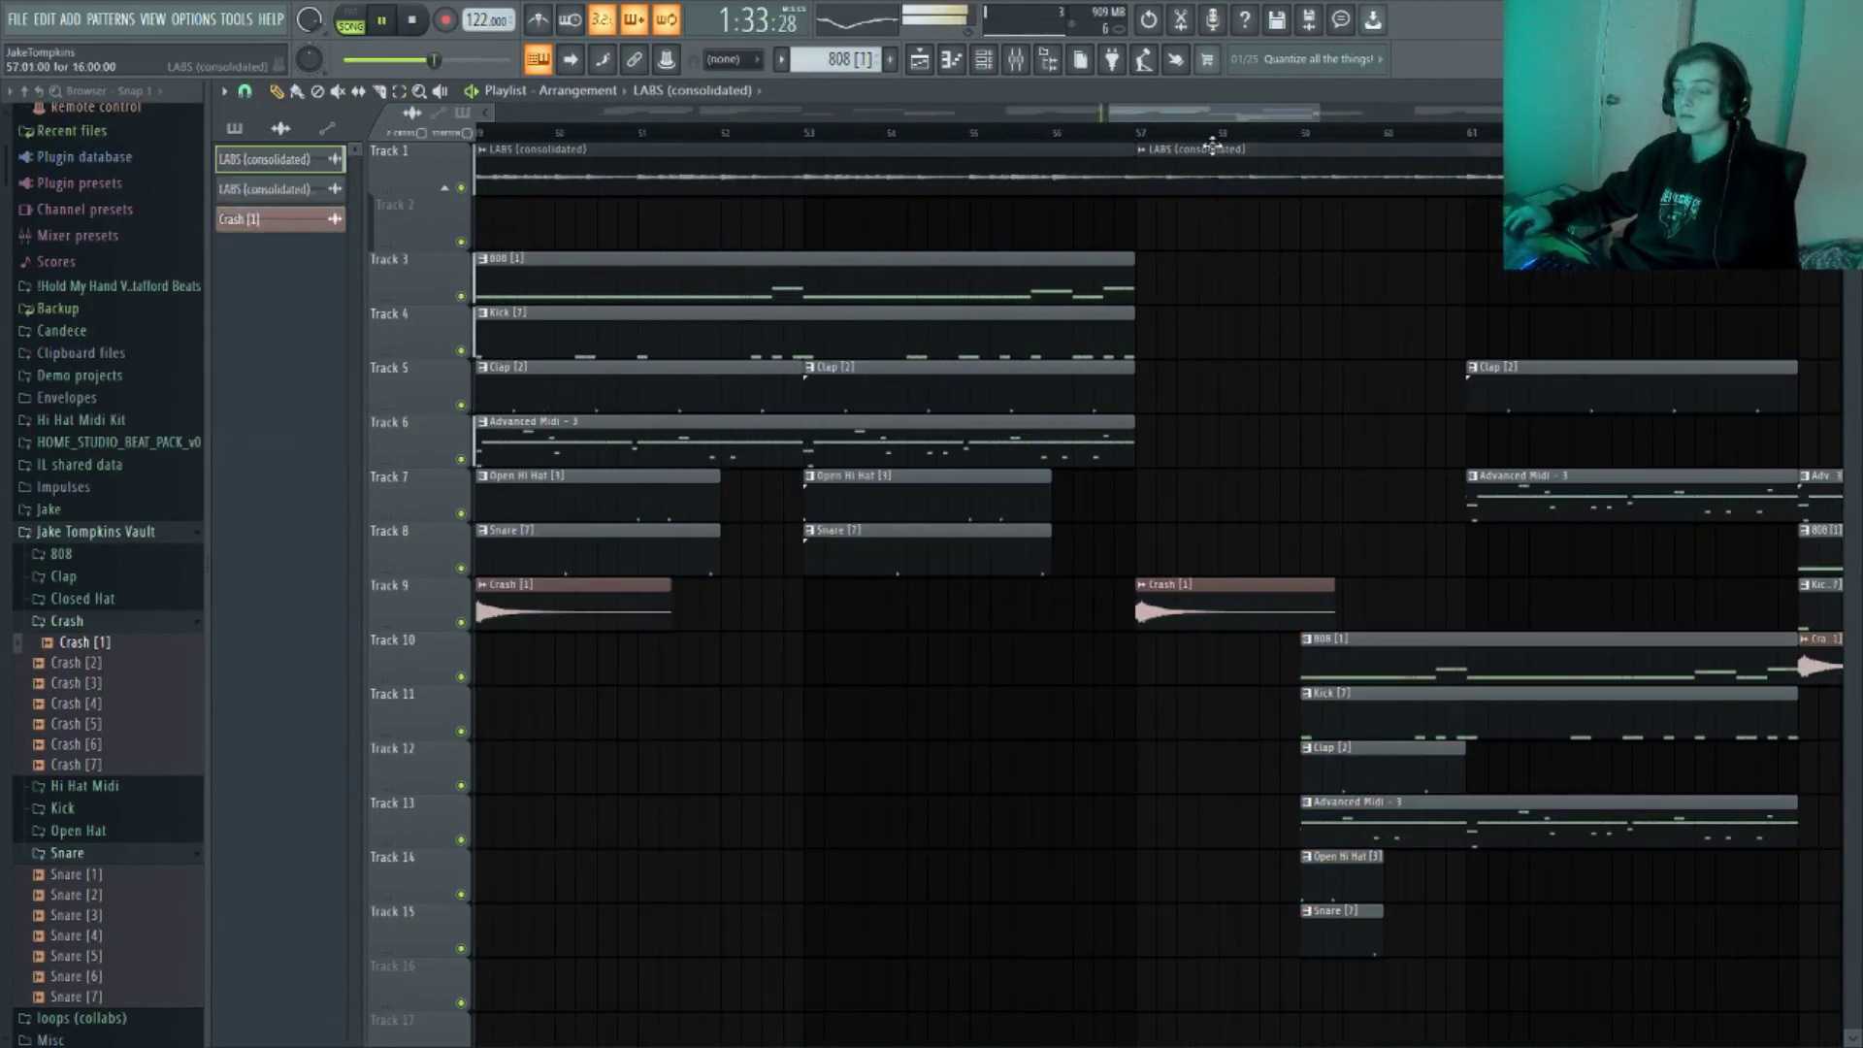
left_click(1212, 133)
left_click_drag(1466, 611, 1470, 840)
Copy the bar 61 Clap [2] clip to track 6 and audition the closing part of the arrangement
scroll(1519, 881, "down", 3)
scroll(1727, 466, "up", 2)
left_click(1388, 367)
left_click(1622, 424)
scroll(1706, 424, "down", 5)
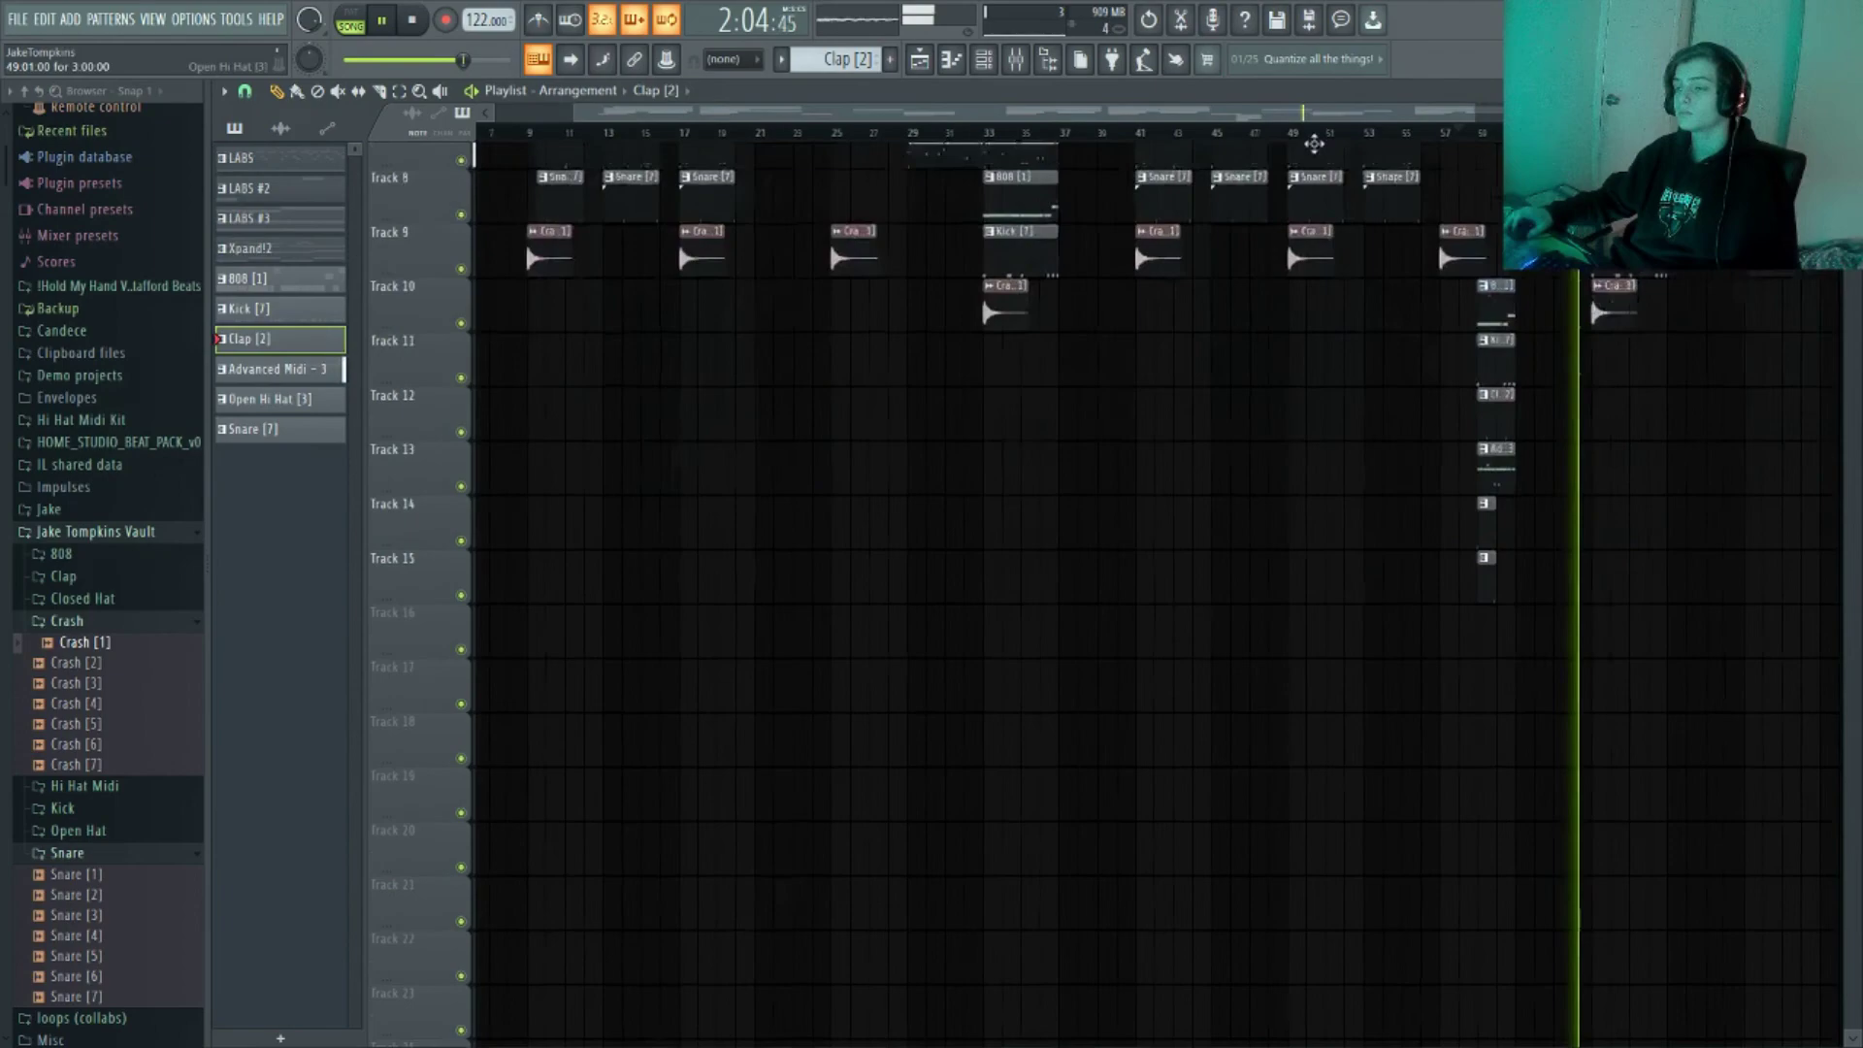
scroll(1315, 144, "up", 5)
left_click(1315, 151)
left_click(1627, 133)
left_click(1622, 590)
Place the DONTAI TAG FNG sample from the tag folder on track 12 at bar 8
key("space")
scroll(1630, 590, "up", 3)
left_click(1382, 223)
scroll(1164, 485, "down", 3)
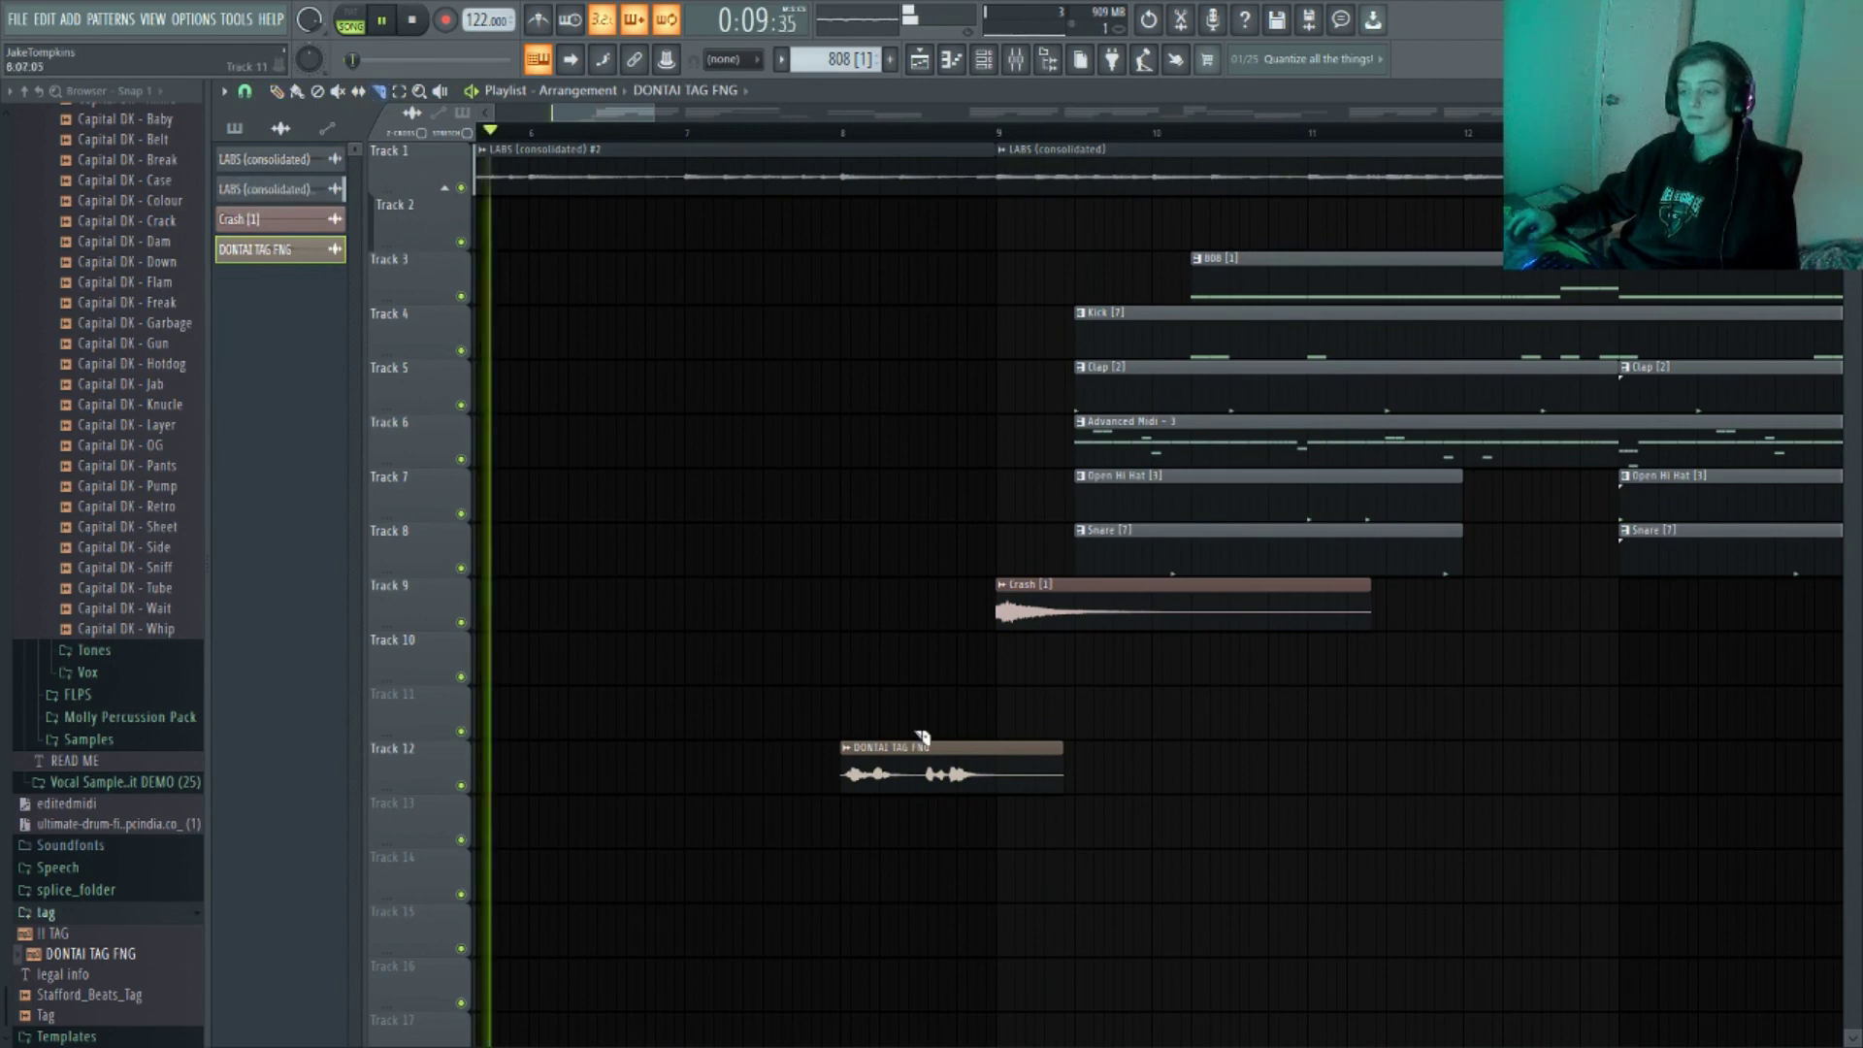
Slice the DONTAI TAG FNG clip between its two phrases and move the second part slightly earlier
scroll(904, 811, "up", 2)
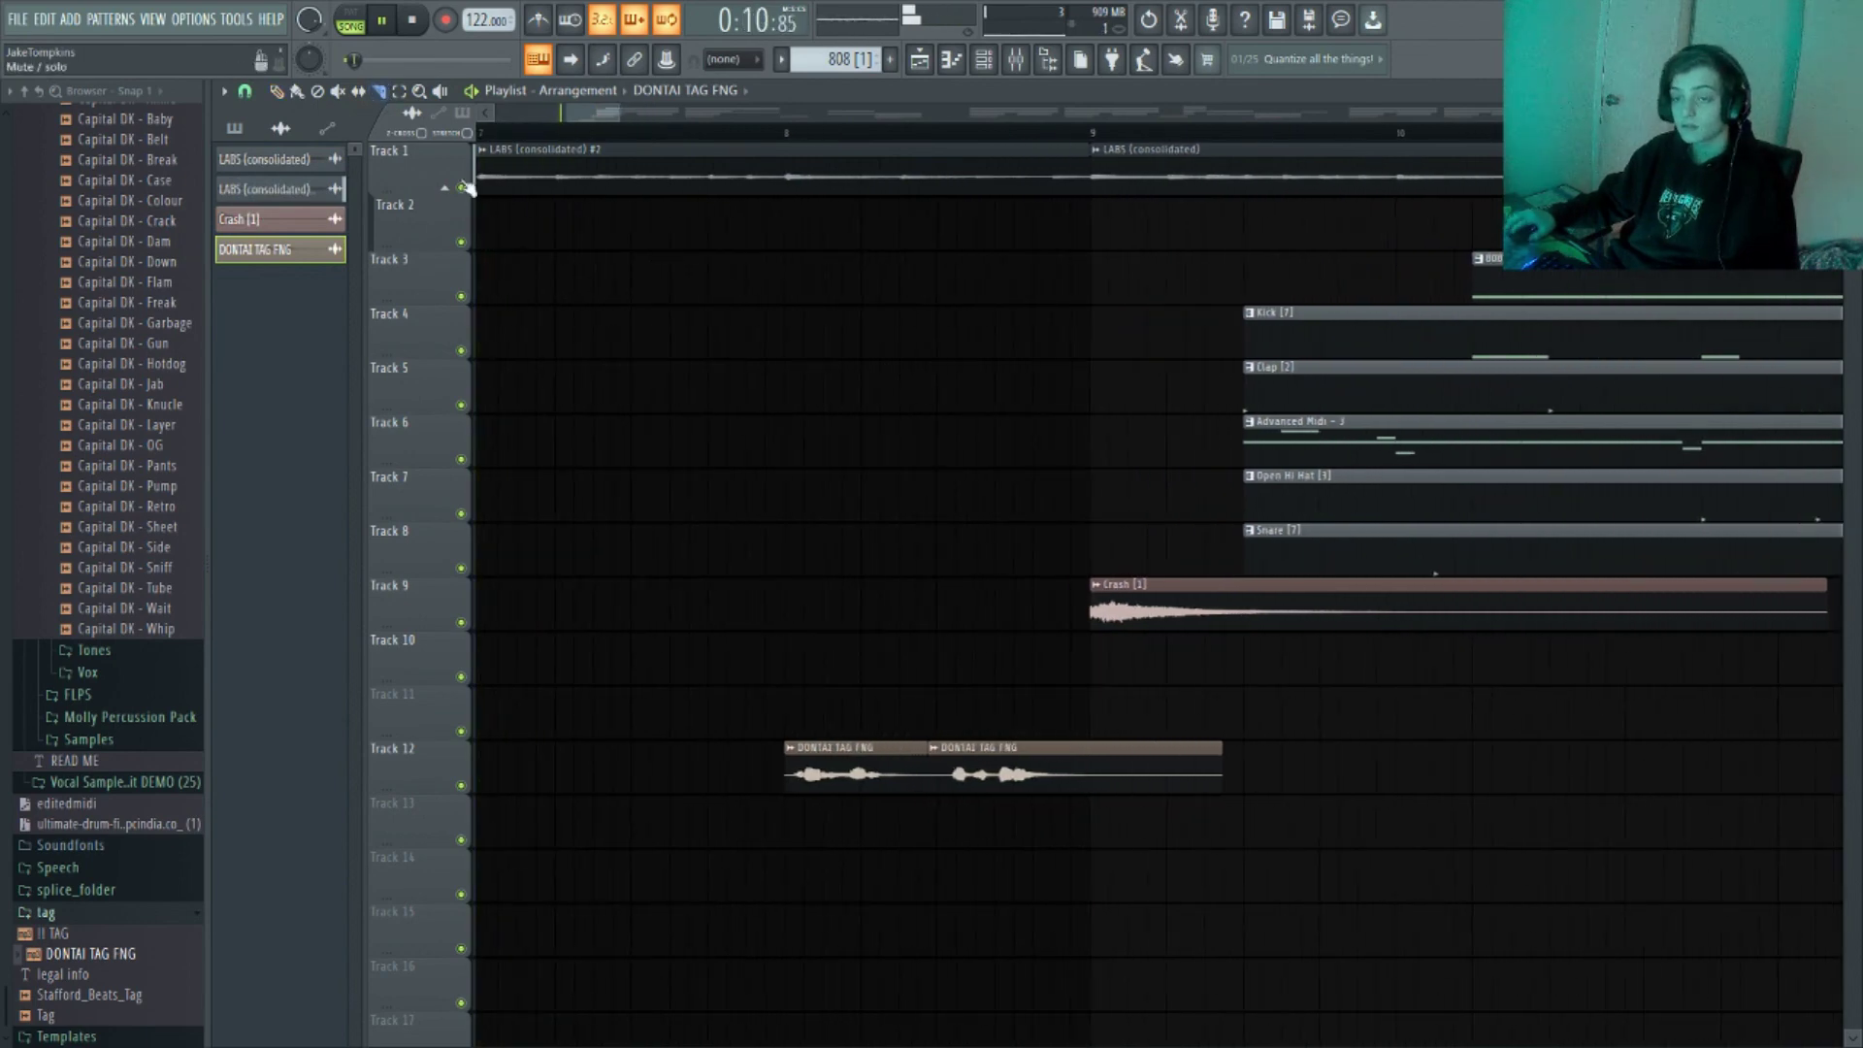
left_click(278, 93)
left_click_drag(1025, 757, 1009, 761)
Lower the channel volume of the DONTAI TAG FNG sample slightly and close its settings
double_click(1009, 760)
left_click_drag(648, 237, 648, 245)
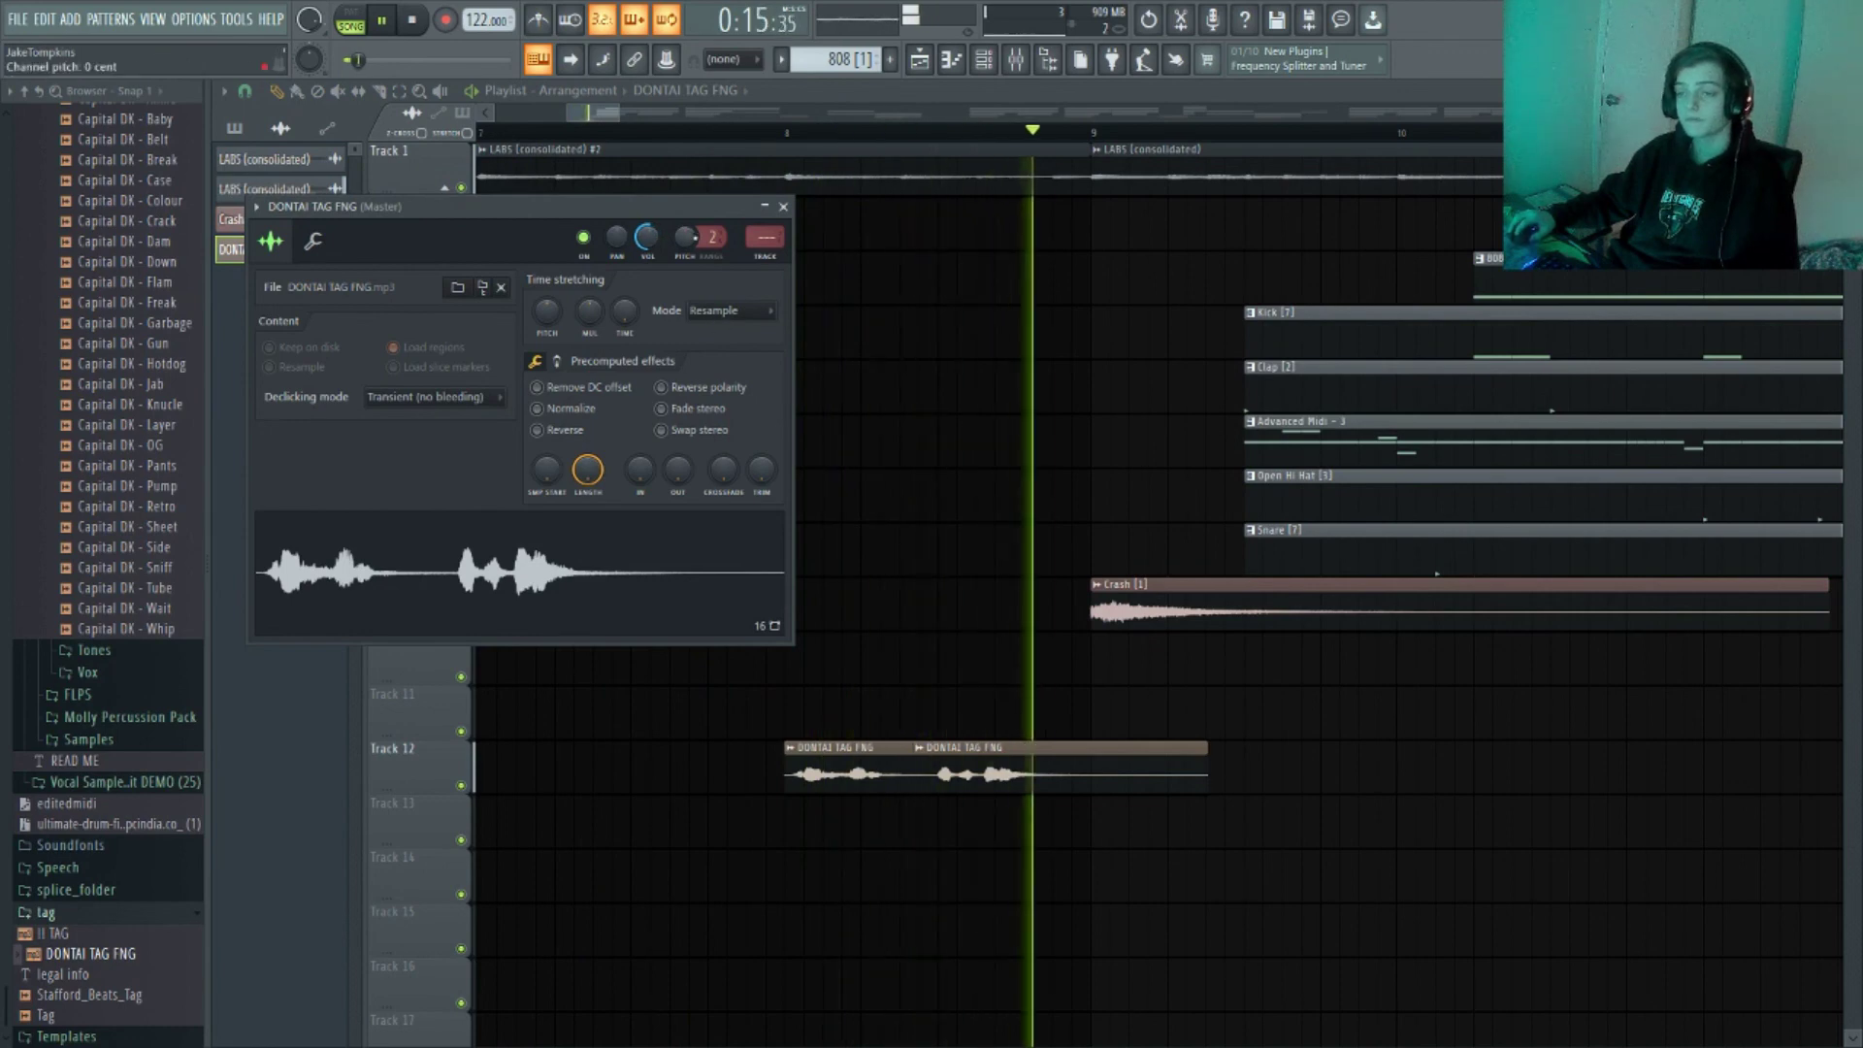
left_click(783, 207)
scroll(725, 233, "down", 2)
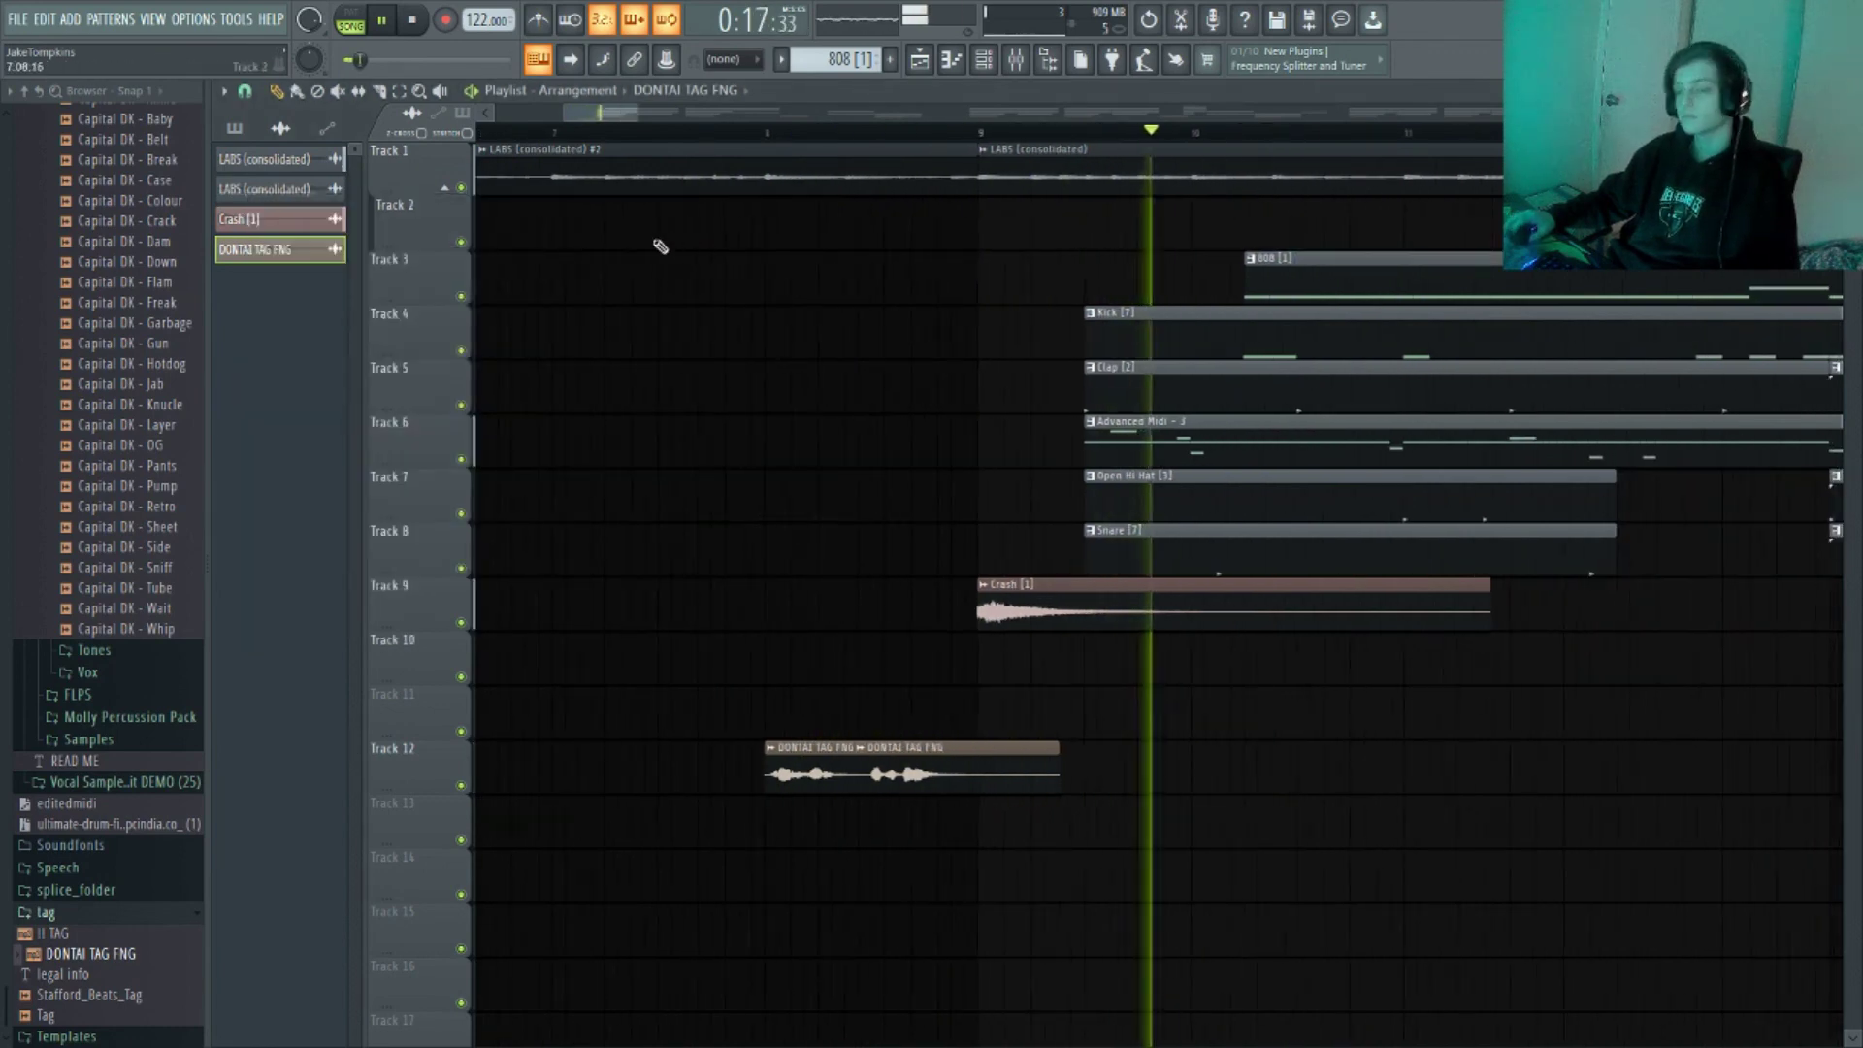